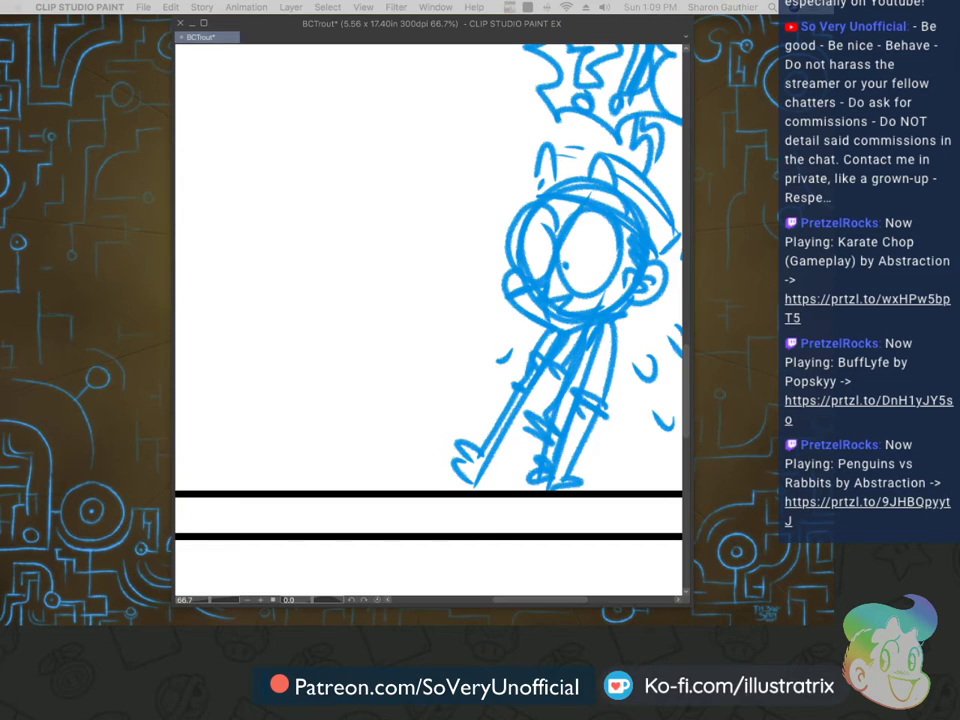
# Sketch a table in perspective across the lower part of the third panel, in front of the startled character
pyautogui.click(341, 337)
pyautogui.scroll(-9, 342, 362)
pyautogui.scroll(7, 342, 393)
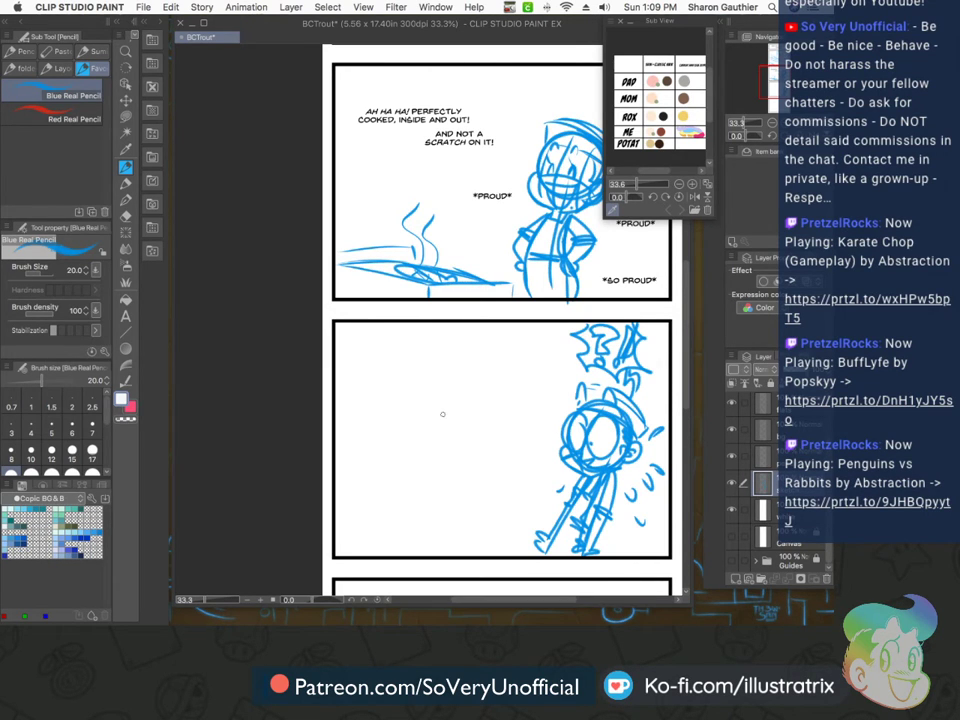
pyautogui.scroll(1, 437, 440)
pyautogui.scroll(-2, 445, 425)
pyautogui.scroll(1, 435, 445)
pyautogui.moveTo(513, 466); pyautogui.dragTo(394, 483)
pyautogui.moveTo(394, 482)
pyautogui.mouseDown()
pyautogui.moveTo(521, 463)
pyautogui.moveTo(412, 484)
pyautogui.moveTo(393, 483)
pyautogui.moveTo(351, 469)
pyautogui.mouseUp()
pyautogui.moveTo(495, 467)
pyautogui.mouseDown()
pyautogui.moveTo(385, 443)
pyautogui.moveTo(396, 446)
pyautogui.moveTo(337, 450)
pyautogui.moveTo(394, 433)
pyautogui.mouseUp()
pyautogui.moveTo(395, 431); pyautogui.dragTo(357, 429)
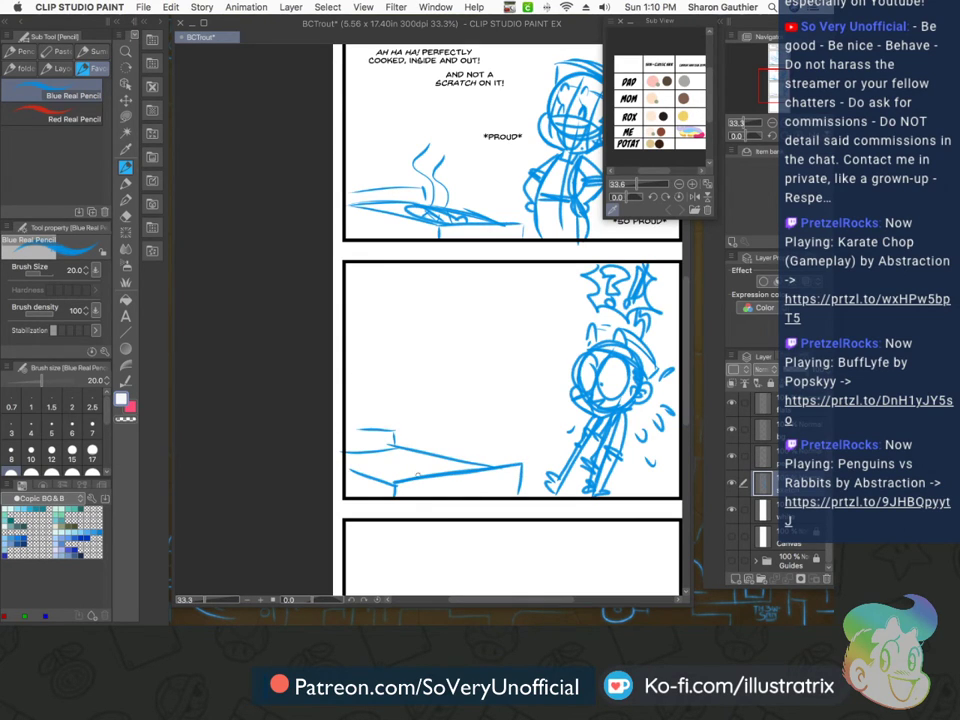
# Sketch the head of a second character behind the third panel's table, with a spine line, face, ears and cap
pyautogui.moveTo(470, 313)
pyautogui.mouseDown()
pyautogui.moveTo(457, 362)
pyautogui.moveTo(445, 324)
pyautogui.moveTo(485, 317)
pyautogui.moveTo(471, 364)
pyautogui.moveTo(503, 460)
pyautogui.mouseUp()
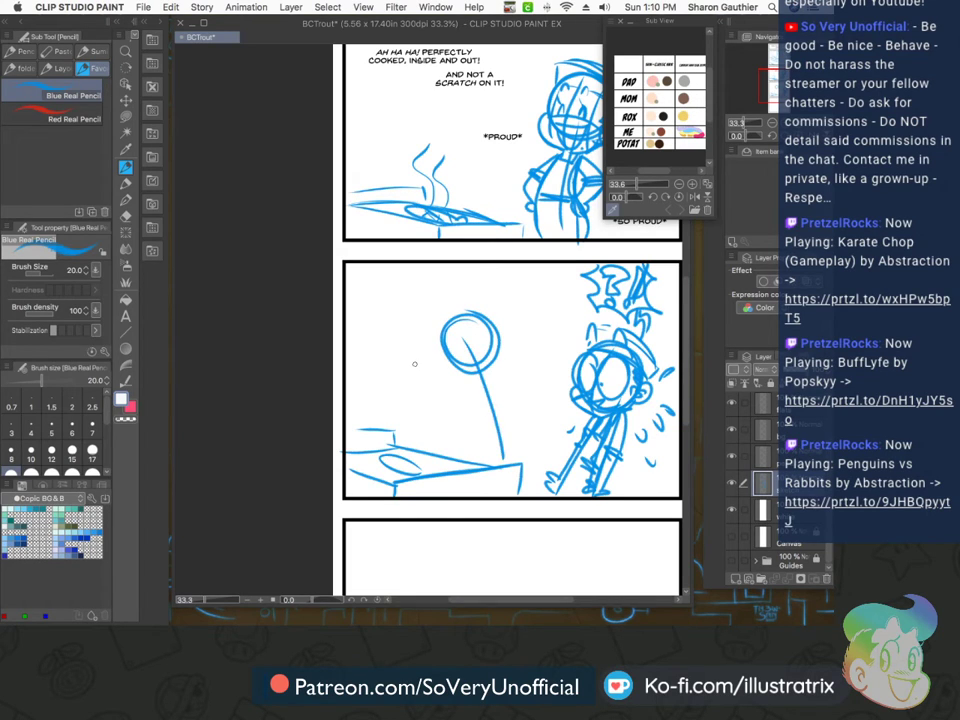
pyautogui.moveTo(443, 348)
pyautogui.mouseDown()
pyautogui.moveTo(485, 385)
pyautogui.moveTo(500, 349)
pyautogui.moveTo(466, 367)
pyautogui.moveTo(472, 381)
pyautogui.moveTo(502, 357)
pyautogui.mouseUp()
pyautogui.moveTo(496, 346)
pyautogui.mouseDown()
pyautogui.moveTo(506, 340)
pyautogui.moveTo(502, 362)
pyautogui.moveTo(476, 356)
pyautogui.moveTo(488, 345)
pyautogui.moveTo(455, 341)
pyautogui.moveTo(461, 358)
pyautogui.moveTo(447, 335)
pyautogui.moveTo(450, 326)
pyautogui.moveTo(498, 326)
pyautogui.moveTo(485, 308)
pyautogui.moveTo(434, 334)
pyautogui.mouseUp()
pyautogui.moveTo(499, 312)
pyautogui.mouseDown()
pyautogui.moveTo(444, 313)
pyautogui.moveTo(498, 337)
pyautogui.moveTo(486, 345)
pyautogui.moveTo(503, 332)
pyautogui.mouseUp()
pyautogui.moveTo(436, 320); pyautogui.dragTo(439, 333)
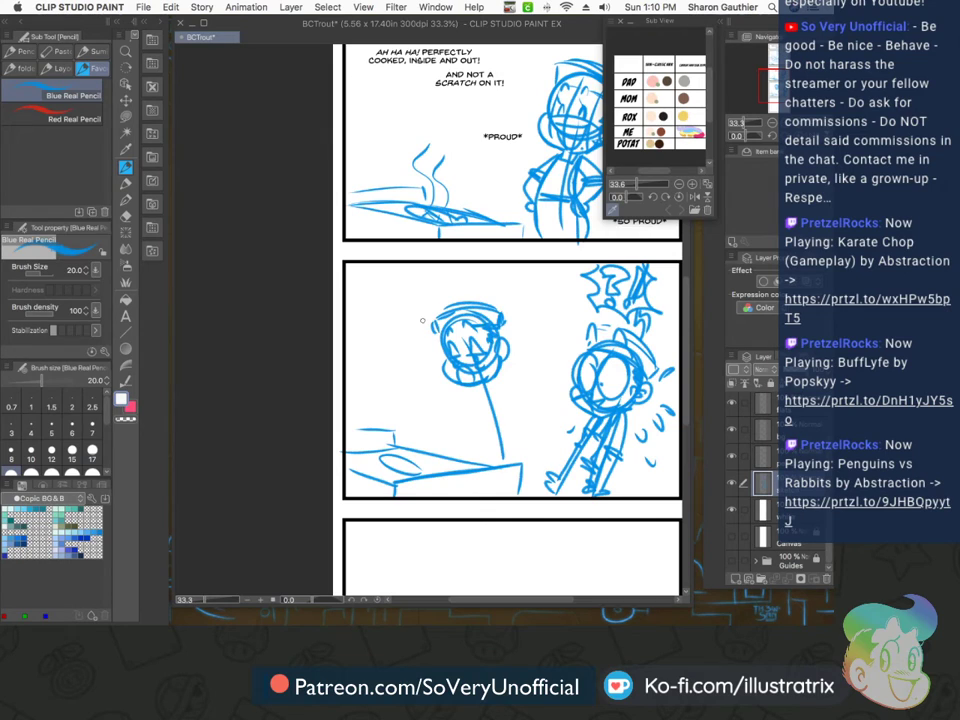
# Sketch the body of the character at the table, with one arm behind and the other hand cutting the food with a knife
pyautogui.moveTo(496, 379); pyautogui.dragTo(529, 435)
pyautogui.moveTo(467, 416); pyautogui.dragTo(484, 467)
pyautogui.moveTo(494, 381)
pyautogui.mouseDown()
pyautogui.moveTo(487, 397)
pyautogui.moveTo(523, 411)
pyautogui.moveTo(515, 398)
pyautogui.moveTo(528, 427)
pyautogui.moveTo(510, 458)
pyautogui.mouseUp()
pyautogui.moveTo(520, 410)
pyautogui.mouseDown()
pyautogui.moveTo(535, 452)
pyautogui.moveTo(523, 481)
pyautogui.moveTo(532, 432)
pyautogui.moveTo(521, 478)
pyautogui.moveTo(532, 461)
pyautogui.moveTo(518, 414)
pyautogui.moveTo(458, 421)
pyautogui.moveTo(496, 420)
pyautogui.moveTo(500, 408)
pyautogui.moveTo(492, 411)
pyautogui.mouseUp()
pyautogui.moveTo(497, 417)
pyautogui.mouseDown()
pyautogui.moveTo(488, 449)
pyautogui.moveTo(532, 477)
pyautogui.mouseUp()
pyautogui.moveTo(522, 474); pyautogui.dragTo(529, 482)
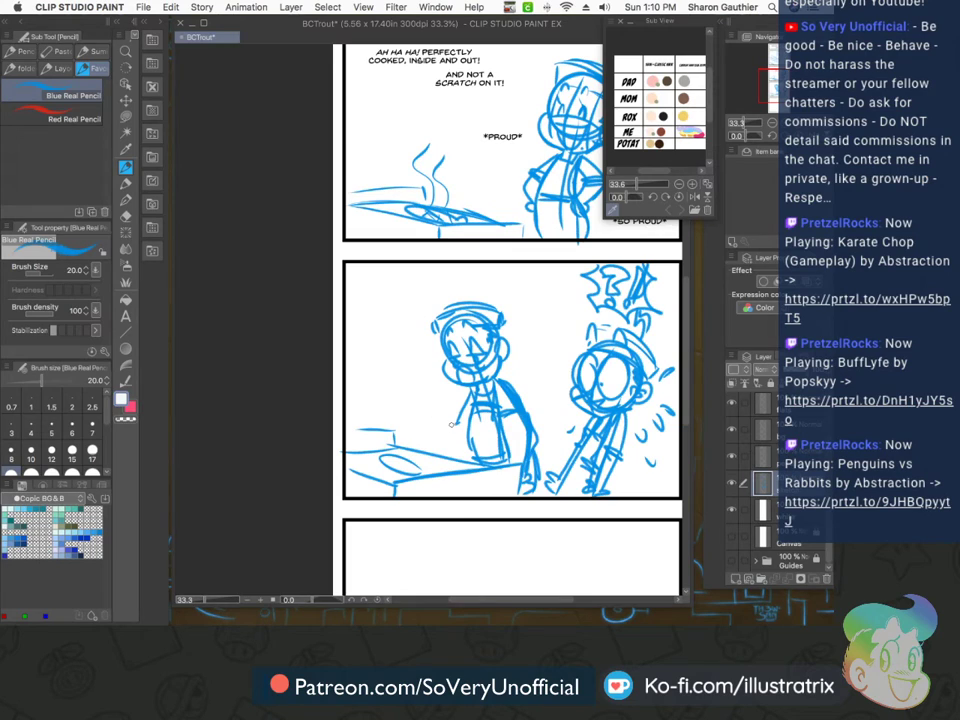
pyautogui.moveTo(432, 432)
pyautogui.mouseDown()
pyautogui.moveTo(403, 443)
pyautogui.moveTo(433, 445)
pyautogui.moveTo(424, 412)
pyautogui.moveTo(394, 460)
pyautogui.moveTo(413, 442)
pyautogui.moveTo(431, 444)
pyautogui.mouseUp()
pyautogui.hotkey('ctrl', 'z')
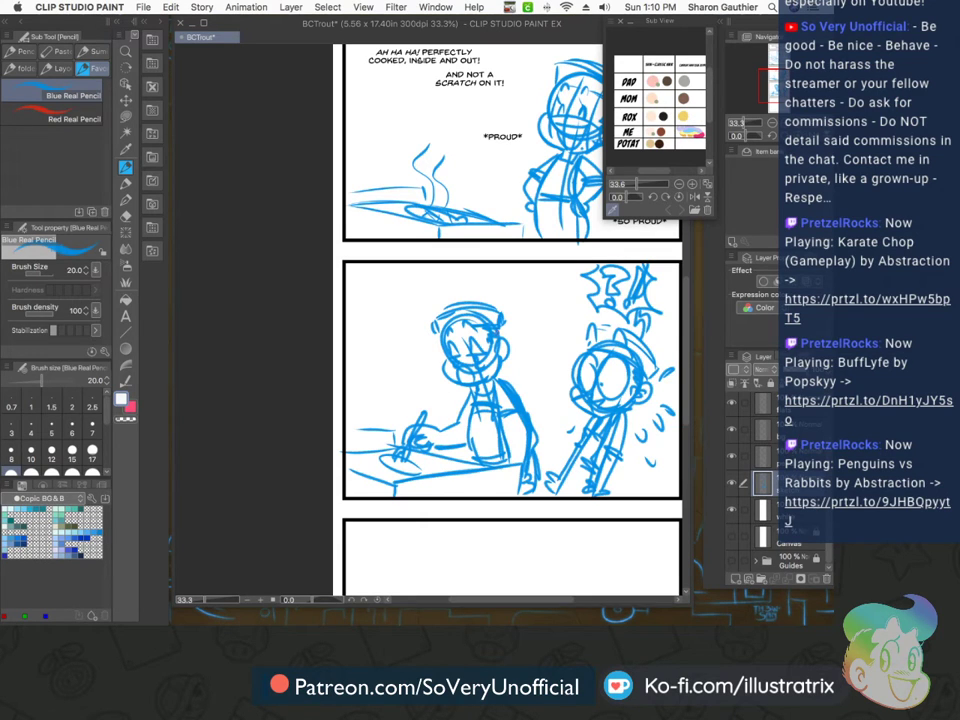
# Letter "Cut Cut" beside the cutting hand in the third panel and add small motion lines around the character
pyautogui.moveTo(373, 376)
pyautogui.mouseDown()
pyautogui.moveTo(366, 392)
pyautogui.moveTo(393, 386)
pyautogui.moveTo(390, 412)
pyautogui.mouseUp()
pyautogui.moveTo(393, 397)
pyautogui.mouseDown()
pyautogui.moveTo(396, 414)
pyautogui.moveTo(430, 389)
pyautogui.mouseUp()
pyautogui.moveTo(531, 375); pyautogui.dragTo(538, 384)
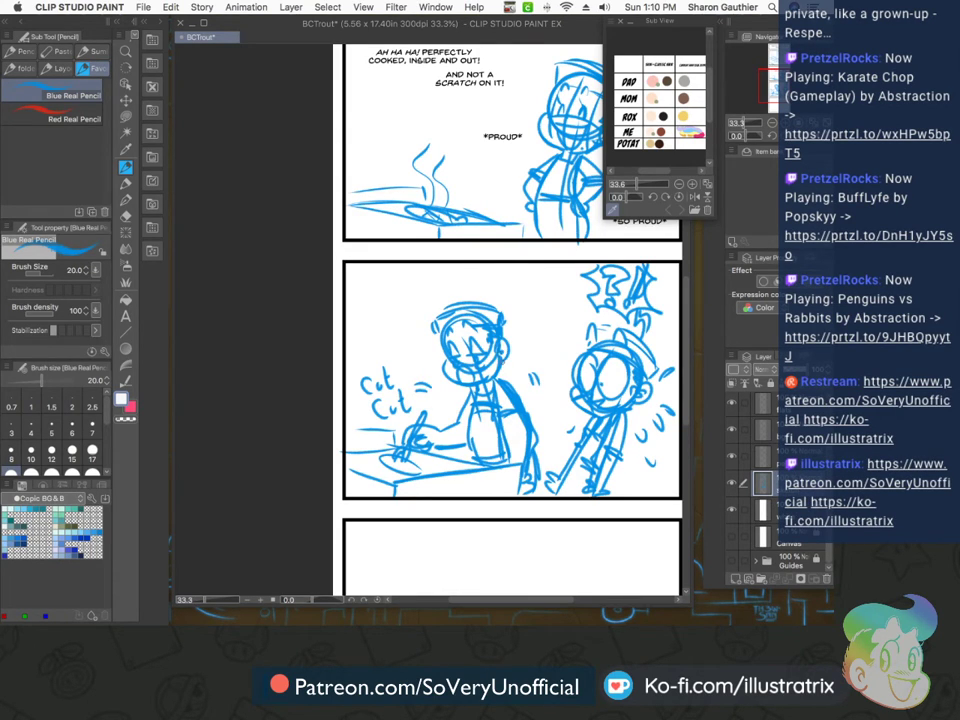
# Rough in a round head and a spine line for a character in the right half of the empty fourth panel
pyautogui.scroll(-3, 390, 305)
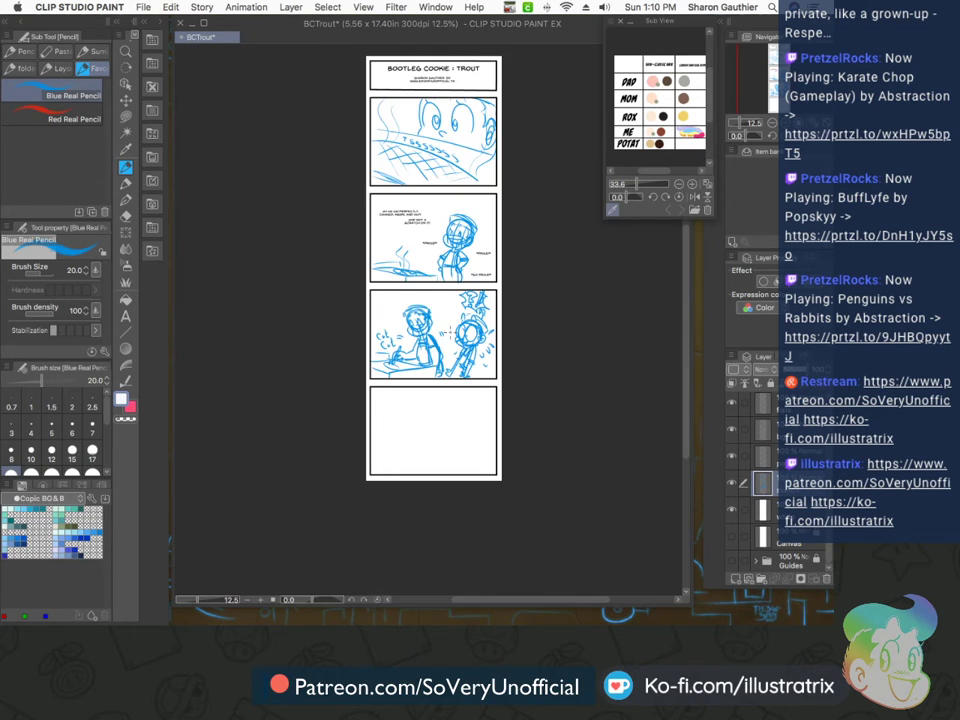
pyautogui.scroll(4, 468, 316)
pyautogui.press('super+0')
pyautogui.scroll(3, 360, 440)
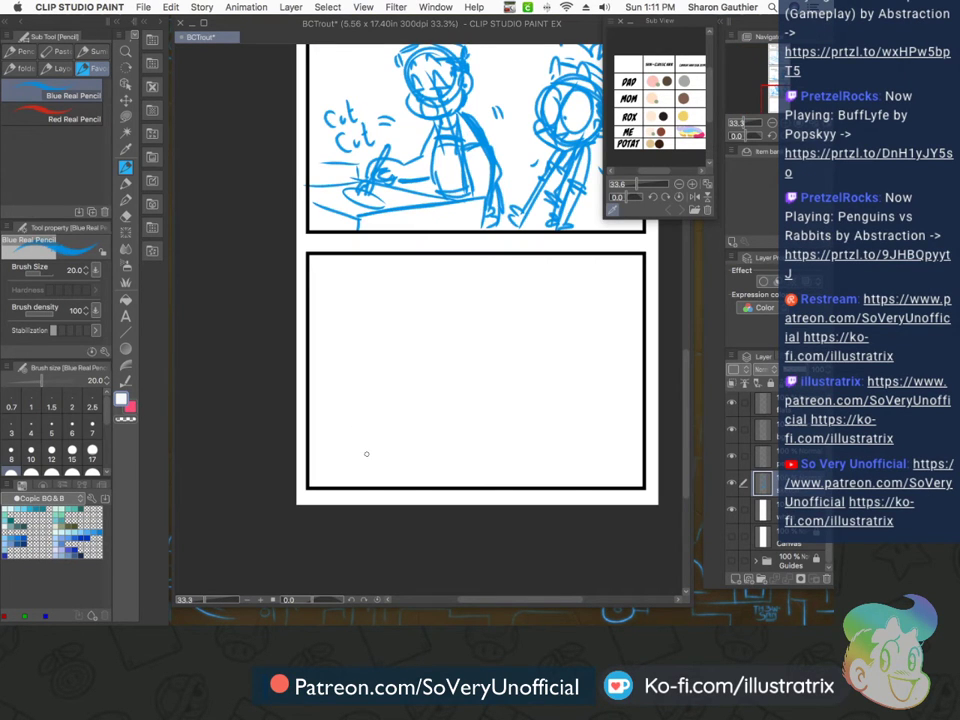
pyautogui.moveTo(570, 398)
pyautogui.mouseDown()
pyautogui.moveTo(514, 420)
pyautogui.moveTo(545, 433)
pyautogui.mouseUp()
pyautogui.press('super+z')
pyautogui.moveTo(540, 379)
pyautogui.mouseDown()
pyautogui.moveTo(561, 395)
pyautogui.moveTo(515, 412)
pyautogui.moveTo(545, 430)
pyautogui.moveTo(565, 485)
pyautogui.mouseUp()
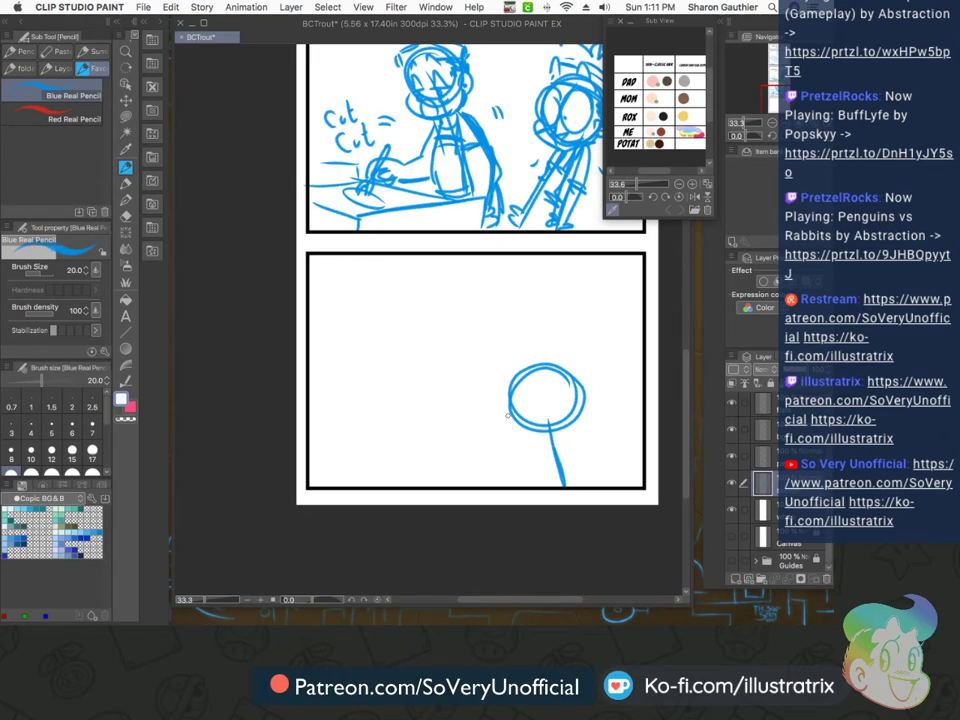
# Sketch the fourth-panel character's supporting arm, the outstretched forearm resting on a table, and the back
pyautogui.moveTo(508, 416)
pyautogui.mouseDown()
pyautogui.moveTo(546, 440)
pyautogui.moveTo(451, 448)
pyautogui.mouseUp()
pyautogui.moveTo(556, 463)
pyautogui.mouseDown()
pyautogui.moveTo(530, 468)
pyautogui.moveTo(497, 448)
pyautogui.moveTo(508, 467)
pyautogui.mouseUp()
pyautogui.moveTo(454, 450)
pyautogui.mouseDown()
pyautogui.moveTo(474, 470)
pyautogui.moveTo(462, 464)
pyautogui.mouseUp()
pyautogui.moveTo(576, 439); pyautogui.dragTo(594, 484)
pyautogui.moveTo(530, 467); pyautogui.dragTo(535, 487)
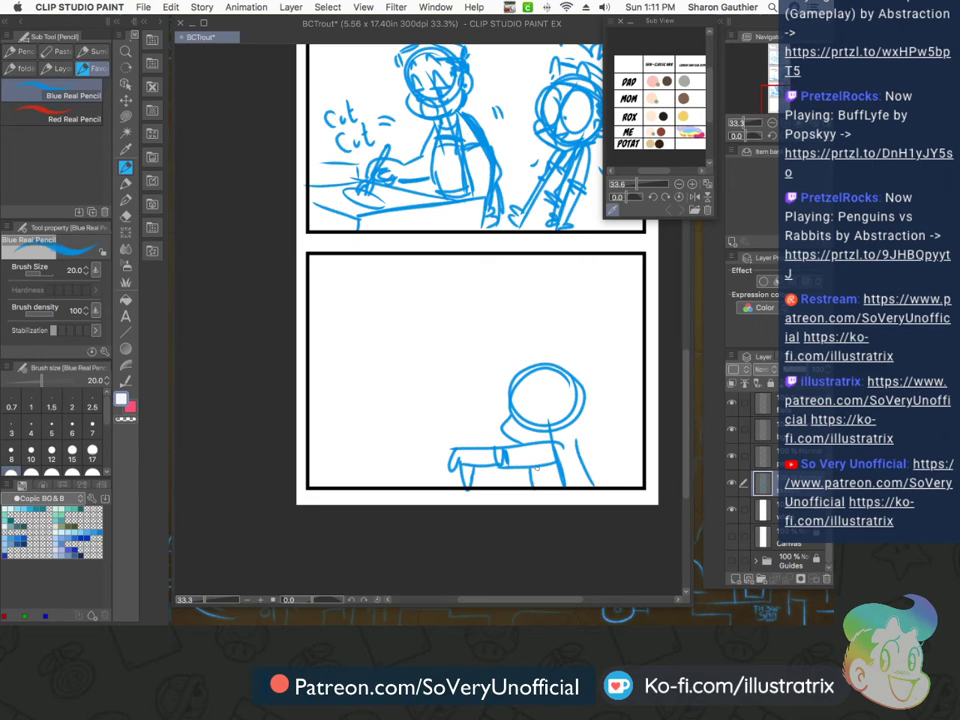
# Draw the leaning character's face, ear, torso details, dark hair and cap in the fourth panel
pyautogui.moveTo(528, 375)
pyautogui.mouseDown()
pyautogui.moveTo(511, 404)
pyautogui.moveTo(531, 384)
pyautogui.moveTo(519, 392)
pyautogui.moveTo(516, 418)
pyautogui.mouseUp()
pyautogui.moveTo(516, 399)
pyautogui.mouseDown()
pyautogui.moveTo(536, 396)
pyautogui.moveTo(535, 405)
pyautogui.mouseUp()
pyautogui.moveTo(522, 411)
pyautogui.mouseDown()
pyautogui.moveTo(555, 436)
pyautogui.moveTo(543, 410)
pyautogui.moveTo(555, 396)
pyautogui.moveTo(561, 454)
pyautogui.moveTo(589, 486)
pyautogui.mouseUp()
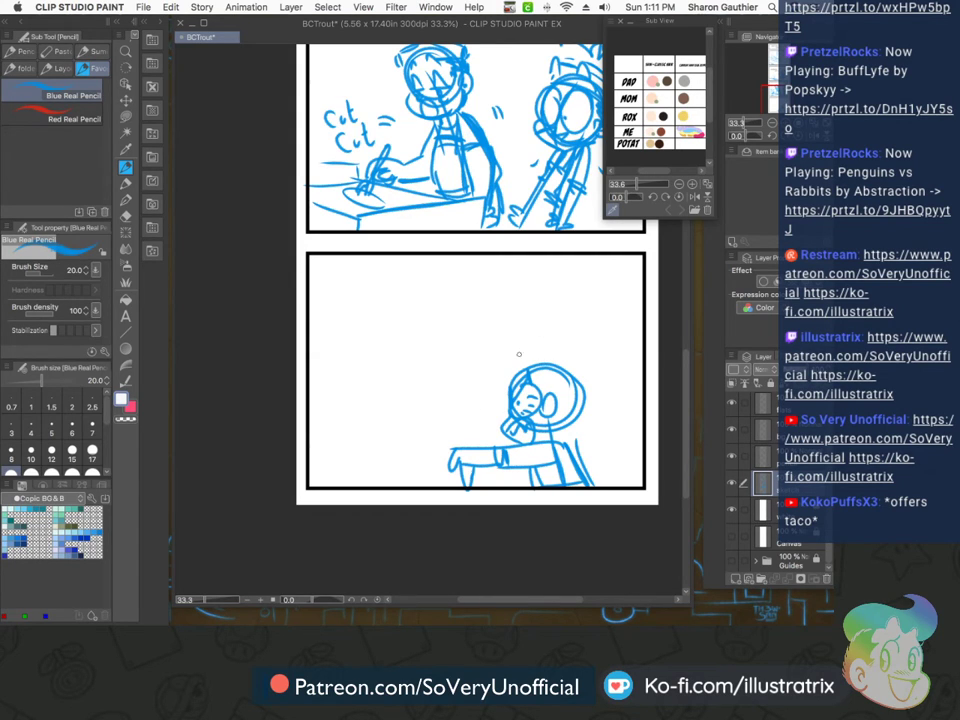
pyautogui.moveTo(533, 378); pyautogui.dragTo(579, 403)
pyautogui.moveTo(578, 406)
pyautogui.mouseDown()
pyautogui.moveTo(594, 390)
pyautogui.moveTo(581, 403)
pyautogui.mouseUp()
pyautogui.moveTo(525, 368)
pyautogui.mouseDown()
pyautogui.moveTo(528, 359)
pyautogui.moveTo(592, 392)
pyautogui.mouseUp()
pyautogui.moveTo(532, 356)
pyautogui.mouseDown()
pyautogui.moveTo(589, 383)
pyautogui.moveTo(578, 368)
pyautogui.moveTo(533, 353)
pyautogui.mouseUp()
pyautogui.moveTo(533, 353)
pyautogui.mouseDown()
pyautogui.moveTo(594, 388)
pyautogui.moveTo(568, 432)
pyautogui.moveTo(577, 403)
pyautogui.moveTo(552, 432)
pyautogui.mouseUp()
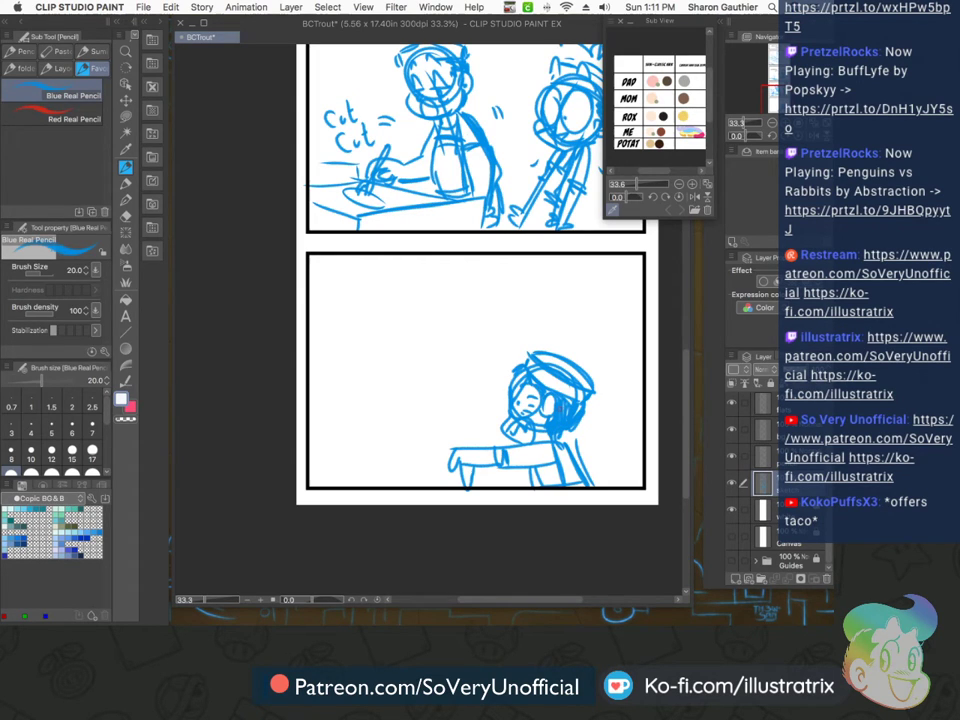
# Add anger marks on both sides of the leaning character and a small dark detail beneath the outstretched arm
pyautogui.moveTo(600, 404)
pyautogui.mouseDown()
pyautogui.moveTo(607, 422)
pyautogui.moveTo(590, 413)
pyautogui.mouseUp()
pyautogui.moveTo(589, 420); pyautogui.dragTo(607, 442)
pyautogui.moveTo(606, 447); pyautogui.dragTo(591, 443)
pyautogui.moveTo(596, 446); pyautogui.dragTo(592, 450)
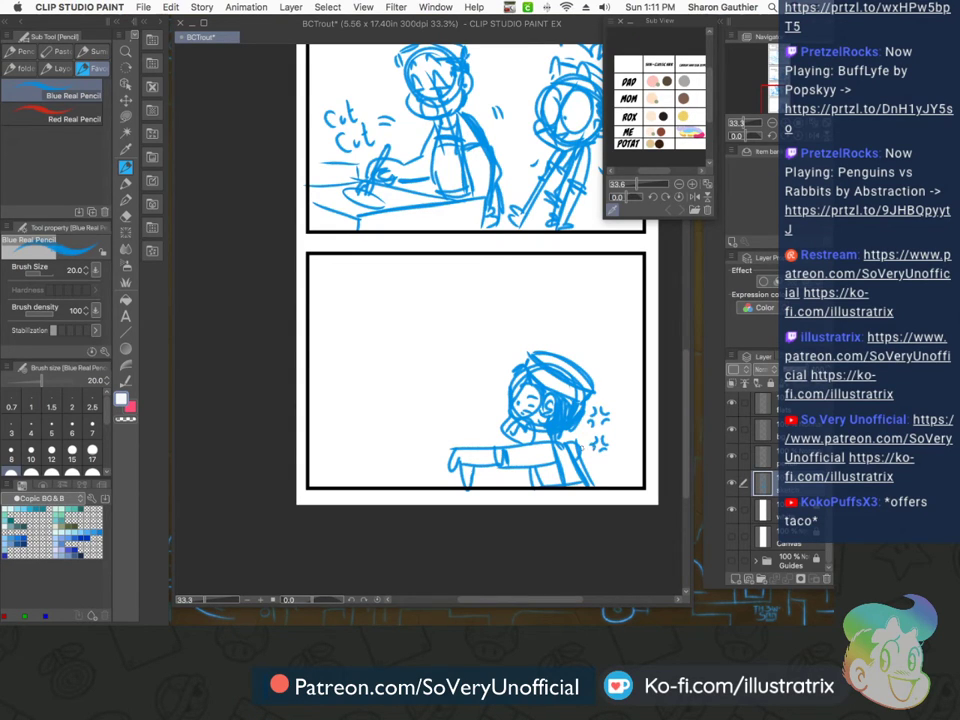
pyautogui.moveTo(498, 361); pyautogui.dragTo(501, 377)
pyautogui.moveTo(493, 363); pyautogui.dragTo(489, 379)
pyautogui.moveTo(499, 468)
pyautogui.mouseDown()
pyautogui.moveTo(526, 470)
pyautogui.moveTo(508, 476)
pyautogui.mouseUp()
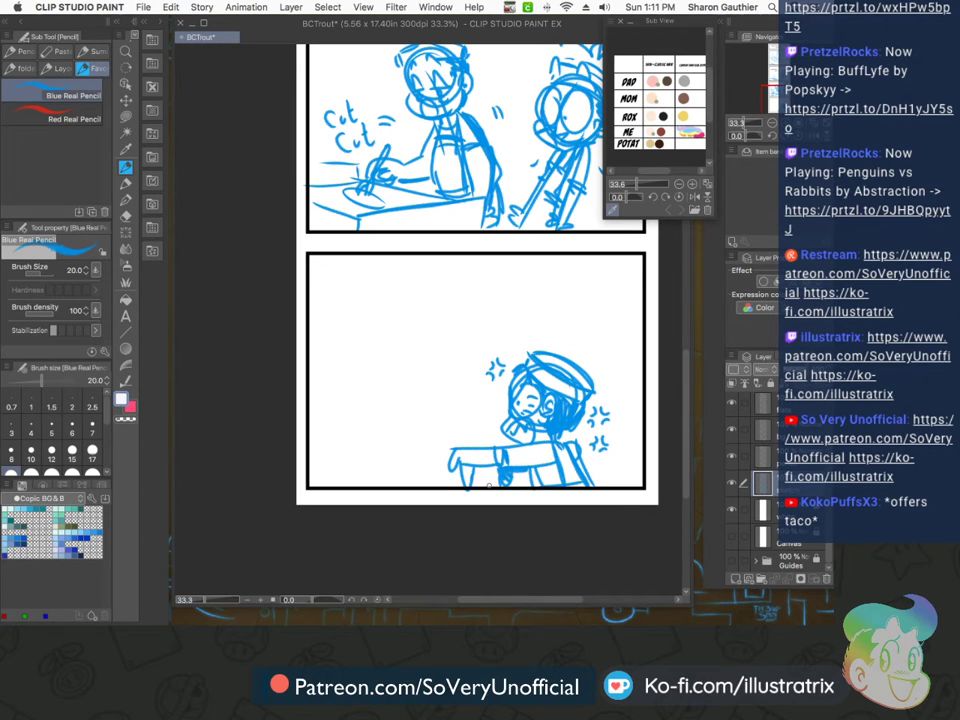
# Sketch the other character's head in the left half of the fourth panel, with jaw, ears and vertical guide lines across the face
pyautogui.scroll(1, 369, 411)
pyautogui.moveTo(424, 310)
pyautogui.mouseDown()
pyautogui.moveTo(422, 365)
pyautogui.moveTo(439, 364)
pyautogui.moveTo(428, 308)
pyautogui.moveTo(423, 384)
pyautogui.mouseUp()
pyautogui.moveTo(449, 334)
pyautogui.mouseDown()
pyautogui.moveTo(437, 397)
pyautogui.moveTo(419, 405)
pyautogui.mouseUp()
pyautogui.moveTo(416, 406); pyautogui.dragTo(362, 364)
pyautogui.moveTo(382, 389)
pyautogui.mouseDown()
pyautogui.moveTo(413, 410)
pyautogui.moveTo(414, 423)
pyautogui.moveTo(386, 412)
pyautogui.moveTo(428, 406)
pyautogui.mouseUp()
pyautogui.moveTo(381, 314); pyautogui.dragTo(361, 366)
pyautogui.moveTo(365, 348)
pyautogui.mouseDown()
pyautogui.moveTo(357, 352)
pyautogui.moveTo(376, 386)
pyautogui.mouseUp()
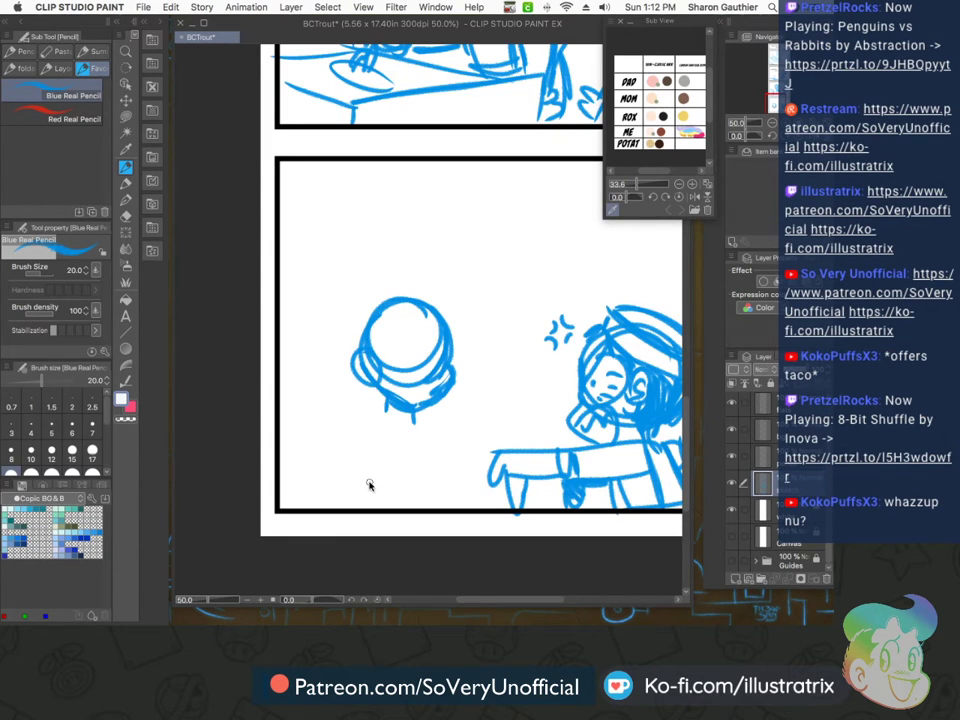
pyautogui.moveTo(421, 306); pyautogui.dragTo(421, 403)
pyautogui.moveTo(391, 306); pyautogui.dragTo(398, 400)
pyautogui.moveTo(438, 320); pyautogui.dragTo(437, 387)
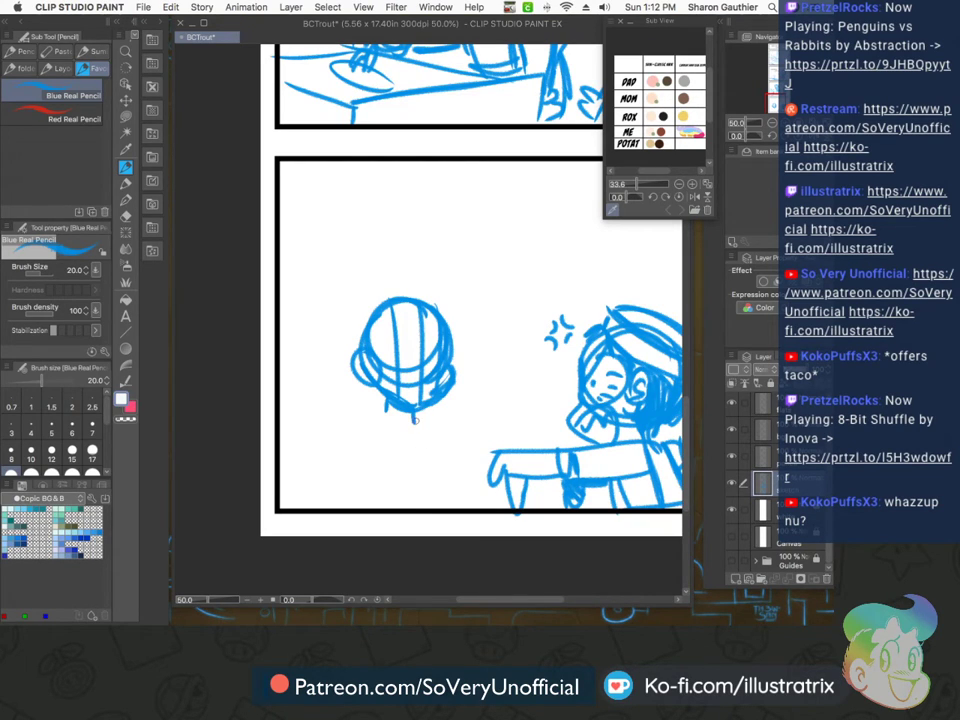
# Sketch the left character's neck, shoulders, arm and torso with overall straps and bib down to the panel border
pyautogui.moveTo(387, 405); pyautogui.dragTo(391, 423)
pyautogui.moveTo(386, 415); pyautogui.dragTo(413, 415)
pyautogui.moveTo(418, 412); pyautogui.dragTo(440, 505)
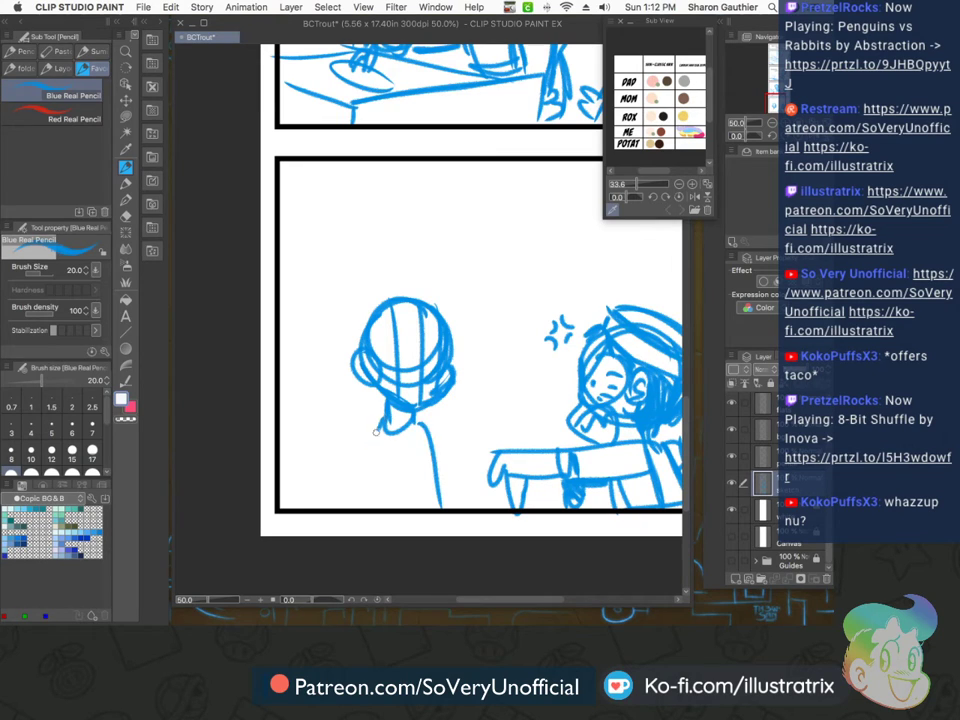
pyautogui.moveTo(386, 420); pyautogui.dragTo(363, 478)
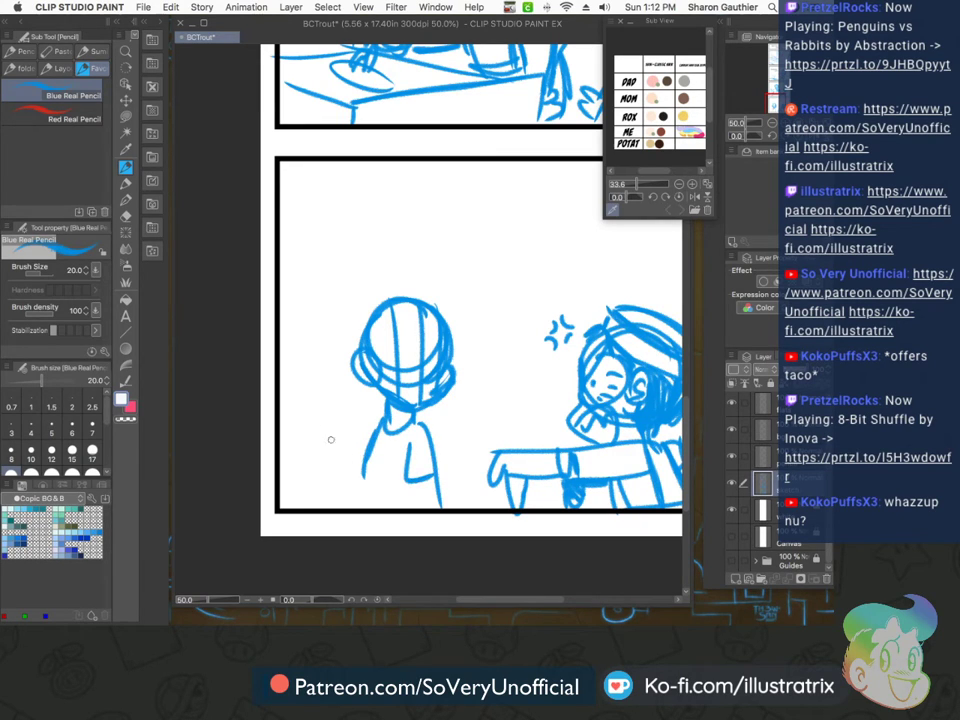
pyautogui.moveTo(364, 434); pyautogui.dragTo(352, 473)
pyautogui.moveTo(368, 425); pyautogui.dragTo(347, 508)
pyautogui.moveTo(410, 427); pyautogui.dragTo(403, 470)
pyautogui.moveTo(369, 453); pyautogui.dragTo(402, 463)
pyautogui.moveTo(383, 424)
pyautogui.mouseDown()
pyautogui.moveTo(374, 452)
pyautogui.moveTo(400, 456)
pyautogui.moveTo(404, 512)
pyautogui.moveTo(401, 495)
pyautogui.mouseUp()
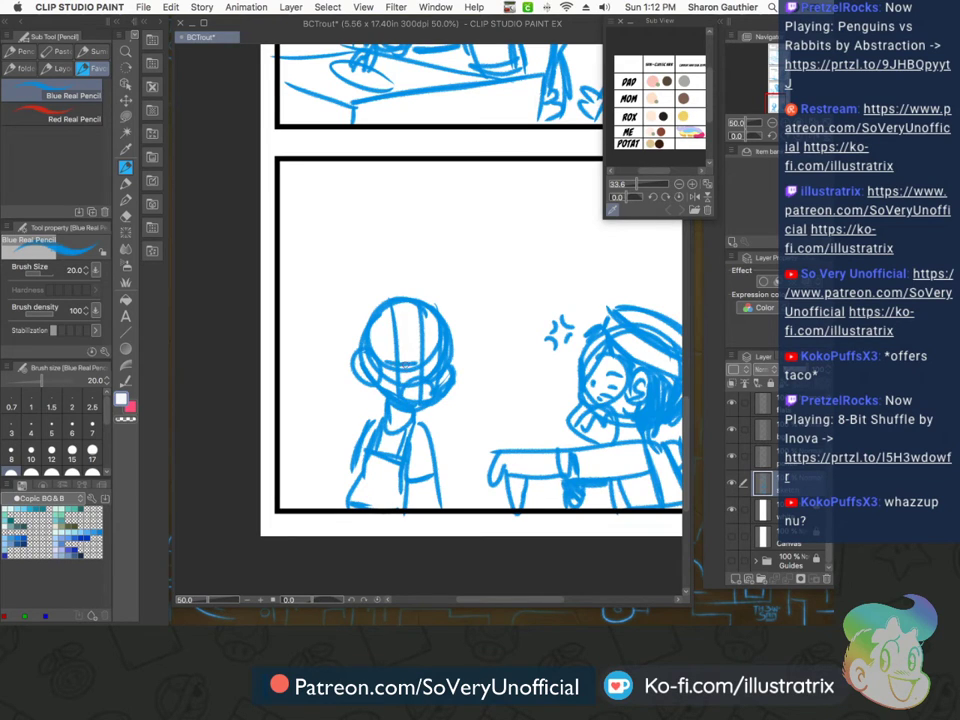
# Draw the left character's facial features and cap, and add a raised hand holding a fork
pyautogui.moveTo(392, 355)
pyautogui.mouseDown()
pyautogui.moveTo(404, 345)
pyautogui.moveTo(438, 357)
pyautogui.moveTo(394, 377)
pyautogui.mouseUp()
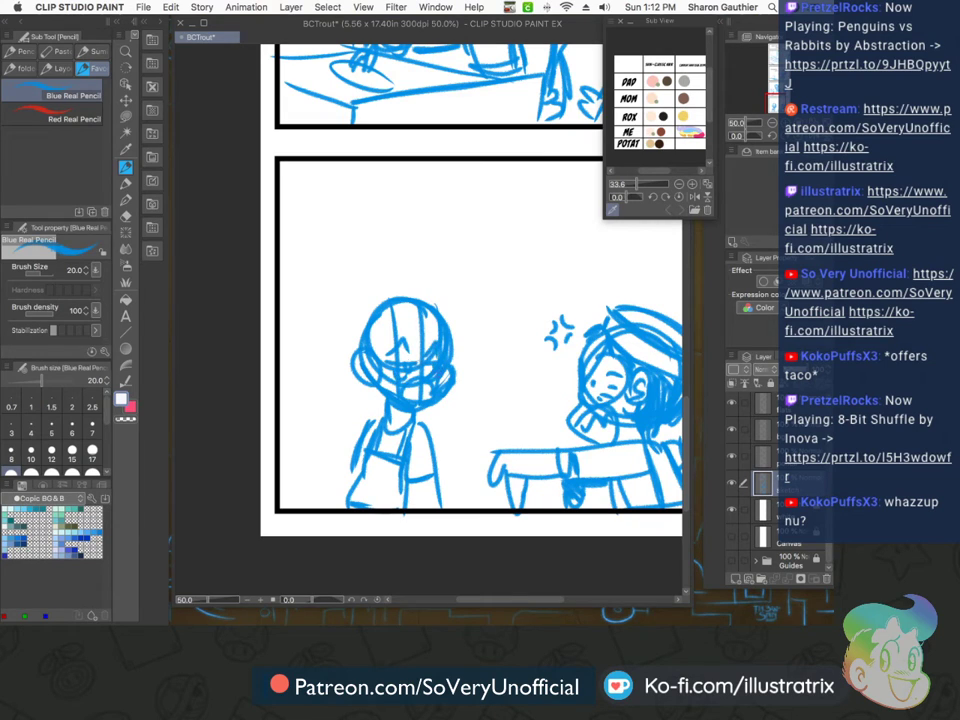
pyautogui.moveTo(438, 320)
pyautogui.mouseDown()
pyautogui.moveTo(427, 330)
pyautogui.moveTo(402, 327)
pyautogui.mouseUp()
pyautogui.moveTo(425, 325)
pyautogui.mouseDown()
pyautogui.moveTo(398, 328)
pyautogui.moveTo(449, 305)
pyautogui.moveTo(366, 302)
pyautogui.moveTo(349, 322)
pyautogui.mouseUp()
pyautogui.moveTo(393, 327)
pyautogui.mouseDown()
pyautogui.moveTo(352, 338)
pyautogui.moveTo(384, 358)
pyautogui.moveTo(385, 401)
pyautogui.mouseUp()
pyautogui.moveTo(360, 473)
pyautogui.mouseDown()
pyautogui.moveTo(322, 440)
pyautogui.moveTo(318, 455)
pyautogui.moveTo(335, 462)
pyautogui.moveTo(339, 402)
pyautogui.moveTo(326, 410)
pyautogui.moveTo(337, 442)
pyautogui.mouseUp()
pyautogui.moveTo(331, 421)
pyautogui.mouseDown()
pyautogui.moveTo(325, 468)
pyautogui.moveTo(342, 502)
pyautogui.mouseUp()
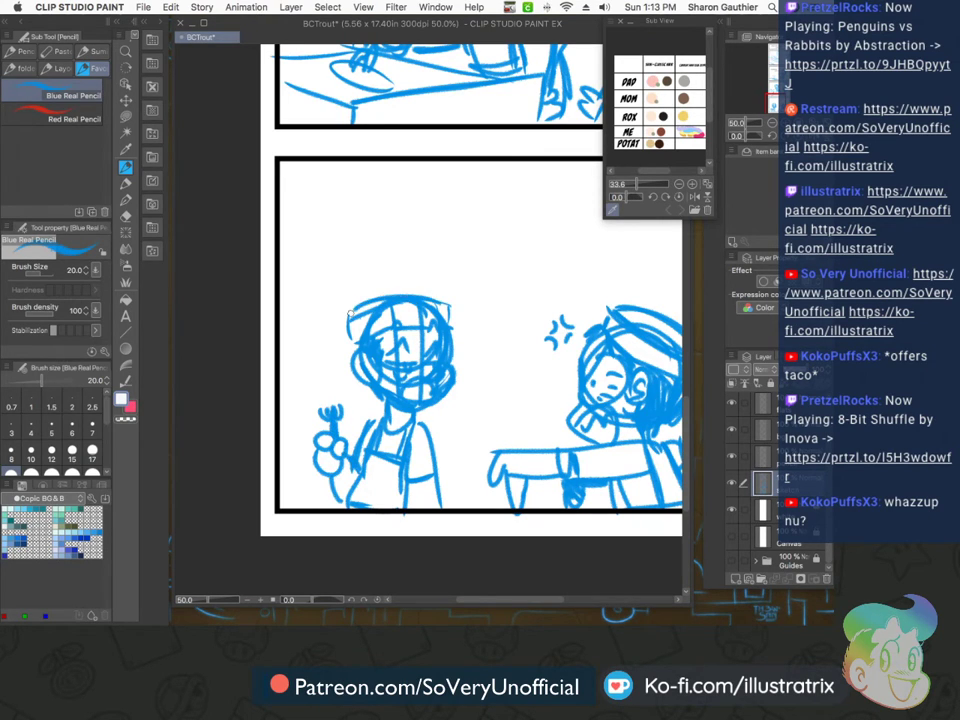
# Add the two-line dialogue text "WHAT ARE / YOU DOING???" above the left character in the fourth panel
pyautogui.press('super+minus')
pyautogui.press('super+minus')
pyautogui.press('t')
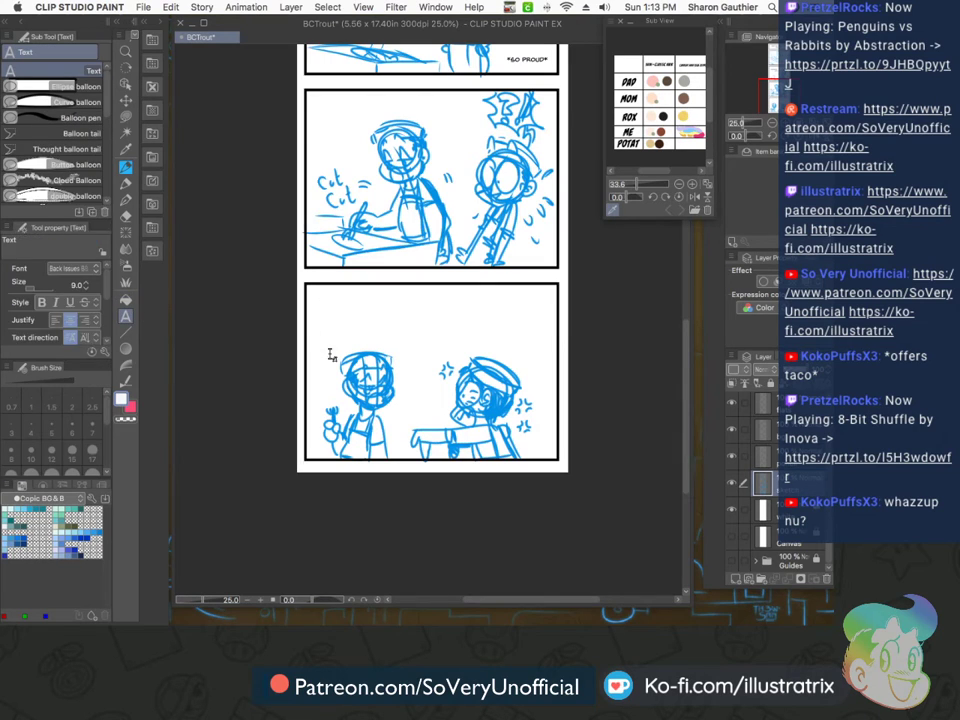
pyautogui.click(326, 337)
pyautogui.write('WHAT!')
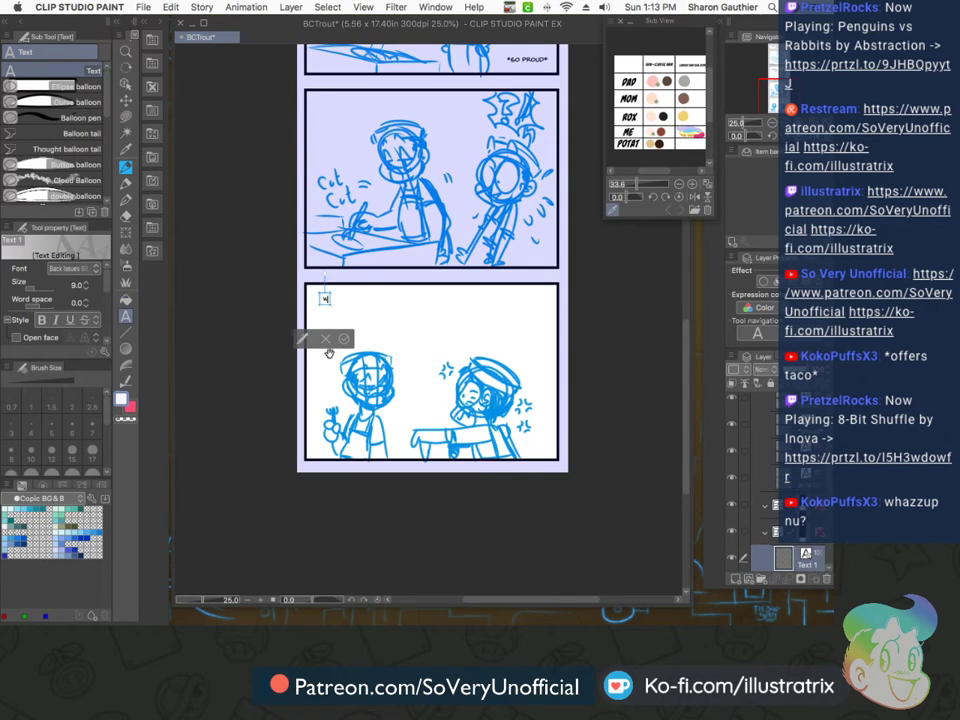
pyautogui.write(' ARE')
pyautogui.press('Return')
pyautogui.write('YOU DOING???')
# Change the "WHAT ARE YOU DOING???" text to the Fight to the Finish BB Bold Italic sound-effects font and enlarge it
pyautogui.hotkey('ctrl', 'a')
pyautogui.click(60, 268)
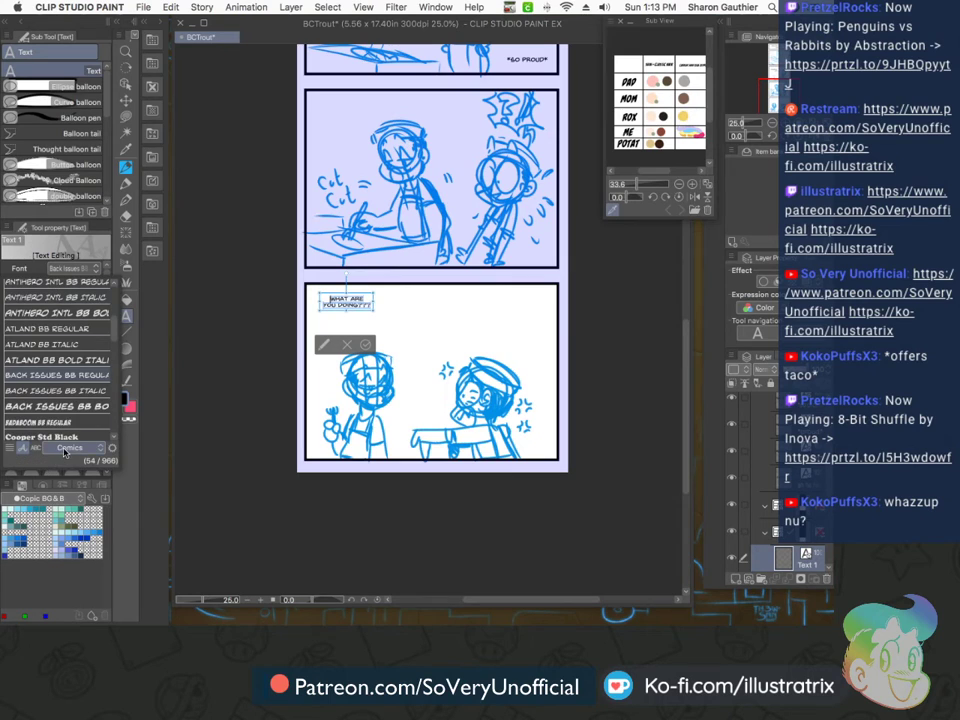
pyautogui.click(70, 447)
pyautogui.click(60, 528)
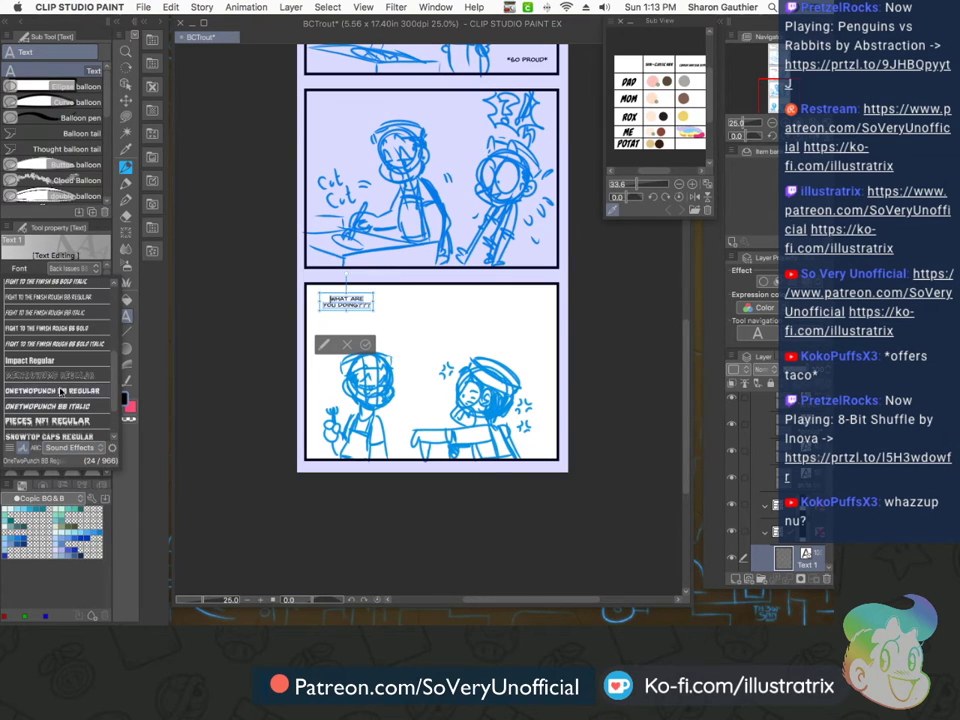
pyautogui.scroll(-5, 90, 380)
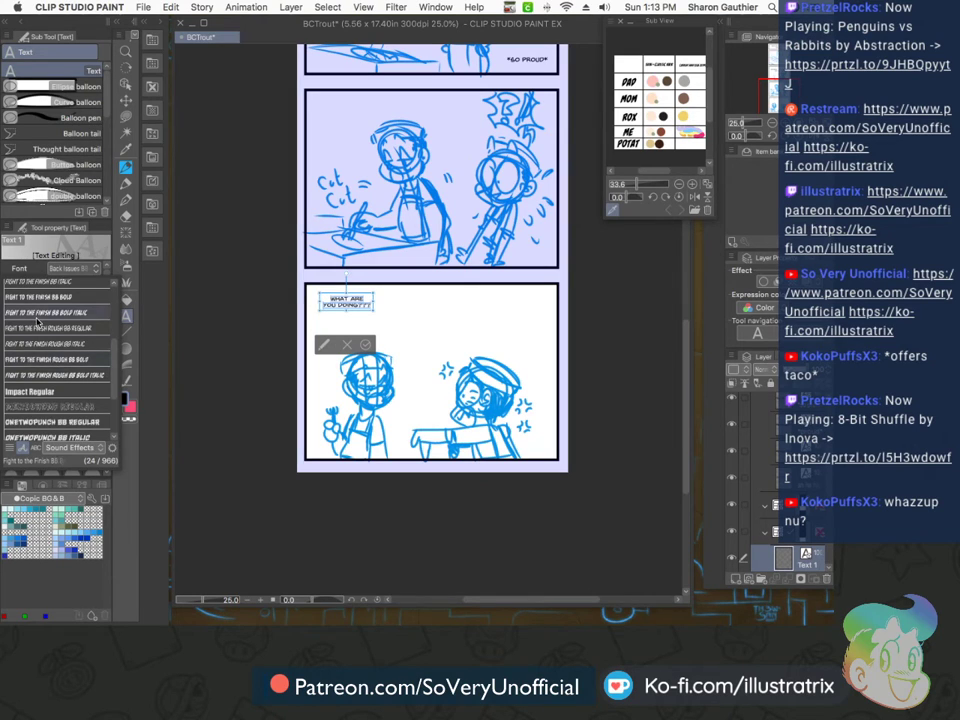
pyautogui.click(37, 316)
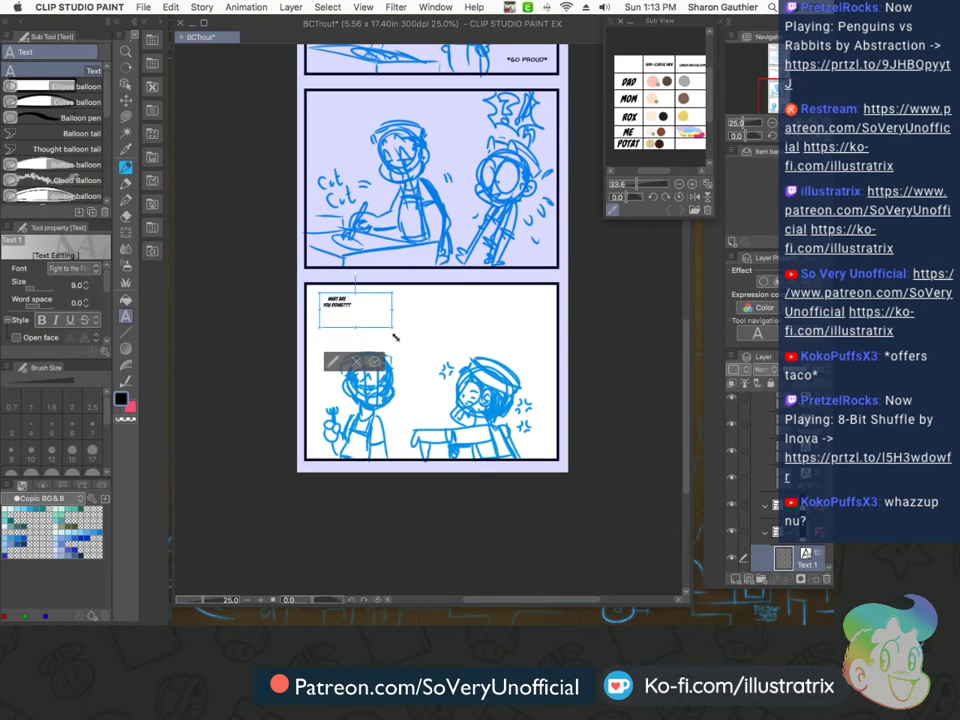
pyautogui.moveTo(336, 330)
pyautogui.mouseDown()
pyautogui.moveTo(391, 329)
pyautogui.moveTo(338, 331)
pyautogui.mouseUp()
pyautogui.click(410, 368)
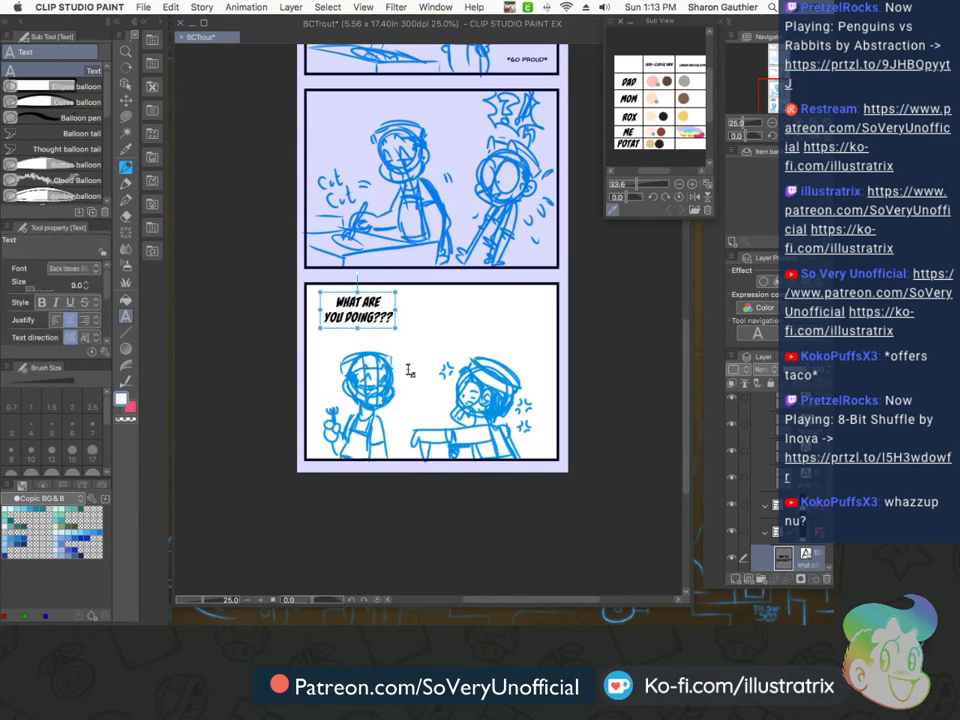
# Add the three-line reply "CHECKING IF / THE FISH IS / COOKED." between the two characters and move it up beneath the shouted line
pyautogui.click(409, 349)
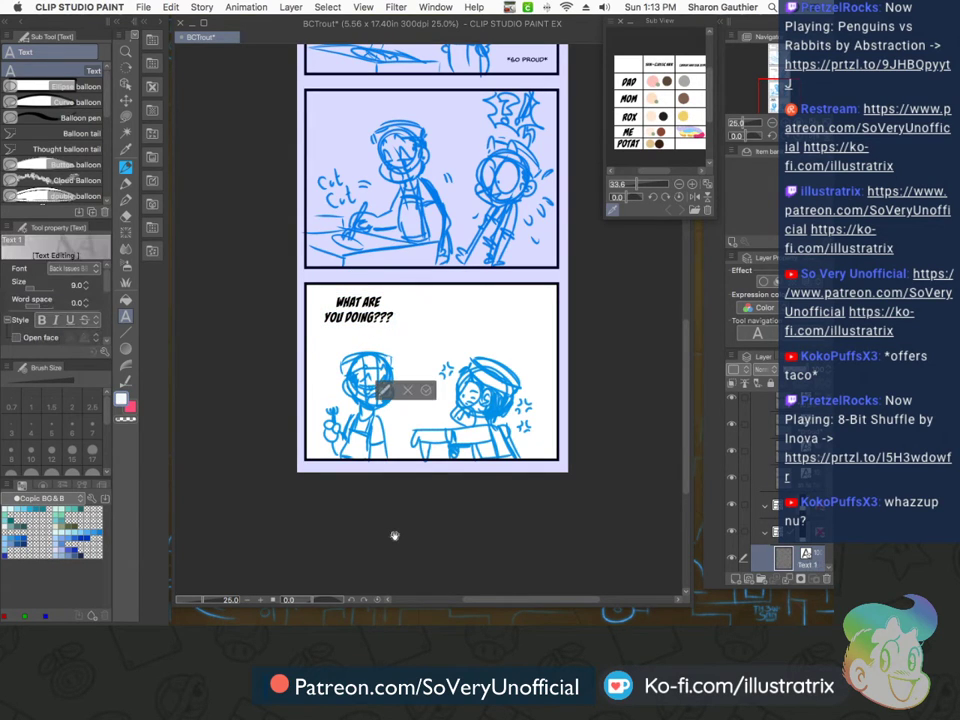
pyautogui.write('CHECKING')
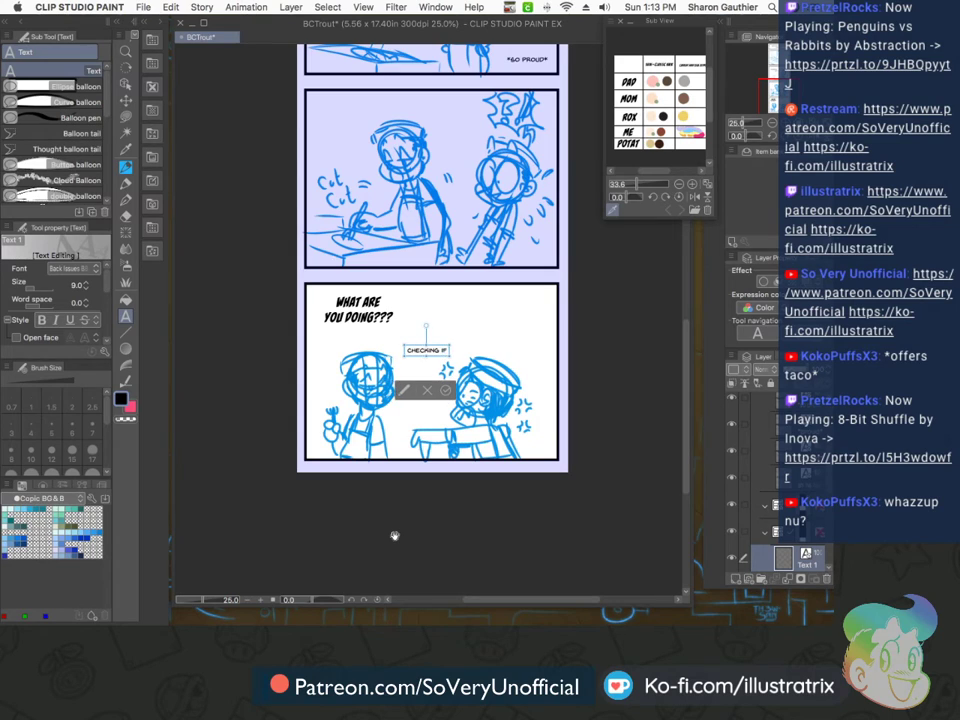
pyautogui.write(' IF')
pyautogui.press('Return')
pyautogui.write('THE FISH IS')
pyautogui.press('Return')
pyautogui.write('COOKED.')
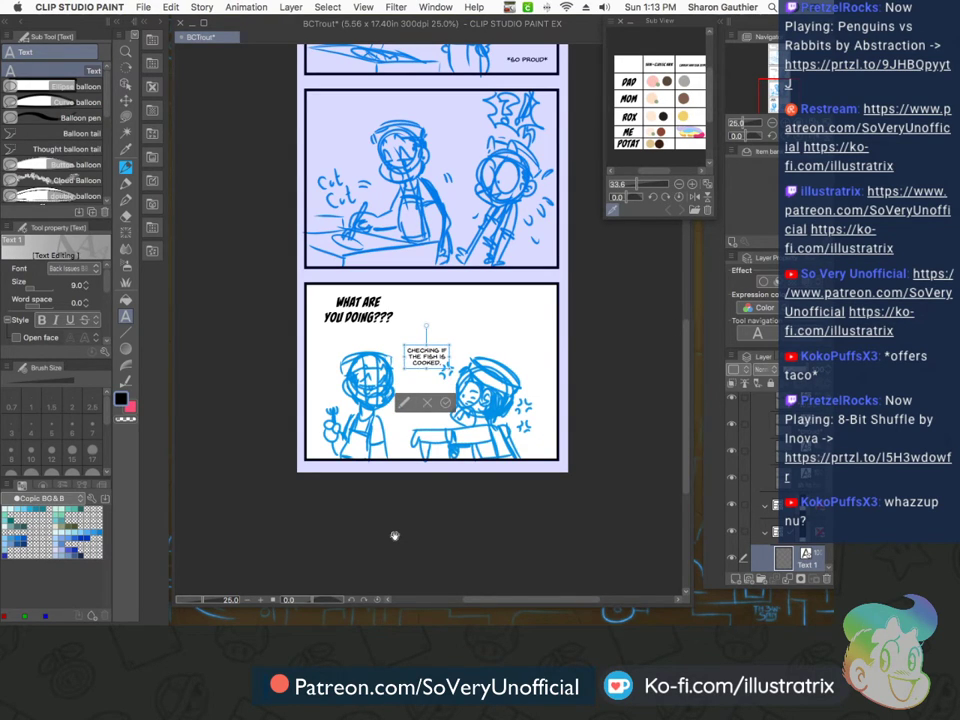
pyautogui.moveTo(412, 370); pyautogui.dragTo(404, 355)
pyautogui.click(461, 306)
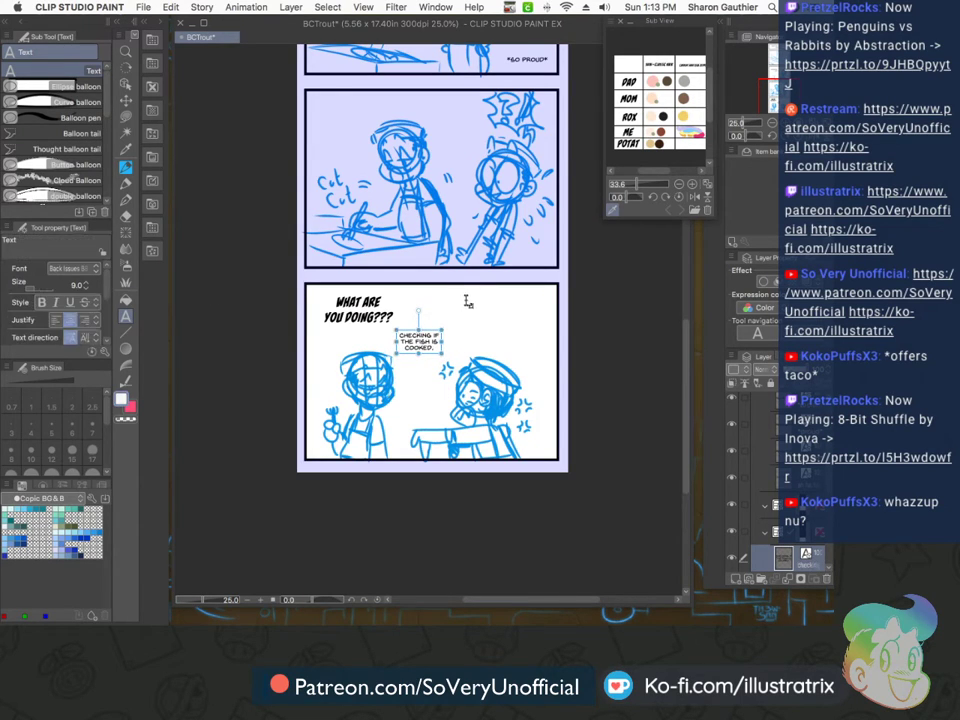
# Add the text "DAD! IF THE FISH IS COOKED ON THE INSIDE, THERE'S A GOOD FRIGGIN' CHANCE IT'S COOKED ON THE OUTSIDE!!!!" above the right character
pyautogui.click(467, 301)
pyautogui.write('DAD!')
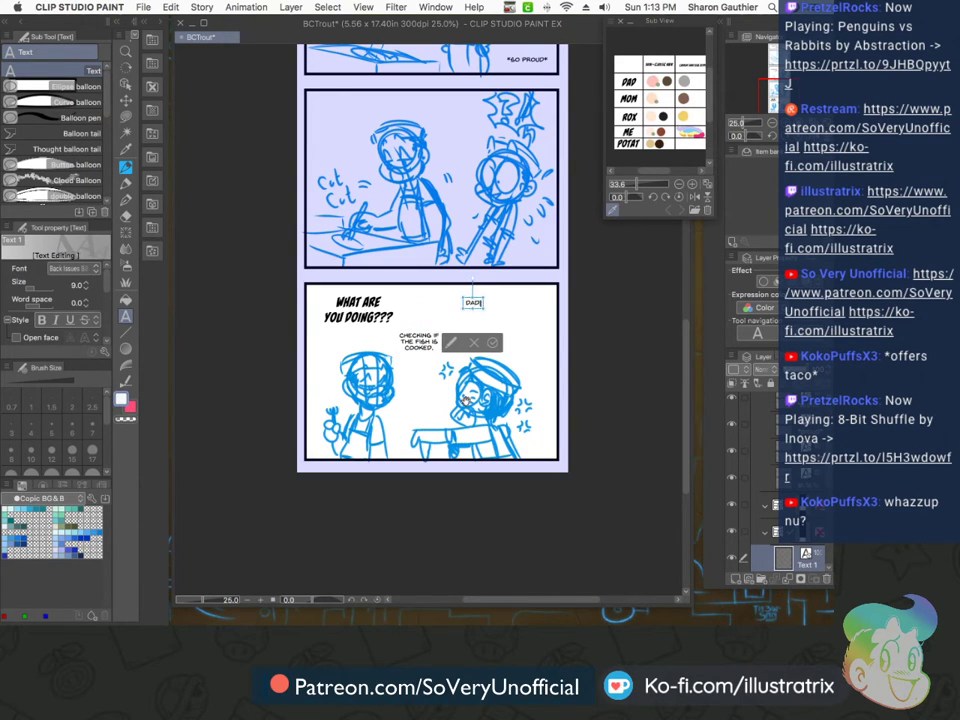
pyautogui.write(' IF THE FISH')
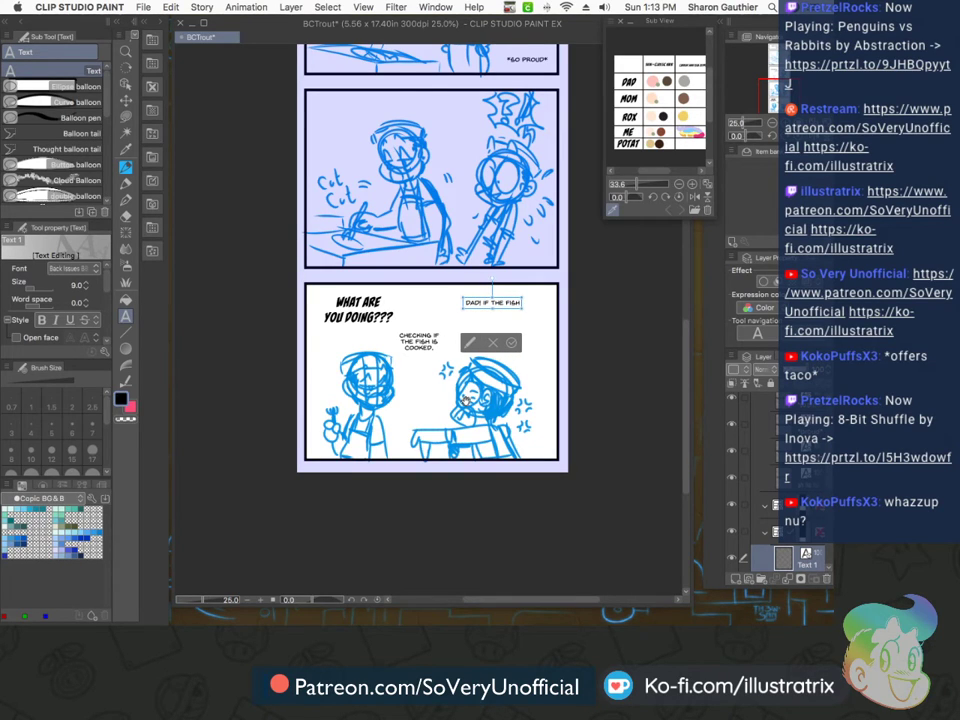
pyautogui.write(' IS COOKED')
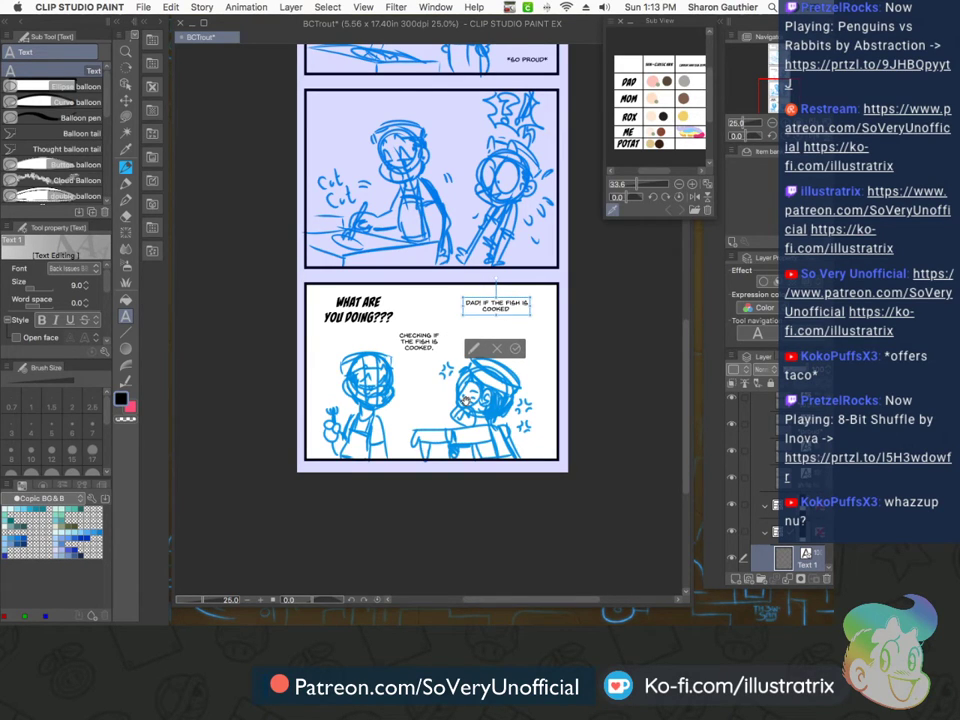
pyautogui.write(' ON THE INSIDE.')
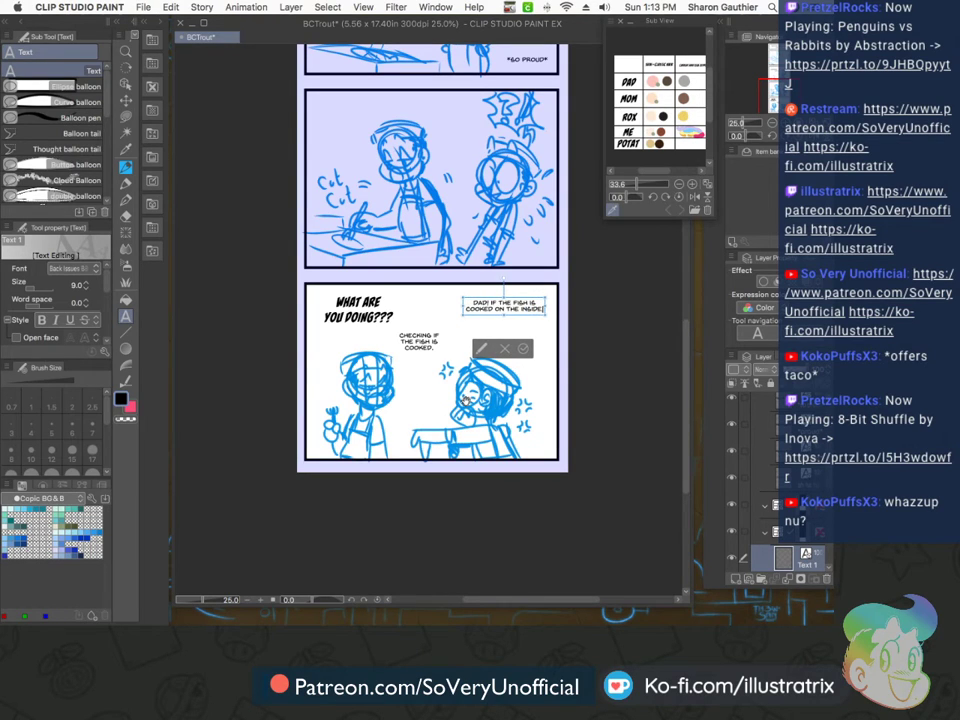
pyautogui.write(" THERE'S A GOOD FRI")
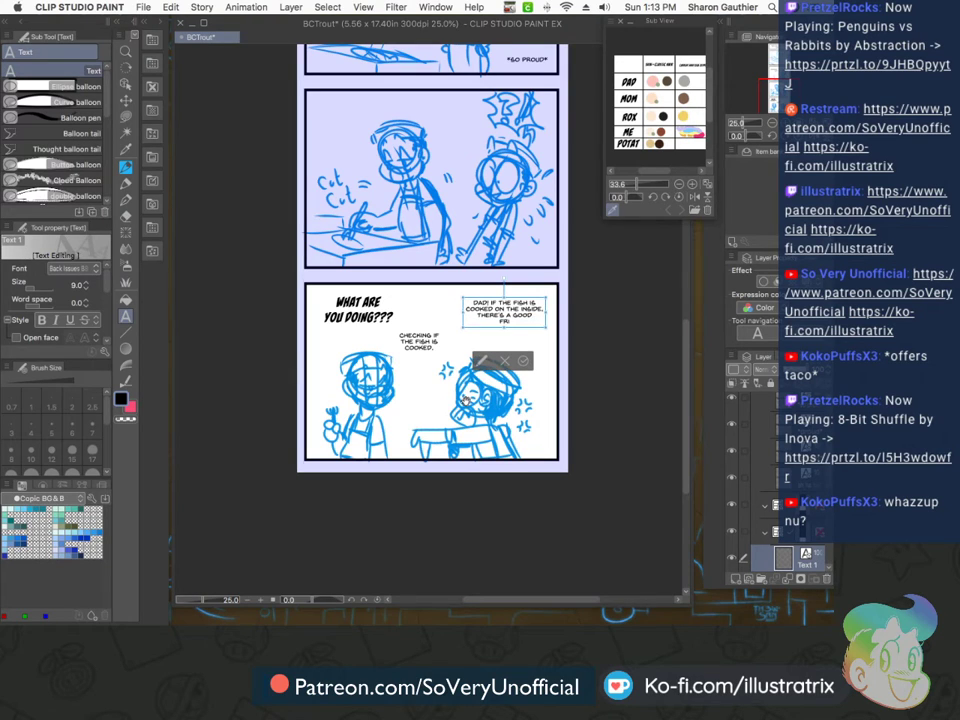
pyautogui.write("GGIN' CHANCE IT'S COO")
pyautogui.press('BackSpace')
pyautogui.press('BackSpace')
pyautogui.press('BackSpace')
pyautogui.press('BackSpace')
pyautogui.write('COOK')
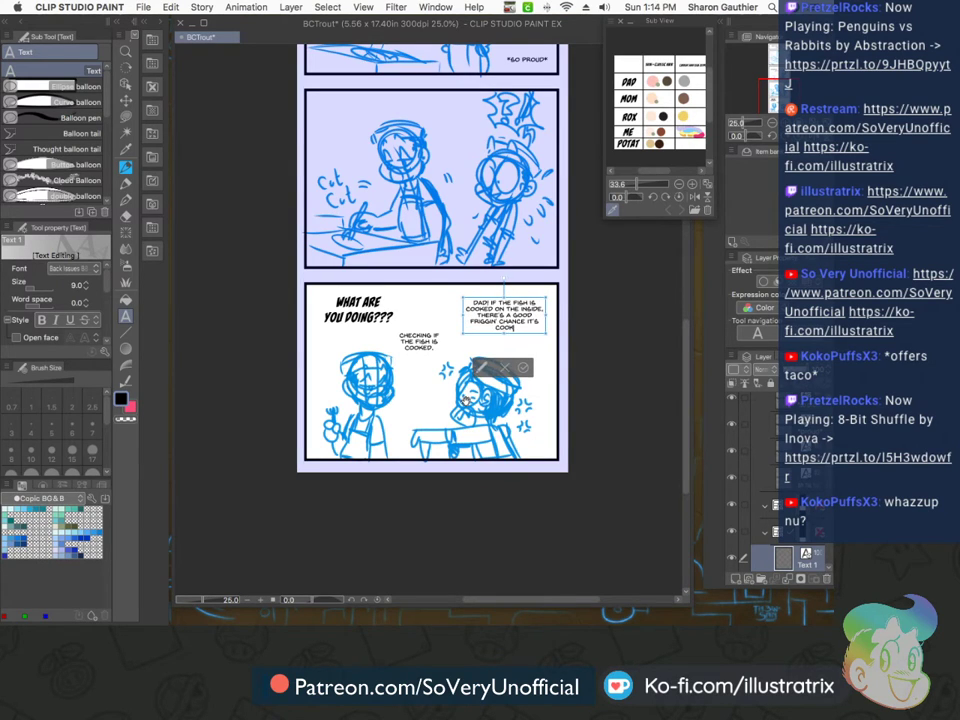
pyautogui.write('ED ON THE OU')
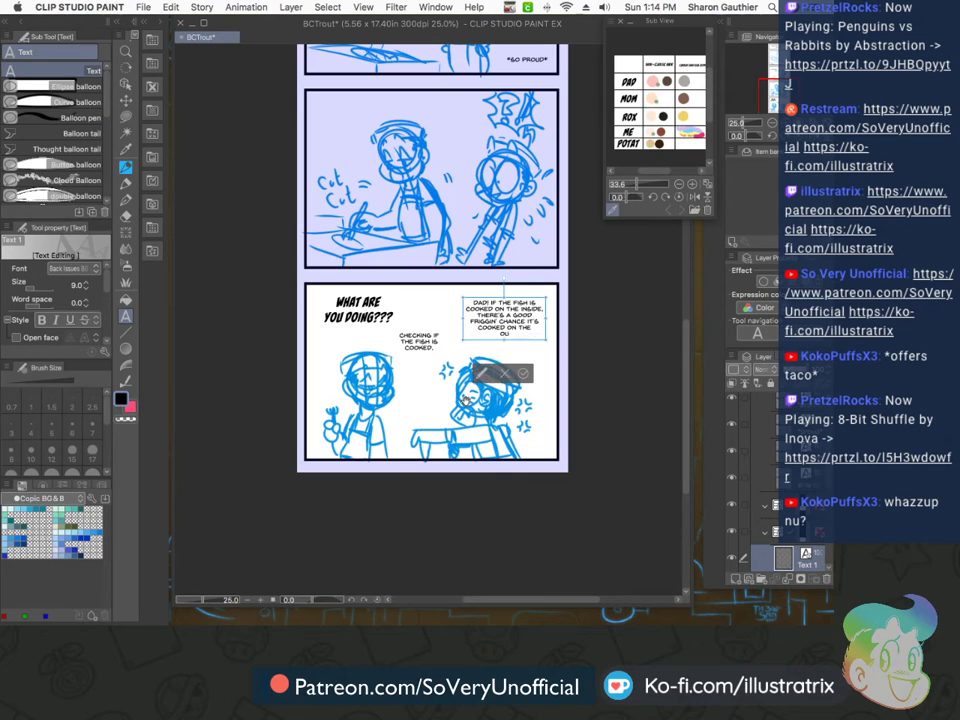
pyautogui.write('TSIDE!!!!')
# Change the "DAD!" speech to Fight to the Finish BB Bold Italic, enlarge it to about size 19.1 and shift it up and left
pyautogui.hotkey('ctrl', 'a')
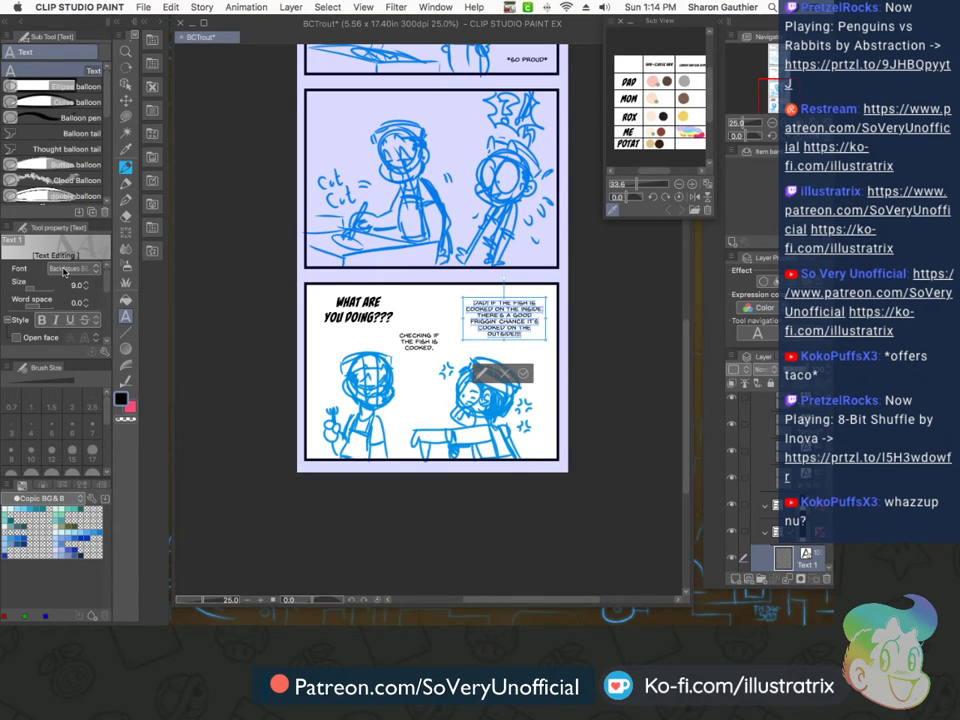
pyautogui.click(62, 269)
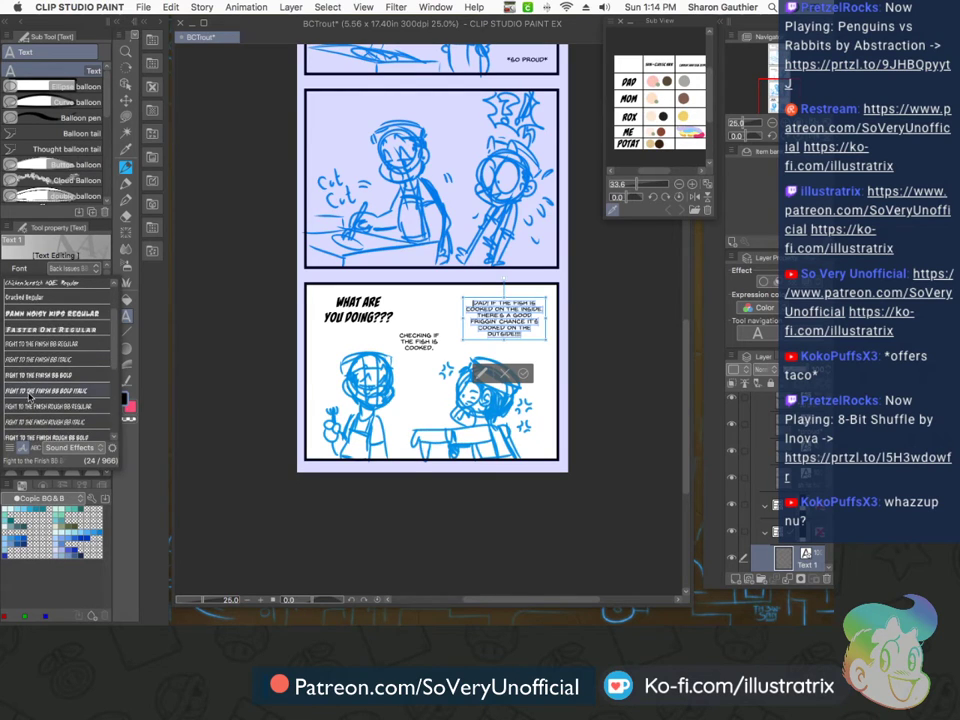
pyautogui.click(28, 393)
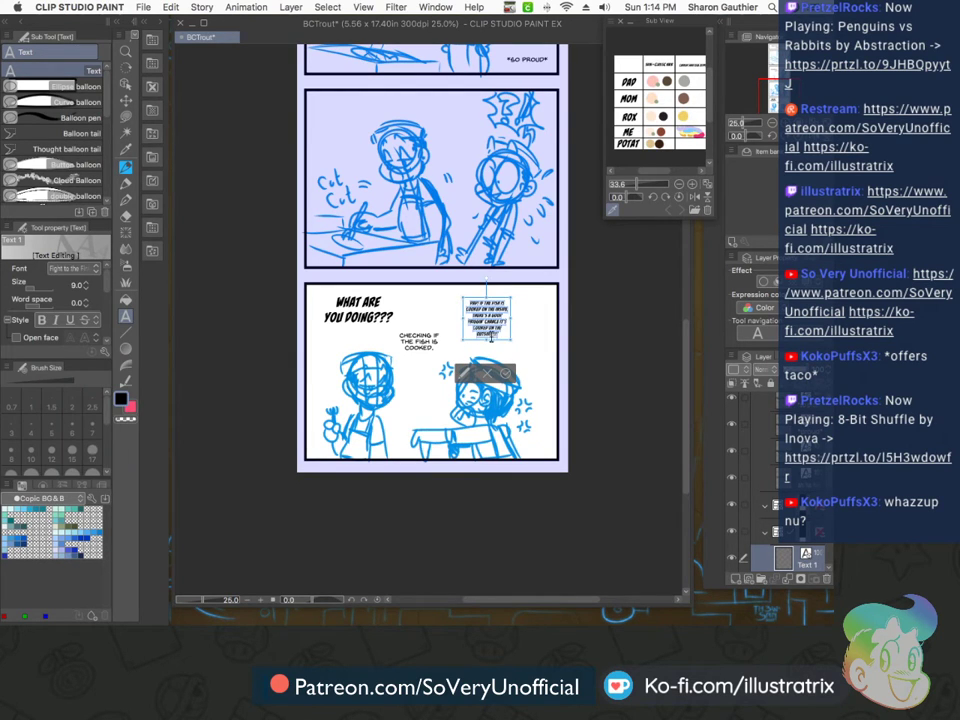
pyautogui.moveTo(511, 339); pyautogui.dragTo(559, 378)
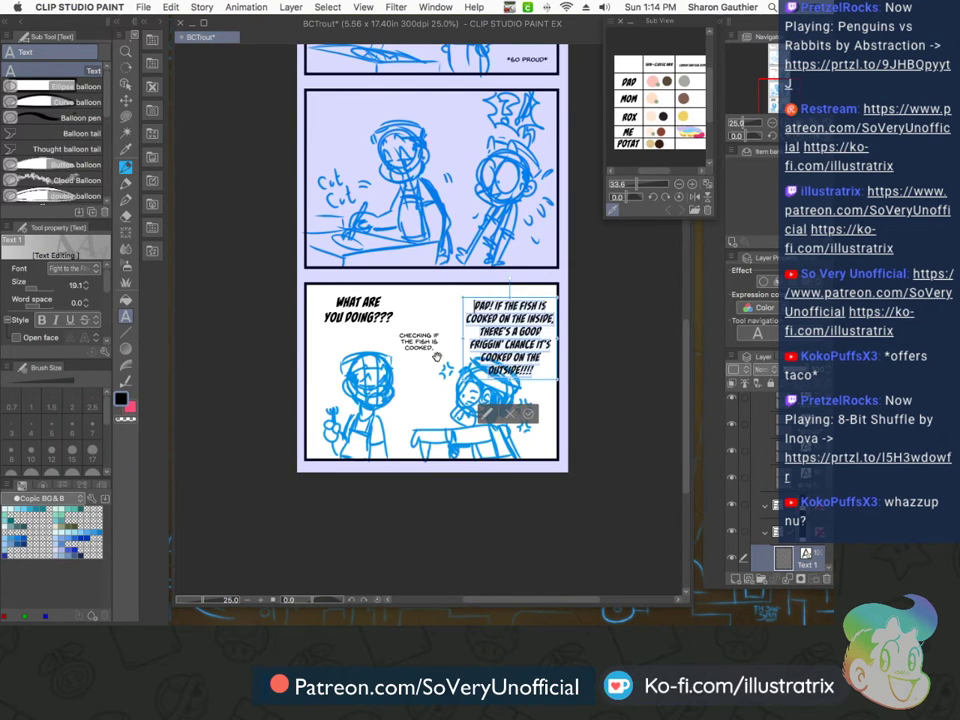
pyautogui.moveTo(472, 382); pyautogui.dragTo(457, 376)
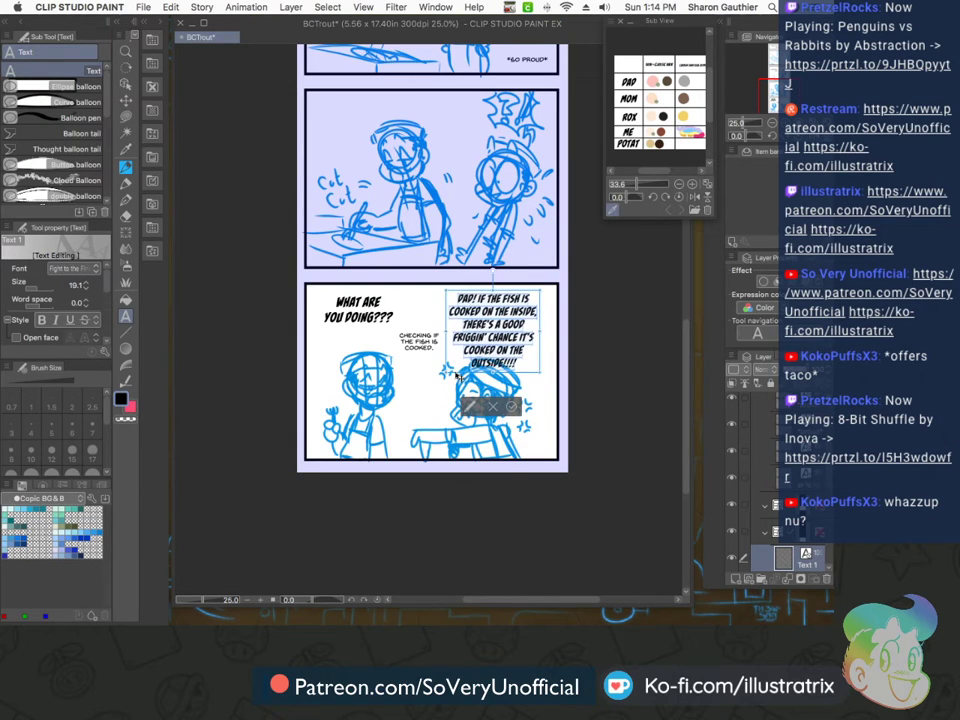
# Rework the line breaks of the "DAD!" speech into four lines: "...COOKED / ON THE INSIDE, THERE'S A / GOOD FRIGGIN' CHANCE IT'S / COOKED ON THE OUTSIDE!!!!"
pyautogui.click(450, 312)
pyautogui.press('BackSpace')
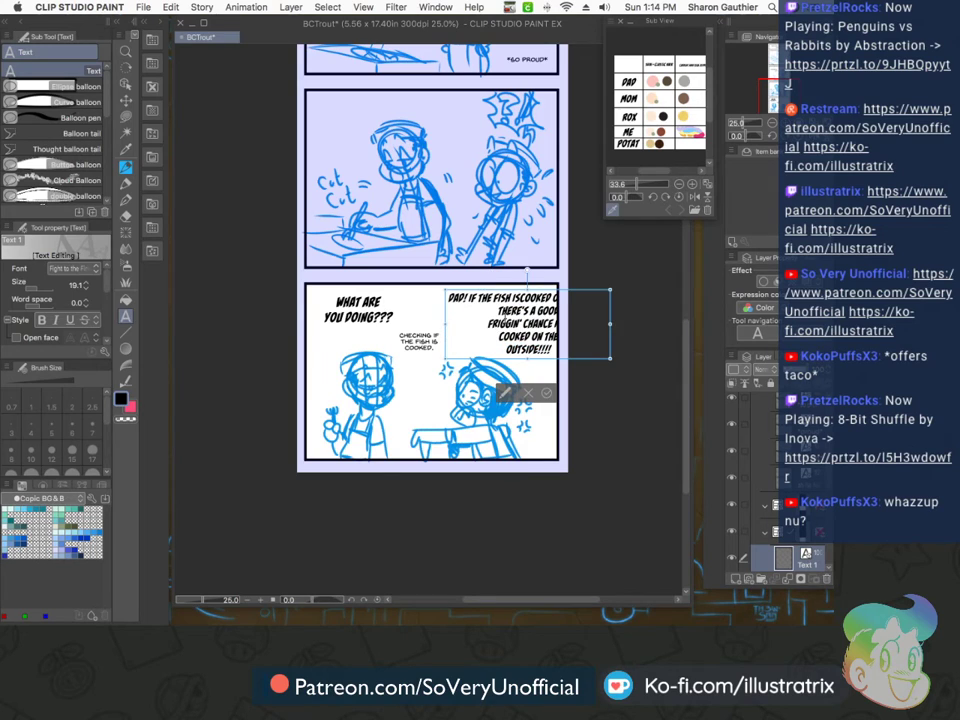
pyautogui.click(552, 299)
pyautogui.press('Return')
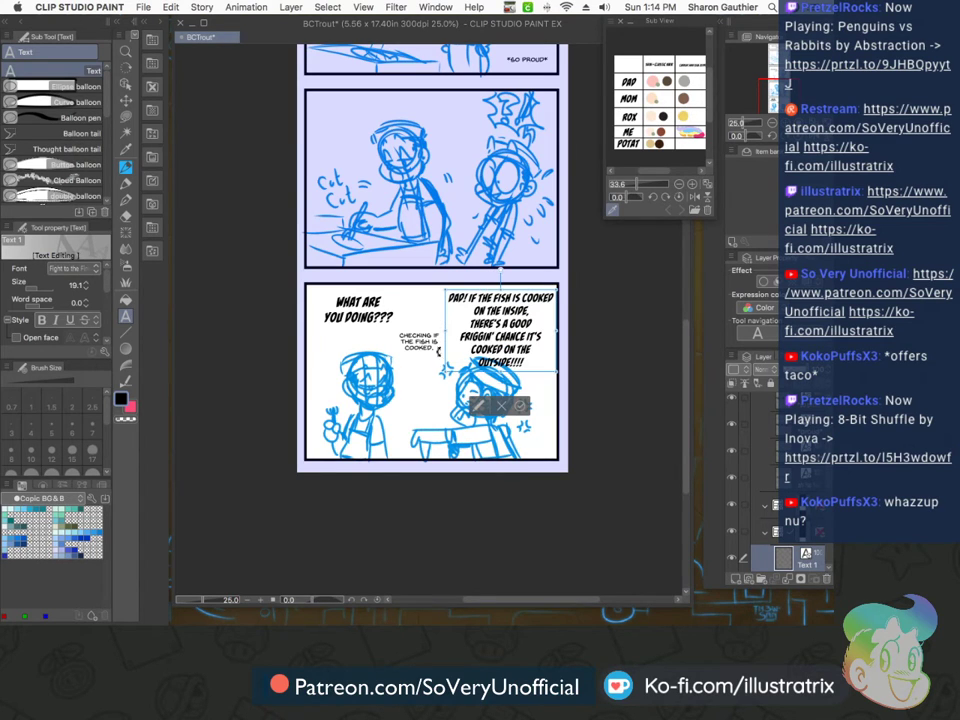
pyautogui.press('Delete')
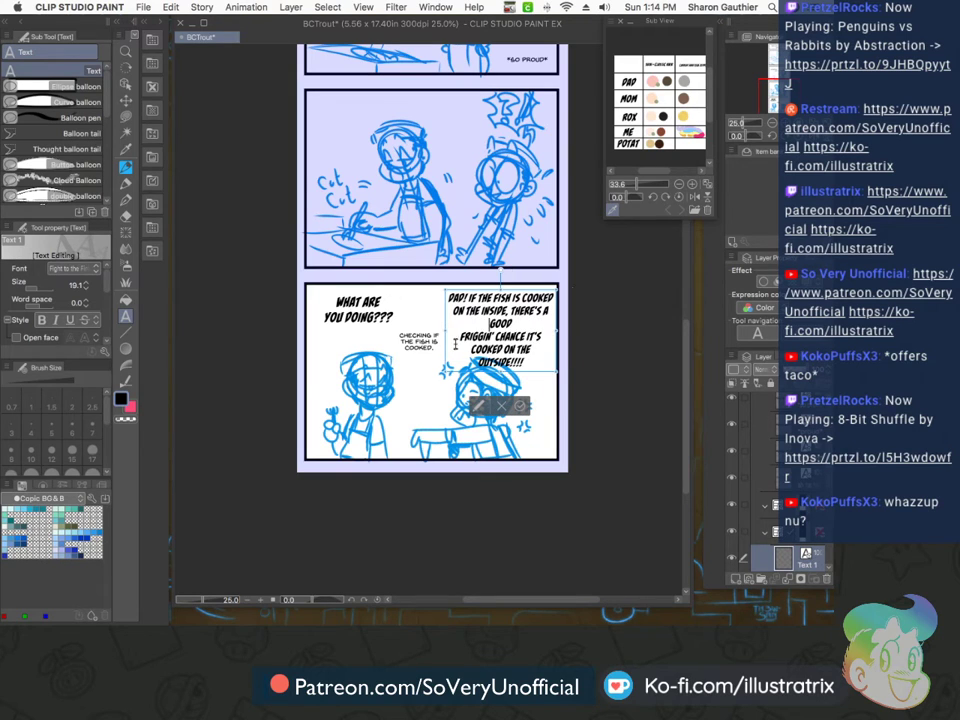
pyautogui.press('Return')
pyautogui.press('BackSpace')
pyautogui.press('BackSpace')
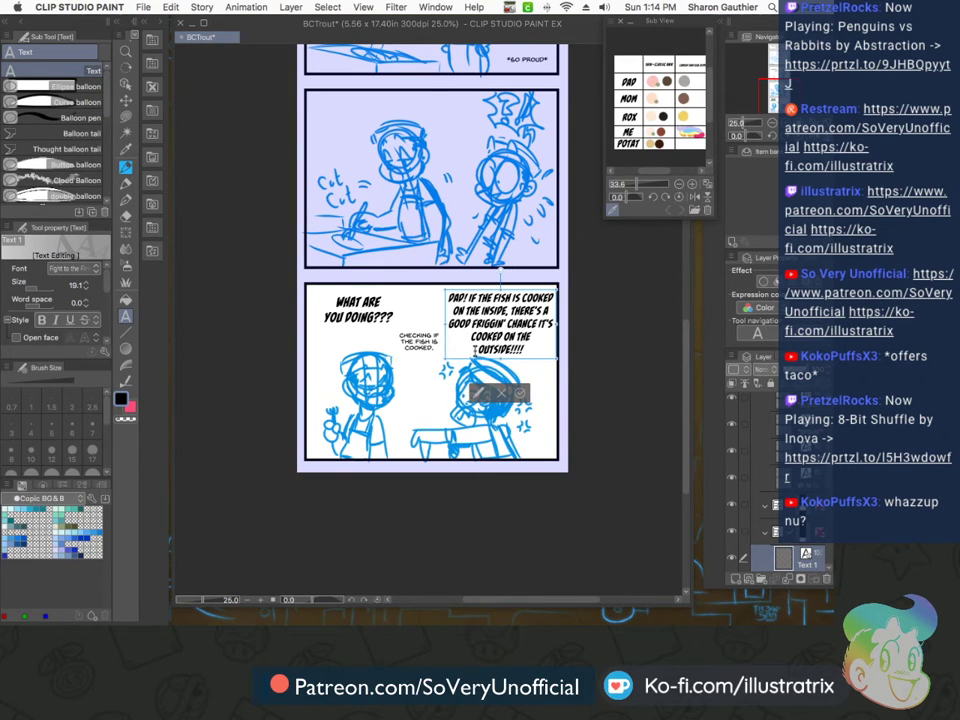
pyautogui.press('BackSpace')
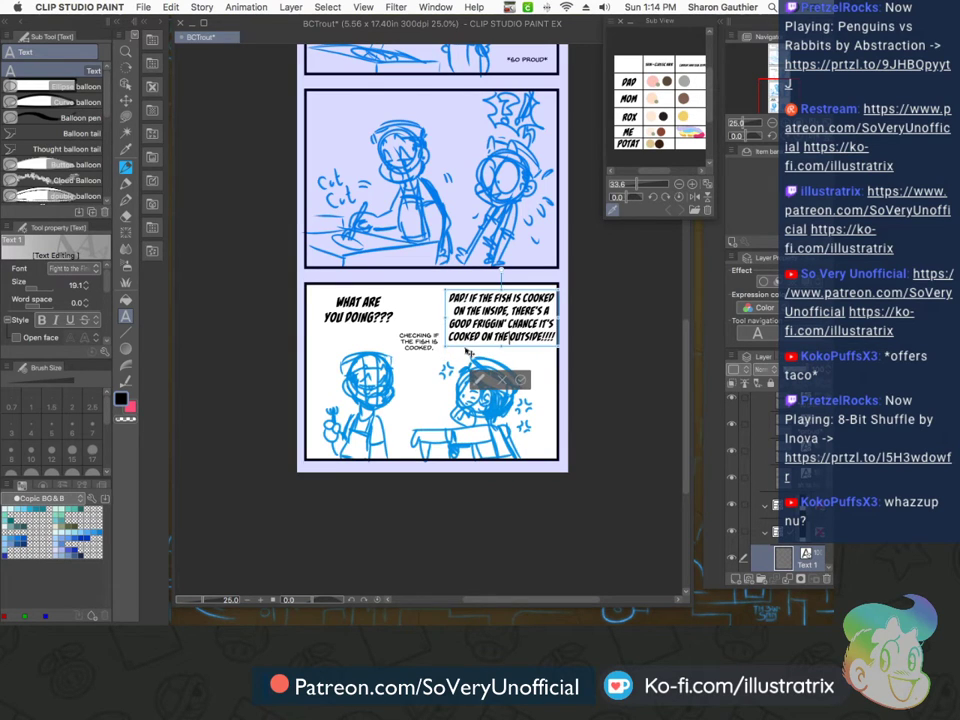
# Nudge the "DAD!" speech and the "CHECKING IF THE FISH IS COOKED." reply slightly left and down to balance the fourth panel's lettering
pyautogui.moveTo(465, 351); pyautogui.dragTo(405, 358)
pyautogui.click(403, 356)
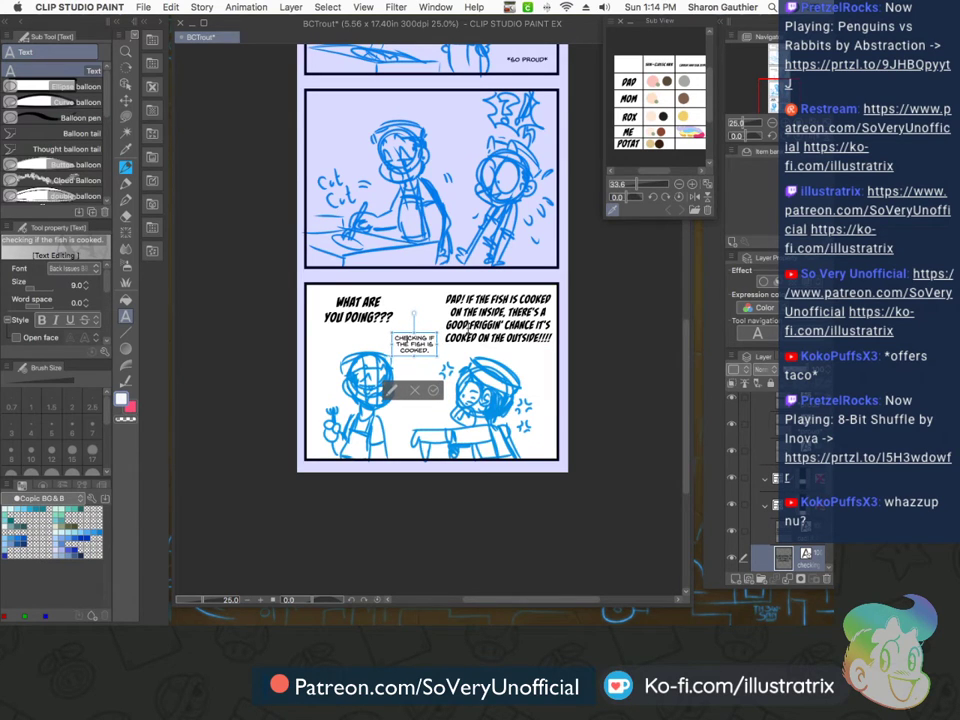
pyautogui.click(461, 351)
pyautogui.moveTo(461, 351); pyautogui.dragTo(458, 350)
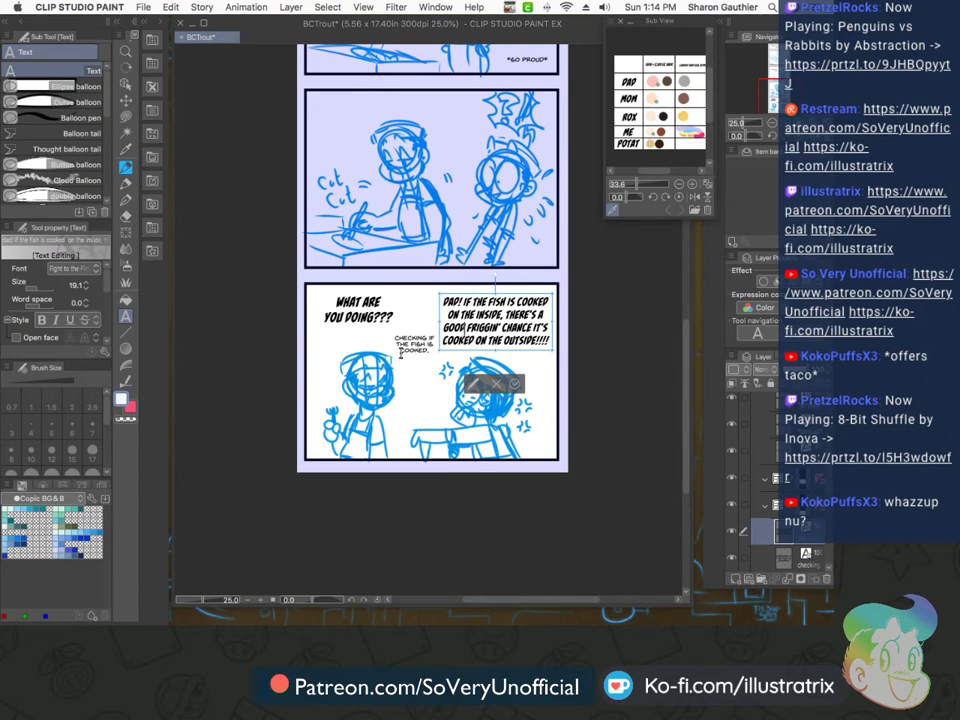
pyautogui.click(409, 348)
pyautogui.moveTo(406, 358); pyautogui.dragTo(403, 358)
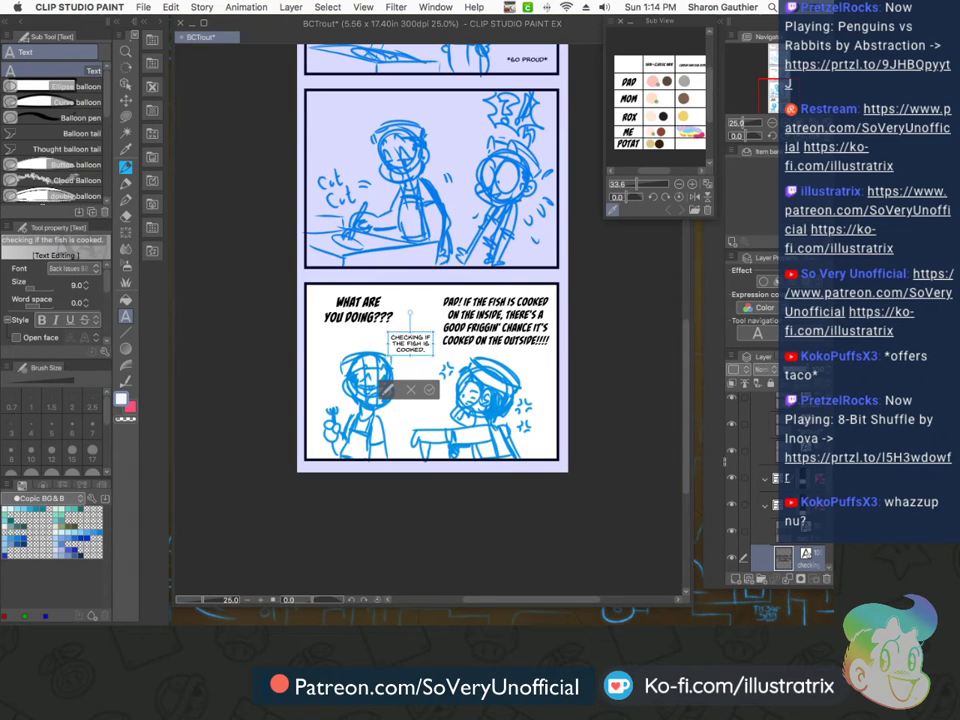
# Merge the fourth panel's dialogue text layers into one and collapse the panel folder in the layer stack
pyautogui.click(465, 326)
pyautogui.scroll(-2, 758, 452)
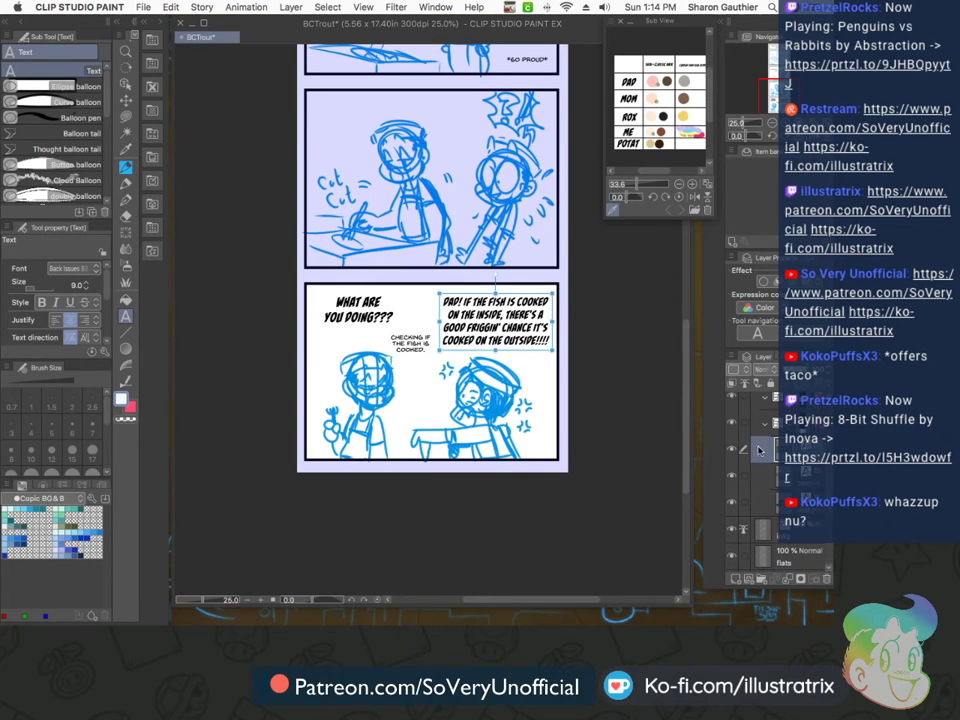
pyautogui.moveTo(762, 450); pyautogui.dragTo(762, 488)
pyautogui.click(787, 580)
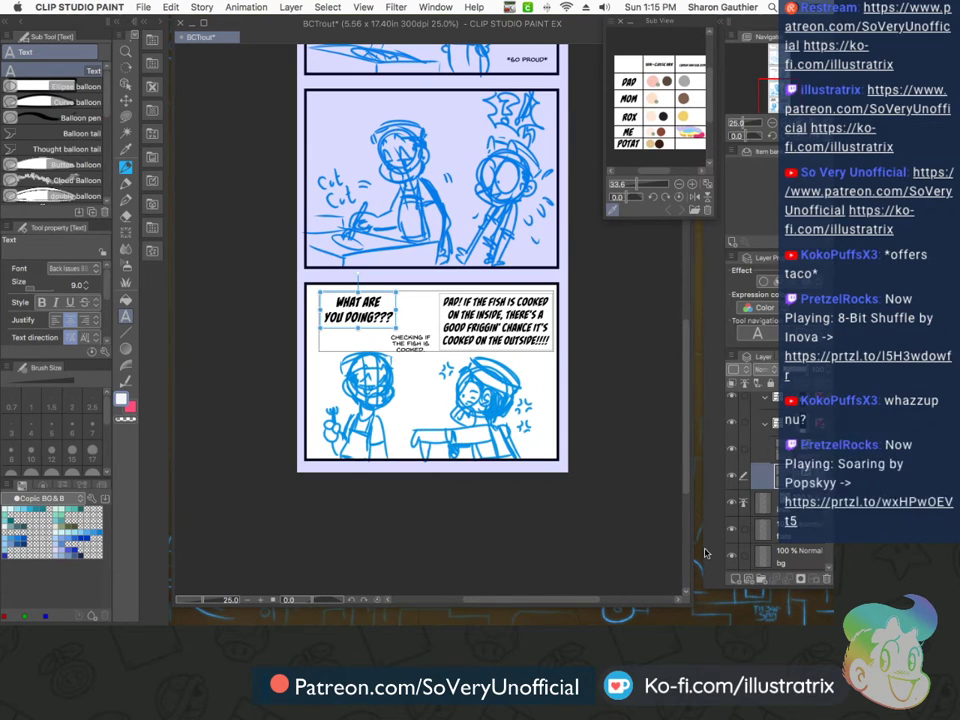
pyautogui.scroll(5, 747, 424)
pyautogui.click(755, 403)
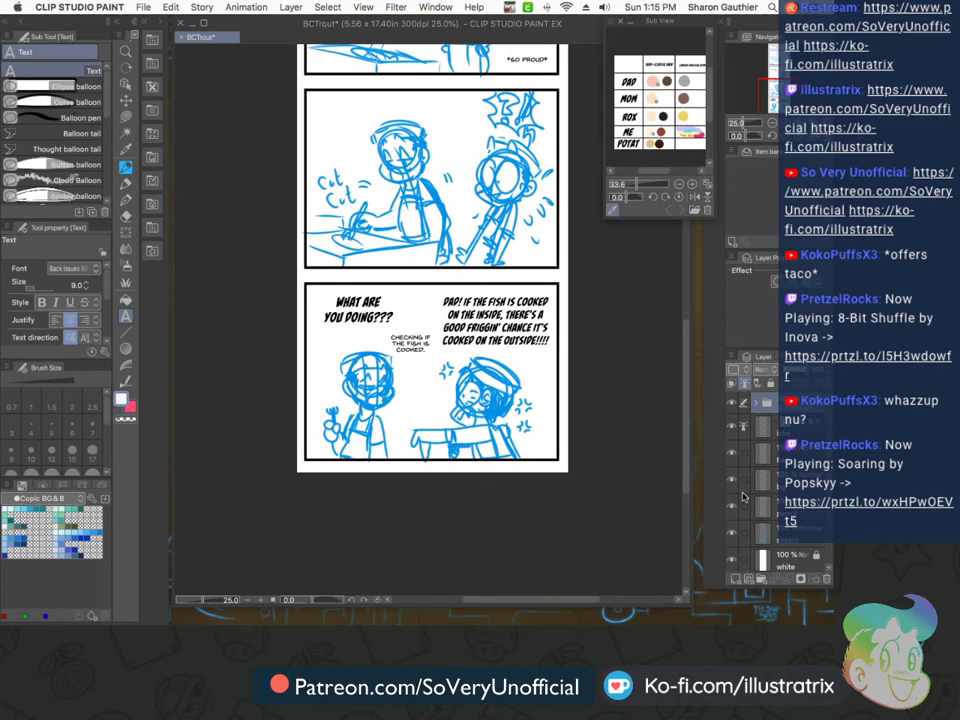
# Lower the opacity of the blue sketch layer and choose the Red Real Pencil for drawing on the layer above it
pyautogui.click(797, 533)
pyautogui.click(797, 370)
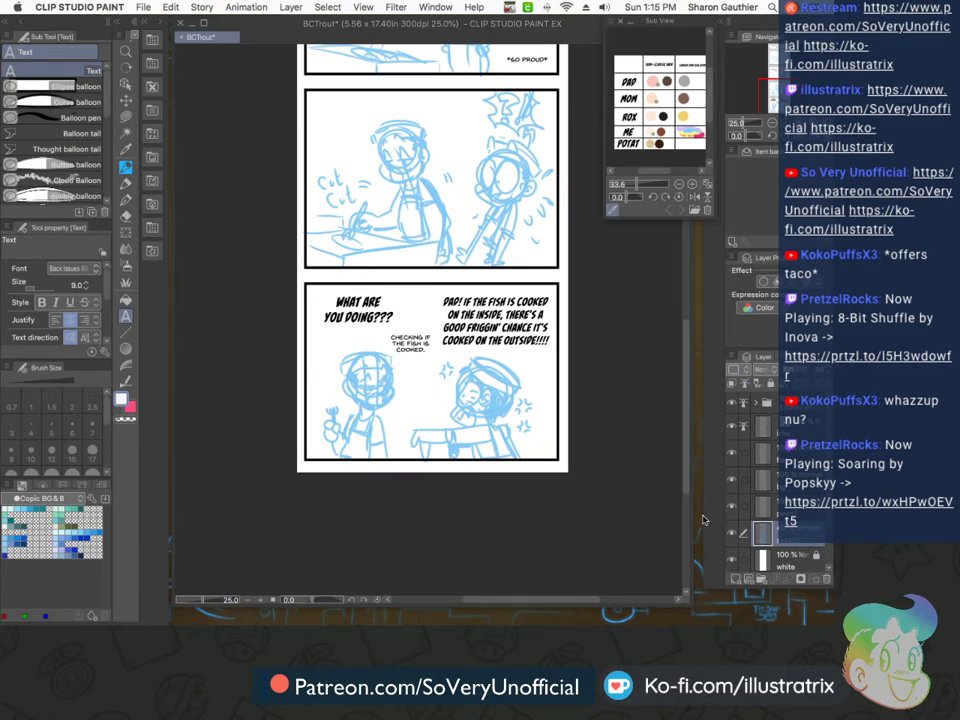
pyautogui.press('p')
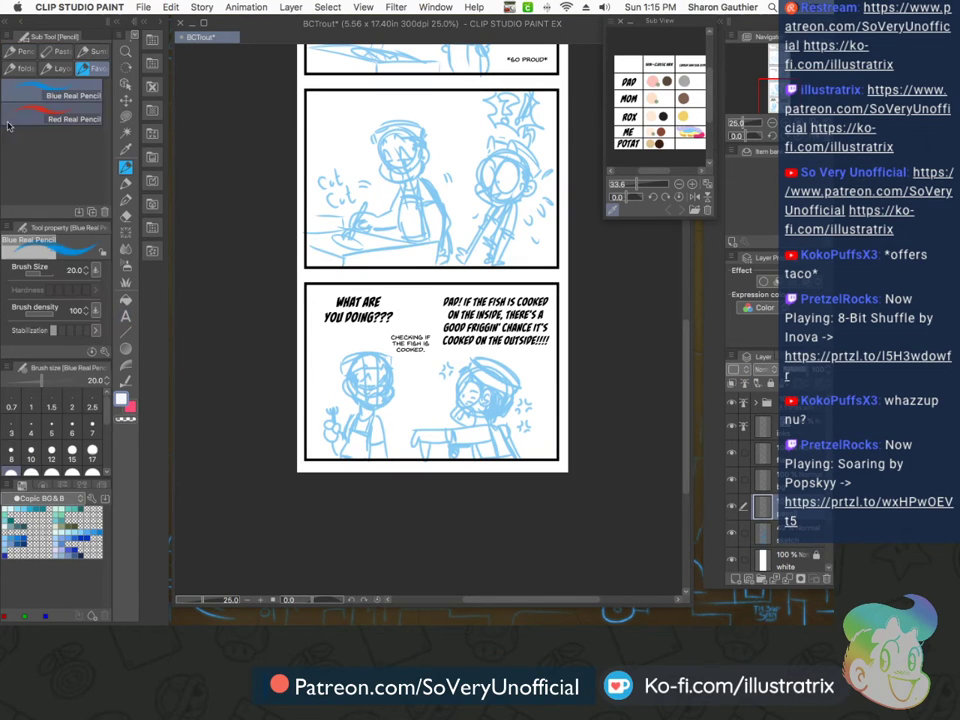
pyautogui.click(30, 121)
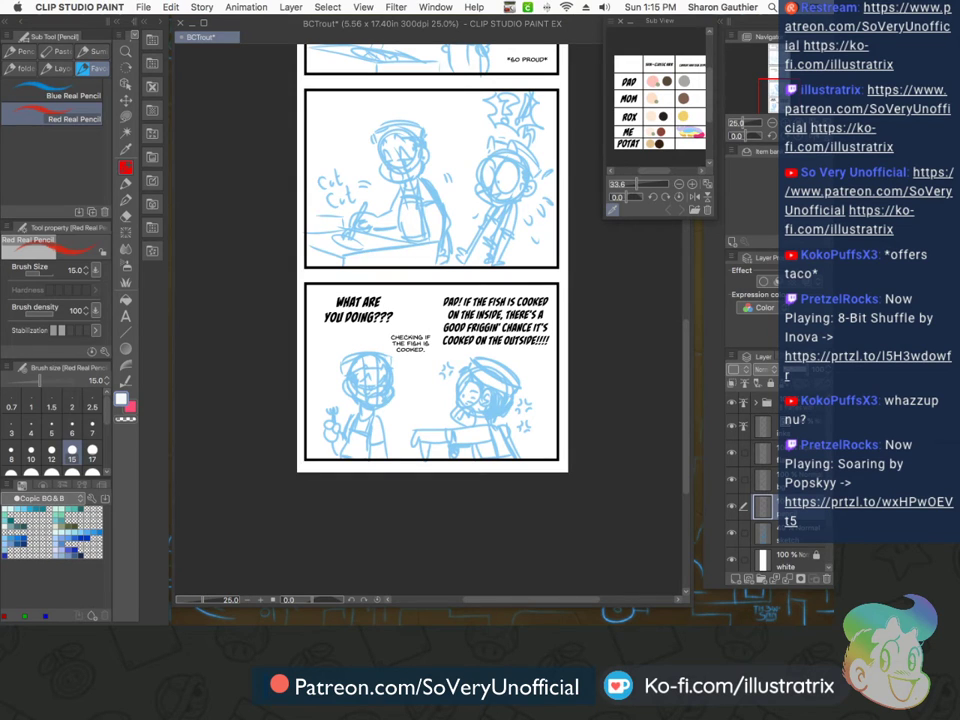
pyautogui.press('Tab')
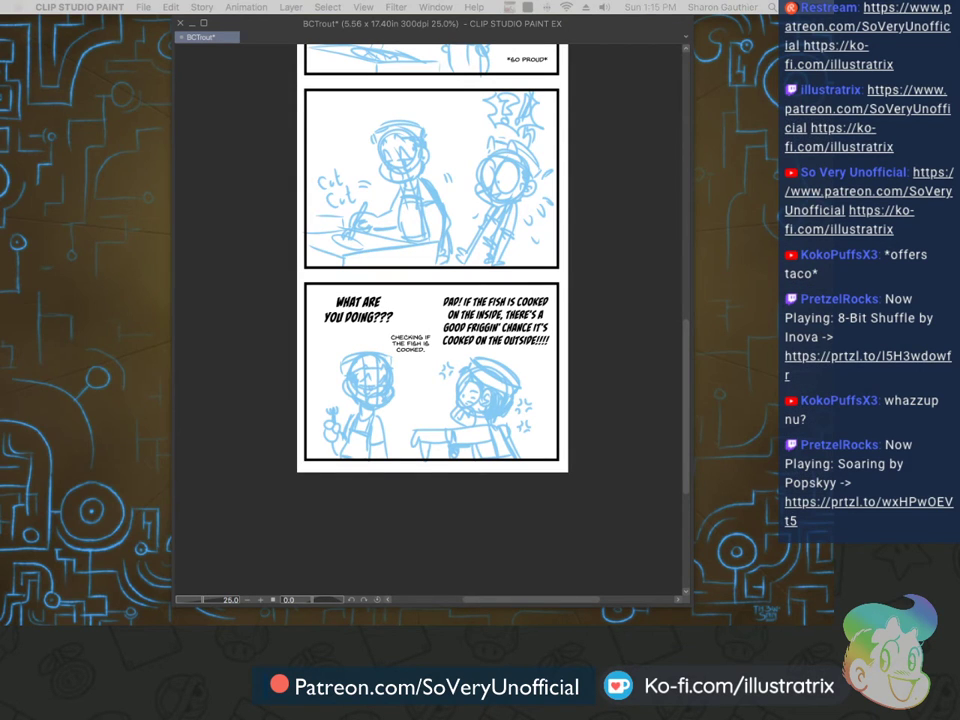
pyautogui.press('Tab')
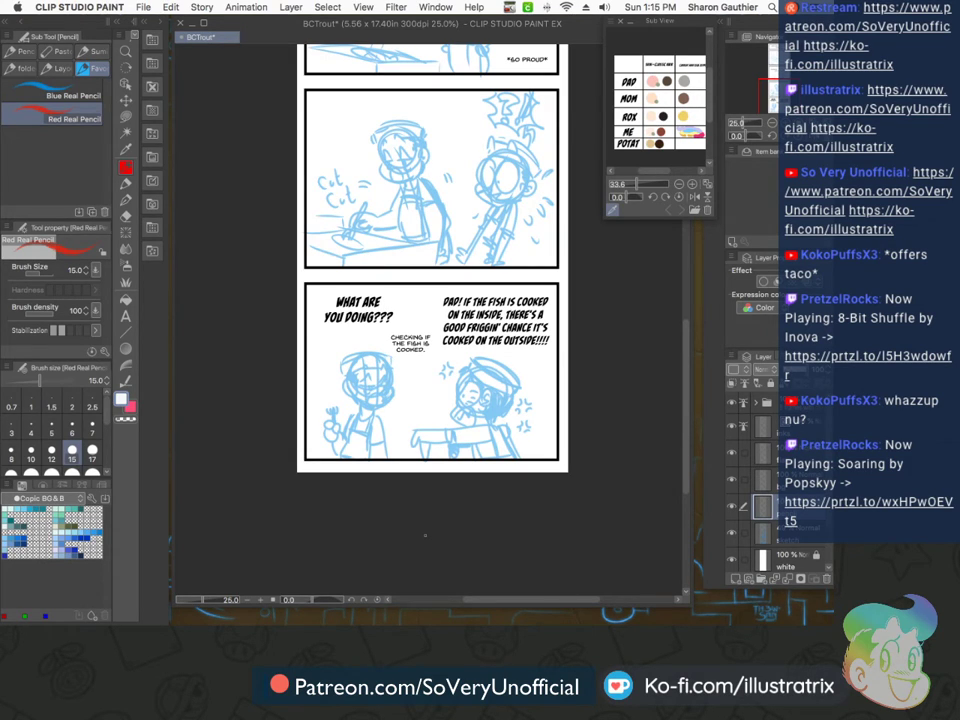
# Outline the right character's bulging eye and the upper curve of the open mouth in red pencil in the fourth panel
pyautogui.scroll(2, 466, 403)
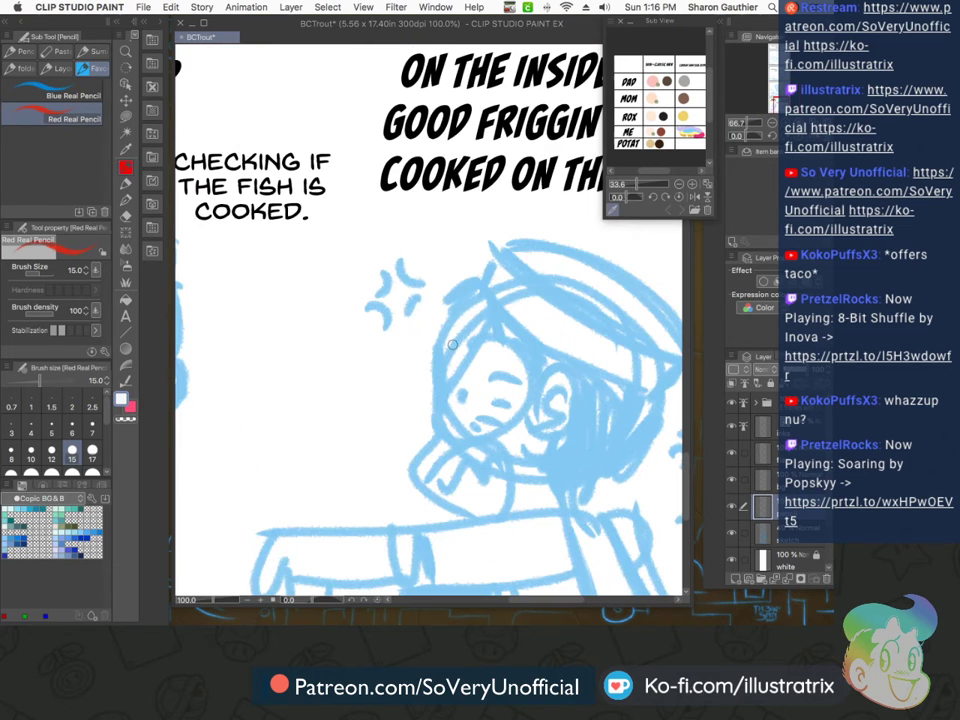
pyautogui.moveTo(502, 328); pyautogui.dragTo(492, 320)
pyautogui.moveTo(430, 372)
pyautogui.mouseDown()
pyautogui.moveTo(486, 325)
pyautogui.moveTo(512, 342)
pyautogui.moveTo(488, 440)
pyautogui.mouseUp()
pyautogui.moveTo(432, 385)
pyautogui.mouseDown()
pyautogui.moveTo(436, 425)
pyautogui.moveTo(458, 444)
pyautogui.moveTo(475, 440)
pyautogui.mouseUp()
pyautogui.moveTo(428, 476)
pyautogui.mouseDown()
pyautogui.moveTo(494, 444)
pyautogui.moveTo(500, 512)
pyautogui.mouseUp()
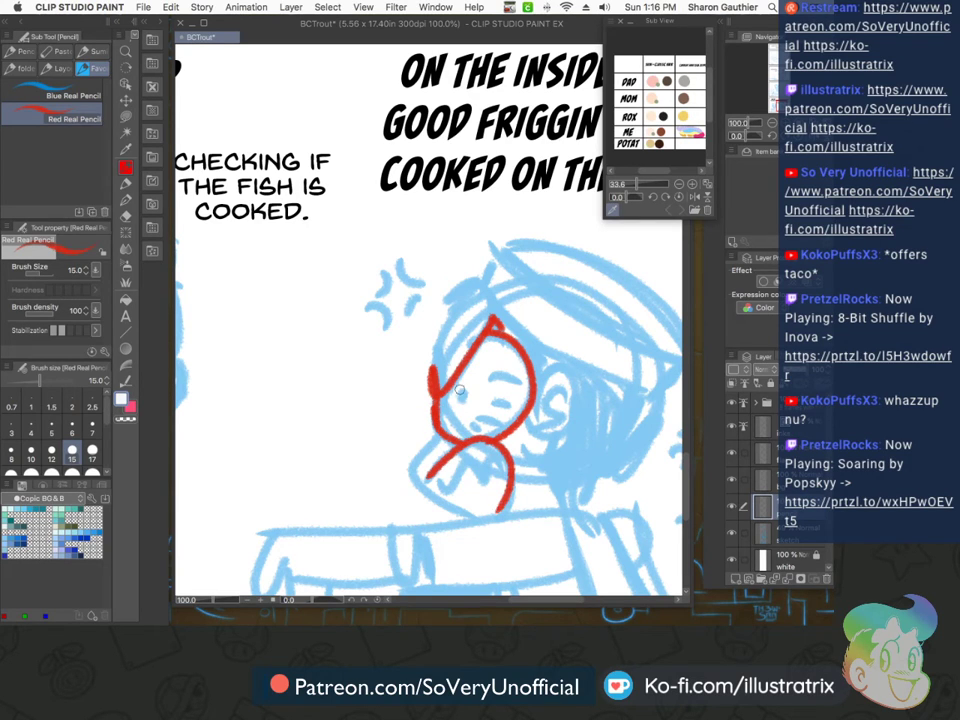
# Draw the tiny iris and the bloodshot veins inside the right character's bulging eye
pyautogui.moveTo(455, 399); pyautogui.dragTo(457, 406)
pyautogui.moveTo(521, 363)
pyautogui.mouseDown()
pyautogui.moveTo(497, 353)
pyautogui.moveTo(512, 361)
pyautogui.mouseUp()
pyautogui.moveTo(523, 406)
pyautogui.mouseDown()
pyautogui.moveTo(490, 387)
pyautogui.moveTo(503, 409)
pyautogui.mouseUp()
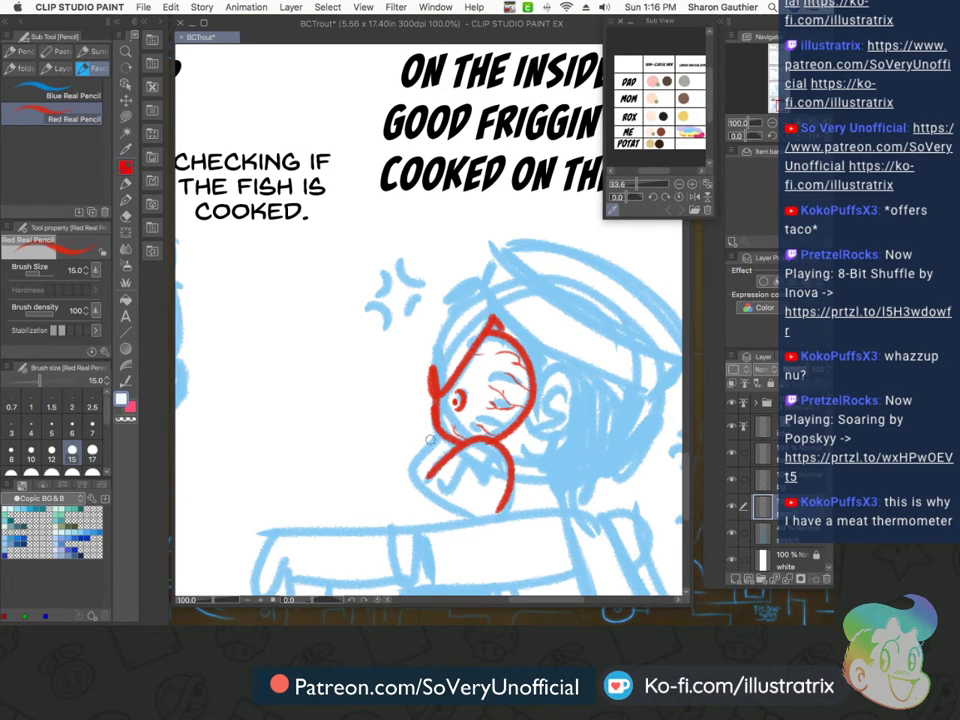
# Draw the right character's jagged teeth, tongue and lower jaw outline around the shouting mouth
pyautogui.moveTo(440, 475)
pyautogui.mouseDown()
pyautogui.moveTo(480, 454)
pyautogui.moveTo(506, 470)
pyautogui.mouseUp()
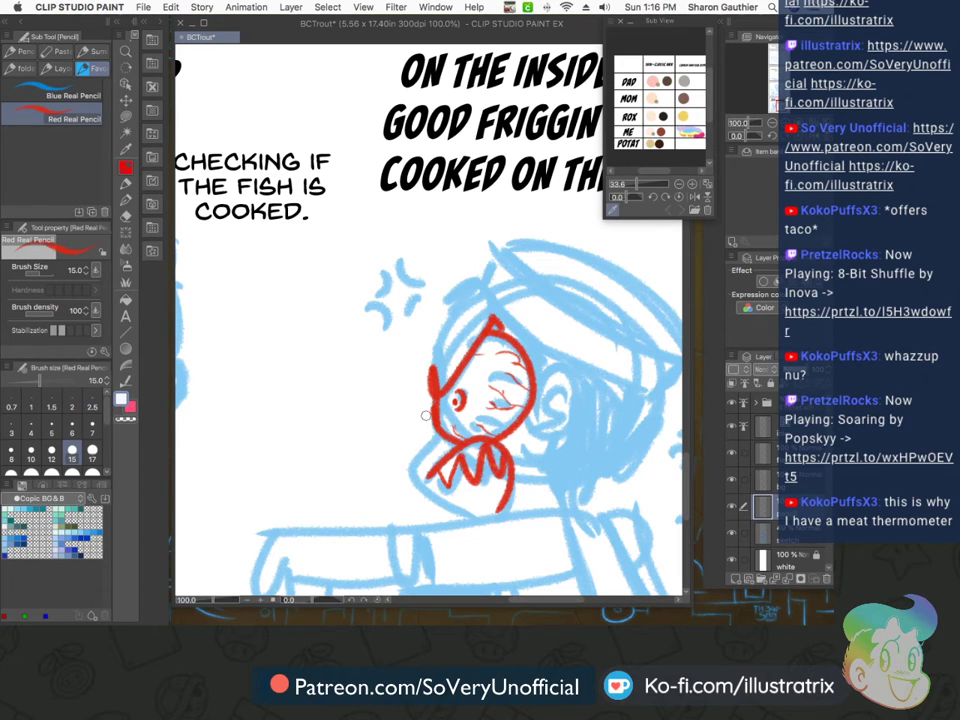
pyautogui.moveTo(440, 434)
pyautogui.mouseDown()
pyautogui.moveTo(475, 522)
pyautogui.moveTo(478, 487)
pyautogui.moveTo(494, 501)
pyautogui.moveTo(476, 516)
pyautogui.mouseUp()
pyautogui.press('super+z')
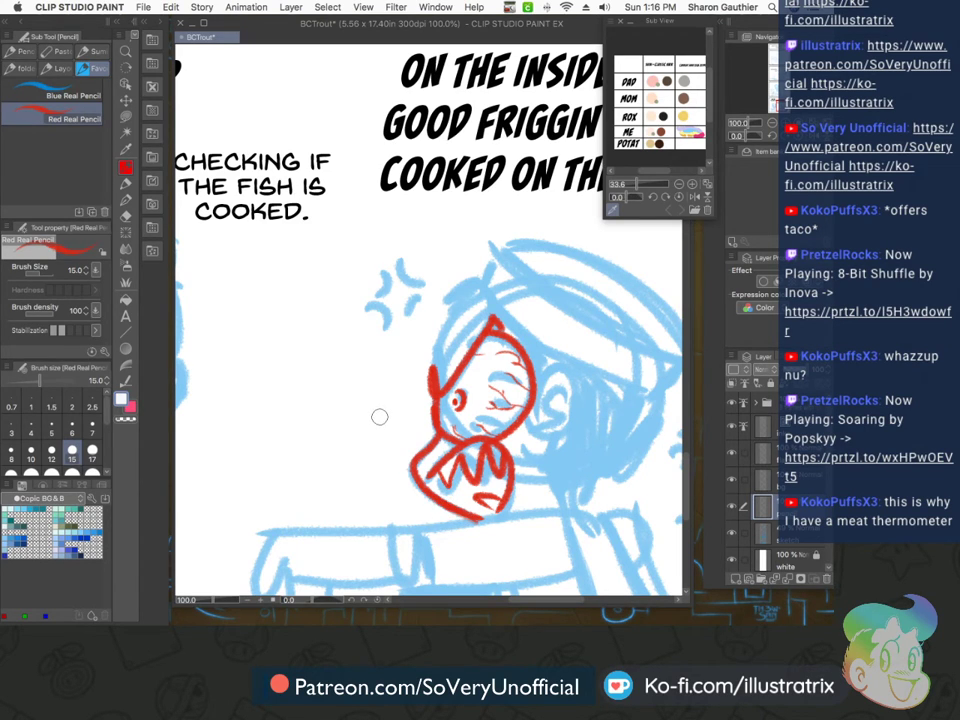
pyautogui.press('e')
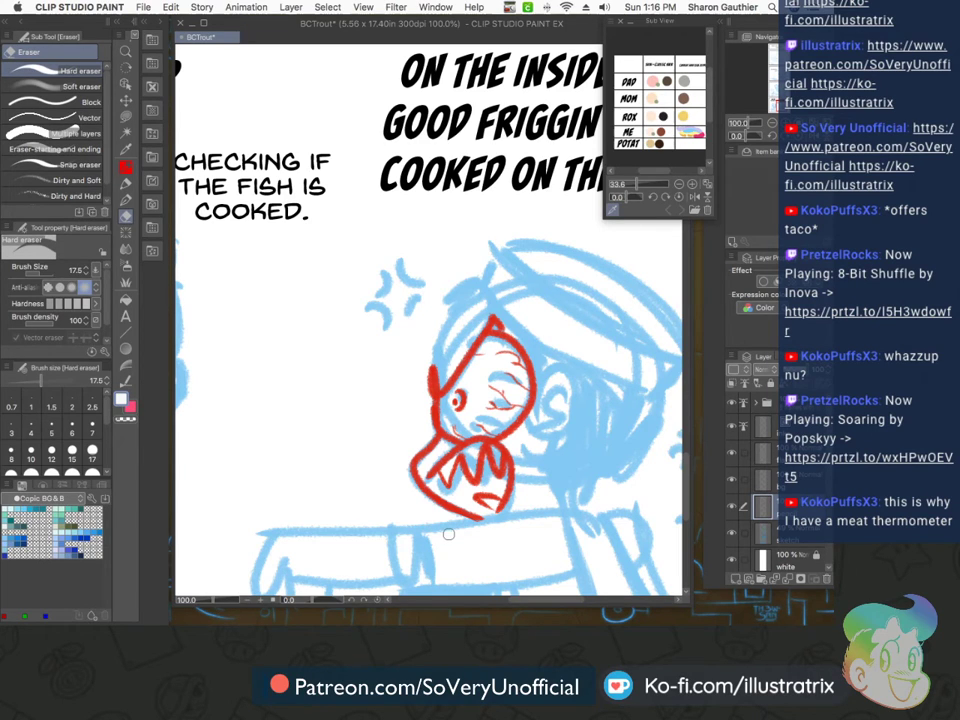
pyautogui.press('[')
pyautogui.press('[')
pyautogui.press('[')
pyautogui.press('[')
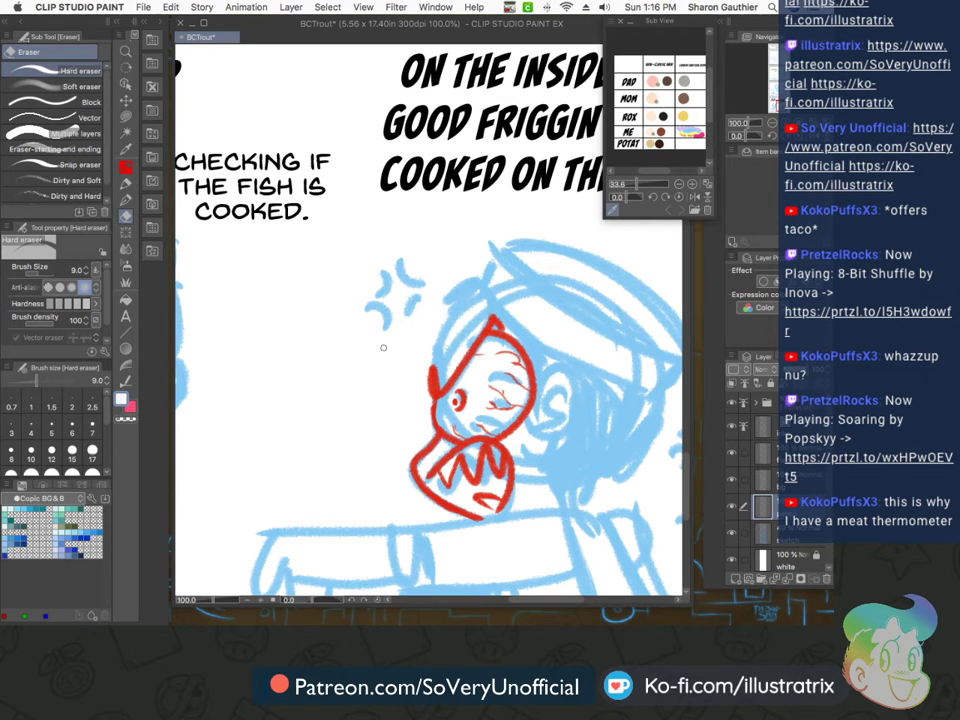
pyautogui.scroll(-1, 397, 242)
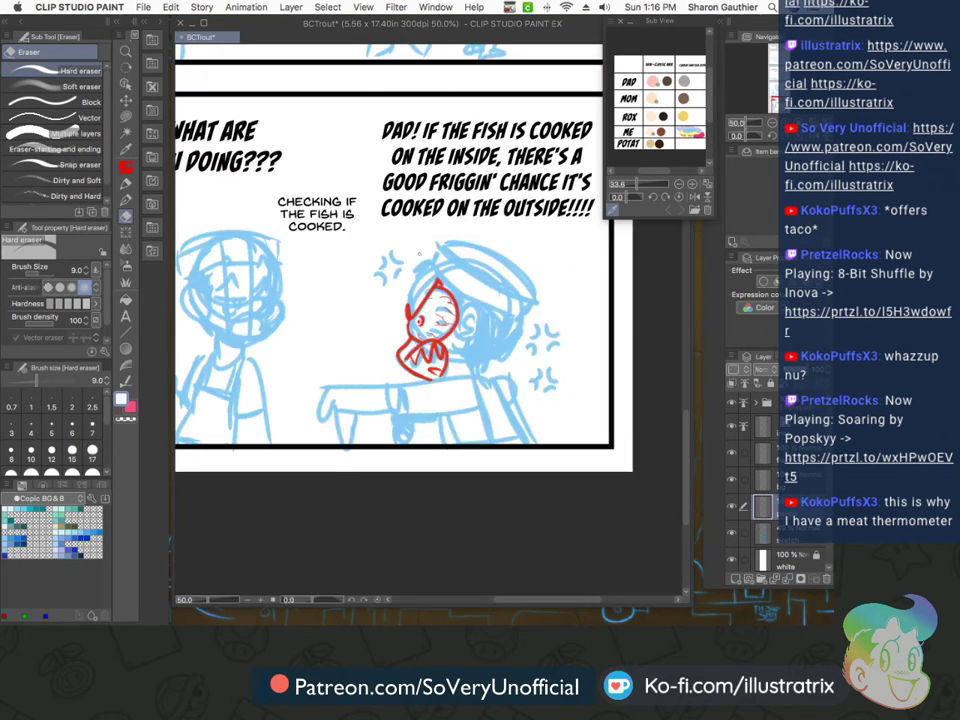
pyautogui.scroll(2, 438, 273)
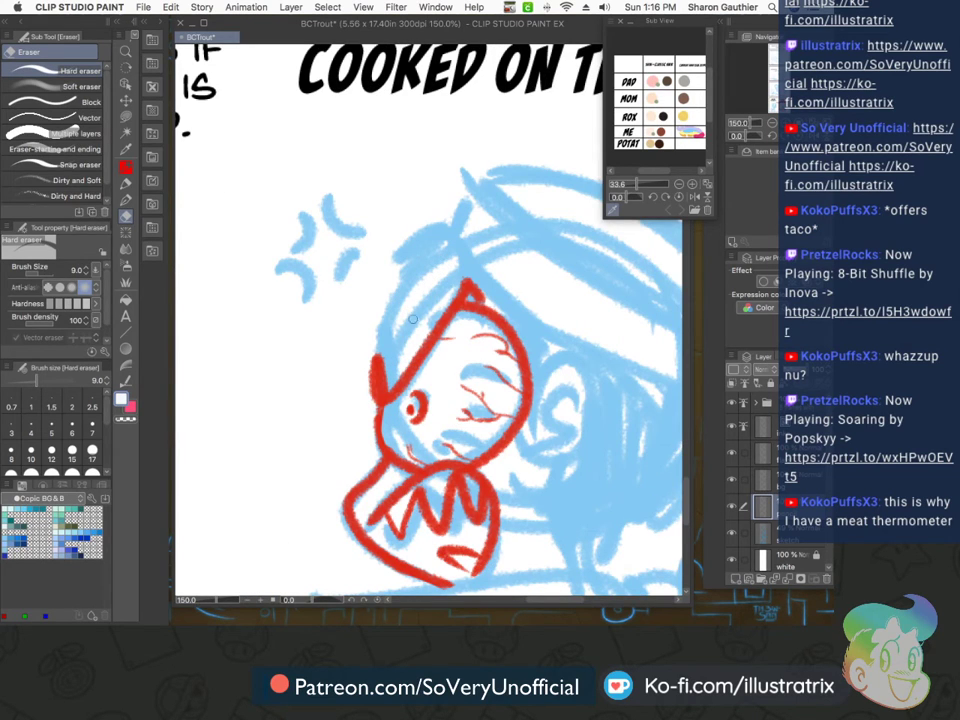
# Set the Red Real Pencil to size 8 and draw the right character's forehead line above the bulging eye
pyautogui.click(126, 168)
pyautogui.click(11, 455)
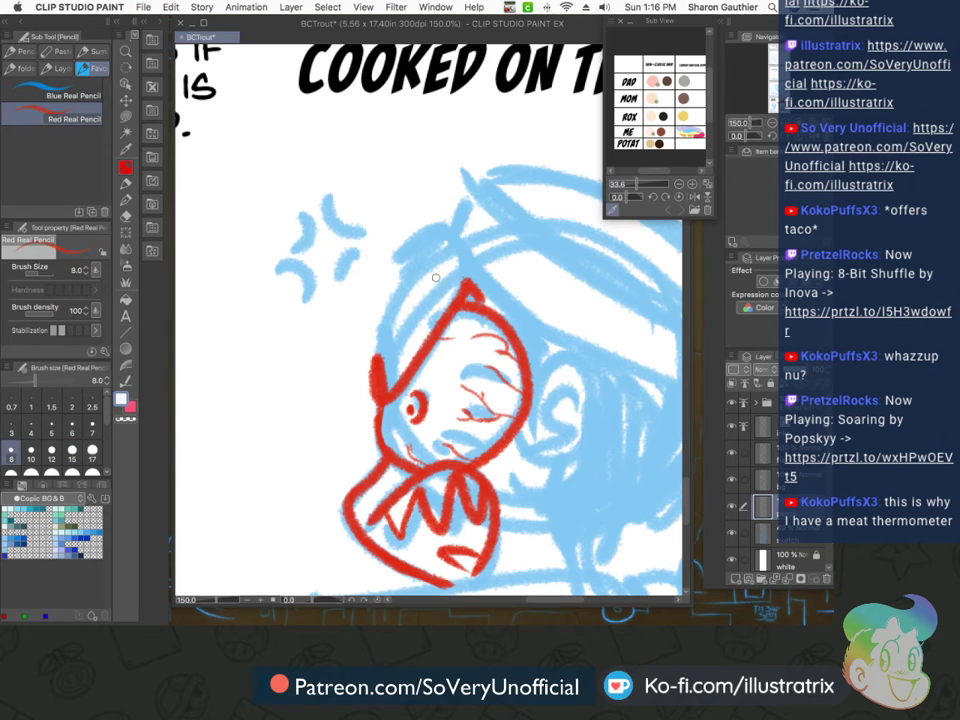
pyautogui.scroll(-3, 362, 450)
pyautogui.scroll(3, 362, 450)
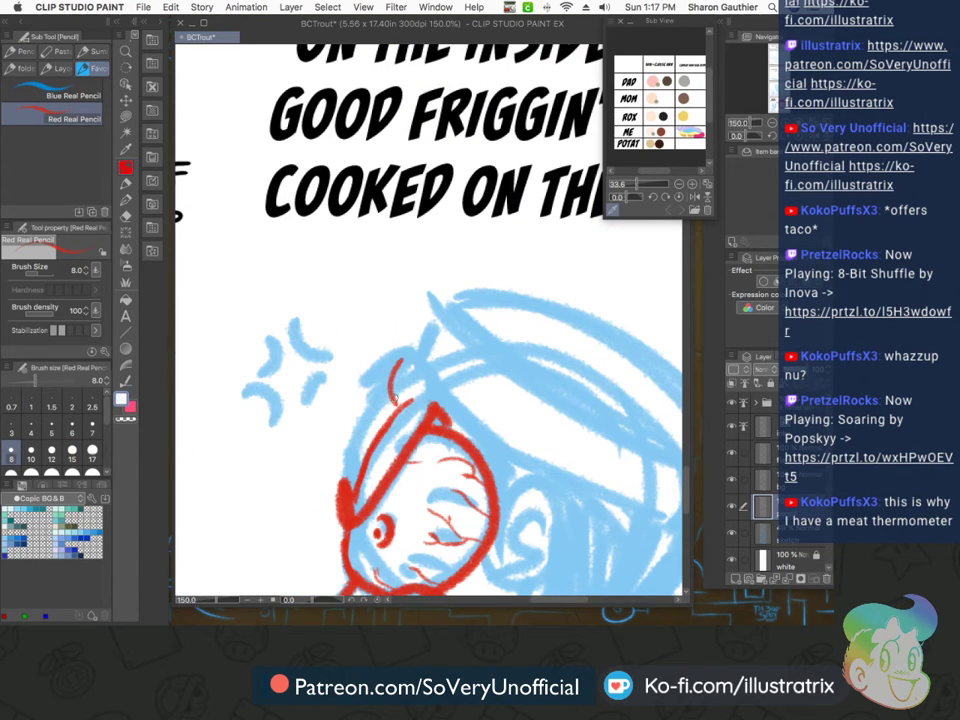
pyautogui.scroll(-5, 372, 432)
pyautogui.scroll(3, 398, 364)
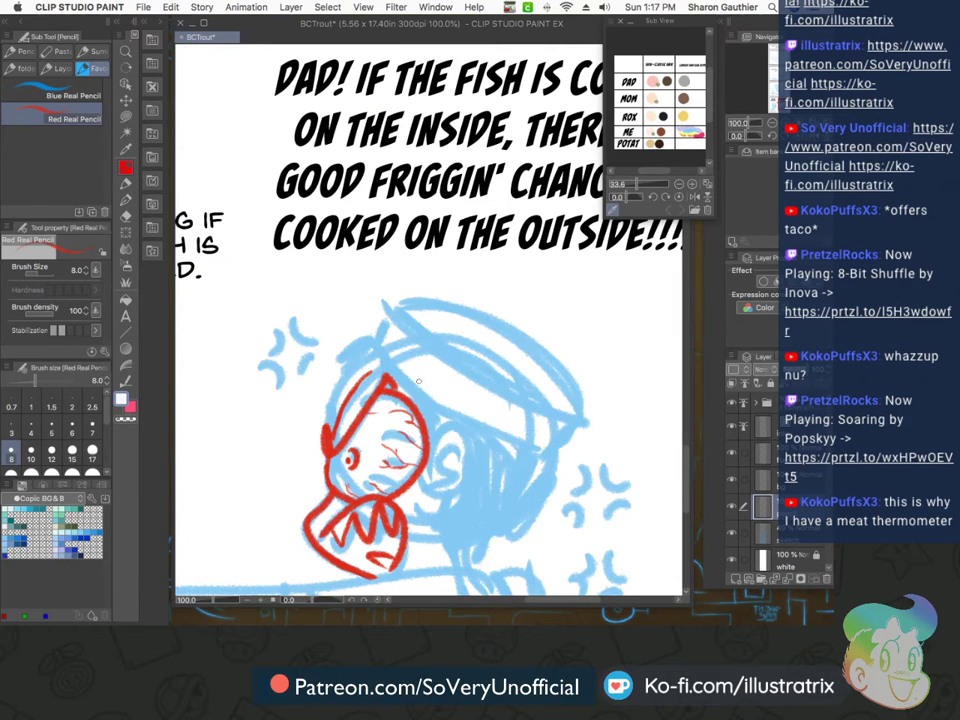
# Outline the right character's tilted cap, drawing its lower edge, sides and oval top in red pencil
pyautogui.moveTo(370, 355); pyautogui.dragTo(550, 455)
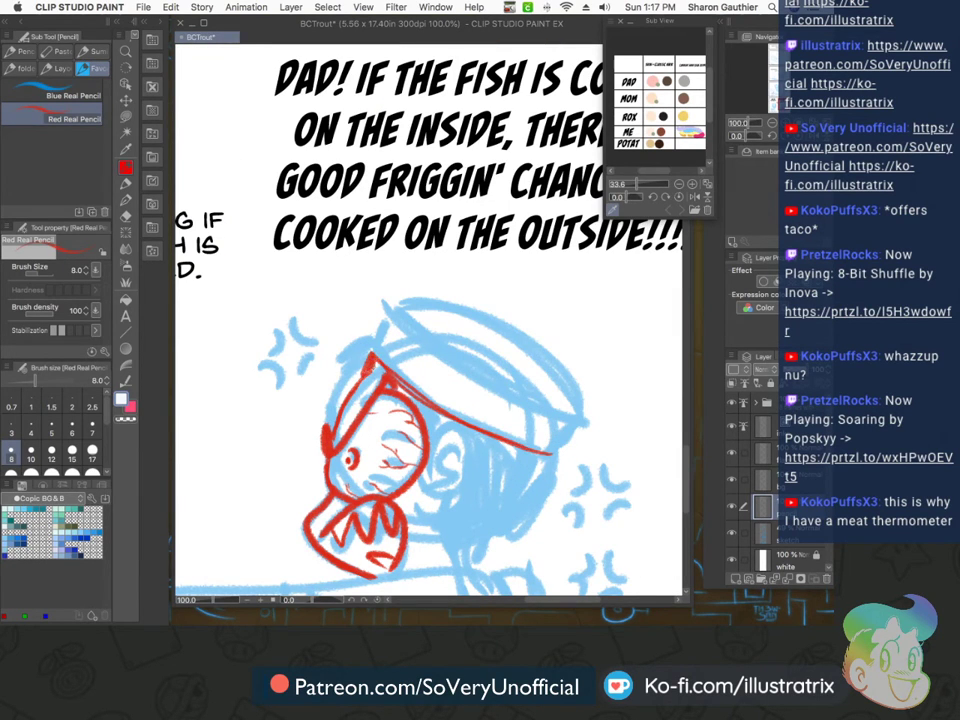
pyautogui.moveTo(377, 338); pyautogui.dragTo(390, 314)
pyautogui.moveTo(390, 315)
pyautogui.mouseDown()
pyautogui.moveTo(576, 427)
pyautogui.moveTo(550, 365)
pyautogui.moveTo(518, 344)
pyautogui.moveTo(384, 306)
pyautogui.mouseUp()
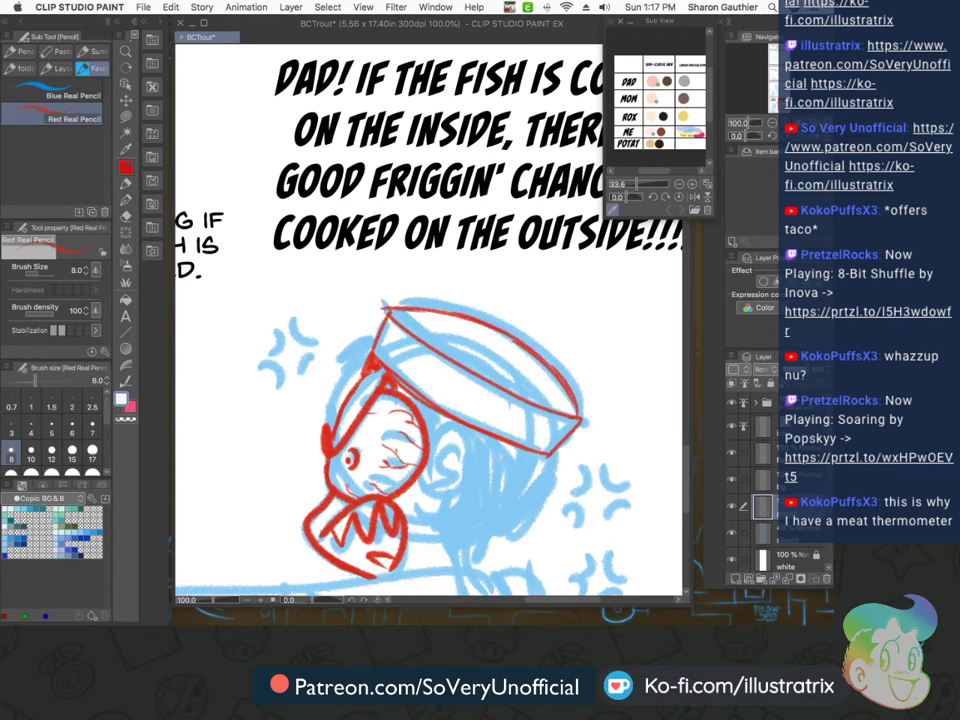
# Draw the right character's ear and the hair outline below the cap, filling it with lengthwise hatching strokes
pyautogui.moveTo(432, 459)
pyautogui.mouseDown()
pyautogui.moveTo(451, 430)
pyautogui.moveTo(431, 511)
pyautogui.moveTo(438, 478)
pyautogui.moveTo(439, 491)
pyautogui.moveTo(453, 488)
pyautogui.mouseUp()
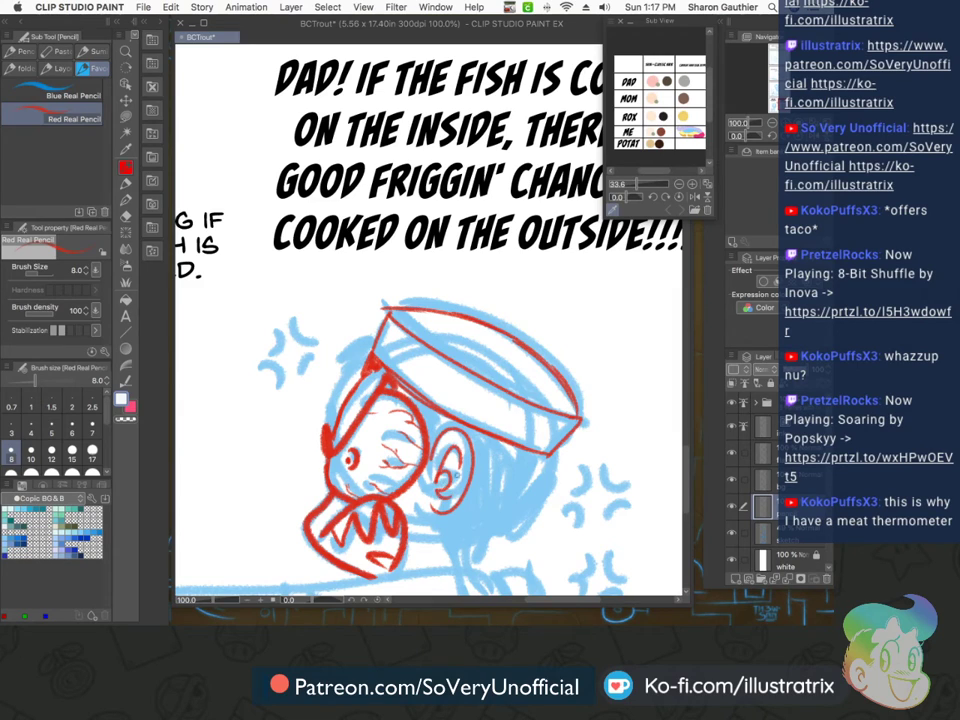
pyautogui.moveTo(549, 455)
pyautogui.mouseDown()
pyautogui.moveTo(548, 484)
pyautogui.moveTo(461, 549)
pyautogui.moveTo(458, 562)
pyautogui.mouseUp()
pyautogui.moveTo(527, 454); pyautogui.dragTo(542, 485)
pyautogui.moveTo(495, 438); pyautogui.dragTo(532, 500)
pyautogui.moveTo(478, 430); pyautogui.dragTo(518, 512)
pyautogui.moveTo(473, 452); pyautogui.dragTo(506, 523)
pyautogui.moveTo(470, 478)
pyautogui.mouseDown()
pyautogui.moveTo(487, 532)
pyautogui.moveTo(468, 540)
pyautogui.mouseUp()
pyautogui.moveTo(442, 508); pyautogui.dragTo(452, 543)
pyautogui.moveTo(414, 400)
pyautogui.mouseDown()
pyautogui.moveTo(442, 431)
pyautogui.moveTo(431, 425)
pyautogui.mouseUp()
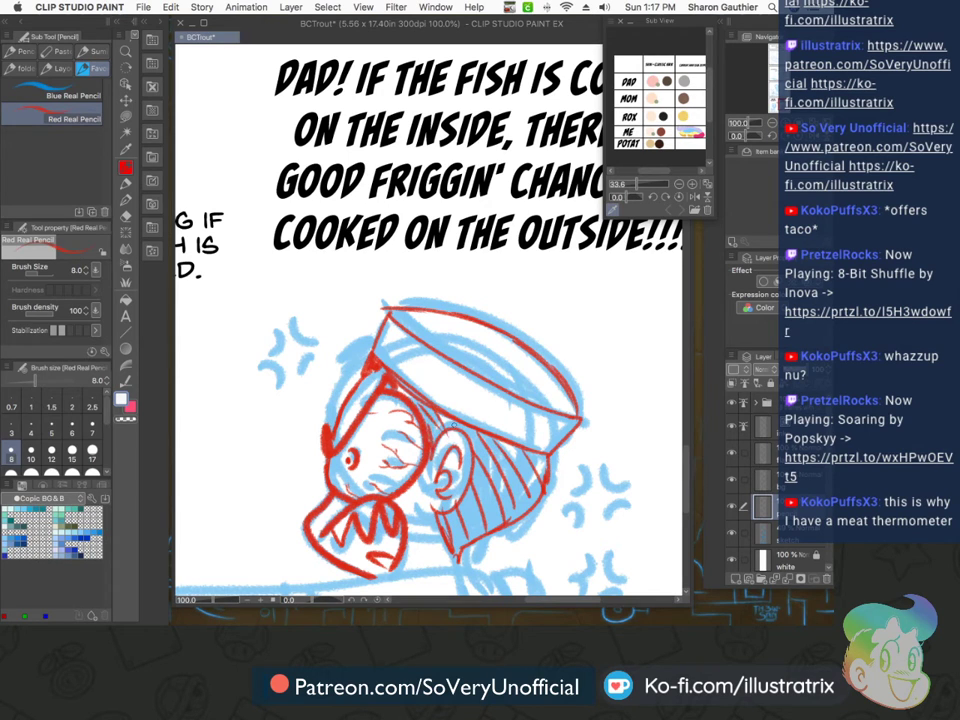
# Cross-hatch the right character's hair behind and in front of the ear with opposing diagonal strokes
pyautogui.moveTo(546, 462); pyautogui.dragTo(461, 534)
pyautogui.moveTo(509, 448)
pyautogui.mouseDown()
pyautogui.moveTo(455, 511)
pyautogui.moveTo(460, 523)
pyautogui.mouseUp()
pyautogui.moveTo(500, 452); pyautogui.dragTo(463, 488)
pyautogui.moveTo(490, 442); pyautogui.dragTo(476, 459)
pyautogui.moveTo(446, 421); pyautogui.dragTo(431, 436)
pyautogui.moveTo(436, 414); pyautogui.dragTo(428, 432)
pyautogui.press('super+minus')
pyautogui.press('super+minus')
pyautogui.hotkey('ctrl', '+')
pyautogui.hotkey('ctrl', '+')
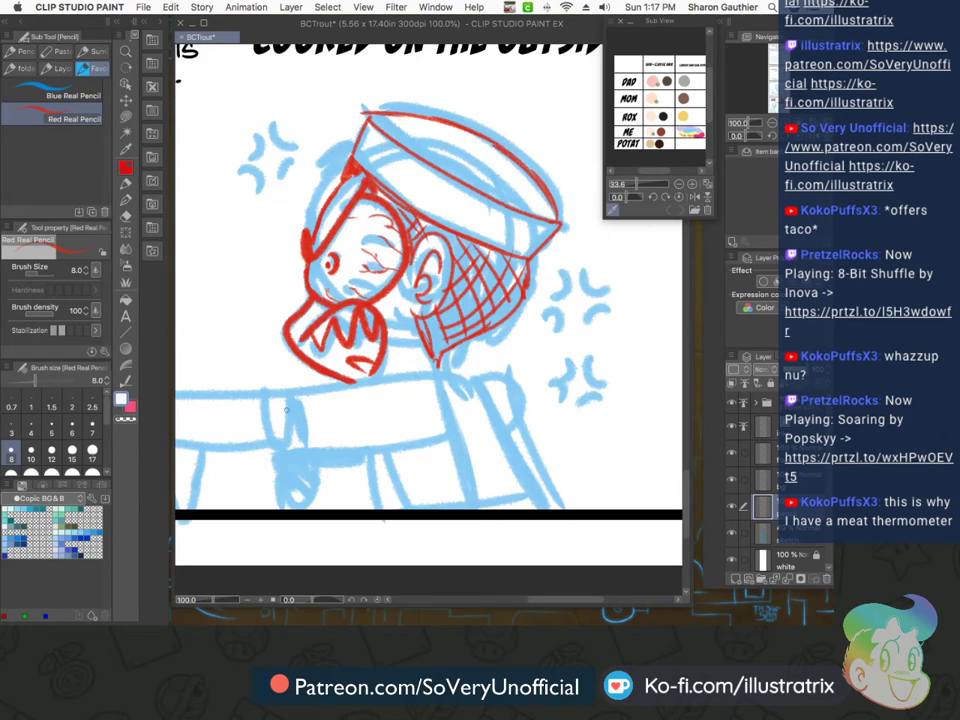
# Draw the right character's outstretched sleeve and its folded cuff beneath the shouting mouth
pyautogui.moveTo(488, 394)
pyautogui.mouseDown()
pyautogui.moveTo(474, 365)
pyautogui.moveTo(298, 382)
pyautogui.moveTo(314, 476)
pyautogui.moveTo(442, 470)
pyautogui.moveTo(479, 456)
pyautogui.moveTo(430, 470)
pyautogui.mouseUp()
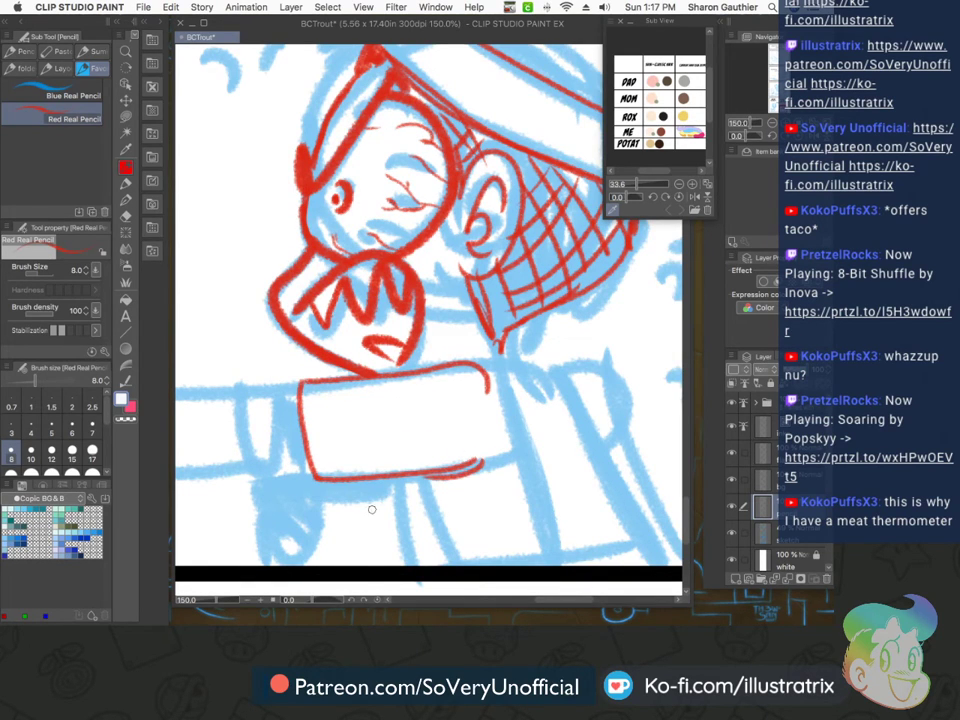
pyautogui.moveTo(307, 379)
pyautogui.mouseDown()
pyautogui.moveTo(286, 369)
pyautogui.moveTo(254, 396)
pyautogui.moveTo(294, 481)
pyautogui.mouseUp()
pyautogui.moveTo(274, 389); pyautogui.dragTo(297, 478)
pyautogui.moveTo(284, 421); pyautogui.dragTo(303, 480)
pyautogui.moveTo(286, 473); pyautogui.dragTo(316, 480)
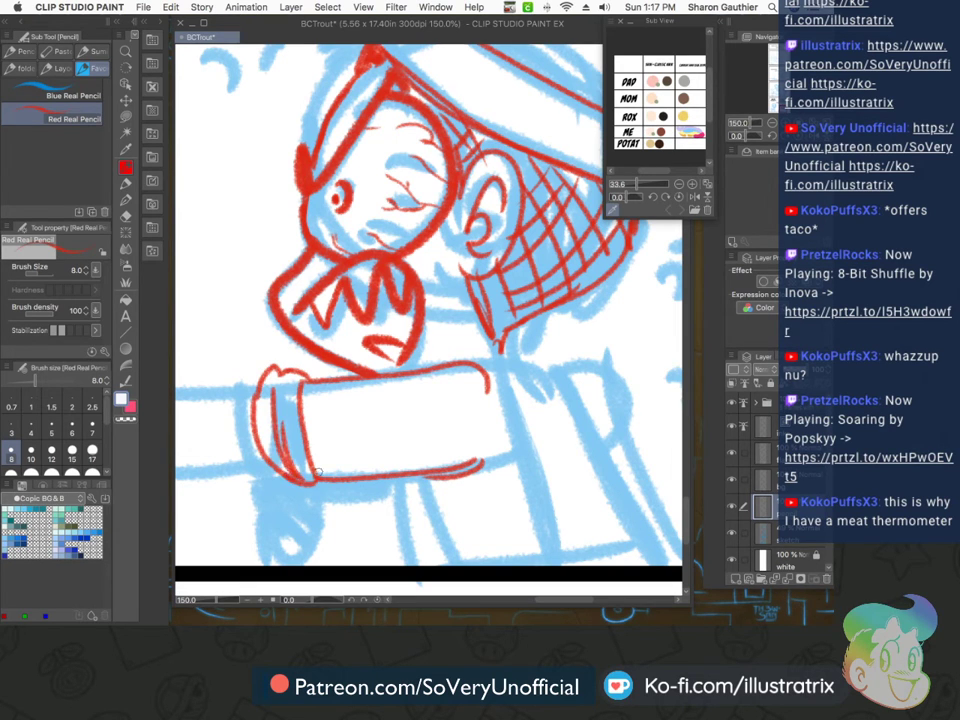
# Draw the right character's shoulder, apron strap, back and torso outline down to the panel border
pyautogui.scroll(-2, 307, 487)
pyautogui.scroll(2, 370, 495)
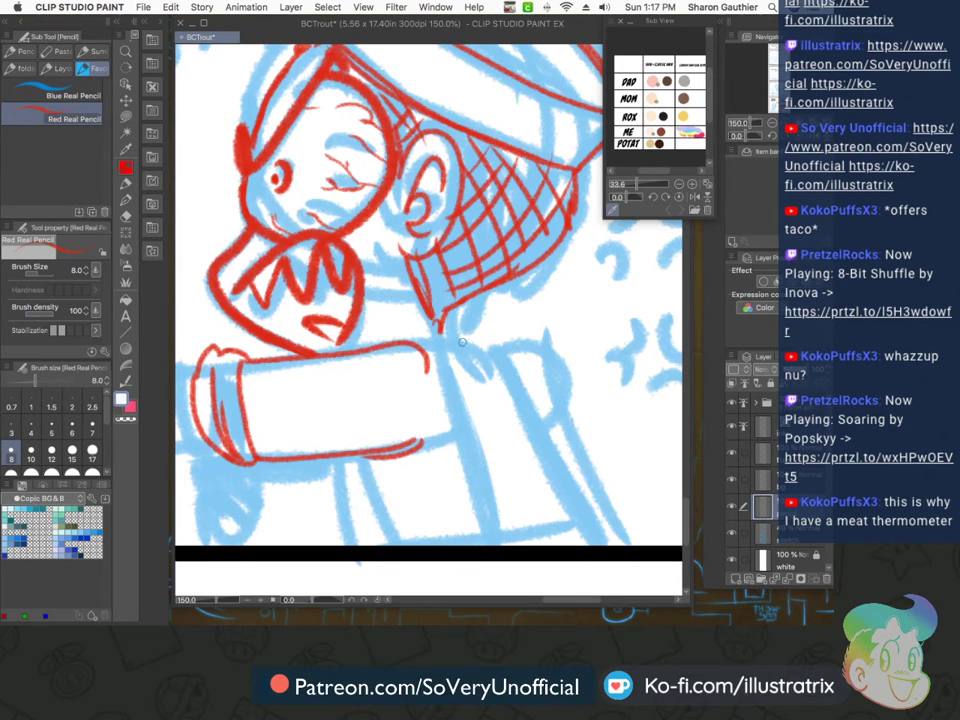
pyautogui.moveTo(411, 344); pyautogui.dragTo(503, 352)
pyautogui.moveTo(503, 352)
pyautogui.mouseDown()
pyautogui.moveTo(425, 355)
pyautogui.moveTo(578, 516)
pyautogui.moveTo(544, 440)
pyautogui.mouseUp()
pyautogui.moveTo(378, 455)
pyautogui.mouseDown()
pyautogui.moveTo(398, 526)
pyautogui.moveTo(580, 520)
pyautogui.mouseUp()
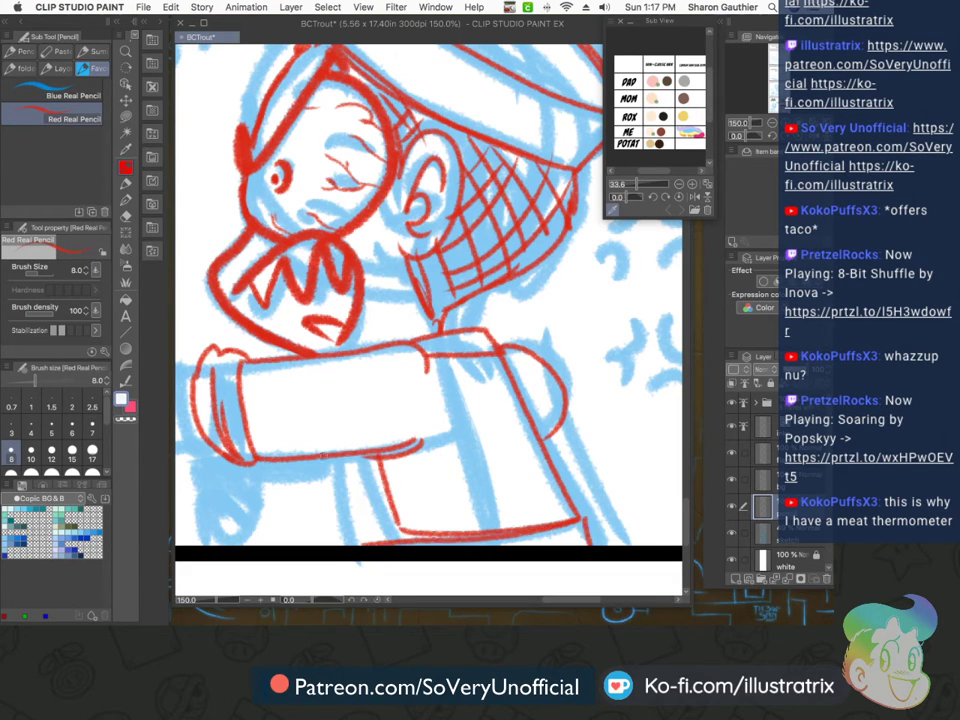
pyautogui.moveTo(328, 458); pyautogui.dragTo(352, 544)
pyautogui.moveTo(549, 531)
pyautogui.mouseDown()
pyautogui.moveTo(559, 547)
pyautogui.moveTo(538, 552)
pyautogui.moveTo(585, 546)
pyautogui.moveTo(519, 546)
pyautogui.mouseUp()
# Draw the right character's outstretched forearm and hand with fingers, and shade the shape beneath the cuff
pyautogui.scroll(-3, 507, 430)
pyautogui.scroll(-2, 508, 440)
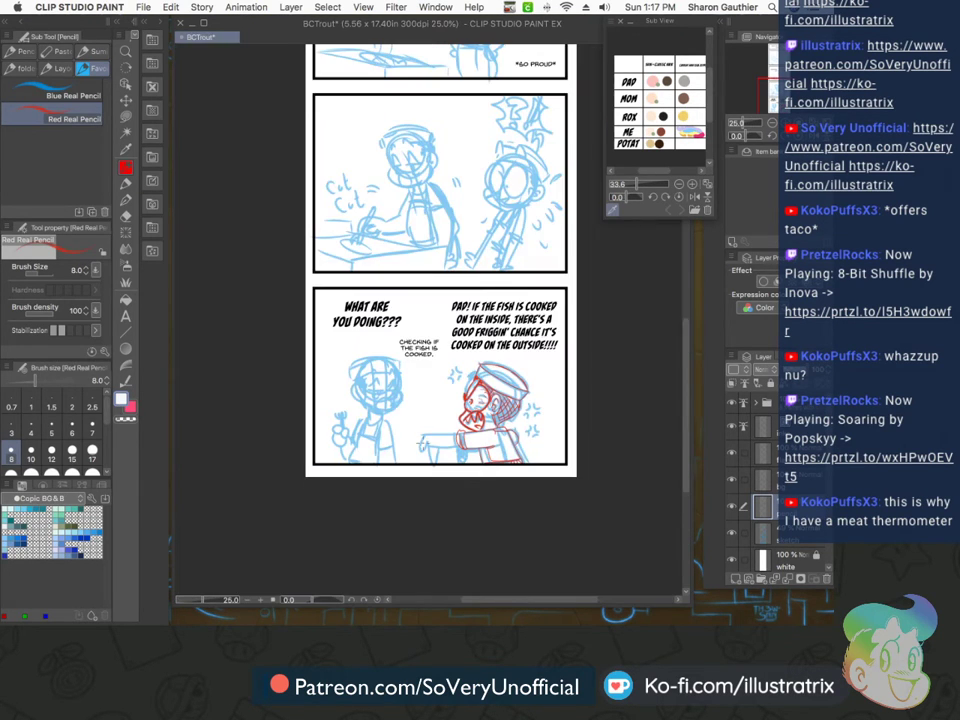
pyautogui.scroll(4, 437, 452)
pyautogui.press('super+plus')
pyautogui.moveTo(545, 380)
pyautogui.mouseDown()
pyautogui.moveTo(335, 392)
pyautogui.moveTo(352, 474)
pyautogui.moveTo(375, 430)
pyautogui.moveTo(402, 520)
pyautogui.moveTo(437, 466)
pyautogui.moveTo(406, 543)
pyautogui.mouseUp()
pyautogui.scroll(-3, 338, 452)
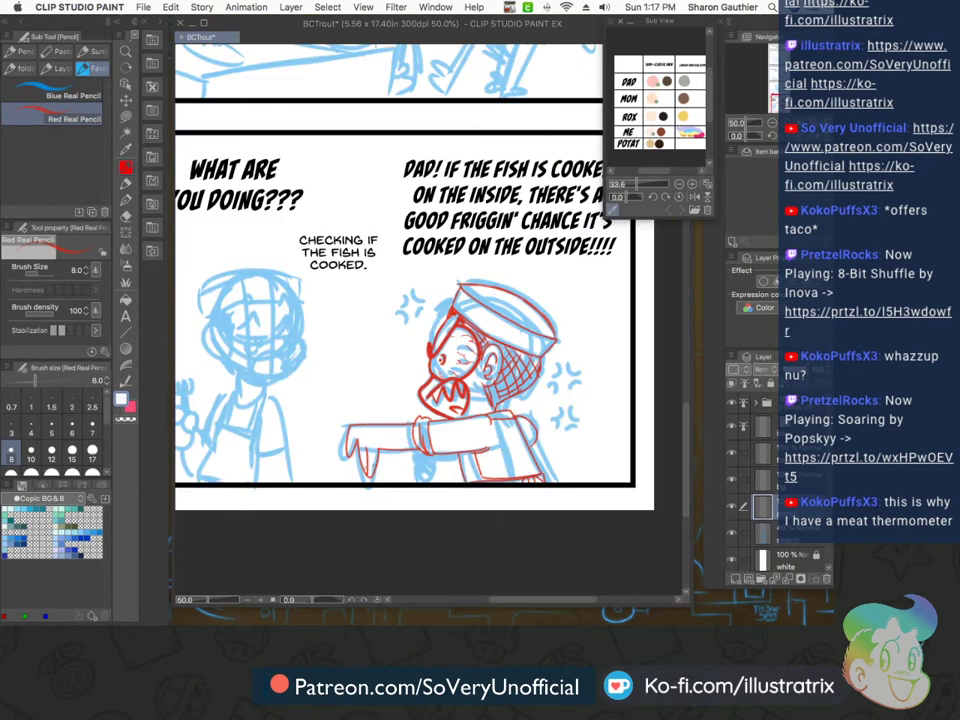
pyautogui.scroll(3, 360, 453)
pyautogui.moveTo(358, 438); pyautogui.dragTo(355, 518)
pyautogui.moveTo(380, 448); pyautogui.dragTo(358, 518)
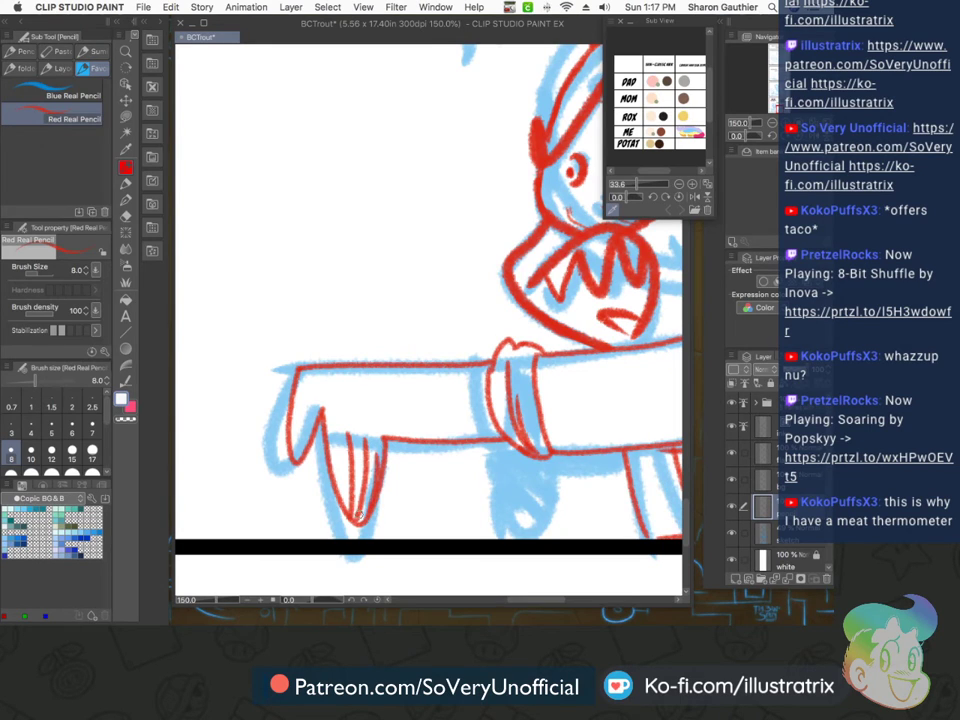
pyautogui.moveTo(496, 446)
pyautogui.mouseDown()
pyautogui.moveTo(504, 511)
pyautogui.moveTo(552, 475)
pyautogui.moveTo(584, 474)
pyautogui.moveTo(568, 449)
pyautogui.moveTo(613, 454)
pyautogui.moveTo(572, 466)
pyautogui.moveTo(555, 460)
pyautogui.moveTo(541, 469)
pyautogui.moveTo(546, 476)
pyautogui.moveTo(497, 450)
pyautogui.moveTo(534, 503)
pyautogui.mouseUp()
pyautogui.scroll(-5, 534, 503)
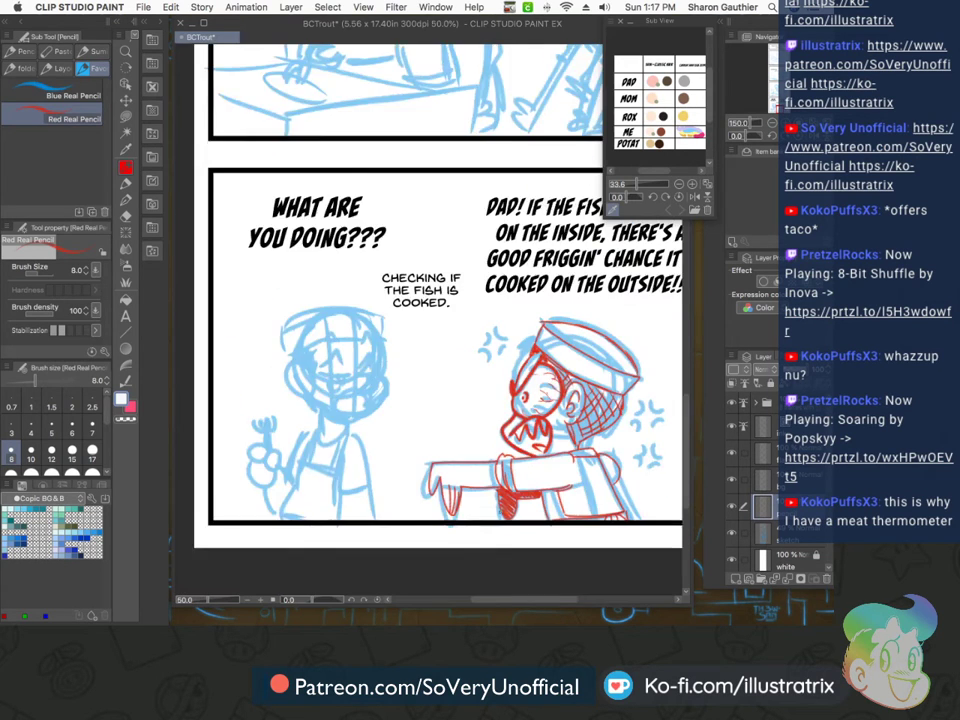
# Draw the two anger marks behind the right character's head over the blue sketch
pyautogui.scroll(4, 590, 445)
pyautogui.moveTo(614, 403)
pyautogui.mouseDown()
pyautogui.moveTo(587, 446)
pyautogui.moveTo(668, 431)
pyautogui.moveTo(640, 456)
pyautogui.mouseUp()
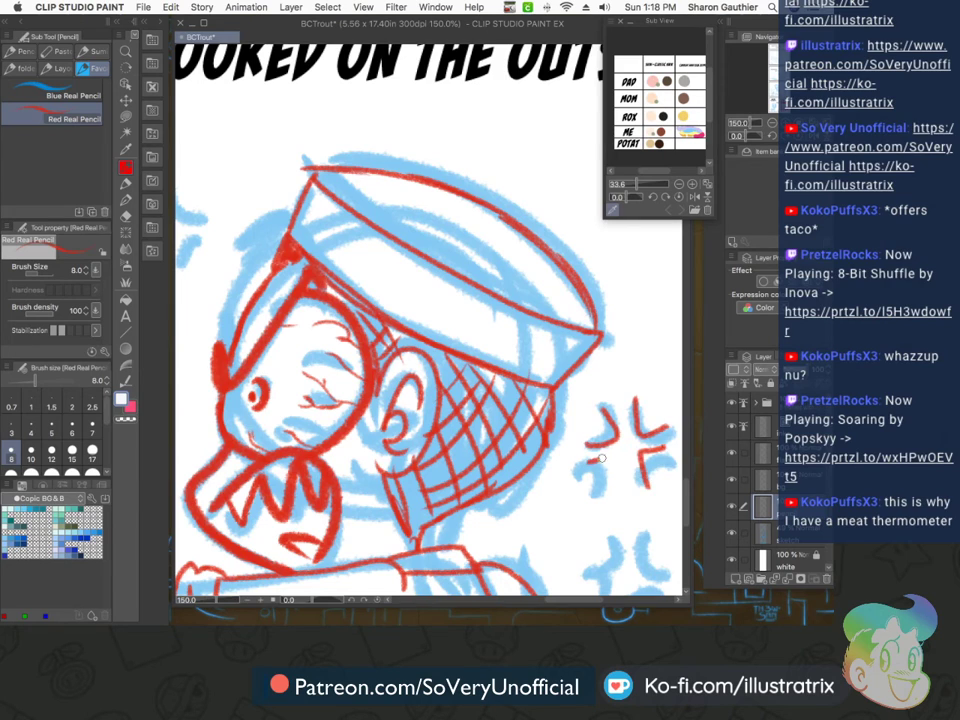
pyautogui.scroll(-5, 630, 450)
pyautogui.scroll(5, 598, 443)
pyautogui.moveTo(613, 431)
pyautogui.mouseDown()
pyautogui.moveTo(632, 459)
pyautogui.moveTo(560, 470)
pyautogui.moveTo(576, 514)
pyautogui.mouseUp()
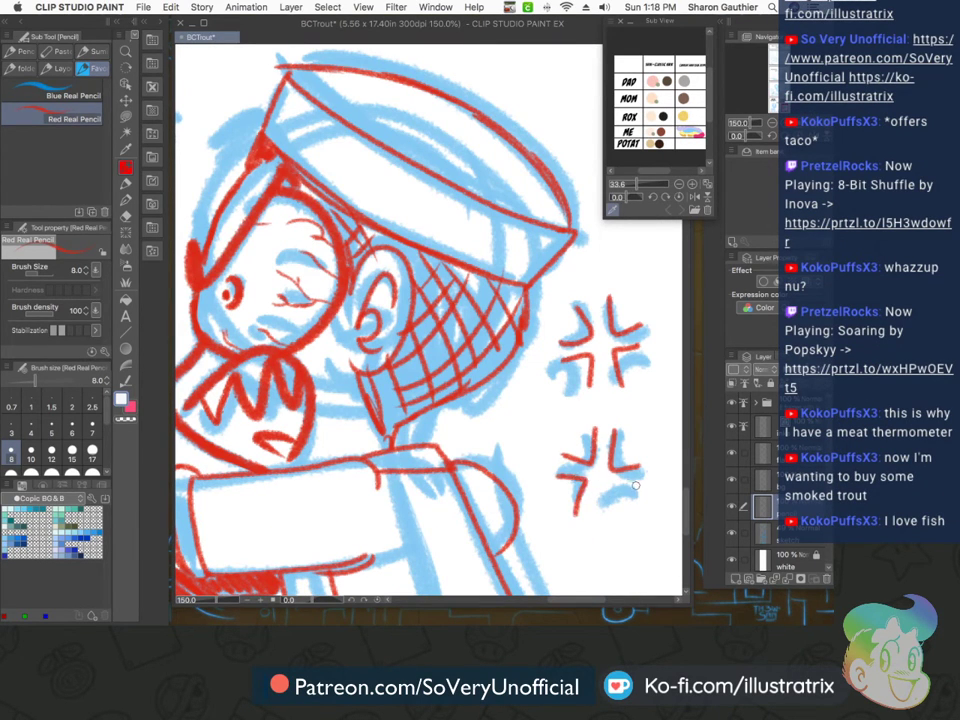
# Draw the anger mark in front of the right character's cap
pyautogui.scroll(-5, 568, 580)
pyautogui.scroll(6, 414, 413)
pyautogui.moveTo(387, 386)
pyautogui.mouseDown()
pyautogui.moveTo(426, 430)
pyautogui.moveTo(434, 423)
pyautogui.mouseUp()
pyautogui.moveTo(432, 447)
pyautogui.mouseDown()
pyautogui.moveTo(402, 453)
pyautogui.moveTo(405, 494)
pyautogui.mouseUp()
pyautogui.moveTo(364, 397); pyautogui.dragTo(341, 444)
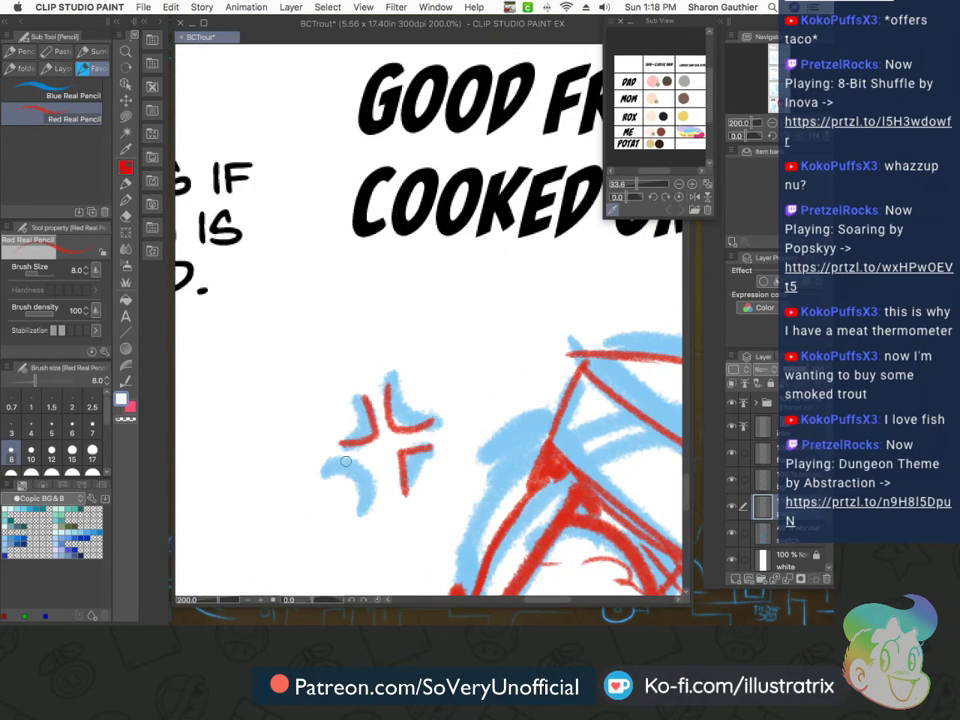
# Draw the left character's jaw, neck, collar and ear in red pencil in the fourth panel
pyautogui.scroll(-6, 346, 465)
pyautogui.scroll(-2, 390, 570)
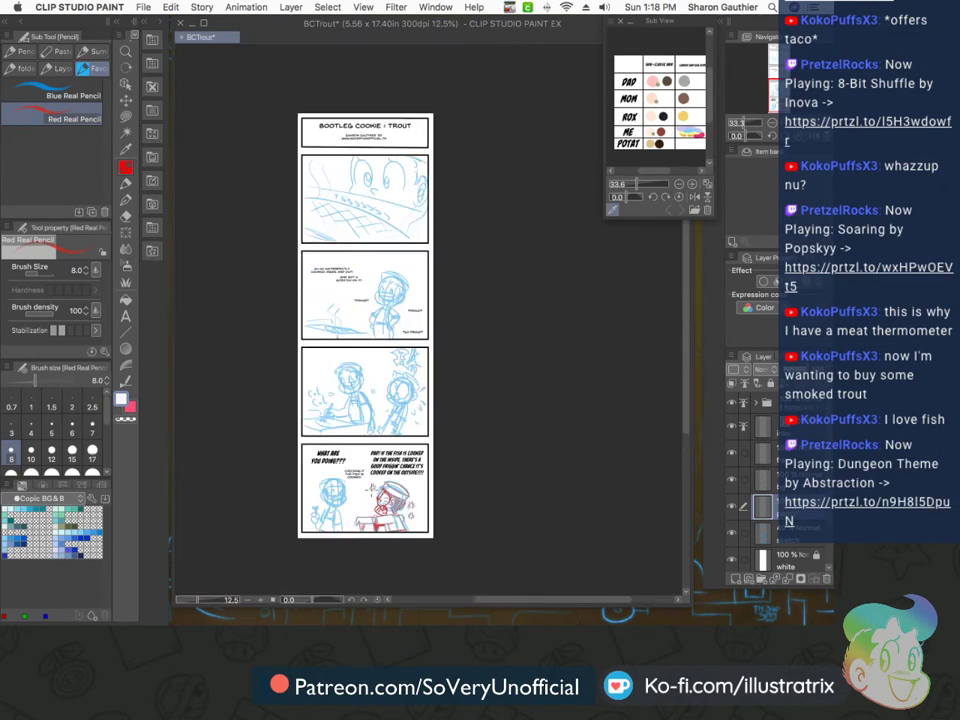
pyautogui.scroll(4, 390, 570)
pyautogui.scroll(-1, 279, 456)
pyautogui.scroll(4, 279, 456)
pyautogui.moveTo(553, 245)
pyautogui.mouseDown()
pyautogui.moveTo(563, 300)
pyautogui.moveTo(545, 445)
pyautogui.moveTo(462, 490)
pyautogui.moveTo(337, 432)
pyautogui.moveTo(465, 490)
pyautogui.moveTo(335, 437)
pyautogui.moveTo(376, 531)
pyautogui.mouseUp()
pyautogui.press('super+z')
pyautogui.moveTo(446, 490); pyautogui.dragTo(443, 522)
pyautogui.moveTo(375, 518); pyautogui.dragTo(350, 520)
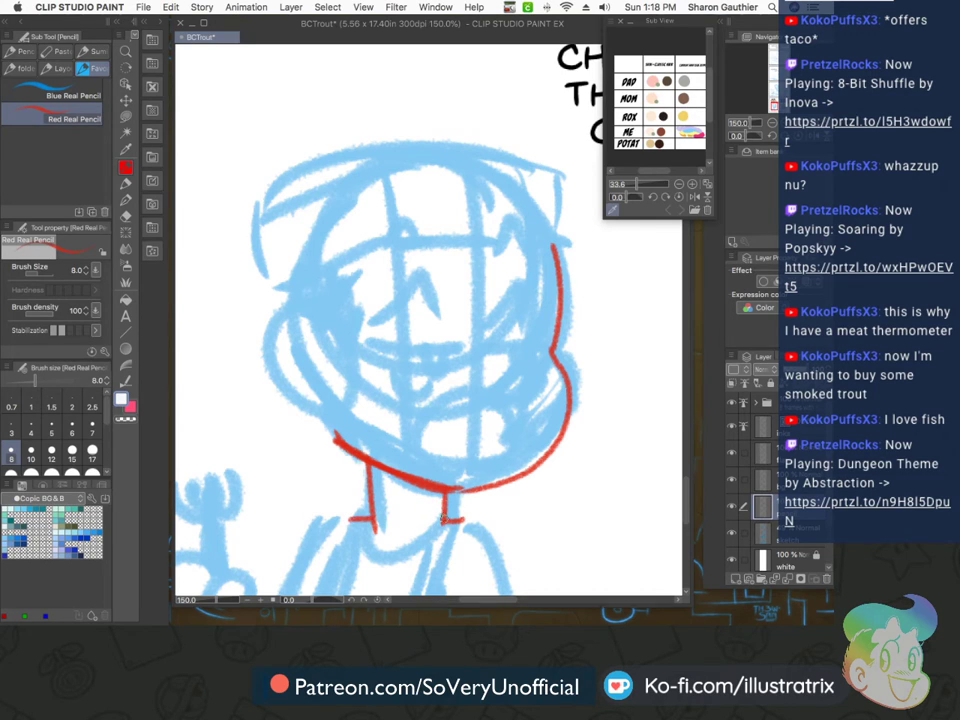
pyautogui.moveTo(435, 531)
pyautogui.mouseDown()
pyautogui.moveTo(420, 575)
pyautogui.moveTo(423, 542)
pyautogui.moveTo(366, 530)
pyautogui.moveTo(364, 542)
pyautogui.mouseUp()
pyautogui.moveTo(310, 320); pyautogui.dragTo(325, 428)
pyautogui.moveTo(288, 345); pyautogui.dragTo(328, 418)
# Draw the left character's droopy half-closed eyes with bags, wavering open mouth, cheek lines and raised eyebrows
pyautogui.moveTo(371, 347)
pyautogui.mouseDown()
pyautogui.moveTo(465, 346)
pyautogui.moveTo(448, 350)
pyautogui.mouseUp()
pyautogui.moveTo(546, 344); pyautogui.dragTo(487, 345)
pyautogui.moveTo(543, 348)
pyautogui.mouseDown()
pyautogui.moveTo(516, 349)
pyautogui.moveTo(528, 284)
pyautogui.moveTo(541, 342)
pyautogui.mouseUp()
pyautogui.moveTo(373, 331); pyautogui.dragTo(459, 333)
pyautogui.moveTo(539, 373); pyautogui.dragTo(510, 374)
pyautogui.moveTo(440, 378); pyautogui.dragTo(402, 378)
pyautogui.moveTo(520, 458)
pyautogui.mouseDown()
pyautogui.moveTo(421, 457)
pyautogui.moveTo(490, 466)
pyautogui.moveTo(530, 459)
pyautogui.mouseUp()
pyautogui.moveTo(396, 434); pyautogui.dragTo(400, 452)
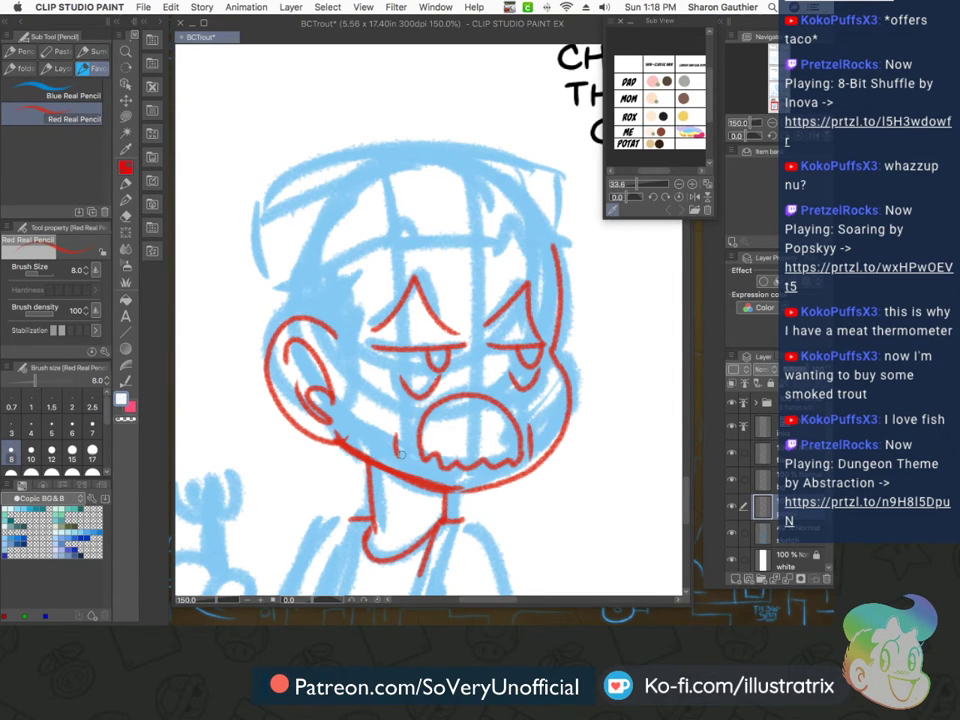
pyautogui.moveTo(512, 252); pyautogui.dragTo(532, 246)
pyautogui.moveTo(382, 256); pyautogui.dragTo(410, 240)
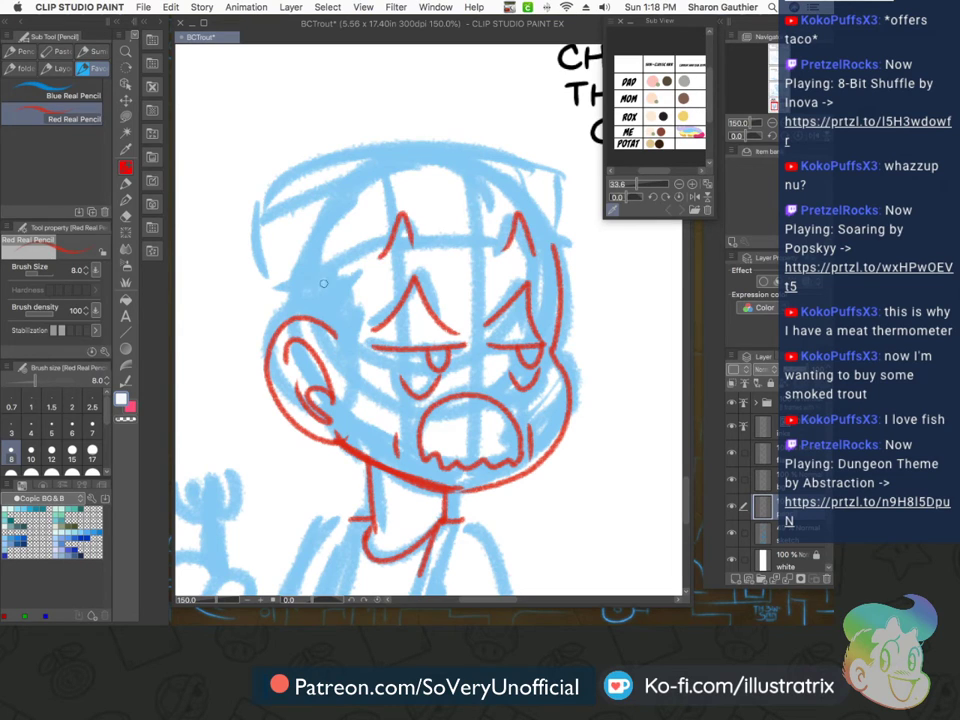
# Outline the left character's cap and cross-hatch the hair between the cap and the ear
pyautogui.moveTo(272, 300)
pyautogui.mouseDown()
pyautogui.moveTo(384, 243)
pyautogui.moveTo(540, 244)
pyautogui.moveTo(569, 182)
pyautogui.moveTo(262, 205)
pyautogui.moveTo(271, 283)
pyautogui.mouseUp()
pyautogui.moveTo(265, 224)
pyautogui.mouseDown()
pyautogui.moveTo(333, 165)
pyautogui.moveTo(557, 180)
pyautogui.mouseUp()
pyautogui.moveTo(334, 267)
pyautogui.mouseDown()
pyautogui.moveTo(360, 310)
pyautogui.moveTo(345, 362)
pyautogui.moveTo(332, 322)
pyautogui.moveTo(312, 302)
pyautogui.moveTo(300, 312)
pyautogui.moveTo(344, 274)
pyautogui.moveTo(350, 300)
pyautogui.moveTo(303, 317)
pyautogui.mouseUp()
pyautogui.press('super+z')
pyautogui.moveTo(314, 277)
pyautogui.mouseDown()
pyautogui.moveTo(280, 326)
pyautogui.moveTo(366, 252)
pyautogui.moveTo(370, 262)
pyautogui.mouseUp()
pyautogui.moveTo(352, 305); pyautogui.dragTo(355, 268)
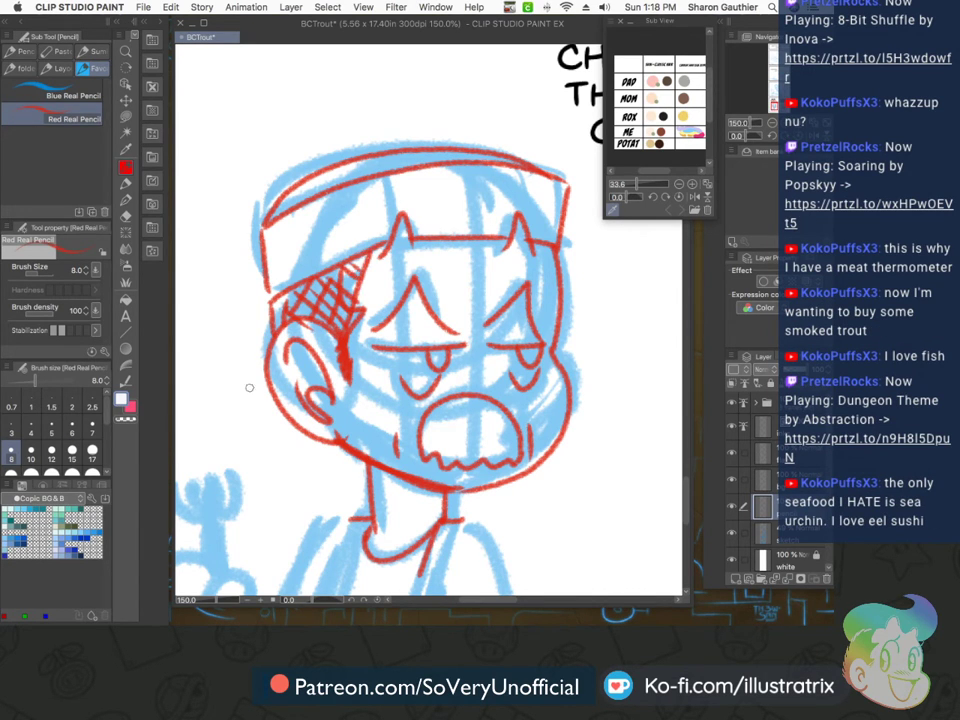
# Draw the right character's two large oval eyes, tiny pupils and cheek-to-chin outline in the third panel
pyautogui.scroll(-3, 242, 387)
pyautogui.scroll(-2, 242, 387)
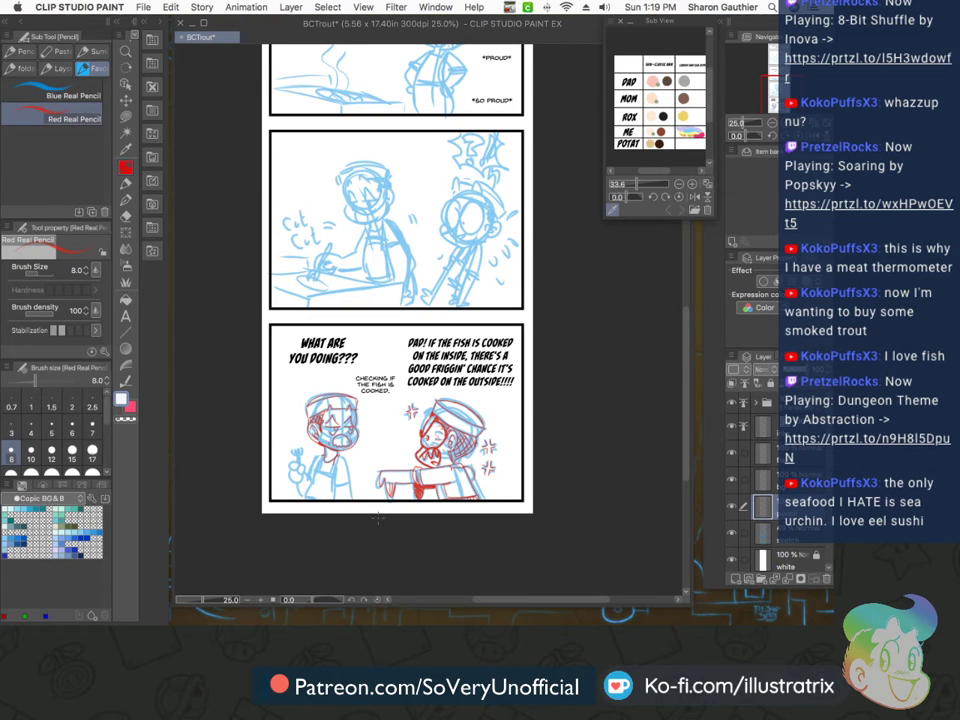
pyautogui.scroll(4, 464, 183)
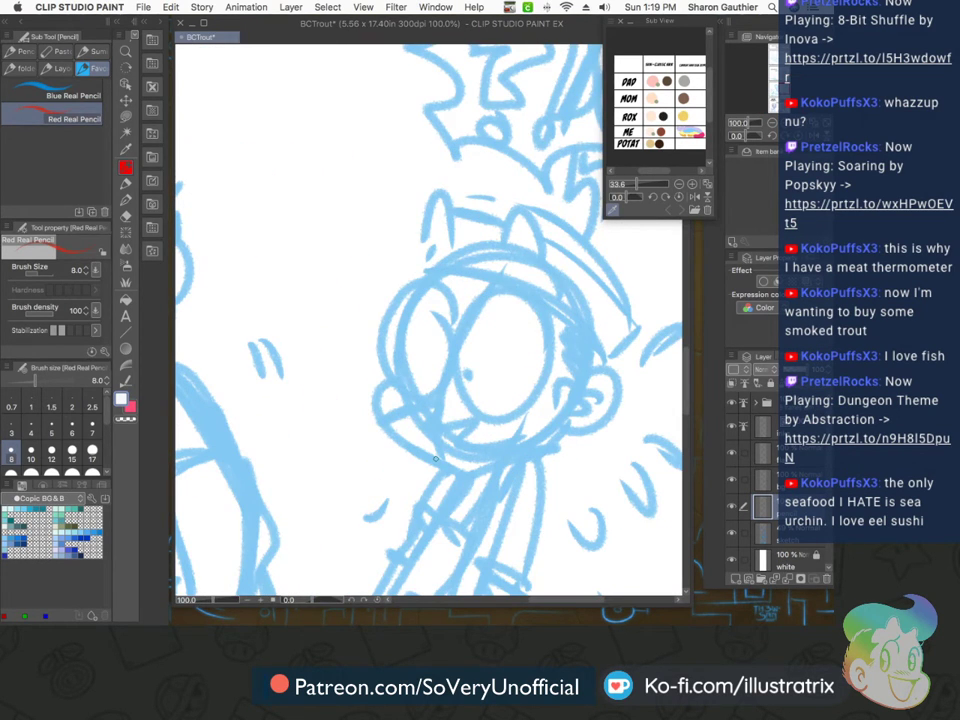
pyautogui.scroll(1, 461, 290)
pyautogui.moveTo(453, 383)
pyautogui.mouseDown()
pyautogui.moveTo(470, 337)
pyautogui.moveTo(563, 304)
pyautogui.moveTo(585, 432)
pyautogui.moveTo(536, 490)
pyautogui.moveTo(458, 455)
pyautogui.moveTo(459, 352)
pyautogui.moveTo(452, 343)
pyautogui.moveTo(452, 378)
pyautogui.moveTo(422, 286)
pyautogui.moveTo(346, 380)
pyautogui.moveTo(424, 454)
pyautogui.moveTo(455, 308)
pyautogui.mouseUp()
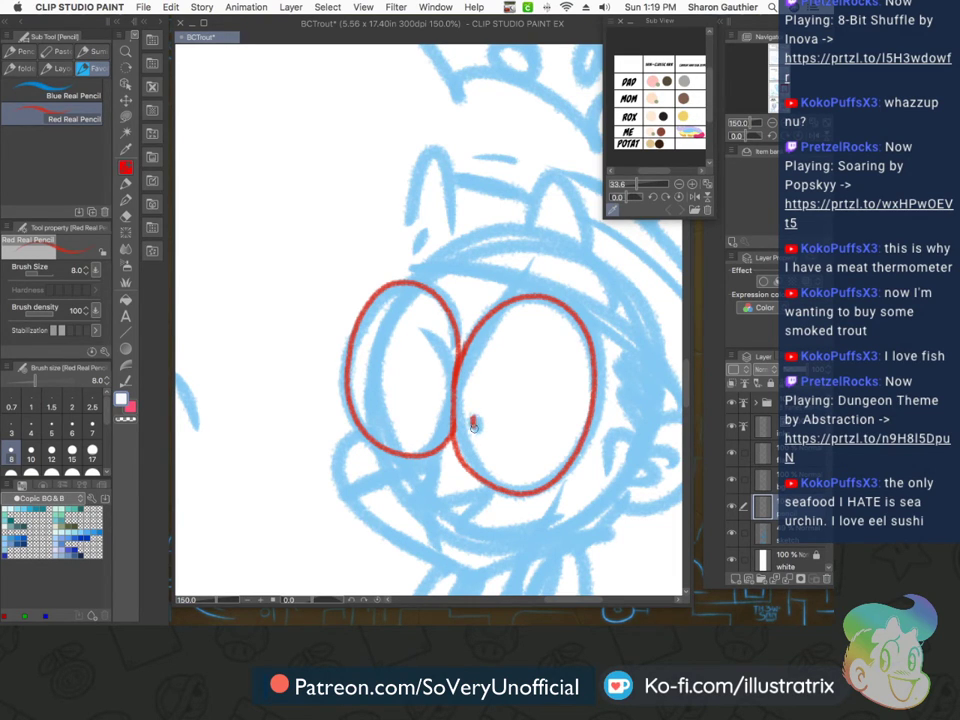
pyautogui.click(358, 400)
pyautogui.scroll(-3, 336, 339)
pyautogui.scroll(3, 343, 366)
pyautogui.moveTo(333, 398)
pyautogui.mouseDown()
pyautogui.moveTo(315, 431)
pyautogui.moveTo(374, 508)
pyautogui.moveTo(495, 524)
pyautogui.mouseUp()
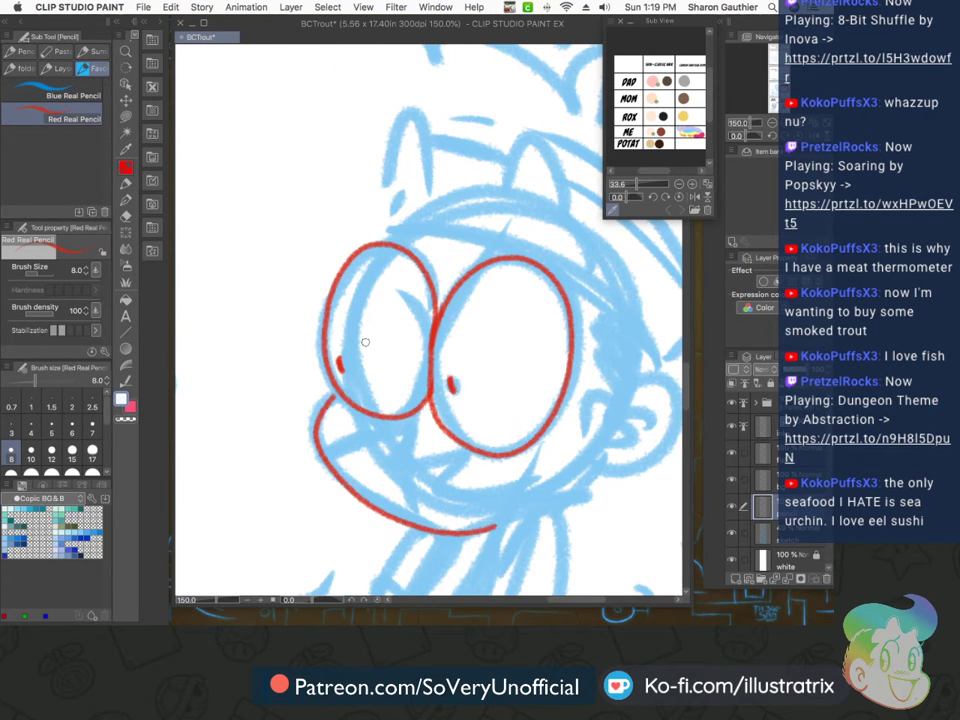
# Add diagonal shading strokes across the right character's face beneath the large eyes in the third panel
pyautogui.moveTo(347, 415); pyautogui.dragTo(322, 433)
pyautogui.moveTo(387, 422); pyautogui.dragTo(328, 439)
pyautogui.moveTo(418, 432); pyautogui.dragTo(358, 452)
pyautogui.moveTo(450, 444); pyautogui.dragTo(384, 459)
pyautogui.moveTo(475, 461); pyautogui.dragTo(408, 475)
pyautogui.moveTo(505, 471); pyautogui.dragTo(446, 489)
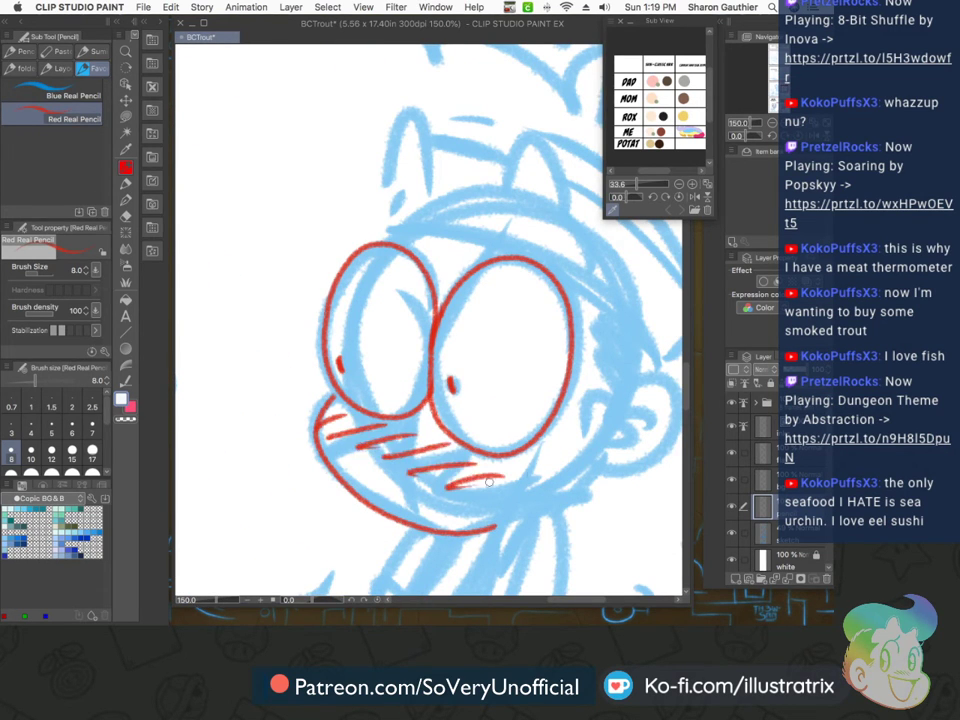
pyautogui.moveTo(534, 478); pyautogui.dragTo(462, 489)
# Outline the right character's near upper arm and rolled sleeve cuff below the chin in the third panel
pyautogui.scroll(-1, 315, 352)
pyautogui.scroll(-2, 315, 352)
pyautogui.scroll(4, 432, 453)
pyautogui.moveTo(448, 356)
pyautogui.mouseDown()
pyautogui.moveTo(478, 245)
pyautogui.moveTo(505, 386)
pyautogui.moveTo(431, 378)
pyautogui.moveTo(486, 437)
pyautogui.moveTo(512, 405)
pyautogui.mouseUp()
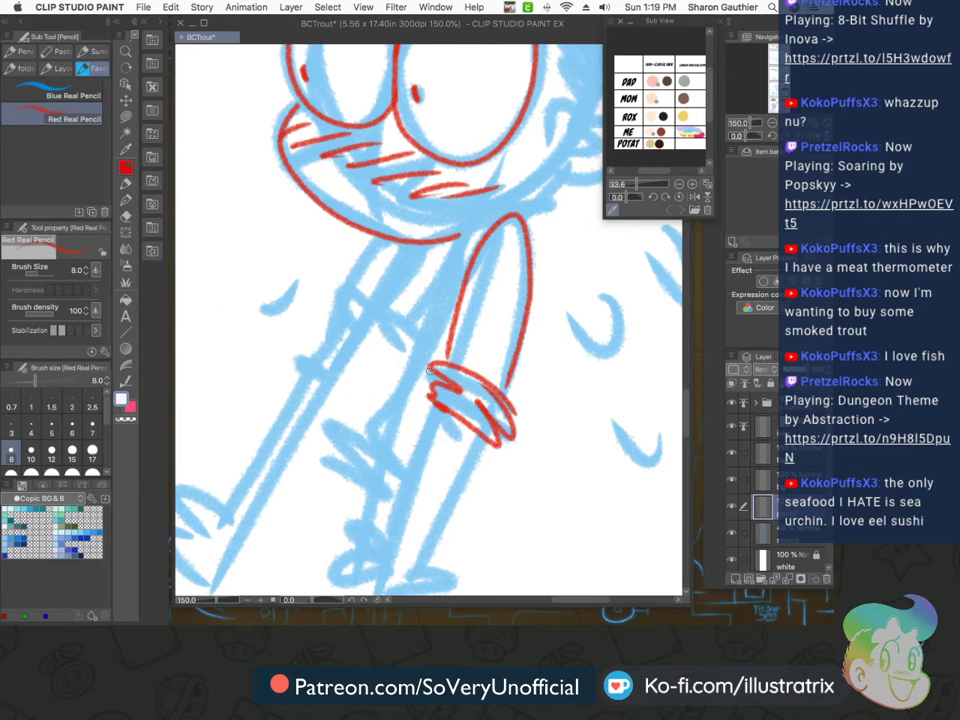
# Draw the right character's near forearm and splayed fingers down to the third panel's lower border
pyautogui.scroll(-3, 405, 392)
pyautogui.scroll(3, 392, 402)
pyautogui.moveTo(458, 345)
pyautogui.mouseDown()
pyautogui.moveTo(411, 474)
pyautogui.moveTo(376, 451)
pyautogui.moveTo(398, 487)
pyautogui.moveTo(383, 523)
pyautogui.moveTo(390, 537)
pyautogui.moveTo(420, 535)
pyautogui.mouseUp()
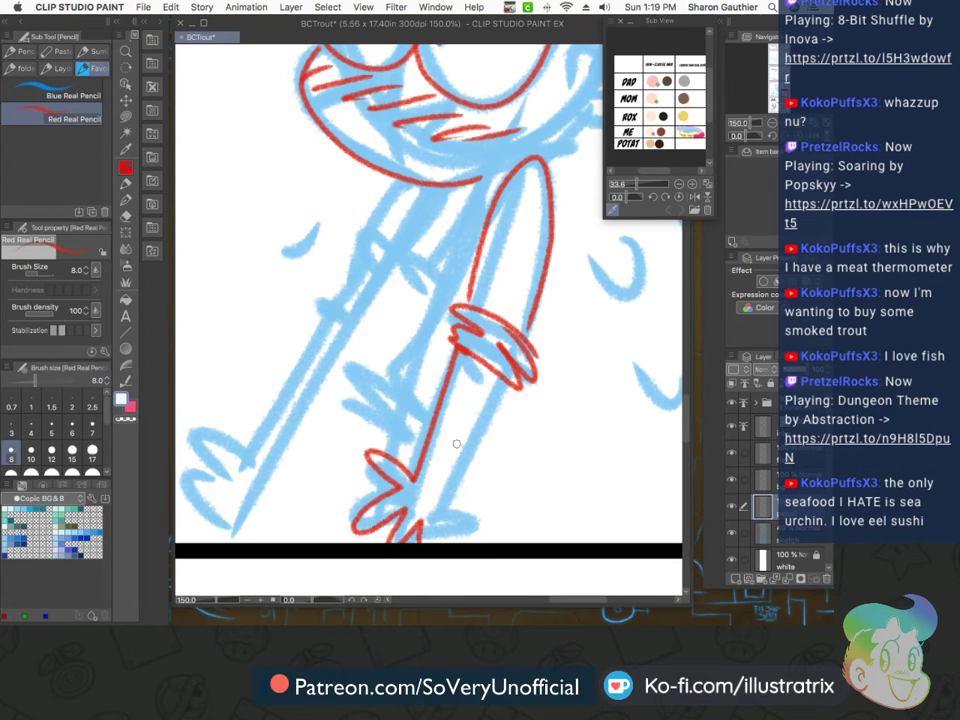
pyautogui.moveTo(505, 378); pyautogui.dragTo(469, 442)
pyautogui.moveTo(357, 325); pyautogui.dragTo(321, 411)
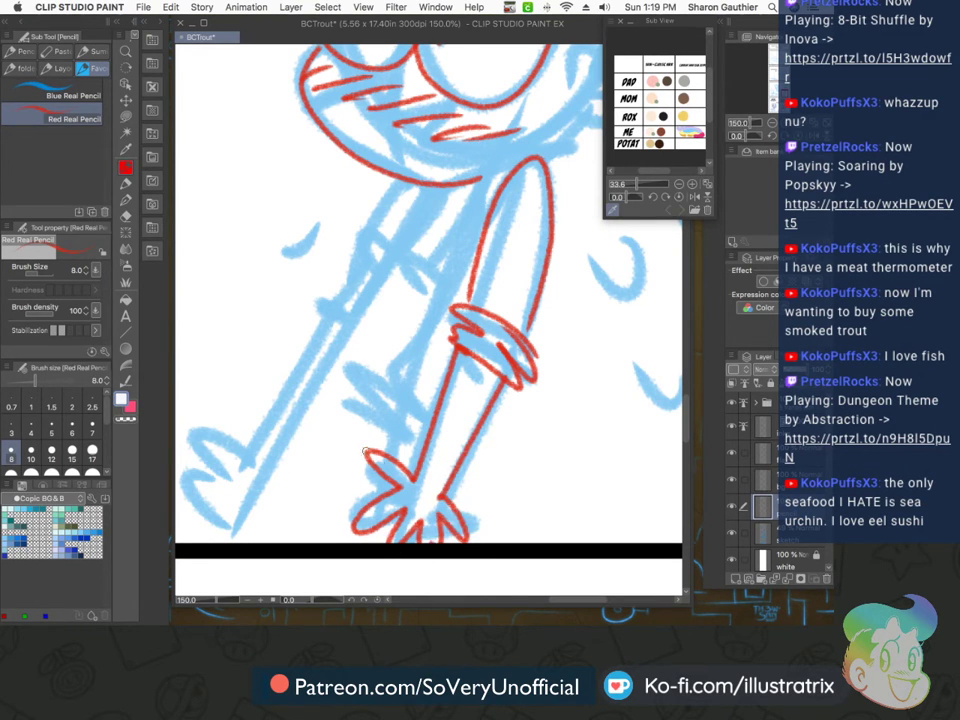
# Draw the right character's torso beneath the chin, with the overall straps, collar and bib edge
pyautogui.scroll(-4, 349, 497)
pyautogui.scroll(3, 349, 497)
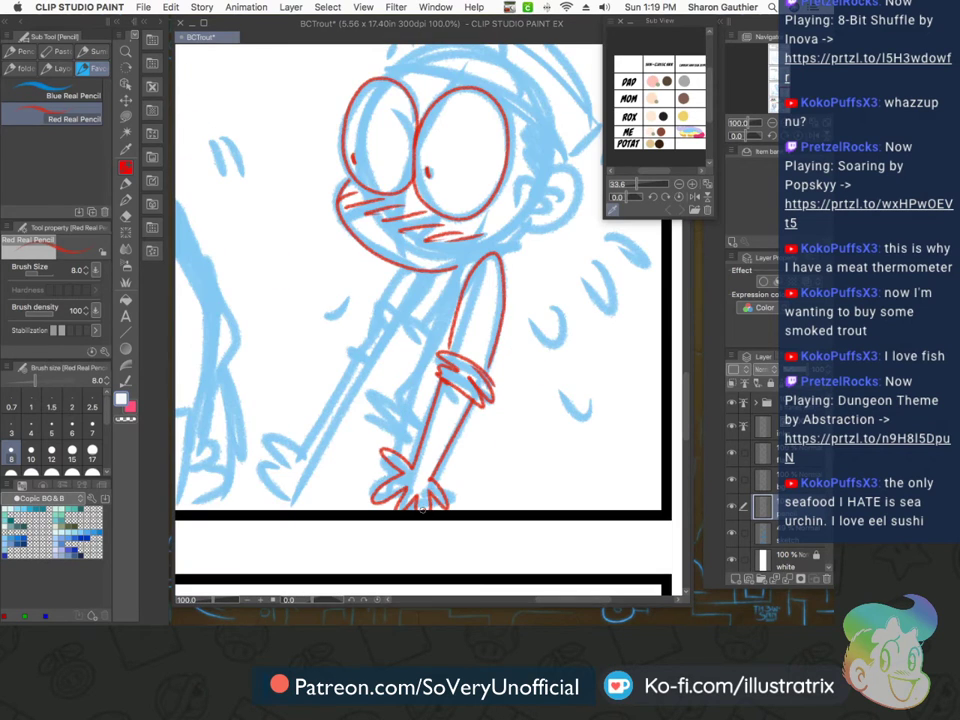
pyautogui.scroll(-2, 422, 512)
pyautogui.scroll(3, 535, 368)
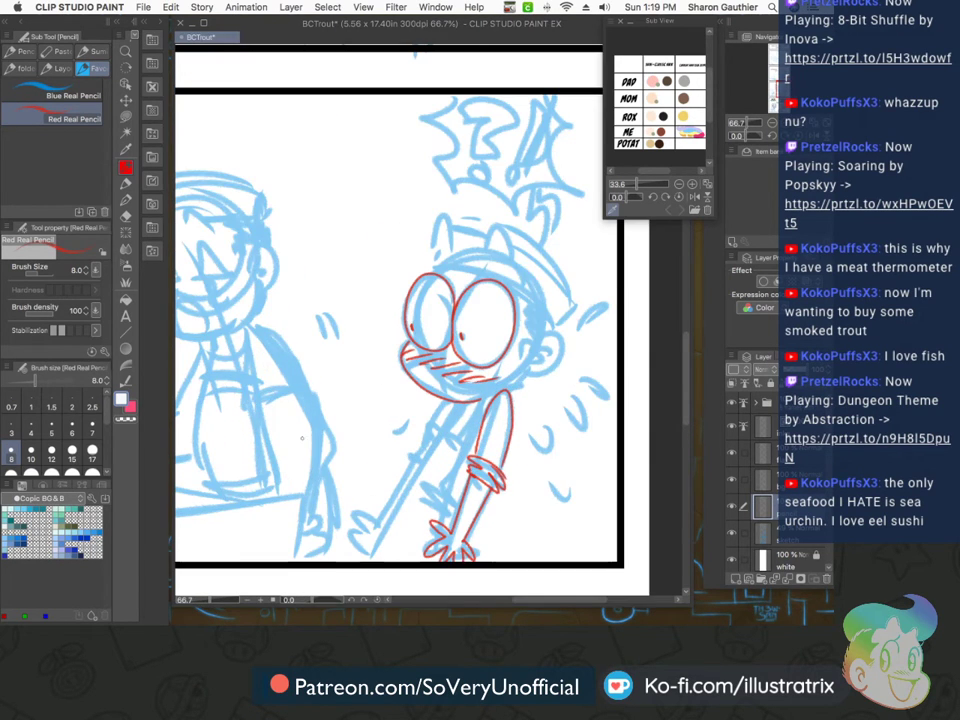
pyautogui.moveTo(590, 318)
pyautogui.mouseDown()
pyautogui.moveTo(576, 322)
pyautogui.moveTo(518, 424)
pyautogui.mouseUp()
pyautogui.moveTo(565, 382)
pyautogui.mouseDown()
pyautogui.moveTo(537, 427)
pyautogui.moveTo(537, 415)
pyautogui.moveTo(544, 437)
pyautogui.moveTo(465, 385)
pyautogui.moveTo(505, 440)
pyautogui.mouseUp()
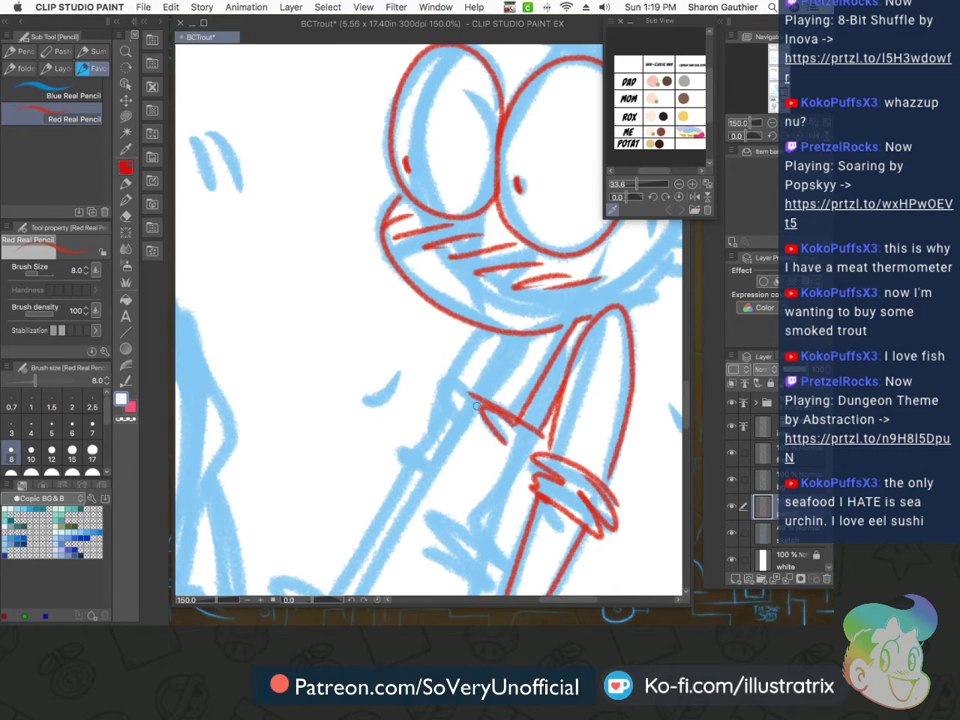
pyautogui.moveTo(468, 396); pyautogui.dragTo(464, 419)
pyautogui.moveTo(521, 336)
pyautogui.mouseDown()
pyautogui.moveTo(487, 397)
pyautogui.moveTo(475, 385)
pyautogui.mouseUp()
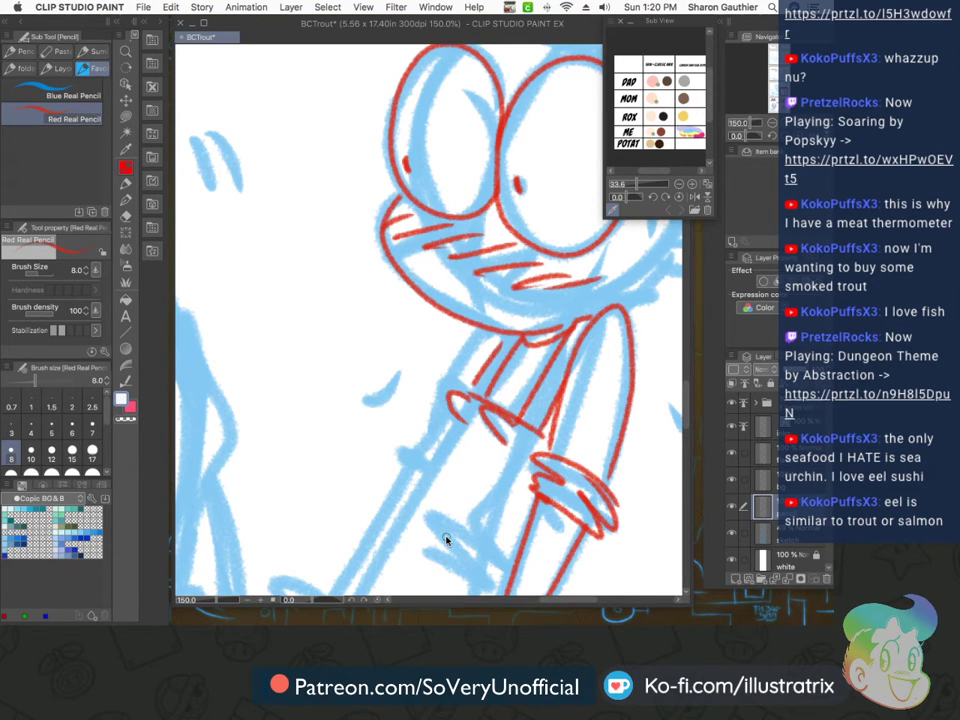
pyautogui.moveTo(508, 335); pyautogui.dragTo(489, 366)
# Outline the right character's far arm, cuff and splayed hand, plus the curved fold and lower body lines between the arms
pyautogui.scroll(-2, 462, 393)
pyautogui.scroll(2, 422, 473)
pyautogui.moveTo(546, 460); pyautogui.dragTo(456, 404)
pyautogui.moveTo(507, 317)
pyautogui.mouseDown()
pyautogui.moveTo(468, 393)
pyautogui.moveTo(373, 504)
pyautogui.mouseUp()
pyautogui.scroll(-2, 451, 387)
pyautogui.scroll(1, 446, 384)
pyautogui.moveTo(445, 415); pyautogui.dragTo(412, 490)
pyautogui.moveTo(470, 316); pyautogui.dragTo(446, 350)
pyautogui.moveTo(390, 430)
pyautogui.mouseDown()
pyautogui.moveTo(357, 427)
pyautogui.moveTo(377, 451)
pyautogui.moveTo(362, 460)
pyautogui.moveTo(385, 462)
pyautogui.moveTo(370, 490)
pyautogui.mouseUp()
# Scatter small curved sweat drops behind the right character's head and back in the third panel
pyautogui.scroll(-2, 347, 415)
pyautogui.scroll(3, 493, 348)
pyautogui.moveTo(475, 351)
pyautogui.mouseDown()
pyautogui.moveTo(527, 345)
pyautogui.moveTo(560, 317)
pyautogui.moveTo(566, 352)
pyautogui.mouseUp()
pyautogui.moveTo(510, 380)
pyautogui.mouseDown()
pyautogui.moveTo(516, 404)
pyautogui.moveTo(561, 414)
pyautogui.mouseUp()
pyautogui.moveTo(586, 328); pyautogui.dragTo(600, 345)
pyautogui.moveTo(558, 262); pyautogui.dragTo(594, 268)
pyautogui.moveTo(570, 224); pyautogui.dragTo(600, 216)
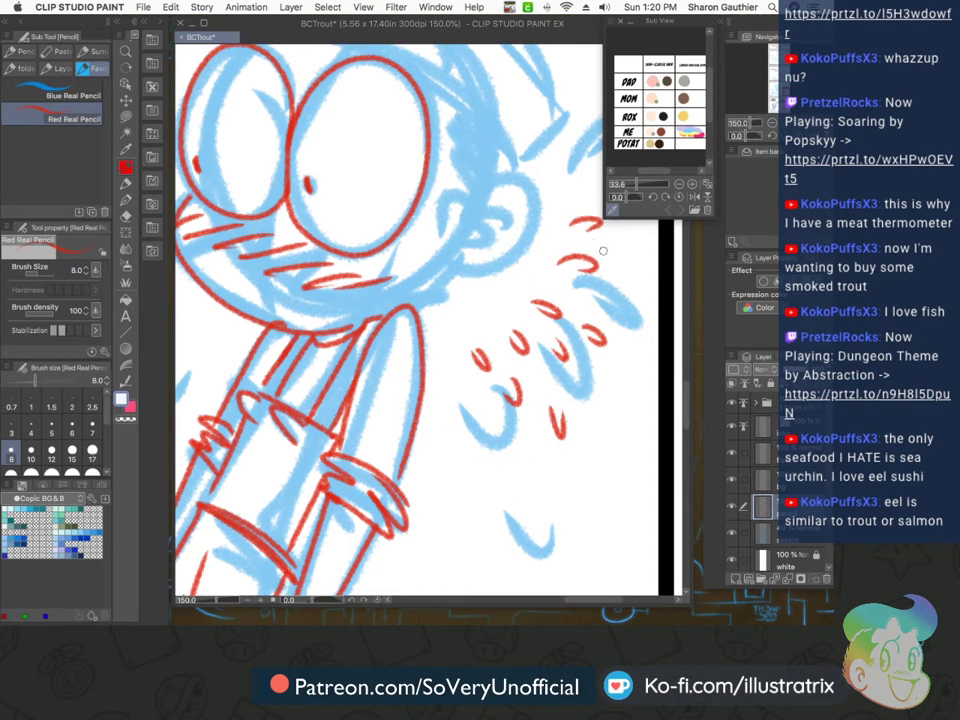
pyautogui.moveTo(618, 280); pyautogui.dragTo(642, 300)
pyautogui.moveTo(620, 386); pyautogui.dragTo(632, 404)
pyautogui.moveTo(586, 448); pyautogui.dragTo(596, 470)
pyautogui.moveTo(538, 460); pyautogui.dragTo(540, 490)
pyautogui.moveTo(490, 420); pyautogui.dragTo(486, 445)
pyautogui.moveTo(452, 422); pyautogui.dragTo(447, 445)
pyautogui.moveTo(474, 494); pyautogui.dragTo(531, 547)
pyautogui.moveTo(575, 514); pyautogui.dragTo(584, 535)
pyautogui.moveTo(627, 456); pyautogui.dragTo(637, 472)
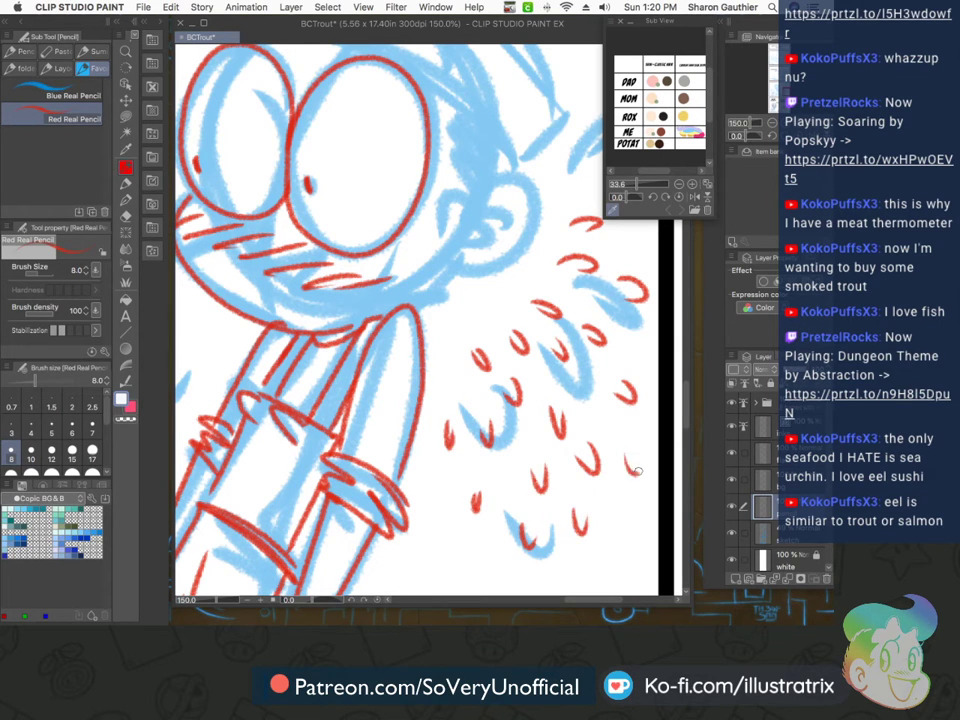
pyautogui.scroll(-3, 576, 442)
pyautogui.scroll(3, 576, 398)
pyautogui.moveTo(579, 396); pyautogui.dragTo(595, 394)
pyautogui.moveTo(622, 452); pyautogui.dragTo(634, 458)
# Draw the right character's ear with its inner folds, the sideburn edge and the hatched hair at the nape
pyautogui.moveTo(463, 417)
pyautogui.mouseDown()
pyautogui.moveTo(507, 391)
pyautogui.moveTo(436, 496)
pyautogui.mouseUp()
pyautogui.moveTo(507, 455)
pyautogui.mouseDown()
pyautogui.moveTo(507, 434)
pyautogui.moveTo(456, 461)
pyautogui.mouseUp()
pyautogui.moveTo(488, 455)
pyautogui.mouseDown()
pyautogui.moveTo(393, 526)
pyautogui.moveTo(430, 515)
pyautogui.moveTo(412, 522)
pyautogui.mouseUp()
pyautogui.moveTo(458, 326); pyautogui.dragTo(449, 400)
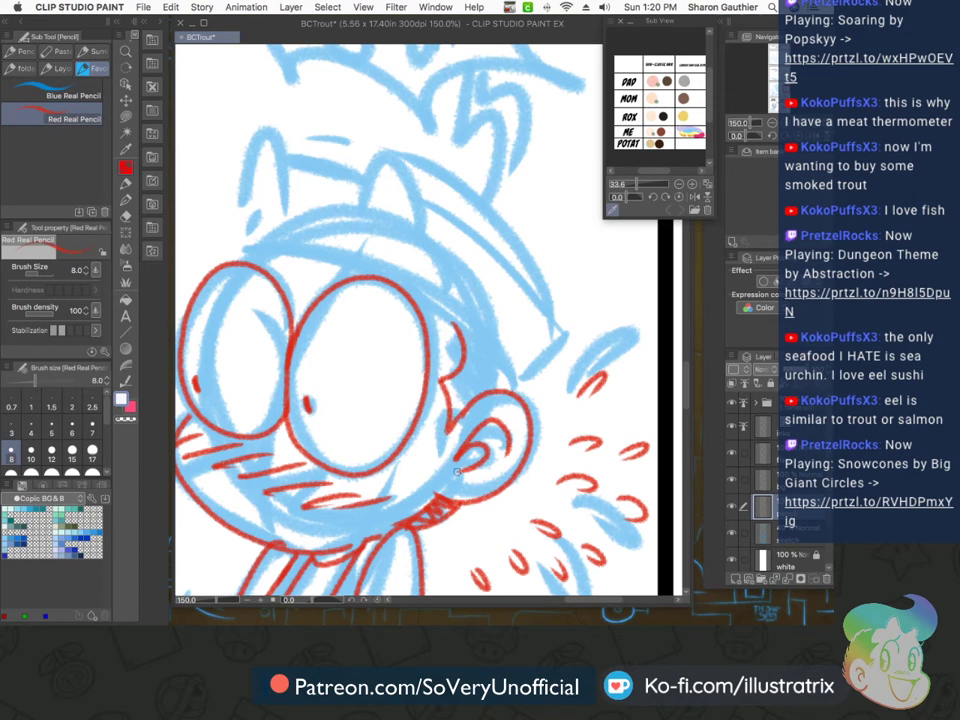
# Outline the right character's cap with its brim and two pointed ears, and cross-hatch the hair beneath it
pyautogui.moveTo(519, 391)
pyautogui.mouseDown()
pyautogui.moveTo(439, 295)
pyautogui.moveTo(423, 236)
pyautogui.moveTo(370, 208)
pyautogui.mouseUp()
pyautogui.moveTo(245, 213)
pyautogui.mouseDown()
pyautogui.moveTo(262, 138)
pyautogui.moveTo(284, 200)
pyautogui.mouseUp()
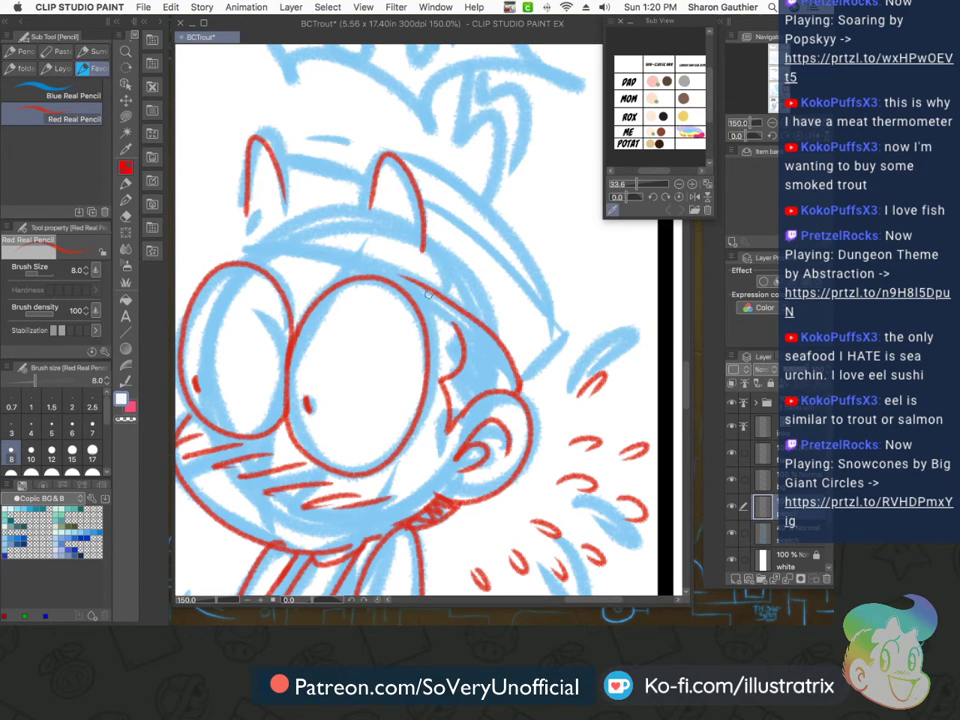
pyautogui.moveTo(243, 250); pyautogui.dragTo(432, 300)
pyautogui.moveTo(272, 250); pyautogui.dragTo(332, 262)
pyautogui.moveTo(233, 192)
pyautogui.mouseDown()
pyautogui.moveTo(242, 240)
pyautogui.moveTo(229, 254)
pyautogui.mouseUp()
pyautogui.moveTo(283, 190); pyautogui.dragTo(357, 190)
pyautogui.moveTo(425, 212)
pyautogui.mouseDown()
pyautogui.moveTo(559, 330)
pyautogui.moveTo(530, 382)
pyautogui.mouseUp()
pyautogui.moveTo(559, 328); pyautogui.dragTo(406, 168)
pyautogui.moveTo(290, 161); pyautogui.dragTo(372, 161)
pyautogui.moveTo(531, 378); pyautogui.dragTo(521, 389)
pyautogui.moveTo(442, 297)
pyautogui.mouseDown()
pyautogui.moveTo(463, 348)
pyautogui.moveTo(448, 362)
pyautogui.moveTo(457, 411)
pyautogui.moveTo(468, 405)
pyautogui.mouseUp()
pyautogui.moveTo(462, 318)
pyautogui.mouseDown()
pyautogui.moveTo(505, 398)
pyautogui.moveTo(522, 365)
pyautogui.moveTo(443, 362)
pyautogui.mouseUp()
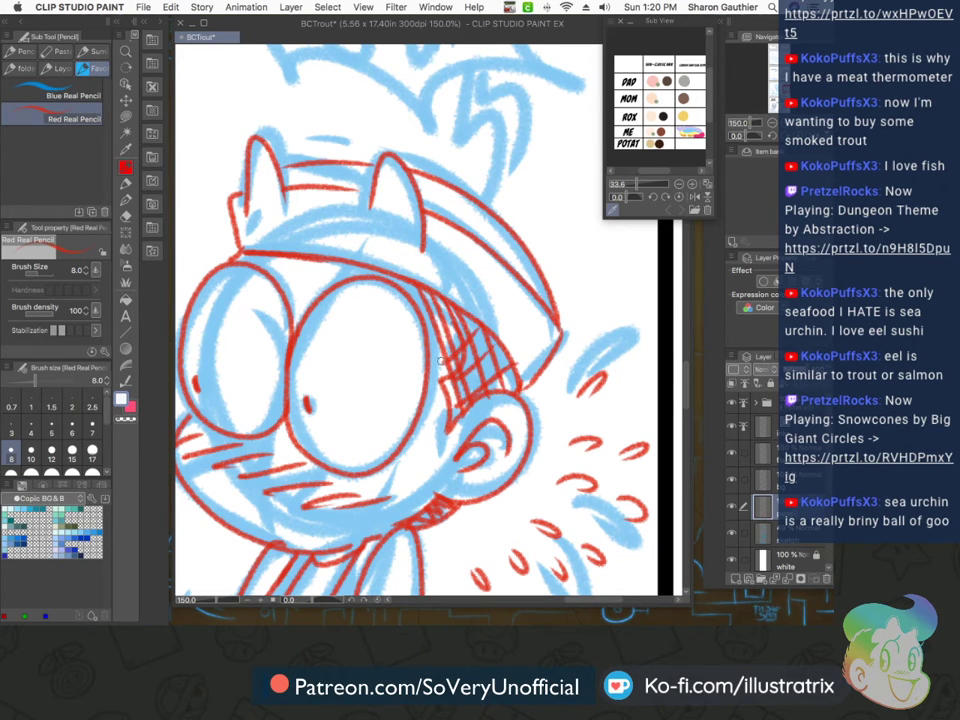
# Scatter small sweat drops in front of the right character's face and chest in the third panel
pyautogui.scroll(-10, 442, 364)
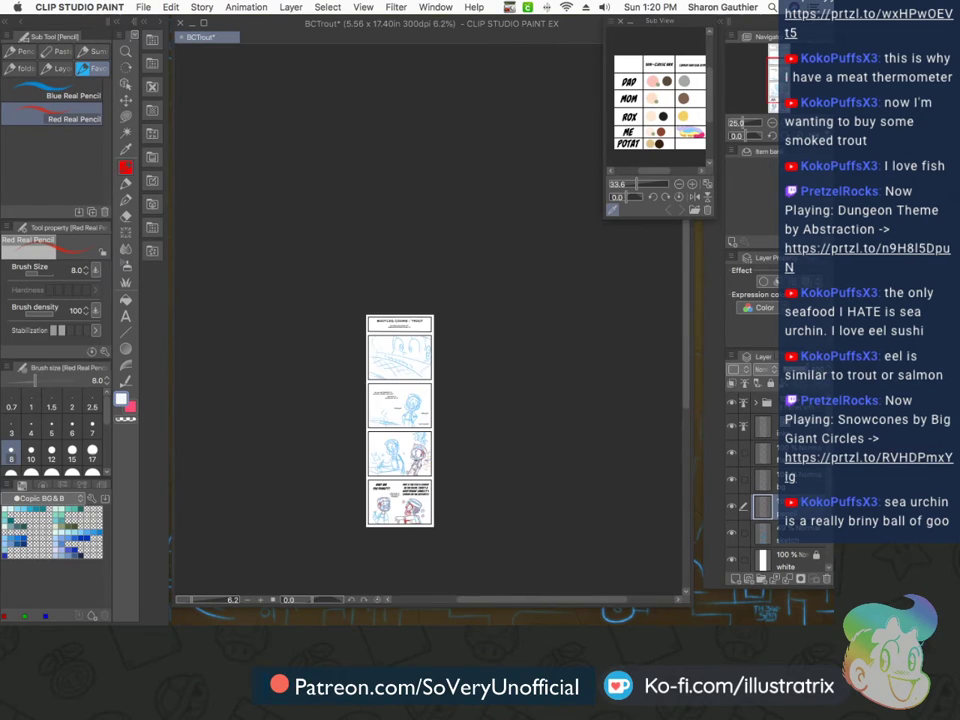
pyautogui.scroll(-2, 421, 460)
pyautogui.scroll(5, 379, 512)
pyautogui.scroll(-1, 382, 518)
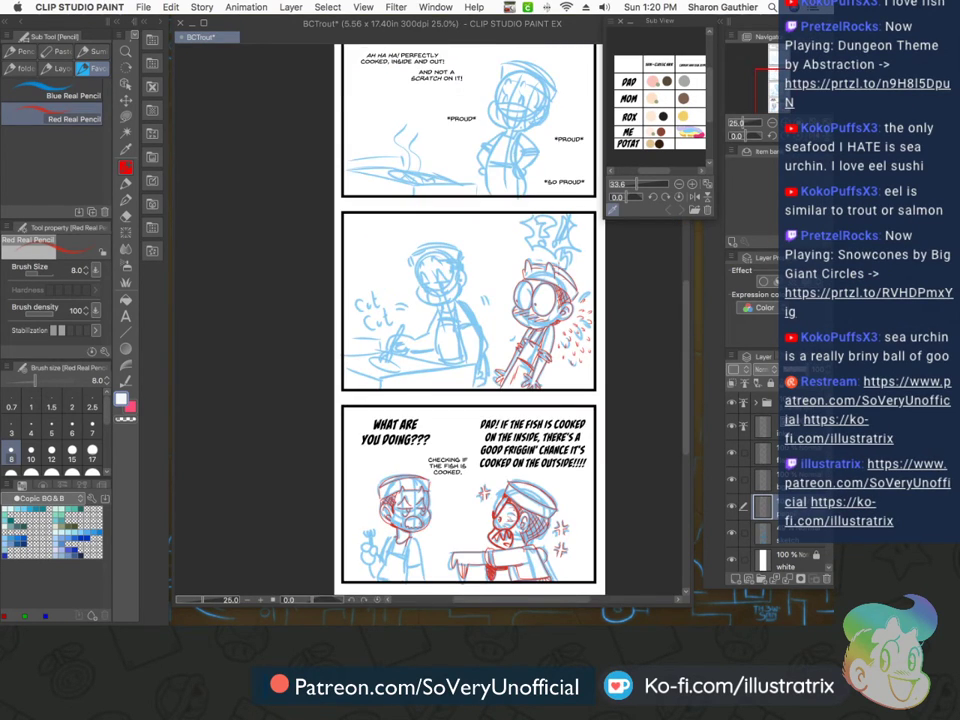
pyautogui.scroll(1, 499, 233)
pyautogui.scroll(2, 530, 305)
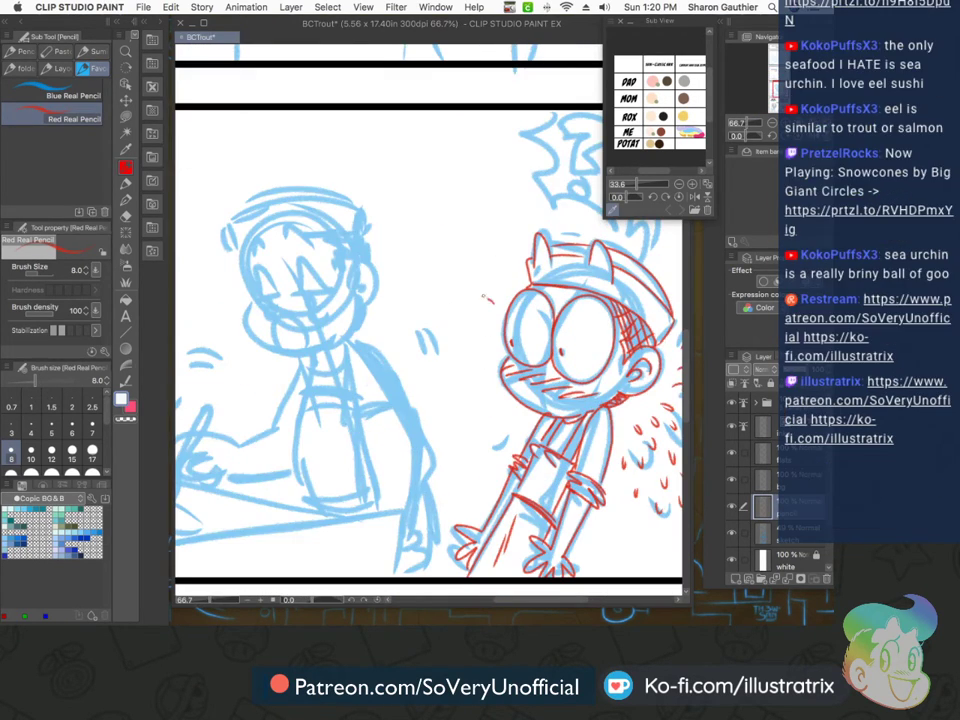
pyautogui.moveTo(444, 312); pyautogui.dragTo(455, 315)
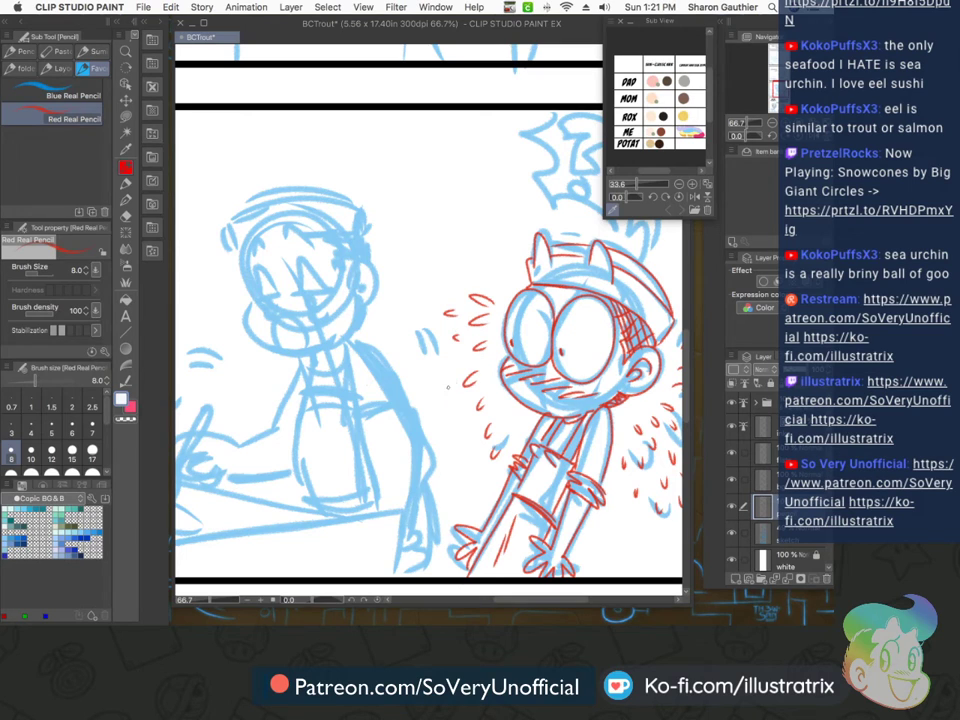
pyautogui.moveTo(483, 268); pyautogui.dragTo(500, 276)
pyautogui.moveTo(450, 368); pyautogui.dragTo(440, 379)
pyautogui.moveTo(475, 449); pyautogui.dragTo(465, 464)
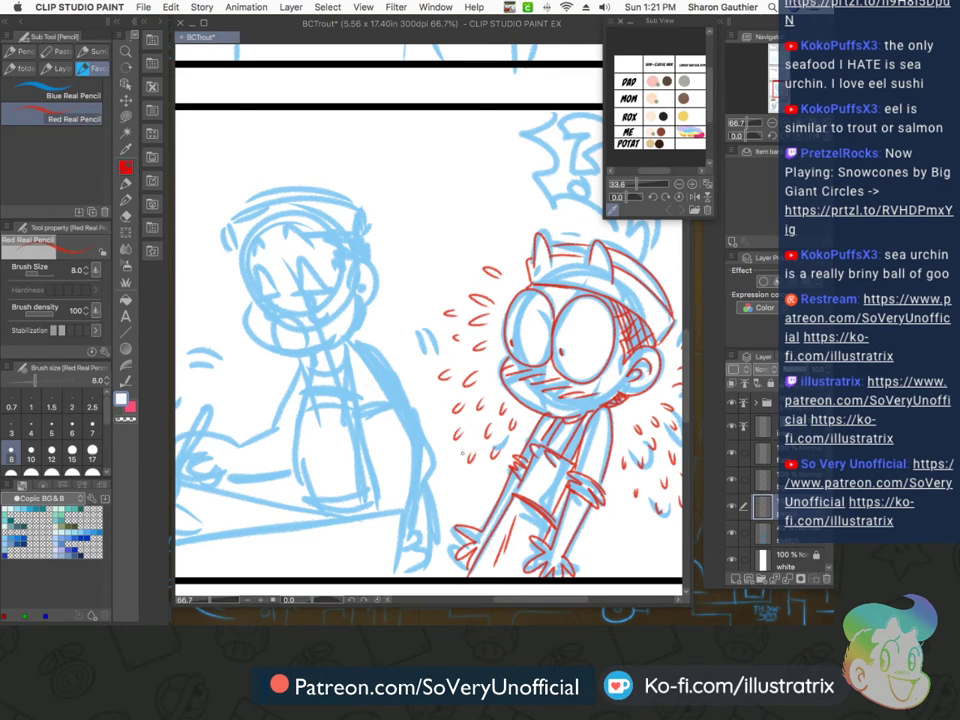
# Outline the block question mark and exclamation mark above the right character in the third panel
pyautogui.scroll(-5, 430, 481)
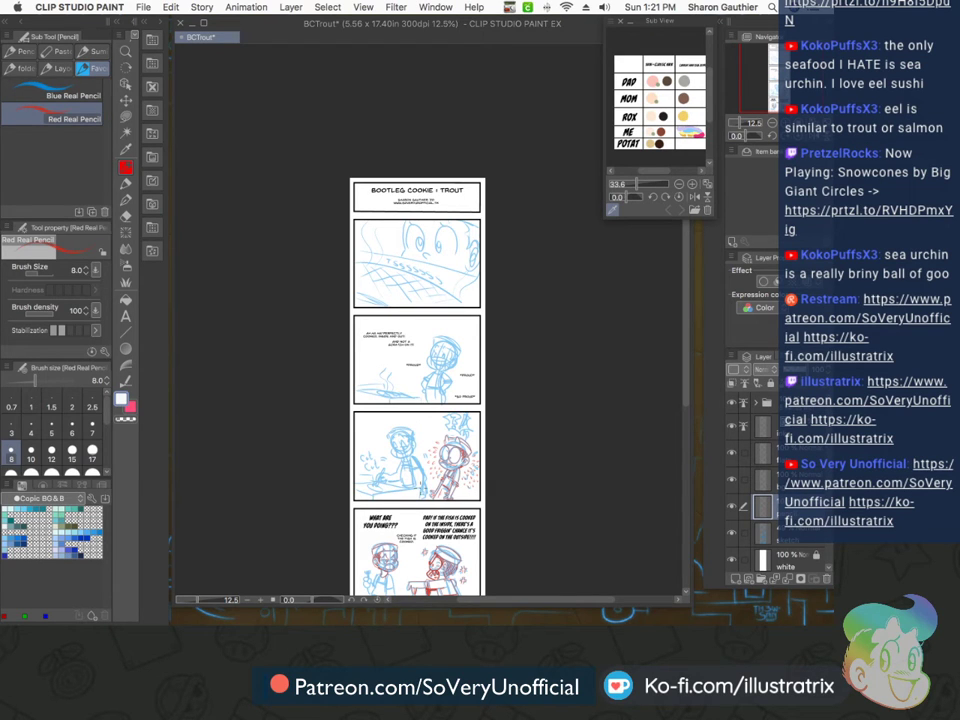
pyautogui.scroll(7, 453, 421)
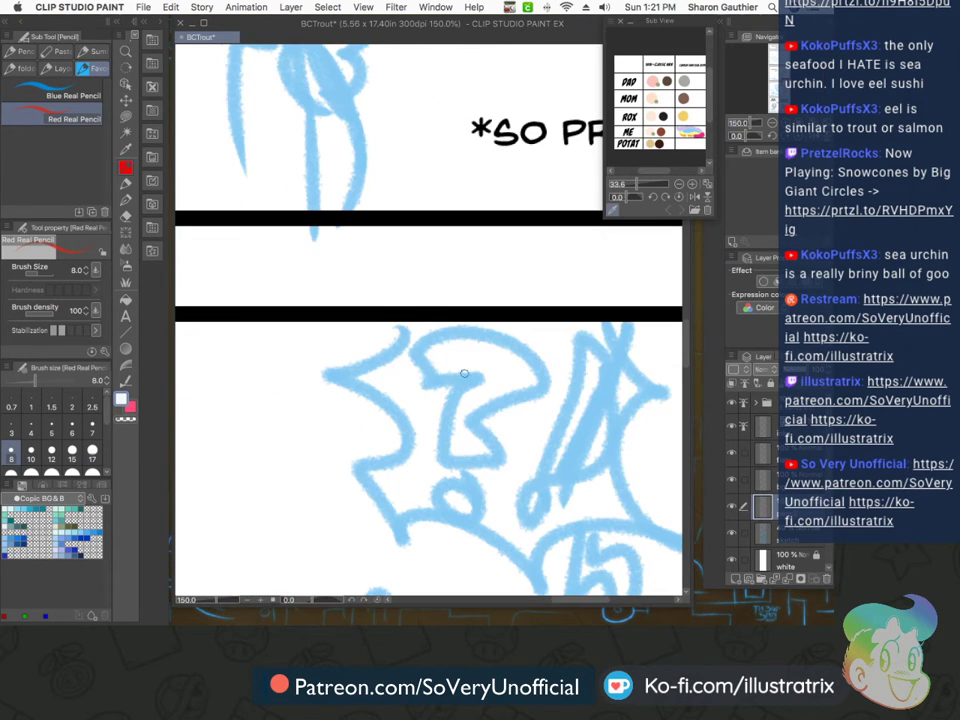
pyautogui.moveTo(453, 380)
pyautogui.mouseDown()
pyautogui.moveTo(446, 328)
pyautogui.moveTo(492, 452)
pyautogui.moveTo(444, 375)
pyautogui.mouseUp()
pyautogui.moveTo(446, 467); pyautogui.dragTo(438, 466)
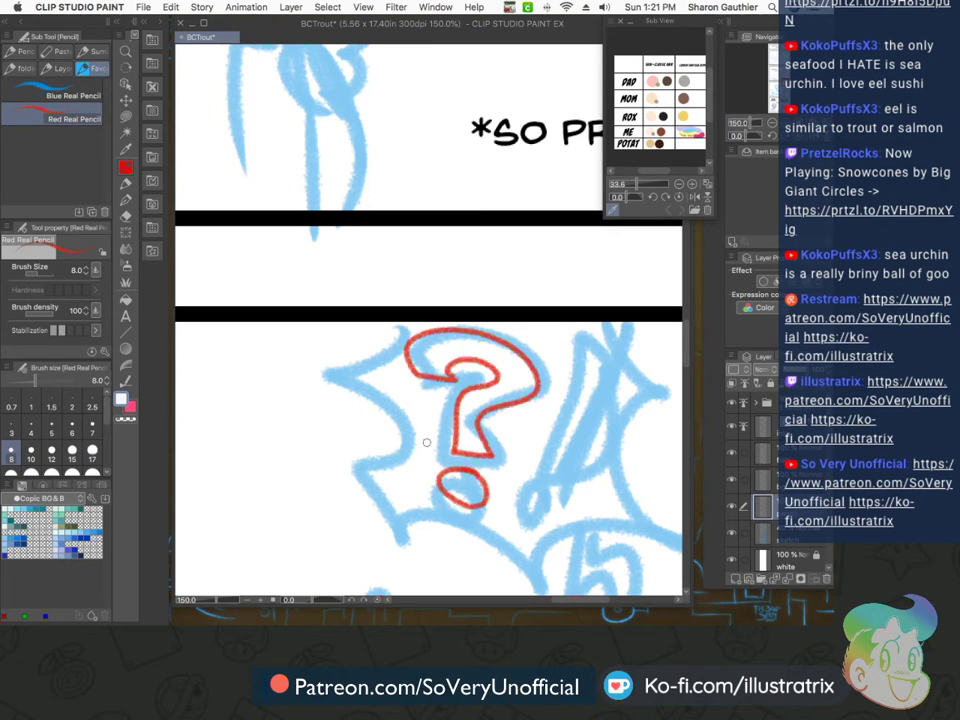
pyautogui.moveTo(567, 386)
pyautogui.mouseDown()
pyautogui.moveTo(538, 462)
pyautogui.moveTo(552, 465)
pyautogui.moveTo(528, 492)
pyautogui.mouseUp()
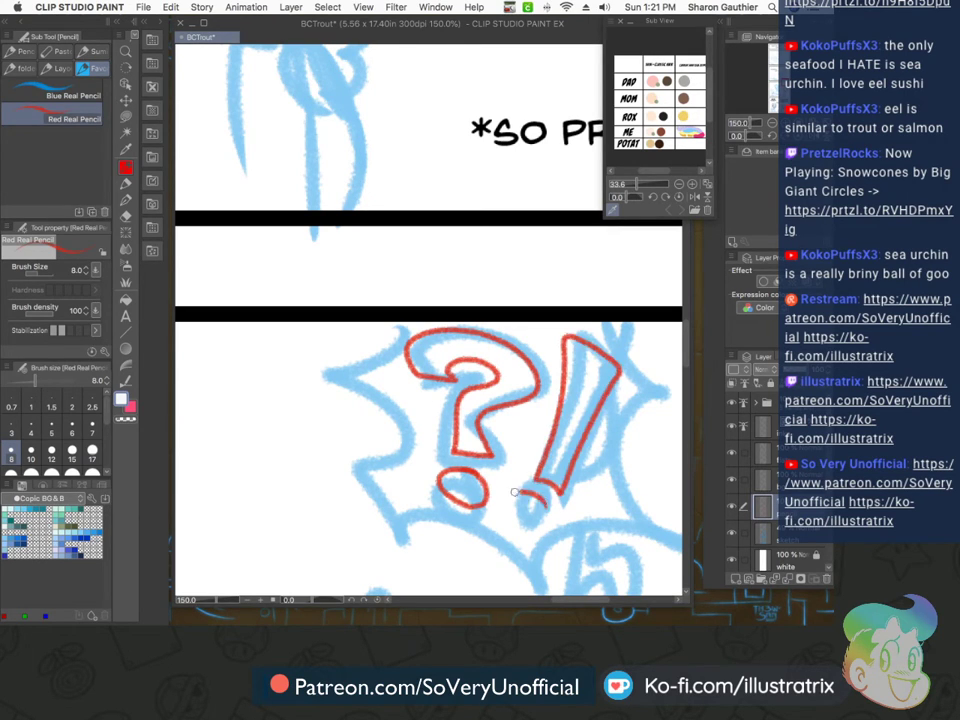
# Draw the spiky burst outline around the question mark and exclamation mark
pyautogui.scroll(-3, 345, 345)
pyautogui.scroll(3, 348, 378)
pyautogui.moveTo(384, 221)
pyautogui.mouseDown()
pyautogui.moveTo(376, 297)
pyautogui.moveTo(387, 444)
pyautogui.moveTo(472, 494)
pyautogui.mouseUp()
pyautogui.moveTo(472, 494)
pyautogui.mouseDown()
pyautogui.moveTo(539, 495)
pyautogui.moveTo(570, 441)
pyautogui.mouseUp()
pyautogui.scroll(-3, 596, 223)
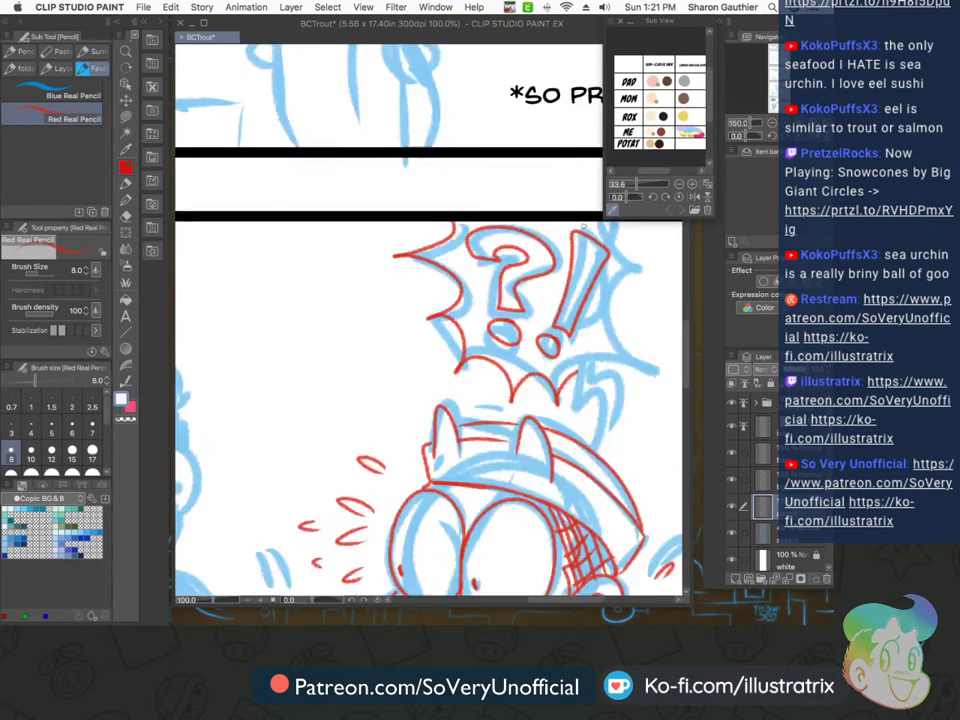
pyautogui.scroll(3, 596, 222)
pyautogui.moveTo(590, 228)
pyautogui.mouseDown()
pyautogui.moveTo(613, 253)
pyautogui.moveTo(637, 368)
pyautogui.moveTo(556, 464)
pyautogui.moveTo(570, 551)
pyautogui.mouseUp()
# Draw the forehead side, bulging cheek and jaw outline of the left character's face in the third panel
pyautogui.scroll(-5, 410, 345)
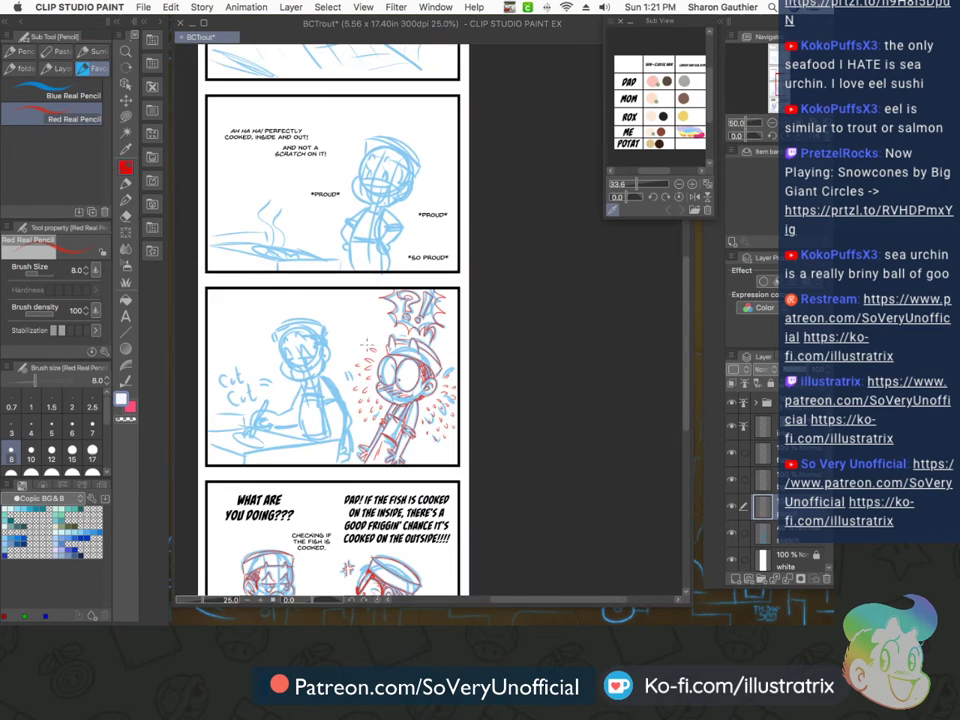
pyautogui.scroll(2, 227, 328)
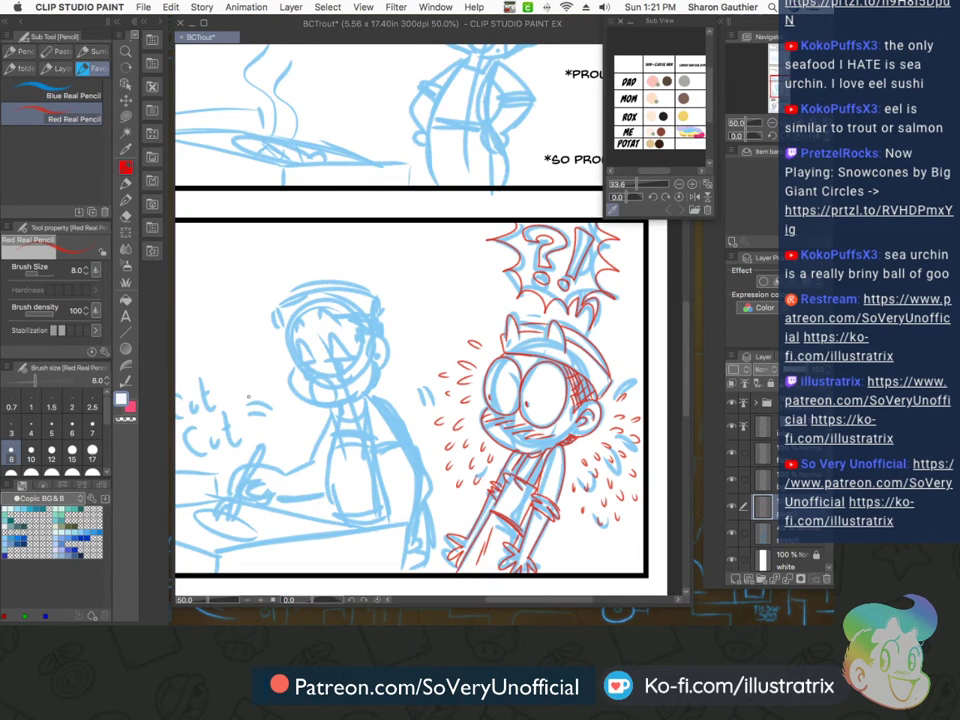
pyautogui.scroll(3, 434, 383)
pyautogui.scroll(-4, 495, 405)
pyautogui.scroll(4, 315, 327)
pyautogui.scroll(-4, 315, 327)
pyautogui.scroll(2, 315, 327)
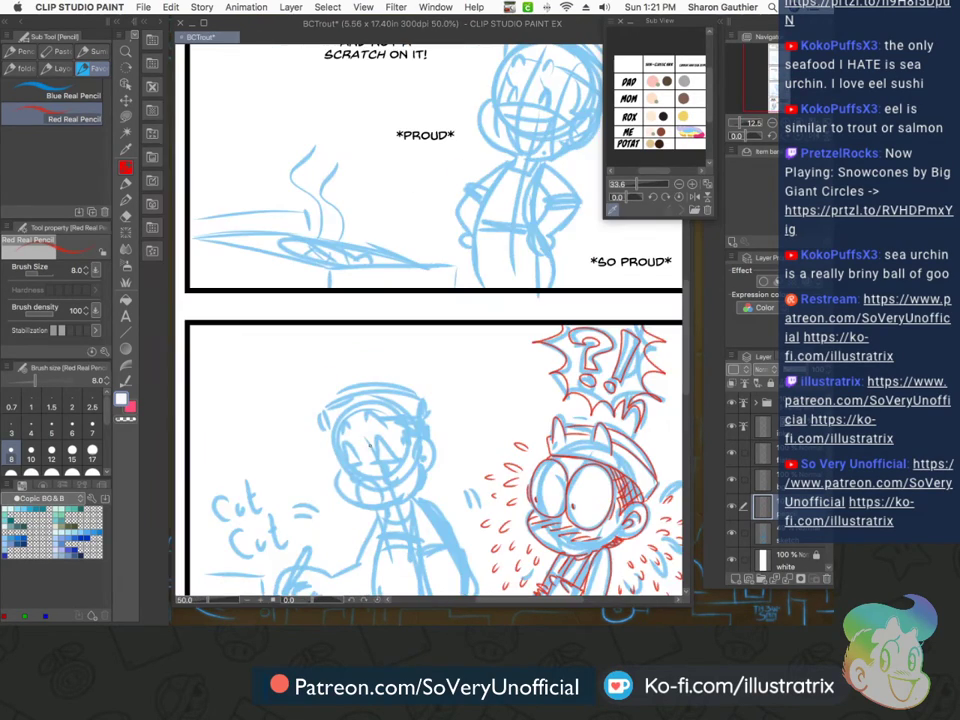
pyautogui.scroll(3, 304, 396)
pyautogui.scroll(1, 251, 349)
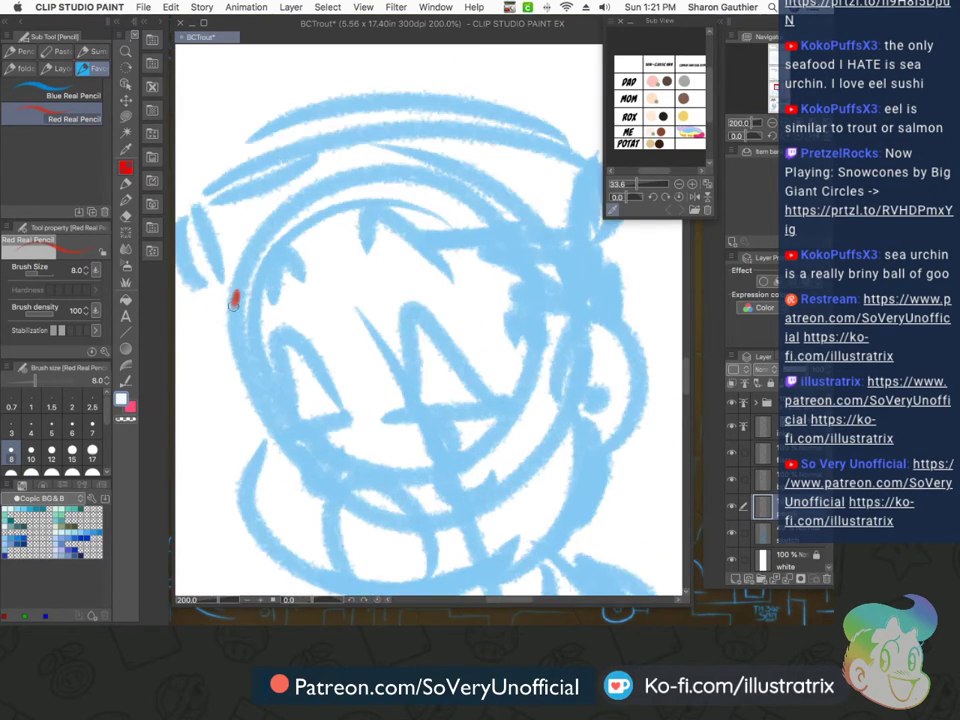
pyautogui.moveTo(237, 294); pyautogui.dragTo(259, 439)
pyautogui.scroll(-2, 234, 384)
pyautogui.scroll(2, 232, 380)
pyautogui.moveTo(245, 385)
pyautogui.mouseDown()
pyautogui.moveTo(364, 488)
pyautogui.moveTo(378, 485)
pyautogui.mouseUp()
pyautogui.moveTo(487, 382)
pyautogui.mouseDown()
pyautogui.moveTo(432, 484)
pyautogui.moveTo(302, 479)
pyautogui.mouseUp()
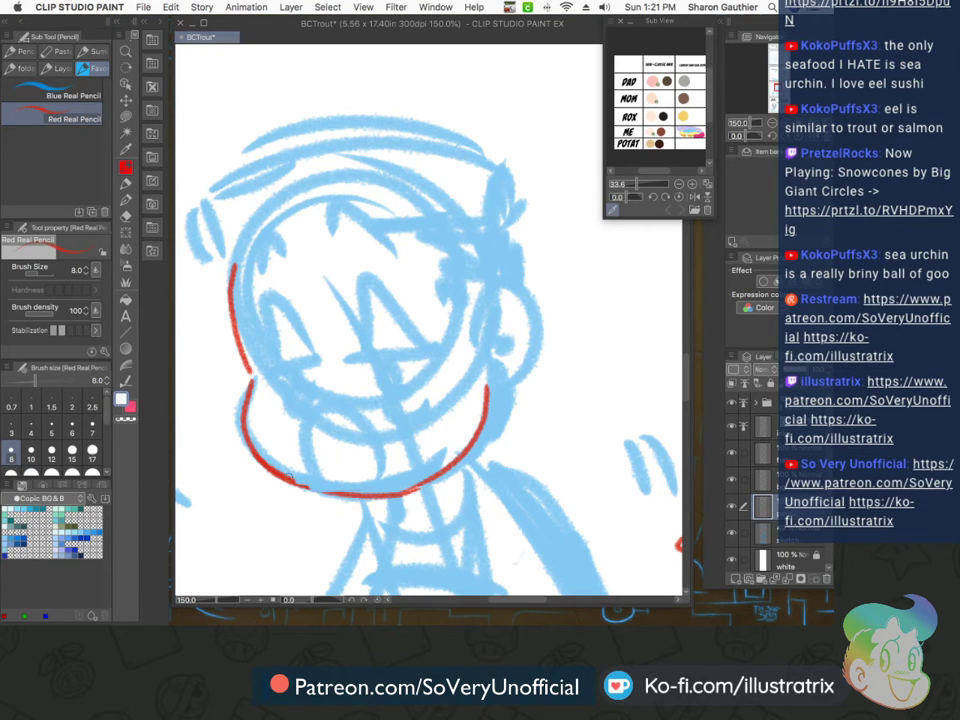
pyautogui.moveTo(291, 478); pyautogui.dragTo(356, 498)
# Draw the left character's half-closed eyes with small pupils, eye bags, wavering open mouth and peaked upper eye outlines in the third panel
pyautogui.moveTo(434, 342)
pyautogui.mouseDown()
pyautogui.moveTo(339, 361)
pyautogui.moveTo(397, 366)
pyautogui.mouseUp()
pyautogui.moveTo(329, 362)
pyautogui.mouseDown()
pyautogui.moveTo(258, 373)
pyautogui.moveTo(299, 375)
pyautogui.mouseUp()
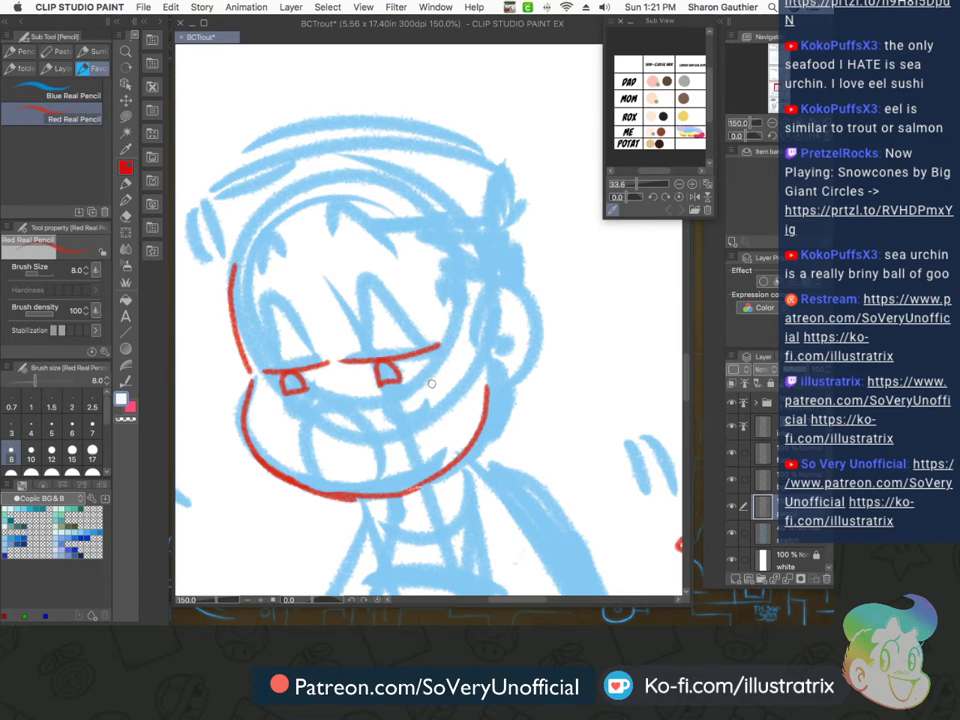
pyautogui.moveTo(430, 387); pyautogui.dragTo(370, 400)
pyautogui.moveTo(387, 469)
pyautogui.mouseDown()
pyautogui.moveTo(313, 426)
pyautogui.moveTo(352, 475)
pyautogui.moveTo(389, 463)
pyautogui.mouseUp()
pyautogui.moveTo(309, 396); pyautogui.dragTo(292, 424)
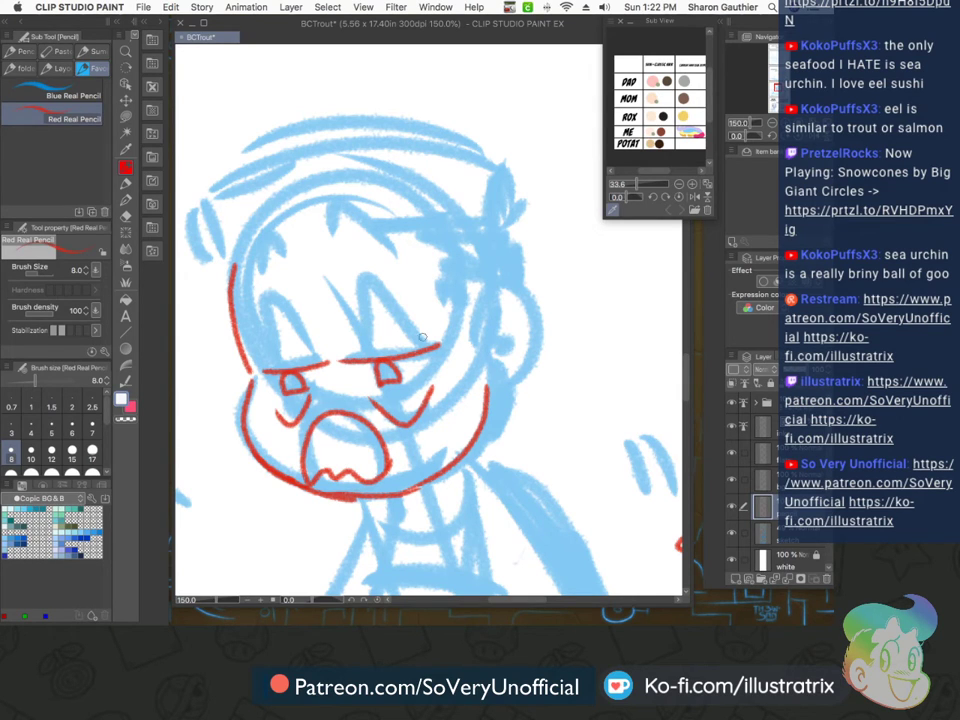
pyautogui.moveTo(412, 320)
pyautogui.mouseDown()
pyautogui.moveTo(355, 358)
pyautogui.moveTo(268, 358)
pyautogui.mouseUp()
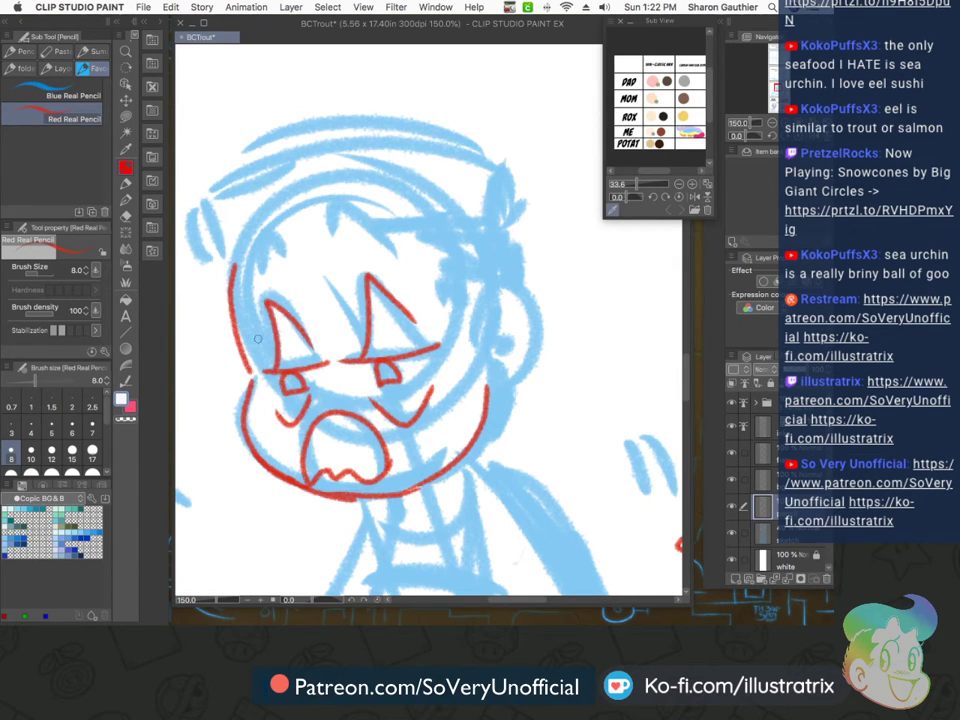
# Draw the left character's pointed hair tufts on the forehead and outline the flat cap in the third panel
pyautogui.moveTo(393, 248); pyautogui.dragTo(328, 245)
pyautogui.moveTo(252, 281); pyautogui.dragTo(270, 250)
pyautogui.moveTo(398, 240)
pyautogui.mouseDown()
pyautogui.moveTo(509, 228)
pyautogui.moveTo(507, 177)
pyautogui.mouseUp()
pyautogui.moveTo(340, 240)
pyautogui.mouseDown()
pyautogui.moveTo(258, 236)
pyautogui.moveTo(223, 266)
pyautogui.moveTo(191, 213)
pyautogui.moveTo(511, 175)
pyautogui.moveTo(485, 150)
pyautogui.moveTo(196, 198)
pyautogui.mouseUp()
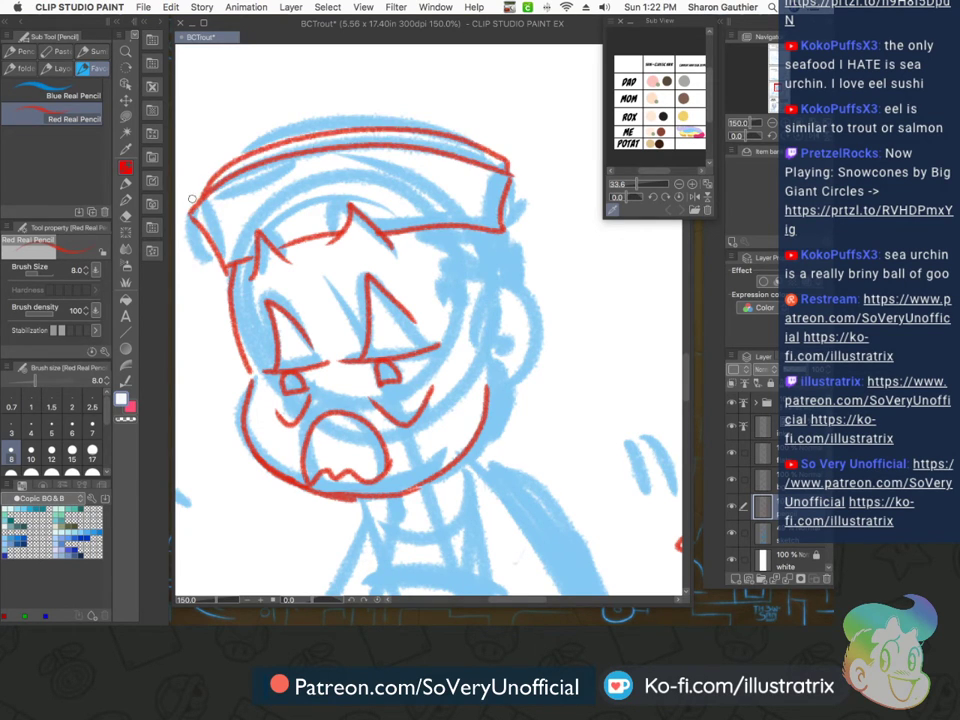
# Draw the left character's ear and sideburn, and cross-hatch the hair between the cap and the ear in the third panel
pyautogui.moveTo(425, 230); pyautogui.dragTo(466, 306)
pyautogui.moveTo(453, 309)
pyautogui.mouseDown()
pyautogui.moveTo(470, 350)
pyautogui.moveTo(517, 289)
pyautogui.moveTo(493, 401)
pyautogui.mouseUp()
pyautogui.moveTo(506, 326); pyautogui.dragTo(494, 366)
pyautogui.moveTo(467, 308); pyautogui.dragTo(470, 363)
pyautogui.moveTo(456, 314); pyautogui.dragTo(469, 354)
pyautogui.moveTo(408, 234); pyautogui.dragTo(466, 302)
pyautogui.moveTo(428, 232)
pyautogui.mouseDown()
pyautogui.moveTo(474, 290)
pyautogui.moveTo(487, 277)
pyautogui.mouseUp()
pyautogui.moveTo(466, 234); pyautogui.dragTo(505, 277)
pyautogui.moveTo(485, 235); pyautogui.dragTo(522, 299)
pyautogui.moveTo(511, 245); pyautogui.dragTo(487, 290)
pyautogui.moveTo(494, 238); pyautogui.dragTo(472, 287)
pyautogui.moveTo(475, 236); pyautogui.dragTo(449, 286)
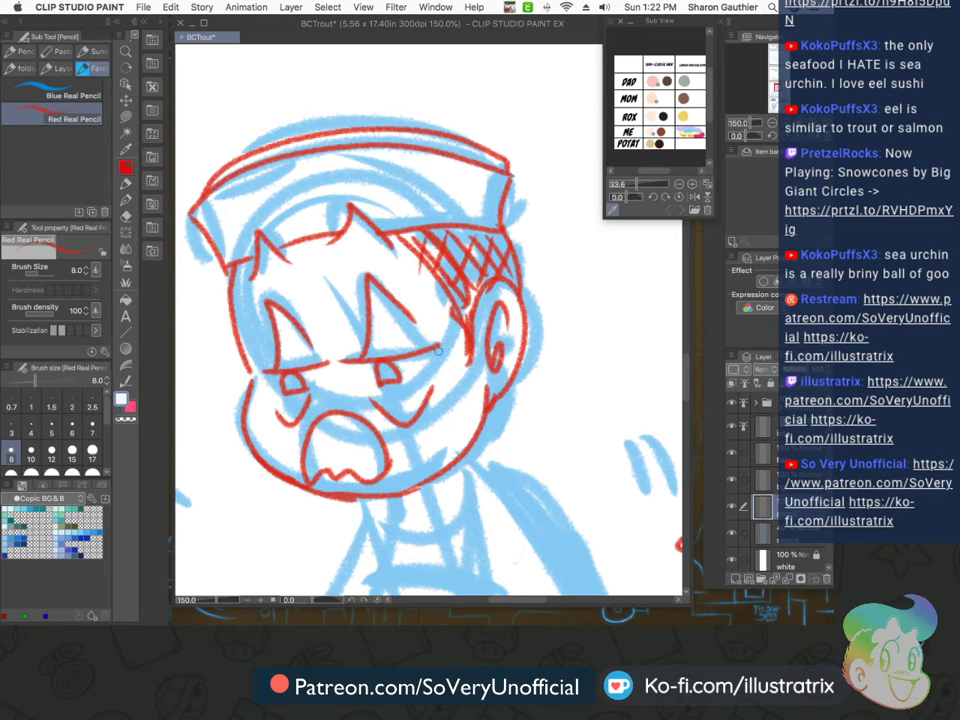
# Draw the counter's straight edges and corner and the raised block behind it in the third panel
pyautogui.scroll(-4, 233, 362)
pyautogui.scroll(2, 234, 361)
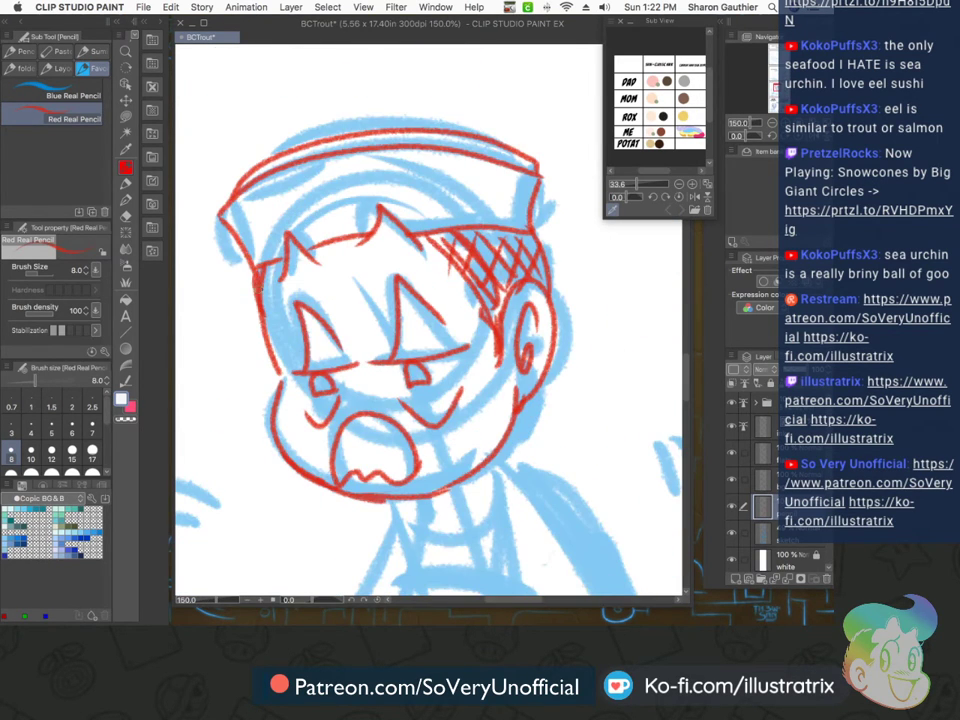
pyautogui.scroll(-3, 250, 293)
pyautogui.scroll(-2, 345, 495)
pyautogui.scroll(4, 343, 510)
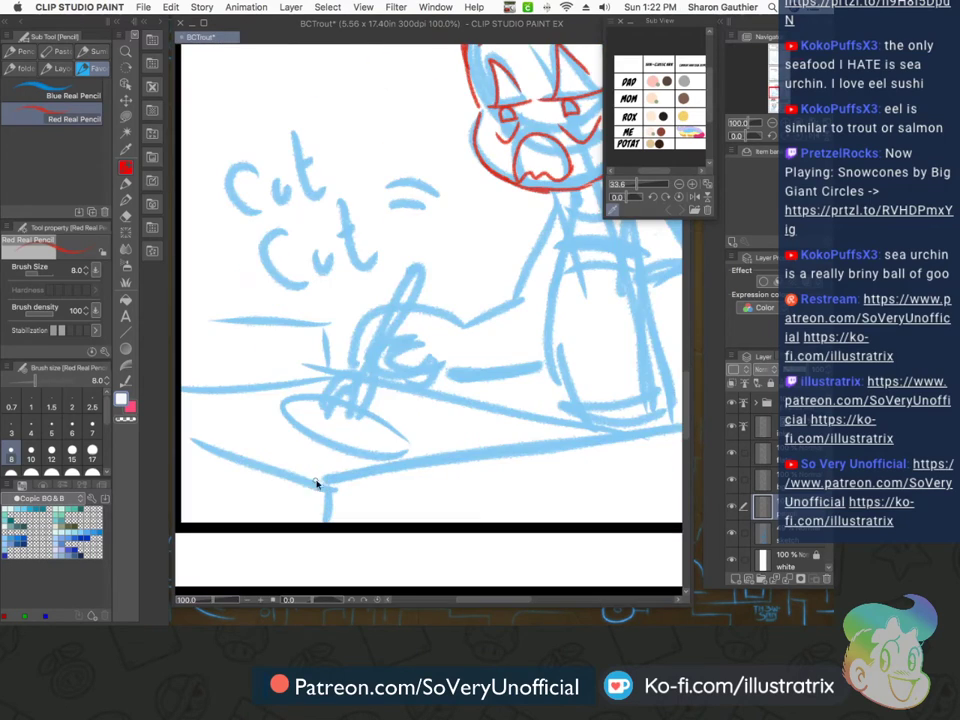
pyautogui.scroll(-3, 305, 480)
pyautogui.scroll(2, 275, 473)
pyautogui.moveTo(280, 452); pyautogui.dragTo(378, 487)
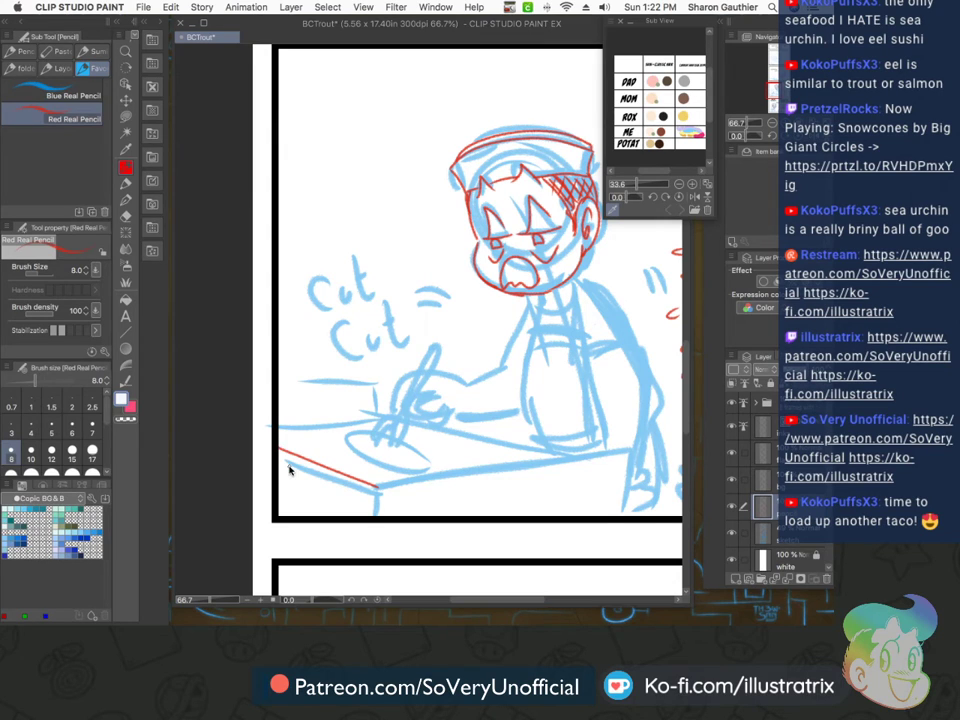
pyautogui.moveTo(379, 487)
pyautogui.mouseDown()
pyautogui.moveTo(631, 450)
pyautogui.moveTo(625, 514)
pyautogui.mouseUp()
pyautogui.moveTo(278, 431)
pyautogui.mouseDown()
pyautogui.moveTo(342, 418)
pyautogui.moveTo(370, 380)
pyautogui.mouseUp()
pyautogui.moveTo(370, 380); pyautogui.dragTo(279, 389)
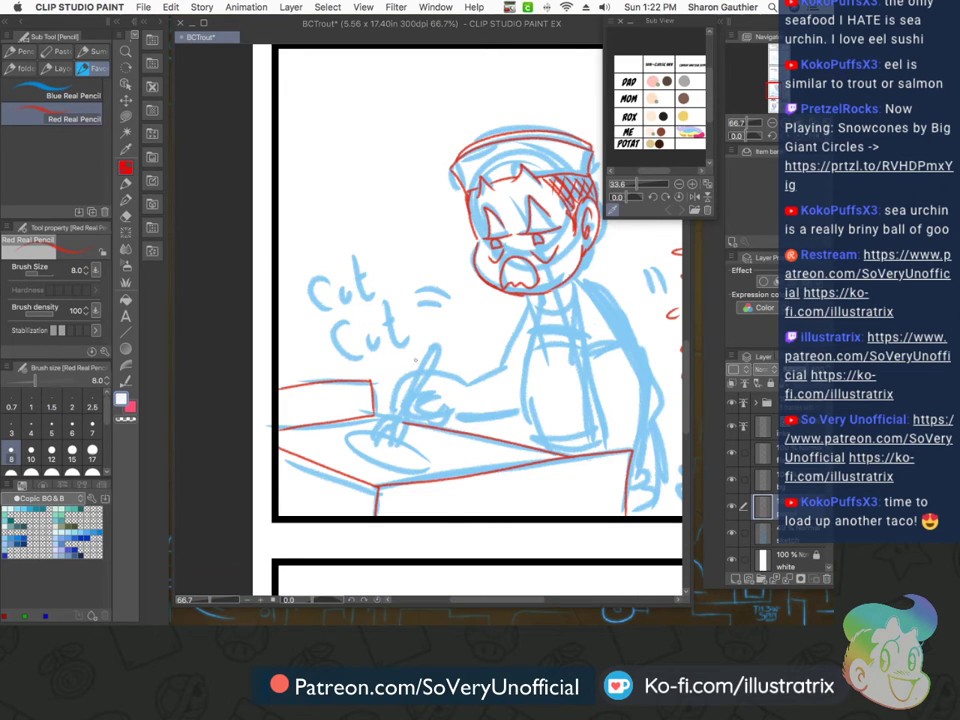
# Draw the left character's curled fingers gripping a fork, with its handle, rounded head and jagged tines, in the third panel
pyautogui.scroll(1, 406, 392)
pyautogui.moveTo(450, 394)
pyautogui.mouseDown()
pyautogui.moveTo(409, 404)
pyautogui.moveTo(468, 429)
pyautogui.mouseUp()
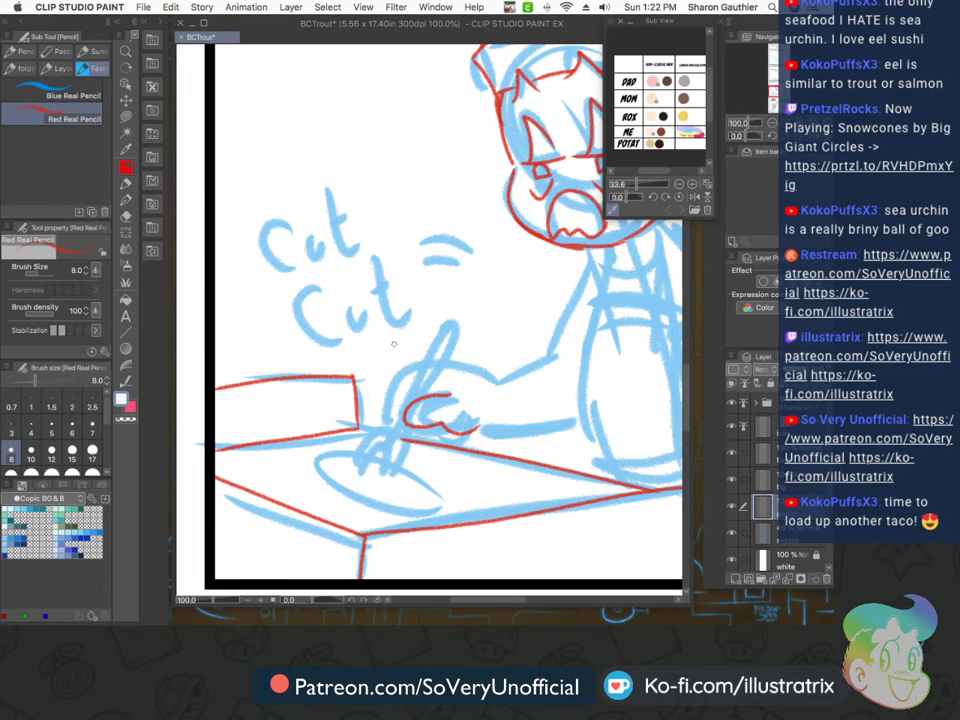
pyautogui.moveTo(435, 330); pyautogui.dragTo(446, 352)
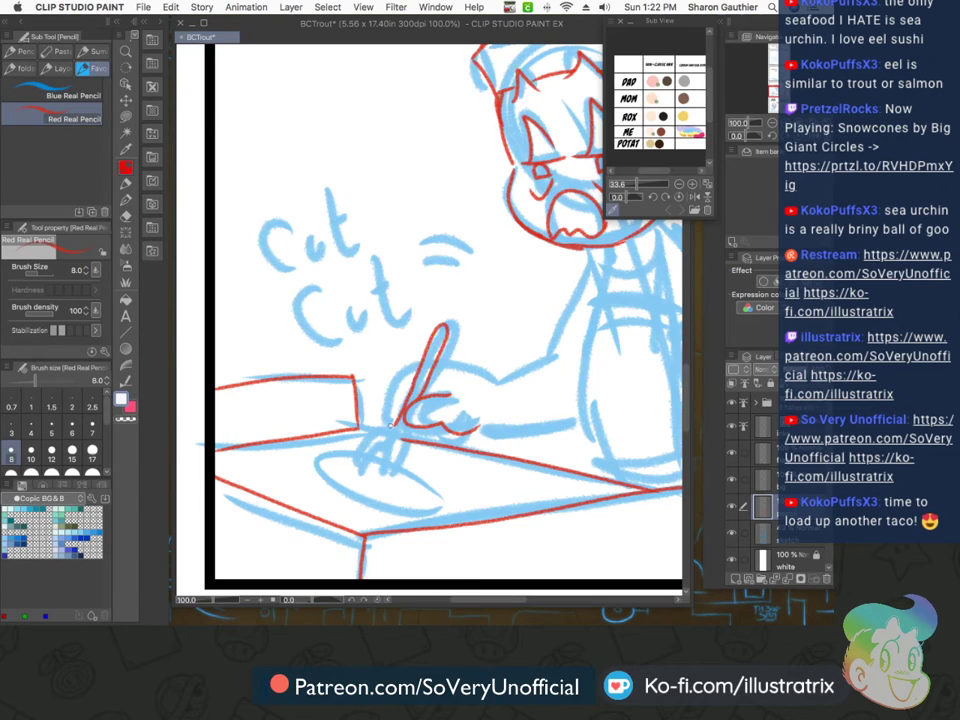
pyautogui.moveTo(409, 441)
pyautogui.mouseDown()
pyautogui.moveTo(400, 467)
pyautogui.moveTo(360, 455)
pyautogui.moveTo(396, 474)
pyautogui.moveTo(355, 459)
pyautogui.moveTo(391, 476)
pyautogui.mouseUp()
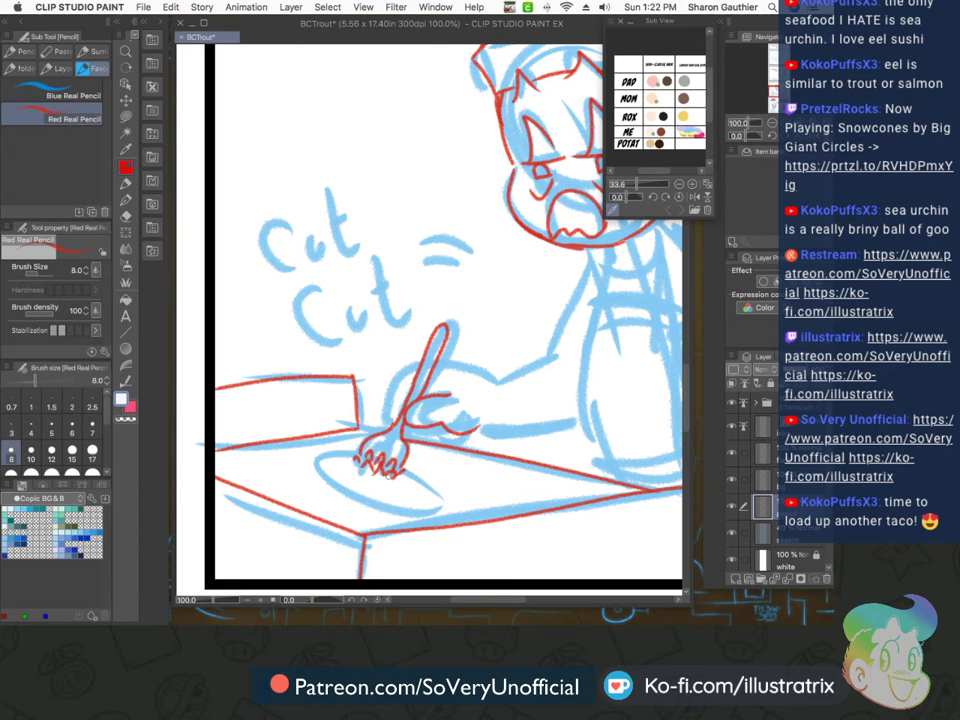
pyautogui.moveTo(418, 362)
pyautogui.mouseDown()
pyautogui.moveTo(388, 409)
pyautogui.moveTo(392, 425)
pyautogui.mouseUp()
pyautogui.press('super+minus')
pyautogui.press('super+minus')
pyautogui.press('super+minus')
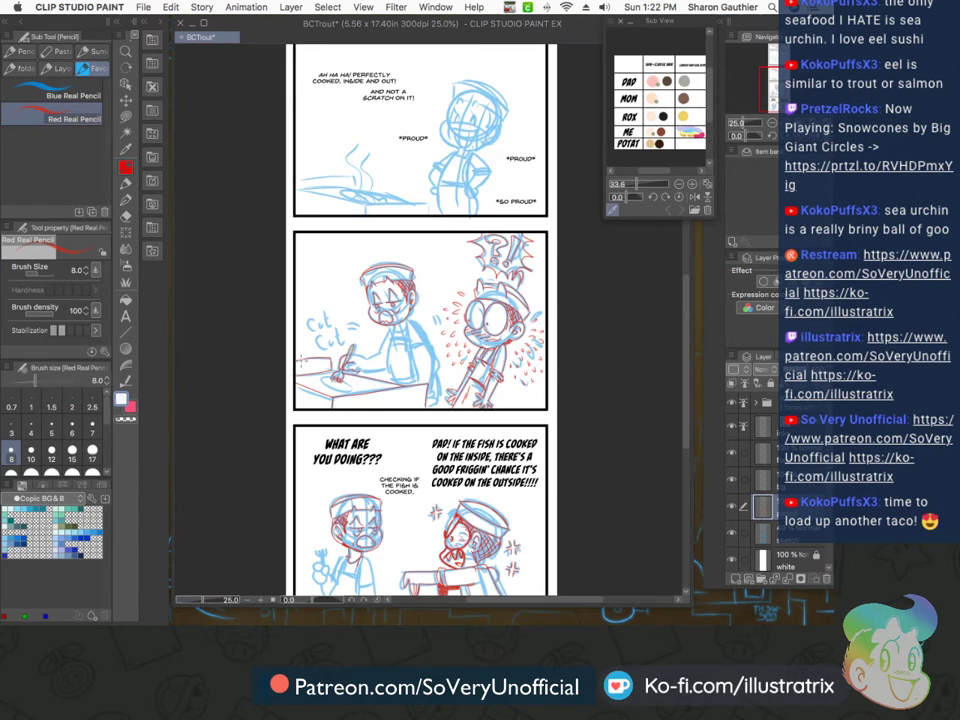
# Draw the left character's near shoulder, short sleeve, arm and torso side in the fourth panel
pyautogui.scroll(7, 313, 477)
pyautogui.moveTo(531, 338)
pyautogui.mouseDown()
pyautogui.moveTo(588, 410)
pyautogui.moveTo(515, 512)
pyautogui.mouseUp()
pyautogui.scroll(-1, 390, 302)
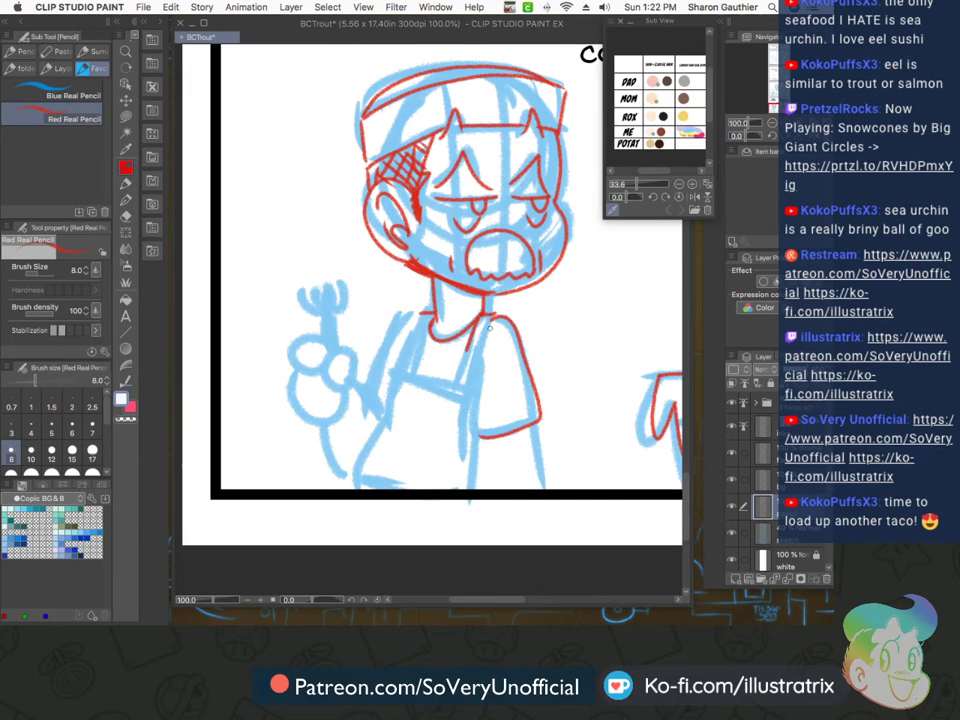
pyautogui.scroll(-4, 343, 306)
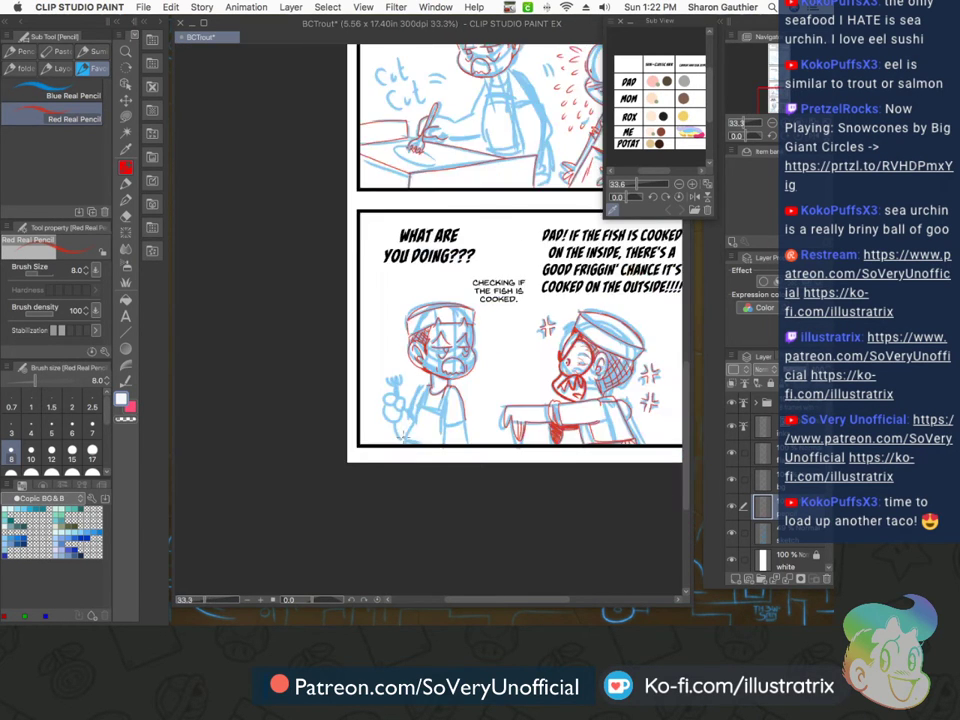
pyautogui.scroll(4, 435, 397)
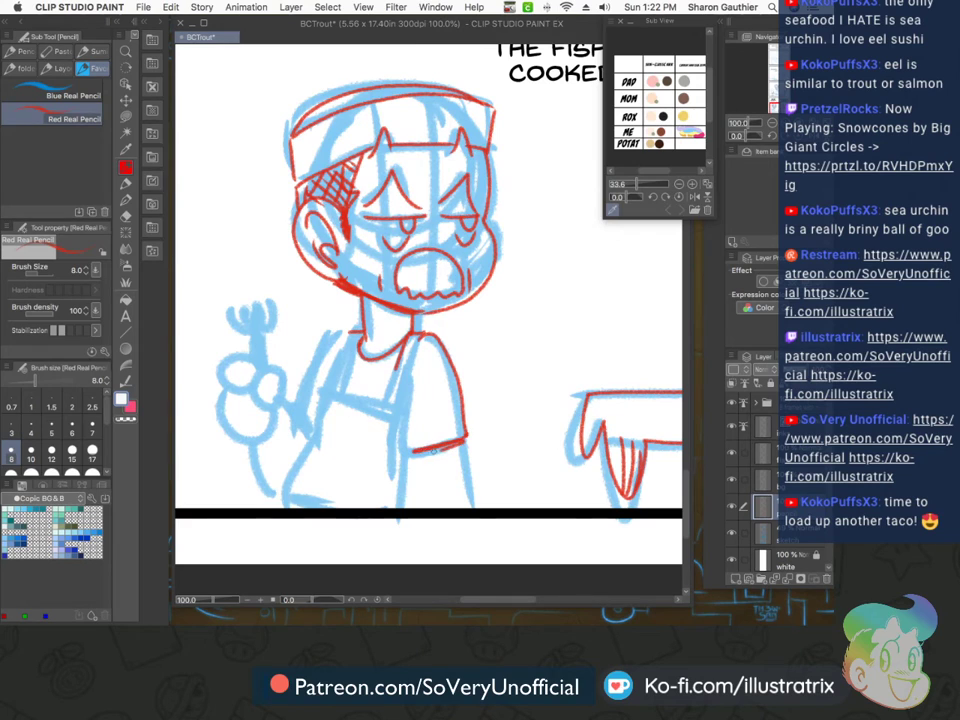
pyautogui.moveTo(411, 342); pyautogui.dragTo(403, 507)
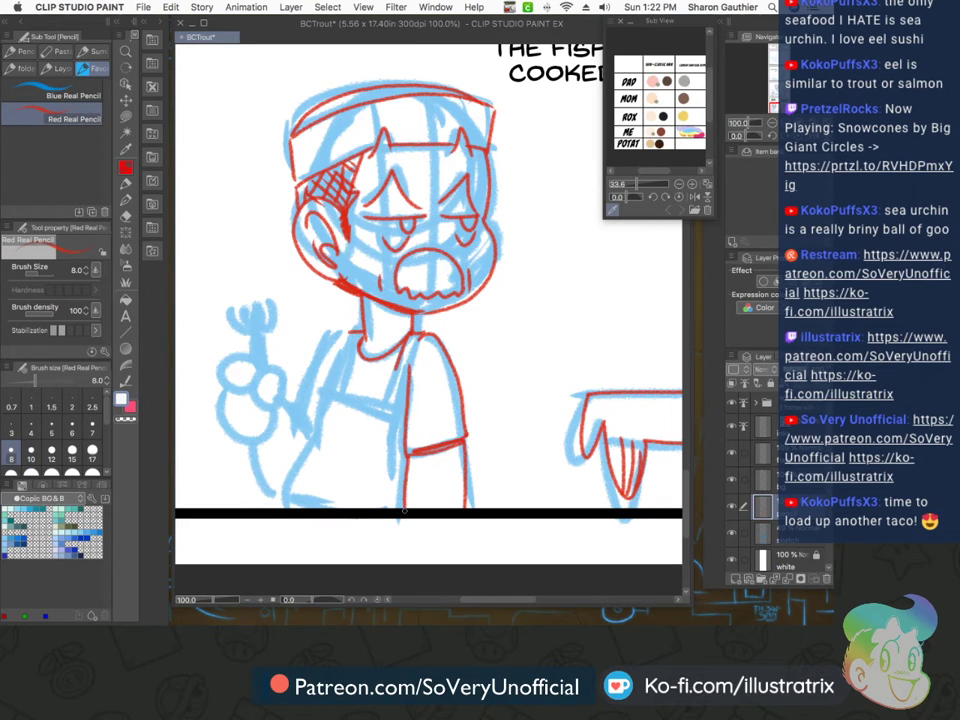
# Draw the left character's apron in the fourth panel, with its upper edge, side, small fold mark and shoulder straps
pyautogui.moveTo(417, 336)
pyautogui.mouseDown()
pyautogui.moveTo(405, 415)
pyautogui.moveTo(328, 394)
pyautogui.mouseUp()
pyautogui.moveTo(328, 394); pyautogui.dragTo(287, 506)
pyautogui.moveTo(364, 452)
pyautogui.mouseDown()
pyautogui.moveTo(340, 445)
pyautogui.moveTo(356, 458)
pyautogui.mouseUp()
pyautogui.moveTo(396, 368); pyautogui.dragTo(386, 397)
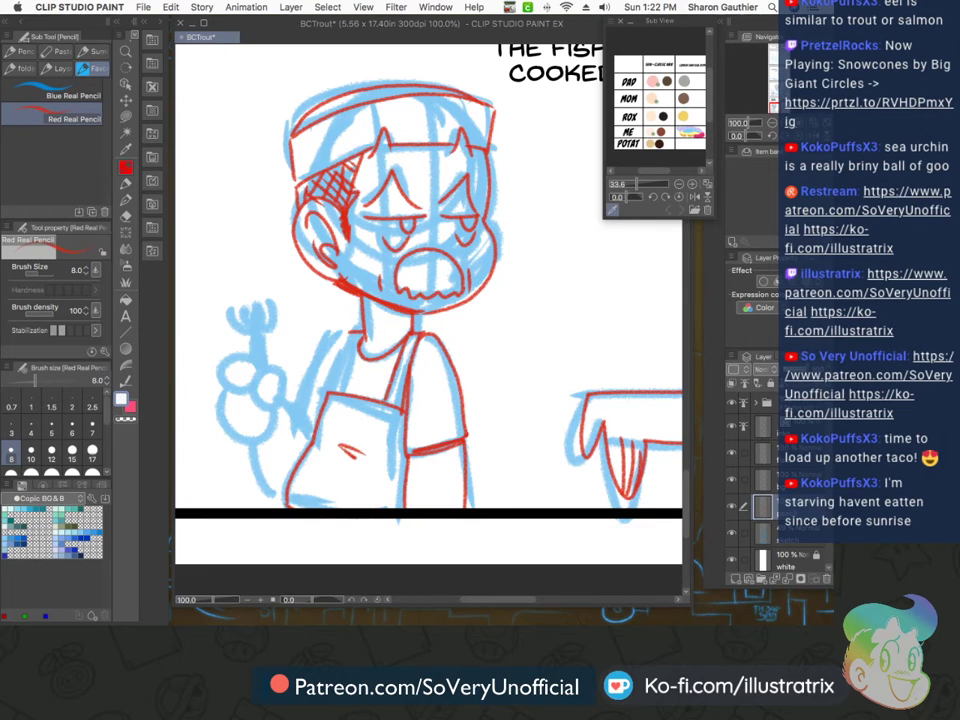
pyautogui.moveTo(353, 331); pyautogui.dragTo(344, 392)
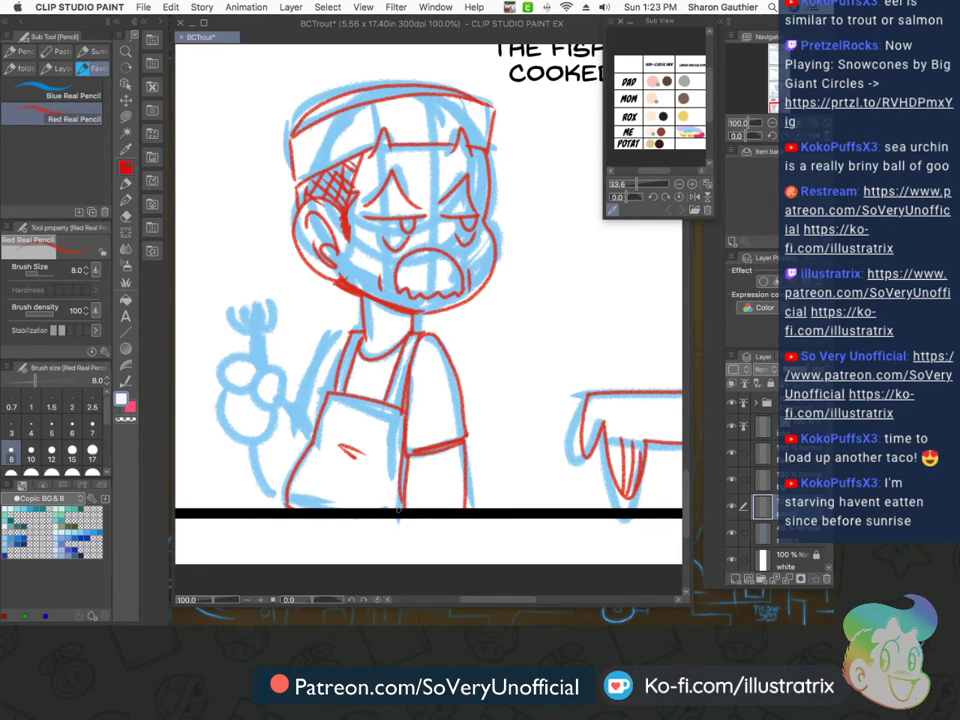
# Draw the left character's raised far arm with its sleeve, forearm and rounded hand in the fourth panel
pyautogui.moveTo(262, 372)
pyautogui.mouseDown()
pyautogui.moveTo(270, 378)
pyautogui.moveTo(275, 368)
pyautogui.moveTo(284, 394)
pyautogui.moveTo(219, 370)
pyautogui.moveTo(222, 420)
pyautogui.moveTo(256, 398)
pyautogui.moveTo(313, 434)
pyautogui.mouseUp()
pyautogui.press('super+z')
pyautogui.moveTo(249, 441); pyautogui.dragTo(286, 503)
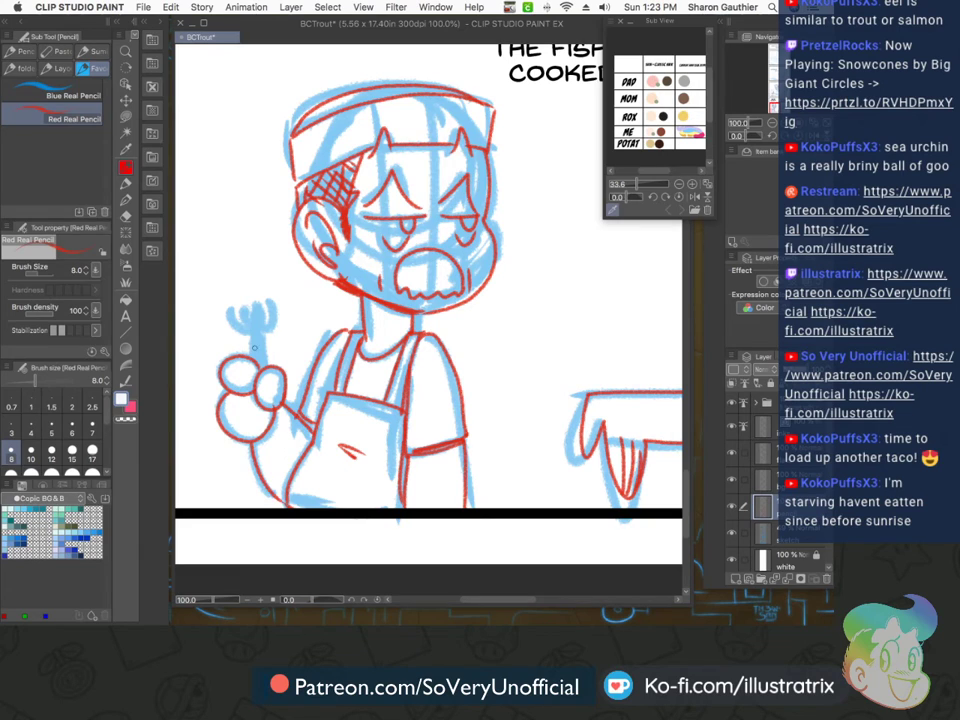
# Draw the fork held in the left character's raised hand in the fourth panel, reworking its tines, and close the palm outline
pyautogui.moveTo(266, 366)
pyautogui.mouseDown()
pyautogui.moveTo(277, 308)
pyautogui.moveTo(246, 318)
pyautogui.moveTo(253, 358)
pyautogui.moveTo(241, 297)
pyautogui.mouseUp()
pyautogui.moveTo(273, 411); pyautogui.dragTo(262, 439)
pyautogui.moveTo(264, 296); pyautogui.dragTo(268, 320)
pyautogui.press('super+z')
pyautogui.press('super+z')
pyautogui.press('super+z')
pyautogui.moveTo(265, 297); pyautogui.dragTo(259, 304)
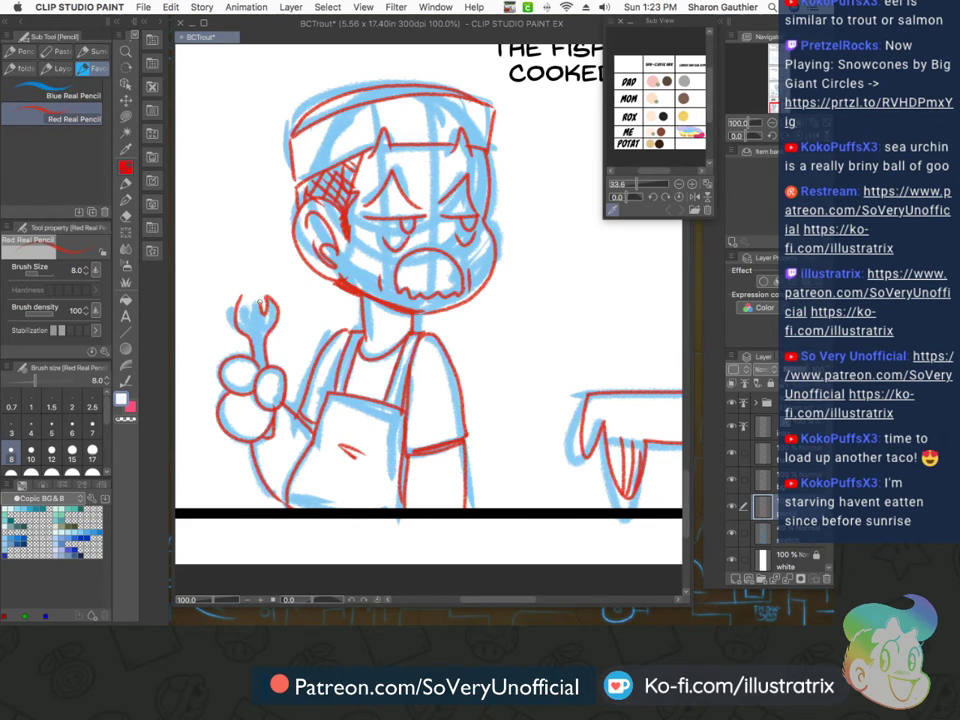
pyautogui.press('super+z')
pyautogui.moveTo(257, 300); pyautogui.dragTo(246, 299)
pyautogui.scroll(-6, 246, 318)
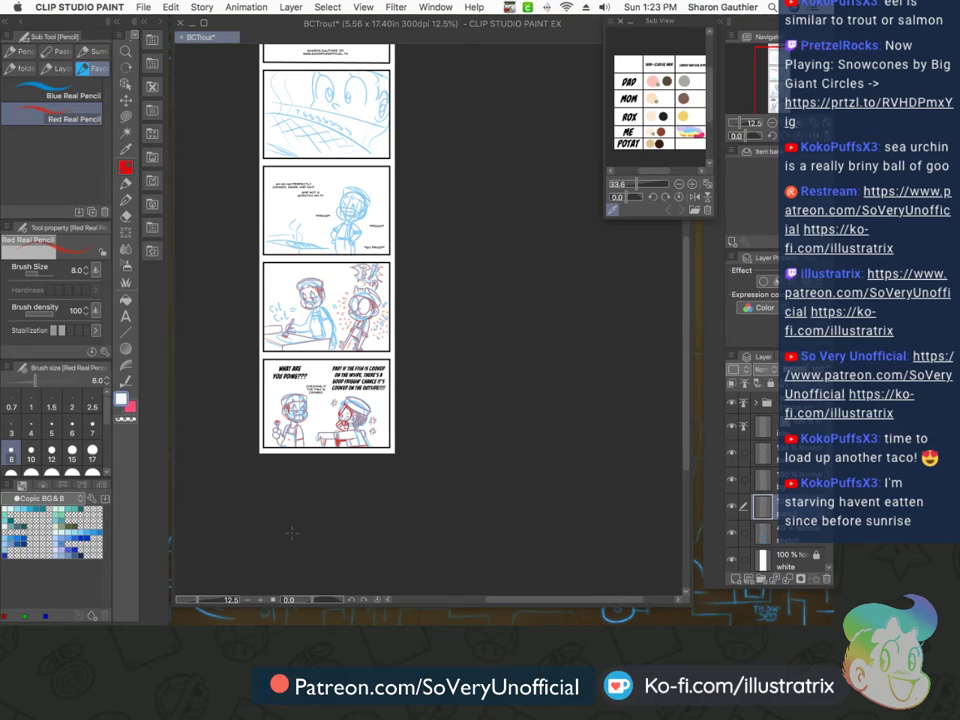
# Draw the left character's near sleeve, torso side, hanging arm and curled hand beside the counter in the third panel
pyautogui.scroll(10, 356, 530)
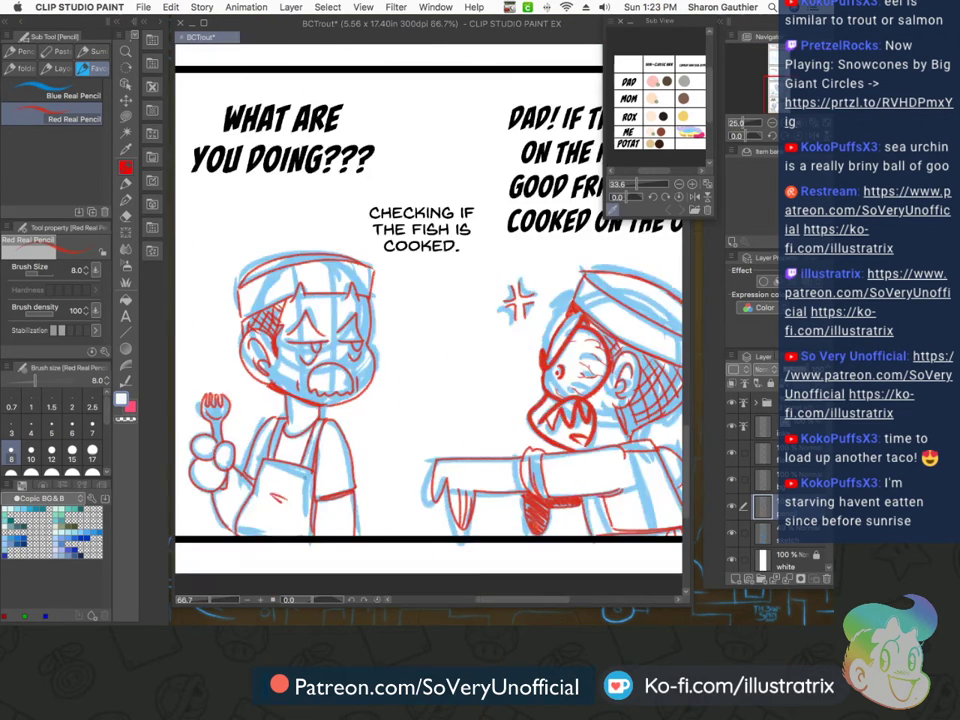
pyautogui.scroll(-5, 356, 530)
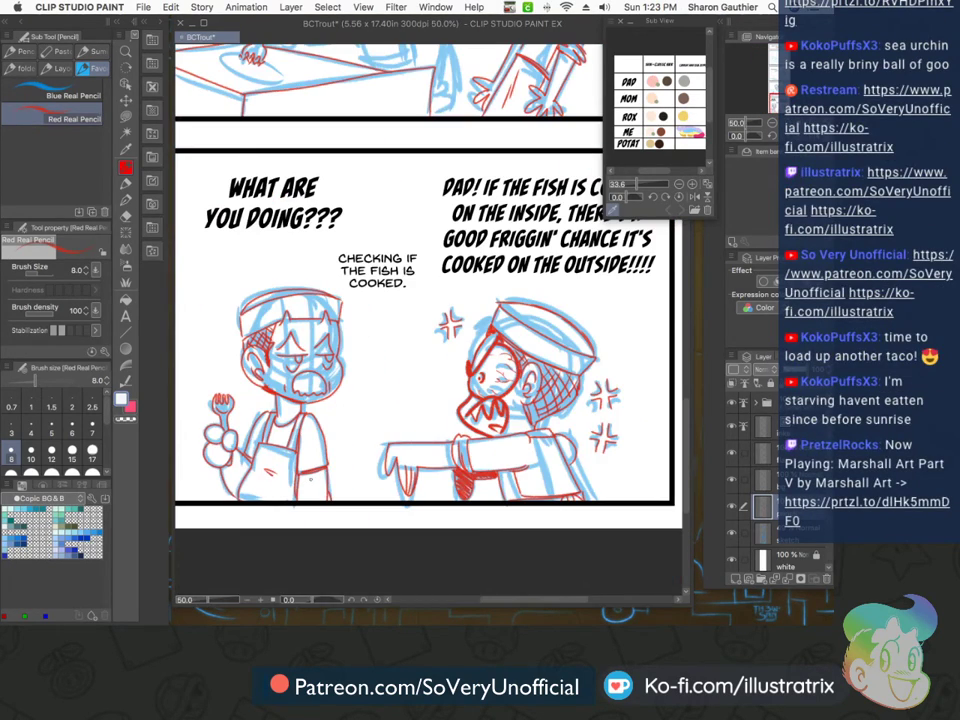
pyautogui.scroll(-2, 305, 480)
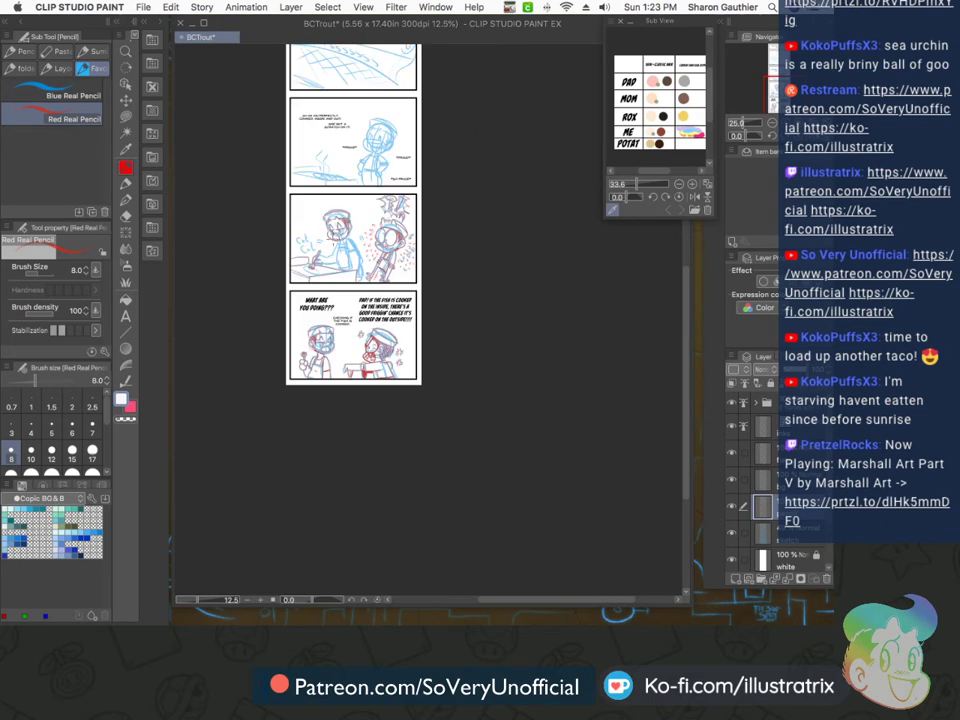
pyautogui.scroll(4, 378, 284)
pyautogui.scroll(1, 378, 284)
pyautogui.moveTo(374, 243)
pyautogui.mouseDown()
pyautogui.moveTo(502, 349)
pyautogui.moveTo(515, 372)
pyautogui.mouseUp()
pyautogui.moveTo(514, 370); pyautogui.dragTo(402, 389)
pyautogui.scroll(-3, 404, 362)
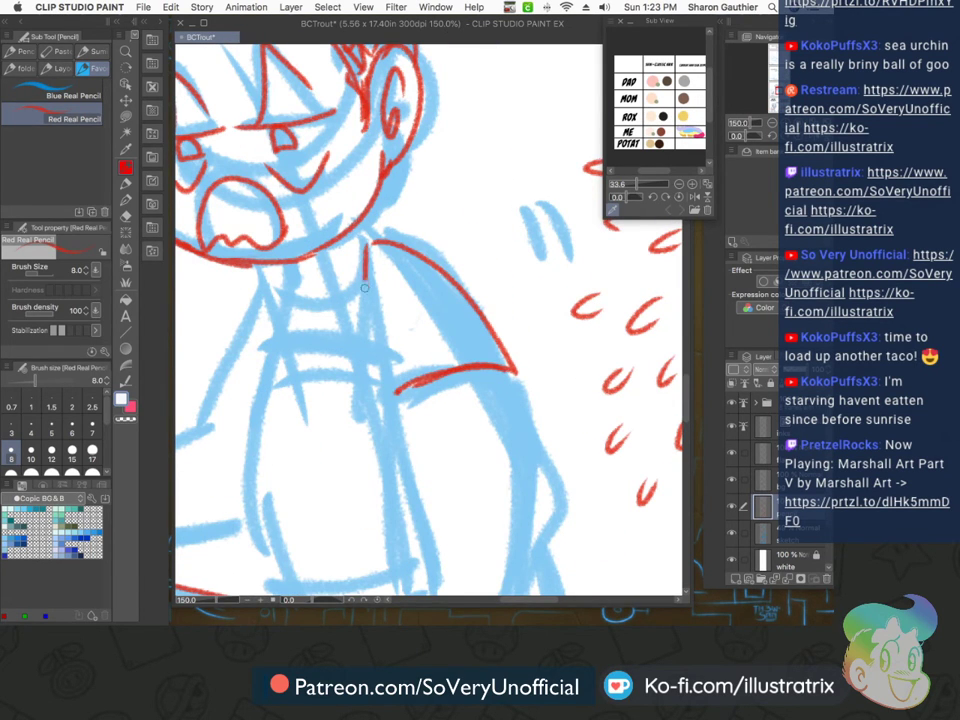
pyautogui.scroll(2, 400, 355)
pyautogui.moveTo(455, 296)
pyautogui.mouseDown()
pyautogui.moveTo(474, 436)
pyautogui.moveTo(468, 478)
pyautogui.moveTo(437, 437)
pyautogui.mouseUp()
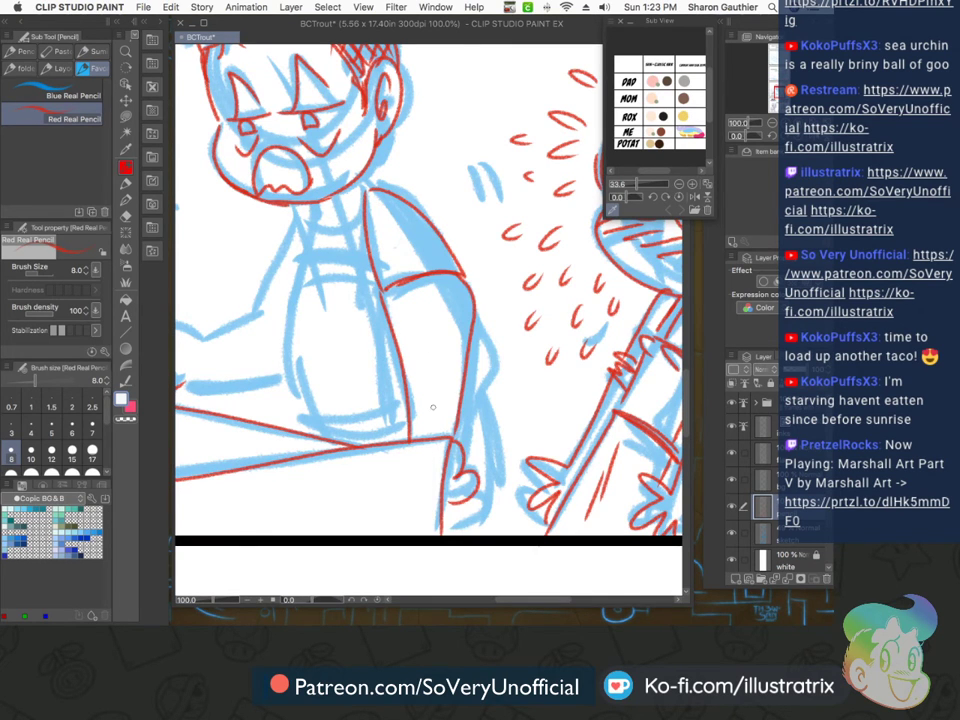
# Draw the left character's apron straps and the straight upper edge of the bib in the third panel
pyautogui.scroll(-3, 430, 320)
pyautogui.scroll(3, 430, 320)
pyautogui.moveTo(360, 380); pyautogui.dragTo(350, 455)
pyautogui.moveTo(414, 367)
pyautogui.mouseDown()
pyautogui.moveTo(419, 449)
pyautogui.moveTo(406, 391)
pyautogui.moveTo(402, 450)
pyautogui.moveTo(350, 457)
pyautogui.mouseUp()
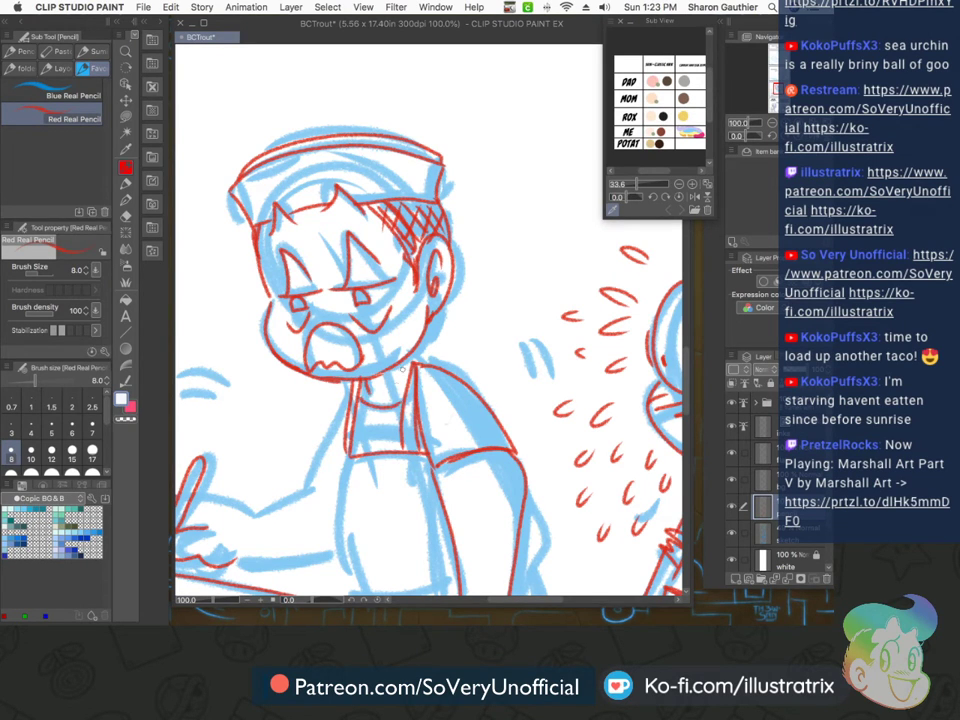
# Draw the curved side and double lower edge of the left character's apron in the third panel
pyautogui.scroll(-3, 290, 300)
pyautogui.scroll(3, 315, 392)
pyautogui.moveTo(319, 343)
pyautogui.mouseDown()
pyautogui.moveTo(345, 486)
pyautogui.moveTo(355, 489)
pyautogui.mouseUp()
pyautogui.moveTo(433, 479); pyautogui.dragTo(335, 487)
pyautogui.moveTo(431, 493); pyautogui.dragTo(344, 500)
# Draw the motion lines behind the left character's shoulder and the remaining outline beside the hanging arm in the third panel
pyautogui.moveTo(485, 469)
pyautogui.mouseDown()
pyautogui.moveTo(475, 479)
pyautogui.moveTo(504, 465)
pyautogui.moveTo(481, 477)
pyautogui.mouseUp()
pyautogui.press('super+z')
pyautogui.moveTo(493, 425)
pyautogui.mouseDown()
pyautogui.moveTo(502, 446)
pyautogui.moveTo(489, 460)
pyautogui.mouseUp()
pyautogui.moveTo(376, 349)
pyautogui.mouseDown()
pyautogui.moveTo(391, 439)
pyautogui.moveTo(438, 514)
pyautogui.mouseUp()
pyautogui.scroll(-3, 365, 390)
pyautogui.scroll(2, 402, 425)
pyautogui.scroll(2, 411, 468)
pyautogui.scroll(-4, 388, 388)
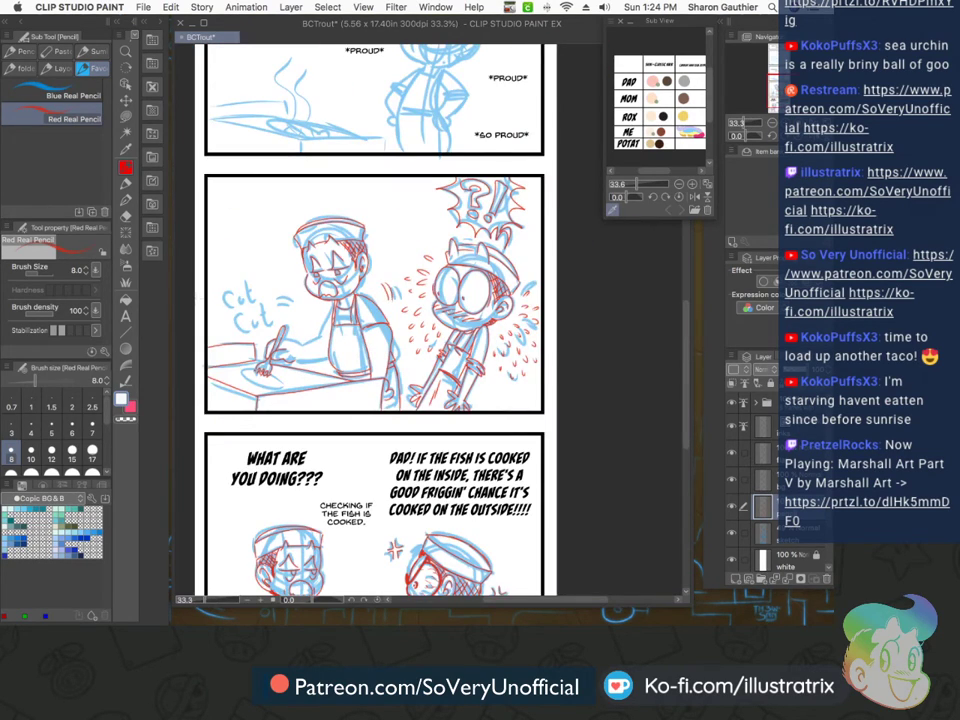
# Draw the left character's far sleeve, bent forearm, back of the hand and small curled fingers around the fork in the third panel
pyautogui.scroll(4, 283, 325)
pyautogui.moveTo(283, 325); pyautogui.dragTo(354, 349)
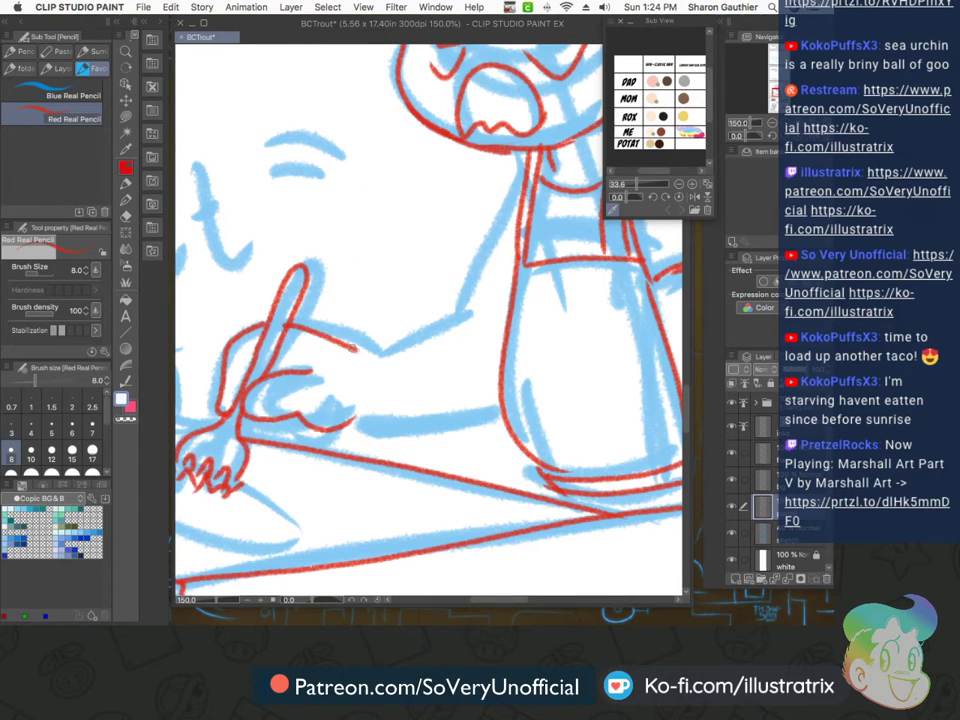
pyautogui.moveTo(526, 165)
pyautogui.mouseDown()
pyautogui.moveTo(499, 198)
pyautogui.moveTo(462, 305)
pyautogui.moveTo(504, 318)
pyautogui.mouseUp()
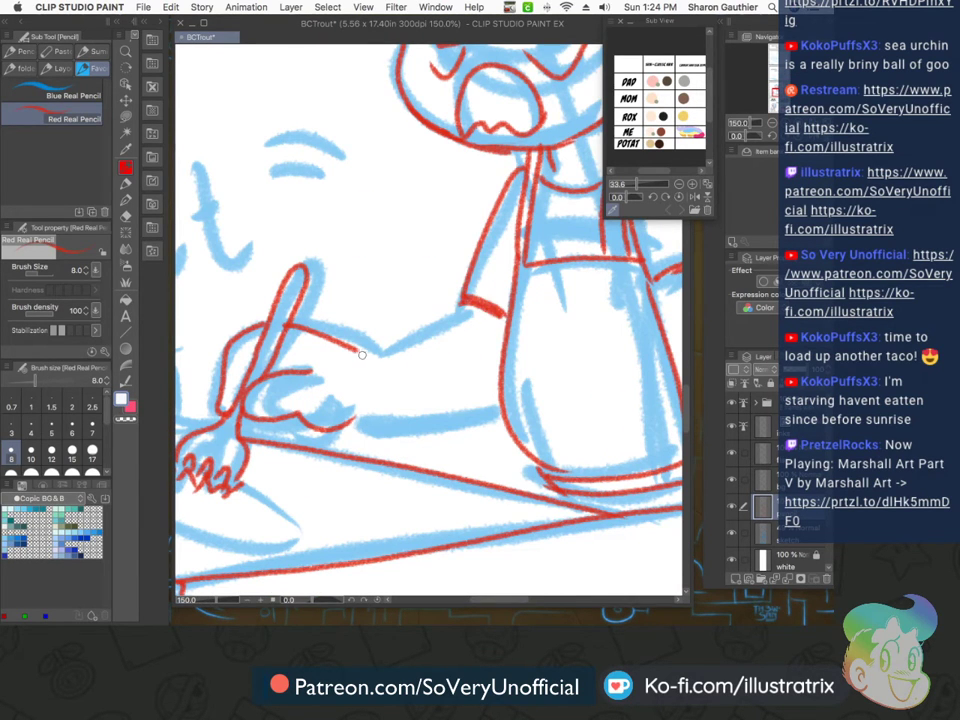
pyautogui.moveTo(364, 354); pyautogui.dragTo(498, 314)
pyautogui.moveTo(350, 423); pyautogui.dragTo(502, 408)
pyautogui.moveTo(244, 417)
pyautogui.mouseDown()
pyautogui.moveTo(277, 441)
pyautogui.moveTo(301, 422)
pyautogui.mouseUp()
pyautogui.moveTo(285, 431)
pyautogui.mouseDown()
pyautogui.moveTo(295, 445)
pyautogui.moveTo(314, 430)
pyautogui.mouseUp()
pyautogui.moveTo(309, 434); pyautogui.dragTo(330, 446)
pyautogui.scroll(-4, 328, 478)
# Outline the trout's pointed body lying on the counter beneath the fork in the third panel
pyautogui.scroll(6, 341, 505)
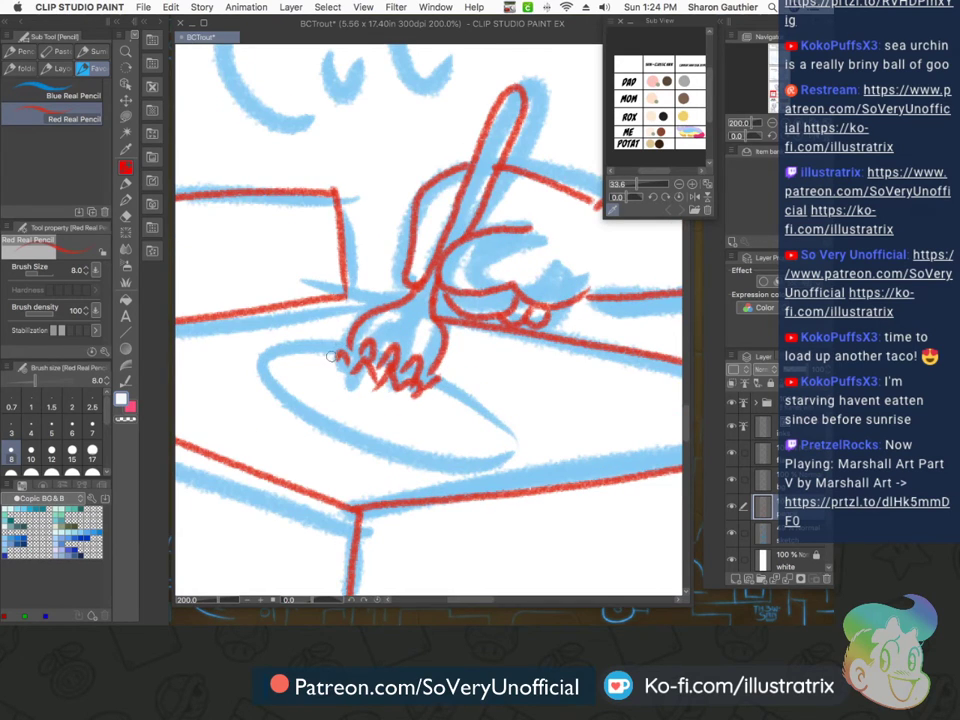
pyautogui.moveTo(338, 341)
pyautogui.mouseDown()
pyautogui.moveTo(241, 357)
pyautogui.moveTo(351, 437)
pyautogui.moveTo(508, 483)
pyautogui.mouseUp()
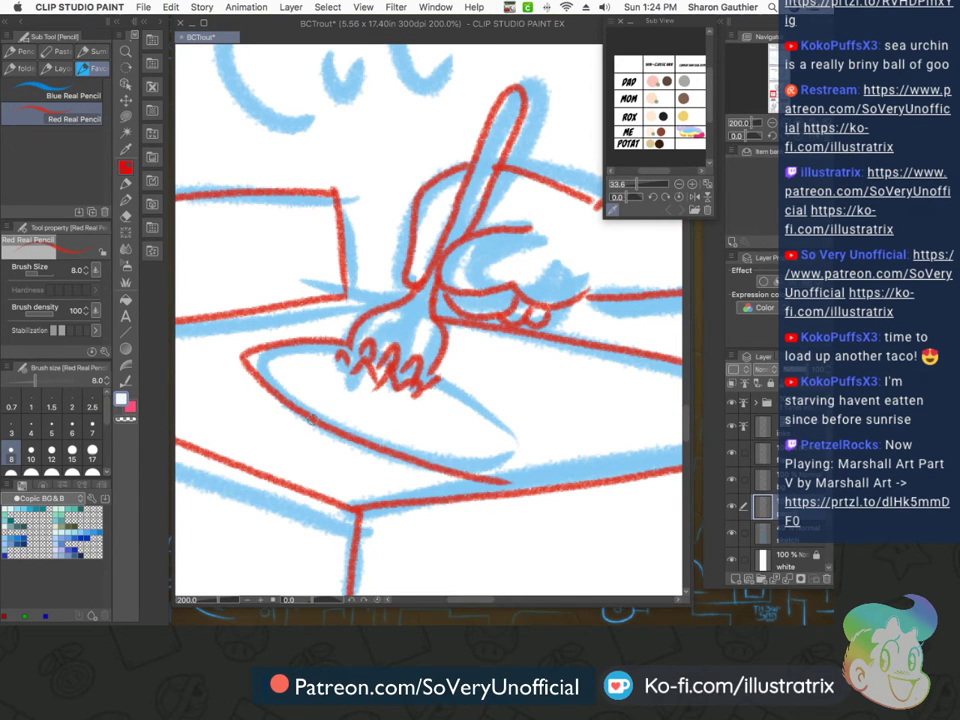
pyautogui.moveTo(320, 424); pyautogui.dragTo(377, 434)
pyautogui.moveTo(279, 347); pyautogui.dragTo(371, 420)
# Cross-hatch the trout's body with diagonal lines and add a small detail on its head in the third panel
pyautogui.moveTo(355, 385); pyautogui.dragTo(390, 440)
pyautogui.moveTo(375, 395)
pyautogui.mouseDown()
pyautogui.moveTo(405, 440)
pyautogui.moveTo(426, 445)
pyautogui.mouseUp()
pyautogui.moveTo(451, 392)
pyautogui.mouseDown()
pyautogui.moveTo(501, 446)
pyautogui.moveTo(431, 397)
pyautogui.moveTo(467, 453)
pyautogui.mouseUp()
pyautogui.moveTo(456, 406)
pyautogui.mouseDown()
pyautogui.moveTo(489, 455)
pyautogui.moveTo(500, 434)
pyautogui.moveTo(458, 456)
pyautogui.mouseUp()
pyautogui.moveTo(482, 425); pyautogui.dragTo(433, 437)
pyautogui.moveTo(460, 410); pyautogui.dragTo(400, 419)
pyautogui.moveTo(432, 394); pyautogui.dragTo(365, 400)
pyautogui.moveTo(341, 372); pyautogui.dragTo(311, 378)
# Draw the trout's forked tail at the end of its body in the third panel
pyautogui.moveTo(519, 454); pyautogui.dragTo(595, 470)
pyautogui.moveTo(506, 484); pyautogui.dragTo(505, 498)
pyautogui.moveTo(520, 450); pyautogui.dragTo(565, 468)
pyautogui.moveTo(502, 488); pyautogui.dragTo(543, 480)
pyautogui.scroll(-3, 318, 400)
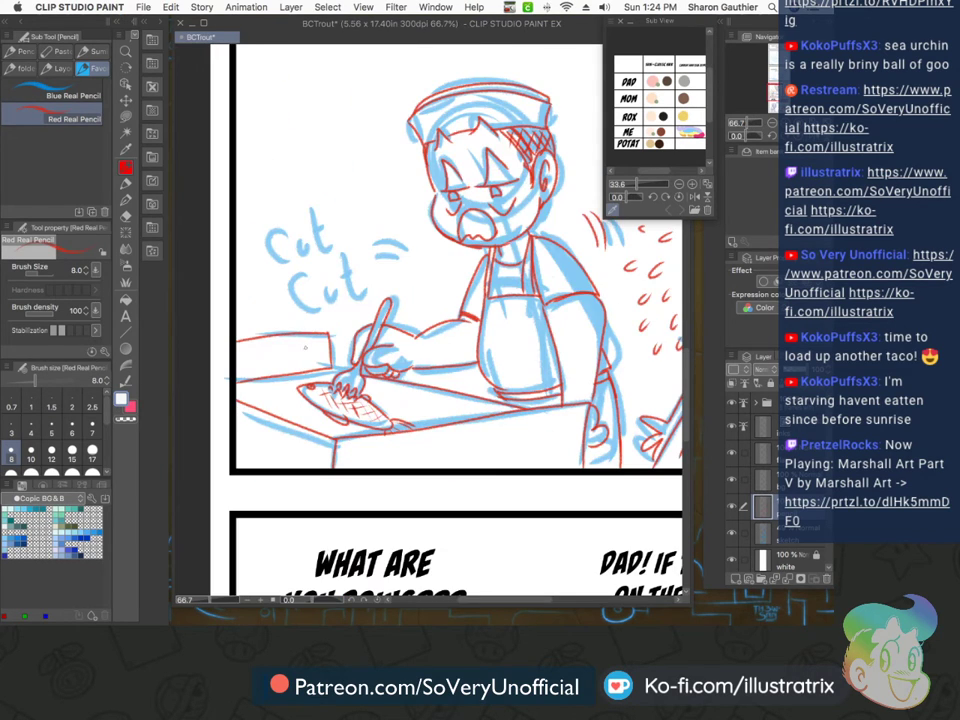
# Draw two wavy steam lines rising around the trout and the motion arcs above the fork hand in the third panel
pyautogui.moveTo(390, 402)
pyautogui.mouseDown()
pyautogui.moveTo(403, 353)
pyautogui.moveTo(399, 281)
pyautogui.mouseUp()
pyautogui.moveTo(298, 371)
pyautogui.mouseDown()
pyautogui.moveTo(250, 308)
pyautogui.moveTo(247, 202)
pyautogui.mouseUp()
pyautogui.moveTo(378, 268); pyautogui.dragTo(400, 262)
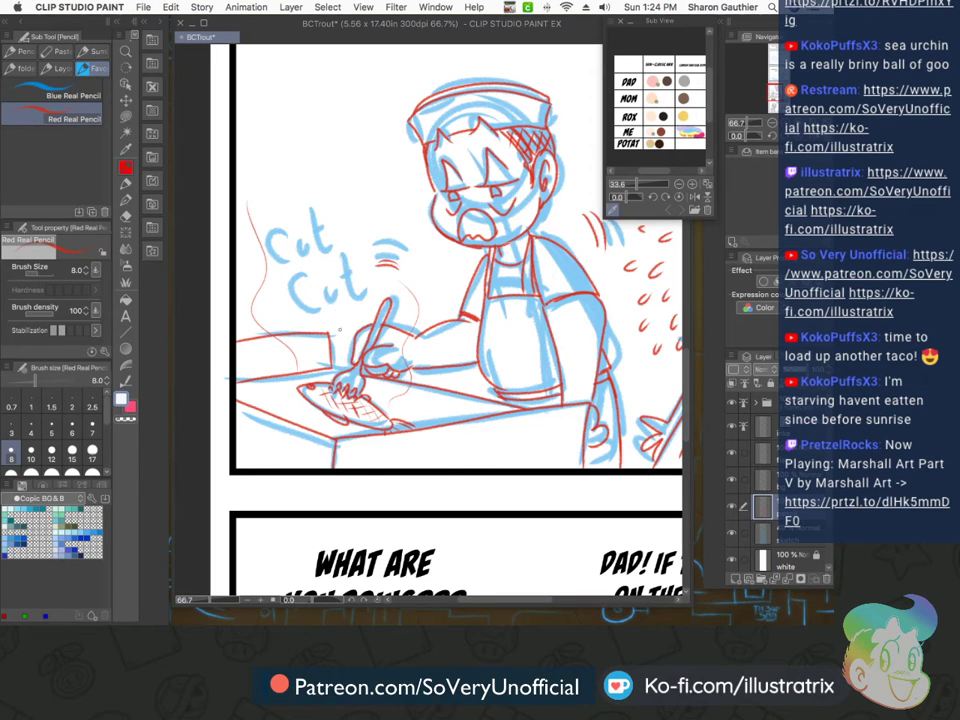
# Letter the "Cut Cut" sound effect with small motion marks beside the fork in the third panel, and save the file
pyautogui.moveTo(292, 232)
pyautogui.mouseDown()
pyautogui.moveTo(284, 250)
pyautogui.moveTo(312, 245)
pyautogui.mouseUp()
pyautogui.moveTo(302, 234)
pyautogui.mouseDown()
pyautogui.moveTo(317, 231)
pyautogui.moveTo(313, 291)
pyautogui.moveTo(339, 290)
pyautogui.mouseUp()
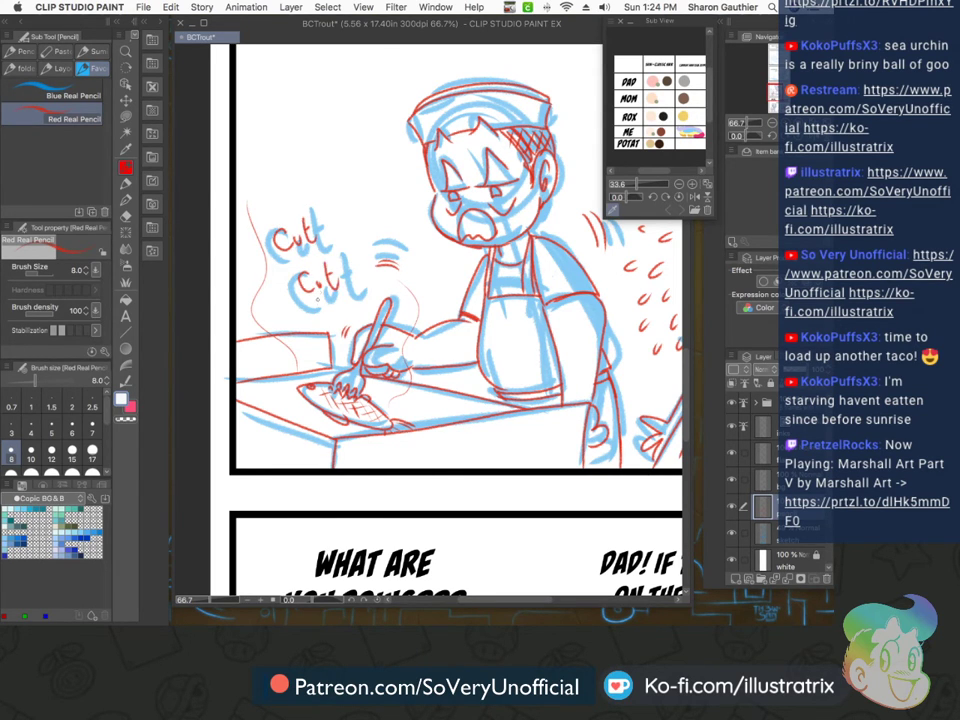
pyautogui.scroll(-3, 316, 311)
pyautogui.press('super+s')
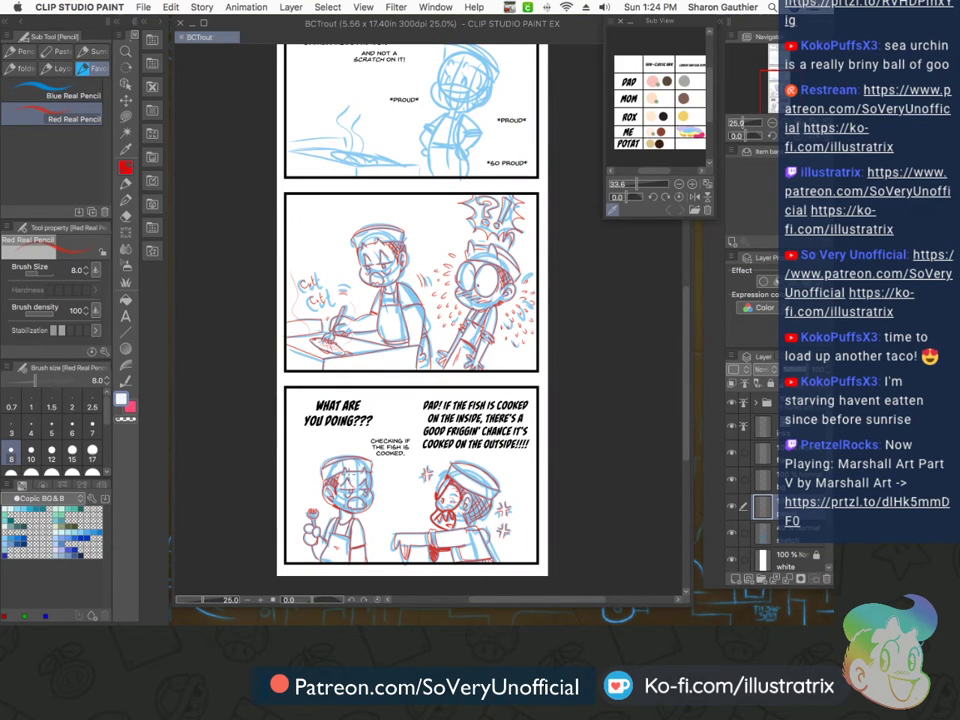
# Draw the grill's top edges, corner and raised back, plus two wavy steam lines rising from it, in the second panel
pyautogui.moveTo(686, 414); pyautogui.dragTo(686, 336)
pyautogui.scroll(2, 309, 397)
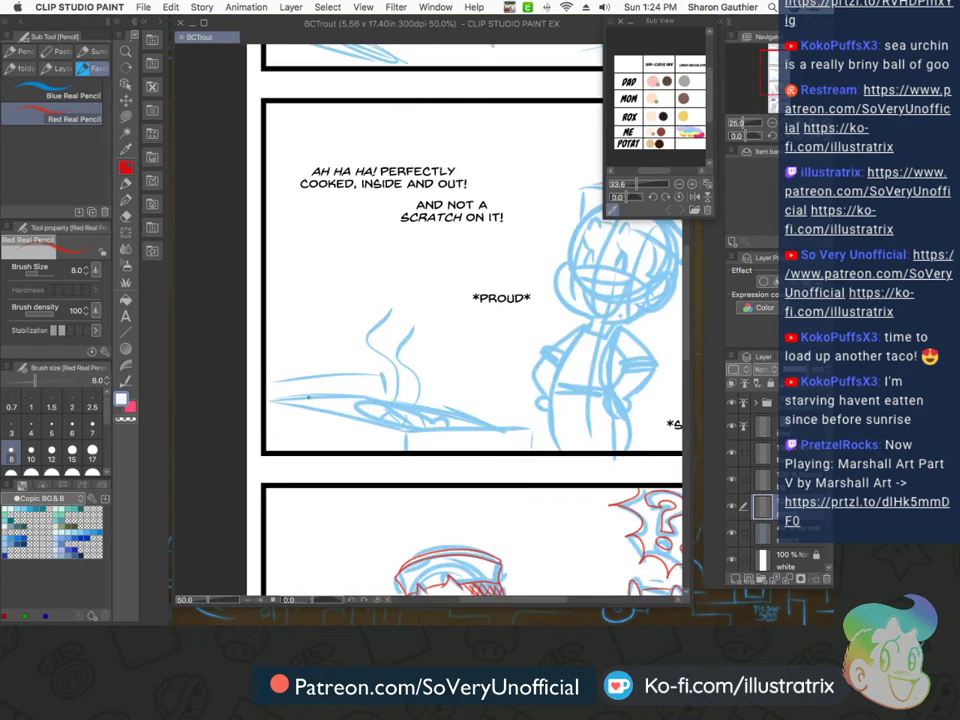
pyautogui.scroll(1, 309, 397)
pyautogui.moveTo(440, 449)
pyautogui.mouseDown()
pyautogui.moveTo(338, 421)
pyautogui.moveTo(440, 449)
pyautogui.mouseUp()
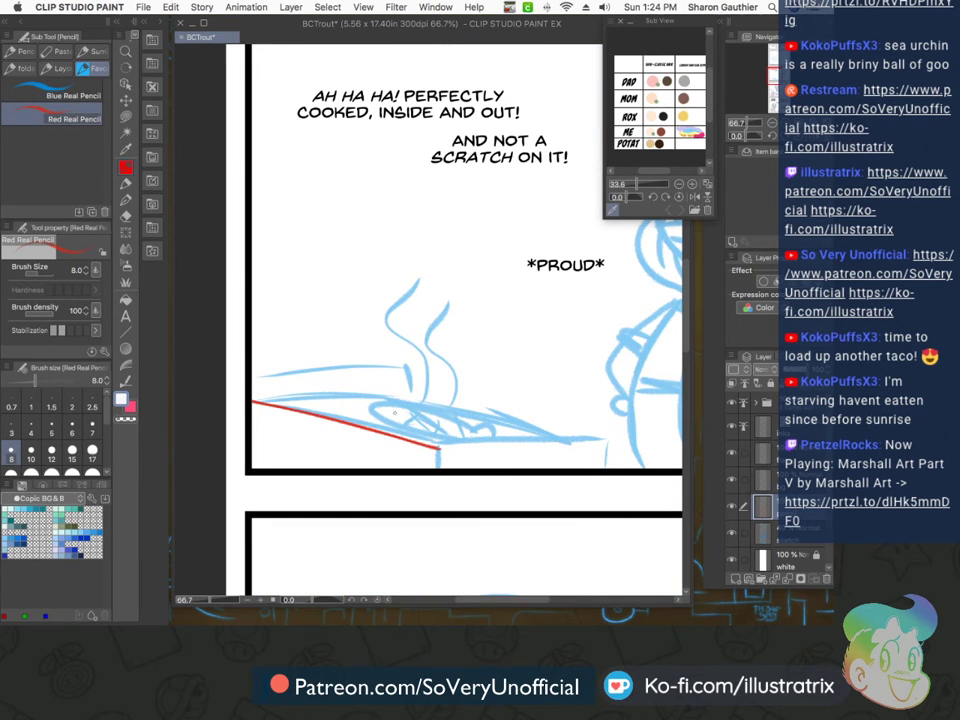
pyautogui.scroll(-5, 340, 325)
pyautogui.scroll(3, 331, 434)
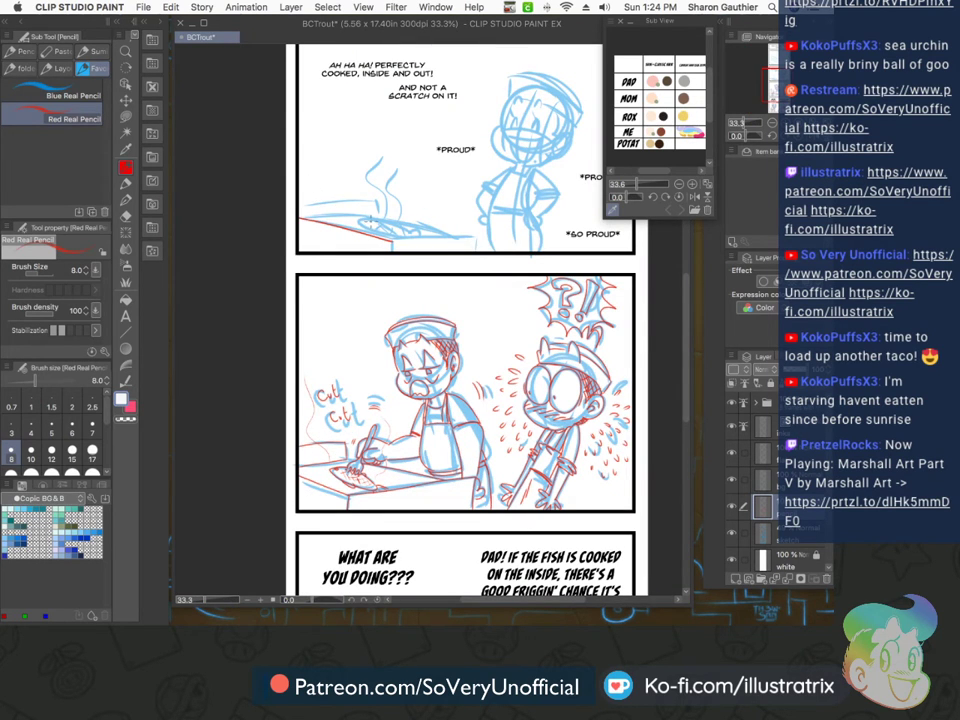
pyautogui.scroll(2, 367, 223)
pyautogui.moveTo(410, 255)
pyautogui.mouseDown()
pyautogui.moveTo(446, 252)
pyautogui.moveTo(580, 279)
pyautogui.mouseUp()
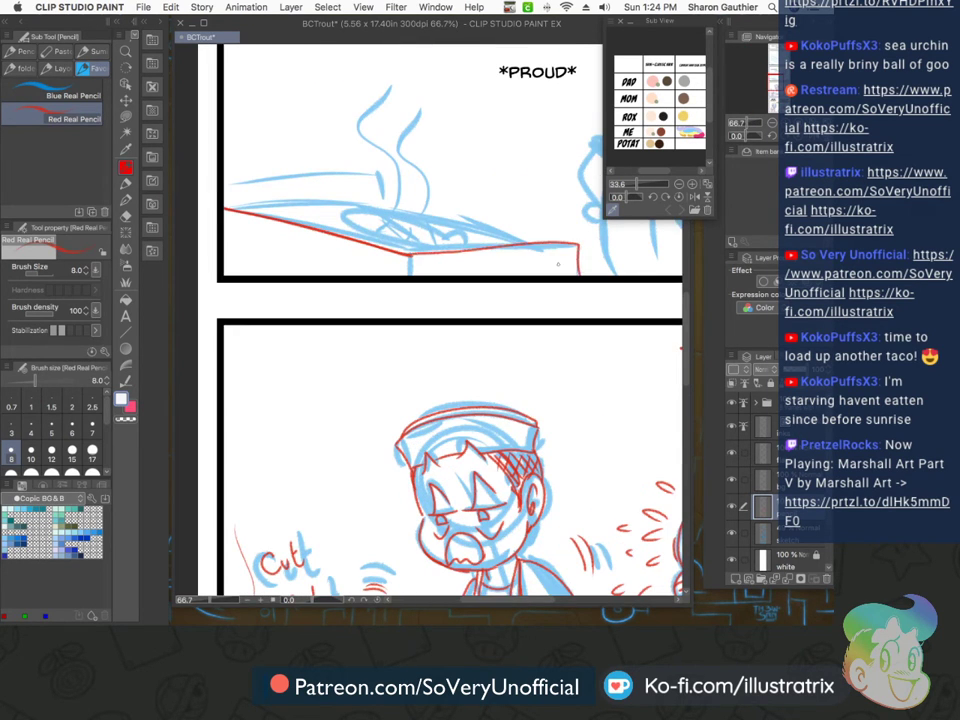
pyautogui.moveTo(490, 237)
pyautogui.mouseDown()
pyautogui.moveTo(385, 198)
pyautogui.moveTo(222, 204)
pyautogui.mouseUp()
pyautogui.moveTo(378, 197)
pyautogui.mouseDown()
pyautogui.moveTo(376, 170)
pyautogui.moveTo(208, 175)
pyautogui.moveTo(362, 110)
pyautogui.moveTo(352, 50)
pyautogui.mouseUp()
pyautogui.moveTo(410, 195); pyautogui.dragTo(418, 45)
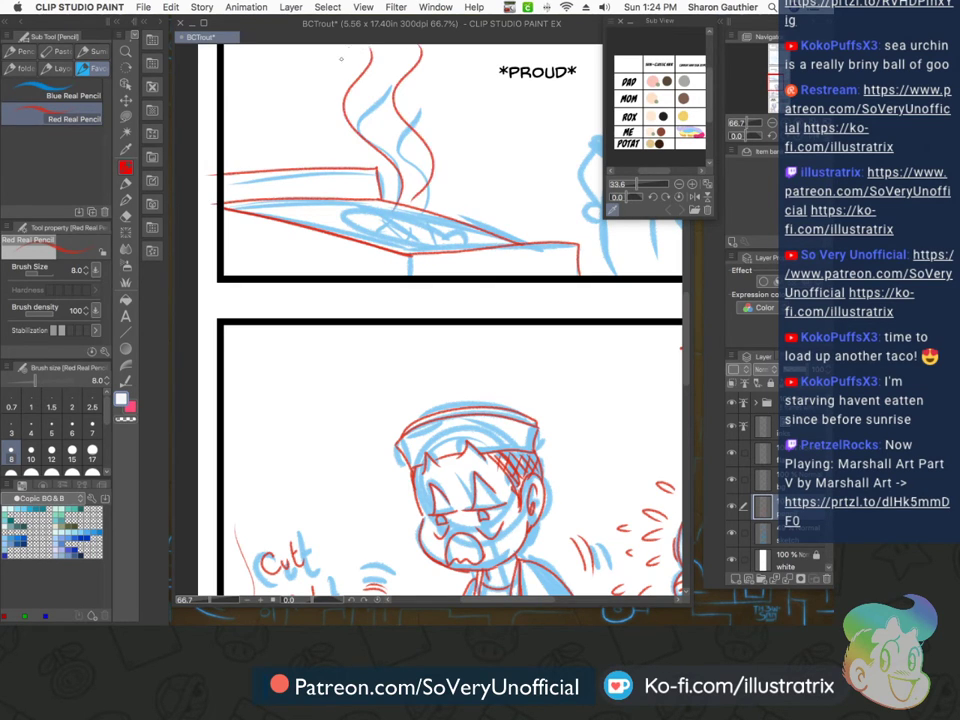
# Draw the trout lying on the grill in the second panel, with a cross-hatched body and a small tail
pyautogui.moveTo(433, 230)
pyautogui.mouseDown()
pyautogui.moveTo(345, 212)
pyautogui.moveTo(446, 240)
pyautogui.mouseUp()
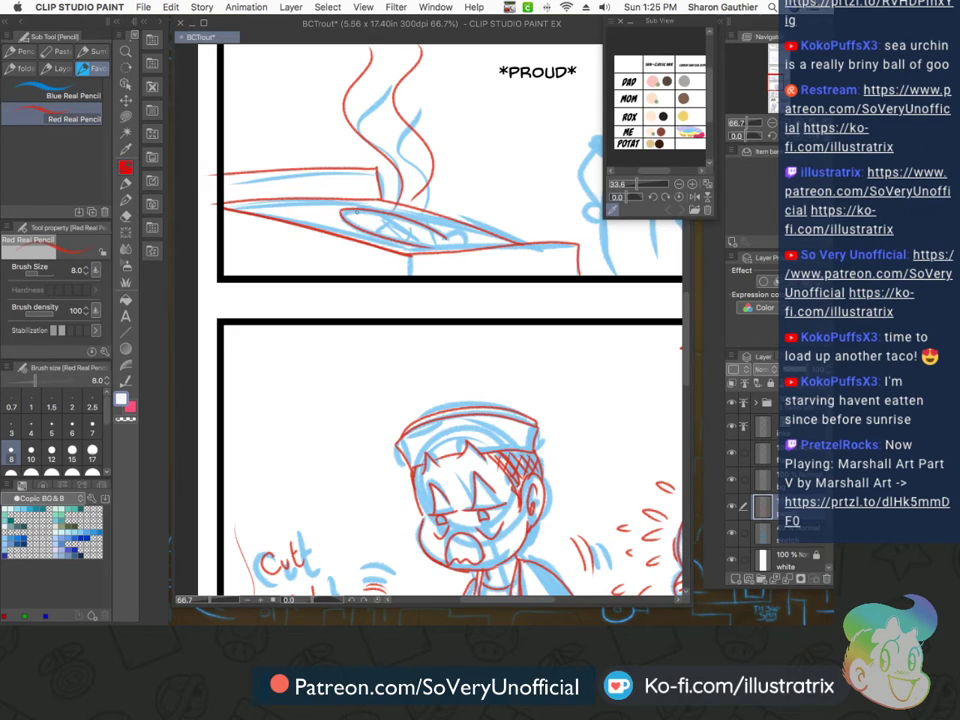
pyautogui.moveTo(390, 217); pyautogui.dragTo(374, 236)
pyautogui.moveTo(403, 218)
pyautogui.mouseDown()
pyautogui.moveTo(384, 239)
pyautogui.moveTo(398, 242)
pyautogui.mouseUp()
pyautogui.moveTo(426, 222); pyautogui.dragTo(413, 244)
pyautogui.moveTo(441, 237); pyautogui.dragTo(395, 232)
pyautogui.moveTo(416, 230); pyautogui.dragTo(382, 226)
pyautogui.moveTo(410, 224); pyautogui.dragTo(374, 217)
pyautogui.moveTo(445, 237); pyautogui.dragTo(477, 240)
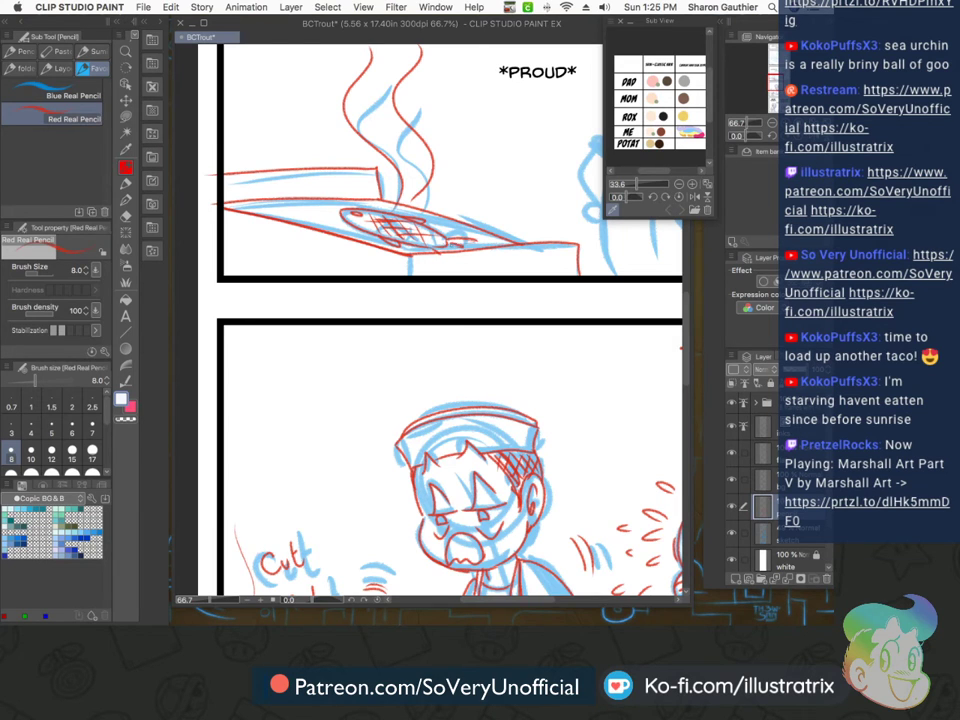
pyautogui.scroll(-3, 315, 395)
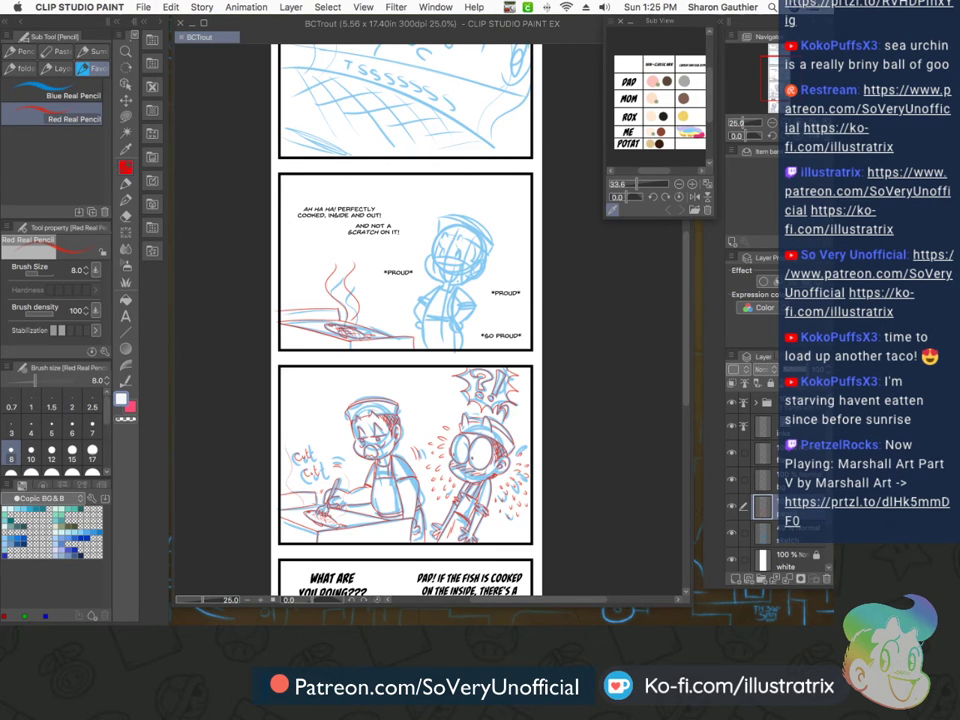
# Draw the proud character's face contour and wide open smiling mouth with a tongue mark and chin dot in the second panel
pyautogui.scroll(4, 306, 331)
pyautogui.scroll(-4, 267, 235)
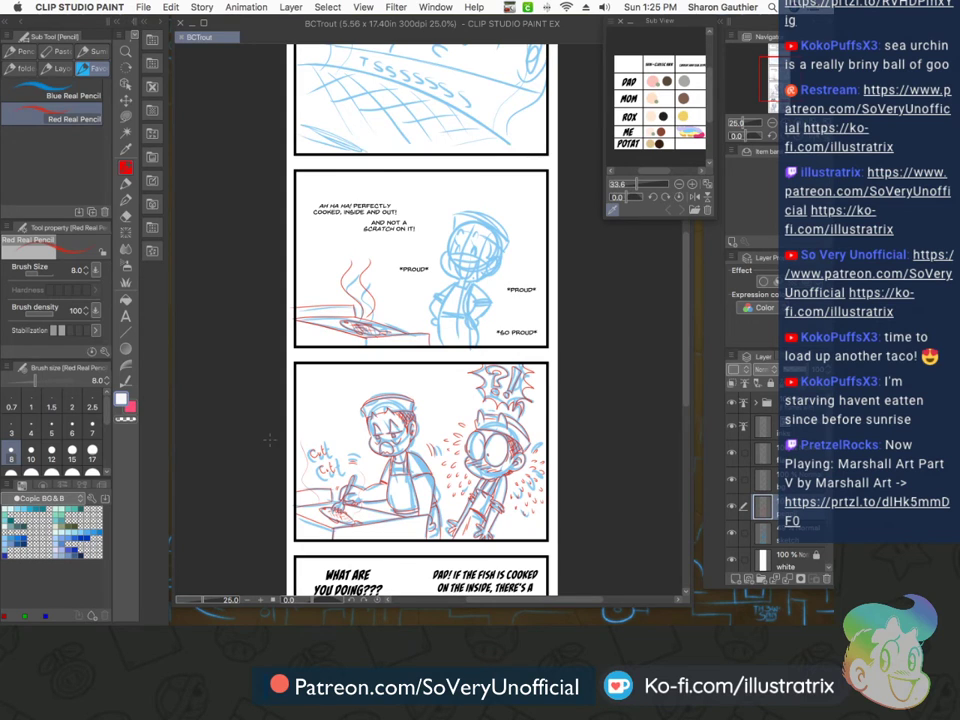
pyautogui.scroll(5, 497, 218)
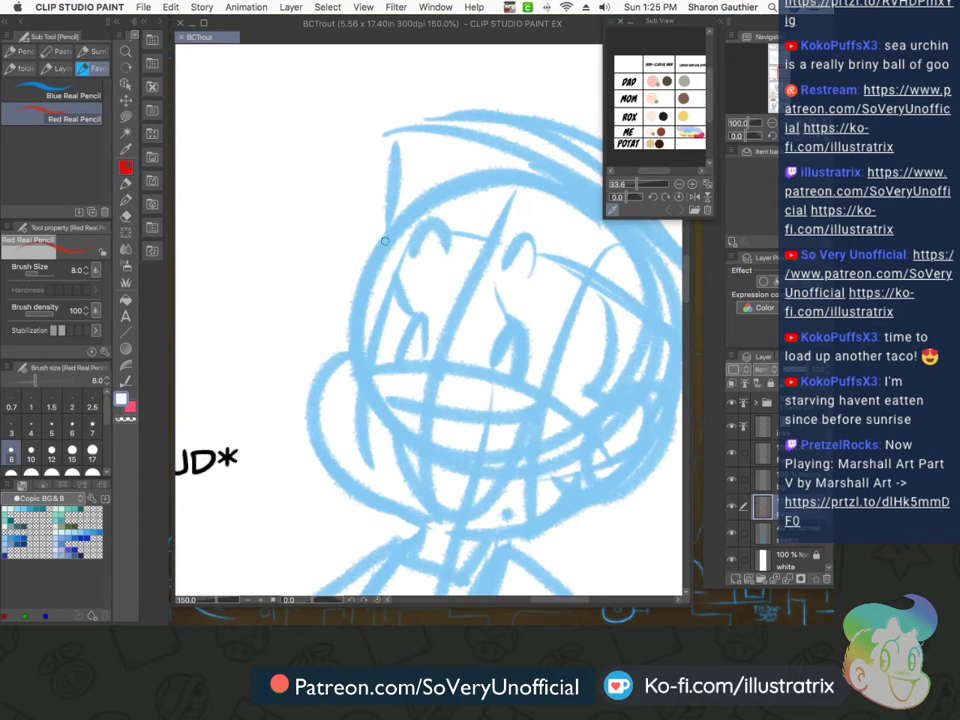
pyautogui.moveTo(389, 236)
pyautogui.mouseDown()
pyautogui.moveTo(348, 352)
pyautogui.moveTo(425, 520)
pyautogui.mouseUp()
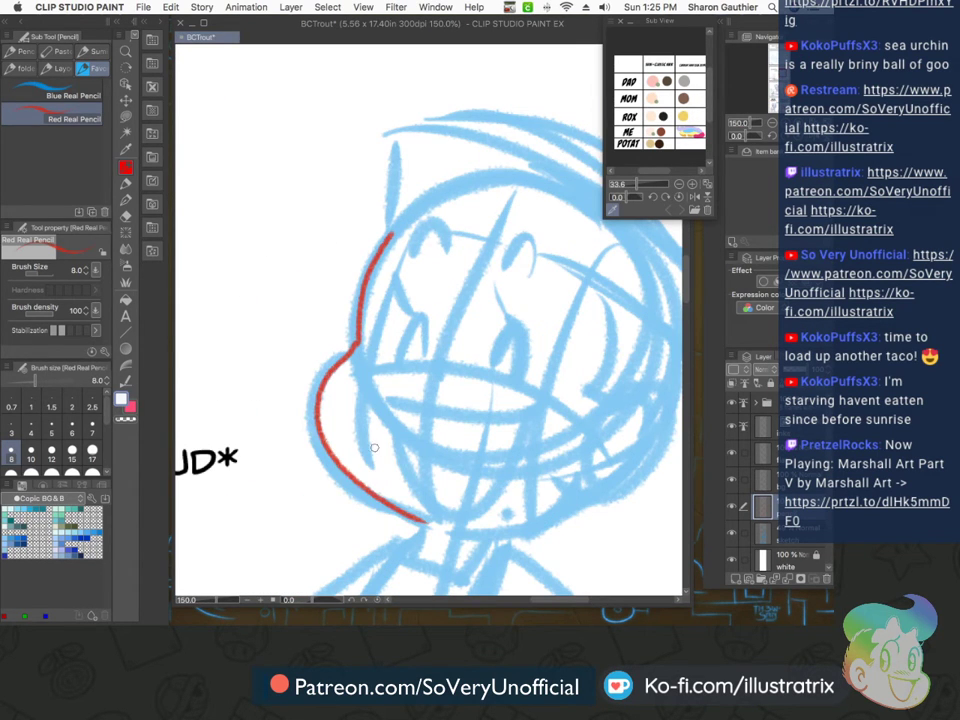
pyautogui.moveTo(392, 396)
pyautogui.mouseDown()
pyautogui.moveTo(446, 407)
pyautogui.moveTo(540, 398)
pyautogui.mouseUp()
pyautogui.moveTo(530, 392); pyautogui.dragTo(551, 406)
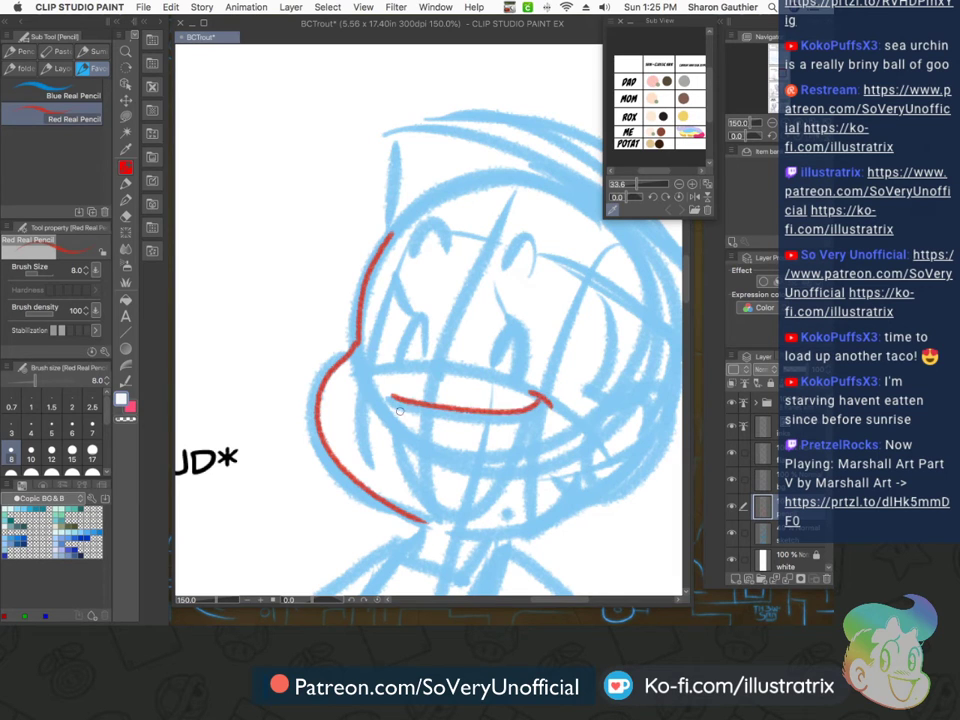
pyautogui.moveTo(397, 401)
pyautogui.mouseDown()
pyautogui.moveTo(526, 466)
pyautogui.moveTo(543, 404)
pyautogui.mouseUp()
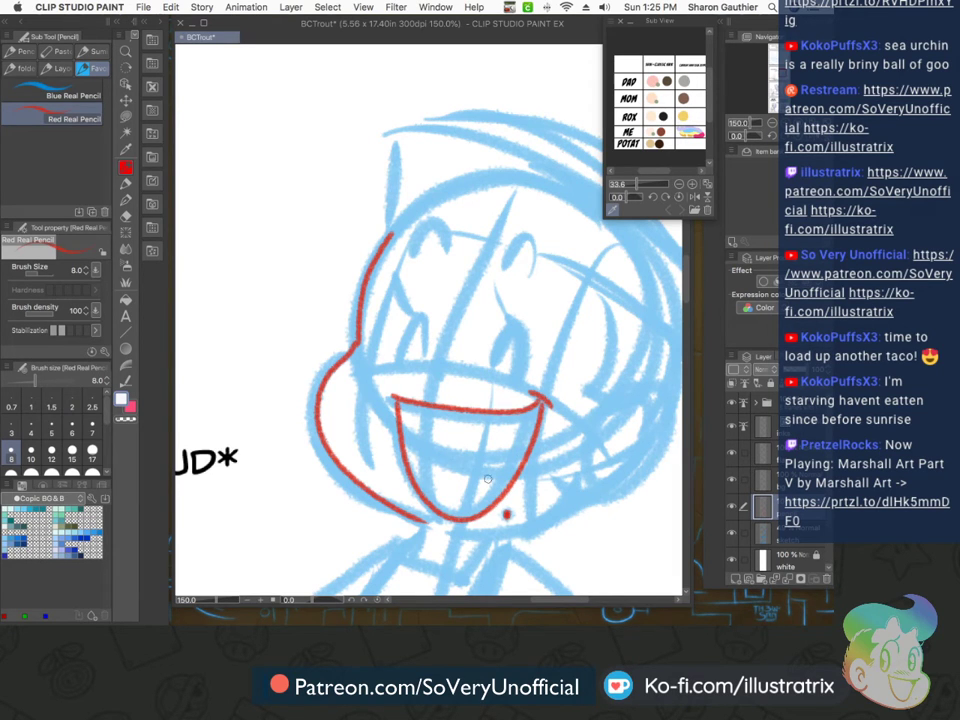
pyautogui.moveTo(473, 477); pyautogui.dragTo(475, 486)
# Draw the proud character's two narrow oval eyes, each with a lash line above, in the second panel
pyautogui.scroll(-2, 362, 394)
pyautogui.scroll(3, 400, 361)
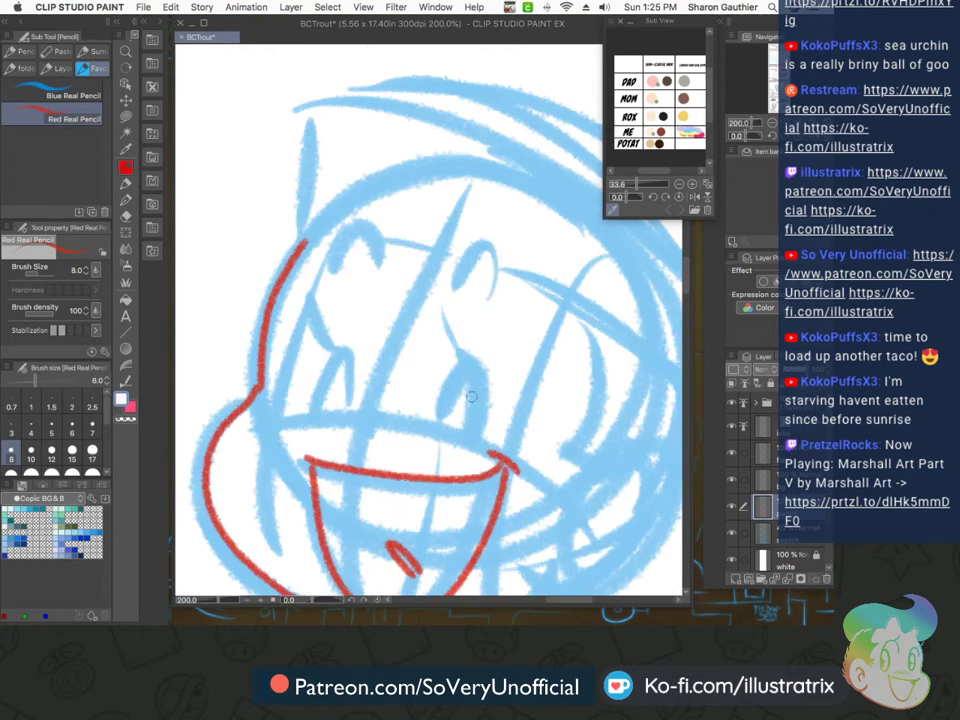
pyautogui.scroll(2, 467, 390)
pyautogui.moveTo(420, 428)
pyautogui.mouseDown()
pyautogui.moveTo(466, 445)
pyautogui.moveTo(494, 390)
pyautogui.moveTo(480, 442)
pyautogui.mouseUp()
pyautogui.moveTo(463, 316); pyautogui.dragTo(433, 222)
pyautogui.scroll(-4, 435, 290)
pyautogui.scroll(2, 366, 285)
pyautogui.moveTo(400, 353)
pyautogui.mouseDown()
pyautogui.moveTo(371, 357)
pyautogui.moveTo(380, 346)
pyautogui.mouseUp()
pyautogui.moveTo(390, 299); pyautogui.dragTo(362, 255)
pyautogui.scroll(-2, 346, 320)
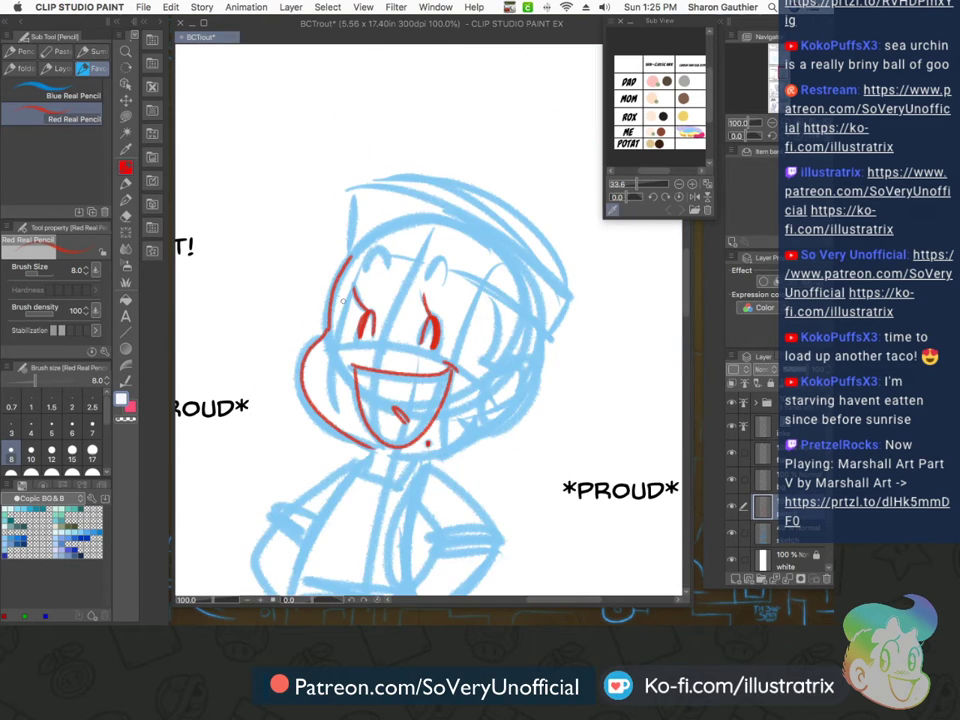
# Add the arched eyebrows and a row of short diagonal strokes between the eyes and mouth of the proud character
pyautogui.scroll(2, 427, 443)
pyautogui.moveTo(382, 261); pyautogui.dragTo(345, 259)
pyautogui.scroll(-3, 303, 248)
pyautogui.scroll(2, 316, 288)
pyautogui.moveTo(301, 323); pyautogui.dragTo(335, 307)
pyautogui.moveTo(313, 322)
pyautogui.mouseDown()
pyautogui.moveTo(345, 312)
pyautogui.moveTo(352, 326)
pyautogui.mouseUp()
pyautogui.moveTo(352, 311); pyautogui.dragTo(367, 328)
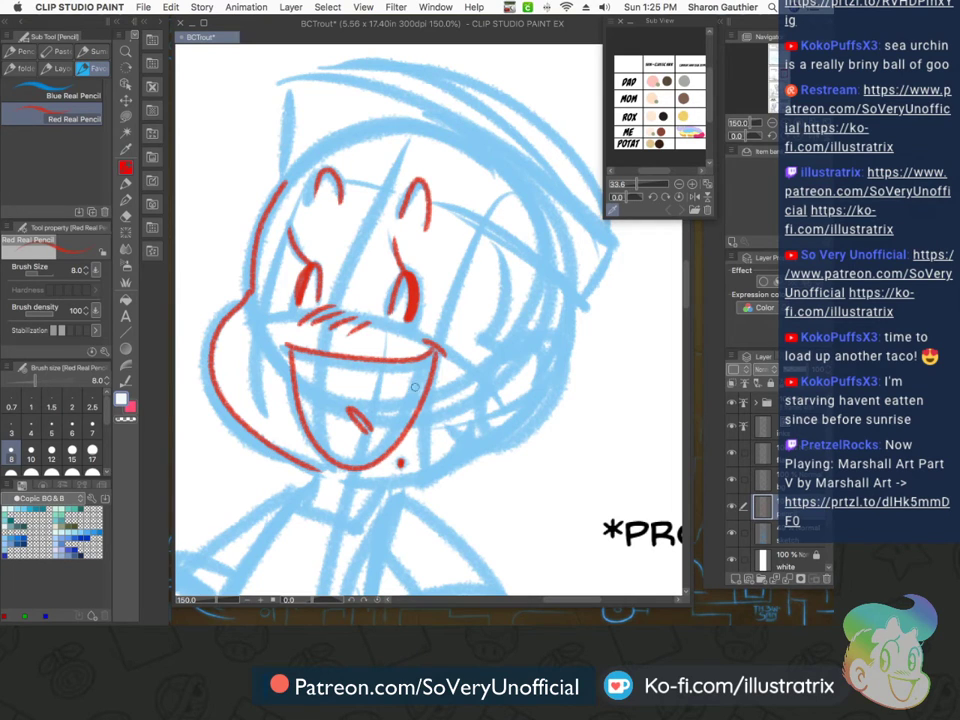
# Draw the proud character's ear with its inner details, the sideburn, the back of the head and the jawline
pyautogui.moveTo(488, 356)
pyautogui.mouseDown()
pyautogui.moveTo(480, 454)
pyautogui.moveTo(460, 433)
pyautogui.mouseUp()
pyautogui.moveTo(528, 388)
pyautogui.mouseDown()
pyautogui.moveTo(538, 366)
pyautogui.moveTo(489, 402)
pyautogui.mouseUp()
pyautogui.moveTo(495, 236); pyautogui.dragTo(486, 352)
pyautogui.moveTo(566, 298); pyautogui.dragTo(578, 322)
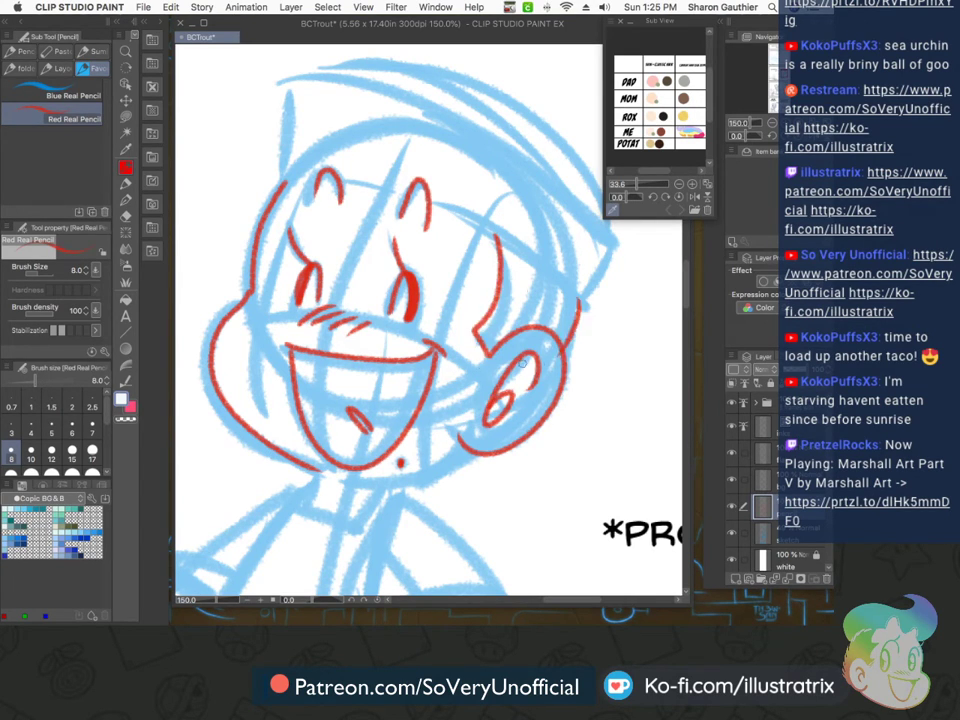
pyautogui.moveTo(456, 445)
pyautogui.mouseDown()
pyautogui.moveTo(397, 477)
pyautogui.moveTo(304, 462)
pyautogui.moveTo(358, 499)
pyautogui.moveTo(402, 481)
pyautogui.mouseUp()
# Cross-hatch the hair above the proud character's ear
pyautogui.moveTo(458, 220); pyautogui.dragTo(494, 340)
pyautogui.moveTo(471, 221); pyautogui.dragTo(511, 337)
pyautogui.moveTo(498, 244); pyautogui.dragTo(531, 330)
pyautogui.moveTo(525, 257); pyautogui.dragTo(547, 329)
pyautogui.moveTo(553, 278); pyautogui.dragTo(562, 338)
pyautogui.moveTo(472, 256)
pyautogui.mouseDown()
pyautogui.moveTo(524, 256)
pyautogui.moveTo(562, 290)
pyautogui.mouseUp()
pyautogui.moveTo(494, 301)
pyautogui.mouseDown()
pyautogui.moveTo(572, 313)
pyautogui.moveTo(559, 330)
pyautogui.mouseUp()
pyautogui.scroll(-4, 441, 432)
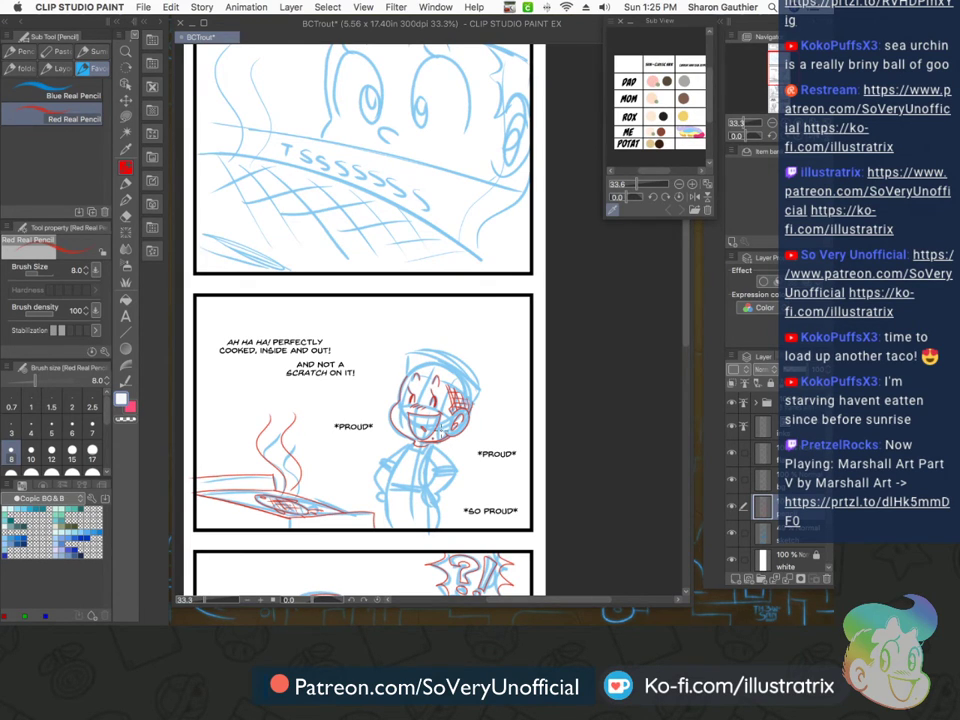
# Draw the proud character's cap with its front edge, curved upper rim and second line over the crown
pyautogui.scroll(5, 430, 390)
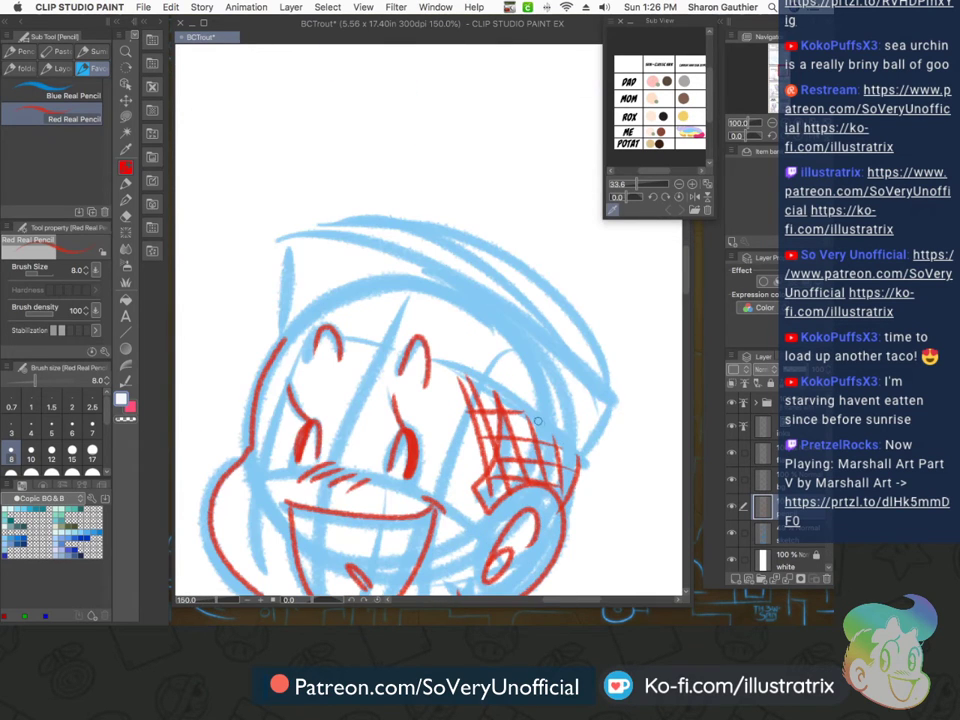
pyautogui.moveTo(404, 356)
pyautogui.mouseDown()
pyautogui.moveTo(298, 333)
pyautogui.moveTo(308, 341)
pyautogui.moveTo(277, 343)
pyautogui.moveTo(284, 316)
pyautogui.moveTo(272, 266)
pyautogui.mouseUp()
pyautogui.moveTo(271, 258)
pyautogui.mouseDown()
pyautogui.moveTo(307, 251)
pyautogui.moveTo(579, 367)
pyautogui.moveTo(618, 420)
pyautogui.mouseUp()
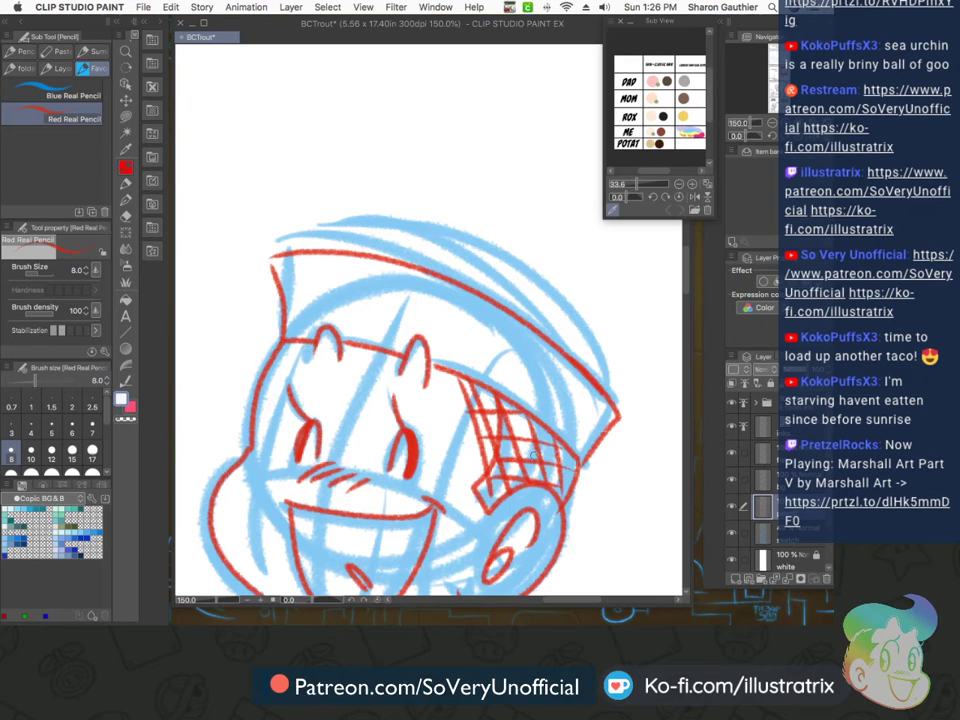
pyautogui.moveTo(278, 255)
pyautogui.mouseDown()
pyautogui.moveTo(327, 240)
pyautogui.moveTo(575, 332)
pyautogui.moveTo(591, 384)
pyautogui.moveTo(617, 408)
pyautogui.mouseUp()
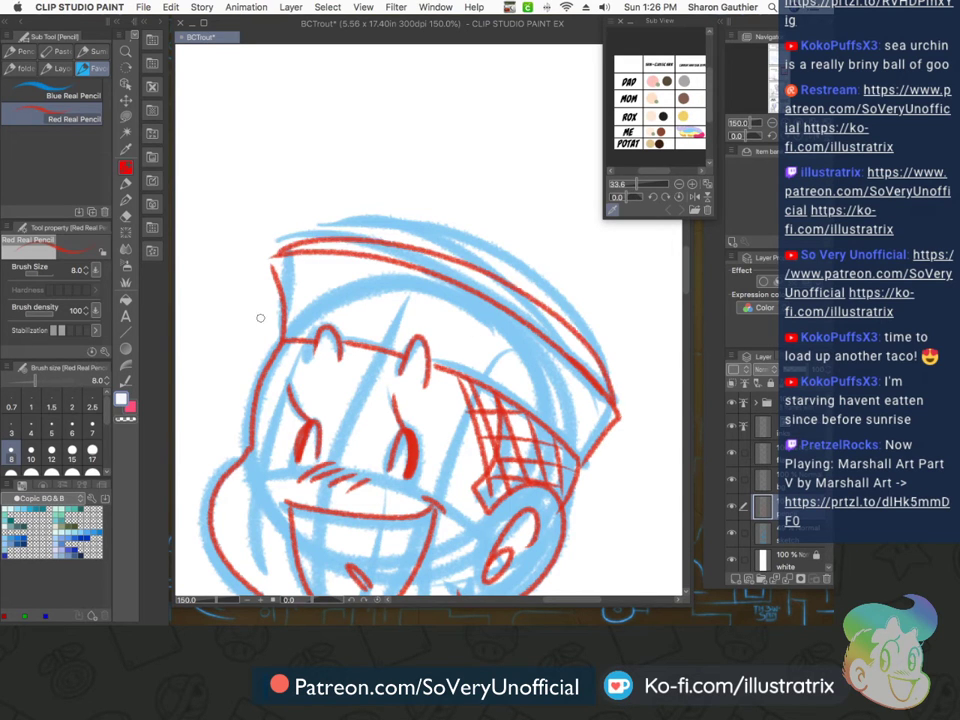
pyautogui.scroll(-3, 339, 299)
pyautogui.scroll(-1, 266, 331)
# Draw the proud character's right-hand shoulder and sleeve with a rolled double cuff at the elbow
pyautogui.scroll(3, 279, 404)
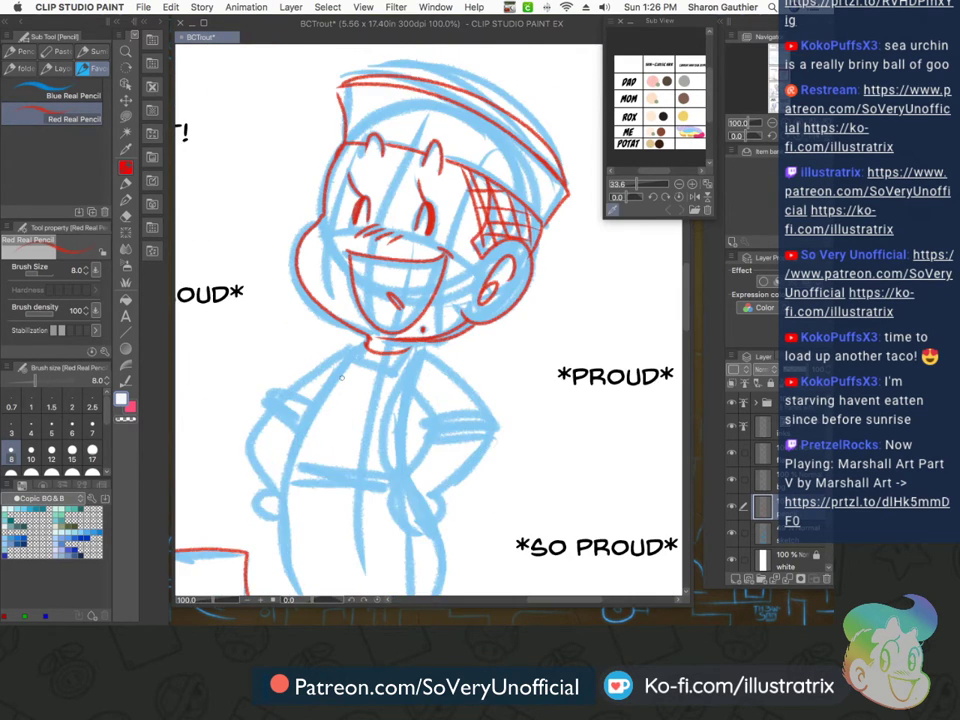
pyautogui.scroll(1, 405, 379)
pyautogui.moveTo(415, 343); pyautogui.dragTo(532, 431)
pyautogui.moveTo(404, 388); pyautogui.dragTo(447, 431)
pyautogui.moveTo(536, 434)
pyautogui.mouseDown()
pyautogui.moveTo(459, 427)
pyautogui.moveTo(528, 446)
pyautogui.mouseUp()
pyautogui.moveTo(528, 446)
pyautogui.mouseDown()
pyautogui.moveTo(461, 458)
pyautogui.moveTo(553, 471)
pyautogui.mouseUp()
pyautogui.moveTo(531, 431); pyautogui.dragTo(534, 445)
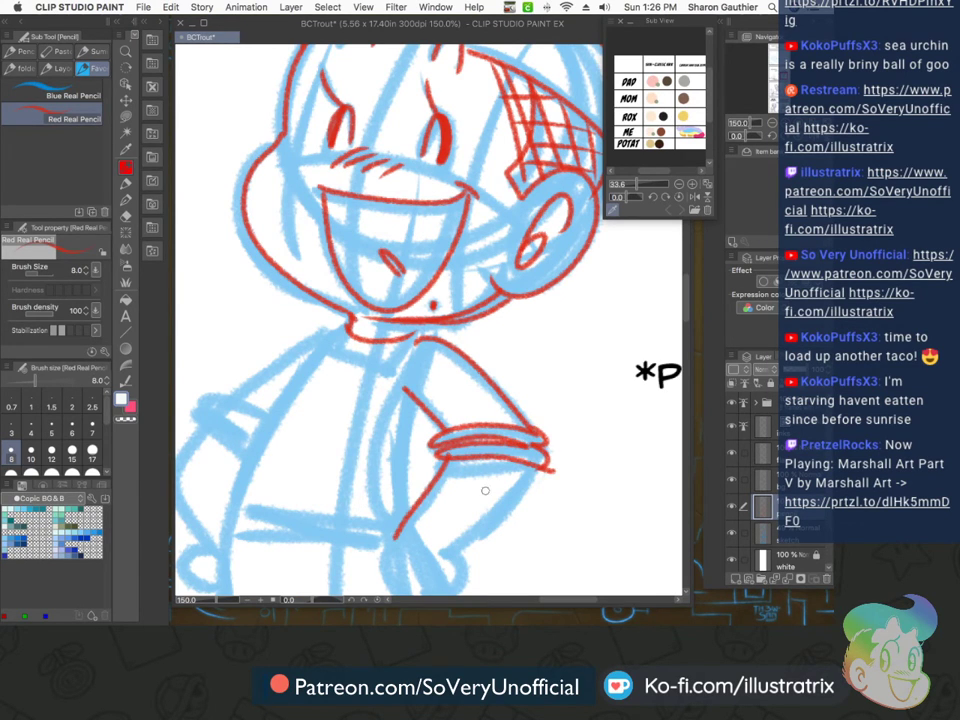
# Draw the forearm below the rolled cuff and the hand with curled fingers resting on the hip
pyautogui.scroll(-1, 396, 534)
pyautogui.scroll(1, 398, 529)
pyautogui.moveTo(395, 482)
pyautogui.mouseDown()
pyautogui.moveTo(424, 482)
pyautogui.moveTo(412, 520)
pyautogui.mouseUp()
pyautogui.moveTo(386, 477)
pyautogui.mouseDown()
pyautogui.moveTo(397, 530)
pyautogui.moveTo(446, 526)
pyautogui.moveTo(417, 517)
pyautogui.mouseUp()
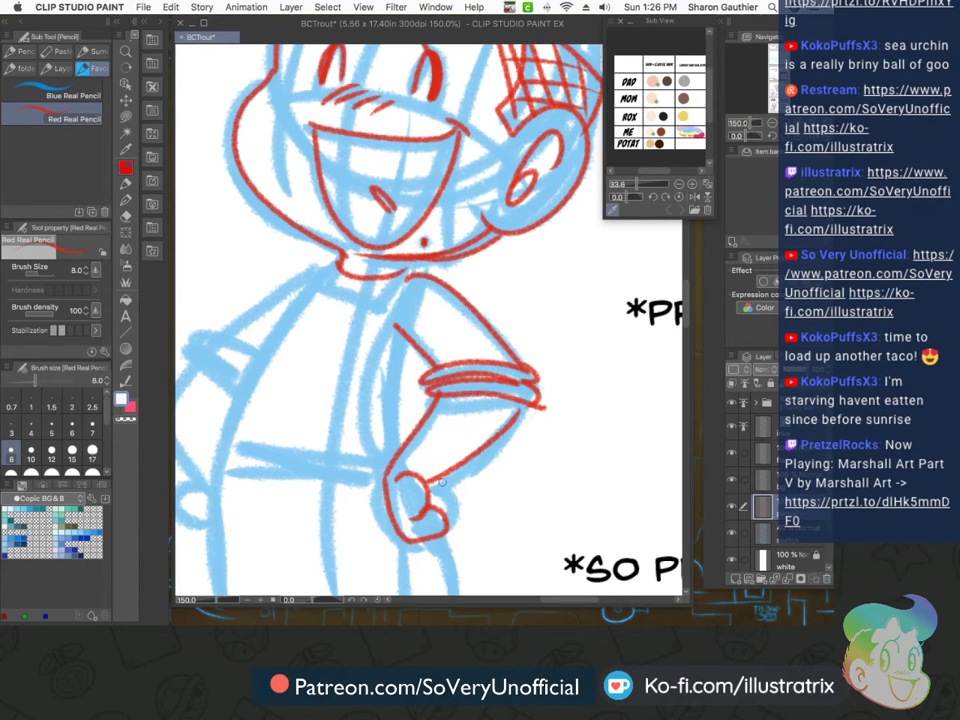
pyautogui.moveTo(456, 484); pyautogui.dragTo(430, 498)
pyautogui.moveTo(459, 487)
pyautogui.mouseDown()
pyautogui.moveTo(433, 505)
pyautogui.moveTo(444, 531)
pyautogui.moveTo(456, 510)
pyautogui.moveTo(474, 517)
pyautogui.moveTo(449, 480)
pyautogui.mouseUp()
pyautogui.scroll(-4, 394, 475)
pyautogui.scroll(3, 347, 504)
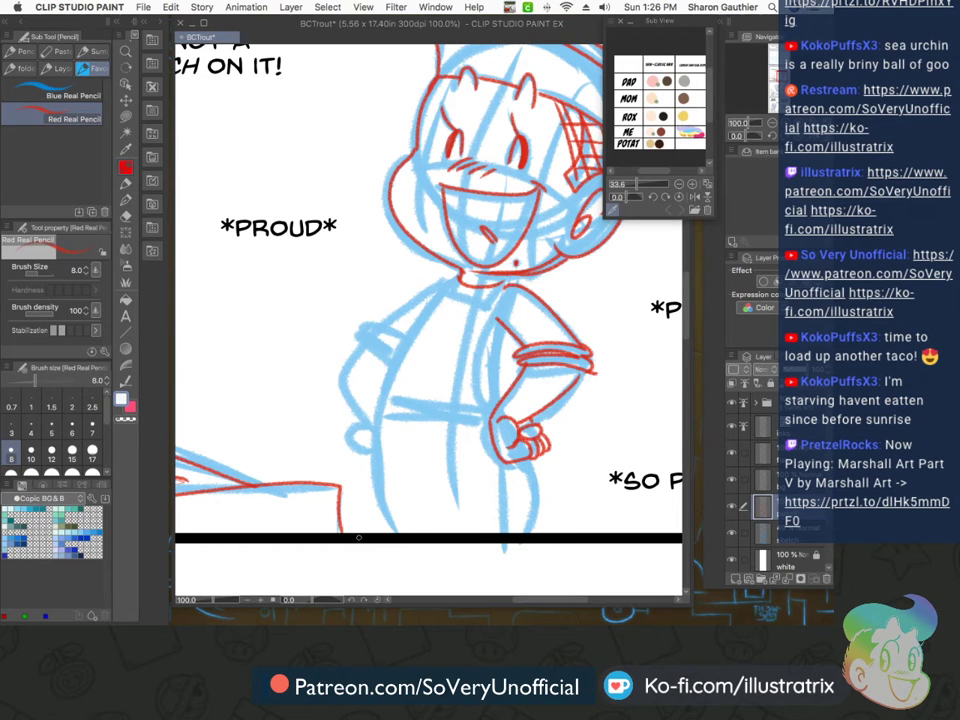
# Outline the apron's bib and waistband and draw the side of the torso on the proud character
pyautogui.scroll(1, 448, 297)
pyautogui.moveTo(521, 319); pyautogui.dragTo(442, 294)
pyautogui.moveTo(437, 295)
pyautogui.mouseDown()
pyautogui.moveTo(405, 328)
pyautogui.moveTo(351, 455)
pyautogui.mouseUp()
pyautogui.moveTo(520, 320)
pyautogui.mouseDown()
pyautogui.moveTo(510, 467)
pyautogui.moveTo(350, 460)
pyautogui.mouseUp()
pyautogui.moveTo(350, 461); pyautogui.dragTo(511, 487)
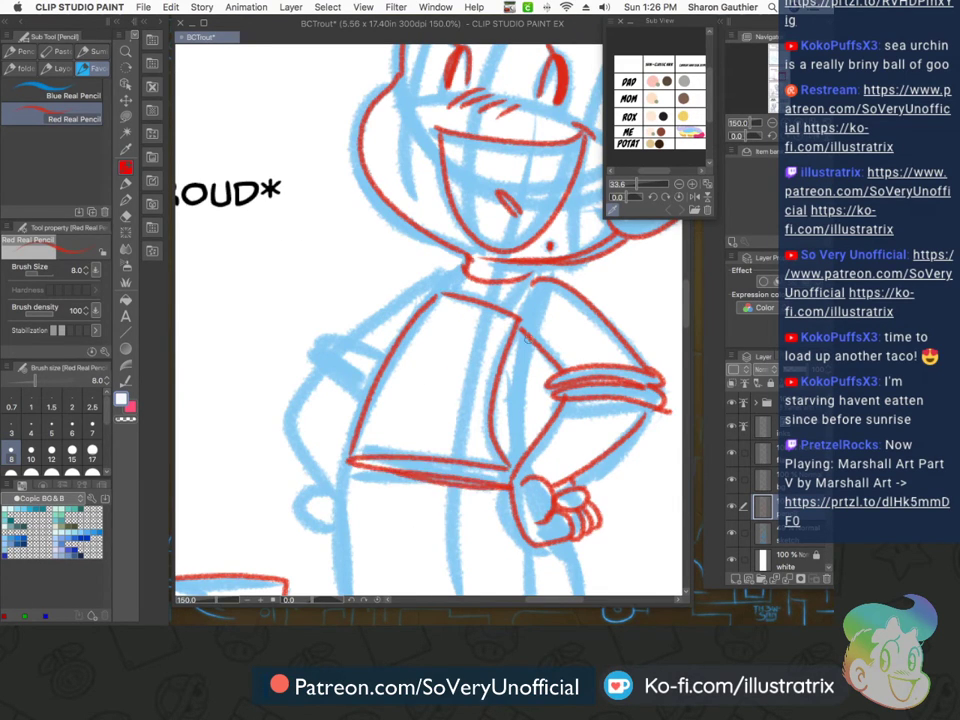
pyautogui.moveTo(531, 338); pyautogui.dragTo(516, 463)
# Draw the two apron straps running from the bib up to the proud character's collar
pyautogui.moveTo(531, 270)
pyautogui.mouseDown()
pyautogui.moveTo(507, 308)
pyautogui.moveTo(519, 316)
pyautogui.mouseUp()
pyautogui.moveTo(464, 262); pyautogui.dragTo(440, 290)
pyautogui.moveTo(465, 270); pyautogui.dragTo(452, 292)
pyautogui.moveTo(530, 266); pyautogui.dragTo(541, 277)
# Draw the proud character's other arm bent to the hip, with its sleeve, rolled cuff and hand
pyautogui.moveTo(456, 262)
pyautogui.mouseDown()
pyautogui.moveTo(368, 307)
pyautogui.moveTo(352, 346)
pyautogui.moveTo(369, 388)
pyautogui.mouseUp()
pyautogui.moveTo(332, 344)
pyautogui.mouseDown()
pyautogui.moveTo(364, 400)
pyautogui.moveTo(282, 433)
pyautogui.moveTo(336, 478)
pyautogui.mouseUp()
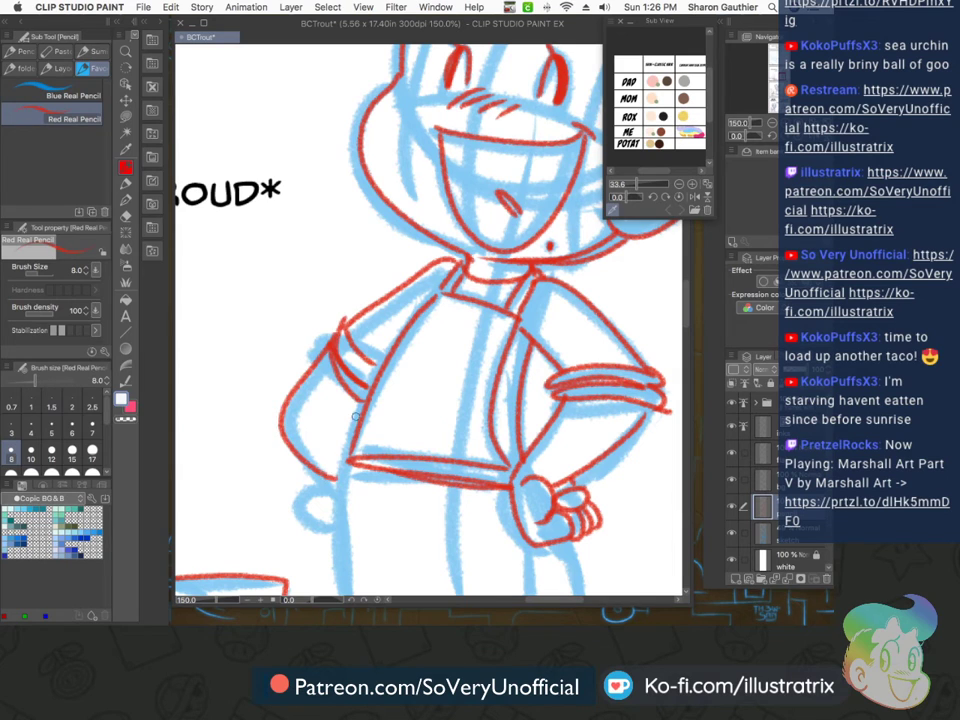
pyautogui.moveTo(361, 415); pyautogui.dragTo(300, 408)
pyautogui.moveTo(335, 478); pyautogui.dragTo(323, 507)
# Draw the proud character's lower body with leg outlines and fold lines below the waistband, down to the panel border
pyautogui.scroll(-2, 321, 410)
pyautogui.scroll(2, 323, 474)
pyautogui.moveTo(346, 383); pyautogui.dragTo(369, 569)
pyautogui.moveTo(388, 434); pyautogui.dragTo(405, 508)
pyautogui.moveTo(388, 485); pyautogui.dragTo(414, 540)
pyautogui.moveTo(524, 452); pyautogui.dragTo(529, 562)
pyautogui.moveTo(555, 456); pyautogui.dragTo(583, 549)
pyautogui.scroll(-3, 438, 515)
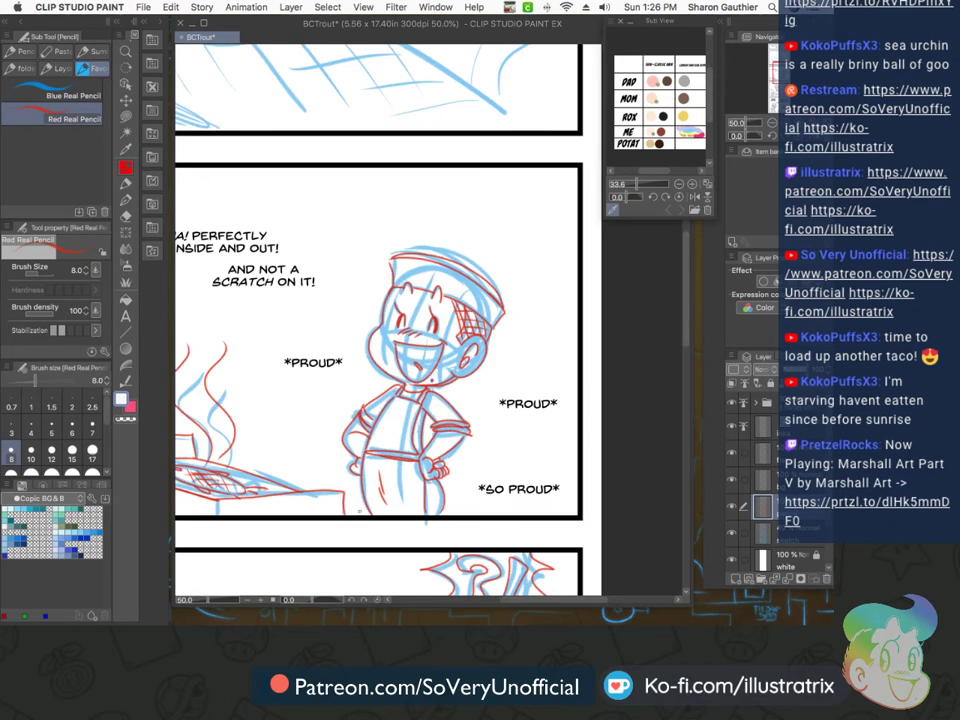
# Add three short emphasis lines beside the proud character's cap in the second panel and save the file
pyautogui.scroll(-1, 439, 520)
pyautogui.scroll(2, 375, 366)
pyautogui.moveTo(381, 335); pyautogui.dragTo(411, 363)
pyautogui.moveTo(368, 356); pyautogui.dragTo(410, 372)
pyautogui.moveTo(371, 384); pyautogui.dragTo(411, 382)
pyautogui.scroll(-2, 421, 386)
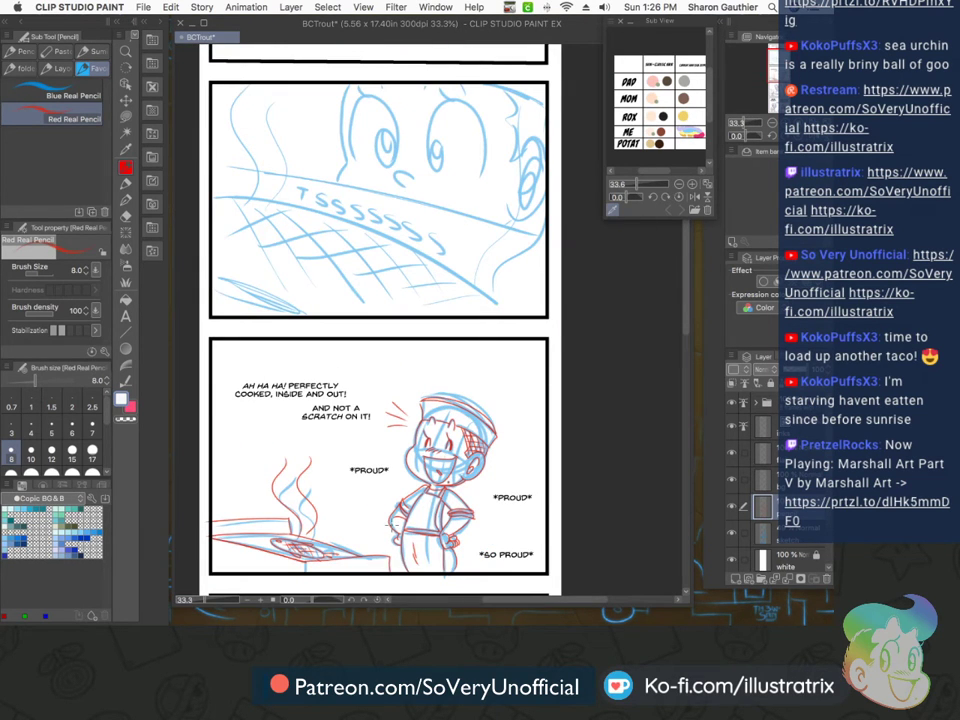
pyautogui.press('super+s')
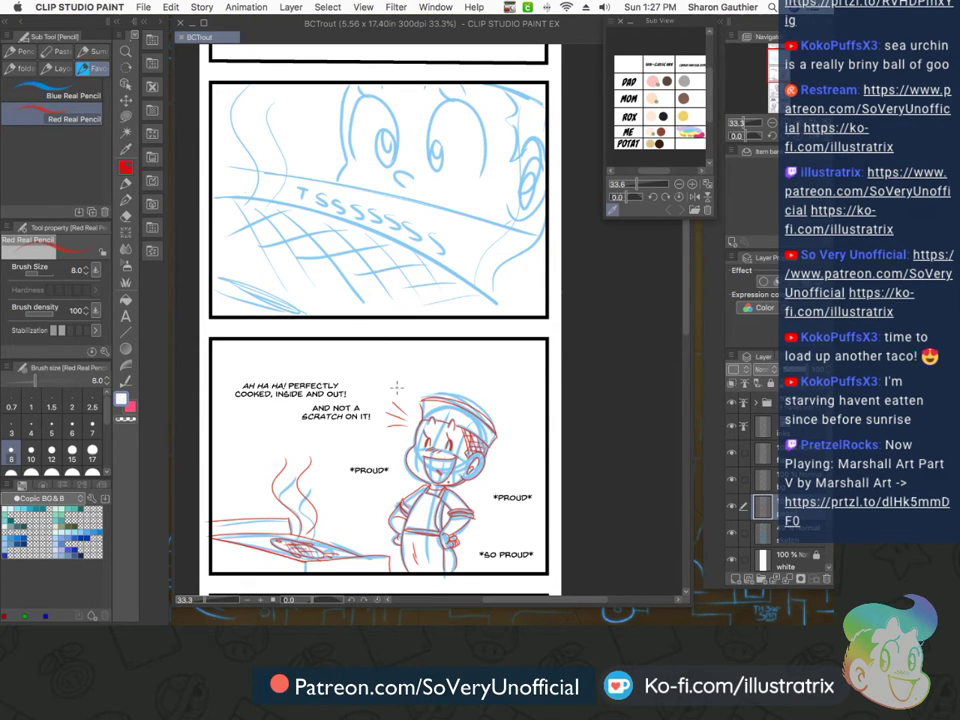
# Draw the slender leaf-shaped form with inner lines in the lower-left corner of the first panel
pyautogui.scroll(2, 231, 284)
pyautogui.moveTo(205, 274)
pyautogui.mouseDown()
pyautogui.moveTo(212, 287)
pyautogui.moveTo(346, 347)
pyautogui.moveTo(239, 276)
pyautogui.moveTo(370, 342)
pyautogui.mouseUp()
pyautogui.moveTo(230, 288); pyautogui.dragTo(372, 340)
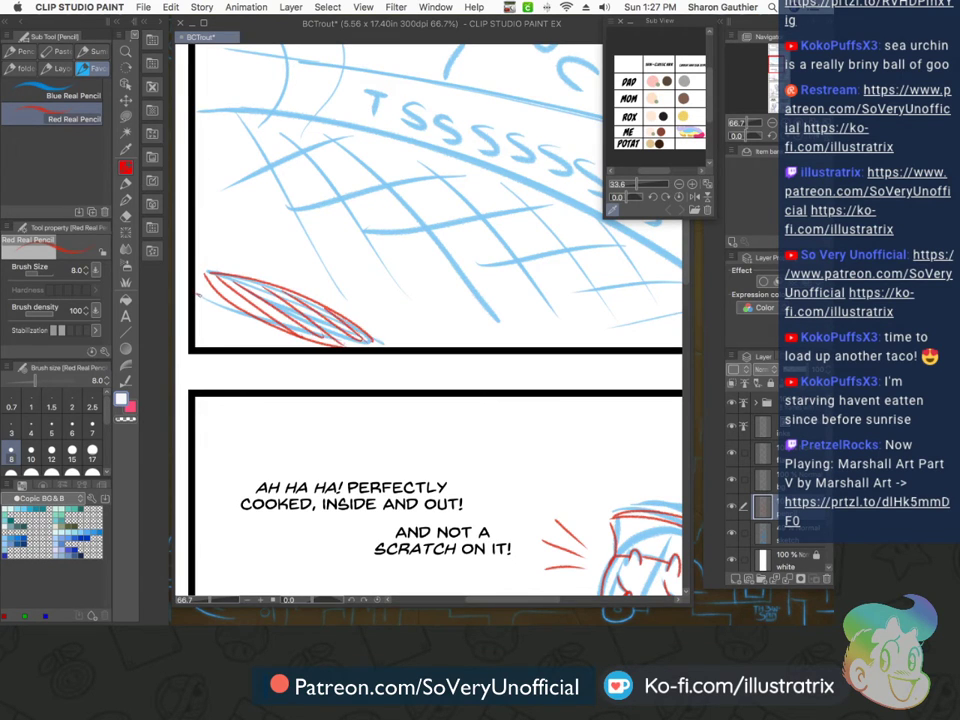
pyautogui.moveTo(196, 293); pyautogui.dragTo(240, 312)
# Draw the grill's curved front edge and the criss-crossing grate lines beneath it in the first panel
pyautogui.scroll(-2, 214, 280)
pyautogui.moveTo(207, 194)
pyautogui.mouseDown()
pyautogui.moveTo(242, 193)
pyautogui.moveTo(469, 288)
pyautogui.moveTo(500, 315)
pyautogui.mouseUp()
pyautogui.moveTo(460, 282)
pyautogui.mouseDown()
pyautogui.moveTo(226, 193)
pyautogui.moveTo(208, 196)
pyautogui.moveTo(262, 263)
pyautogui.mouseUp()
pyautogui.moveTo(238, 201); pyautogui.dragTo(279, 259)
pyautogui.moveTo(268, 212)
pyautogui.mouseDown()
pyautogui.moveTo(285, 238)
pyautogui.moveTo(339, 274)
pyautogui.mouseUp()
pyautogui.moveTo(337, 229); pyautogui.dragTo(380, 290)
pyautogui.moveTo(370, 241)
pyautogui.mouseDown()
pyautogui.moveTo(404, 288)
pyautogui.moveTo(465, 311)
pyautogui.moveTo(384, 300)
pyautogui.mouseUp()
pyautogui.moveTo(446, 274); pyautogui.dragTo(340, 283)
pyautogui.moveTo(403, 252); pyautogui.dragTo(300, 261)
# Draw the wavy steam lines and the long straight grill edge below the face in the first panel, undoing the unwanted strokes
pyautogui.moveTo(364, 235)
pyautogui.mouseDown()
pyautogui.moveTo(219, 172)
pyautogui.moveTo(256, 207)
pyautogui.moveTo(270, 193)
pyautogui.moveTo(275, 85)
pyautogui.mouseUp()
pyautogui.moveTo(241, 202); pyautogui.dragTo(238, 83)
pyautogui.moveTo(467, 284)
pyautogui.mouseDown()
pyautogui.moveTo(501, 217)
pyautogui.moveTo(490, 108)
pyautogui.moveTo(541, 204)
pyautogui.moveTo(208, 168)
pyautogui.moveTo(535, 239)
pyautogui.mouseUp()
pyautogui.press('super+z')
pyautogui.press('super+z')
pyautogui.moveTo(212, 161); pyautogui.dragTo(535, 239)
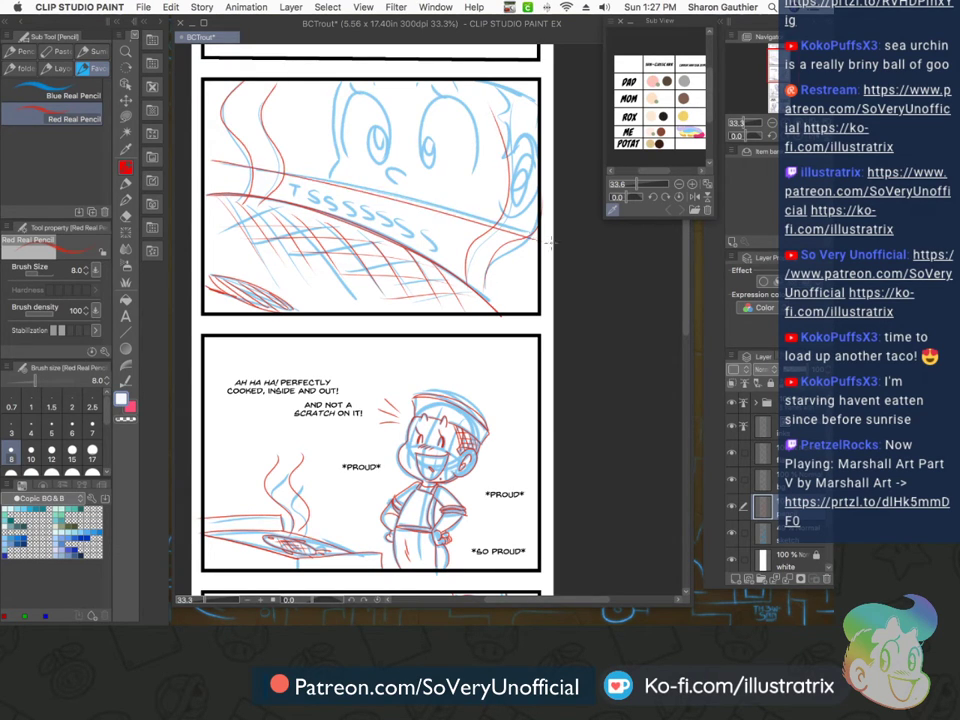
# Letter the long "TSSSS" sizzle sound effect along the grill's curved edge in the first panel
pyautogui.moveTo(288, 184)
pyautogui.mouseDown()
pyautogui.moveTo(301, 187)
pyautogui.moveTo(295, 198)
pyautogui.moveTo(316, 198)
pyautogui.moveTo(308, 205)
pyautogui.mouseUp()
pyautogui.scroll(1, 310, 192)
pyautogui.moveTo(346, 199); pyautogui.dragTo(330, 216)
pyautogui.moveTo(374, 207); pyautogui.dragTo(358, 223)
pyautogui.moveTo(402, 214); pyautogui.dragTo(386, 232)
pyautogui.moveTo(431, 225); pyautogui.dragTo(411, 243)
pyautogui.moveTo(460, 236)
pyautogui.mouseDown()
pyautogui.moveTo(438, 255)
pyautogui.moveTo(474, 277)
pyautogui.mouseUp()
pyautogui.scroll(-4, 450, 290)
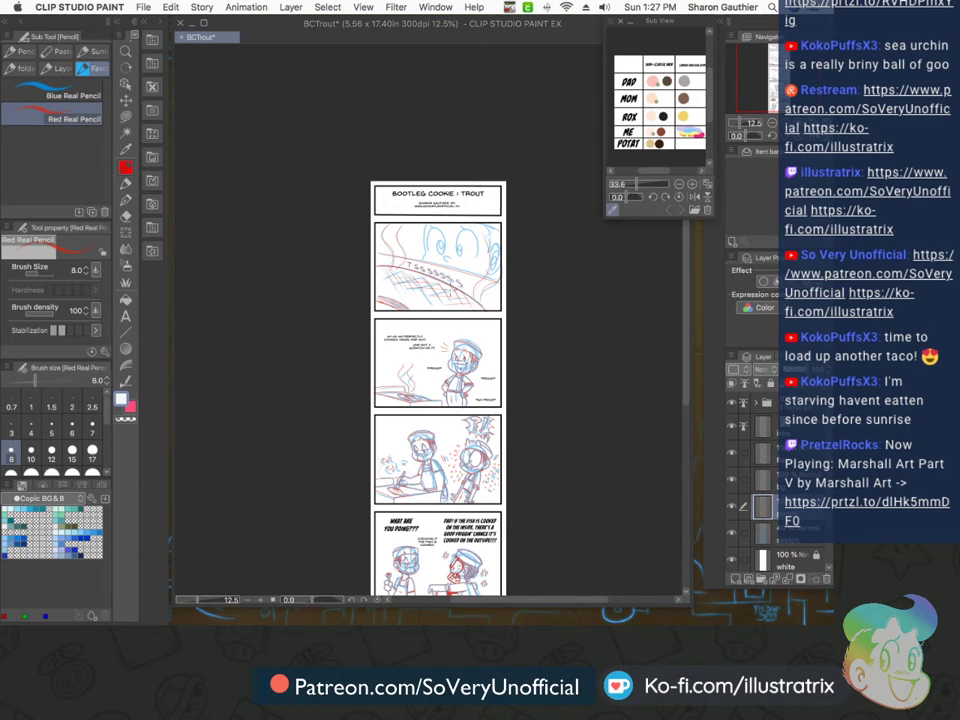
# Draw the nose, both side contours of the face, the neck lines and the ear in red in the first panel
pyautogui.scroll(6, 450, 262)
pyautogui.moveTo(462, 420); pyautogui.dragTo(437, 442)
pyautogui.moveTo(270, 138)
pyautogui.mouseDown()
pyautogui.moveTo(250, 292)
pyautogui.moveTo(270, 362)
pyautogui.moveTo(236, 440)
pyautogui.mouseUp()
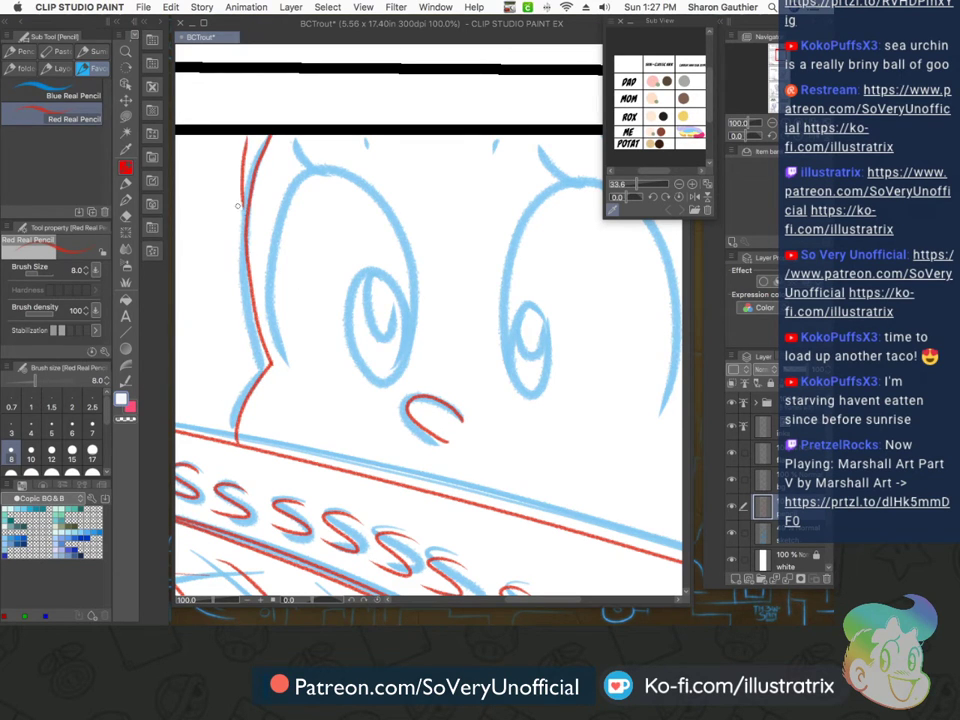
pyautogui.scroll(-3, 240, 205)
pyautogui.scroll(3, 282, 207)
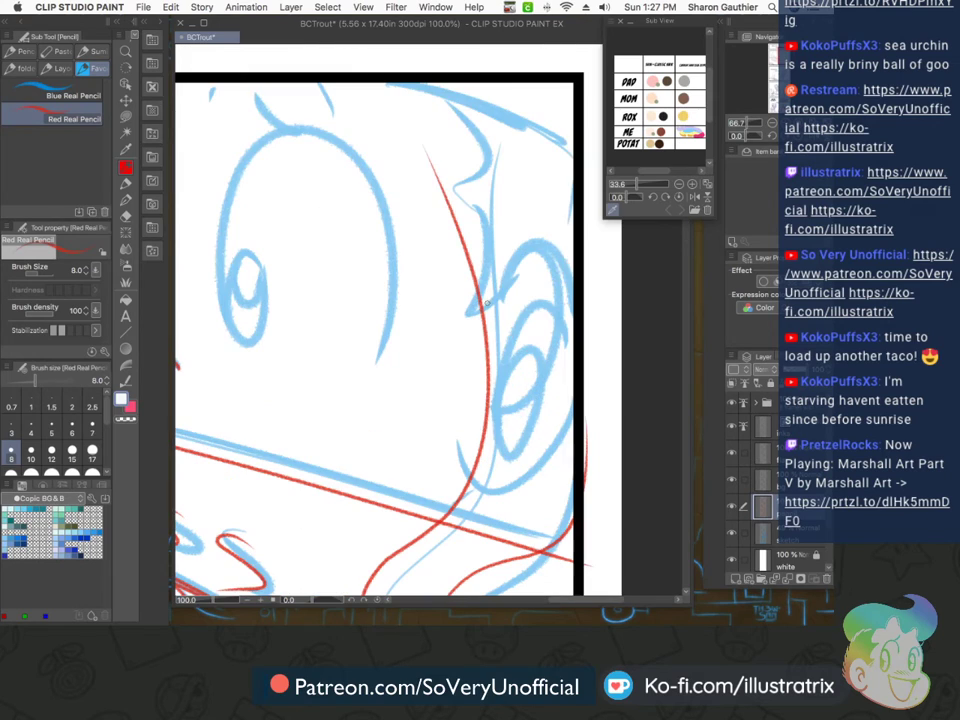
pyautogui.moveTo(461, 443)
pyautogui.mouseDown()
pyautogui.moveTo(464, 459)
pyautogui.moveTo(573, 404)
pyautogui.mouseUp()
pyautogui.moveTo(564, 348)
pyautogui.mouseDown()
pyautogui.moveTo(540, 304)
pyautogui.moveTo(514, 360)
pyautogui.mouseUp()
# Outline the hair above the ear in the first panel and fill it with criss-crossing hatch lines
pyautogui.moveTo(436, 92)
pyautogui.mouseDown()
pyautogui.moveTo(470, 168)
pyautogui.moveTo(480, 305)
pyautogui.moveTo(462, 330)
pyautogui.moveTo(388, 85)
pyautogui.moveTo(541, 137)
pyautogui.moveTo(573, 159)
pyautogui.mouseUp()
pyautogui.moveTo(436, 95)
pyautogui.mouseDown()
pyautogui.moveTo(400, 93)
pyautogui.moveTo(573, 160)
pyautogui.moveTo(427, 140)
pyautogui.moveTo(443, 172)
pyautogui.mouseUp()
pyautogui.moveTo(457, 100); pyautogui.dragTo(454, 233)
pyautogui.moveTo(486, 106); pyautogui.dragTo(477, 271)
pyautogui.moveTo(514, 129); pyautogui.dragTo(497, 284)
pyautogui.moveTo(546, 142); pyautogui.dragTo(537, 243)
pyautogui.moveTo(569, 160); pyautogui.dragTo(554, 254)
pyautogui.moveTo(572, 205); pyautogui.dragTo(566, 252)
pyautogui.moveTo(511, 124); pyautogui.dragTo(572, 209)
pyautogui.moveTo(545, 120); pyautogui.dragTo(420, 95)
pyautogui.moveTo(560, 150); pyautogui.dragTo(430, 130)
pyautogui.moveTo(565, 185); pyautogui.dragTo(453, 240)
# Hatch the small area of hair below the ear in the first panel with short strokes
pyautogui.scroll(-3, 483, 361)
pyautogui.scroll(2, 490, 412)
pyautogui.moveTo(487, 424); pyautogui.dragTo(456, 439)
pyautogui.moveTo(524, 395)
pyautogui.mouseDown()
pyautogui.moveTo(466, 434)
pyautogui.moveTo(479, 429)
pyautogui.mouseUp()
pyautogui.moveTo(479, 408); pyautogui.dragTo(489, 425)
pyautogui.moveTo(502, 397)
pyautogui.mouseDown()
pyautogui.moveTo(512, 415)
pyautogui.moveTo(518, 402)
pyautogui.mouseUp()
pyautogui.moveTo(520, 370); pyautogui.dragTo(525, 388)
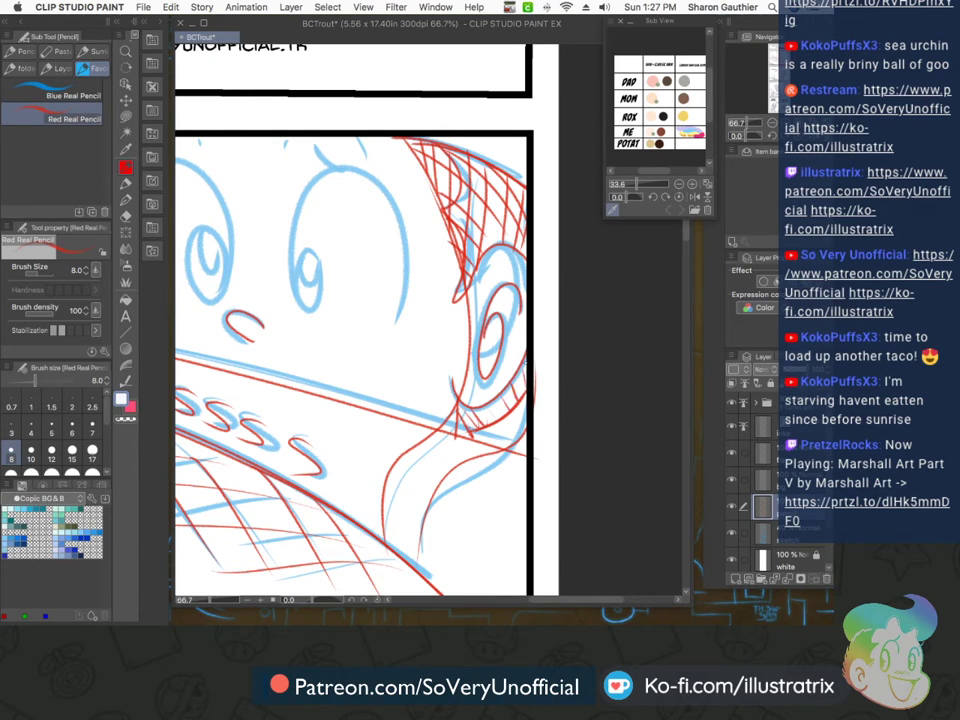
# Draw the right-hand eye with its pupil and lashes in the first panel using the Red Real Pencil at size 10
pyautogui.scroll(-3, 378, 457)
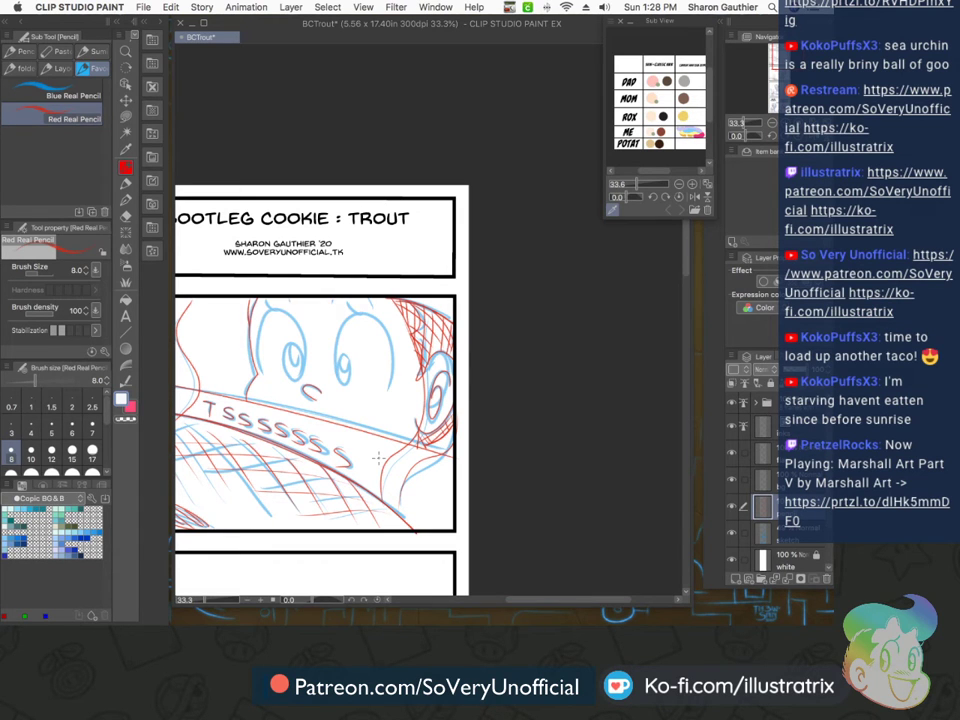
pyautogui.scroll(5, 377, 457)
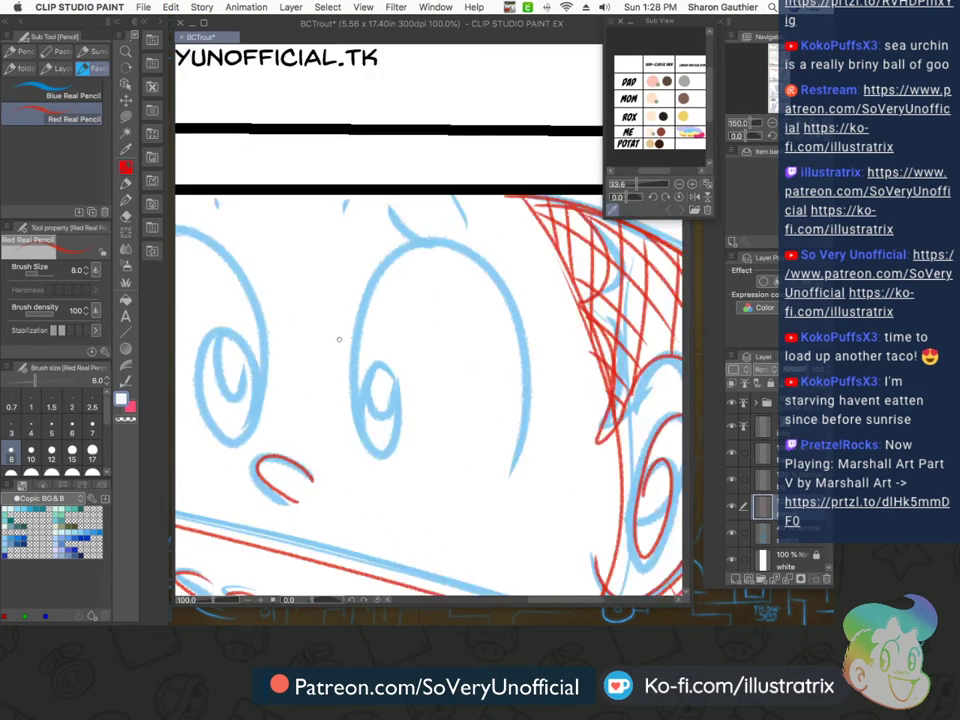
pyautogui.press(']')
pyautogui.moveTo(555, 516)
pyautogui.mouseDown()
pyautogui.moveTo(574, 410)
pyautogui.moveTo(422, 170)
pyautogui.moveTo(343, 482)
pyautogui.moveTo(339, 360)
pyautogui.moveTo(386, 420)
pyautogui.moveTo(383, 395)
pyautogui.mouseUp()
pyautogui.moveTo(424, 170); pyautogui.dragTo(380, 111)
pyautogui.moveTo(488, 146); pyautogui.dragTo(475, 93)
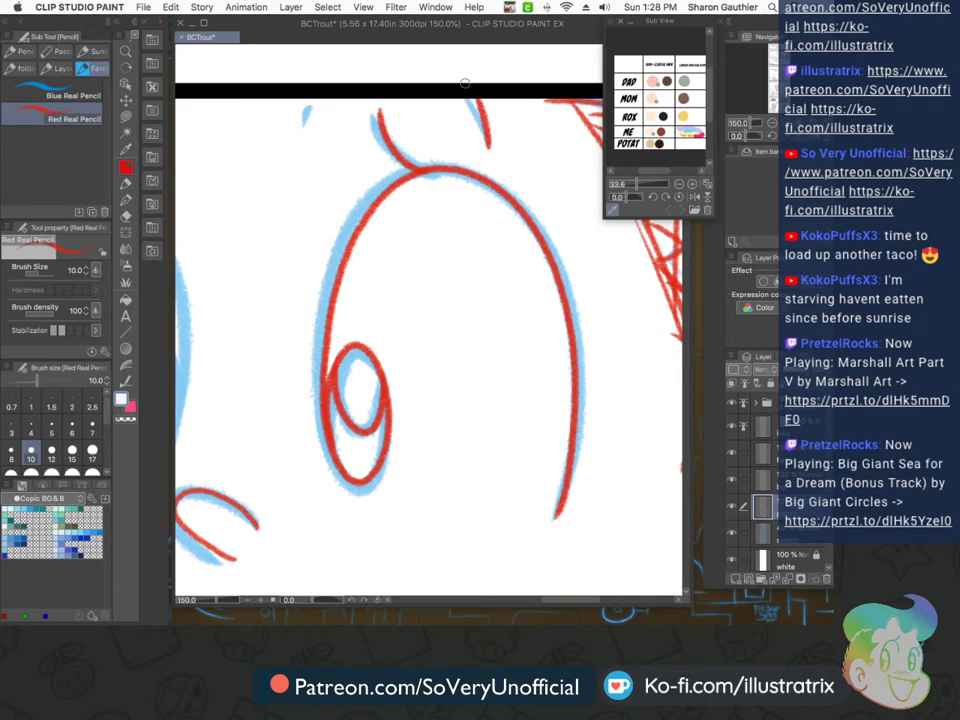
pyautogui.moveTo(312, 98); pyautogui.dragTo(309, 117)
# Draw the left-hand eye with its lash and pupil over the blue sketch in the first panel
pyautogui.scroll(-4, 223, 306)
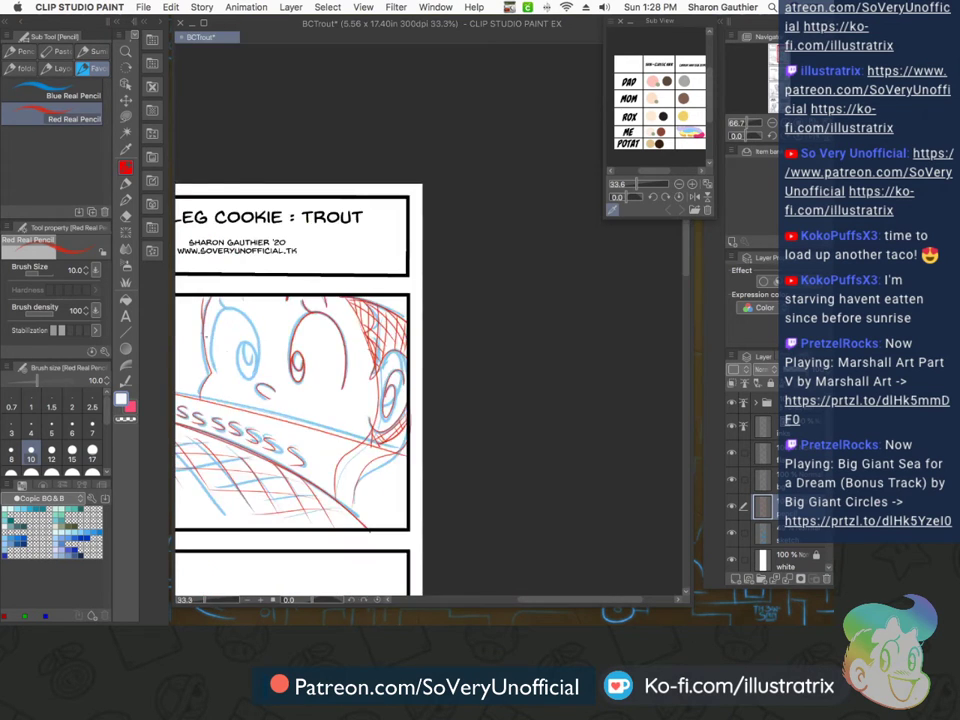
pyautogui.scroll(3, 214, 347)
pyautogui.moveTo(361, 435)
pyautogui.mouseDown()
pyautogui.moveTo(347, 282)
pyautogui.moveTo(254, 455)
pyautogui.mouseUp()
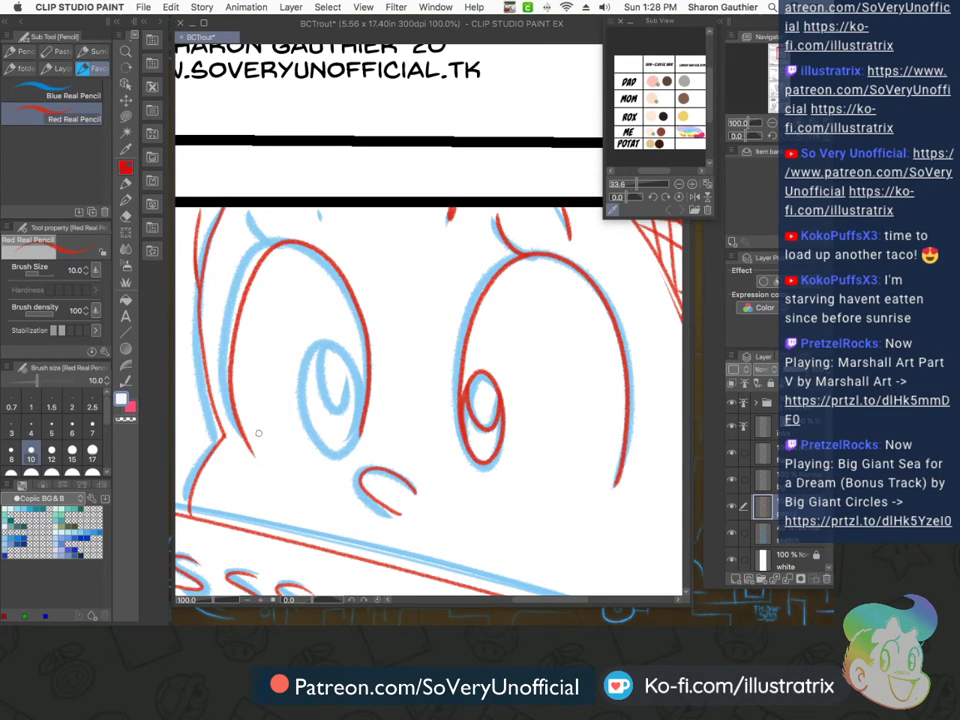
pyautogui.moveTo(286, 242); pyautogui.dragTo(263, 218)
pyautogui.moveTo(370, 404)
pyautogui.mouseDown()
pyautogui.moveTo(343, 352)
pyautogui.moveTo(371, 402)
pyautogui.mouseUp()
pyautogui.moveTo(348, 359)
pyautogui.mouseDown()
pyautogui.moveTo(365, 394)
pyautogui.moveTo(362, 438)
pyautogui.mouseUp()
# Hide the blue sketch layer and save the document
pyautogui.scroll(-6, 346, 437)
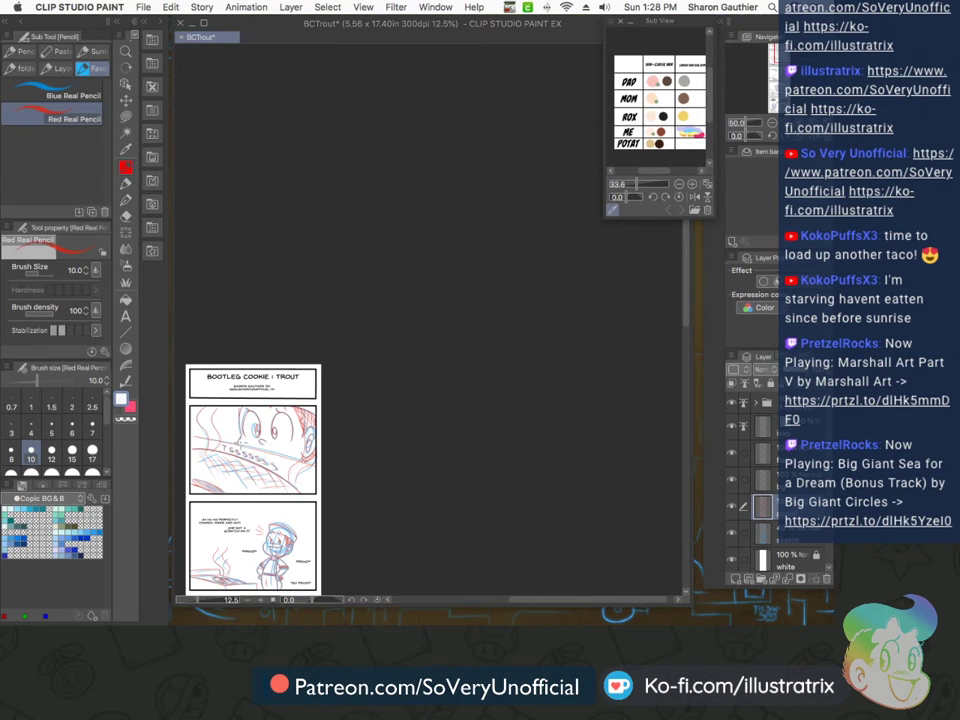
pyautogui.click(731, 535)
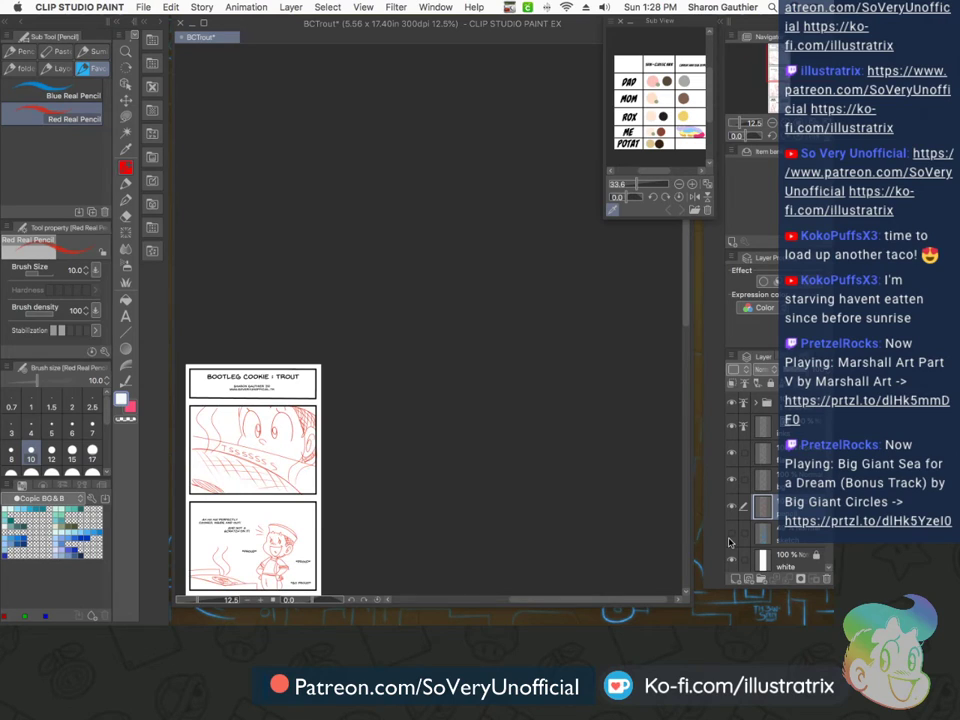
pyautogui.press('super+s')
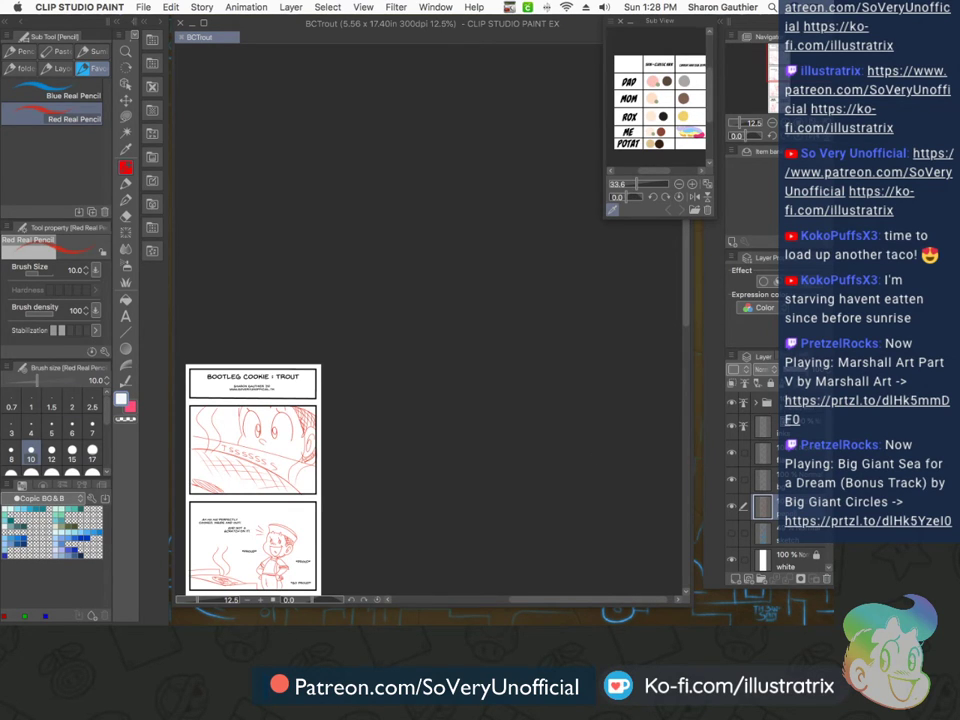
pyautogui.press('Tab')
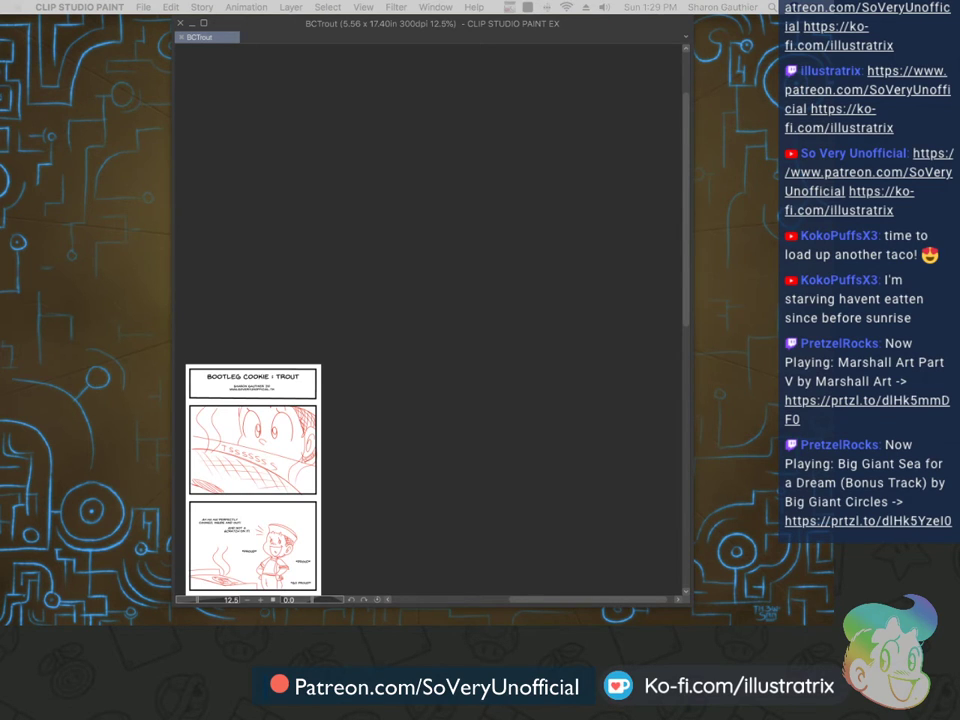
pyautogui.press('Tab')
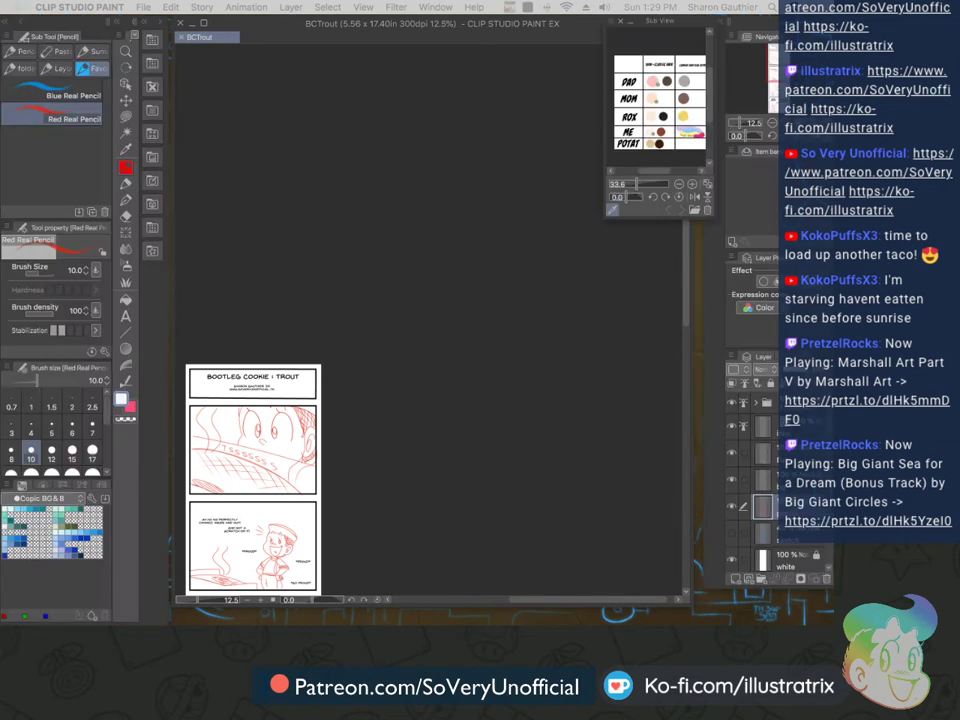
# Lower the opacity of the red pencil layer and make the inks layer active
pyautogui.scroll(5, 261, 515)
pyautogui.moveTo(600, 600); pyautogui.dragTo(541, 612)
pyautogui.scroll(4, 470, 480)
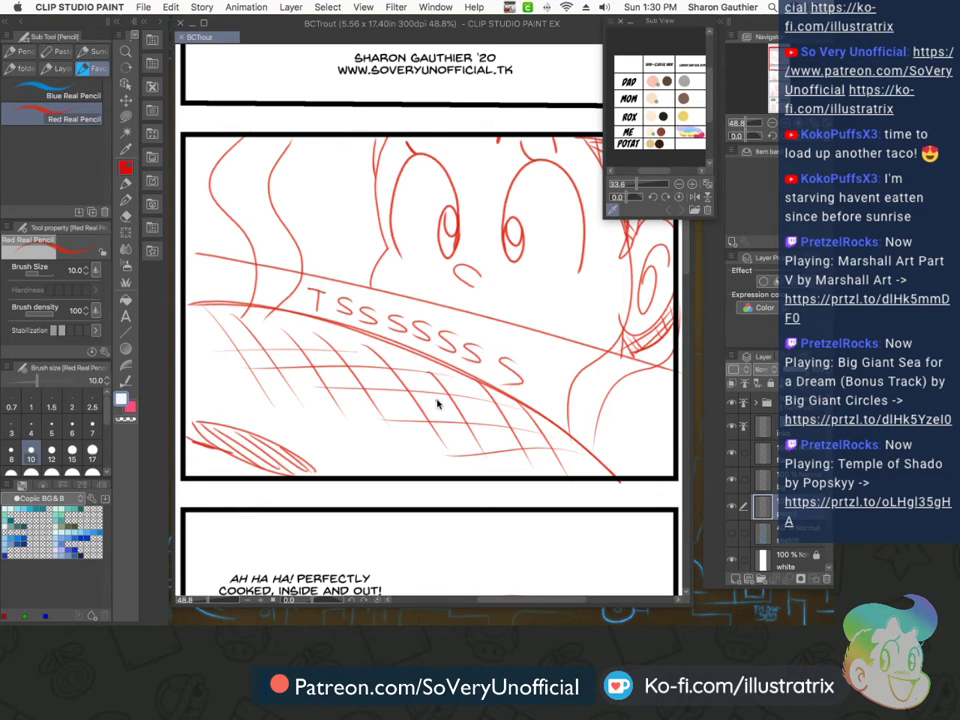
pyautogui.click(796, 370)
pyautogui.click(760, 427)
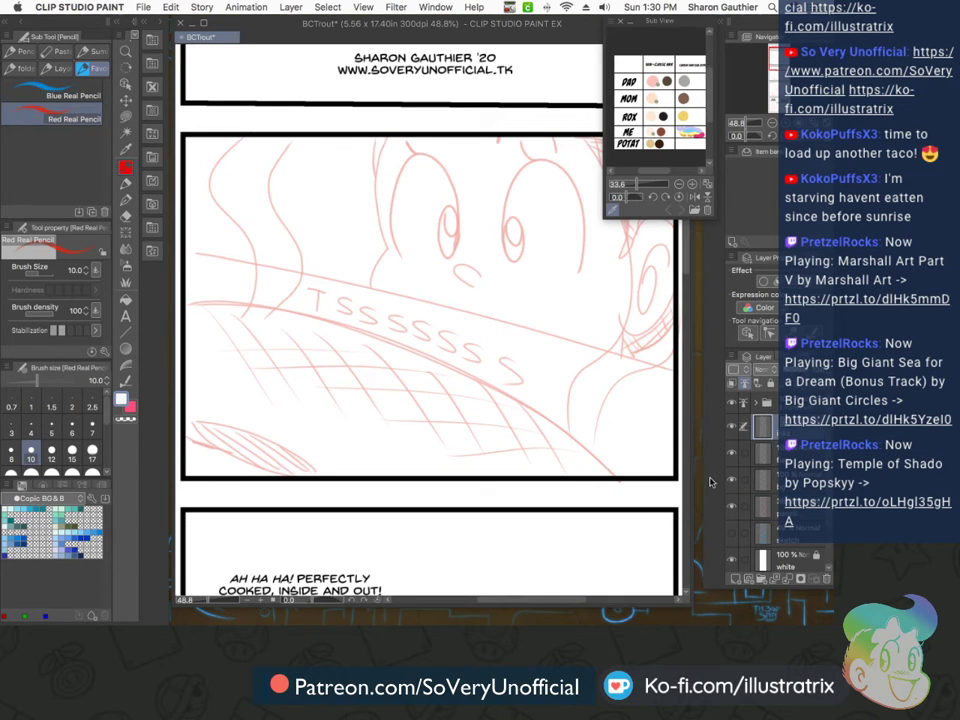
# Choose the Inker - The Natural pen at size 25 and pick black from the Copic 358 colour set
pyautogui.click(123, 187)
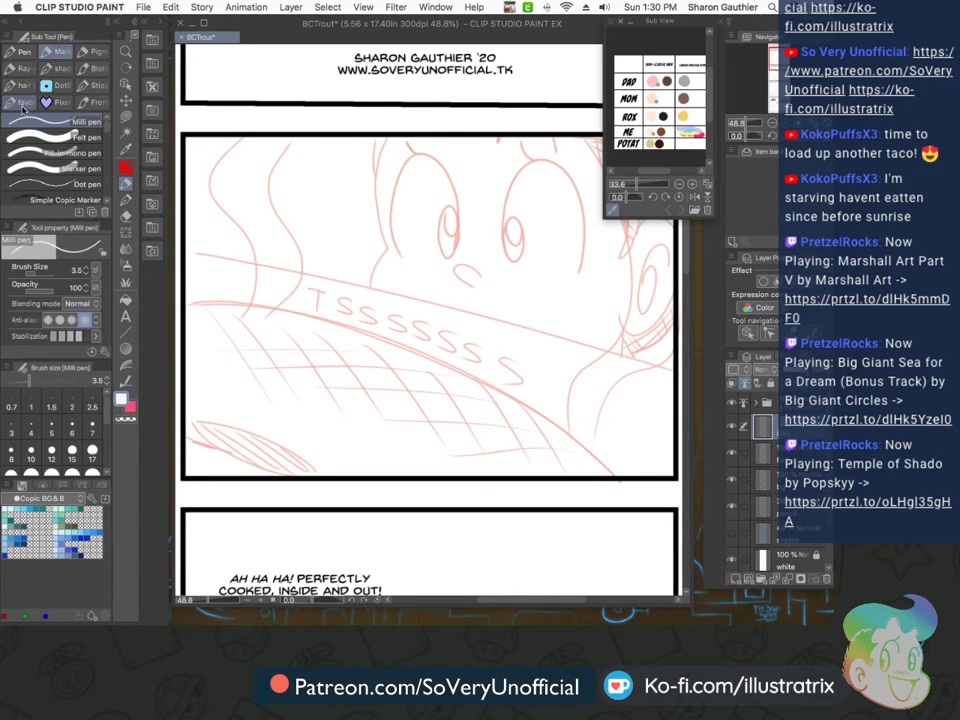
pyautogui.click(20, 103)
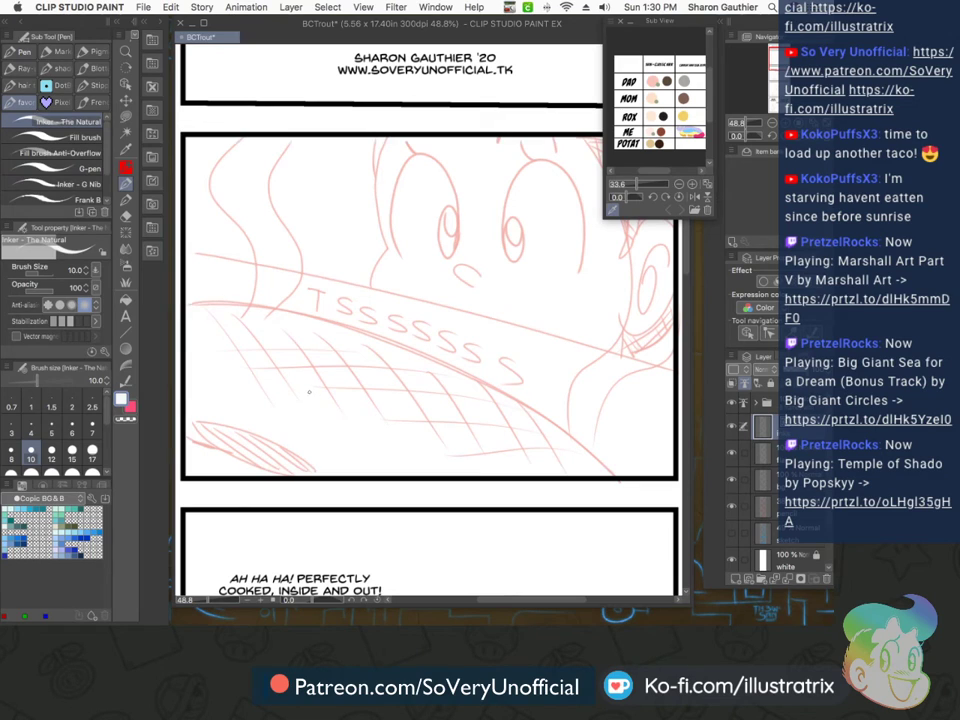
pyautogui.press(']')
pyautogui.press(']')
pyautogui.press(']')
pyautogui.press(']')
pyautogui.press(']')
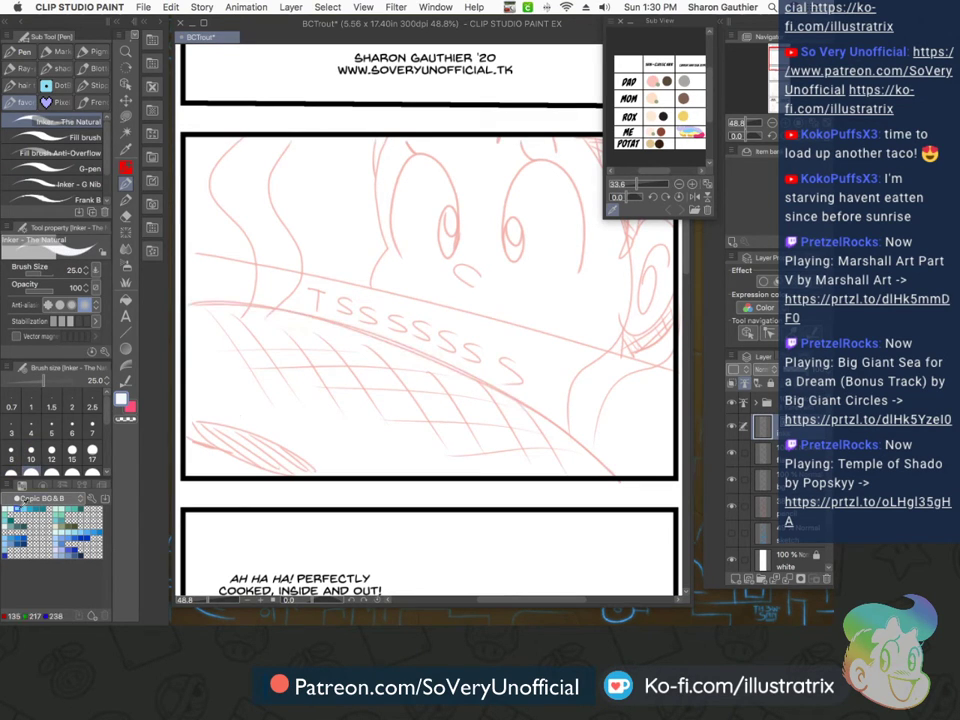
pyautogui.click(15, 499)
pyautogui.click(30, 255)
pyautogui.click(12, 508)
# Undo a first trial stroke, set the pen size to 10 and ink the grill's curved edge in the first panel
pyautogui.moveTo(192, 302)
pyautogui.mouseDown()
pyautogui.moveTo(373, 336)
pyautogui.moveTo(621, 471)
pyautogui.mouseUp()
pyautogui.hotkey('ctrl', 'z')
pyautogui.press('[')
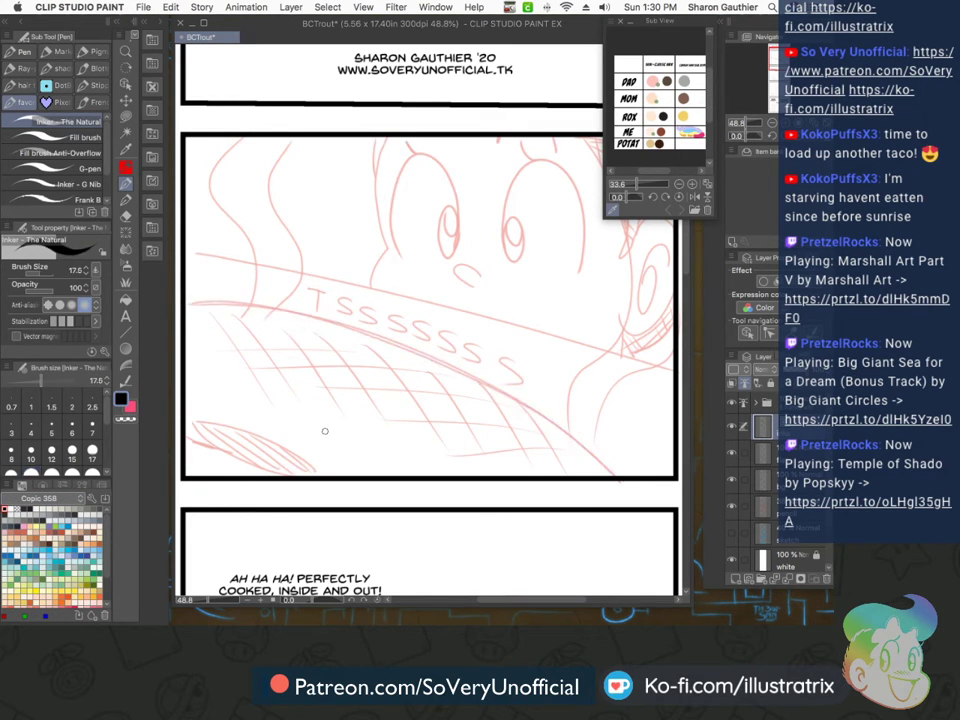
pyautogui.press('[')
pyautogui.press('[')
pyautogui.press('[')
pyautogui.moveTo(188, 302); pyautogui.dragTo(614, 476)
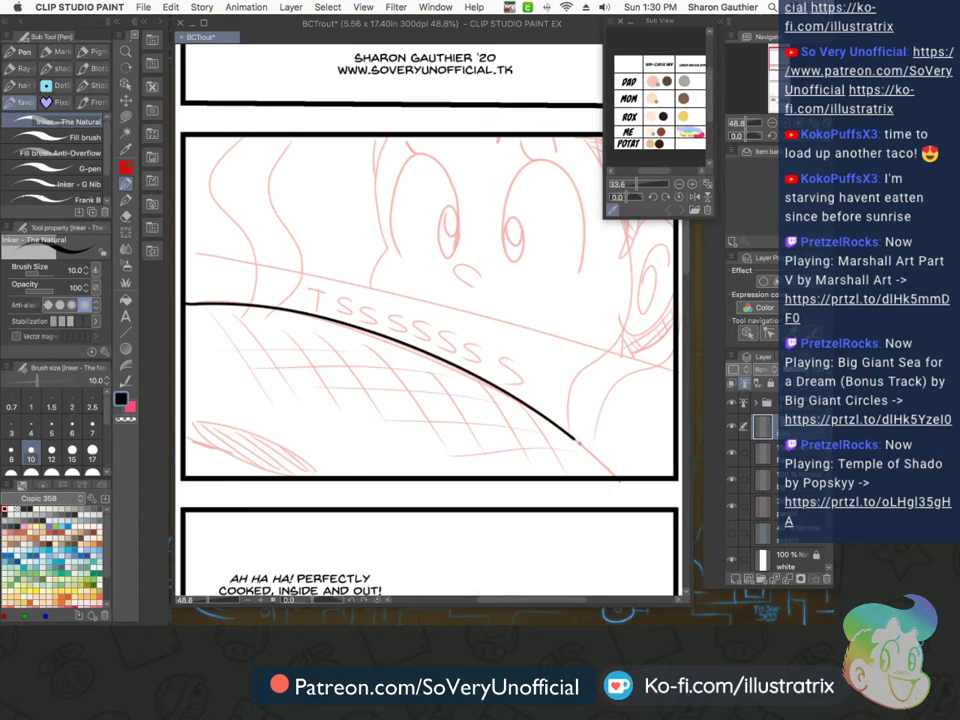
# Ink the leaf-shaped form in the first panel's lower-left corner and fill it with slanted inner lines
pyautogui.scroll(3, 202, 445)
pyautogui.moveTo(186, 436)
pyautogui.mouseDown()
pyautogui.moveTo(271, 484)
pyautogui.moveTo(421, 520)
pyautogui.moveTo(367, 446)
pyautogui.moveTo(198, 405)
pyautogui.mouseUp()
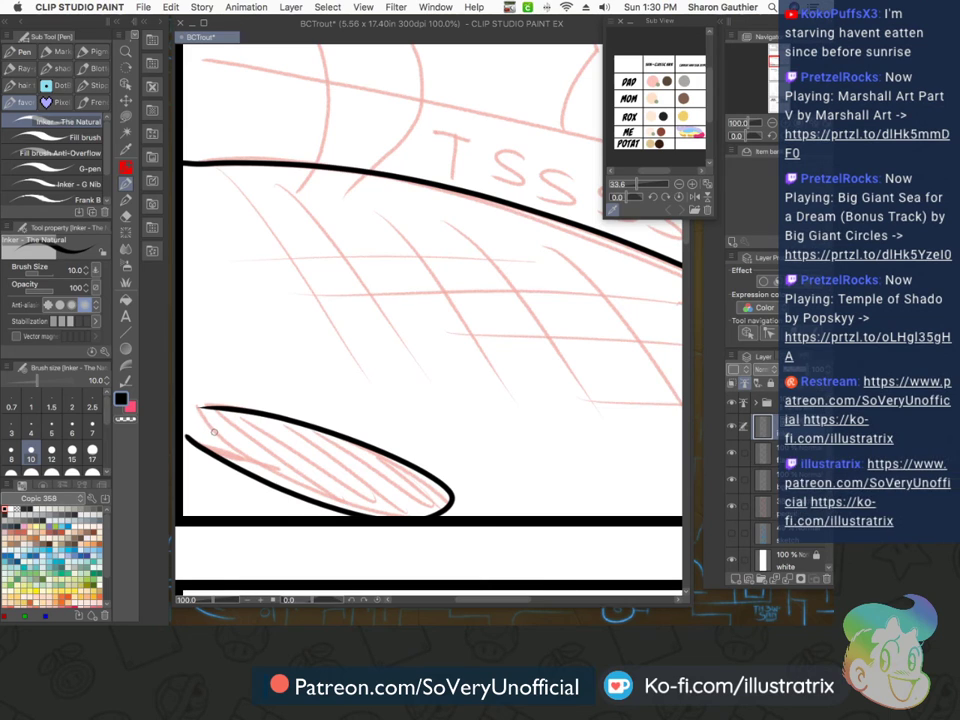
pyautogui.scroll(2, 180, 404)
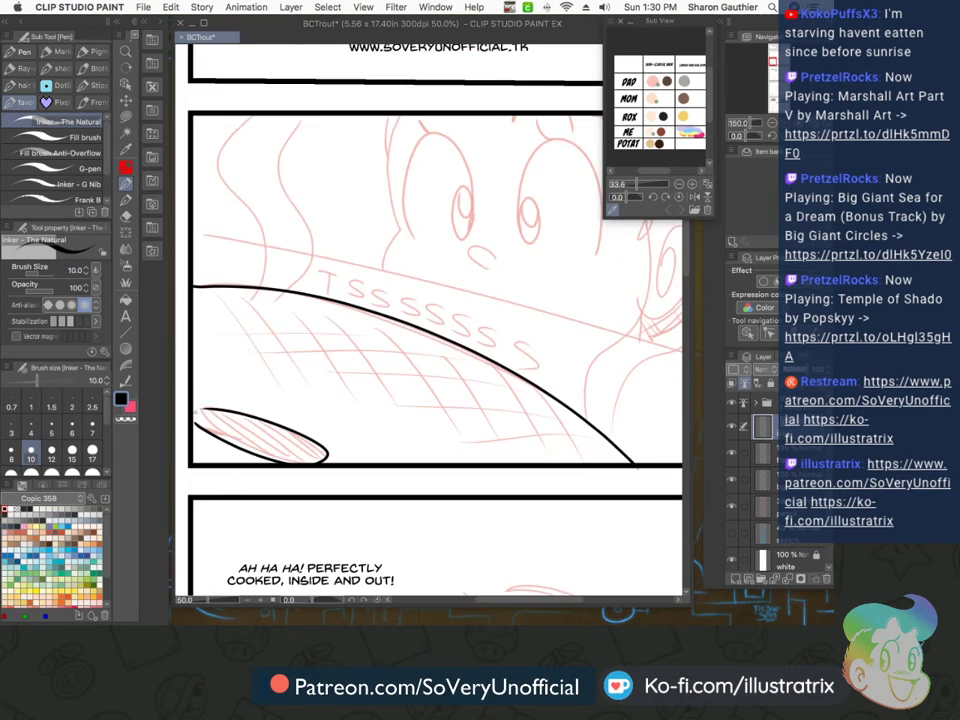
pyautogui.moveTo(241, 403)
pyautogui.mouseDown()
pyautogui.moveTo(211, 440)
pyautogui.moveTo(355, 517)
pyautogui.mouseUp()
pyautogui.moveTo(270, 405); pyautogui.dragTo(387, 533)
pyautogui.moveTo(322, 418); pyautogui.dragTo(429, 549)
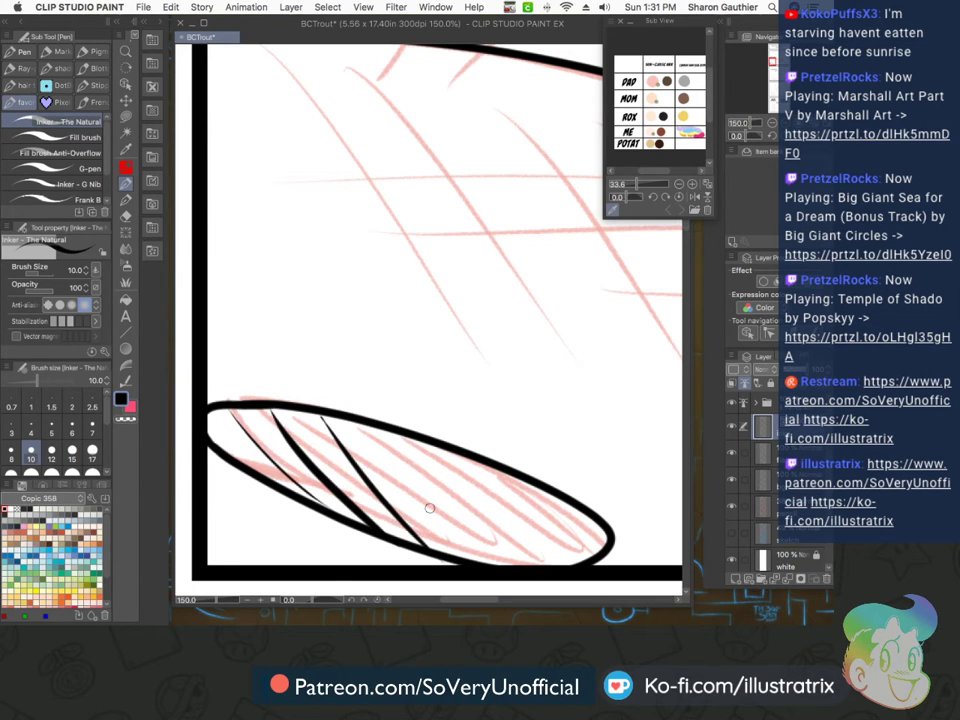
pyautogui.moveTo(367, 429); pyautogui.dragTo(477, 561)
pyautogui.moveTo(416, 439); pyautogui.dragTo(515, 566)
pyautogui.moveTo(467, 459); pyautogui.dragTo(543, 565)
pyautogui.moveTo(506, 473); pyautogui.dragTo(577, 562)
pyautogui.moveTo(544, 490); pyautogui.dragTo(598, 554)
# Ink the long straight grill edge below the face with the Straight line tool at size 7, redoing it once
pyautogui.scroll(-7, 548, 510)
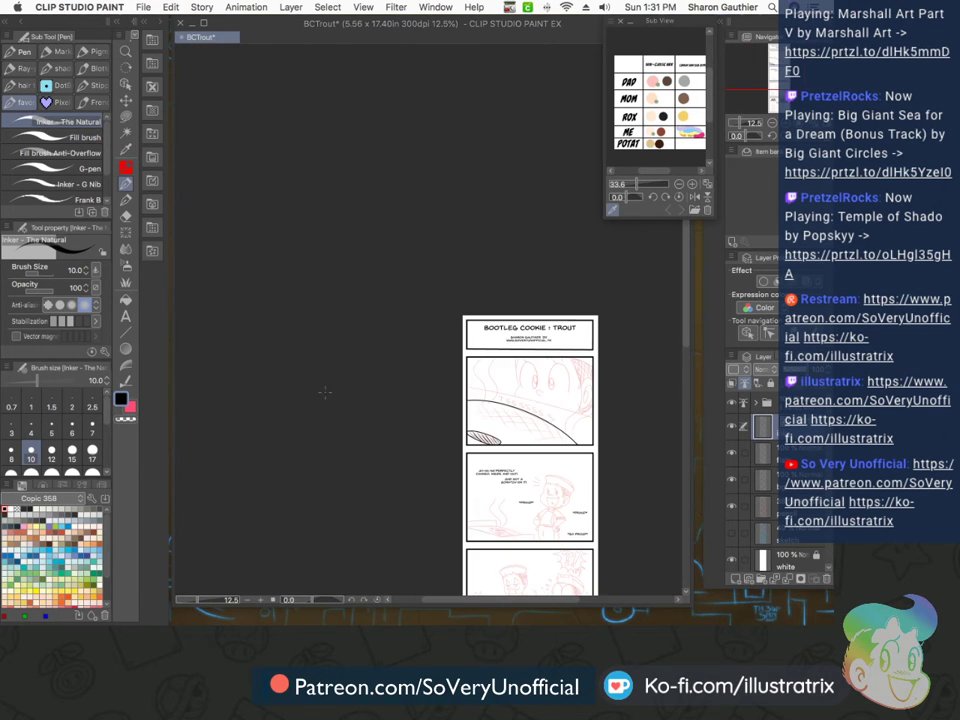
pyautogui.scroll(4, 429, 475)
pyautogui.scroll(2, 428, 475)
pyautogui.scroll(-4, 437, 446)
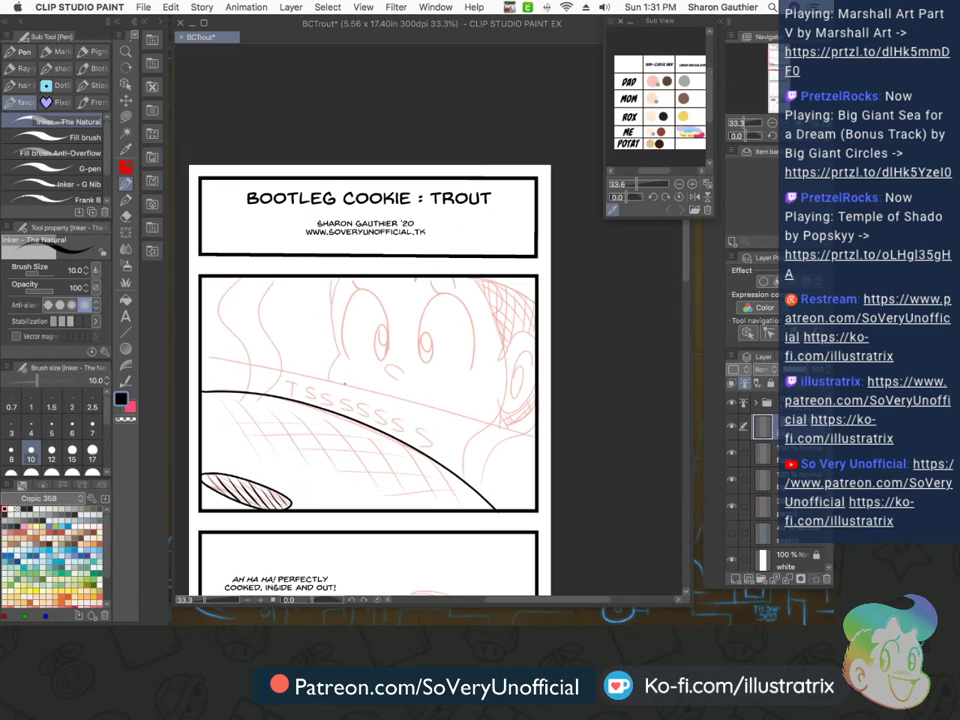
pyautogui.press('u')
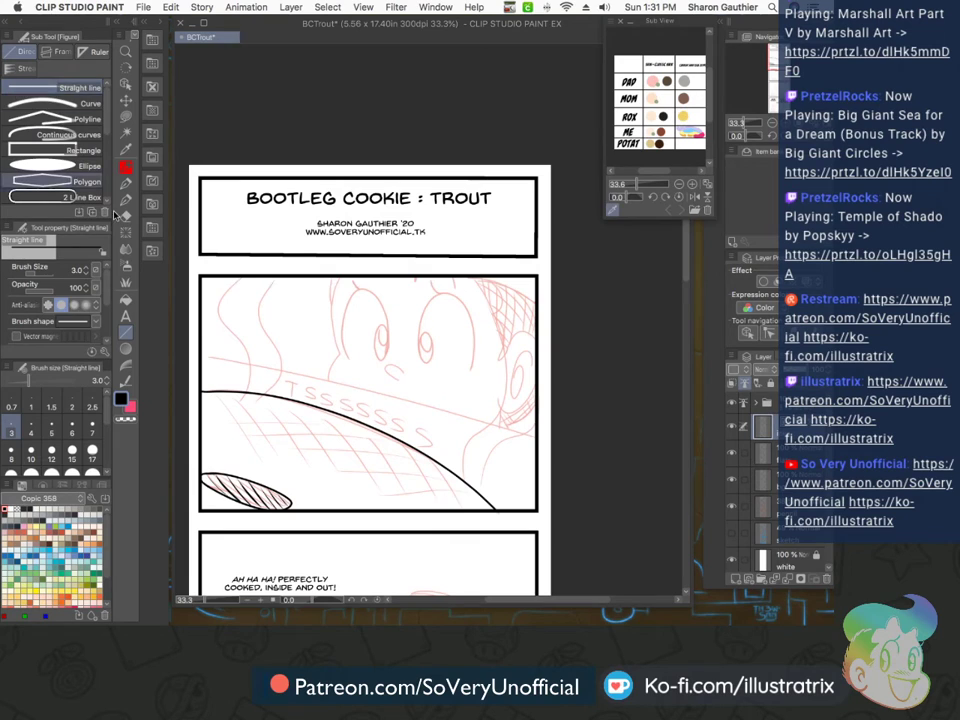
pyautogui.press(']')
pyautogui.press(']')
pyautogui.press(']')
pyautogui.moveTo(202, 355); pyautogui.dragTo(537, 437)
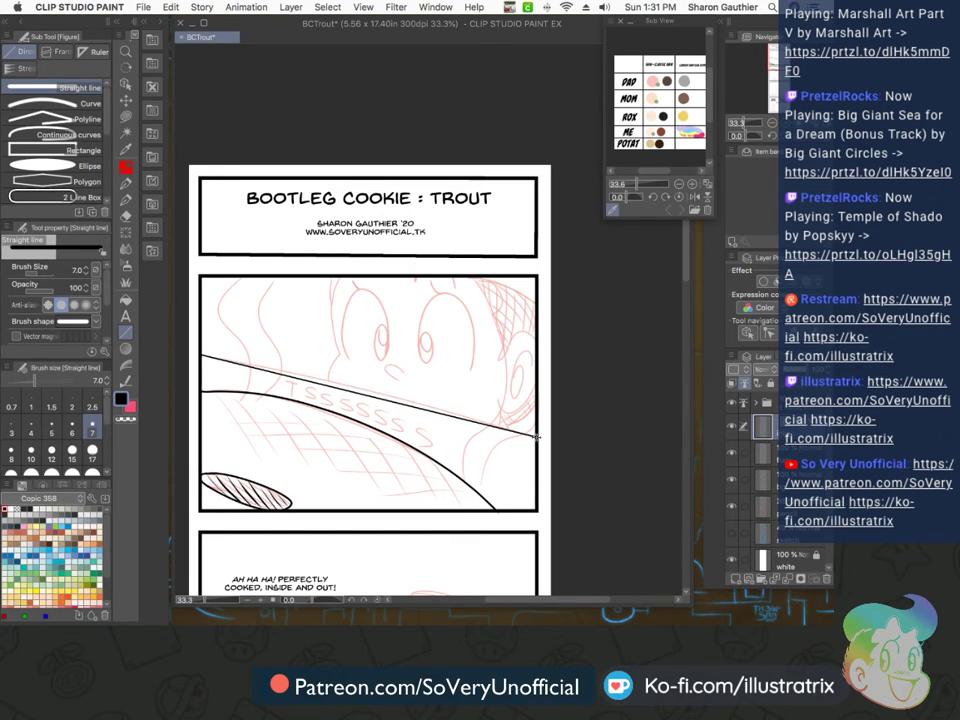
pyautogui.press('super+z')
pyautogui.moveTo(202, 348); pyautogui.dragTo(538, 437)
# Ink the grill top and the counter edge beside it in the second panel with the Polyline tool at size 5
pyautogui.scroll(-5, 284, 347)
pyautogui.scroll(5, 273, 415)
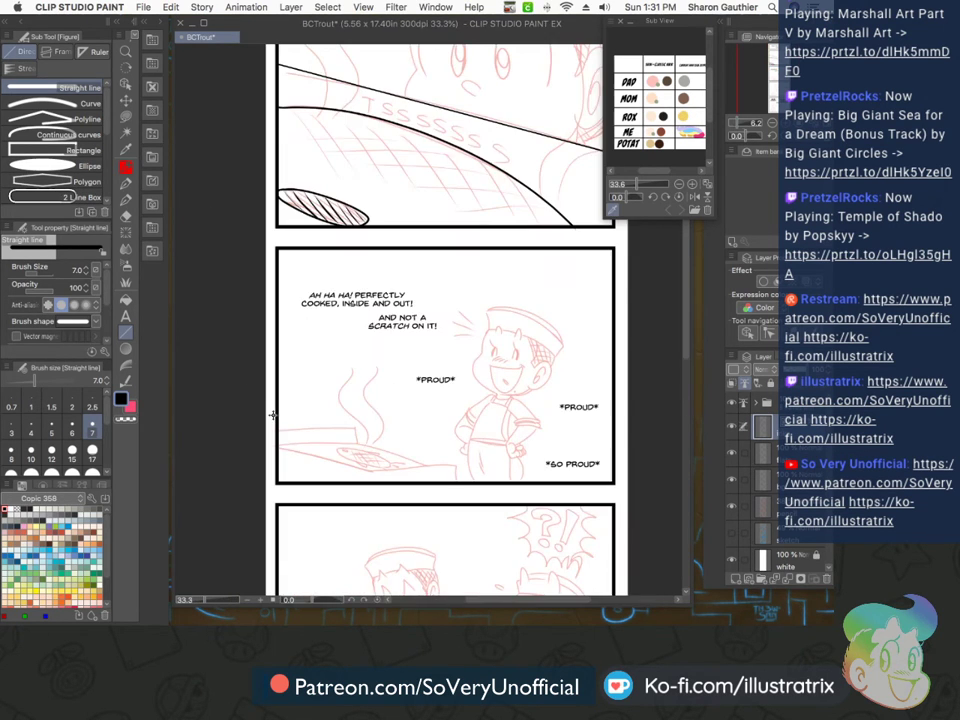
pyautogui.scroll(2, 228, 362)
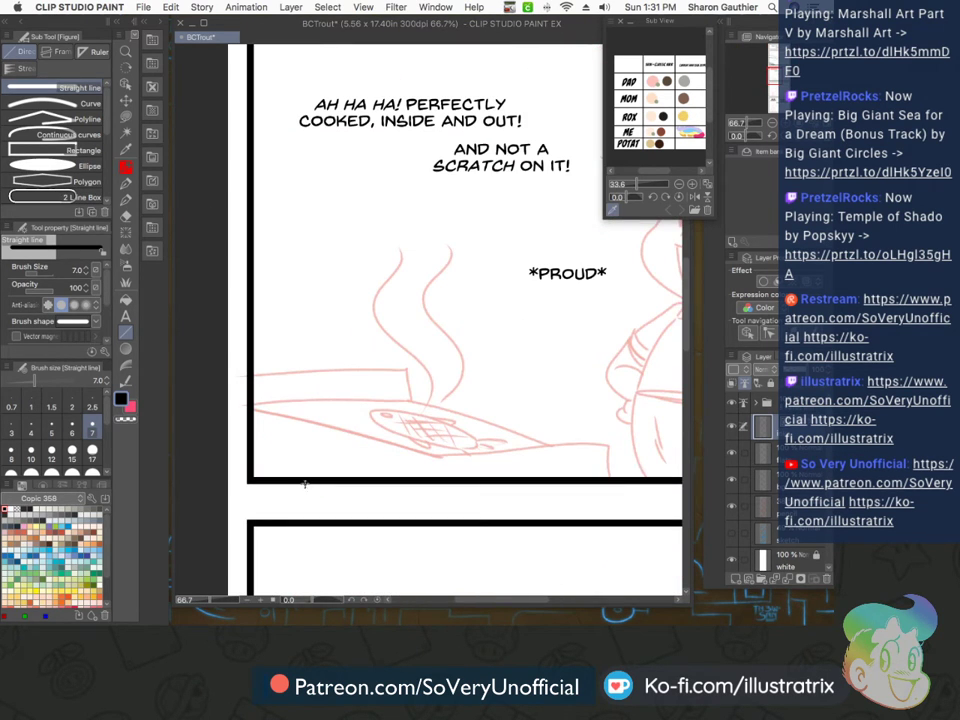
pyautogui.click(19, 117)
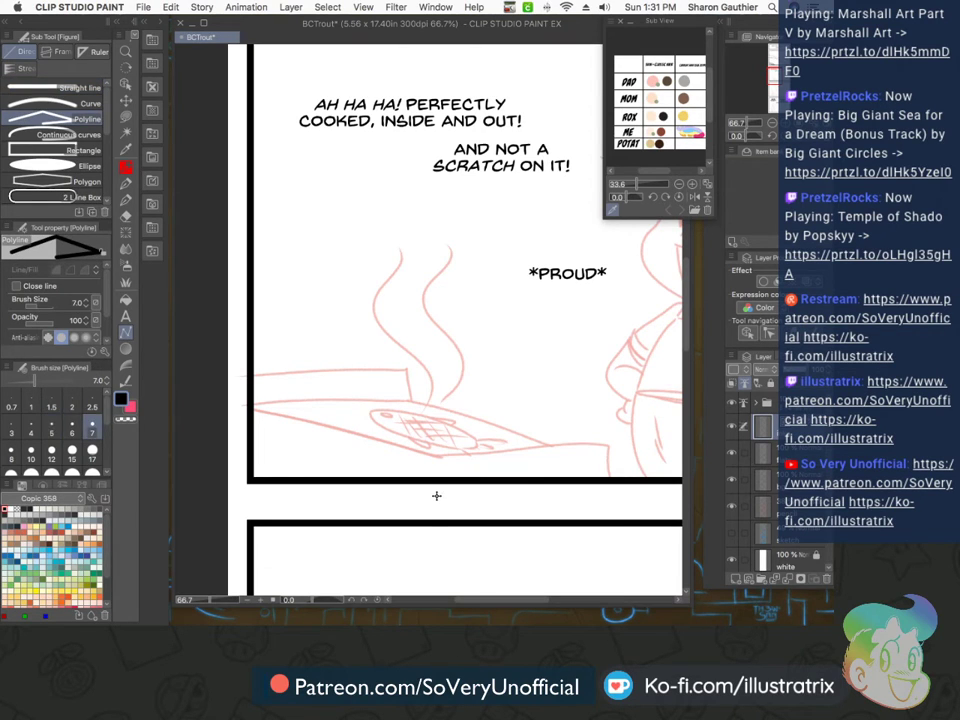
pyautogui.press('[')
pyautogui.press('[')
pyautogui.click(608, 478)
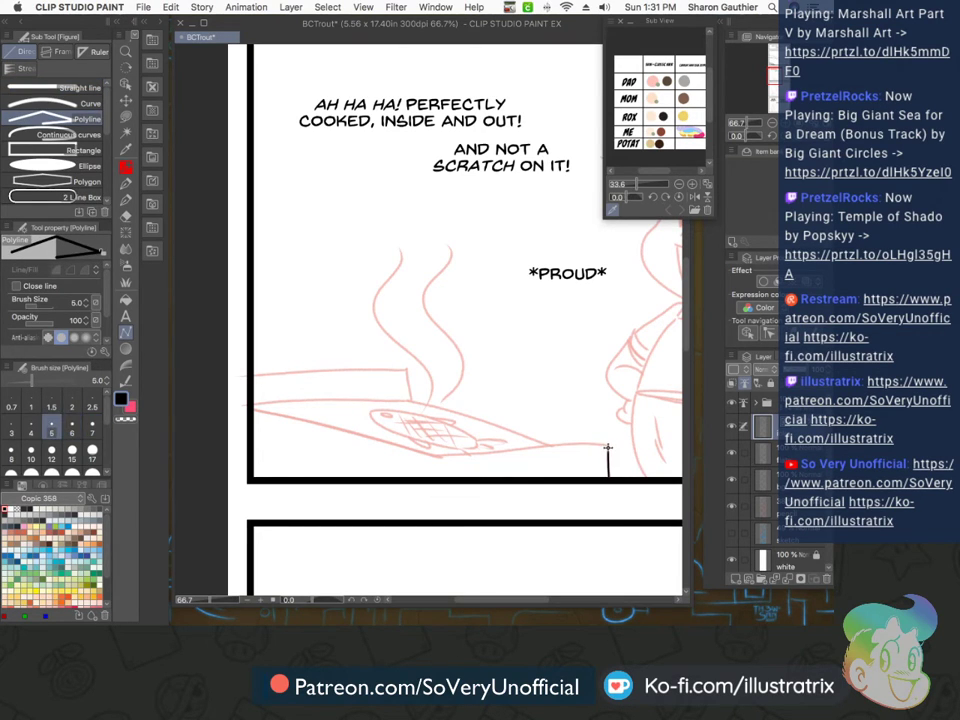
pyautogui.click(608, 445)
pyautogui.click(438, 456)
pyautogui.click(252, 407)
pyautogui.click(410, 400)
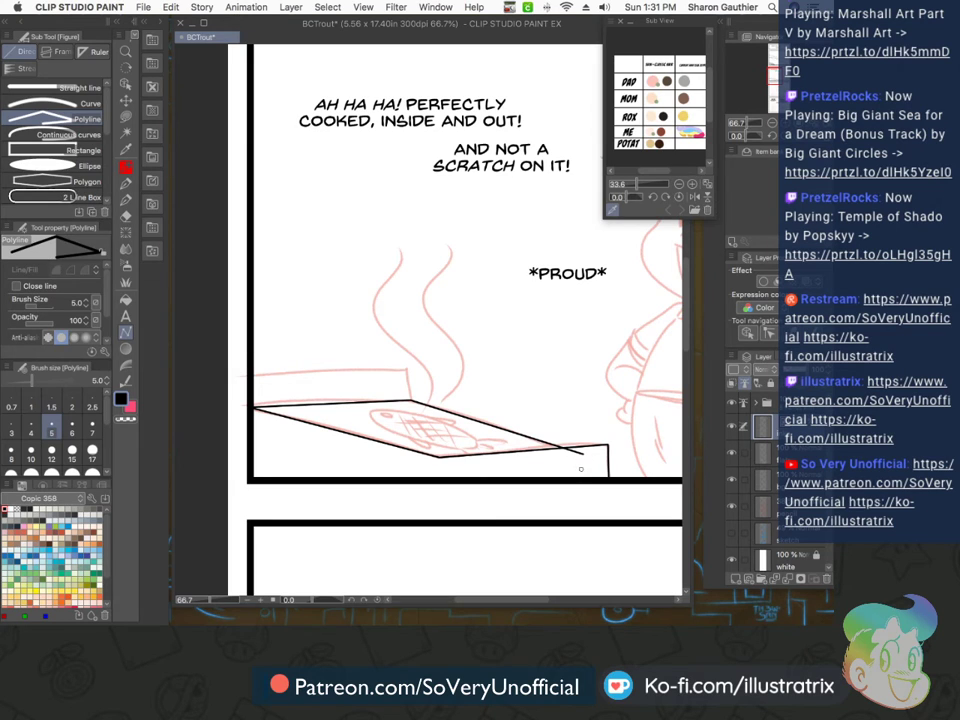
# Trim the line overshooting the grill's right corner with the Vector eraser and return to the Polyline tool
pyautogui.press('e')
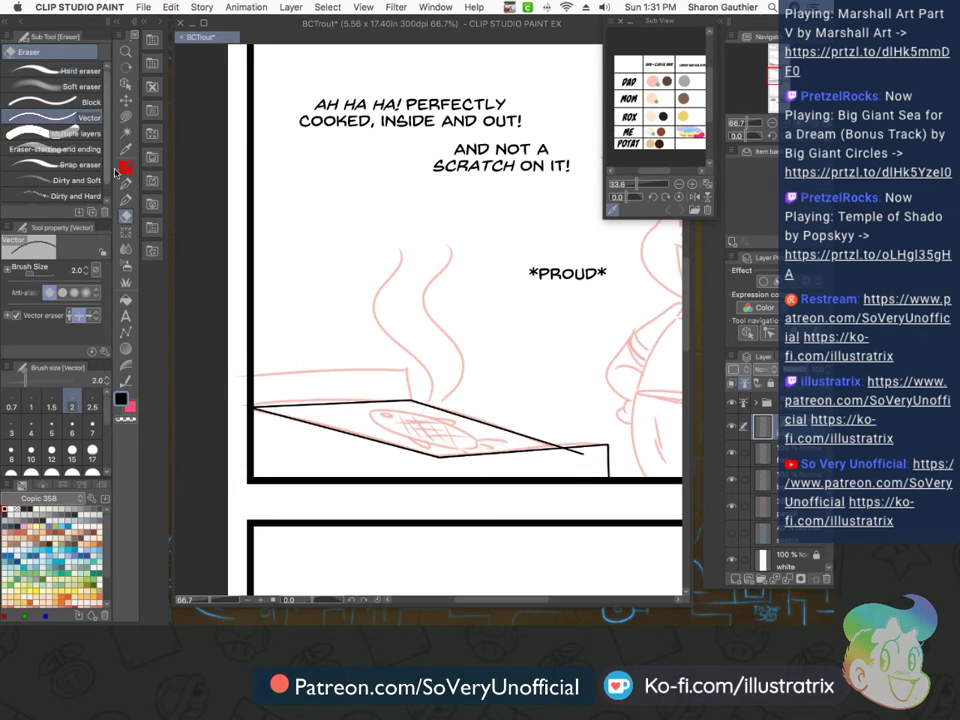
pyautogui.moveTo(580, 447); pyautogui.dragTo(569, 460)
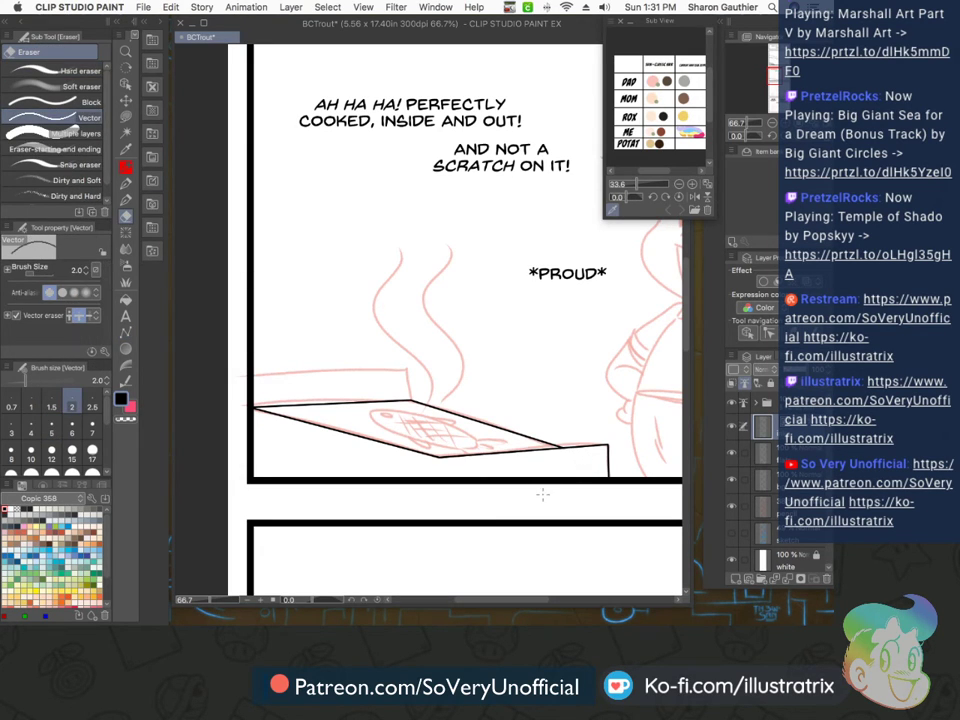
pyautogui.press('u')
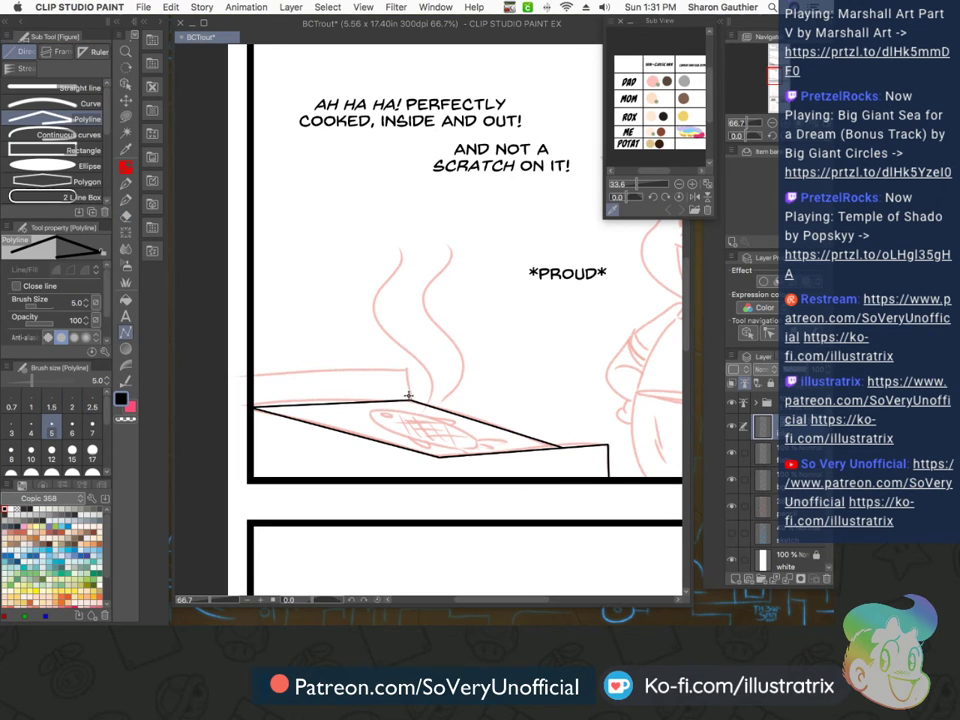
# Ink the grill's raised back ledge and its short front corner line in the second panel with the Polyline tool
pyautogui.click(410, 399)
pyautogui.click(410, 372)
pyautogui.doubleClick(251, 374)
pyautogui.click(439, 455)
pyautogui.doubleClick(440, 475)
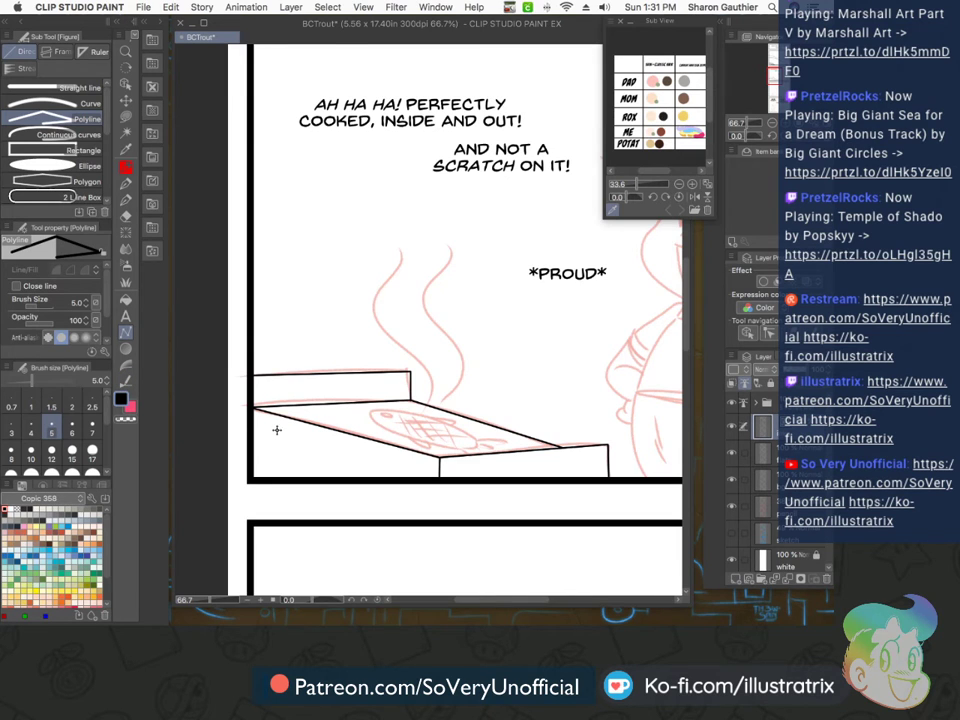
# Ink the grill top and the counter edge beside it in the third panel with the Polyline tool
pyautogui.scroll(-3, 258, 419)
pyautogui.scroll(2, 252, 477)
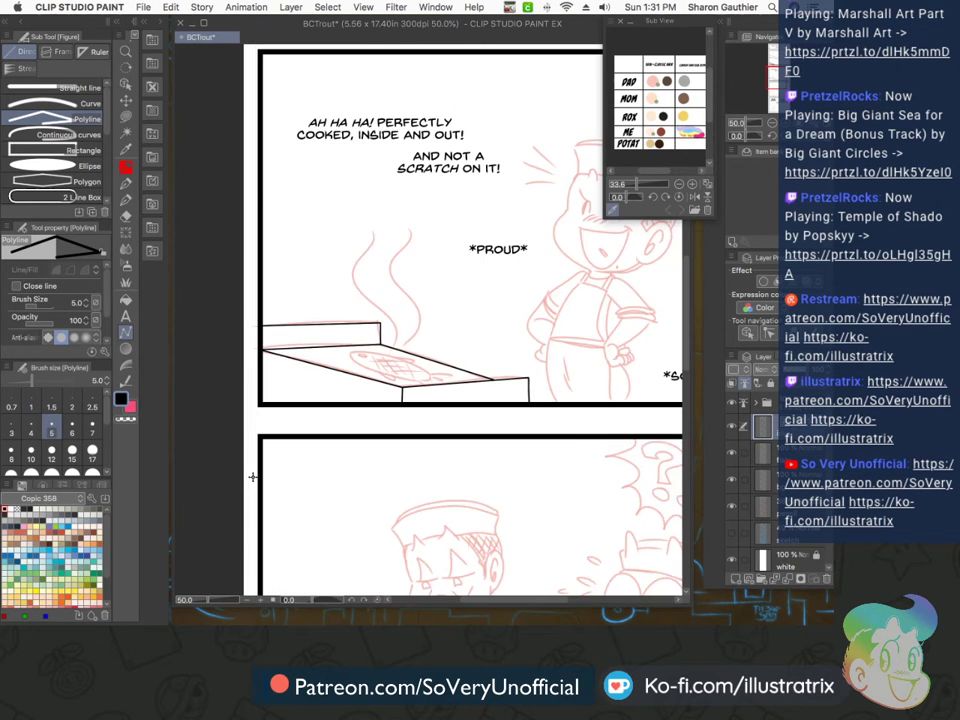
pyautogui.scroll(-2, 252, 477)
pyautogui.scroll(-1, 255, 490)
pyautogui.scroll(1, 258, 500)
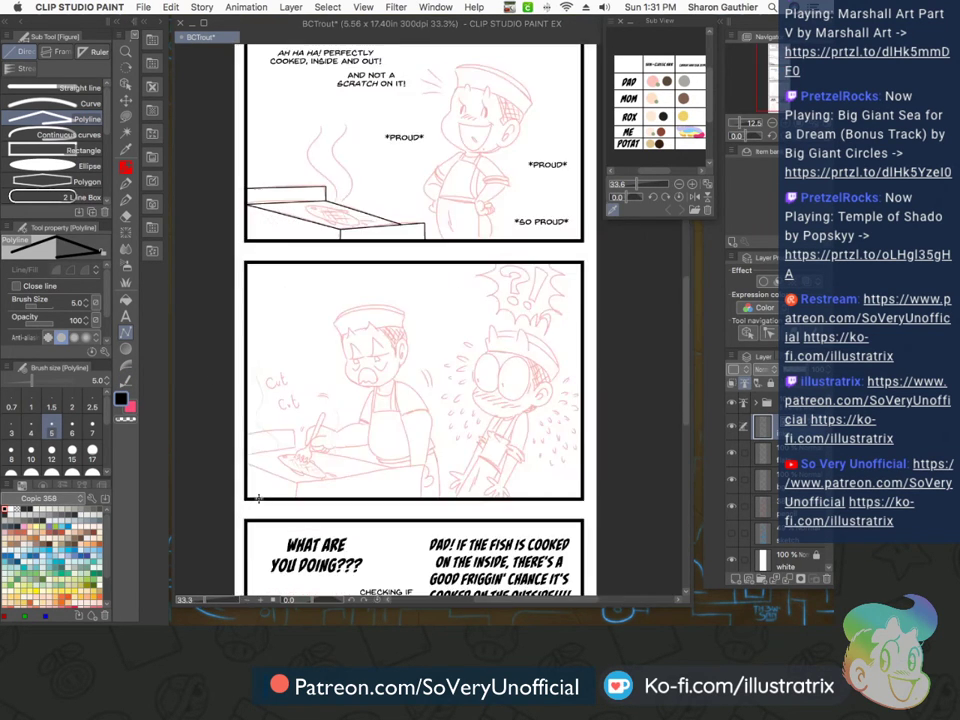
pyautogui.scroll(2, 258, 500)
pyautogui.click(582, 496)
pyautogui.click(586, 434)
pyautogui.click(333, 468)
pyautogui.click(231, 428)
pyautogui.click(231, 410)
pyautogui.click(329, 399)
pyautogui.click(541, 447)
# Ink the raised back ledge and the front corner line of the third panel's grill
pyautogui.click(329, 399)
pyautogui.click(327, 364)
pyautogui.doubleClick(232, 370)
pyautogui.click(333, 469)
pyautogui.doubleClick(334, 500)
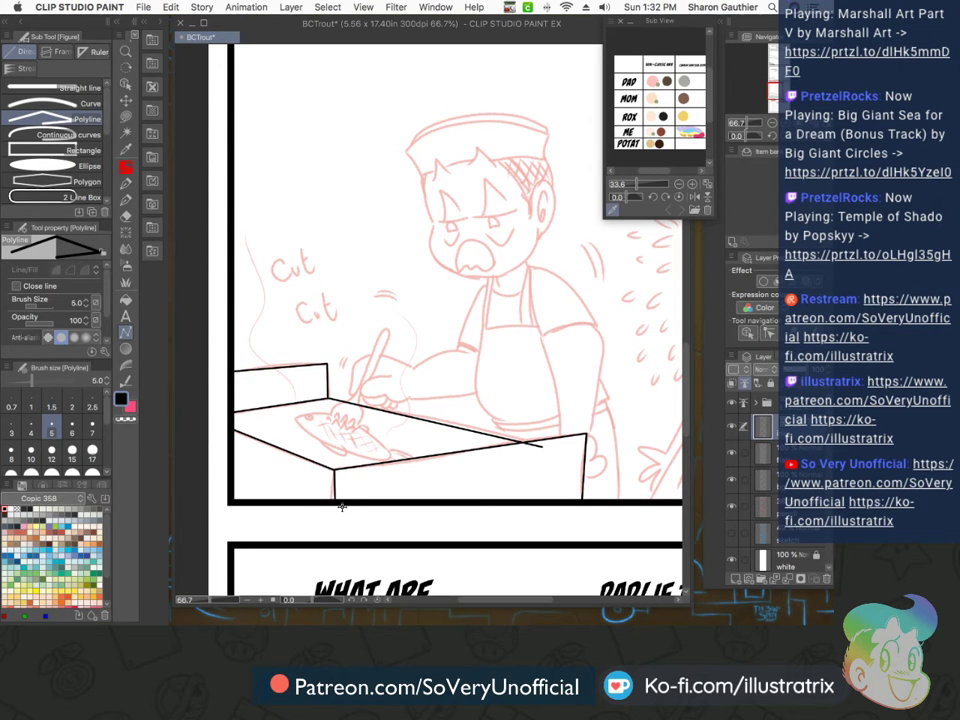
# Ink the cheek contour and the cross-hatched hair sliver beside it in the first panel with the Inker - The Natural pen at size 10
pyautogui.scroll(-7, 524, 454)
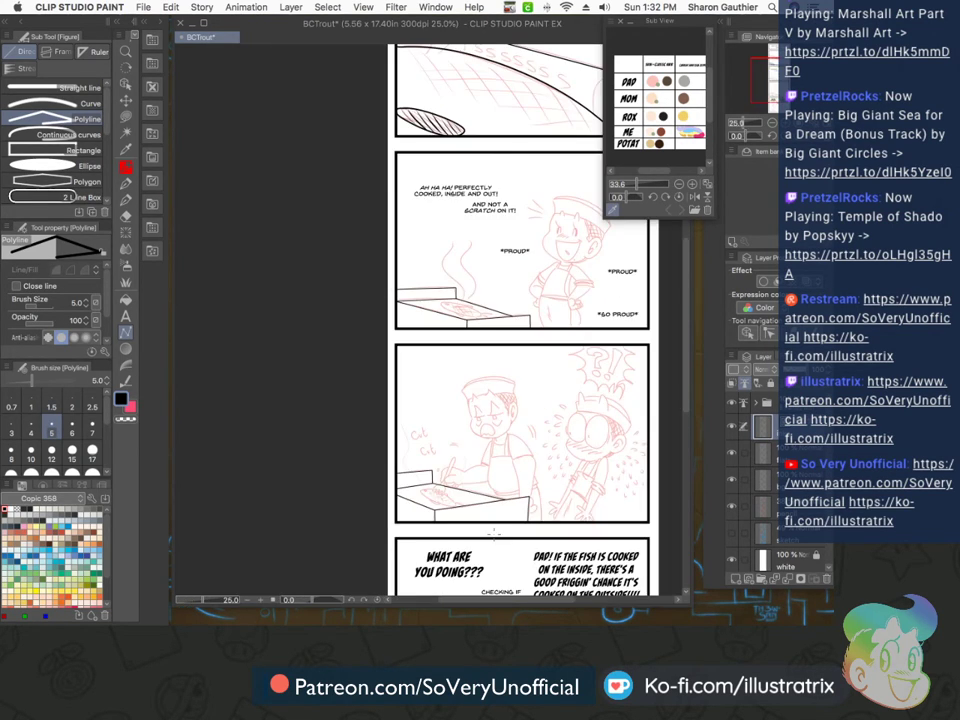
pyautogui.click(125, 184)
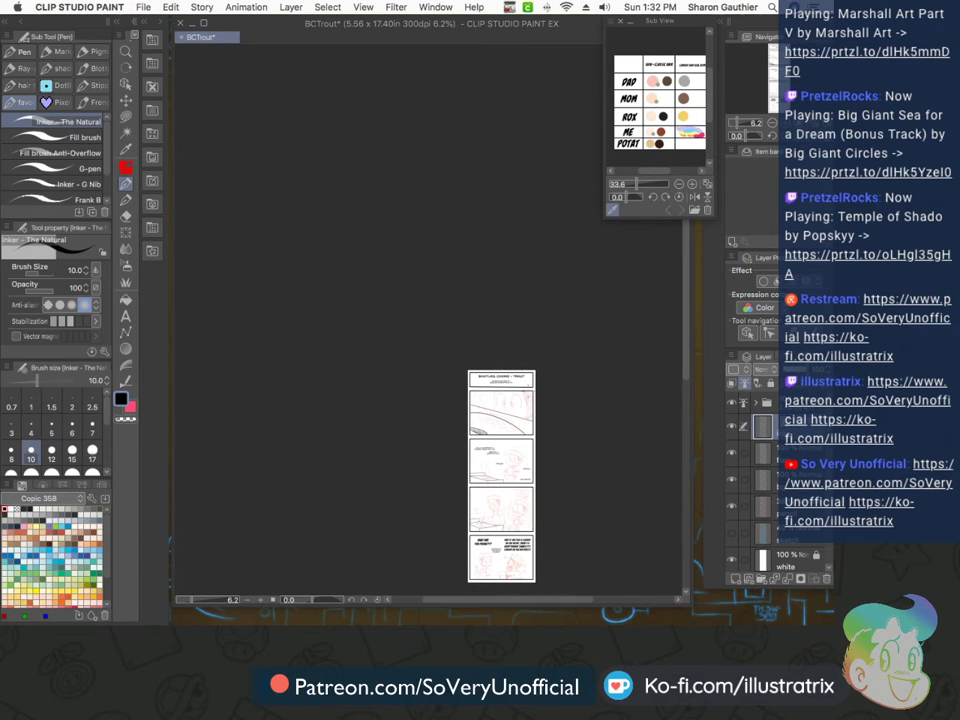
pyautogui.scroll(6, 529, 391)
pyautogui.scroll(-1, 512, 408)
pyautogui.scroll(4, 268, 304)
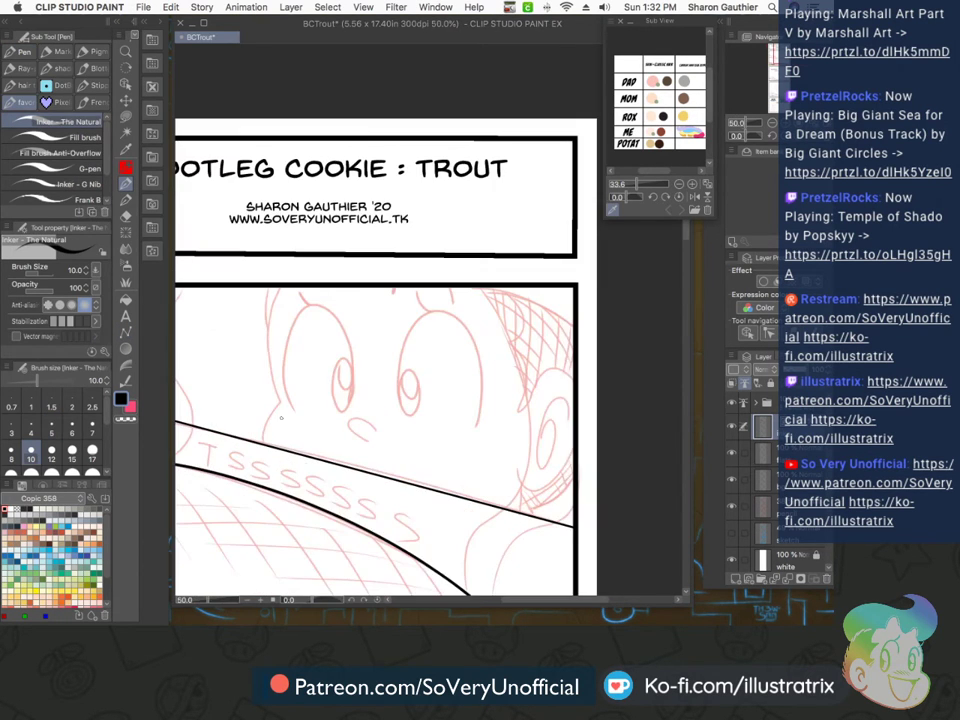
pyautogui.scroll(-1, 268, 304)
pyautogui.moveTo(311, 263)
pyautogui.mouseDown()
pyautogui.moveTo(294, 316)
pyautogui.moveTo(293, 419)
pyautogui.moveTo(309, 488)
pyautogui.moveTo(278, 578)
pyautogui.mouseUp()
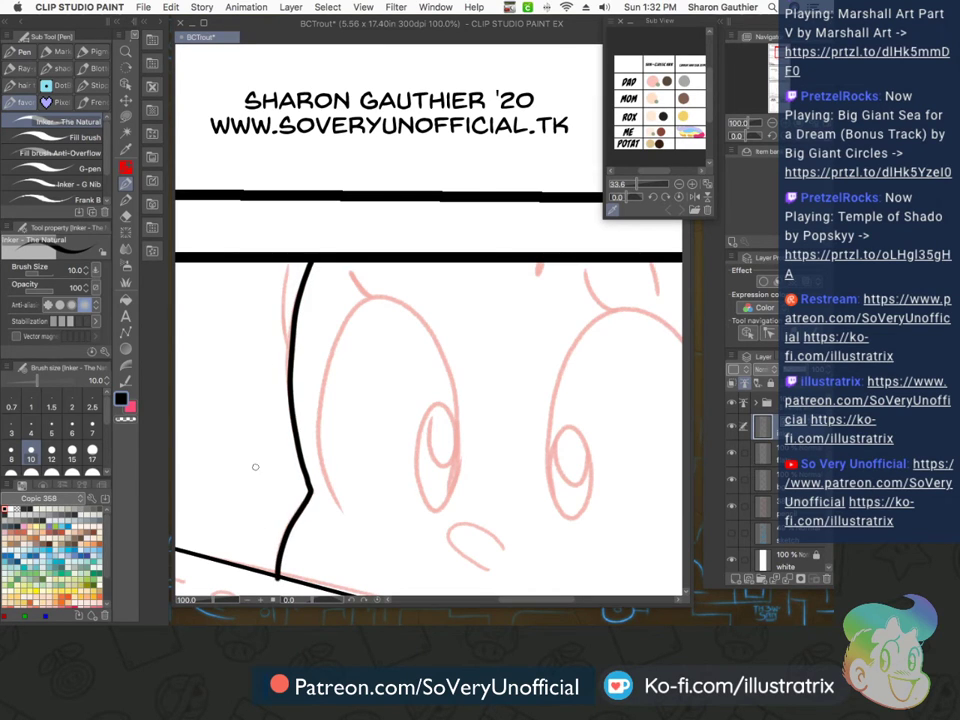
pyautogui.press('super+z')
pyautogui.moveTo(311, 263)
pyautogui.mouseDown()
pyautogui.moveTo(294, 357)
pyautogui.moveTo(319, 503)
pyautogui.moveTo(280, 549)
pyautogui.mouseUp()
pyautogui.press('super+z')
pyautogui.moveTo(316, 488)
pyautogui.mouseDown()
pyautogui.moveTo(292, 529)
pyautogui.moveTo(276, 586)
pyautogui.mouseUp()
pyautogui.moveTo(322, 483); pyautogui.dragTo(314, 501)
pyautogui.moveTo(271, 584); pyautogui.dragTo(281, 586)
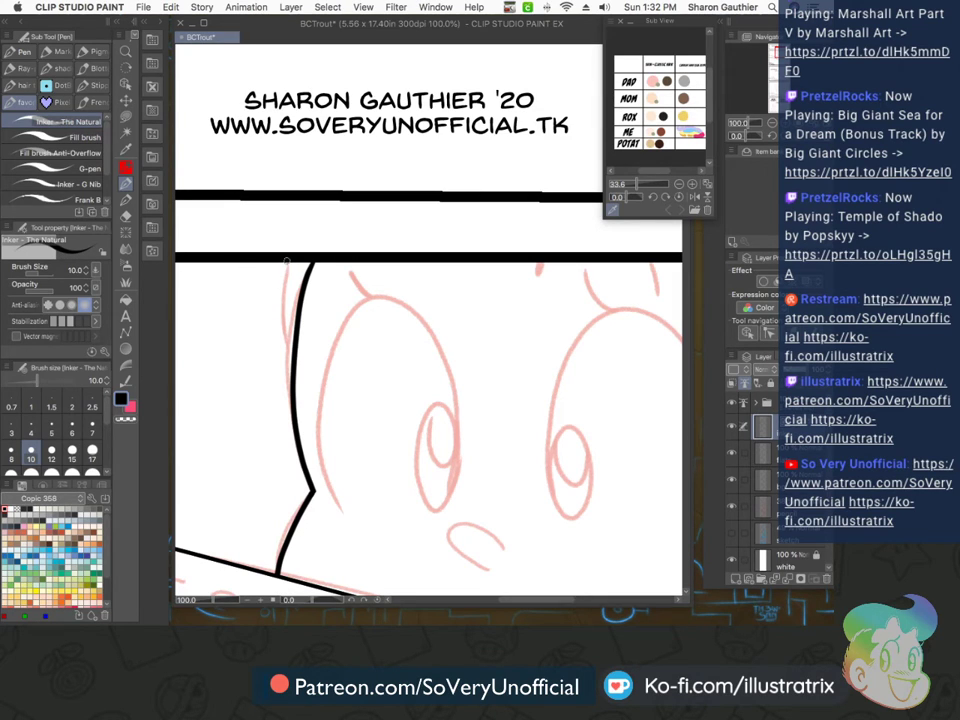
pyautogui.moveTo(284, 265); pyautogui.dragTo(292, 356)
pyautogui.moveTo(299, 291)
pyautogui.mouseDown()
pyautogui.moveTo(288, 297)
pyautogui.moveTo(289, 281)
pyautogui.mouseUp()
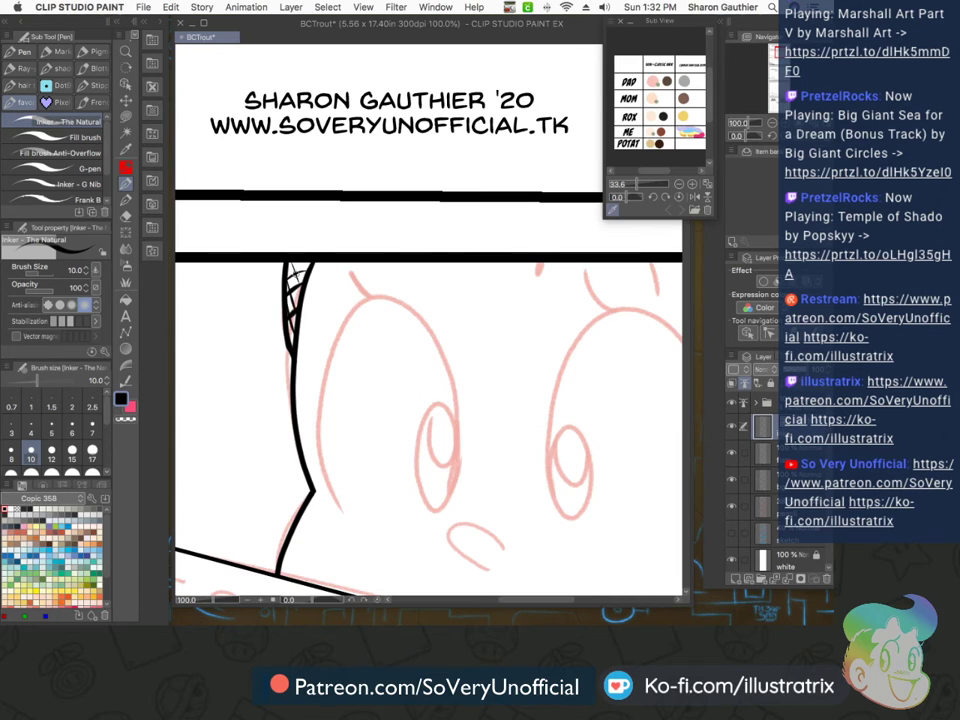
# Ink the first panel's left eye over the pencils, including its pupil, inner highlight and upper lash
pyautogui.scroll(-2, 259, 276)
pyautogui.scroll(-1, 258, 276)
pyautogui.scroll(4, 280, 325)
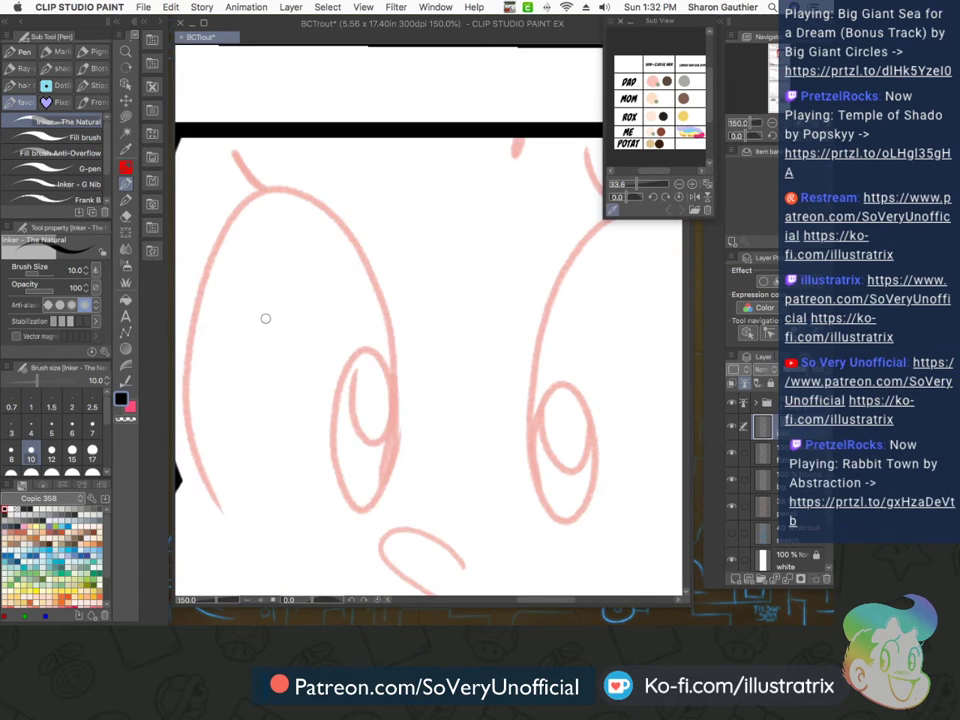
pyautogui.scroll(-2, 245, 450)
pyautogui.scroll(1, 223, 436)
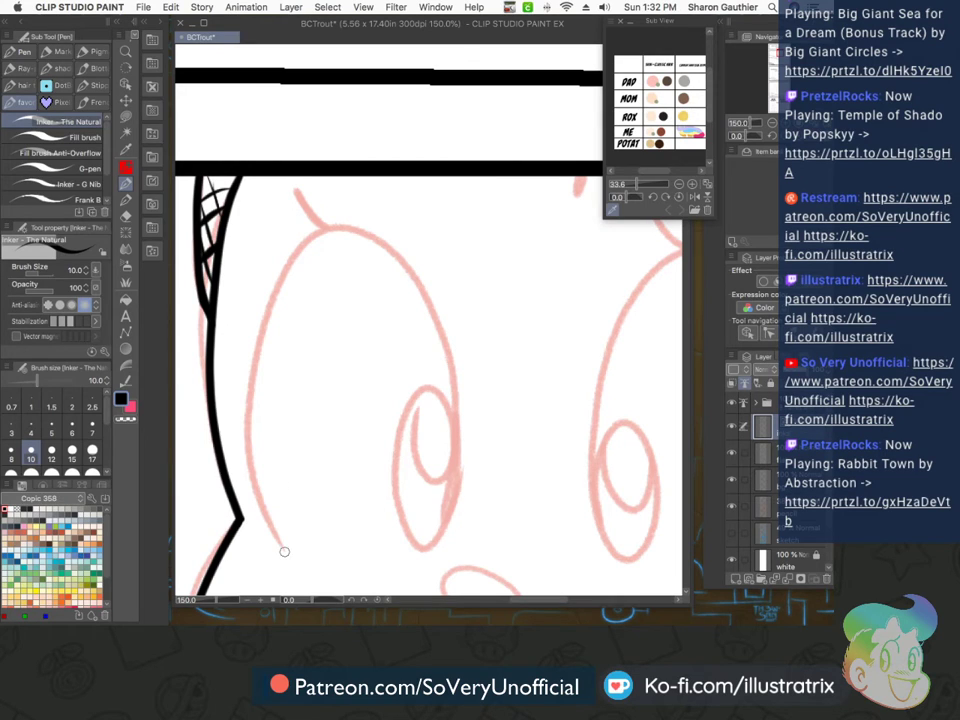
pyautogui.moveTo(280, 549)
pyautogui.mouseDown()
pyautogui.moveTo(257, 496)
pyautogui.moveTo(251, 338)
pyautogui.mouseUp()
pyautogui.moveTo(450, 344)
pyautogui.mouseDown()
pyautogui.moveTo(389, 494)
pyautogui.moveTo(429, 387)
pyautogui.moveTo(464, 470)
pyautogui.mouseUp()
pyautogui.moveTo(415, 398)
pyautogui.mouseDown()
pyautogui.moveTo(414, 437)
pyautogui.moveTo(462, 428)
pyautogui.mouseUp()
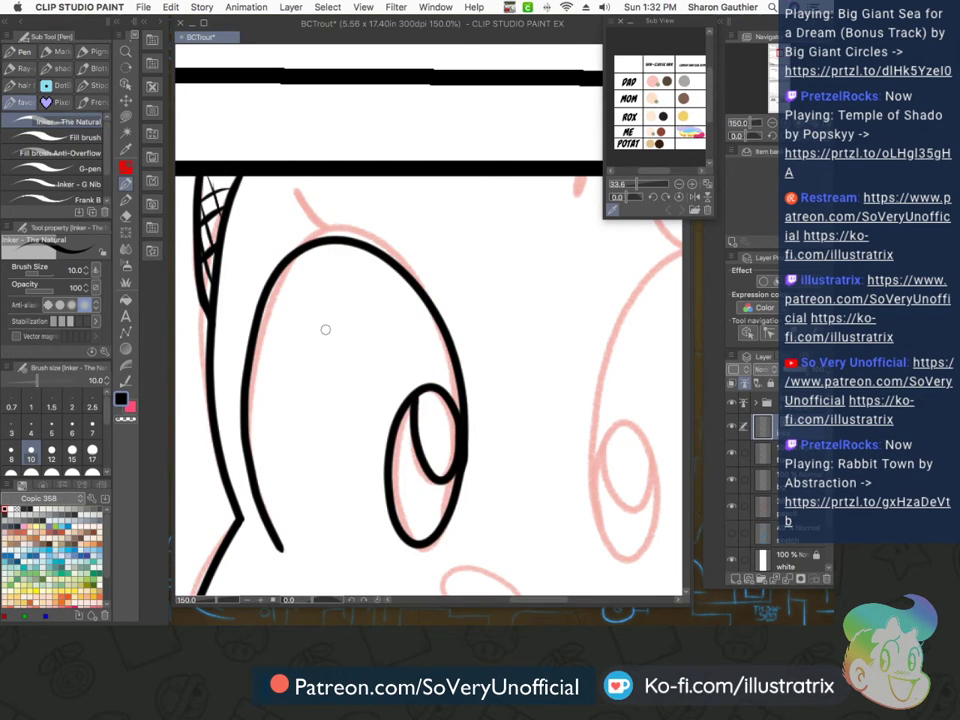
pyautogui.moveTo(322, 241); pyautogui.dragTo(285, 191)
# Ink the first panel's right eye with its pupil and highlight, plus the lash above it
pyautogui.scroll(-3, 267, 268)
pyautogui.press('super+plus')
pyautogui.press('super+plus')
pyautogui.press('super+plus')
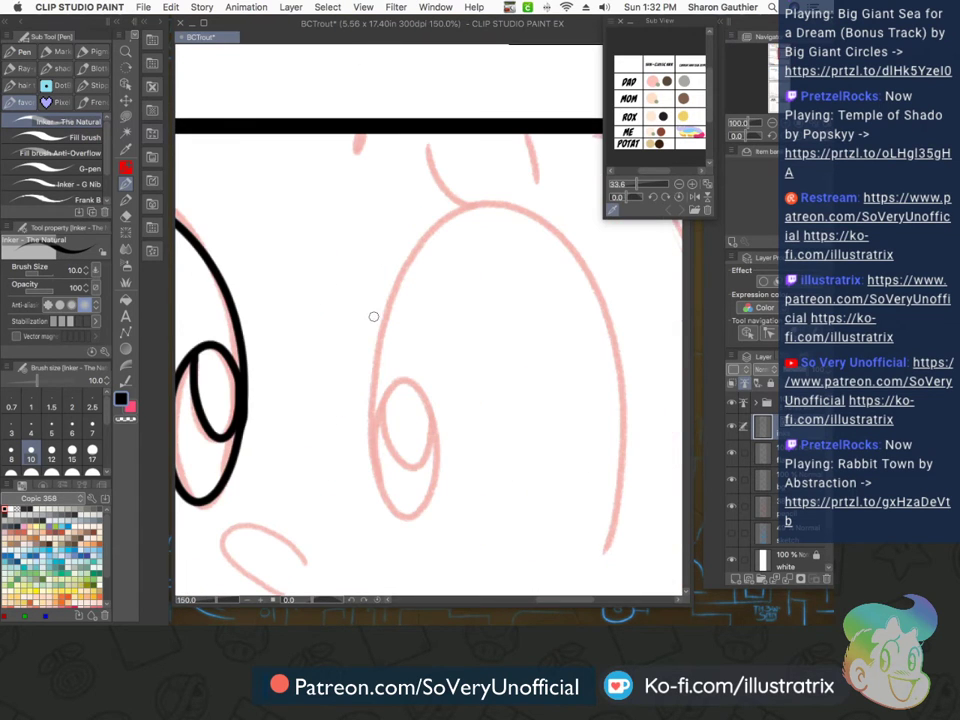
pyautogui.moveTo(603, 548)
pyautogui.mouseDown()
pyautogui.moveTo(628, 400)
pyautogui.moveTo(392, 275)
pyautogui.moveTo(440, 470)
pyautogui.moveTo(382, 469)
pyautogui.mouseUp()
pyautogui.moveTo(371, 389); pyautogui.dragTo(437, 396)
pyautogui.scroll(-3, 312, 538)
pyautogui.scroll(3, 395, 427)
pyautogui.moveTo(392, 440); pyautogui.dragTo(363, 416)
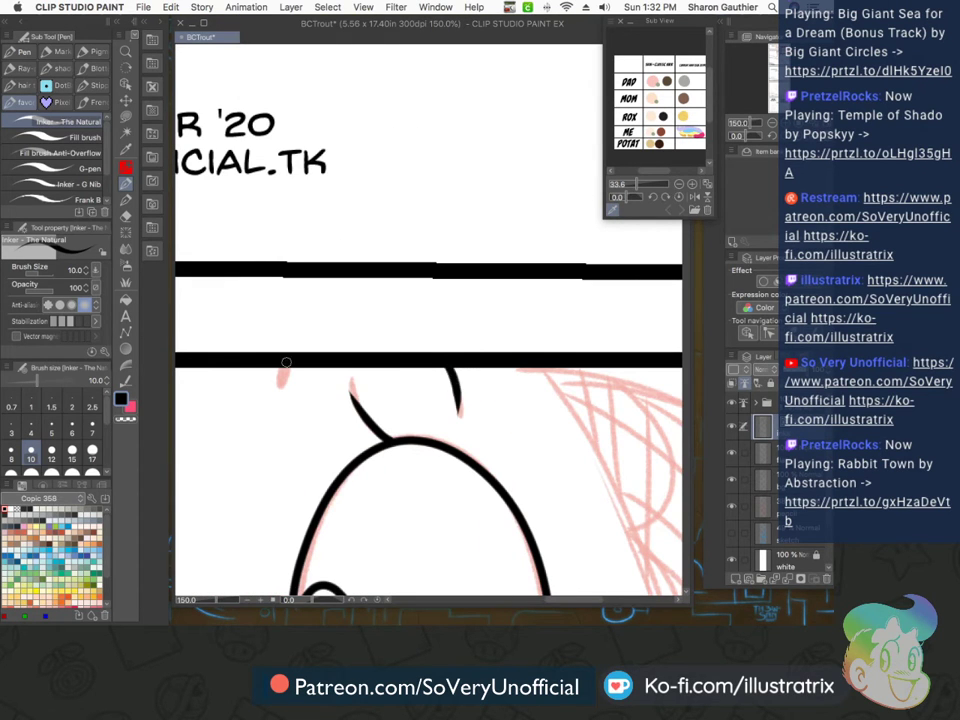
# Ink the short hair mark at the panel border between the eyes and the small curved nose below
pyautogui.press('super+minus')
pyautogui.press('super+minus')
pyautogui.press('super+plus')
pyautogui.press('super+plus')
pyautogui.press('super+plus')
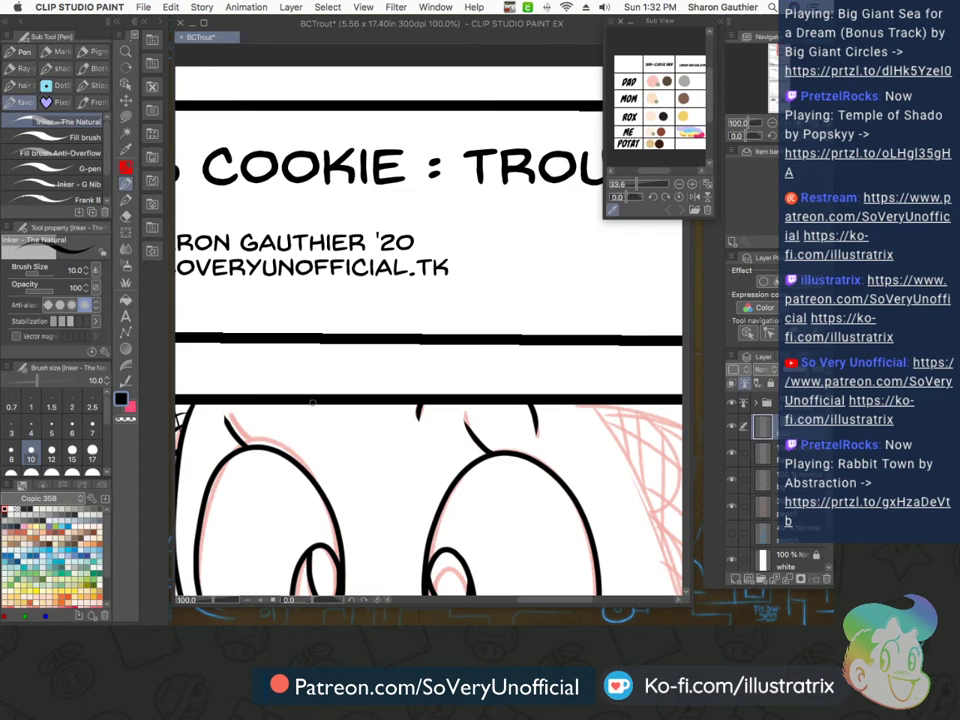
pyautogui.press('super+minus')
pyautogui.press('super+minus')
pyautogui.scroll(3, 282, 556)
pyautogui.moveTo(336, 505)
pyautogui.mouseDown()
pyautogui.moveTo(306, 472)
pyautogui.moveTo(309, 533)
pyautogui.mouseUp()
# Ink the ear at the first panel's right border, with its outer contour and inner loop
pyautogui.scroll(-4, 275, 468)
pyautogui.scroll(4, 385, 446)
pyautogui.scroll(-2, 385, 430)
pyautogui.scroll(2, 419, 550)
pyautogui.moveTo(356, 257)
pyautogui.mouseDown()
pyautogui.moveTo(390, 178)
pyautogui.moveTo(502, 247)
pyautogui.mouseUp()
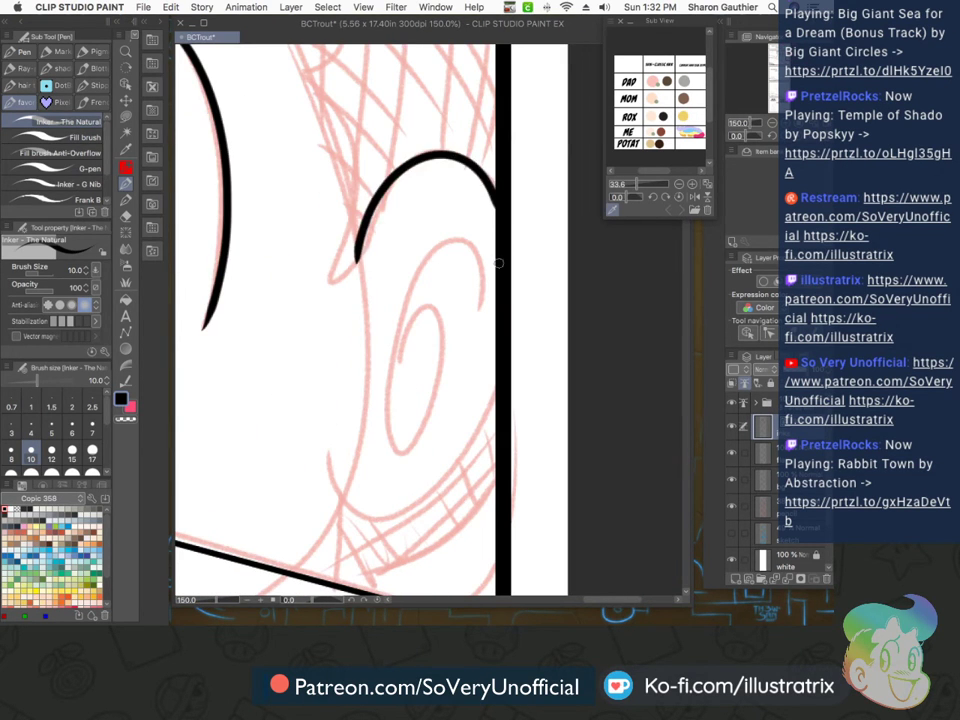
pyautogui.moveTo(336, 460)
pyautogui.mouseDown()
pyautogui.moveTo(388, 508)
pyautogui.moveTo(493, 423)
pyautogui.mouseUp()
pyautogui.moveTo(480, 311)
pyautogui.mouseDown()
pyautogui.moveTo(433, 257)
pyautogui.moveTo(435, 340)
pyautogui.mouseUp()
# Ink the outline of the hair above the ear, from the curved upper edge down to the pointed sideburn
pyautogui.press('super+minus')
pyautogui.press('super+minus')
pyautogui.press('super+plus')
pyautogui.moveTo(310, 223)
pyautogui.mouseDown()
pyautogui.moveTo(445, 263)
pyautogui.moveTo(511, 302)
pyautogui.mouseUp()
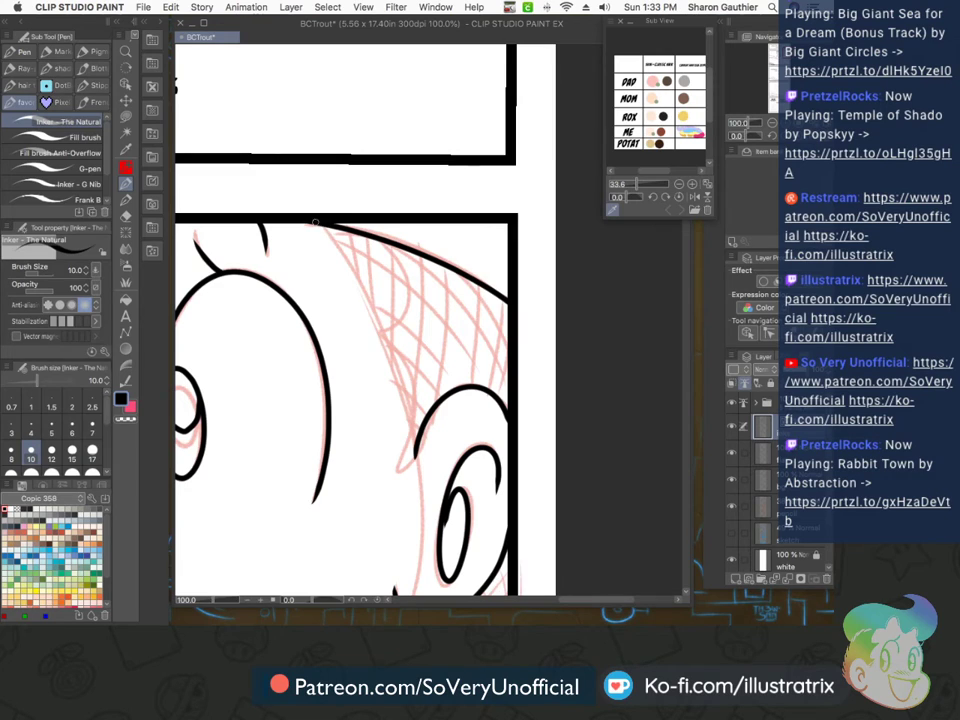
pyautogui.moveTo(313, 220); pyautogui.dragTo(414, 444)
pyautogui.moveTo(373, 286)
pyautogui.mouseDown()
pyautogui.moveTo(358, 347)
pyautogui.moveTo(394, 399)
pyautogui.moveTo(401, 474)
pyautogui.mouseUp()
pyautogui.moveTo(372, 290)
pyautogui.mouseDown()
pyautogui.moveTo(308, 211)
pyautogui.moveTo(349, 256)
pyautogui.moveTo(349, 229)
pyautogui.moveTo(362, 302)
pyautogui.mouseUp()
# Fill the hair above the ear with crossing curved hatch lines
pyautogui.moveTo(389, 244); pyautogui.dragTo(391, 371)
pyautogui.moveTo(421, 258); pyautogui.dragTo(406, 430)
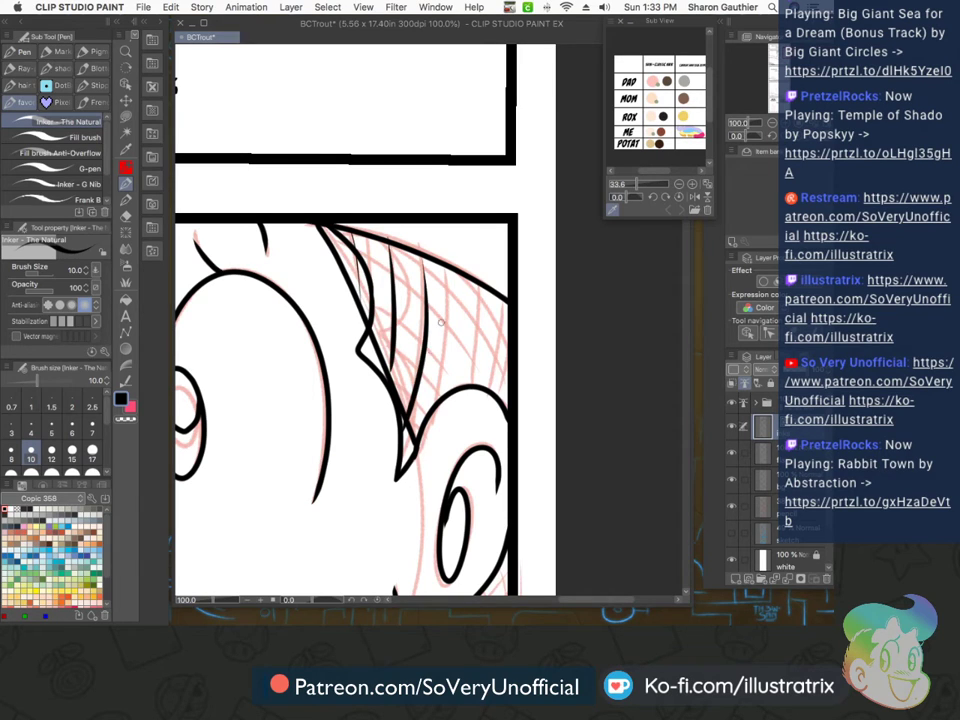
pyautogui.moveTo(466, 277); pyautogui.dragTo(432, 415)
pyautogui.moveTo(500, 298)
pyautogui.mouseDown()
pyautogui.moveTo(486, 366)
pyautogui.moveTo(456, 271)
pyautogui.mouseUp()
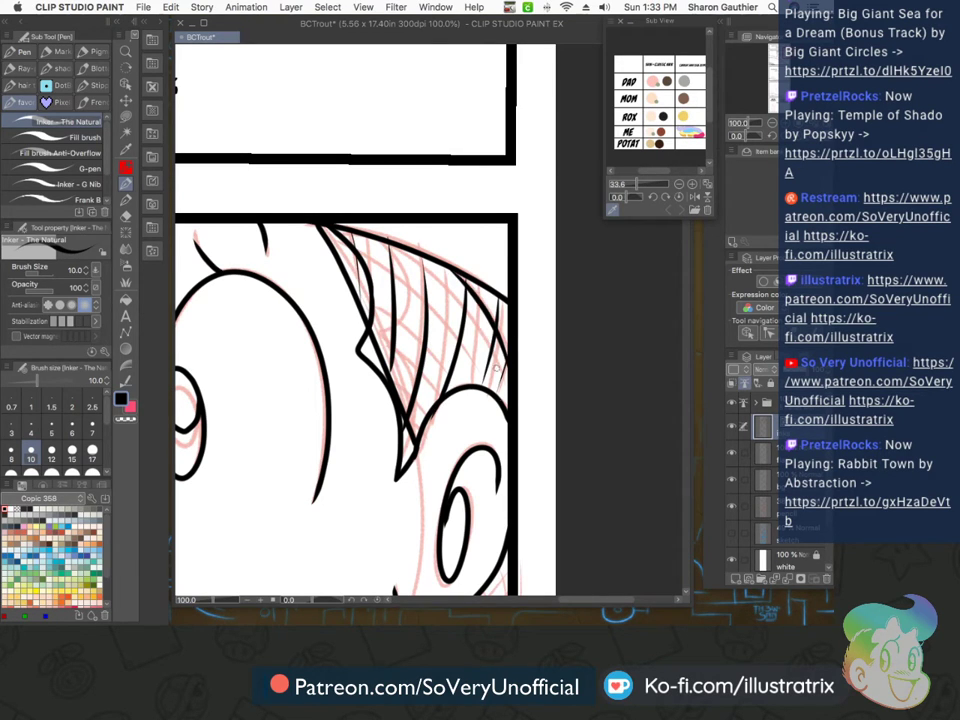
pyautogui.moveTo(495, 391); pyautogui.dragTo(358, 238)
pyautogui.moveTo(467, 382); pyautogui.dragTo(362, 268)
pyautogui.moveTo(442, 392); pyautogui.dragTo(366, 316)
pyautogui.moveTo(430, 420); pyautogui.dragTo(365, 358)
# Ink the hair strip below the ear down to the grill edge and cross-hatch it
pyautogui.scroll(-2, 355, 354)
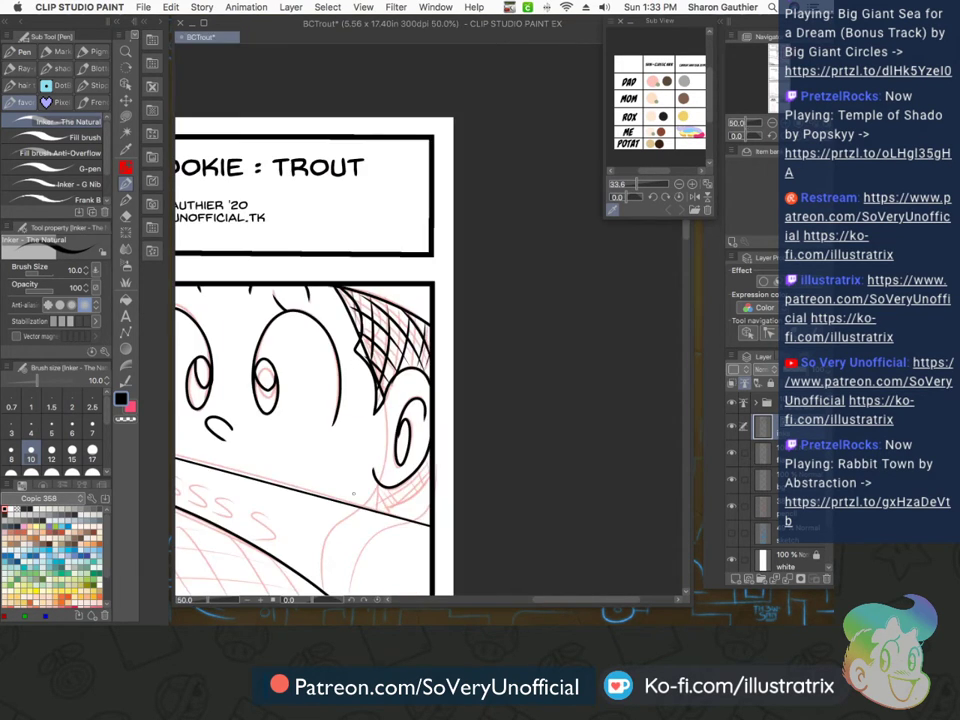
pyautogui.scroll(3, 362, 498)
pyautogui.moveTo(428, 507)
pyautogui.mouseDown()
pyautogui.moveTo(516, 462)
pyautogui.moveTo(555, 423)
pyautogui.mouseUp()
pyautogui.moveTo(408, 451); pyautogui.dragTo(432, 528)
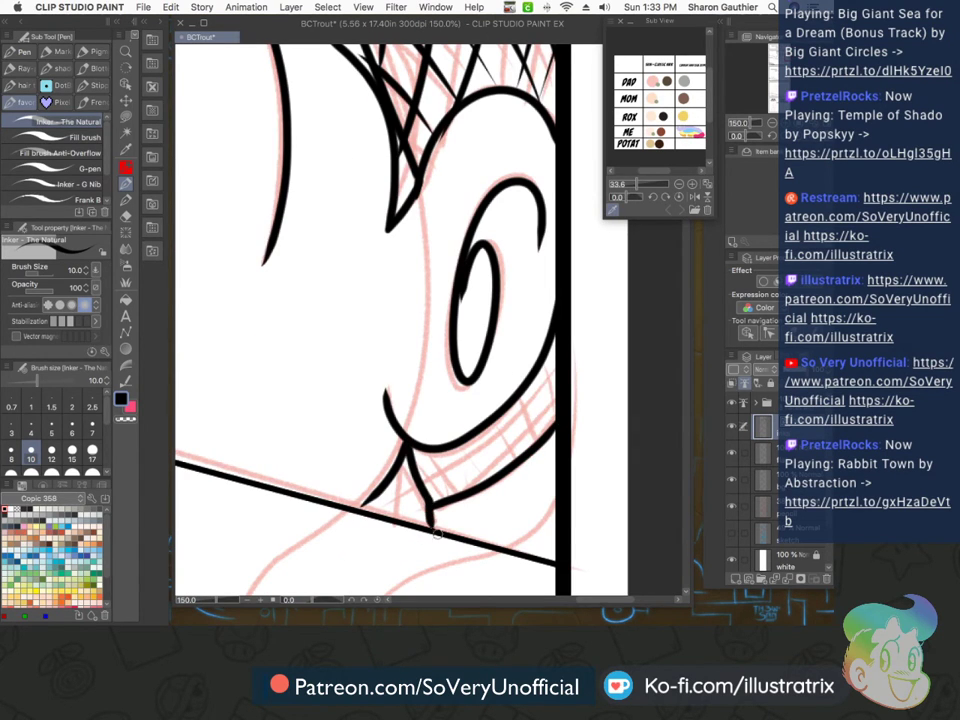
pyautogui.moveTo(444, 453); pyautogui.dragTo(431, 499)
pyautogui.moveTo(482, 432); pyautogui.dragTo(467, 490)
pyautogui.moveTo(522, 397); pyautogui.dragTo(504, 464)
pyautogui.moveTo(551, 348); pyautogui.dragTo(534, 449)
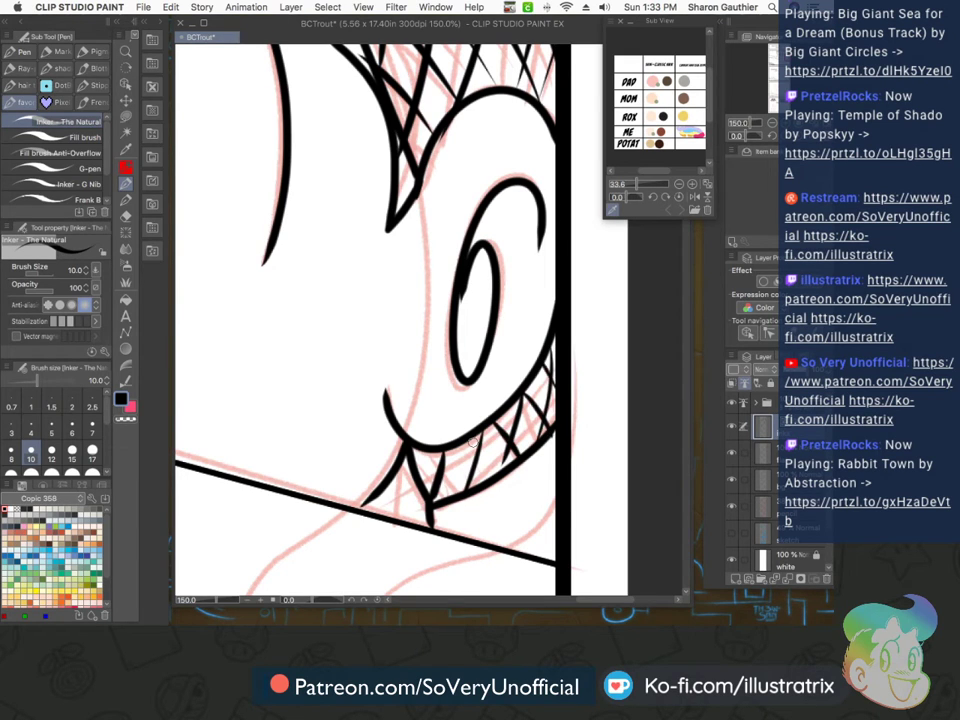
# Ink the crisscross grill marks across the fish's body in the first panel
pyautogui.scroll(-3, 377, 419)
pyautogui.scroll(-5, 377, 419)
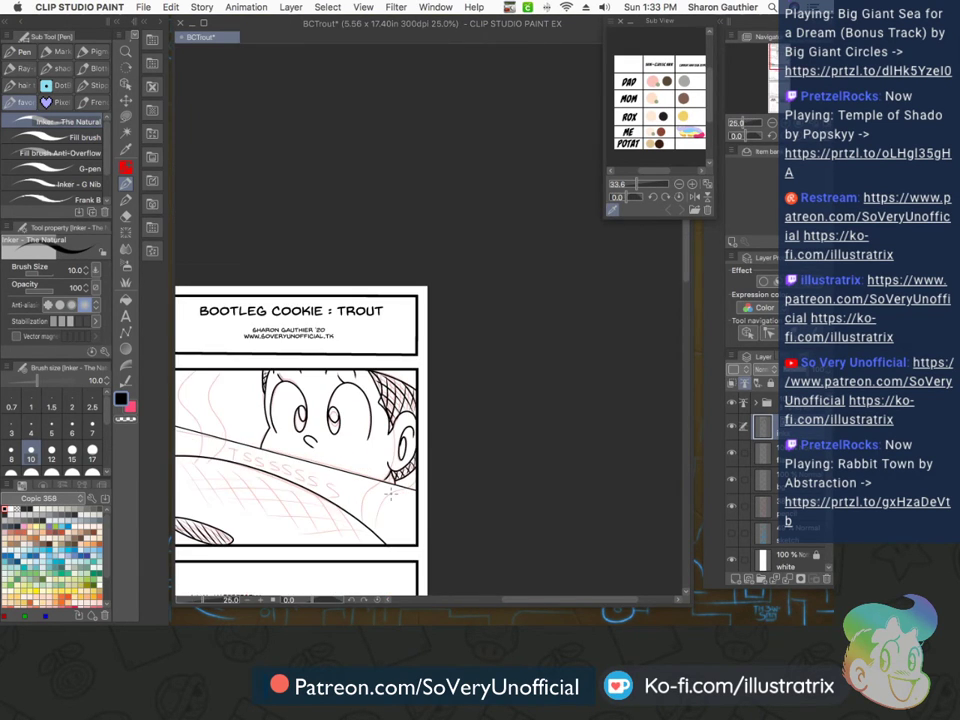
pyautogui.scroll(4, 334, 534)
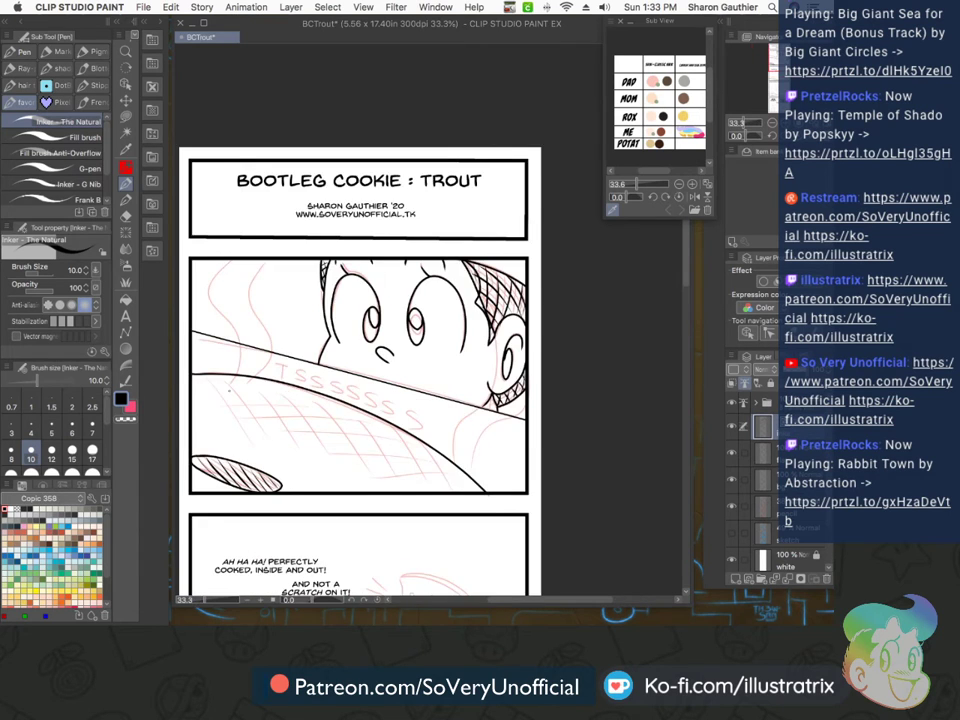
pyautogui.moveTo(297, 406); pyautogui.dragTo(345, 485)
pyautogui.moveTo(310, 382); pyautogui.dragTo(397, 500)
pyautogui.moveTo(362, 395); pyautogui.dragTo(449, 523)
pyautogui.moveTo(422, 419); pyautogui.dragTo(488, 528)
pyautogui.moveTo(473, 433); pyautogui.dragTo(525, 521)
pyautogui.moveTo(381, 402); pyautogui.dragTo(250, 389)
pyautogui.moveTo(424, 427); pyautogui.dragTo(241, 421)
pyautogui.moveTo(523, 467); pyautogui.dragTo(267, 443)
pyautogui.moveTo(550, 495); pyautogui.dragTo(342, 476)
pyautogui.moveTo(579, 519); pyautogui.dragTo(413, 502)
pyautogui.scroll(-2, 285, 407)
pyautogui.scroll(2, 249, 387)
# Ink the wavy steam lines rising from the fish, plus the jaw and shoulder lines near the ear
pyautogui.moveTo(295, 388)
pyautogui.mouseDown()
pyautogui.moveTo(322, 305)
pyautogui.moveTo(325, 210)
pyautogui.mouseUp()
pyautogui.scroll(-3, 283, 373)
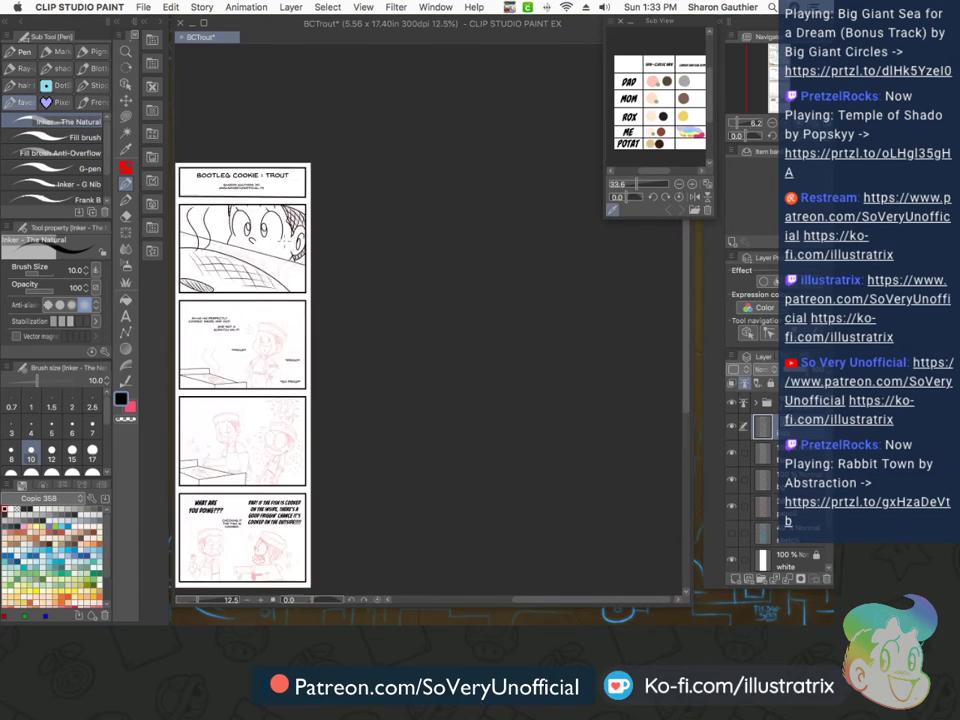
pyautogui.scroll(2, 283, 373)
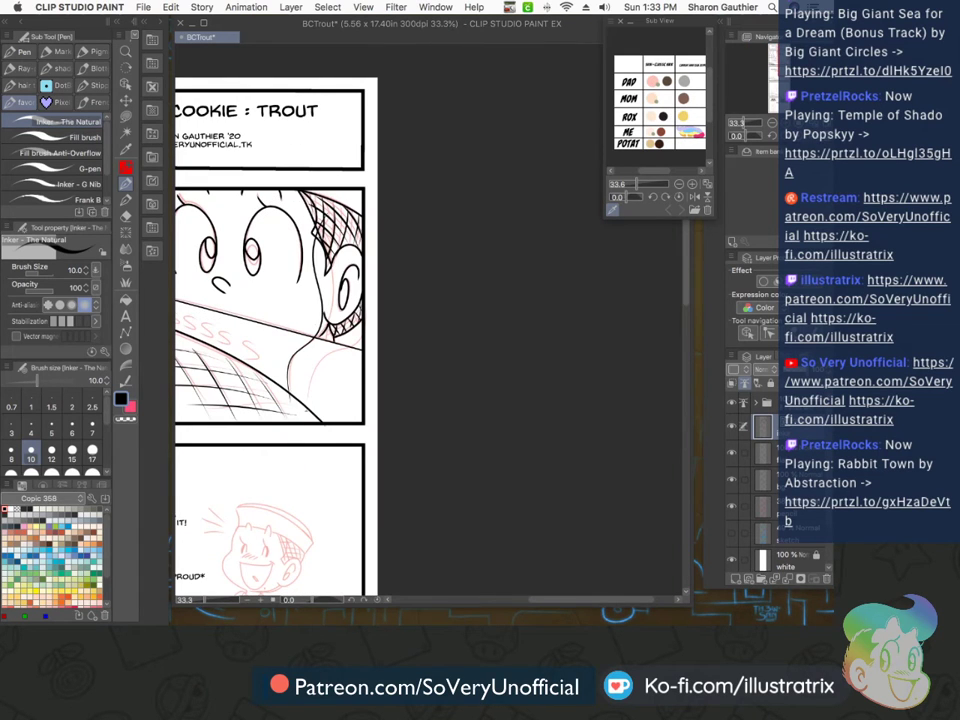
pyautogui.scroll(-3, 262, 232)
pyautogui.scroll(4, 263, 228)
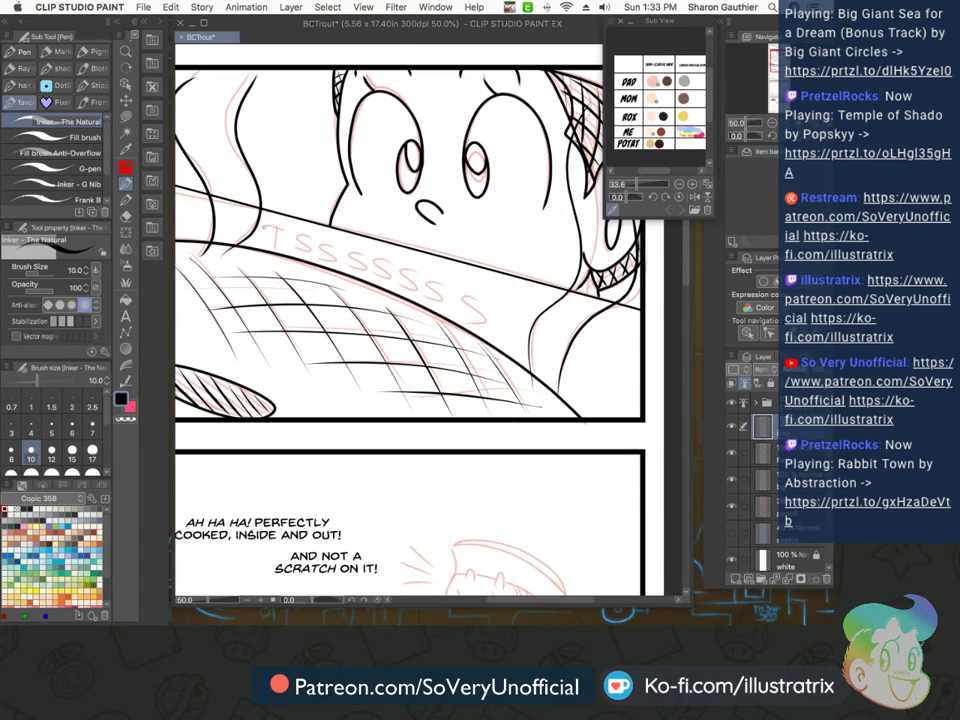
# Ink the sizzle lettering, a T followed by a row of S letters, between the fish and the grill edge
pyautogui.scroll(2, 264, 226)
pyautogui.moveTo(346, 245); pyautogui.dragTo(312, 268)
pyautogui.moveTo(398, 262); pyautogui.dragTo(362, 285)
pyautogui.moveTo(455, 276); pyautogui.dragTo(418, 298)
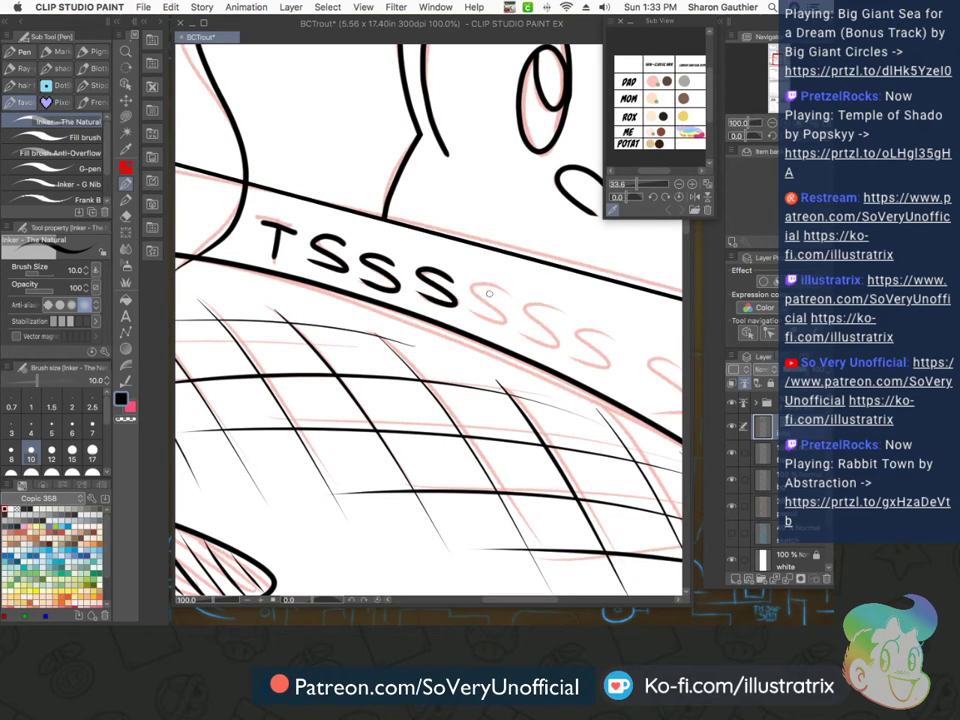
pyautogui.moveTo(507, 291); pyautogui.dragTo(470, 313)
pyautogui.moveTo(557, 309); pyautogui.dragTo(520, 331)
pyautogui.moveTo(605, 334); pyautogui.dragTo(568, 356)
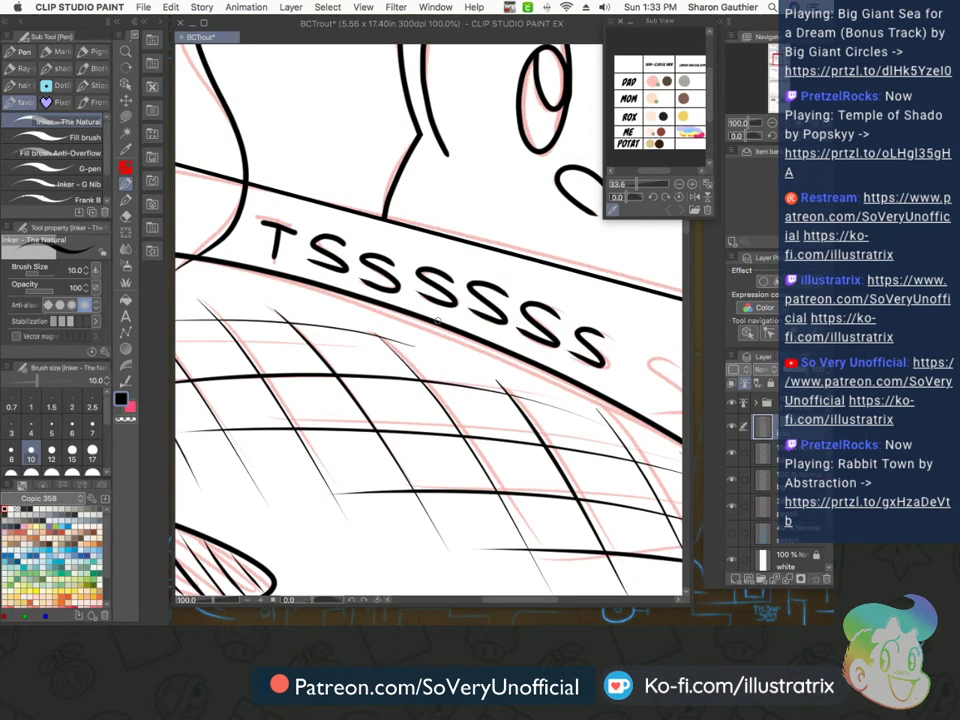
pyautogui.scroll(-3, 474, 324)
pyautogui.scroll(3, 460, 334)
pyautogui.moveTo(479, 321); pyautogui.dragTo(446, 344)
pyautogui.moveTo(528, 349); pyautogui.dragTo(498, 374)
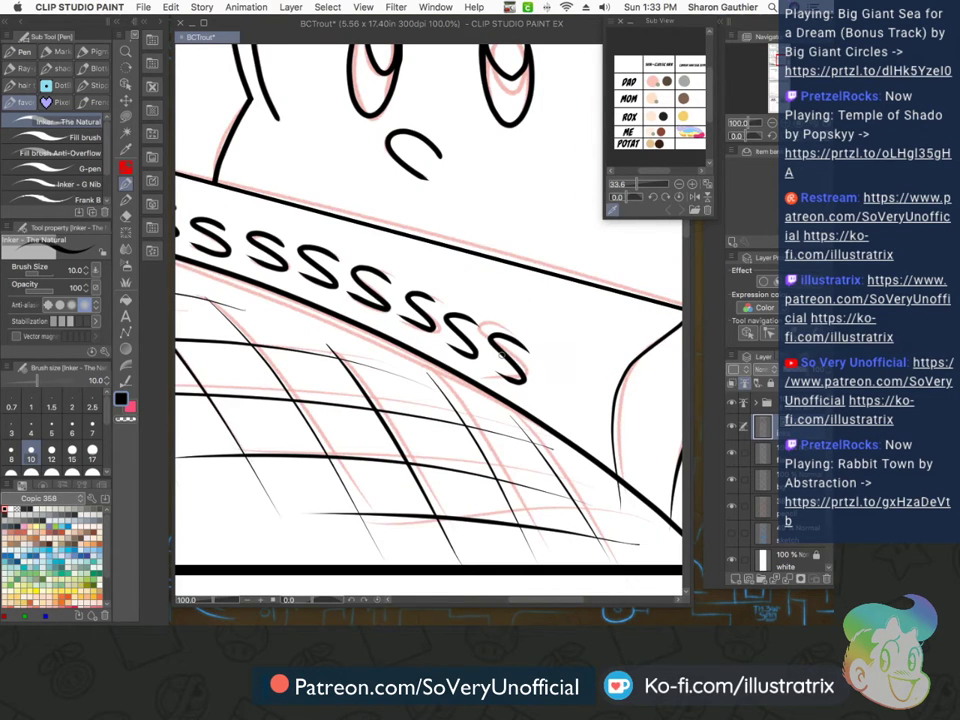
# Save the comic and set the inking pen's brush size to 6 for the boy in the second panel
pyautogui.scroll(-4, 491, 355)
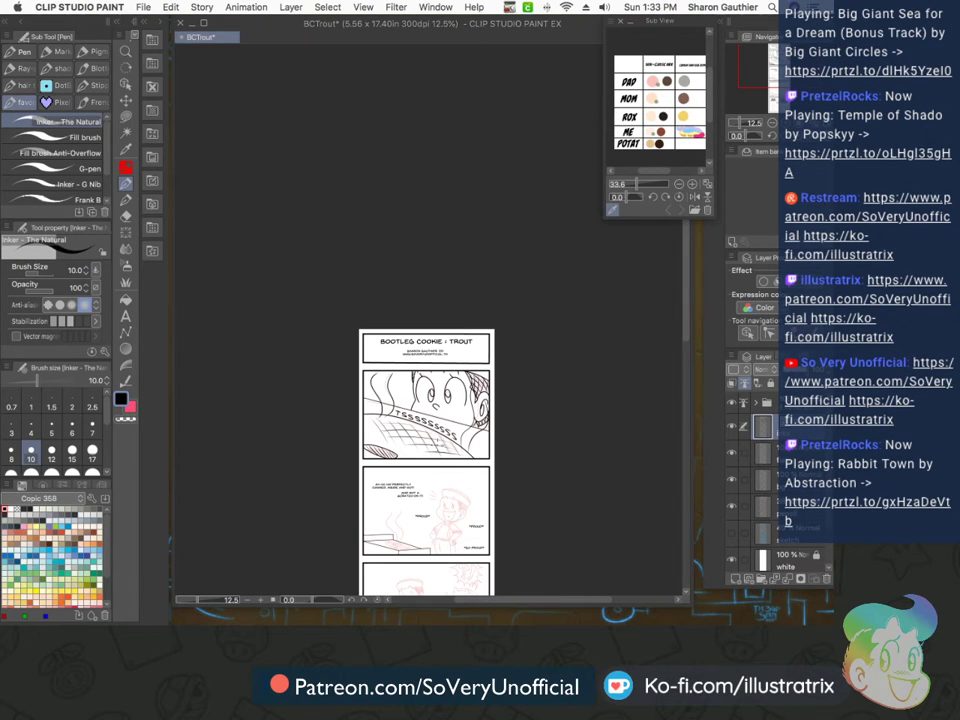
pyautogui.press('super+s')
pyautogui.press('[')
pyautogui.press('[')
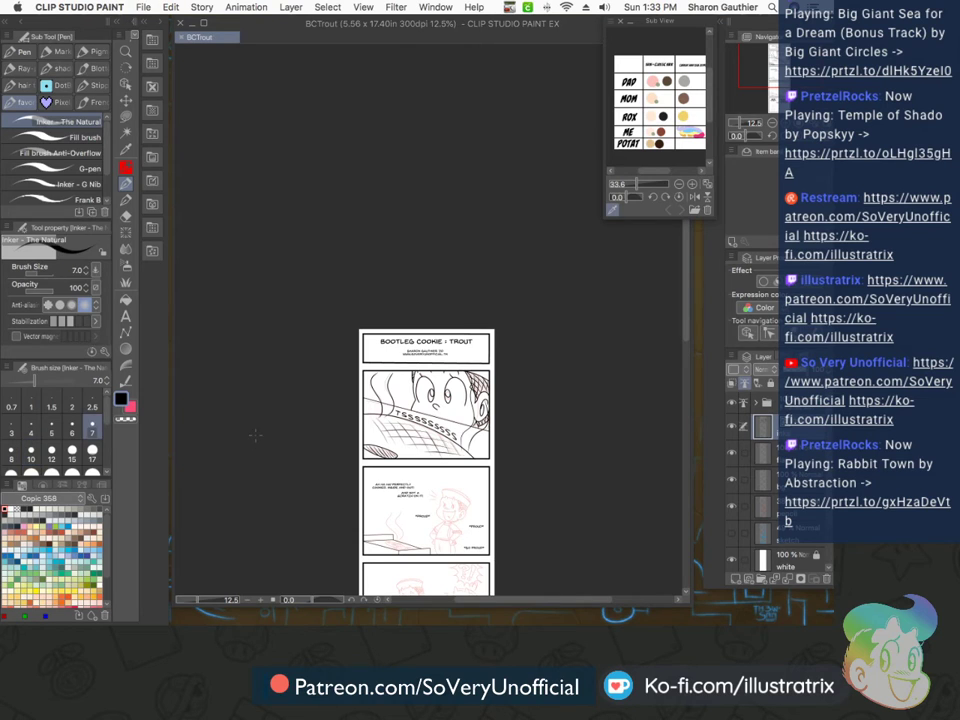
pyautogui.scroll(4, 441, 516)
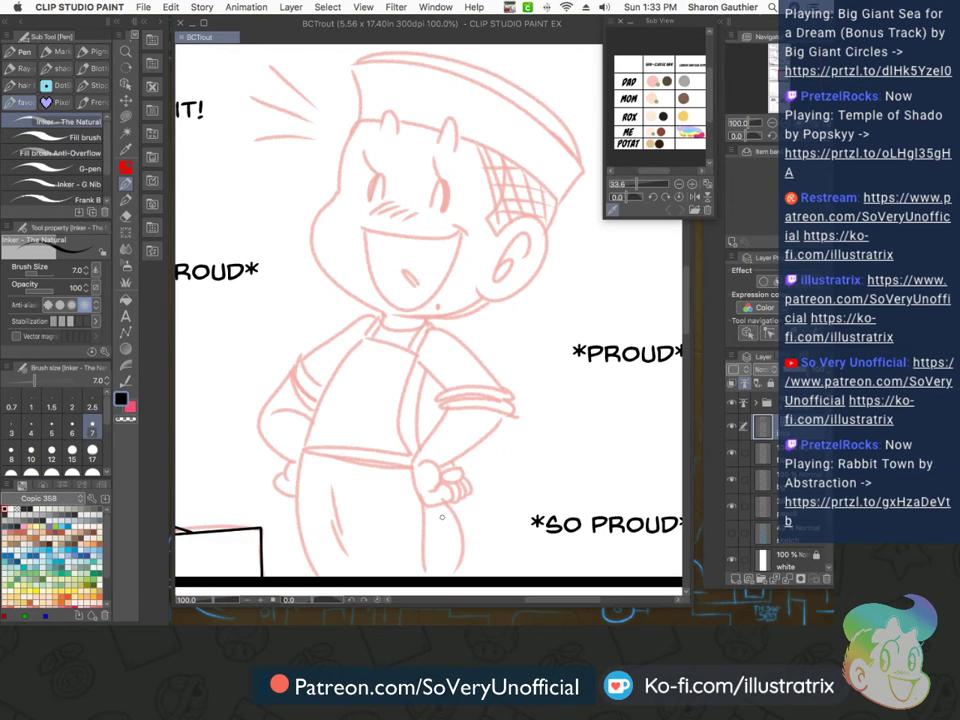
pyautogui.press('[')
pyautogui.scroll(3, 350, 138)
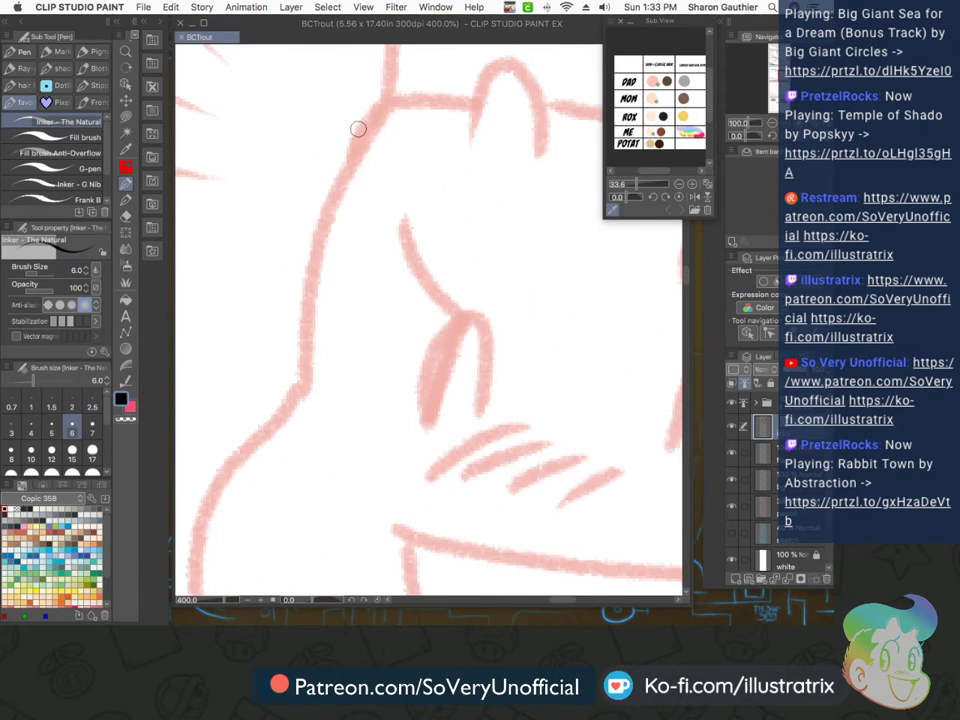
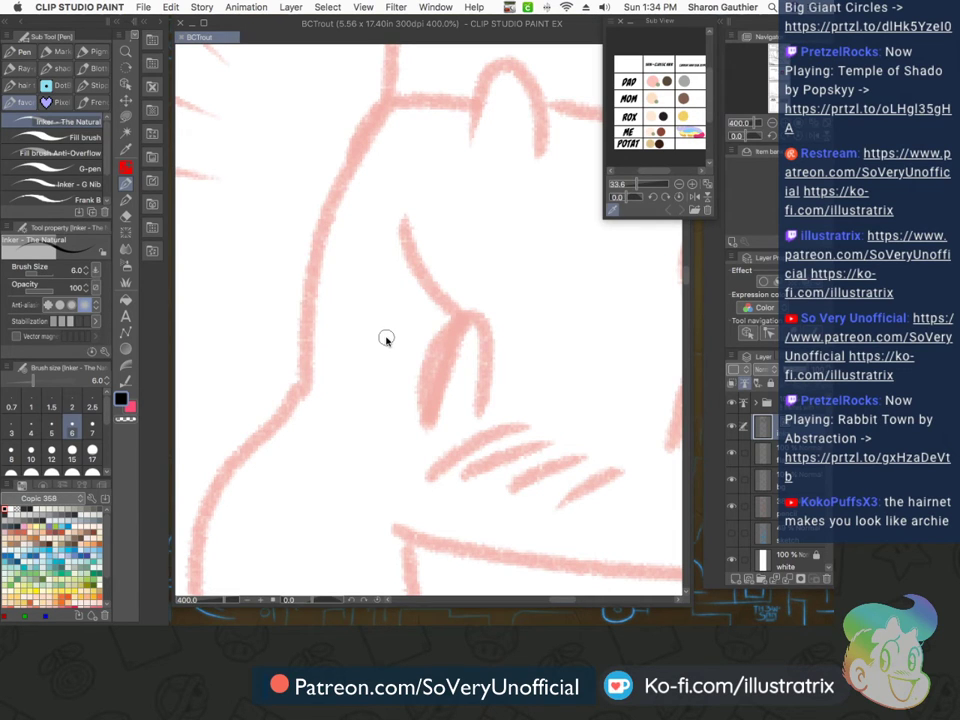
# Ink the boy's face outline in the second panel, from the forehead down around the cheek to the chin
pyautogui.moveTo(384, 105)
pyautogui.mouseDown()
pyautogui.moveTo(326, 245)
pyautogui.moveTo(296, 372)
pyautogui.mouseUp()
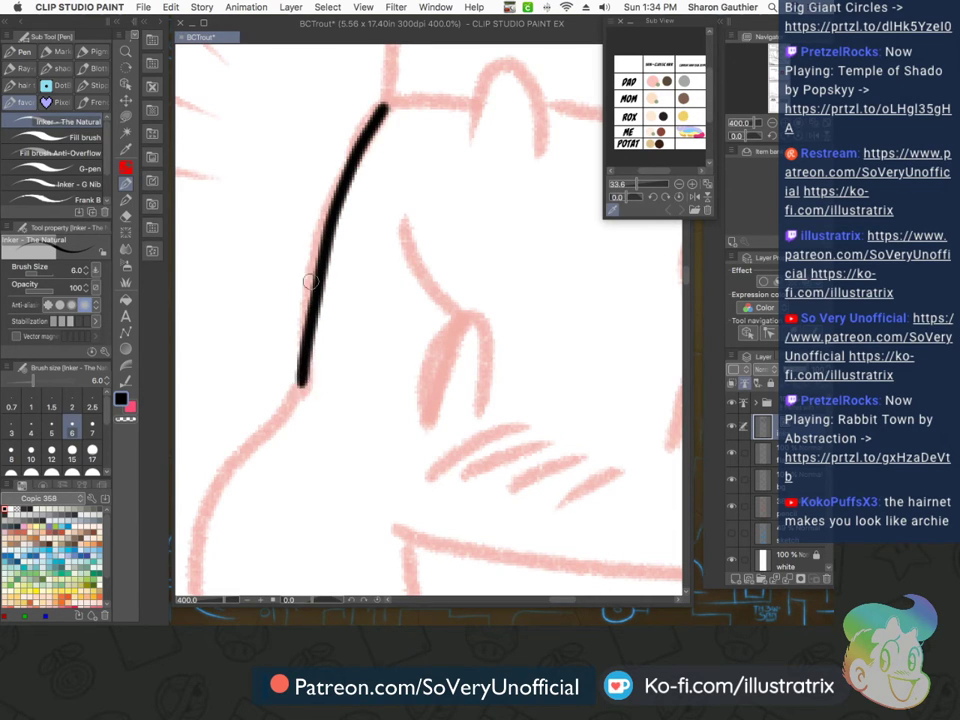
pyautogui.scroll(-3, 304, 261)
pyautogui.scroll(3, 290, 302)
pyautogui.moveTo(326, 258)
pyautogui.mouseDown()
pyautogui.moveTo(278, 305)
pyautogui.moveTo(225, 462)
pyautogui.mouseUp()
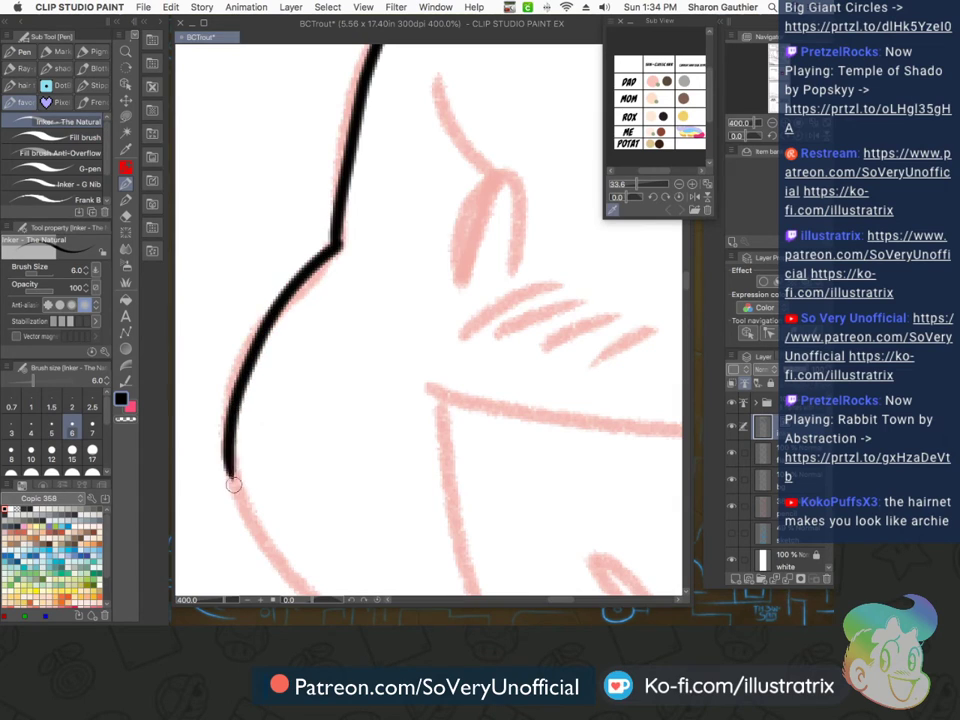
pyautogui.scroll(-3, 225, 462)
pyautogui.scroll(3, 236, 402)
pyautogui.moveTo(198, 275); pyautogui.dragTo(430, 590)
pyautogui.press('super+z')
pyautogui.moveTo(198, 292)
pyautogui.mouseDown()
pyautogui.moveTo(217, 343)
pyautogui.moveTo(471, 540)
pyautogui.mouseUp()
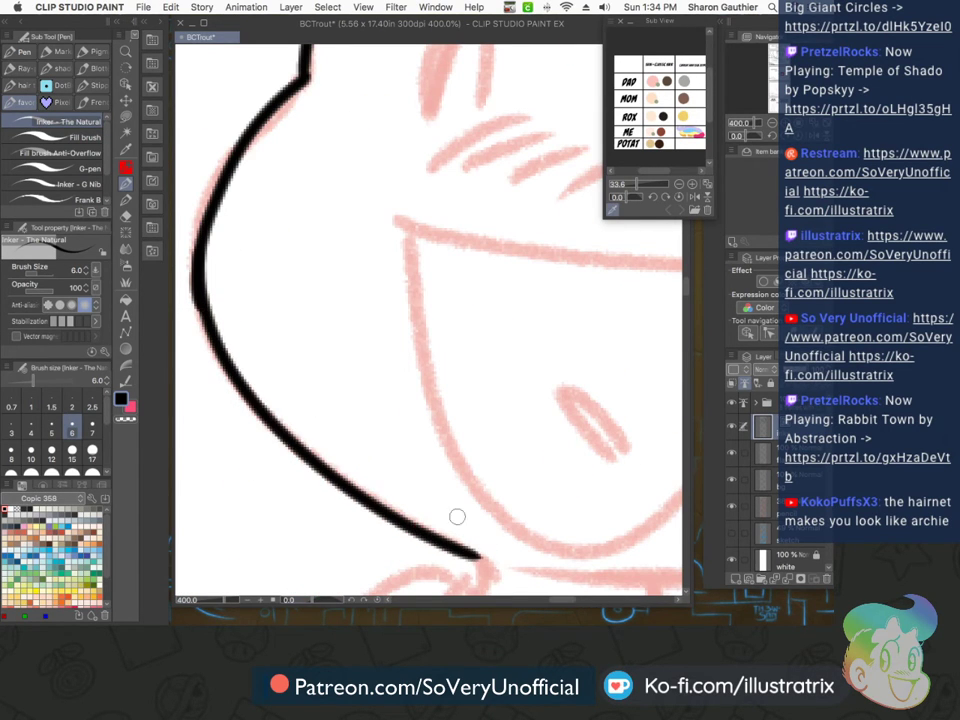
# Ink the curved neckline just beneath the boy's chin
pyautogui.scroll(-3, 471, 527)
pyautogui.scroll(4, 317, 433)
pyautogui.moveTo(277, 421)
pyautogui.mouseDown()
pyautogui.moveTo(294, 444)
pyautogui.moveTo(275, 495)
pyautogui.moveTo(291, 487)
pyautogui.moveTo(437, 493)
pyautogui.mouseUp()
pyautogui.scroll(-2, 270, 488)
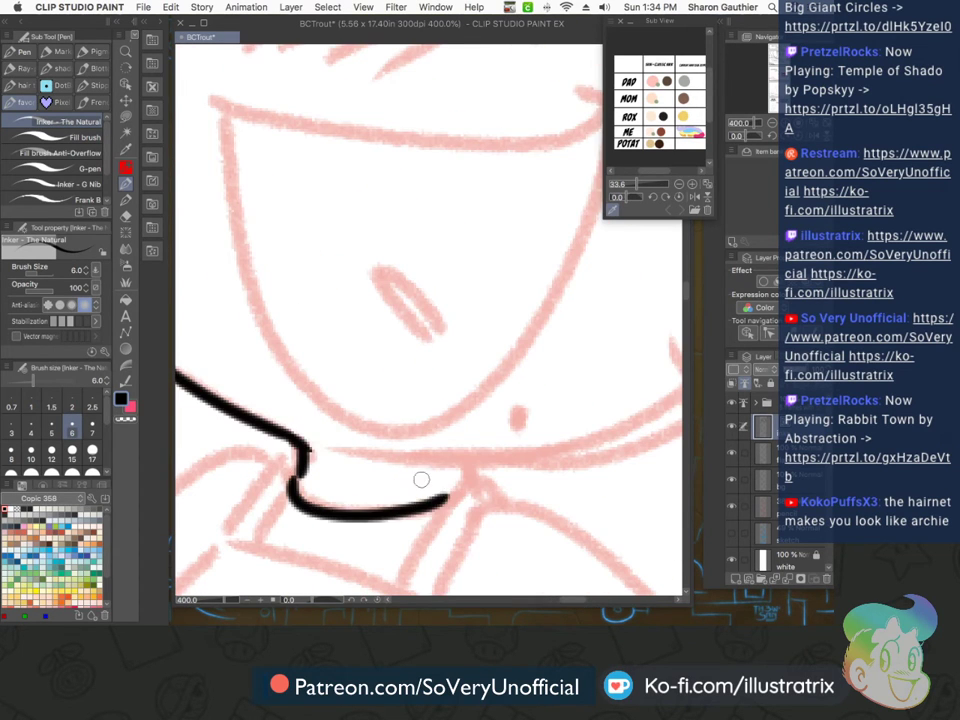
# Ink the boy's ear with its outer curve and the looping inner fold
pyautogui.scroll(-3, 437, 493)
pyautogui.scroll(2, 486, 326)
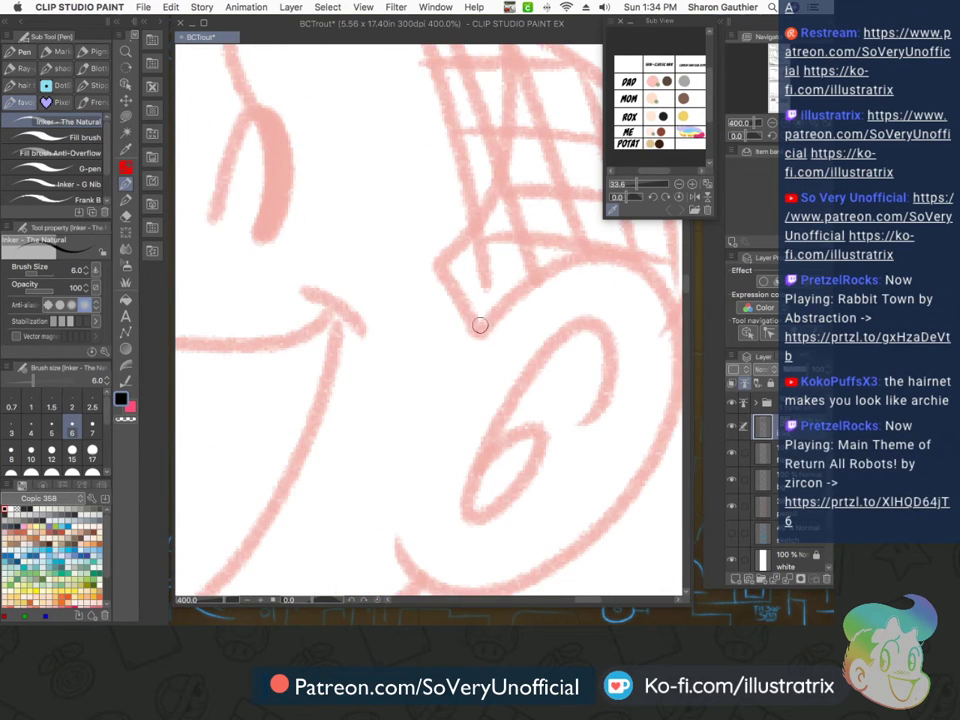
pyautogui.moveTo(482, 325)
pyautogui.mouseDown()
pyautogui.moveTo(505, 295)
pyautogui.moveTo(645, 440)
pyautogui.moveTo(400, 538)
pyautogui.mouseUp()
pyautogui.moveTo(592, 421)
pyautogui.mouseDown()
pyautogui.moveTo(489, 450)
pyautogui.moveTo(508, 427)
pyautogui.mouseUp()
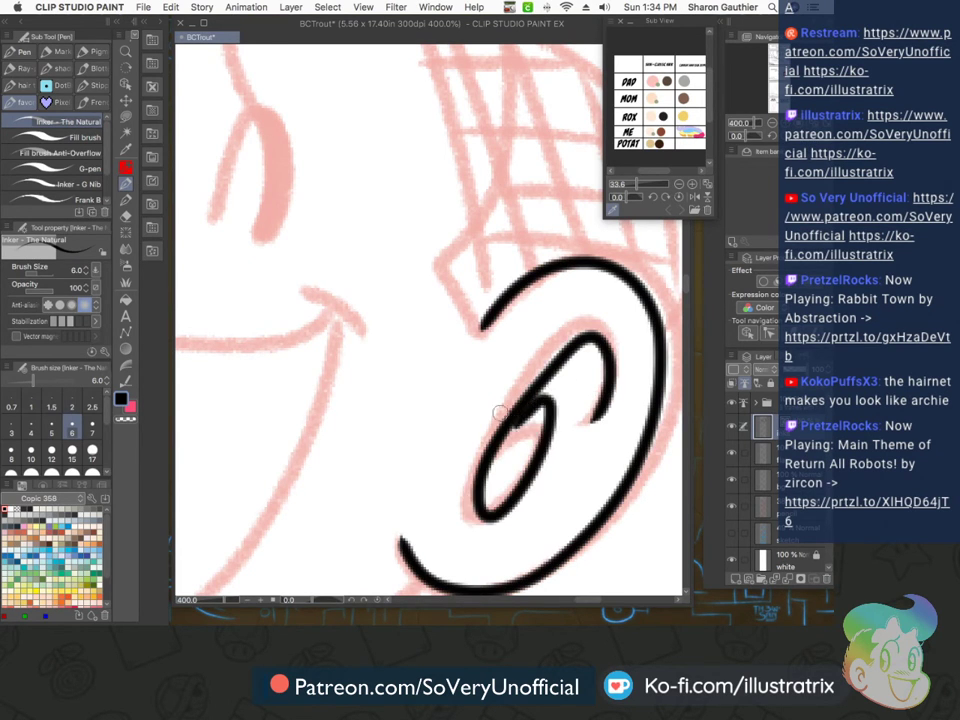
# Ink the jawline from the ear to the neck and the small mole dot above it
pyautogui.scroll(-5, 463, 384)
pyautogui.scroll(3, 404, 430)
pyautogui.moveTo(565, 378); pyautogui.dragTo(373, 414)
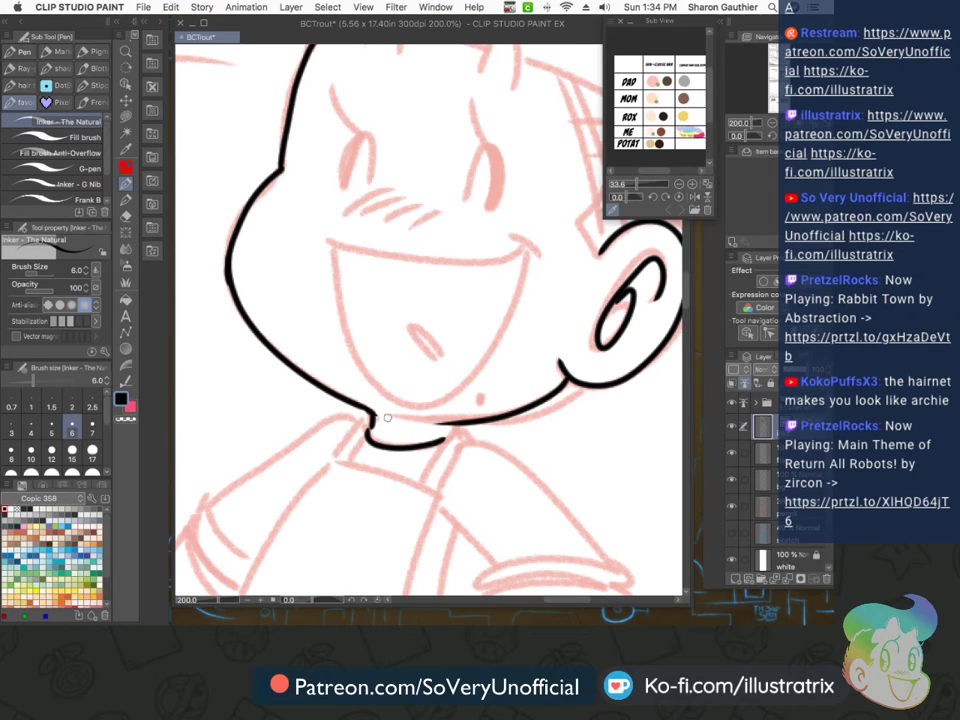
pyautogui.scroll(2, 334, 219)
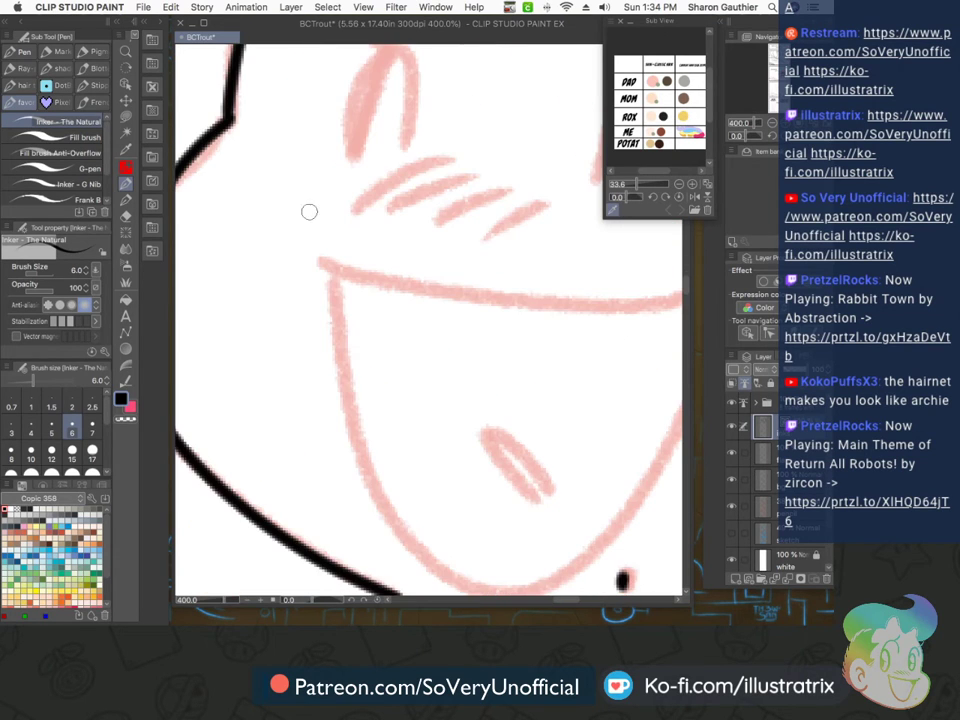
# Rotate the canvas view to 45 degrees and ink the boy's wide open smile with its corner crease and the small inner mouth mark
pyautogui.press('^')
pyautogui.press('^')
pyautogui.press('^')
pyautogui.scroll(-4, 287, 304)
pyautogui.scroll(2, 324, 328)
pyautogui.scroll(2, 304, 231)
pyautogui.moveTo(308, 234); pyautogui.dragTo(585, 525)
pyautogui.scroll(-4, 561, 511)
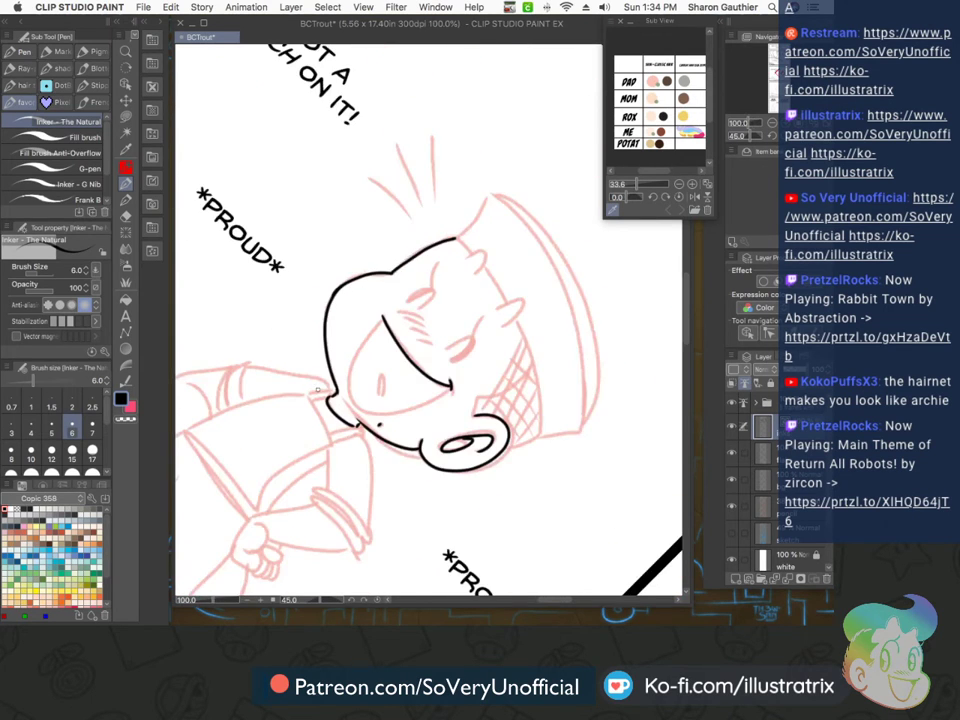
pyautogui.scroll(2, 417, 277)
pyautogui.moveTo(430, 258)
pyautogui.mouseDown()
pyautogui.moveTo(380, 415)
pyautogui.moveTo(568, 388)
pyautogui.mouseUp()
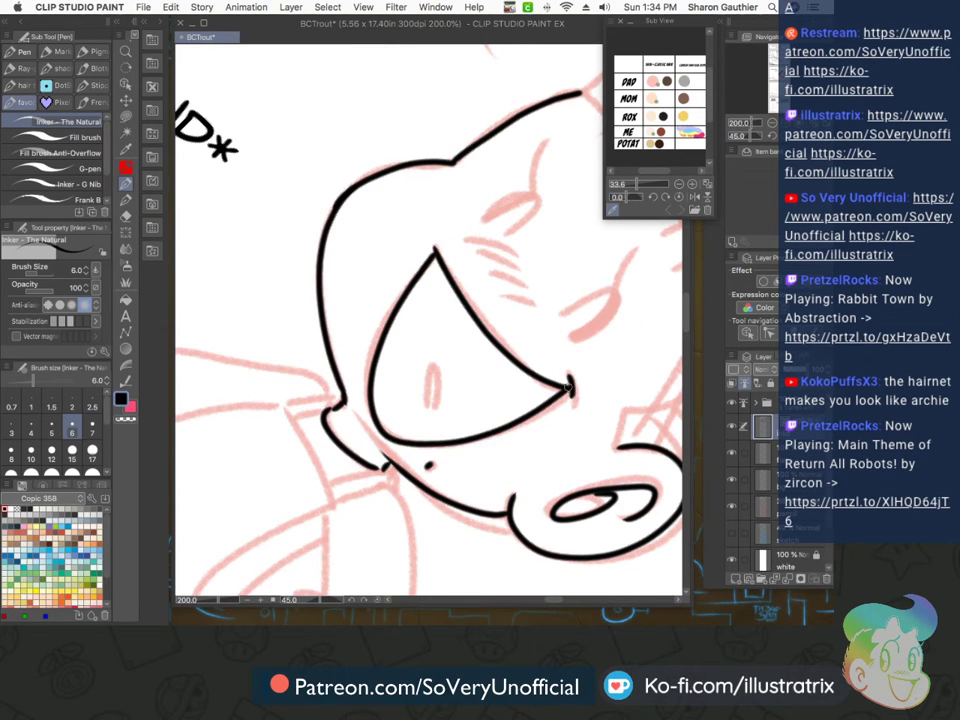
pyautogui.scroll(-4, 332, 302)
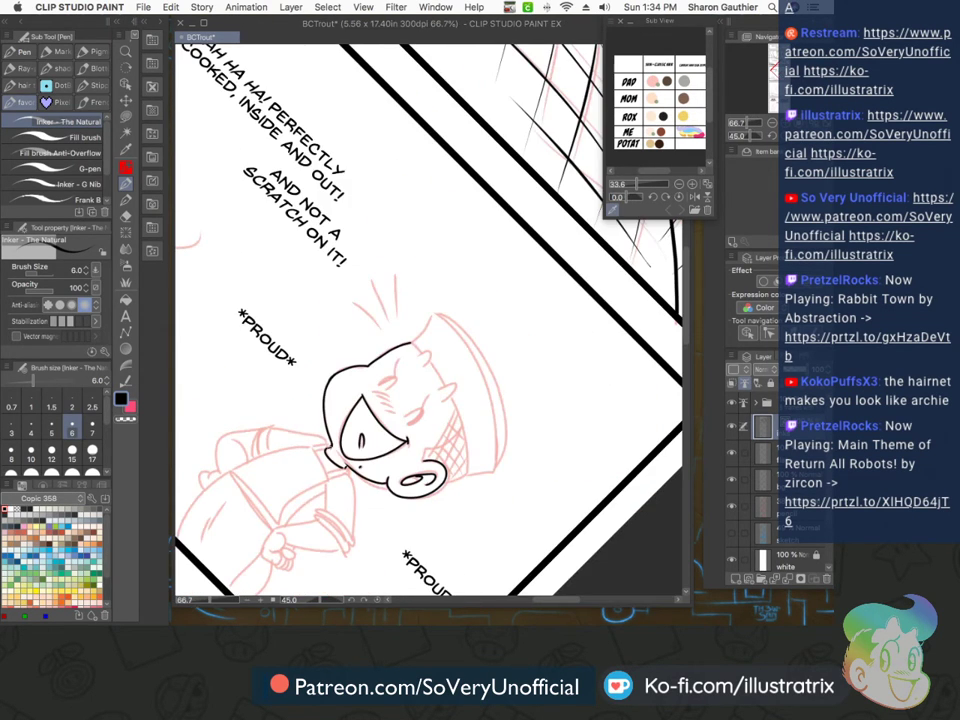
# Reset the canvas rotation and ink the crosshatched strip of netting along the underside of the jaw below the ear
pyautogui.press('-')
pyautogui.press('-')
pyautogui.press('-')
pyautogui.scroll(4, 497, 484)
pyautogui.moveTo(533, 381)
pyautogui.mouseDown()
pyautogui.moveTo(364, 441)
pyautogui.moveTo(312, 442)
pyautogui.mouseUp()
pyautogui.moveTo(386, 418); pyautogui.dragTo(408, 427)
pyautogui.moveTo(416, 397)
pyautogui.mouseDown()
pyautogui.moveTo(450, 409)
pyautogui.moveTo(491, 391)
pyautogui.moveTo(474, 417)
pyautogui.moveTo(411, 424)
pyautogui.mouseUp()
pyautogui.moveTo(383, 418); pyautogui.dragTo(380, 430)
pyautogui.scroll(-4, 307, 478)
# Ink the two pointed arches over the lower edge of the hat on the boy's forehead
pyautogui.scroll(5, 263, 283)
pyautogui.moveTo(493, 379); pyautogui.dragTo(422, 343)
pyautogui.scroll(-5, 422, 343)
pyautogui.scroll(5, 264, 300)
pyautogui.moveTo(264, 300); pyautogui.dragTo(323, 327)
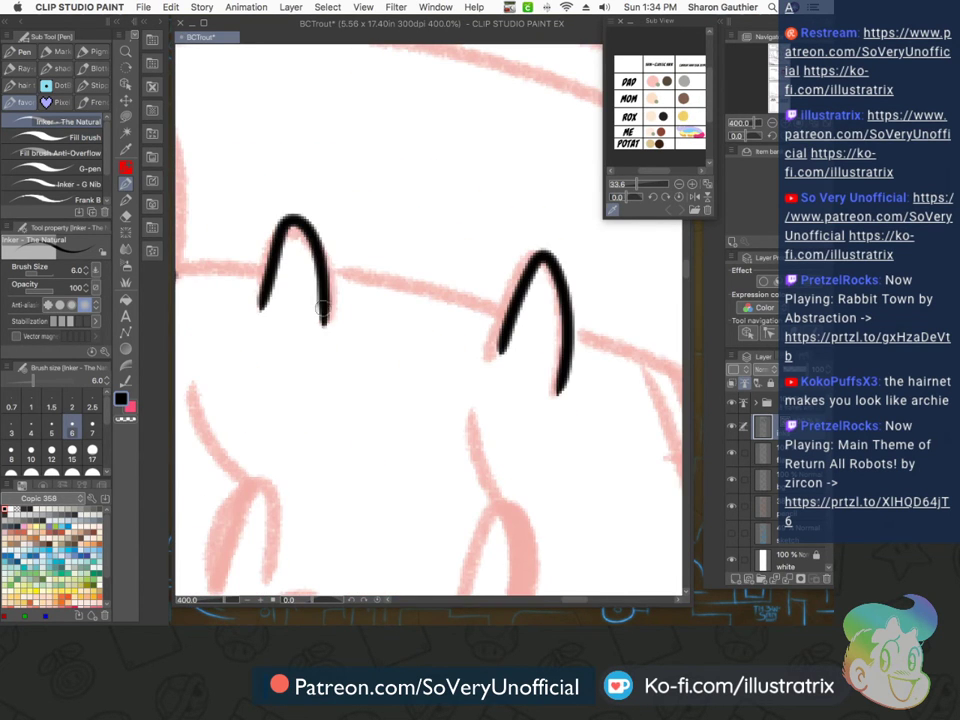
# Ink the boy's eye nearer the ear, with its thick filled side and the brow line above it
pyautogui.scroll(-5, 323, 327)
pyautogui.scroll(5, 358, 394)
pyautogui.moveTo(358, 394)
pyautogui.mouseDown()
pyautogui.moveTo(411, 398)
pyautogui.moveTo(408, 337)
pyautogui.moveTo(420, 339)
pyautogui.moveTo(422, 322)
pyautogui.moveTo(377, 208)
pyautogui.mouseUp()
pyautogui.scroll(-5, 375, 281)
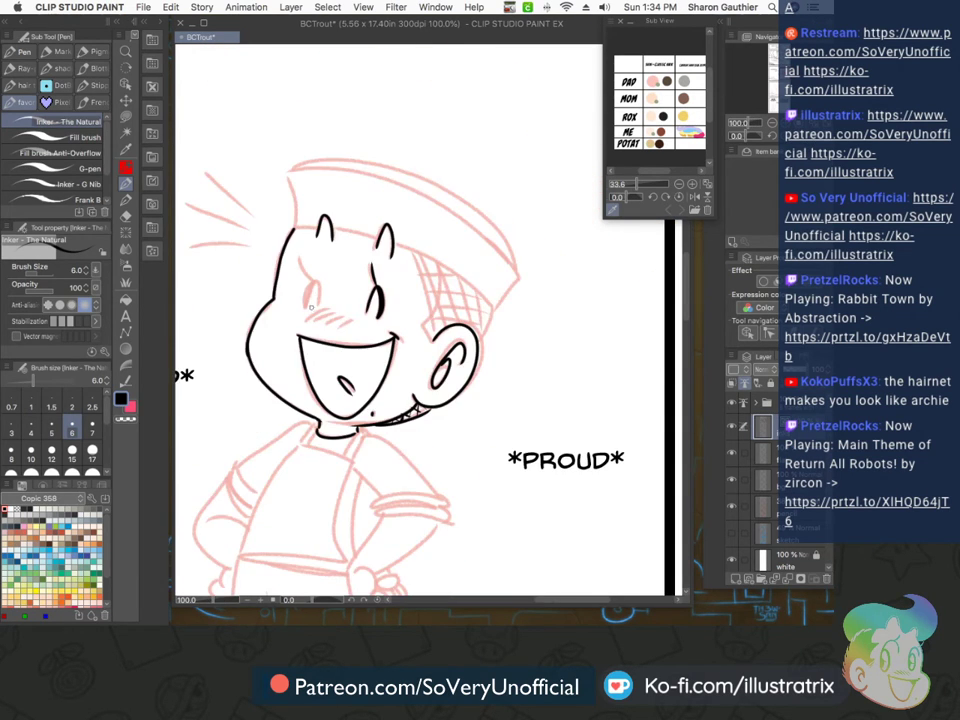
# Ink the row of five slanted blush strokes between the eyes and the mouth
pyautogui.scroll(5, 312, 310)
pyautogui.moveTo(365, 334); pyautogui.dragTo(289, 376)
pyautogui.moveTo(394, 343); pyautogui.dragTo(319, 385)
pyautogui.moveTo(429, 362); pyautogui.dragTo(350, 397)
pyautogui.moveTo(469, 374); pyautogui.dragTo(398, 403)
pyautogui.moveTo(506, 382); pyautogui.dragTo(444, 407)
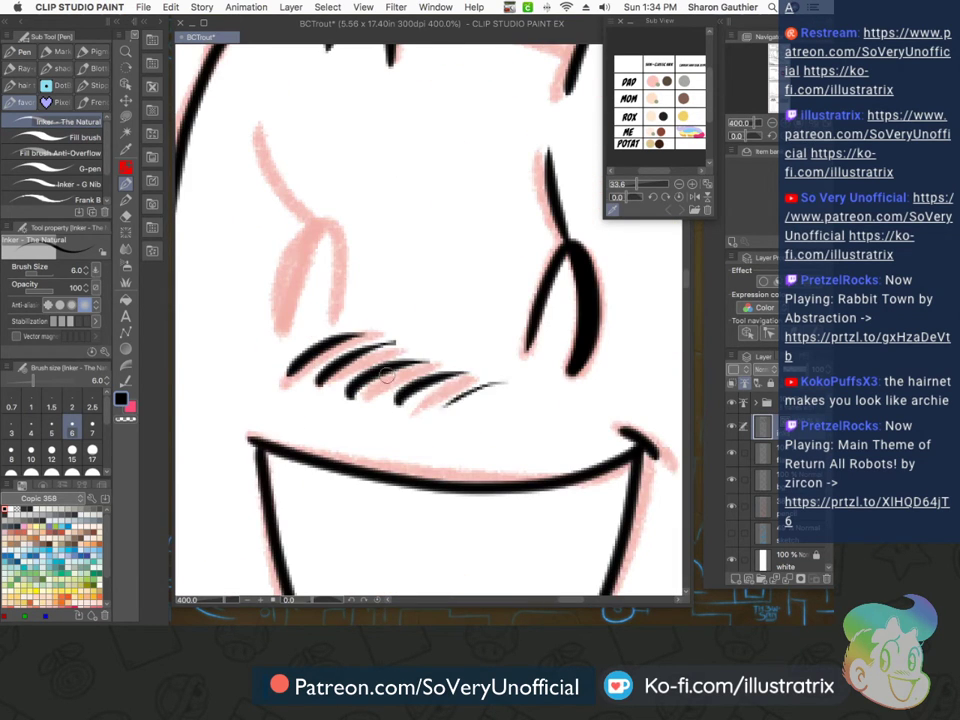
# Ink the boy's eye farther from the ear, thickening its outer side
pyautogui.moveTo(320, 214); pyautogui.dragTo(337, 319)
pyautogui.moveTo(327, 215); pyautogui.dragTo(284, 315)
pyautogui.moveTo(303, 229); pyautogui.dragTo(287, 302)
# Ink the scalloped hair edge inside the hairnet in front of the ear, redoing the first attempt
pyautogui.scroll(-6, 325, 218)
pyautogui.scroll(4, 403, 231)
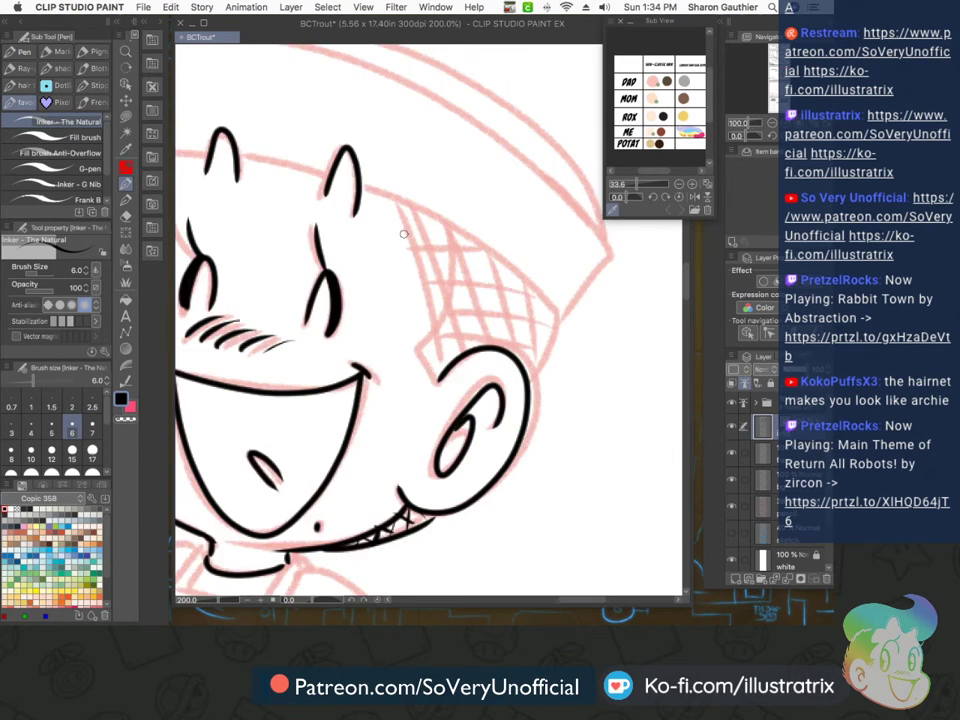
pyautogui.moveTo(443, 198)
pyautogui.mouseDown()
pyautogui.moveTo(467, 300)
pyautogui.moveTo(418, 412)
pyautogui.moveTo(425, 503)
pyautogui.mouseUp()
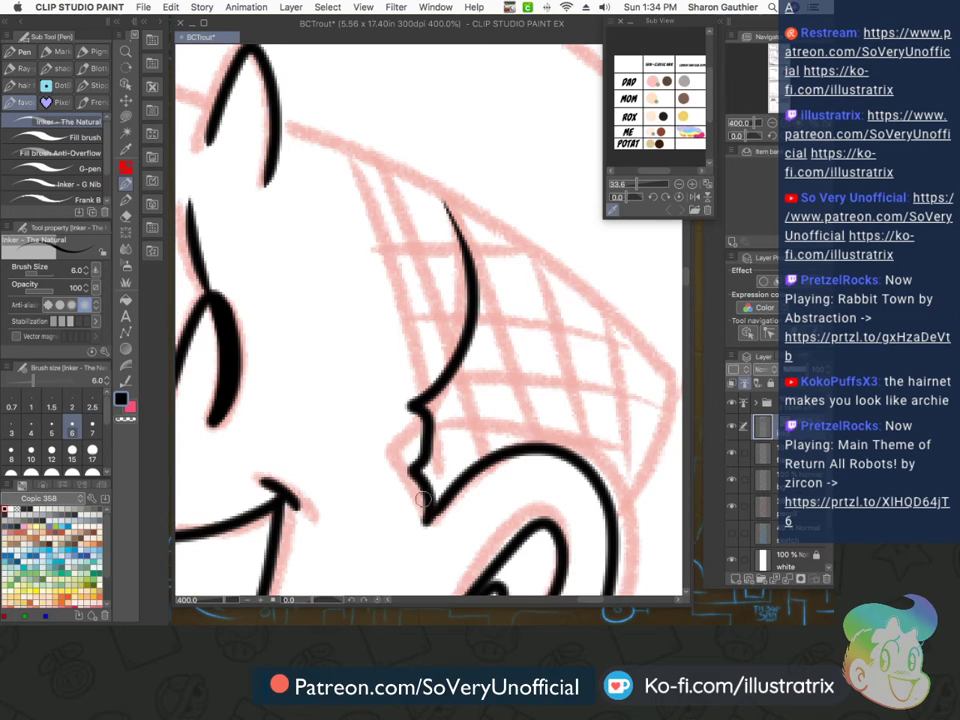
pyautogui.press('super+z')
pyautogui.moveTo(447, 197)
pyautogui.mouseDown()
pyautogui.moveTo(471, 345)
pyautogui.moveTo(407, 514)
pyautogui.mouseUp()
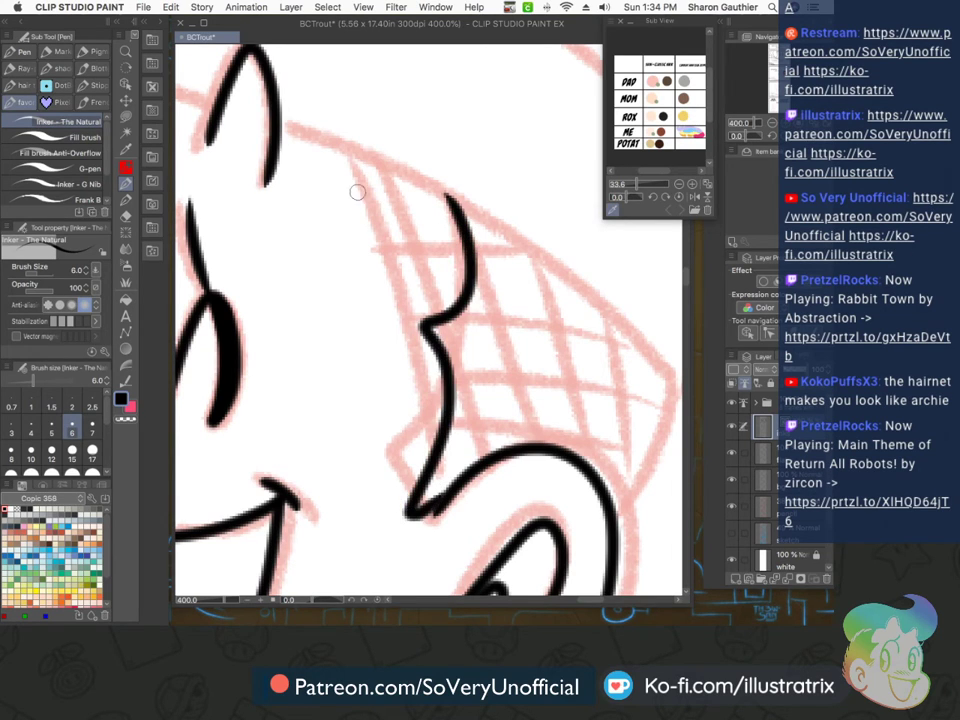
# Ink the hairnet above the ear with its front and back edges and the crisscross mesh lines
pyautogui.moveTo(340, 150); pyautogui.dragTo(415, 410)
pyautogui.moveTo(386, 168); pyautogui.dragTo(442, 465)
pyautogui.moveTo(476, 238); pyautogui.dragTo(540, 440)
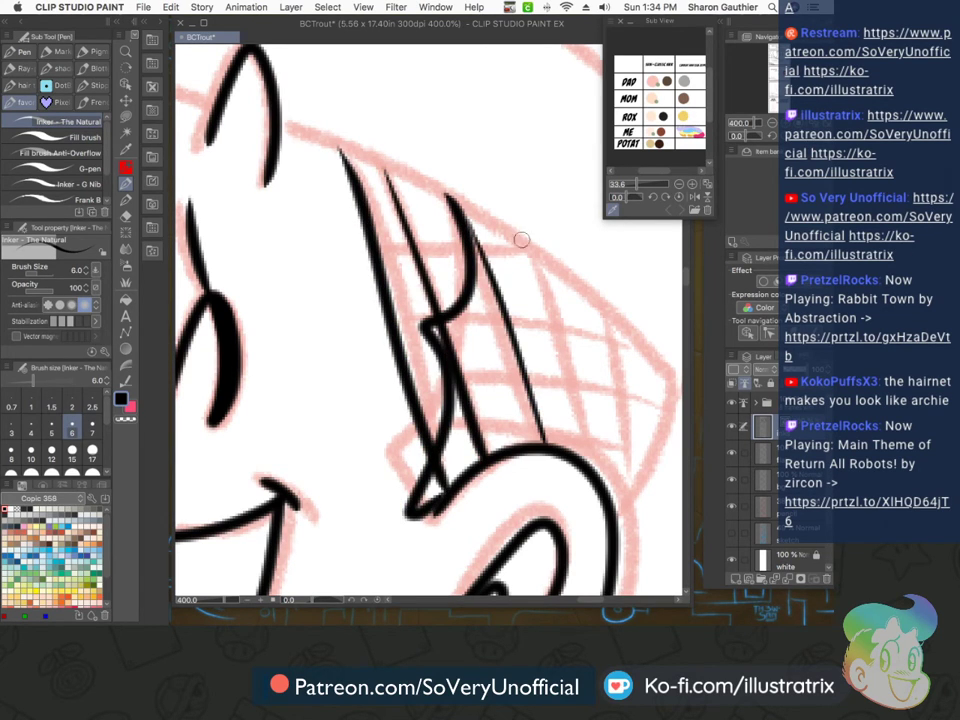
pyautogui.moveTo(524, 236); pyautogui.dragTo(604, 455)
pyautogui.moveTo(598, 300); pyautogui.dragTo(640, 445)
pyautogui.moveTo(670, 368)
pyautogui.mouseDown()
pyautogui.moveTo(654, 455)
pyautogui.moveTo(621, 512)
pyautogui.mouseUp()
pyautogui.moveTo(655, 455); pyautogui.dragTo(561, 470)
pyautogui.moveTo(640, 420)
pyautogui.mouseDown()
pyautogui.moveTo(425, 450)
pyautogui.moveTo(427, 387)
pyautogui.mouseUp()
pyautogui.moveTo(655, 357); pyautogui.dragTo(385, 318)
pyautogui.moveTo(552, 267); pyautogui.dragTo(380, 230)
pyautogui.scroll(-3, 353, 422)
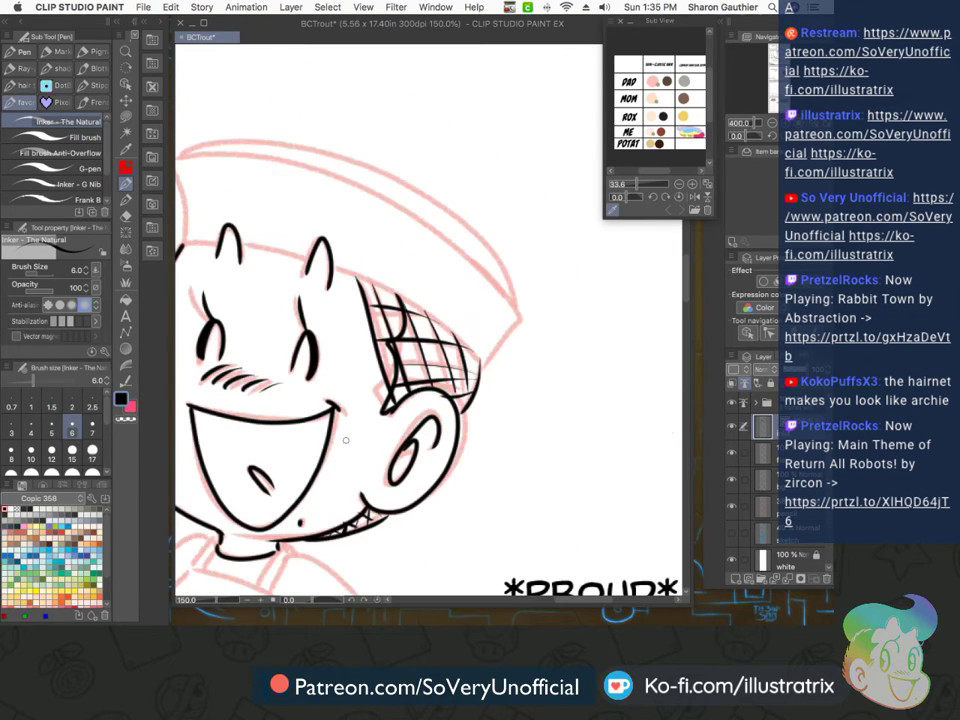
# Ink the lower edge of the hat across the forehead and along the top of the hairnet
pyautogui.scroll(-5, 270, 265)
pyautogui.scroll(8, 259, 245)
pyautogui.scroll(-3, 303, 333)
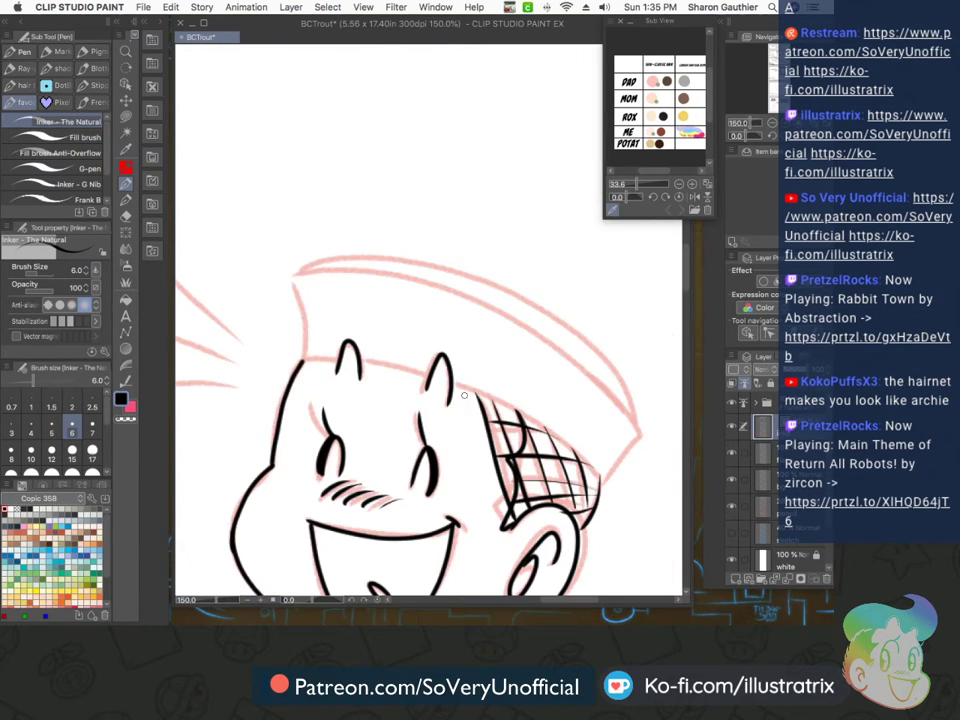
pyautogui.scroll(1, 463, 395)
pyautogui.moveTo(256, 349)
pyautogui.mouseDown()
pyautogui.moveTo(309, 357)
pyautogui.moveTo(605, 470)
pyautogui.moveTo(617, 524)
pyautogui.mouseUp()
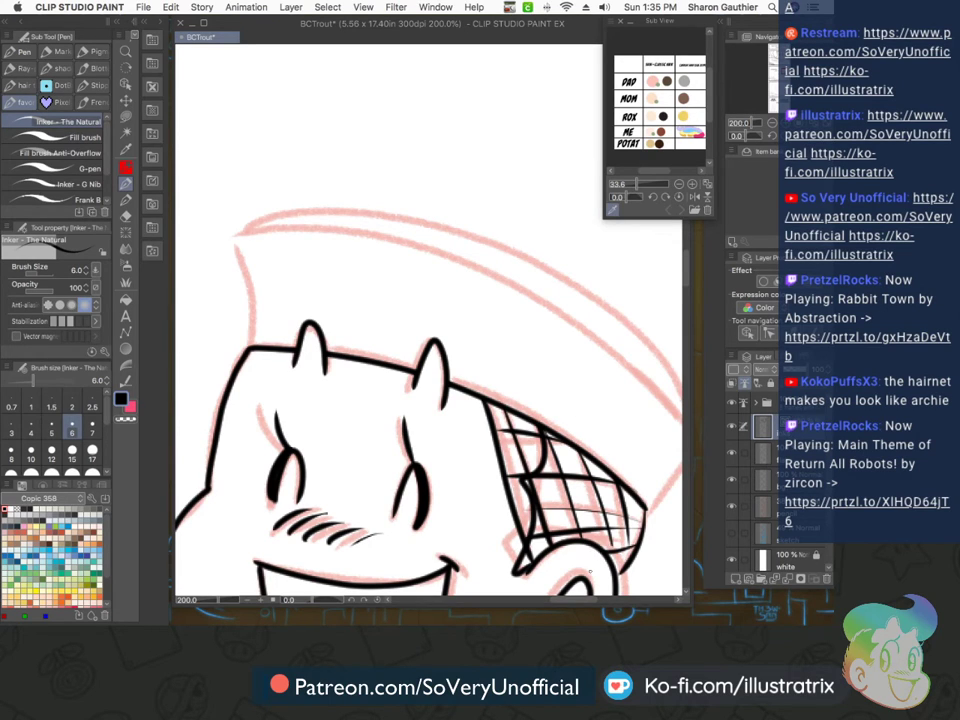
# Ink the hat's front edge, long upper rim, back corner and the curved crown line above the rim
pyautogui.scroll(-1, 256, 302)
pyautogui.moveTo(252, 332)
pyautogui.mouseDown()
pyautogui.moveTo(247, 265)
pyautogui.moveTo(470, 305)
pyautogui.moveTo(550, 455)
pyautogui.mouseUp()
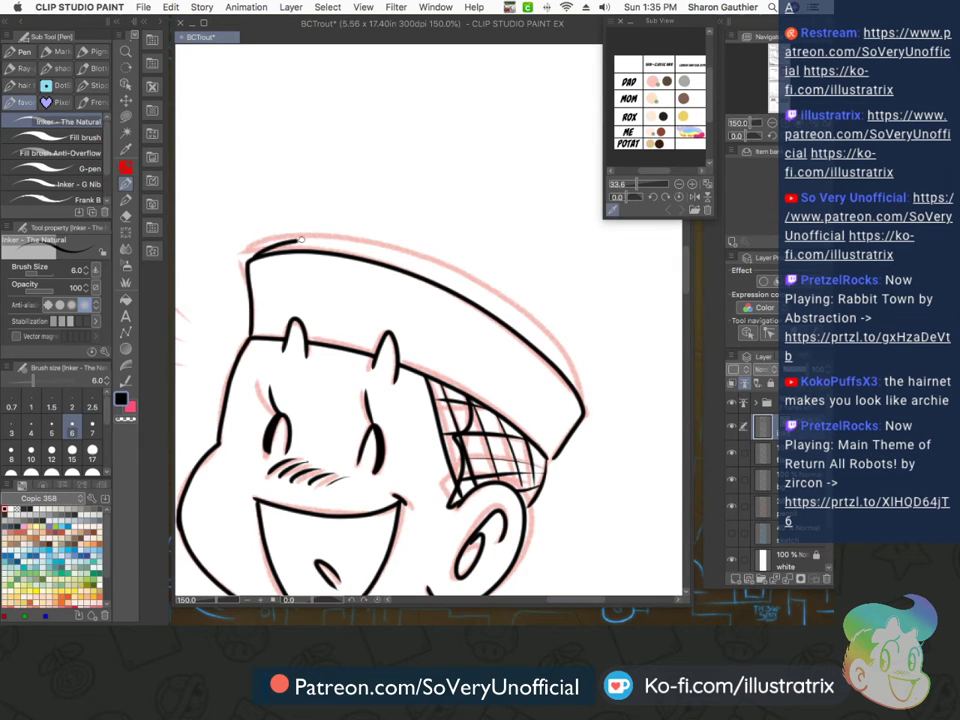
pyautogui.moveTo(291, 240); pyautogui.dragTo(571, 366)
# Ink short emphasis lines radiating beside the front of the boy's hat
pyautogui.scroll(-3, 316, 302)
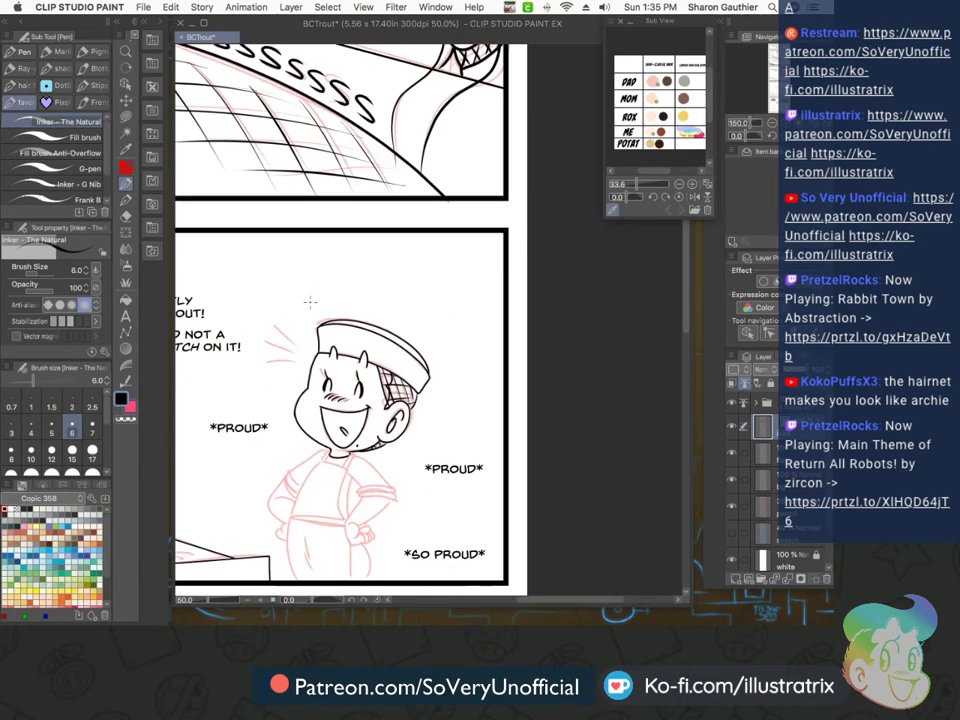
pyautogui.scroll(3, 300, 350)
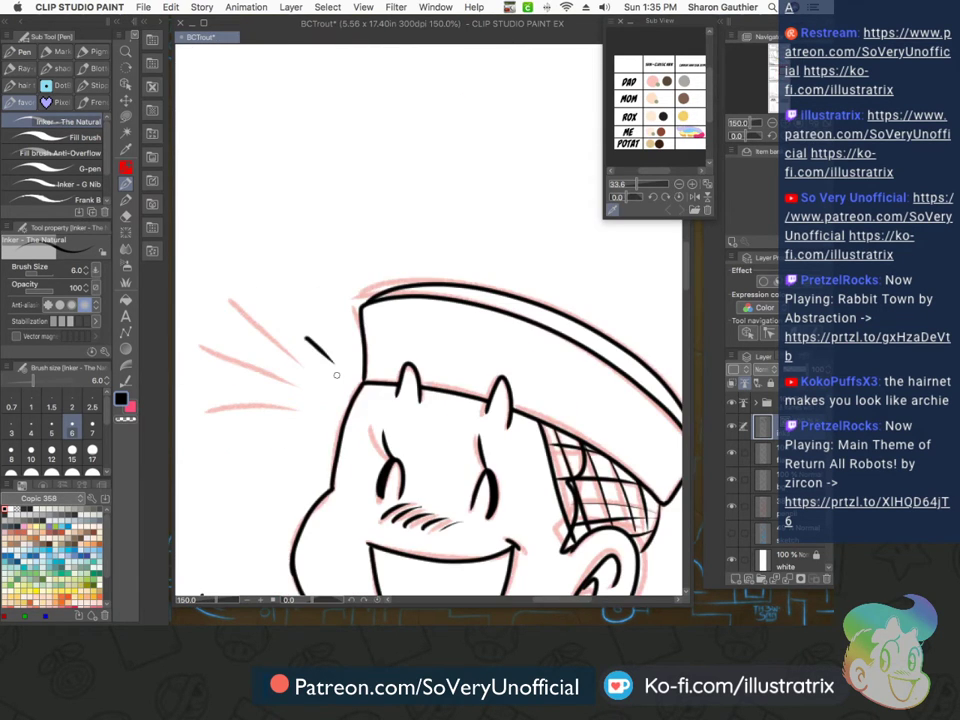
pyautogui.moveTo(292, 377); pyautogui.dragTo(330, 382)
pyautogui.scroll(-4, 360, 394)
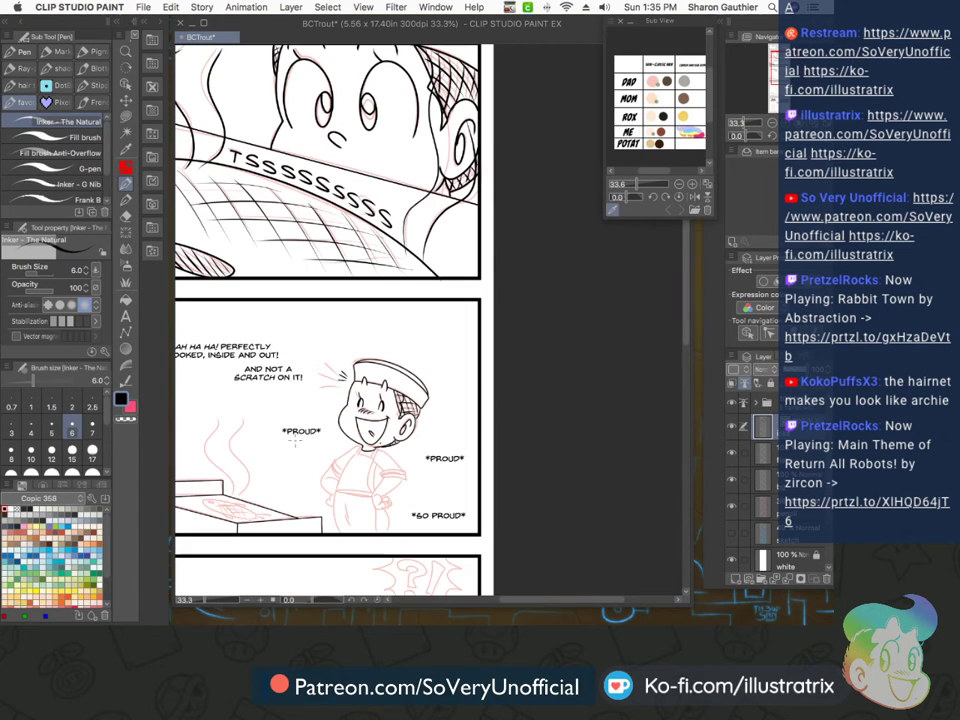
# Ink the upper sleeve and rolled cuff of the boy's arm below the ear
pyautogui.scroll(3, 326, 500)
pyautogui.scroll(2, 466, 407)
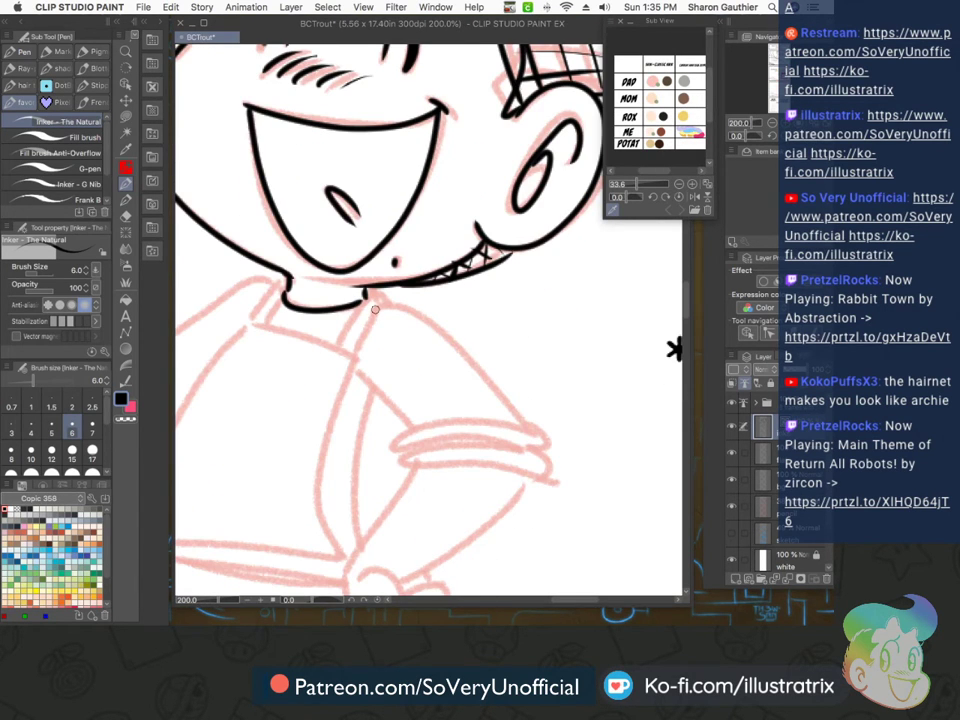
pyautogui.moveTo(376, 300); pyautogui.dragTo(528, 424)
pyautogui.moveTo(358, 379); pyautogui.dragTo(457, 455)
pyautogui.moveTo(406, 431)
pyautogui.mouseDown()
pyautogui.moveTo(532, 449)
pyautogui.moveTo(465, 477)
pyautogui.mouseUp()
# Use the Control point tool to adjust the end of the thin fold line inside the rolled cuff
pyautogui.scroll(-1, 463, 477)
pyautogui.scroll(-3, 430, 482)
pyautogui.scroll(3, 428, 484)
pyautogui.click(123, 379)
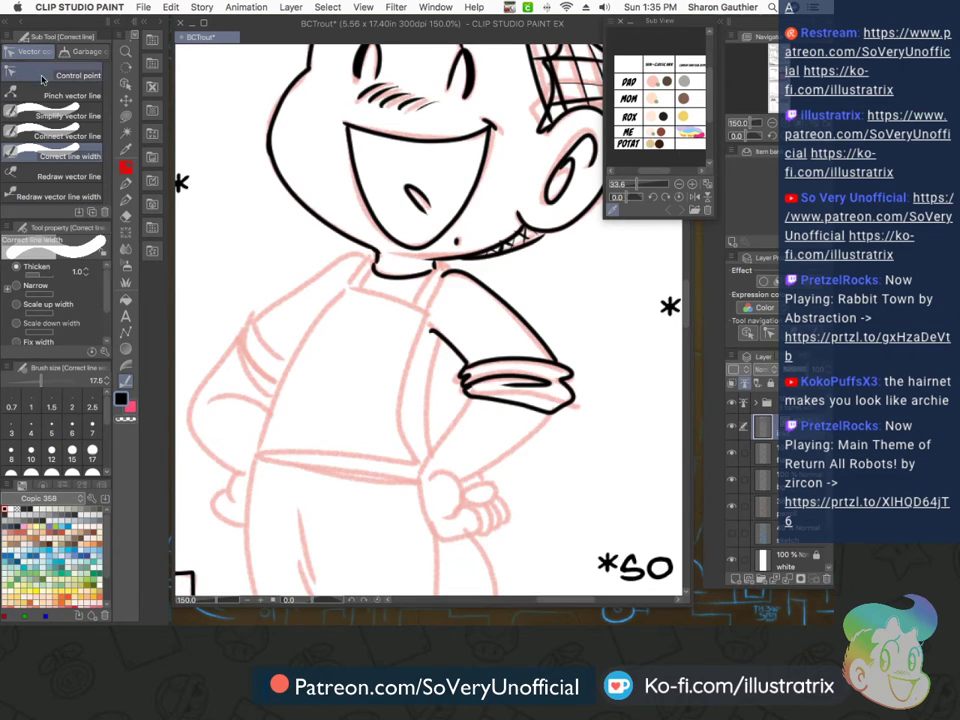
pyautogui.scroll(5, 499, 317)
pyautogui.moveTo(456, 221); pyautogui.dragTo(197, 232)
pyautogui.scroll(-2, 421, 222)
pyautogui.scroll(2, 412, 225)
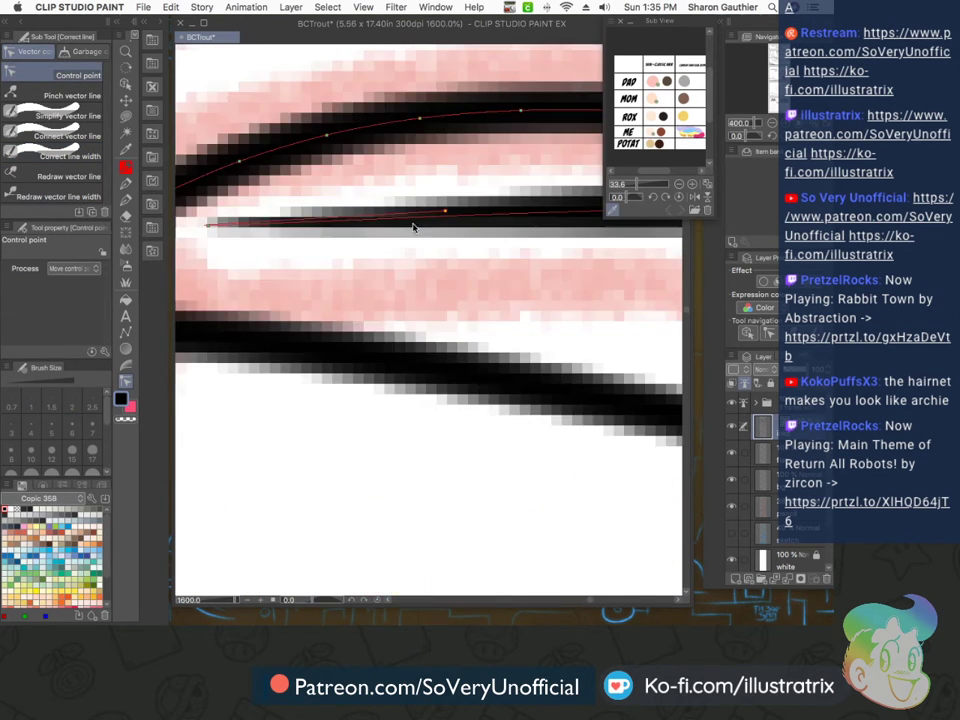
pyautogui.moveTo(446, 212)
pyautogui.mouseDown()
pyautogui.moveTo(198, 226)
pyautogui.moveTo(207, 226)
pyautogui.mouseUp()
pyautogui.scroll(-4, 354, 470)
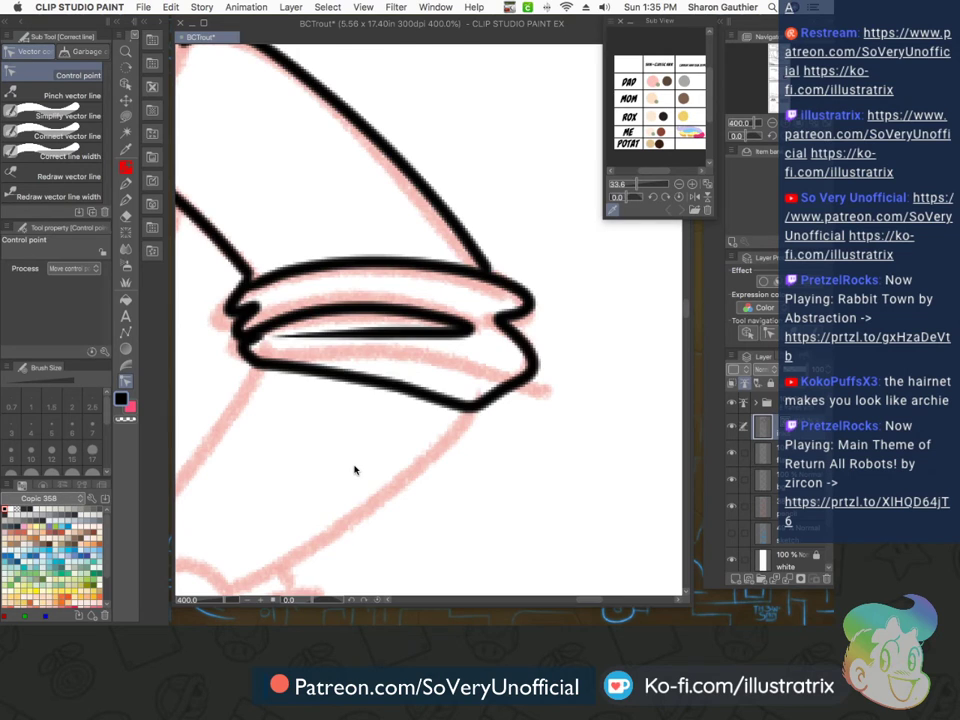
# Return to the inking pen and ink the forearm's inner edge, the thumb, the palm and the first curled finger
pyautogui.scroll(-4, 221, 210)
pyautogui.scroll(4, 185, 295)
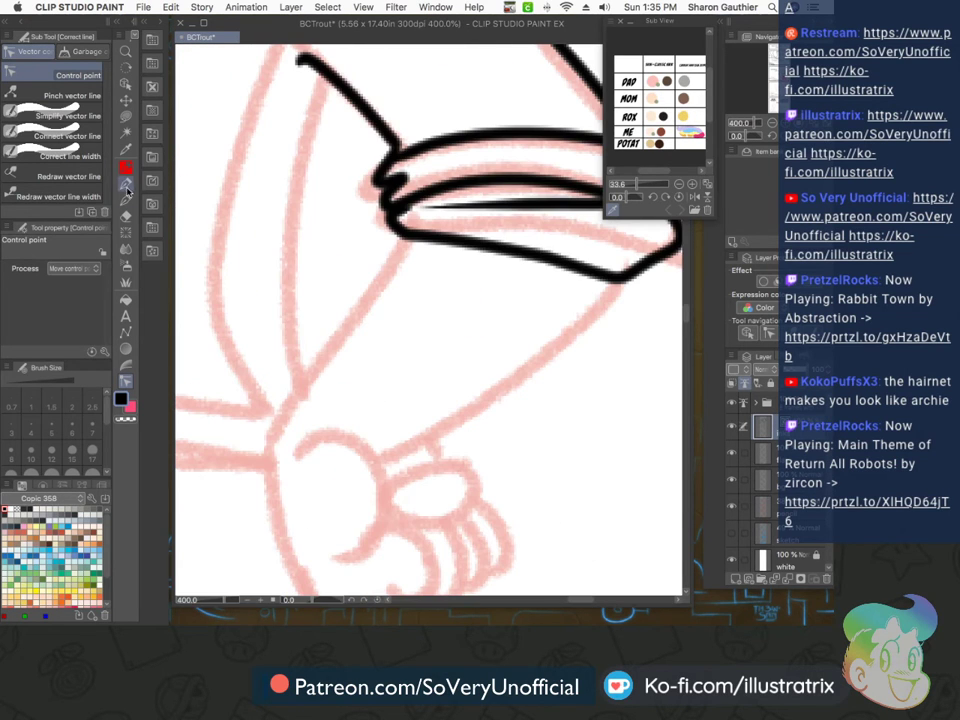
pyautogui.click(126, 186)
pyautogui.moveTo(405, 237); pyautogui.dragTo(260, 447)
pyautogui.scroll(-4, 317, 388)
pyautogui.scroll(4, 328, 424)
pyautogui.moveTo(256, 340)
pyautogui.mouseDown()
pyautogui.moveTo(271, 329)
pyautogui.moveTo(321, 421)
pyautogui.moveTo(332, 466)
pyautogui.mouseUp()
pyautogui.moveTo(333, 424)
pyautogui.mouseDown()
pyautogui.moveTo(350, 418)
pyautogui.moveTo(391, 480)
pyautogui.mouseUp()
pyautogui.moveTo(223, 343)
pyautogui.mouseDown()
pyautogui.moveTo(253, 456)
pyautogui.moveTo(386, 484)
pyautogui.mouseUp()
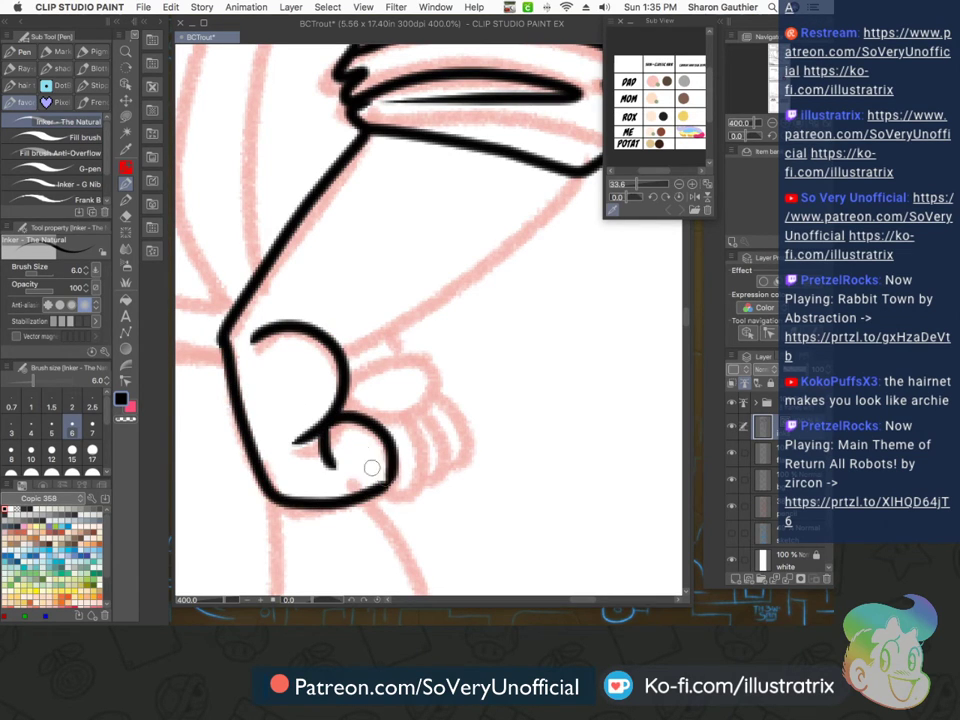
# Ink the forearm's outer edge, the knuckle below it and the remaining curled fingers of the hand on the hip
pyautogui.moveTo(391, 333)
pyautogui.mouseDown()
pyautogui.moveTo(398, 353)
pyautogui.moveTo(350, 412)
pyautogui.mouseUp()
pyautogui.moveTo(381, 361)
pyautogui.mouseDown()
pyautogui.moveTo(347, 391)
pyautogui.moveTo(536, 214)
pyautogui.mouseUp()
pyautogui.scroll(-3, 345, 330)
pyautogui.scroll(4, 371, 304)
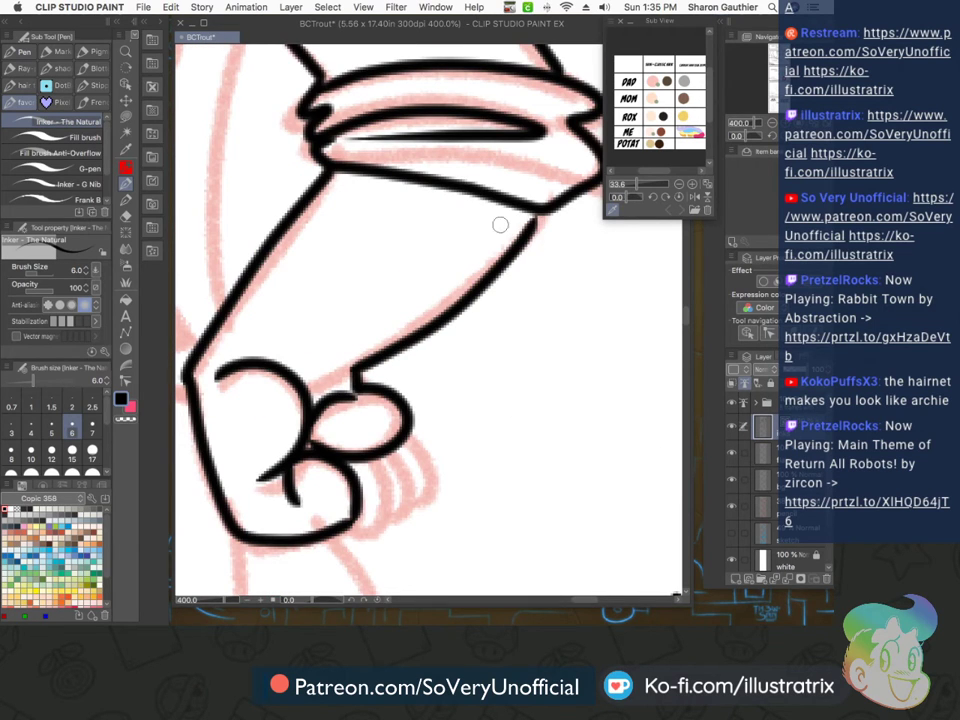
pyautogui.moveTo(348, 457); pyautogui.dragTo(356, 526)
pyautogui.moveTo(378, 457); pyautogui.dragTo(338, 531)
pyautogui.scroll(-6, 395, 455)
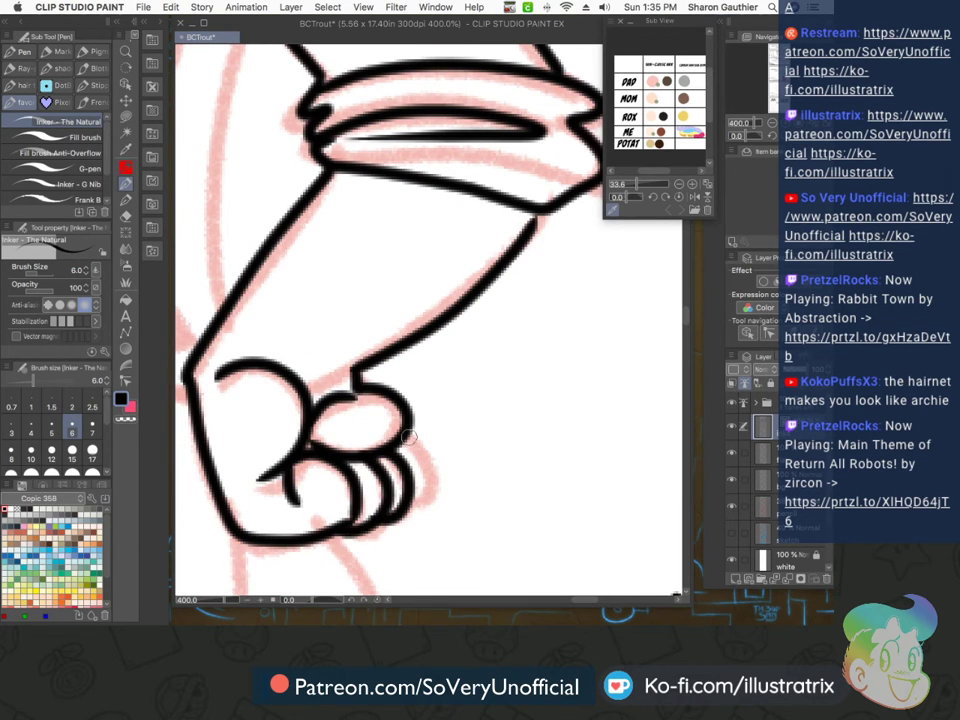
pyautogui.scroll(3, 343, 470)
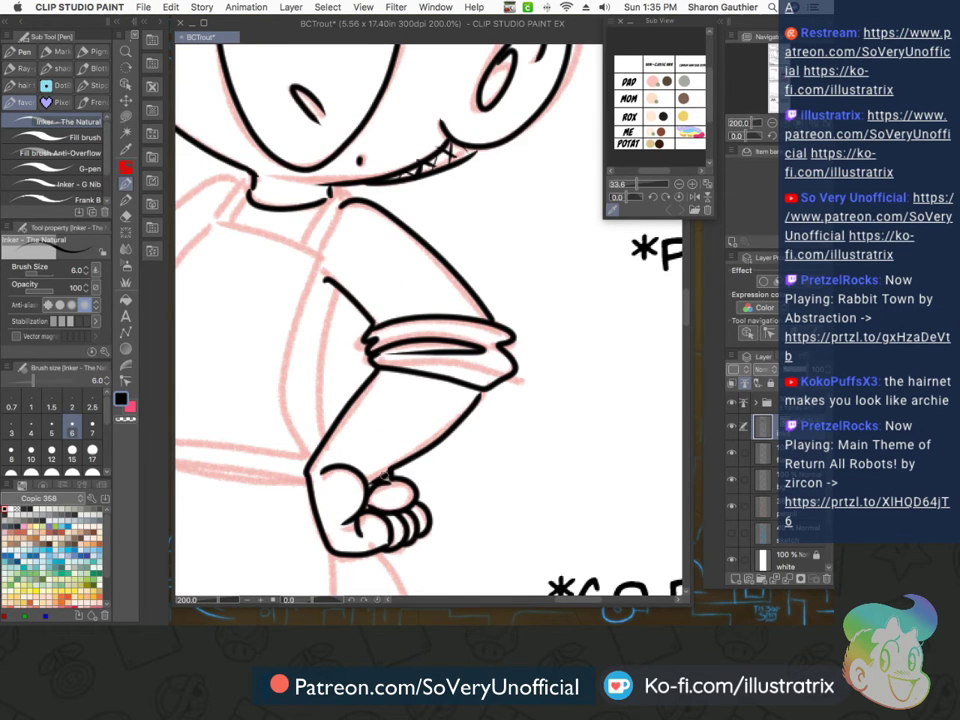
# Fill the small gap between the wrist and the first curled finger of the hand on the hip with black
pyautogui.scroll(-3, 360, 454)
pyautogui.scroll(4, 361, 454)
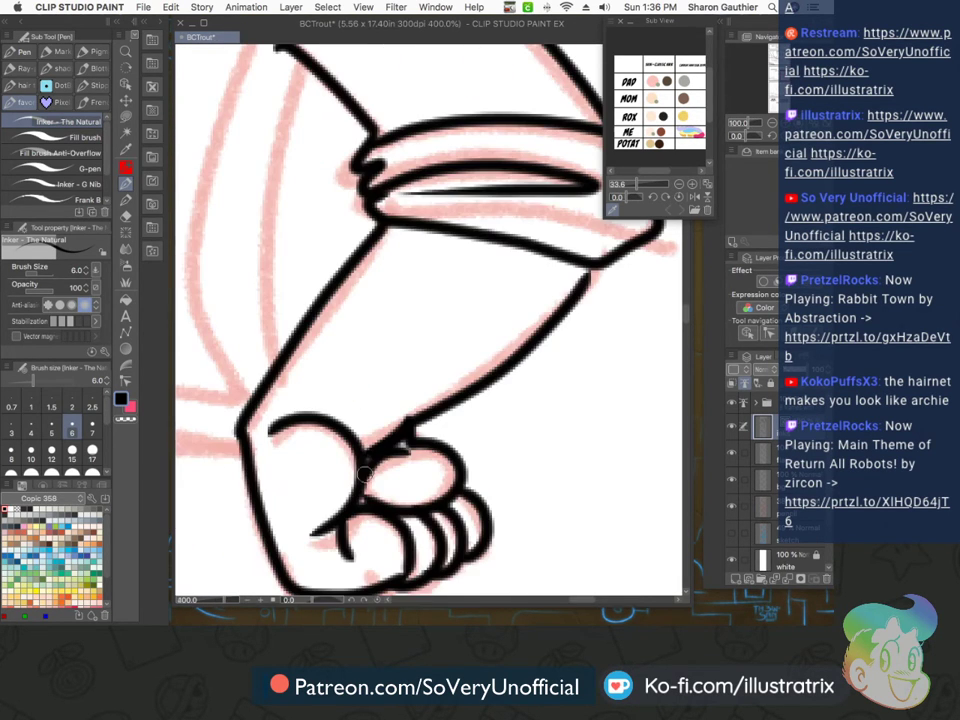
pyautogui.scroll(-4, 397, 442)
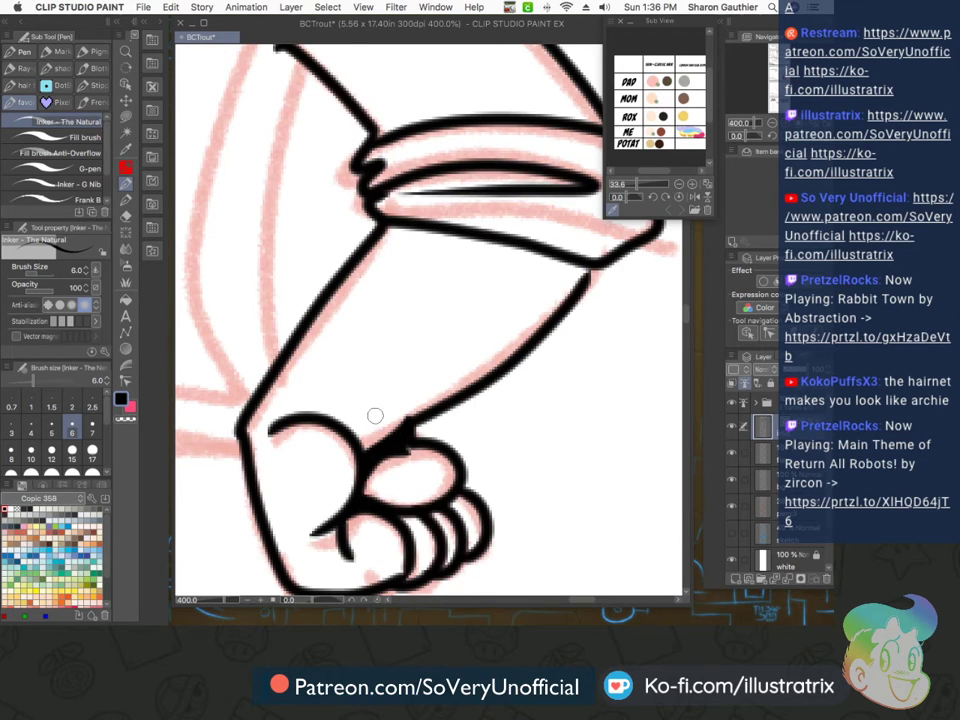
# Ink the side of the boy's torso inside the bend of the arm, from the armpit down to the wrist
pyautogui.scroll(5, 358, 392)
pyautogui.scroll(-7, 358, 392)
pyautogui.scroll(3, 358, 392)
pyautogui.scroll(1, 358, 392)
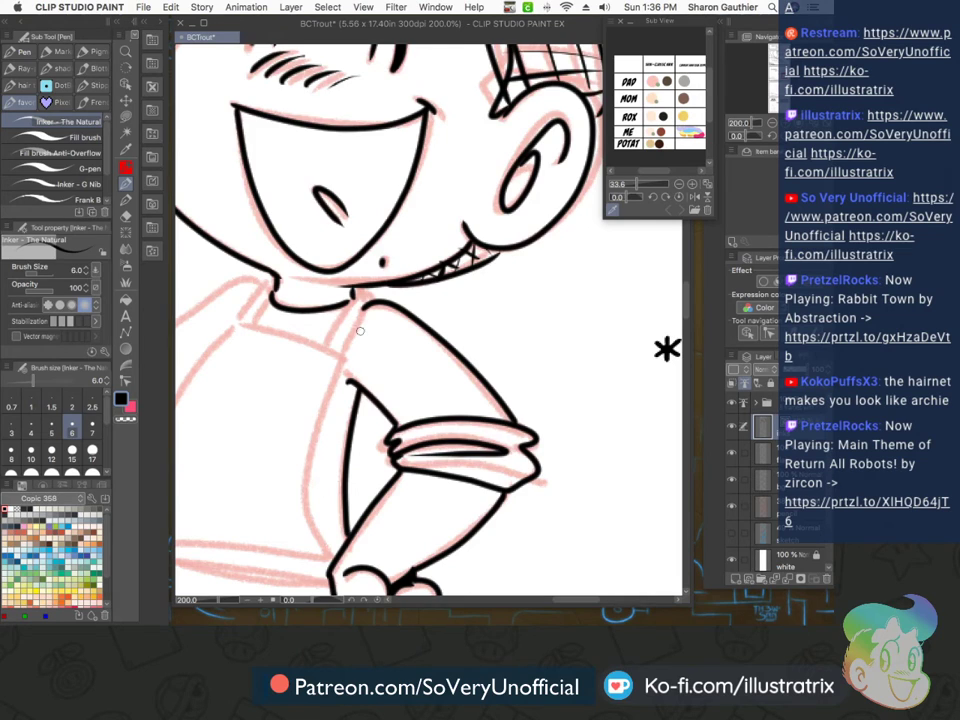
# Ink the top edge of the apron bib and both shoulder straps running up to the collar
pyautogui.scroll(-1, 321, 488)
pyautogui.scroll(3, 463, 397)
pyautogui.moveTo(463, 397); pyautogui.dragTo(245, 331)
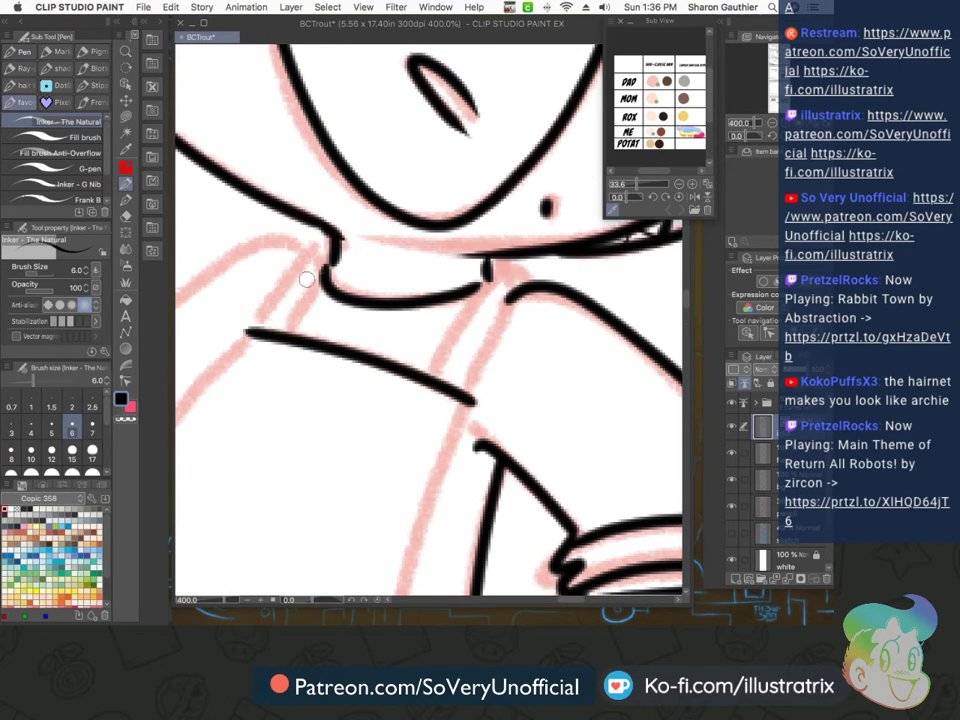
pyautogui.moveTo(327, 260); pyautogui.dragTo(291, 343)
pyautogui.moveTo(310, 238)
pyautogui.mouseDown()
pyautogui.moveTo(340, 243)
pyautogui.moveTo(256, 320)
pyautogui.mouseUp()
pyautogui.moveTo(523, 280)
pyautogui.mouseDown()
pyautogui.moveTo(482, 287)
pyautogui.moveTo(446, 357)
pyautogui.moveTo(521, 277)
pyautogui.moveTo(467, 394)
pyautogui.mouseUp()
# Ink the two curved sides of the apron bib and the narrow double line along its waist
pyautogui.scroll(-3, 376, 280)
pyautogui.scroll(3, 380, 238)
pyautogui.scroll(-3, 372, 240)
pyautogui.scroll(2, 372, 240)
pyautogui.moveTo(373, 240)
pyautogui.mouseDown()
pyautogui.moveTo(297, 341)
pyautogui.moveTo(257, 466)
pyautogui.mouseUp()
pyautogui.moveTo(478, 297)
pyautogui.mouseDown()
pyautogui.moveTo(458, 445)
pyautogui.moveTo(376, 467)
pyautogui.moveTo(283, 457)
pyautogui.moveTo(307, 475)
pyautogui.moveTo(462, 489)
pyautogui.mouseUp()
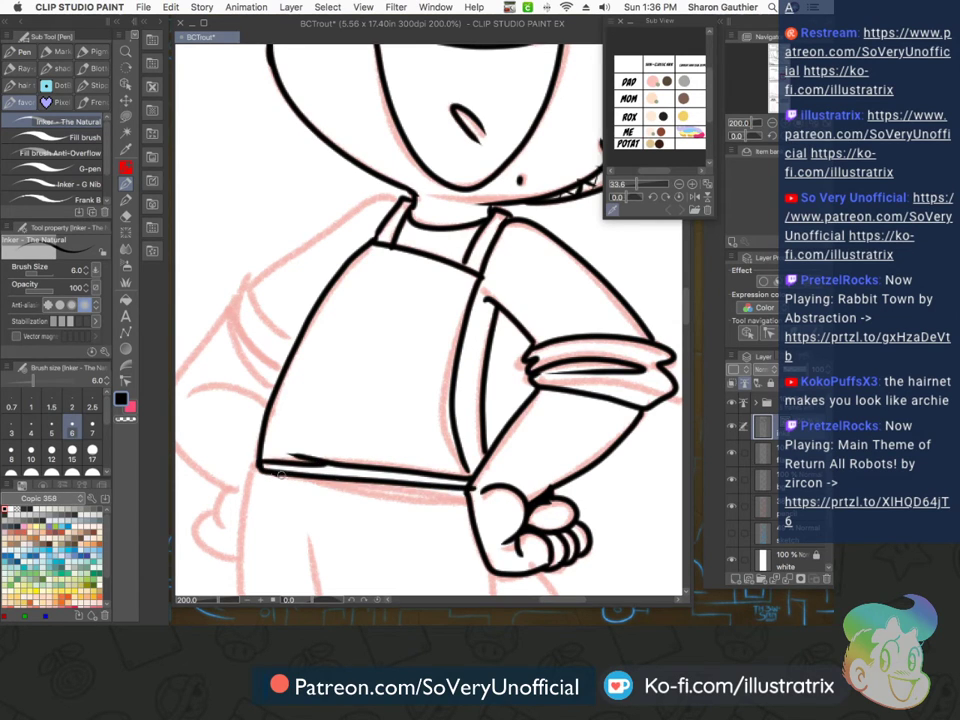
pyautogui.moveTo(272, 471); pyautogui.dragTo(470, 492)
# Examine the brush shapes available for the Polyline tool and return to the Inker - The Natural pen
pyautogui.scroll(-4, 484, 497)
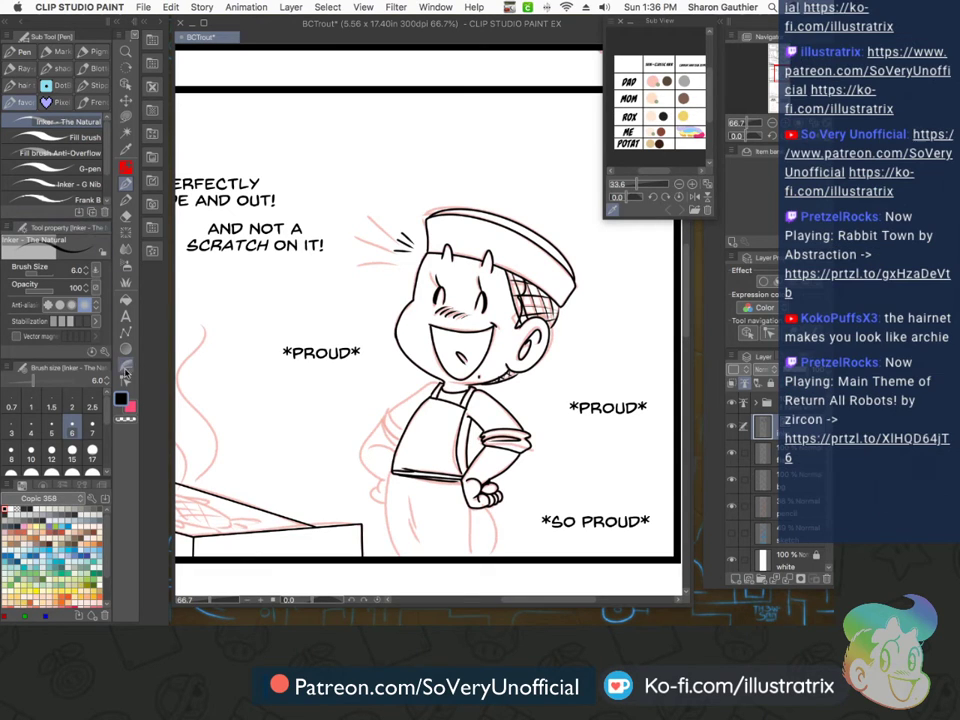
pyautogui.press('u')
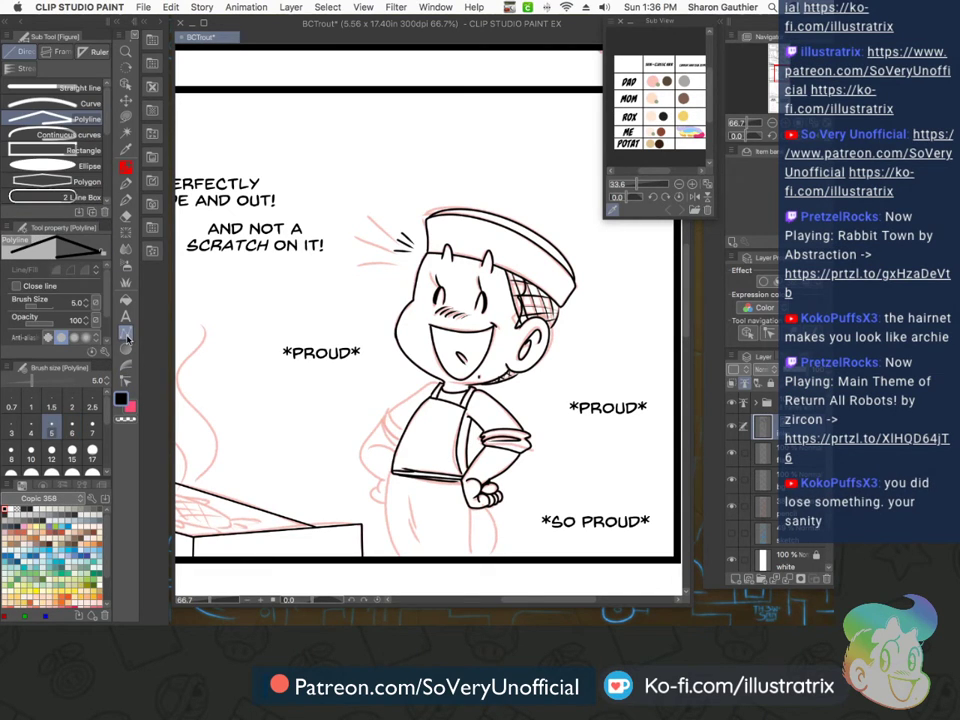
pyautogui.scroll(-2, 93, 337)
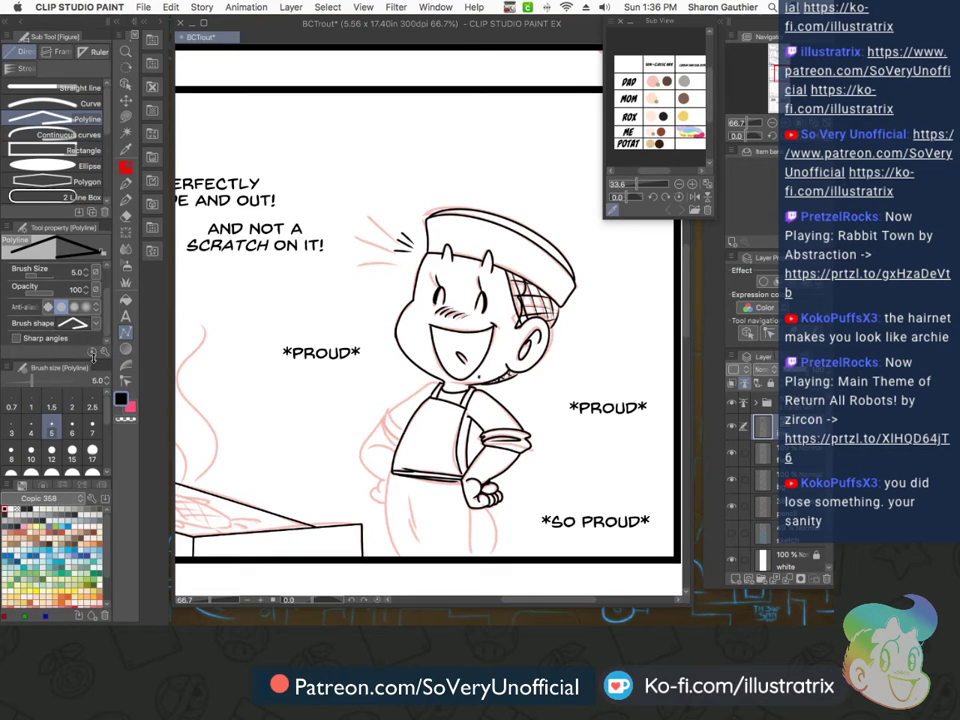
pyautogui.click(95, 323)
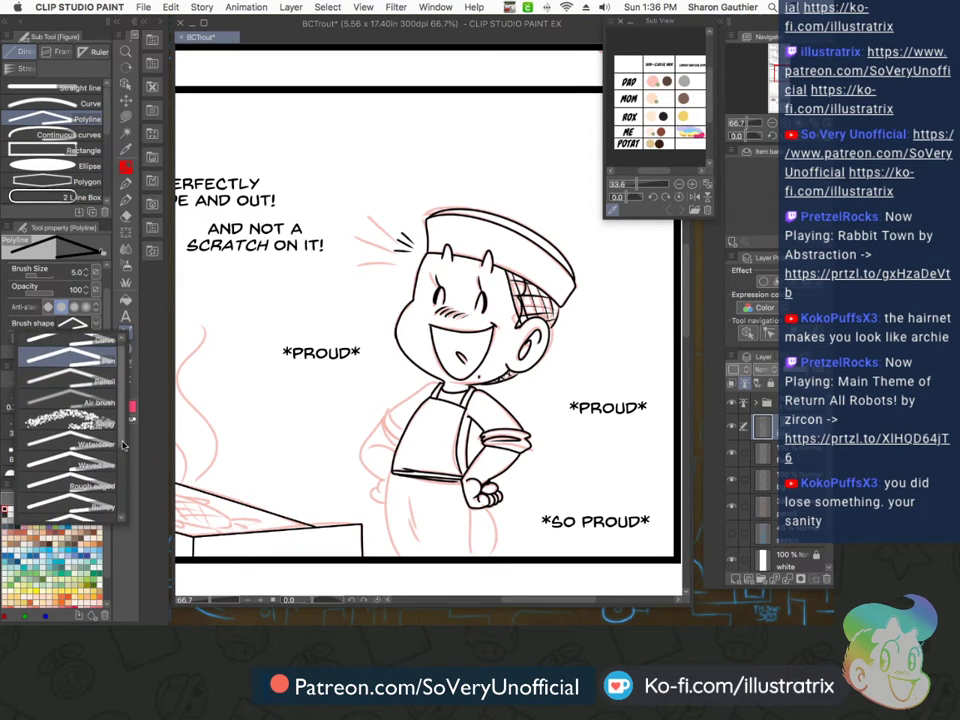
pyautogui.scroll(-3, 123, 473)
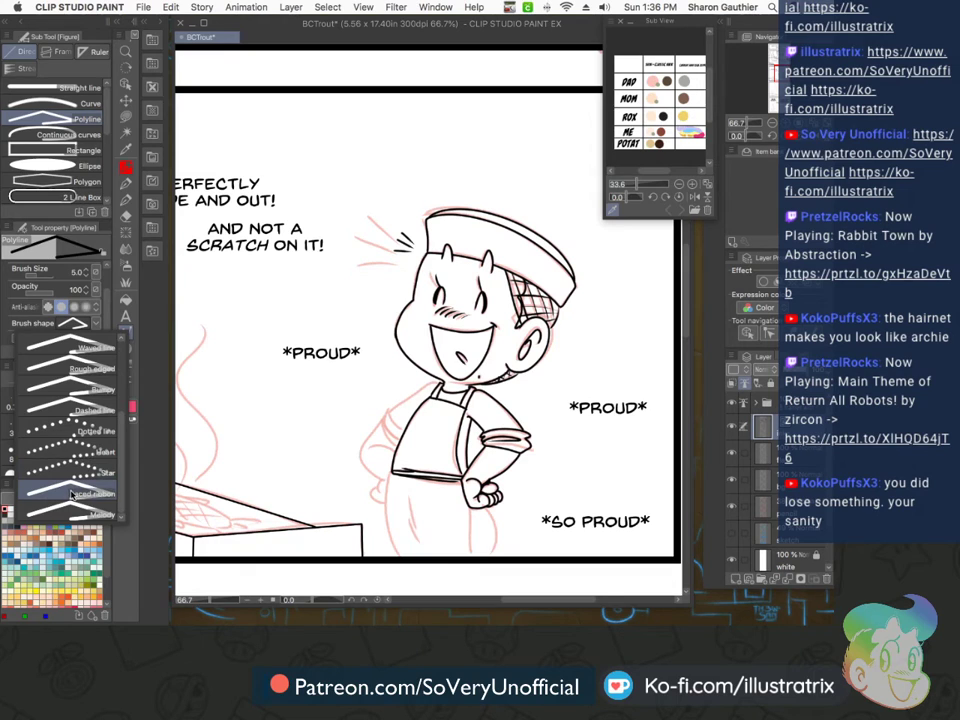
pyautogui.scroll(3, 54, 388)
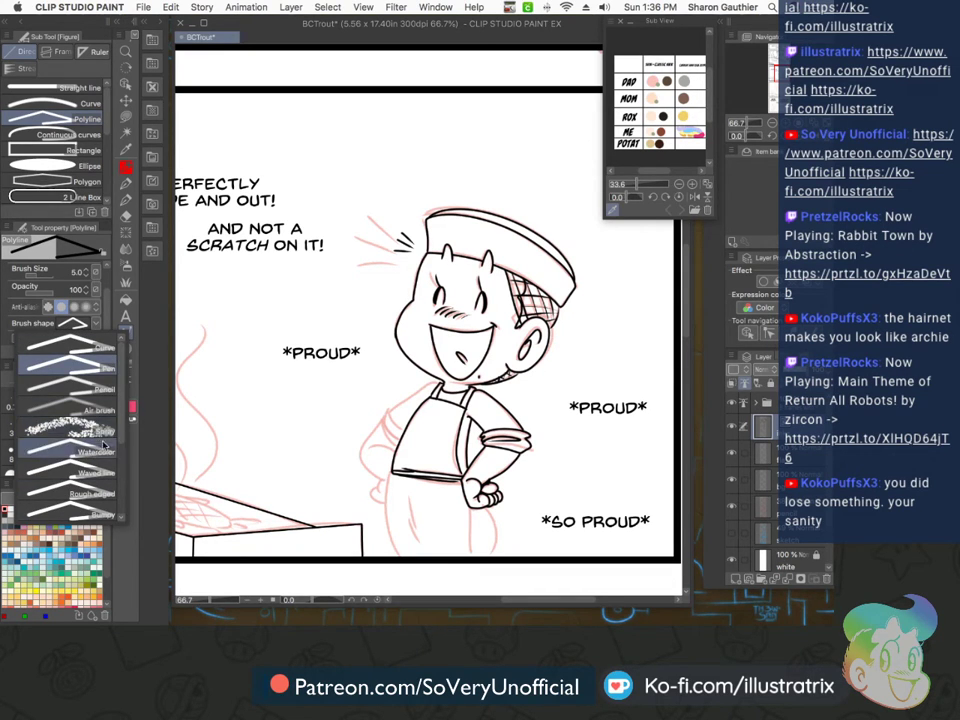
pyautogui.moveTo(123, 415)
pyautogui.mouseDown()
pyautogui.moveTo(123, 429)
pyautogui.moveTo(124, 398)
pyautogui.mouseUp()
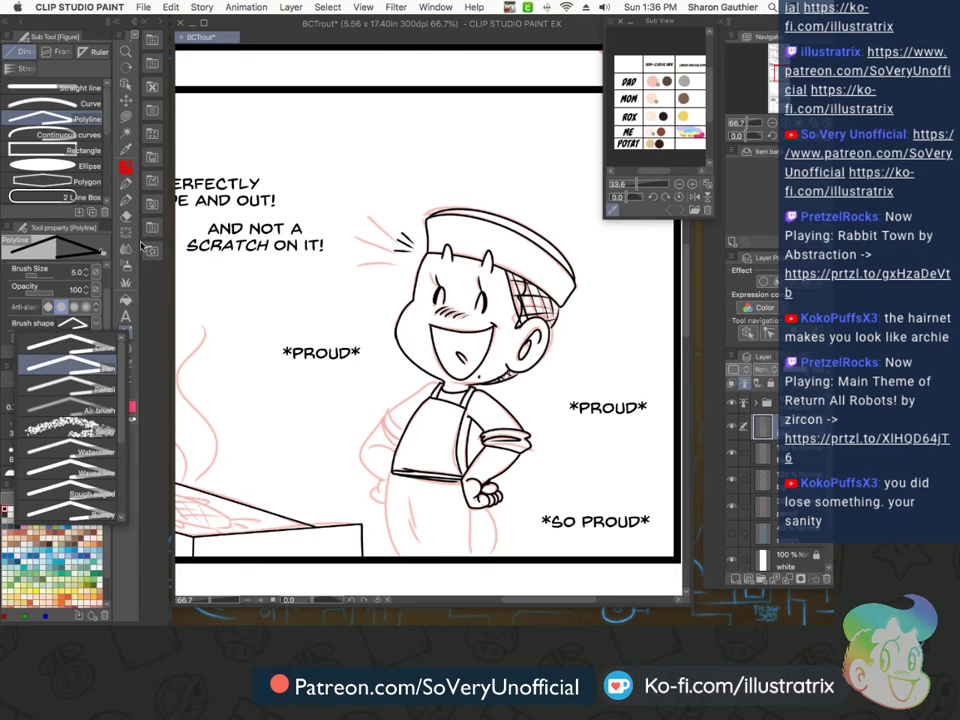
pyautogui.click(130, 205)
pyautogui.press('p')
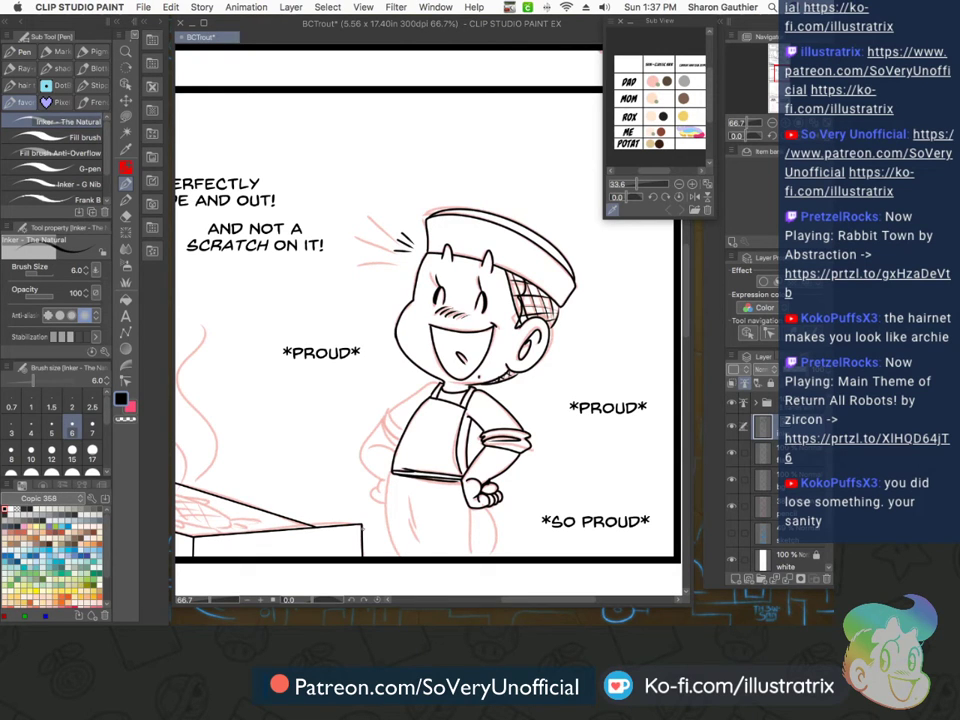
# Ink the proud cook's upper arm and rolled sleeve cuff on the side nearest the grill, following the sketch
pyautogui.scroll(3, 443, 357)
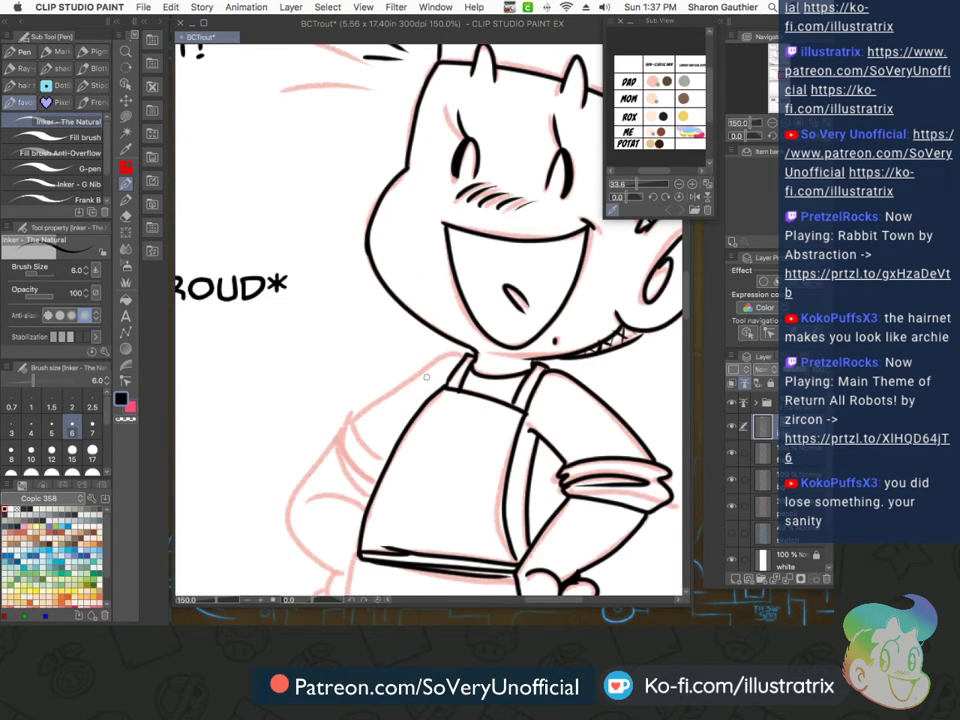
pyautogui.moveTo(444, 357)
pyautogui.mouseDown()
pyautogui.moveTo(320, 440)
pyautogui.moveTo(370, 491)
pyautogui.mouseUp()
pyautogui.moveTo(333, 431)
pyautogui.mouseDown()
pyautogui.moveTo(323, 485)
pyautogui.moveTo(307, 451)
pyautogui.moveTo(301, 492)
pyautogui.moveTo(352, 531)
pyautogui.mouseUp()
pyautogui.moveTo(320, 487); pyautogui.dragTo(354, 521)
pyautogui.moveTo(333, 487); pyautogui.dragTo(357, 513)
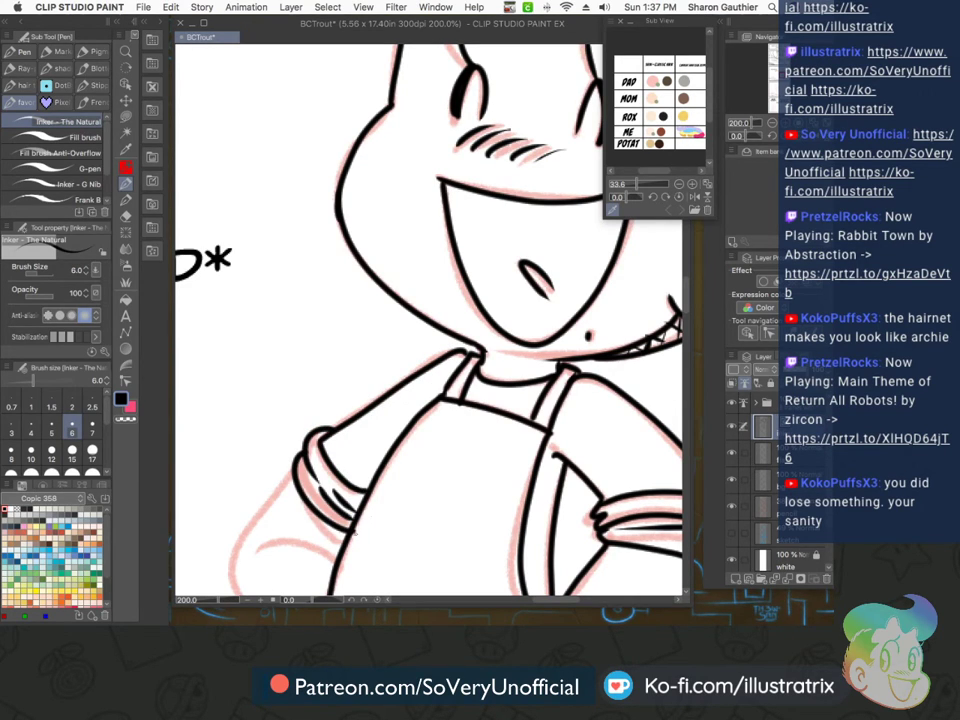
# Ink the lower part of the proud cook's apron and hip down to the panel border, including the fabric fold
pyautogui.scroll(-4, 376, 519)
pyautogui.scroll(4, 336, 578)
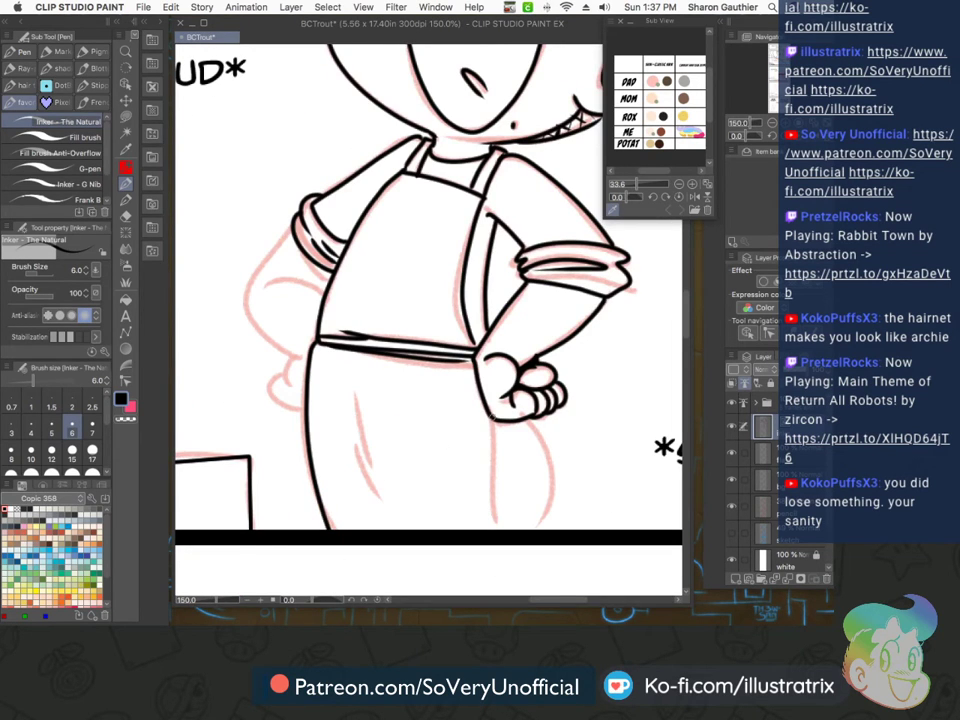
pyautogui.moveTo(493, 418); pyautogui.dragTo(498, 531)
pyautogui.moveTo(527, 418)
pyautogui.mouseDown()
pyautogui.moveTo(551, 464)
pyautogui.moveTo(539, 530)
pyautogui.mouseUp()
pyautogui.moveTo(355, 396); pyautogui.dragTo(380, 490)
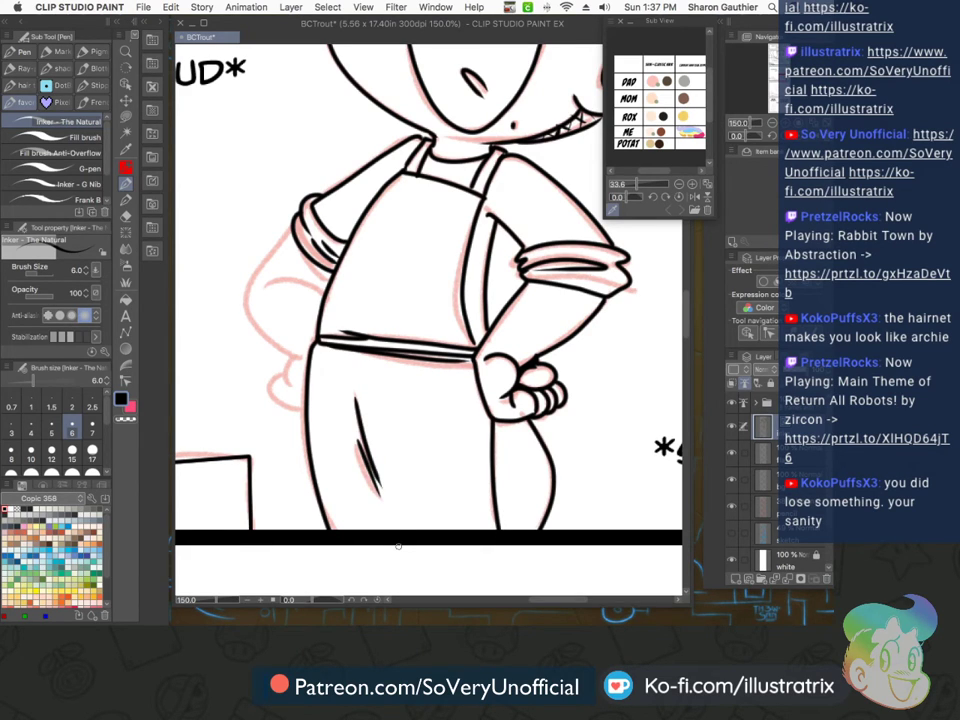
# Ink the bent forearm and the hand on the hip on the proud cook's grill side
pyautogui.scroll(3, 464, 350)
pyautogui.moveTo(475, 330)
pyautogui.mouseDown()
pyautogui.moveTo(463, 379)
pyautogui.moveTo(429, 377)
pyautogui.mouseUp()
pyautogui.scroll(-5, 414, 390)
pyautogui.scroll(6, 285, 338)
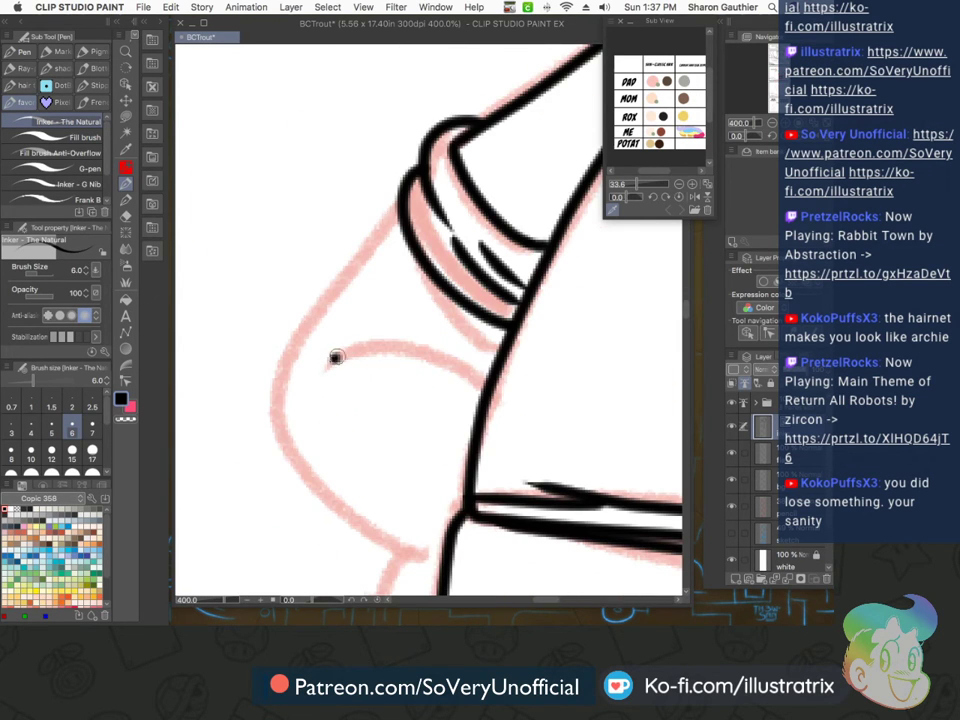
pyautogui.moveTo(375, 228)
pyautogui.mouseDown()
pyautogui.moveTo(287, 366)
pyautogui.moveTo(420, 552)
pyautogui.mouseUp()
pyautogui.scroll(-5, 366, 435)
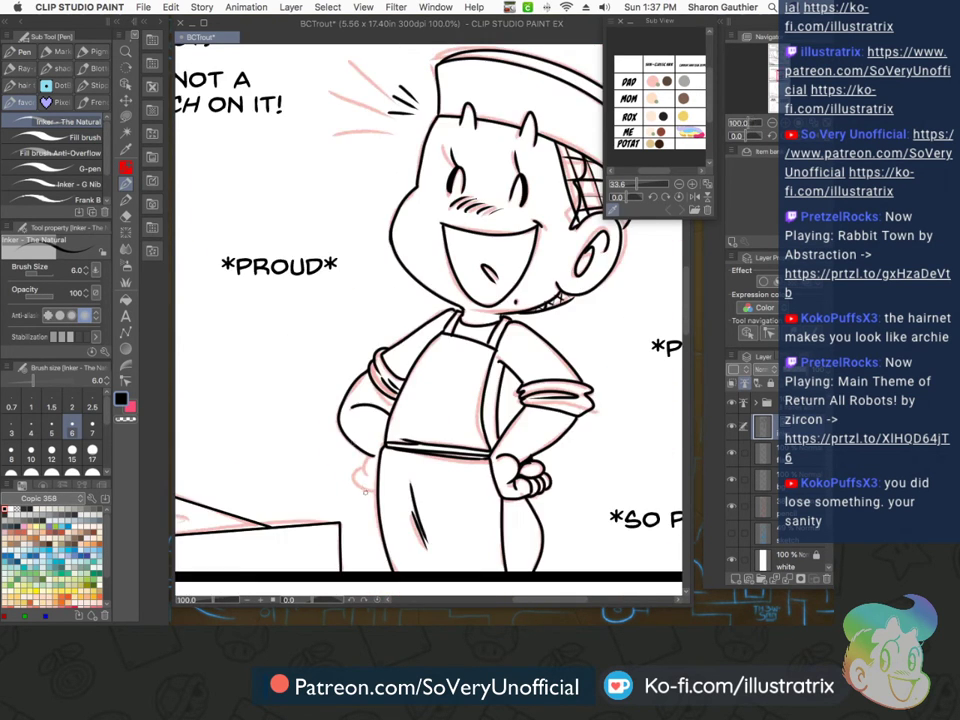
pyautogui.scroll(5, 370, 458)
pyautogui.moveTo(382, 419); pyautogui.dragTo(364, 498)
pyautogui.scroll(-7, 353, 481)
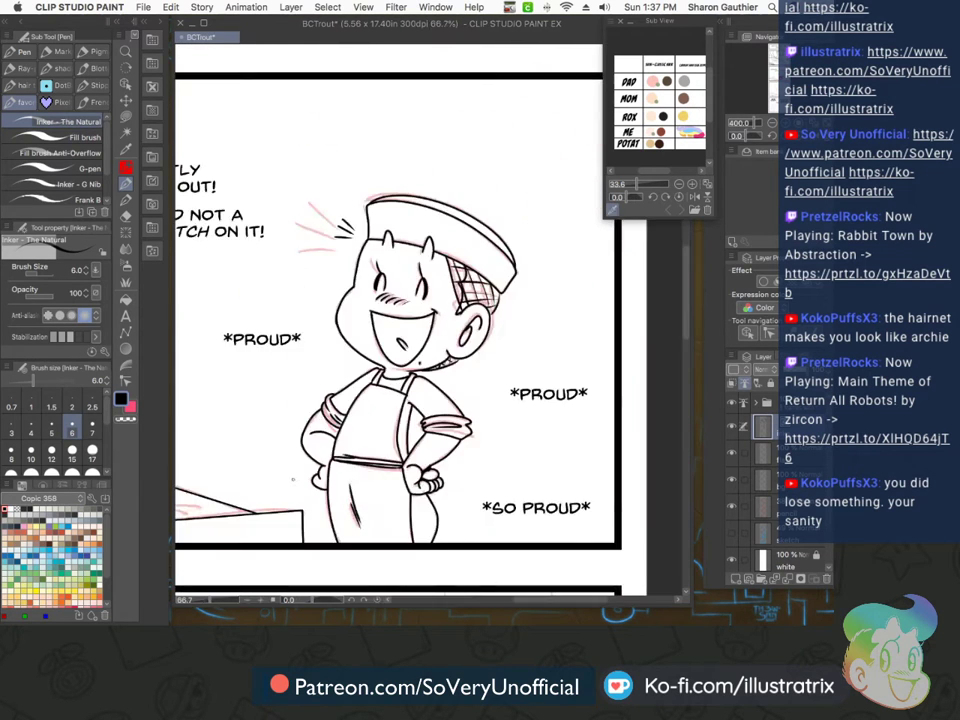
# Ink the body outline and lower fin of the fish lying on the grill
pyautogui.scroll(8, 294, 477)
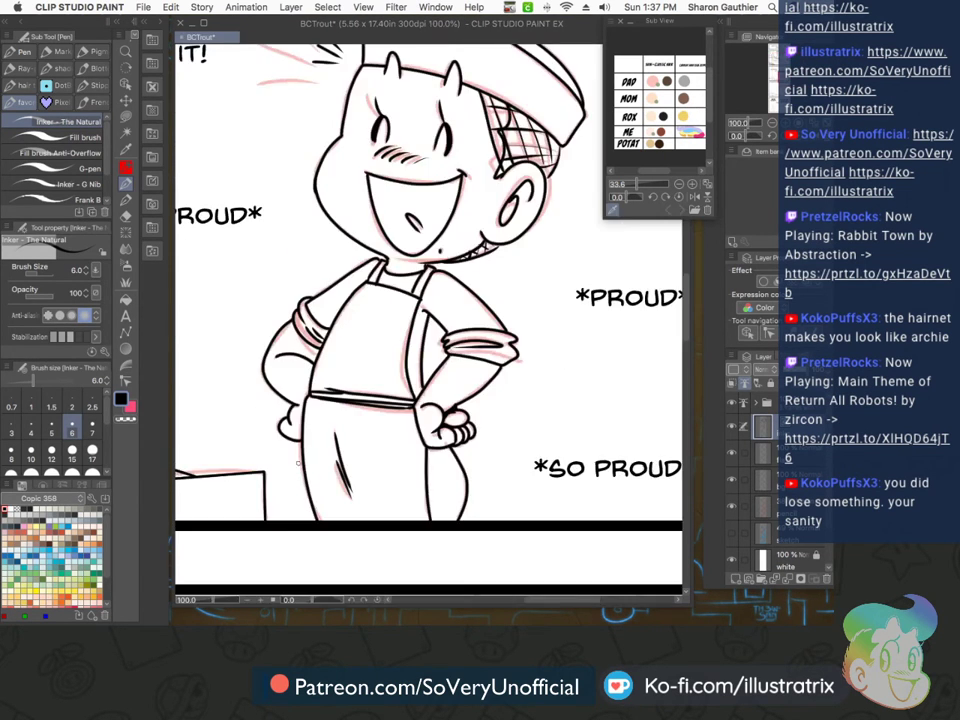
pyautogui.scroll(-2, 296, 444)
pyautogui.scroll(-5, 329, 340)
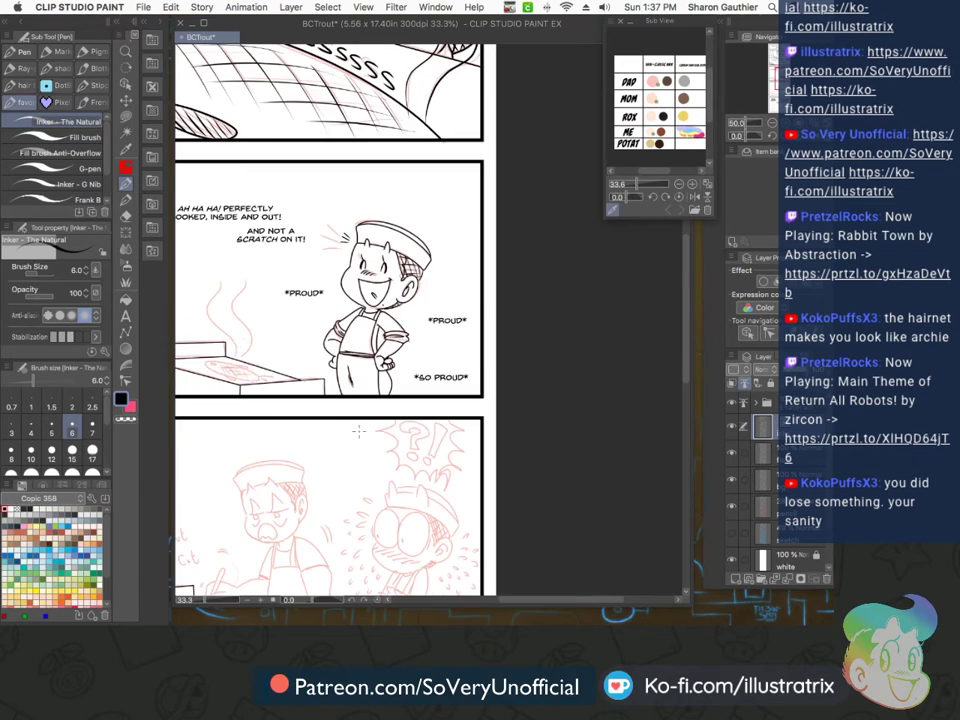
pyautogui.scroll(5, 234, 385)
pyautogui.scroll(1, 210, 347)
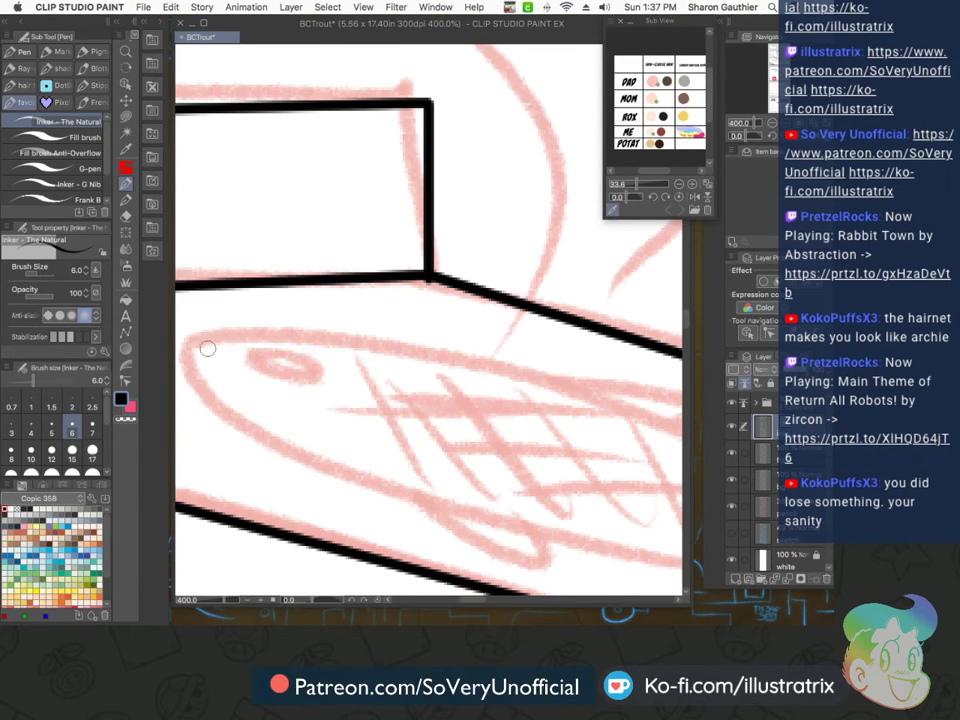
pyautogui.scroll(-2, 207, 345)
pyautogui.moveTo(205, 345)
pyautogui.mouseDown()
pyautogui.moveTo(266, 346)
pyautogui.moveTo(364, 370)
pyautogui.moveTo(433, 412)
pyautogui.mouseUp()
pyautogui.moveTo(201, 346)
pyautogui.mouseDown()
pyautogui.moveTo(297, 414)
pyautogui.moveTo(276, 399)
pyautogui.moveTo(334, 423)
pyautogui.moveTo(324, 415)
pyautogui.moveTo(429, 427)
pyautogui.mouseUp()
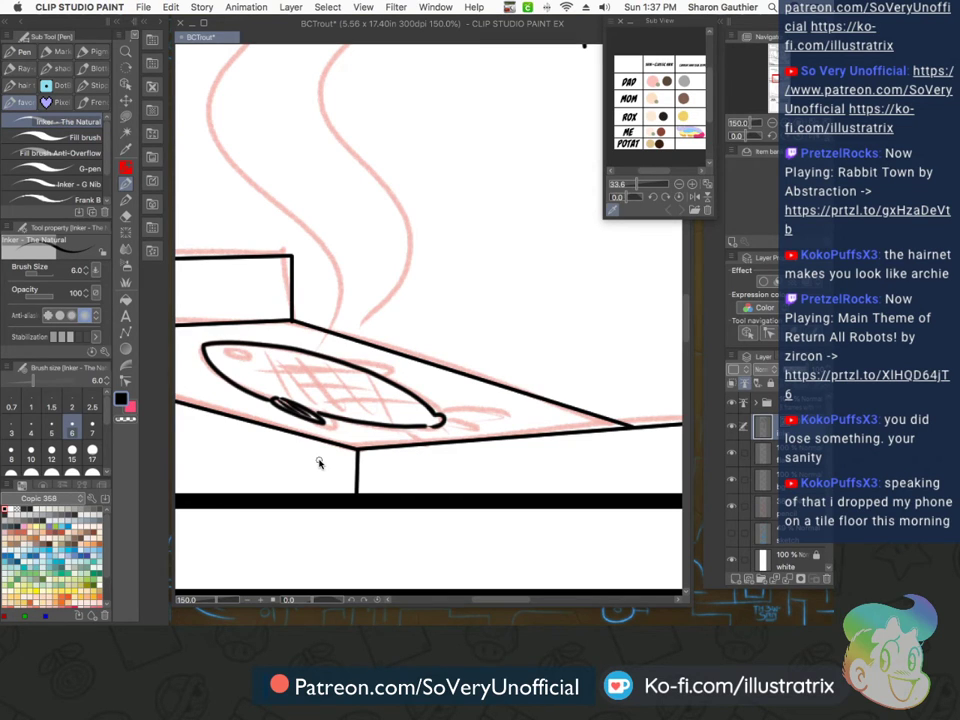
# Ink the fish's tail fin and add short detail strokes inside it
pyautogui.moveTo(432, 418); pyautogui.dragTo(482, 432)
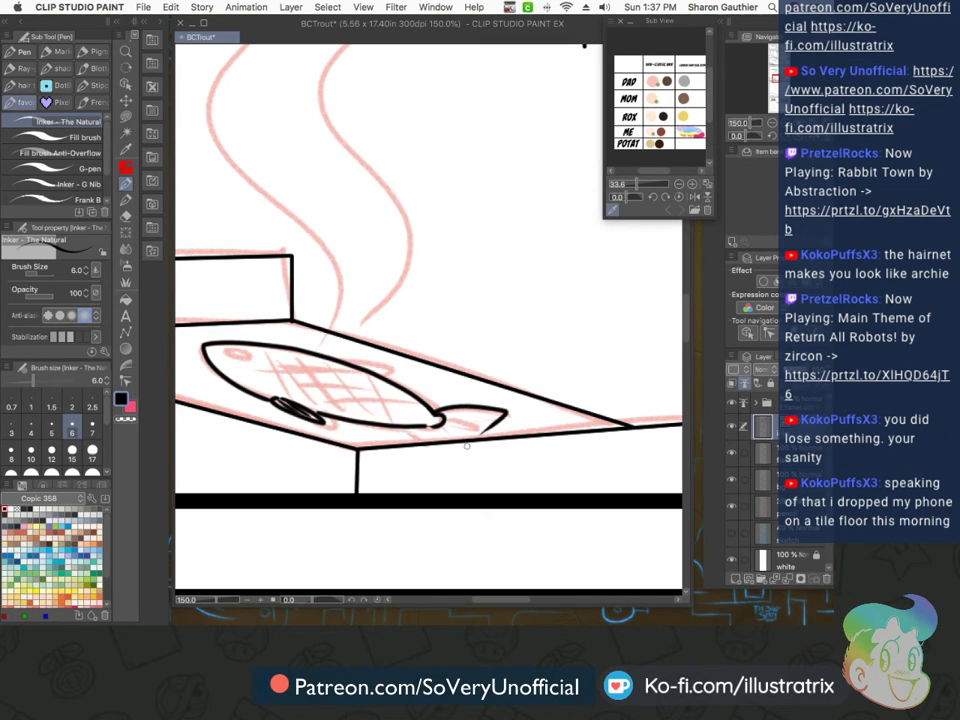
pyautogui.moveTo(424, 427); pyautogui.dragTo(423, 441)
pyautogui.moveTo(435, 430)
pyautogui.mouseDown()
pyautogui.moveTo(431, 441)
pyautogui.moveTo(446, 438)
pyautogui.mouseUp()
pyautogui.moveTo(447, 426); pyautogui.dragTo(474, 432)
pyautogui.moveTo(450, 419); pyautogui.dragTo(496, 415)
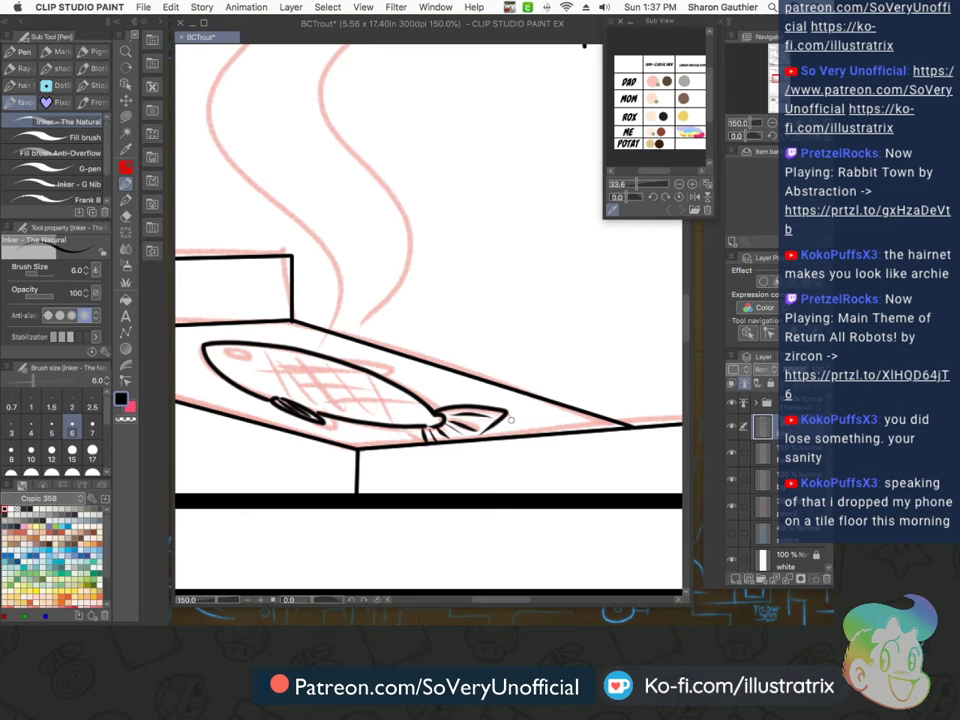
# Ink the fish's eye and the crosshatched lines across its body
pyautogui.scroll(-1, 220, 370)
pyautogui.scroll(6, 240, 368)
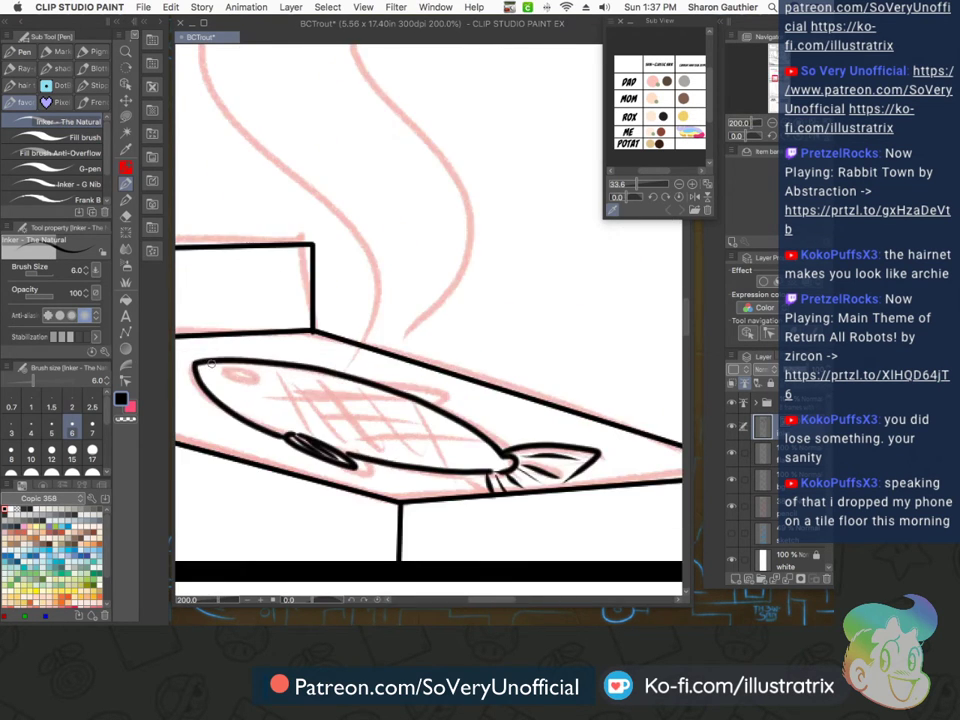
pyautogui.scroll(-2, 262, 372)
pyautogui.moveTo(256, 364)
pyautogui.mouseDown()
pyautogui.moveTo(218, 361)
pyautogui.moveTo(221, 370)
pyautogui.mouseUp()
pyautogui.moveTo(318, 363); pyautogui.dragTo(382, 475)
pyautogui.moveTo(347, 369); pyautogui.dragTo(427, 480)
pyautogui.moveTo(386, 379); pyautogui.dragTo(475, 502)
pyautogui.moveTo(444, 388); pyautogui.dragTo(544, 525)
pyautogui.moveTo(513, 421); pyautogui.dragTo(594, 522)
pyautogui.moveTo(575, 432); pyautogui.dragTo(645, 527)
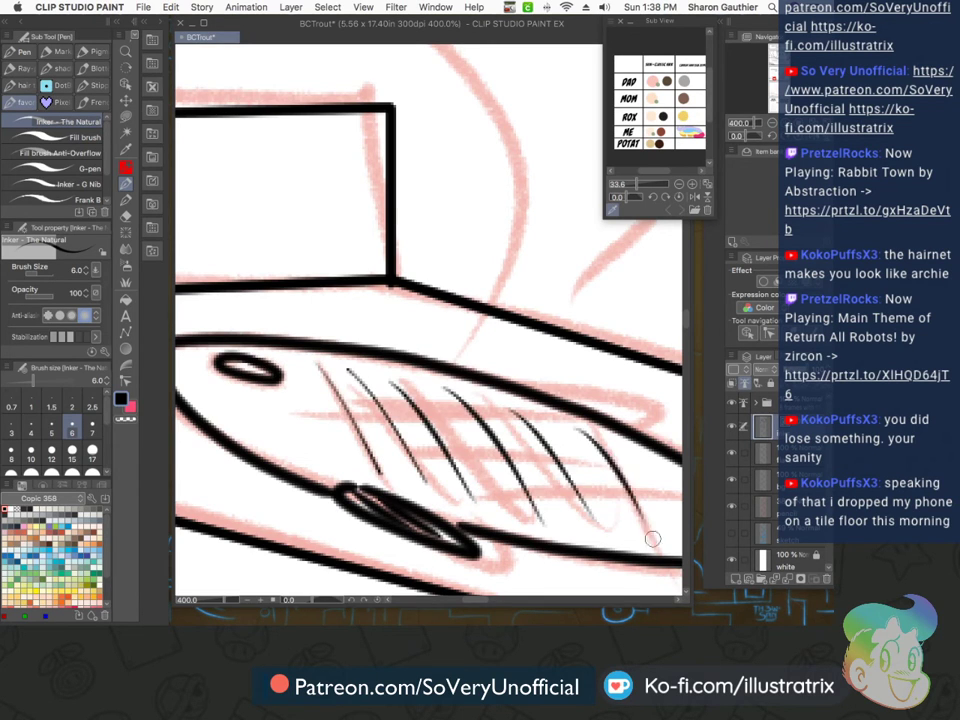
pyautogui.scroll(-5, 456, 420)
pyautogui.scroll(3, 535, 463)
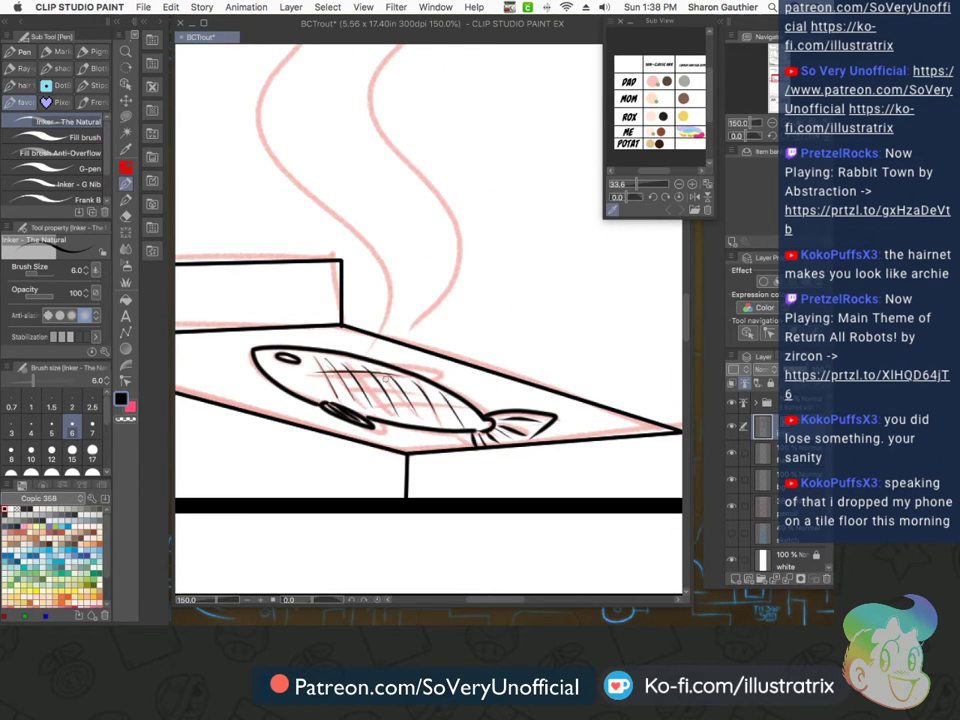
# Ink the wavy steam lines rising from the fish on the grill
pyautogui.scroll(-3, 340, 405)
pyautogui.moveTo(348, 378)
pyautogui.mouseDown()
pyautogui.moveTo(330, 345)
pyautogui.moveTo(315, 234)
pyautogui.moveTo(353, 303)
pyautogui.moveTo(359, 239)
pyautogui.mouseUp()
pyautogui.scroll(-2, 315, 300)
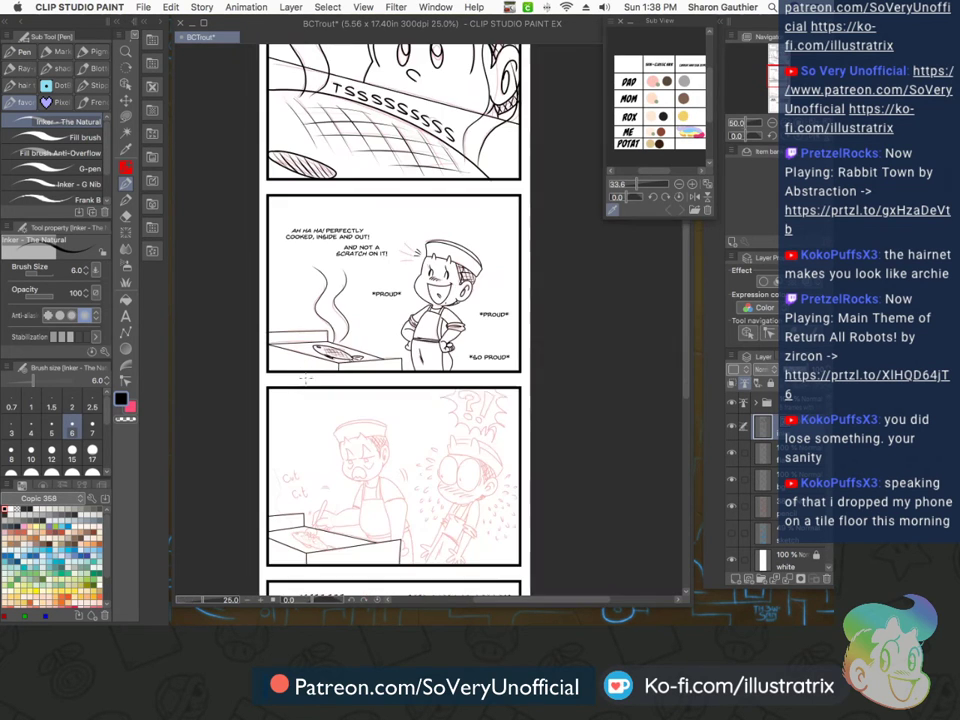
pyautogui.scroll(-1, 284, 287)
pyautogui.scroll(3, 341, 358)
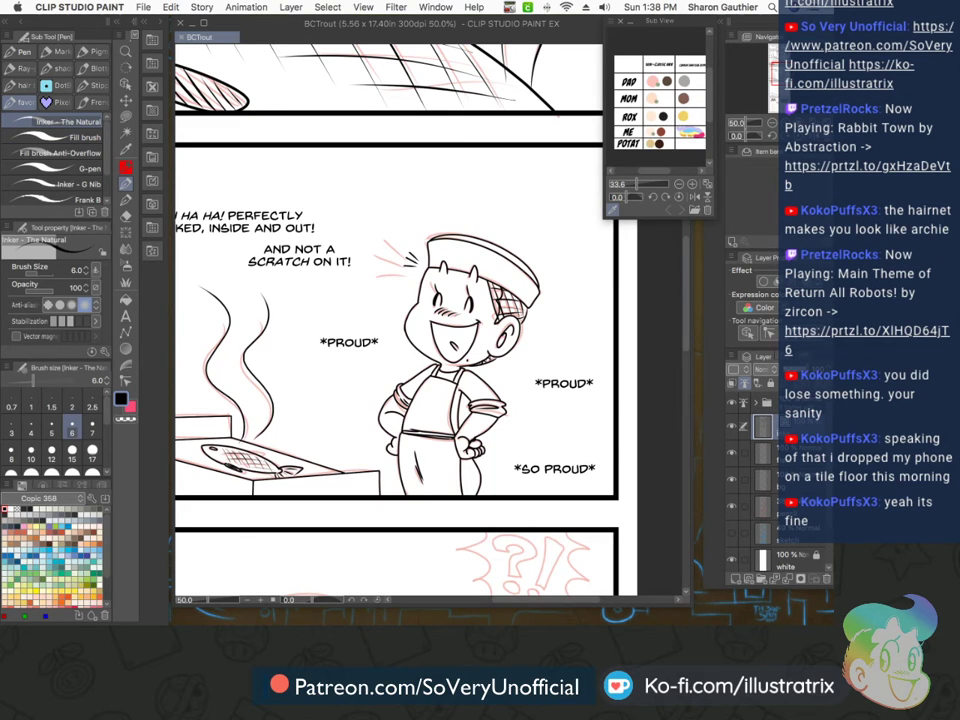
# In the next panel down, ink the frowning cook's face outline, jaw and short neck lines
pyautogui.press('Tab')
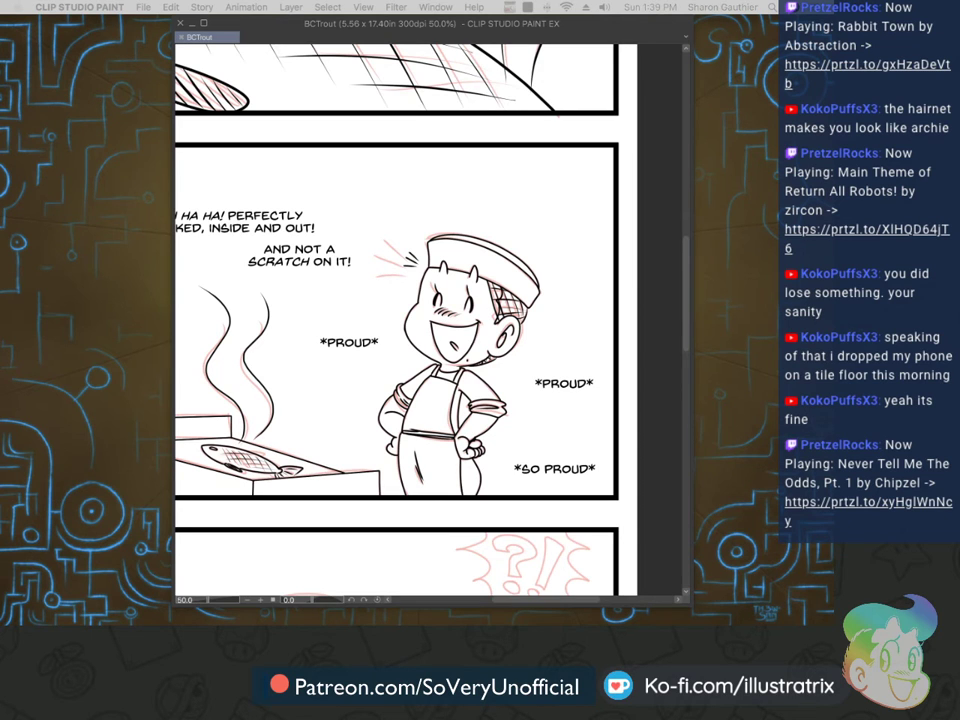
pyautogui.moveTo(686, 312); pyautogui.dragTo(684, 366)
pyautogui.press('super+minus')
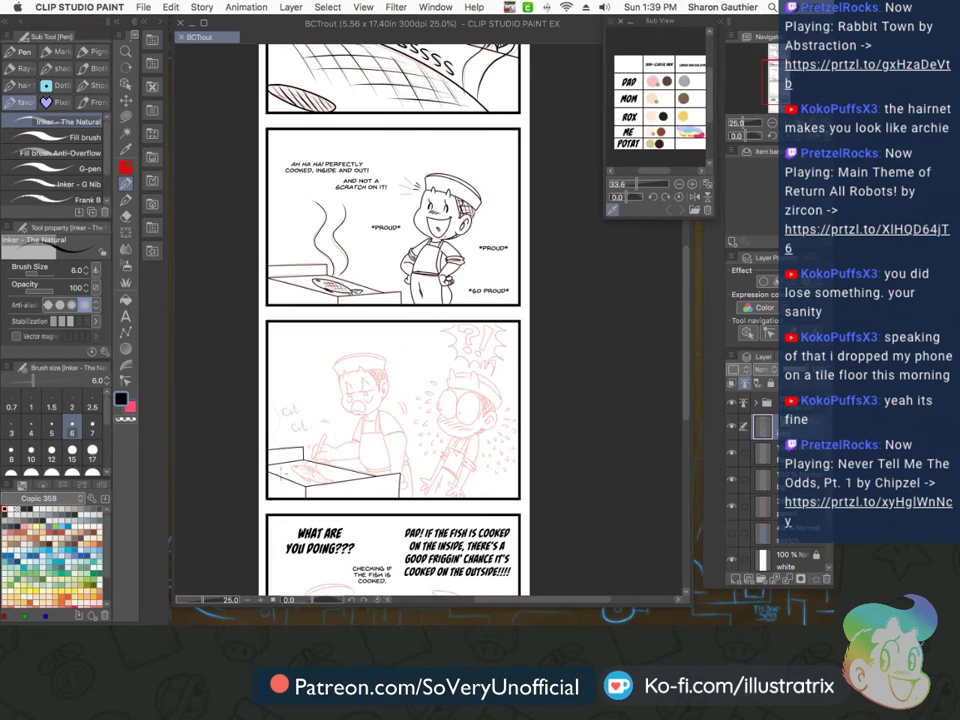
pyautogui.scroll(5, 348, 396)
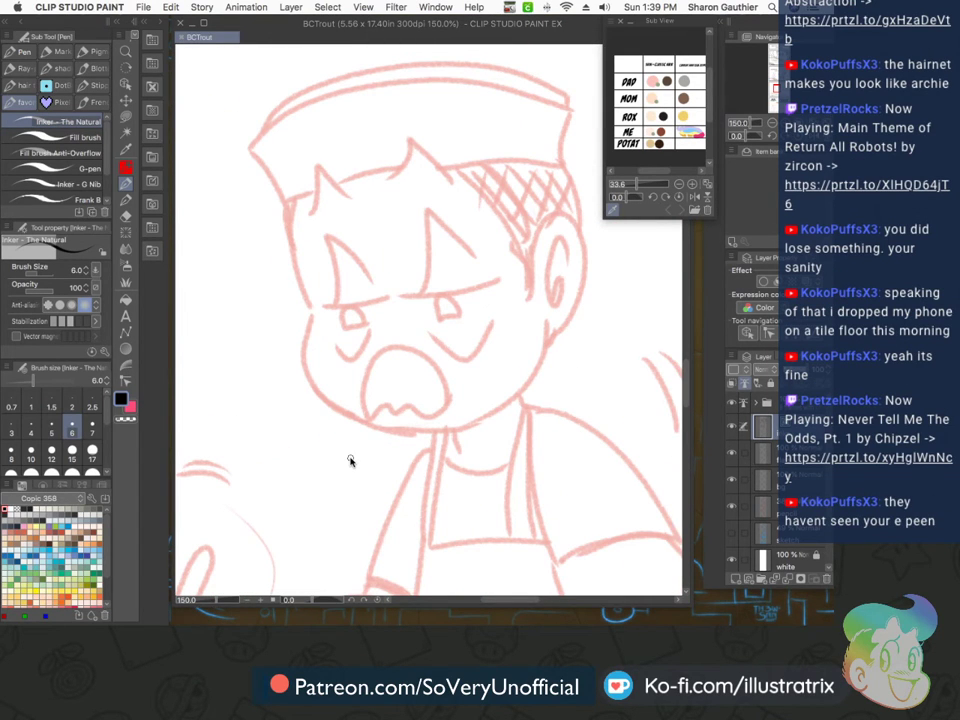
pyautogui.scroll(3, 285, 220)
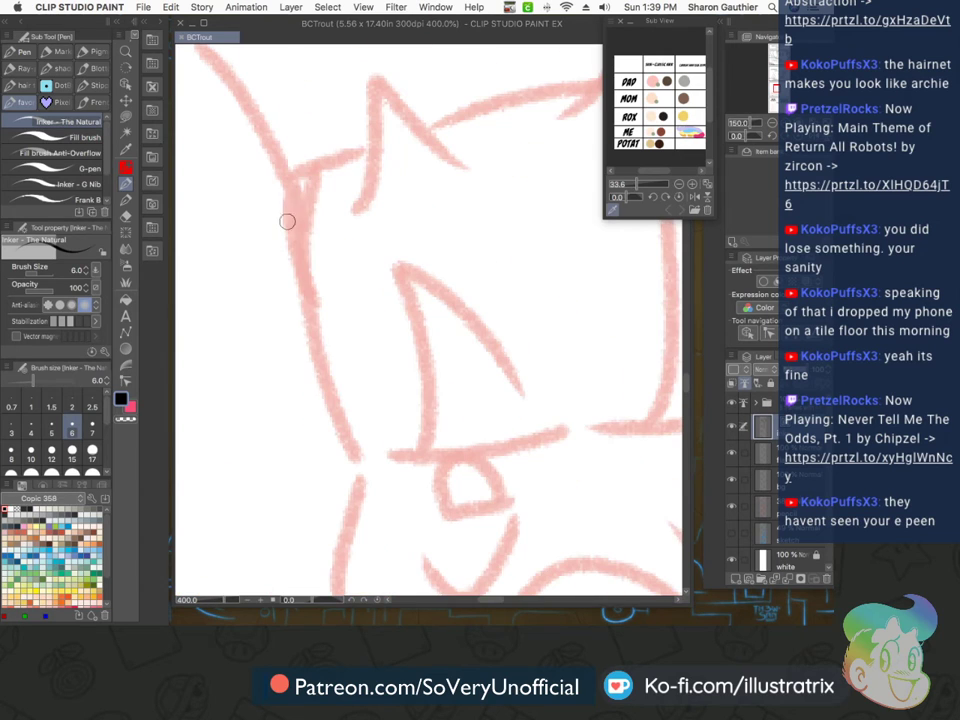
pyautogui.moveTo(311, 175)
pyautogui.mouseDown()
pyautogui.moveTo(317, 362)
pyautogui.moveTo(358, 469)
pyautogui.mouseUp()
pyautogui.scroll(-4, 297, 328)
pyautogui.scroll(-2, 282, 288)
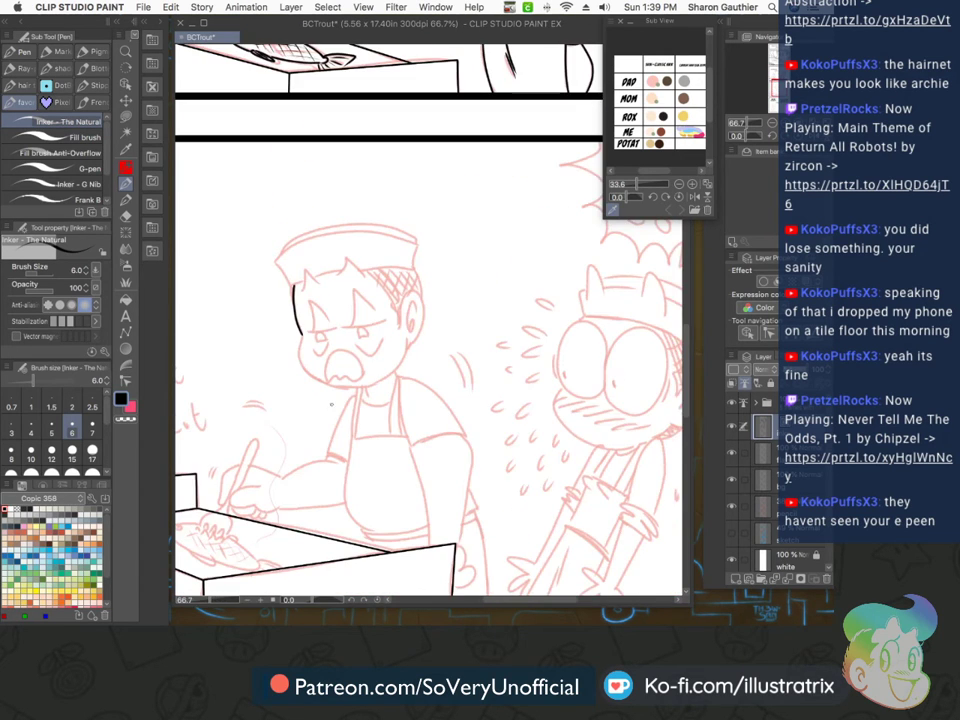
pyautogui.scroll(3, 334, 397)
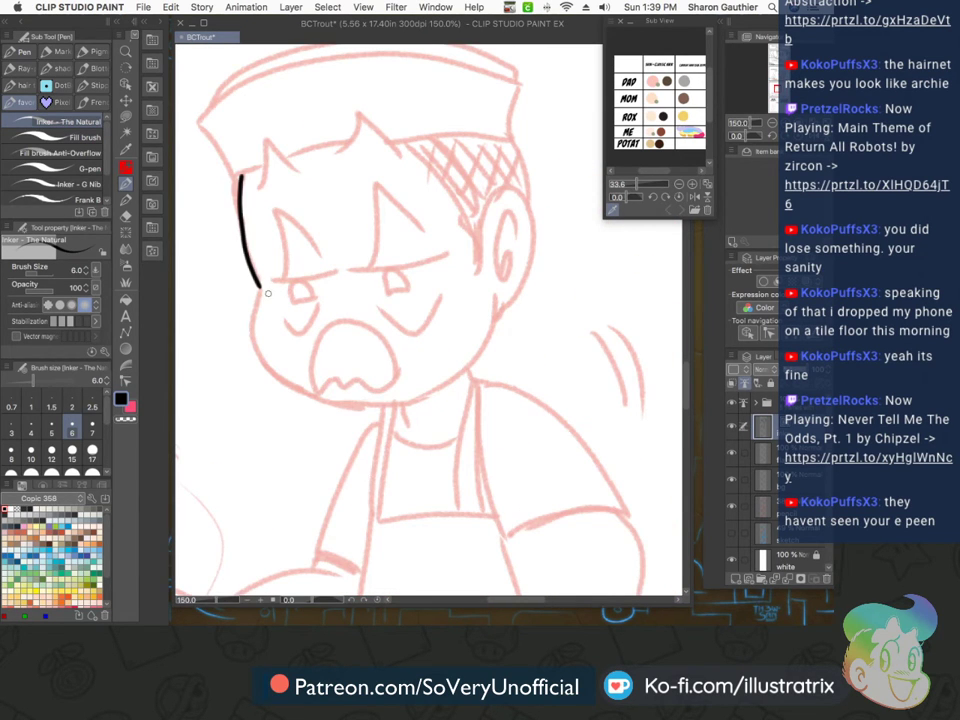
pyautogui.scroll(1, 267, 293)
pyautogui.moveTo(260, 283)
pyautogui.mouseDown()
pyautogui.moveTo(262, 320)
pyautogui.moveTo(380, 443)
pyautogui.moveTo(478, 430)
pyautogui.mouseUp()
pyautogui.moveTo(574, 305)
pyautogui.mouseDown()
pyautogui.moveTo(480, 428)
pyautogui.moveTo(458, 477)
pyautogui.mouseUp()
pyautogui.moveTo(535, 393); pyautogui.dragTo(545, 412)
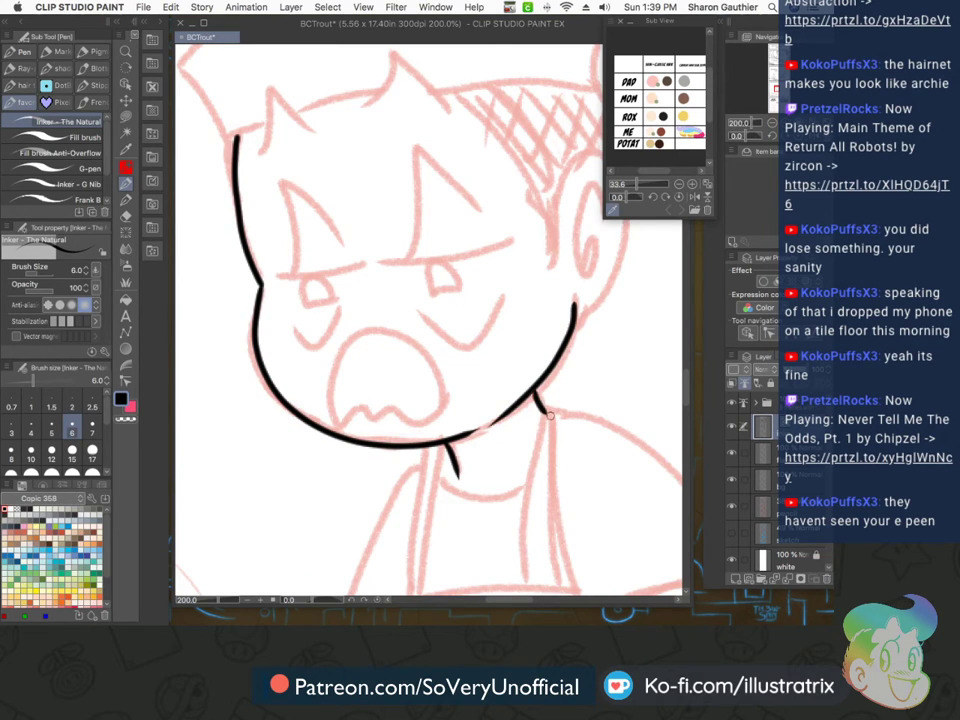
# Ink the frowning cook's facial features: the wavy-edged mouth, half-closed eyes with pointed brows, and bags under the eyes
pyautogui.moveTo(332, 418)
pyautogui.mouseDown()
pyautogui.moveTo(334, 379)
pyautogui.moveTo(423, 347)
pyautogui.moveTo(436, 414)
pyautogui.moveTo(338, 421)
pyautogui.mouseUp()
pyautogui.moveTo(366, 263); pyautogui.dragTo(277, 279)
pyautogui.moveTo(341, 242)
pyautogui.mouseDown()
pyautogui.moveTo(305, 193)
pyautogui.moveTo(297, 228)
pyautogui.moveTo(336, 297)
pyautogui.mouseUp()
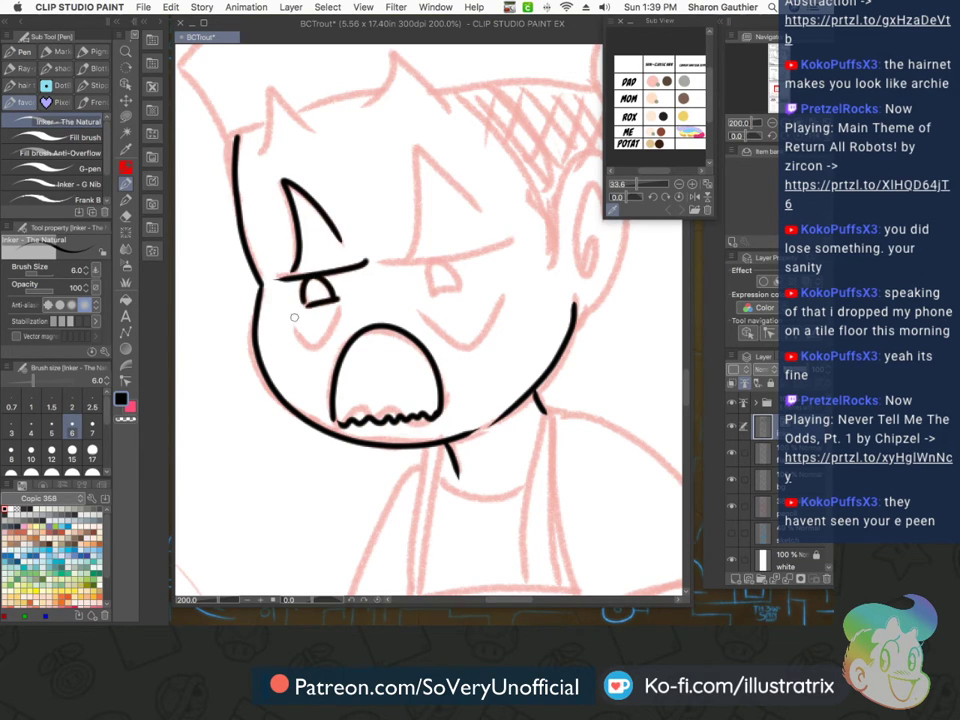
pyautogui.moveTo(512, 240); pyautogui.dragTo(370, 263)
pyautogui.moveTo(480, 211)
pyautogui.mouseDown()
pyautogui.moveTo(420, 148)
pyautogui.moveTo(408, 256)
pyautogui.mouseUp()
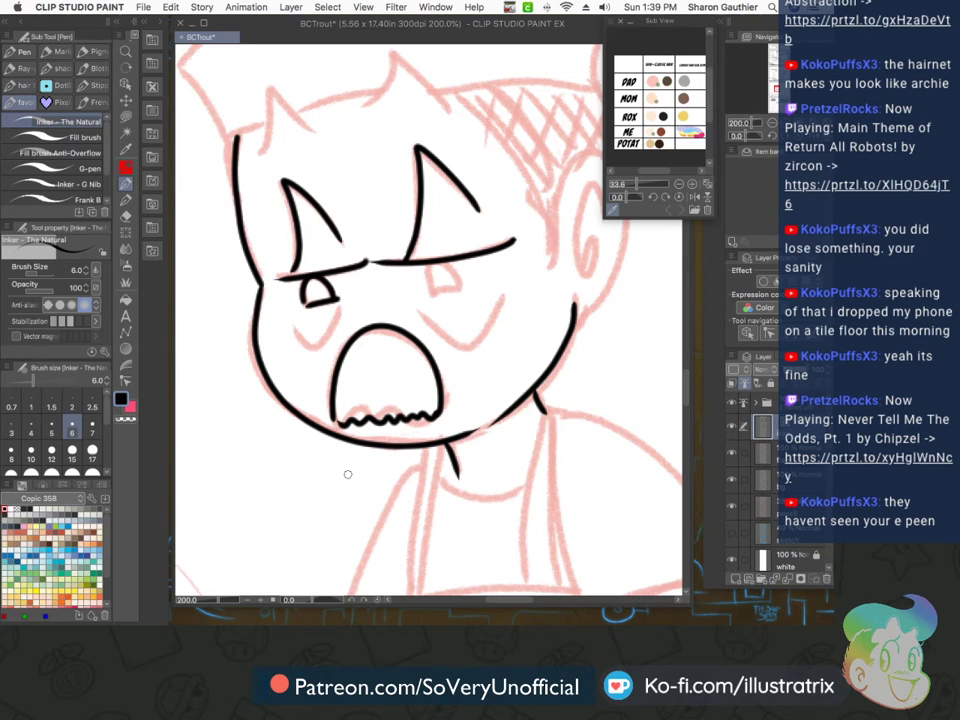
pyautogui.moveTo(339, 311); pyautogui.dragTo(290, 329)
pyautogui.moveTo(420, 306)
pyautogui.mouseDown()
pyautogui.moveTo(510, 299)
pyautogui.moveTo(428, 291)
pyautogui.moveTo(427, 266)
pyautogui.moveTo(450, 266)
pyautogui.mouseUp()
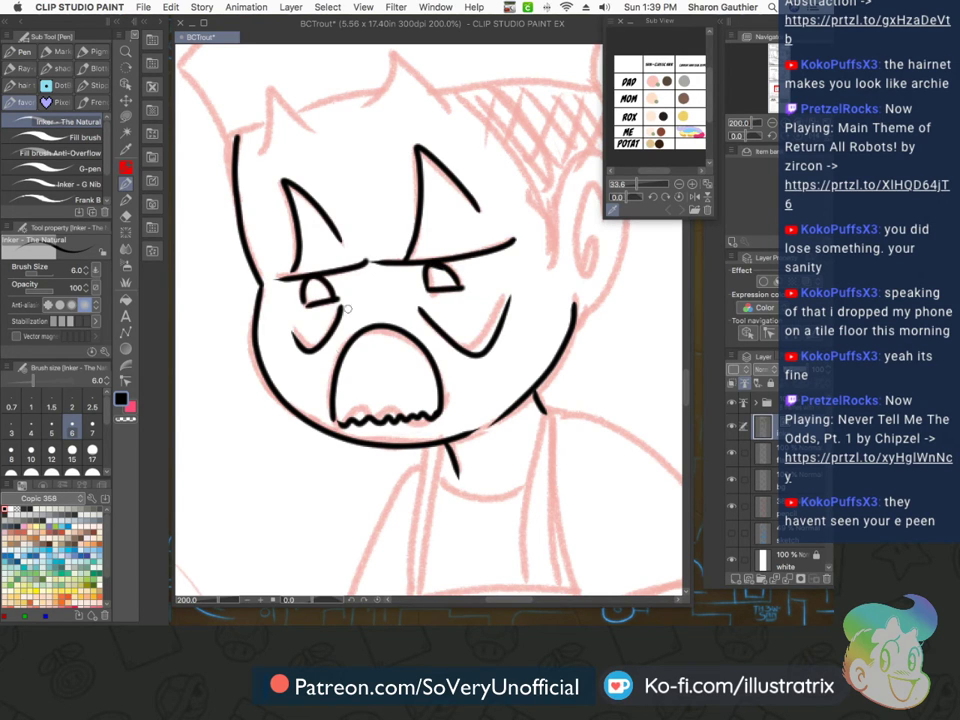
# Ink the two pointed hair tufts over the frowning cook's forehead
pyautogui.scroll(-4, 317, 464)
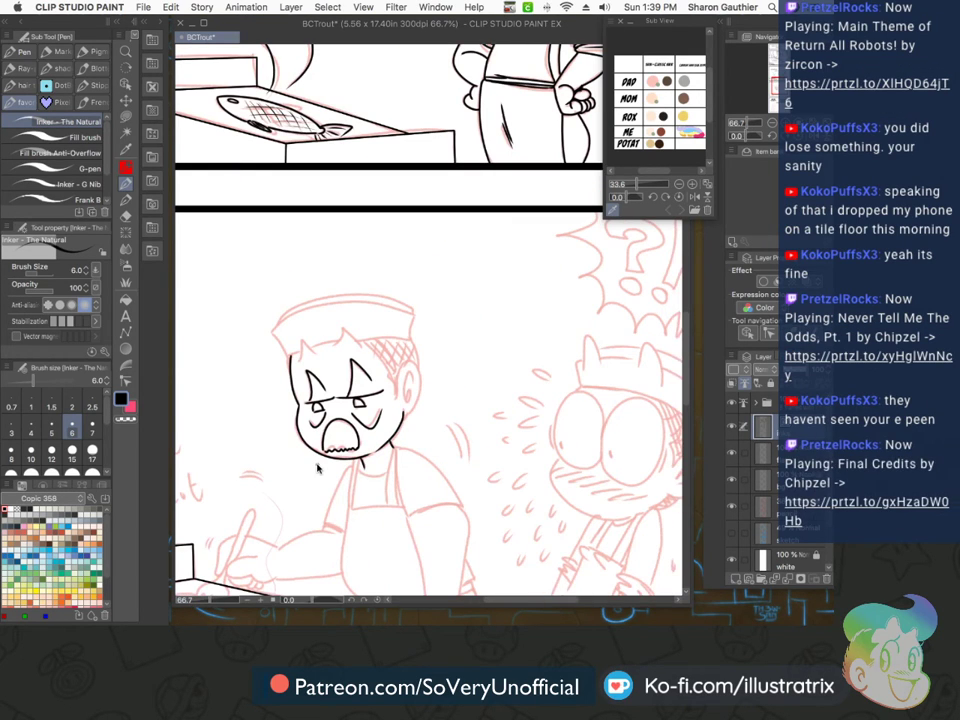
pyautogui.scroll(5, 342, 330)
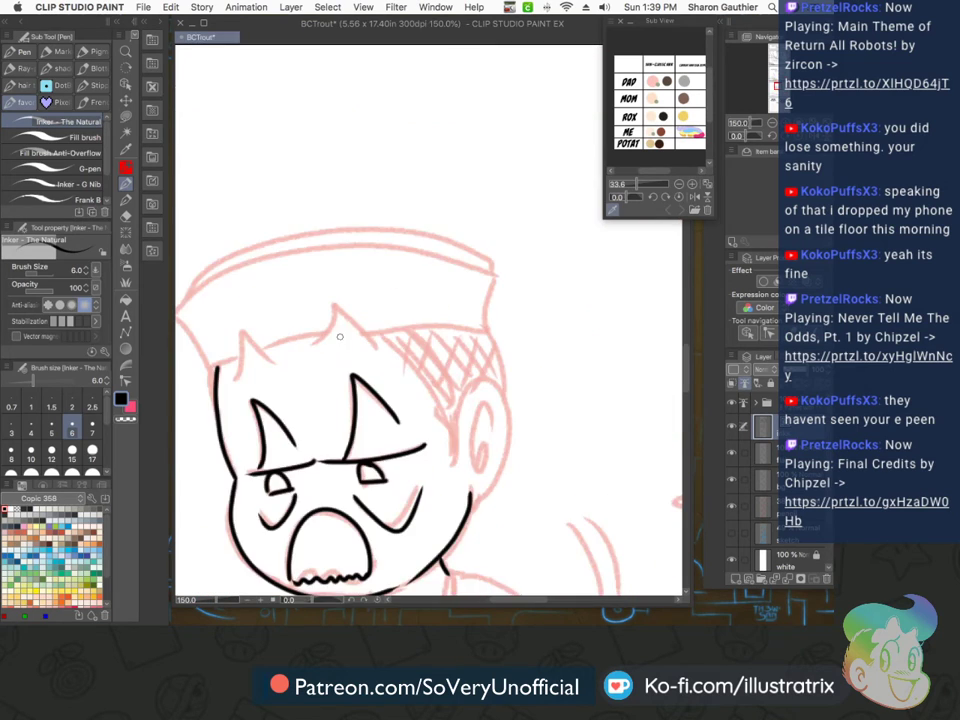
pyautogui.moveTo(420, 357)
pyautogui.mouseDown()
pyautogui.moveTo(307, 242)
pyautogui.moveTo(256, 349)
pyautogui.mouseUp()
# Ink the lower edge of the frowning cook's hat and erase the parts of it crossing the hair tufts
pyautogui.scroll(-5, 294, 414)
pyautogui.scroll(4, 300, 400)
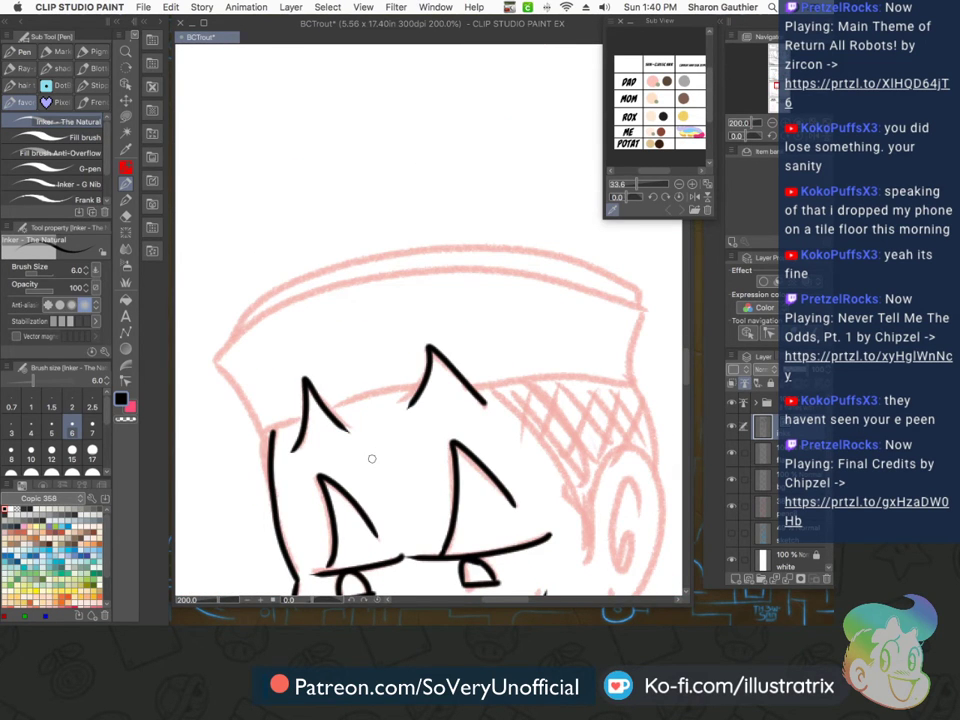
pyautogui.press('^')
pyautogui.press('^')
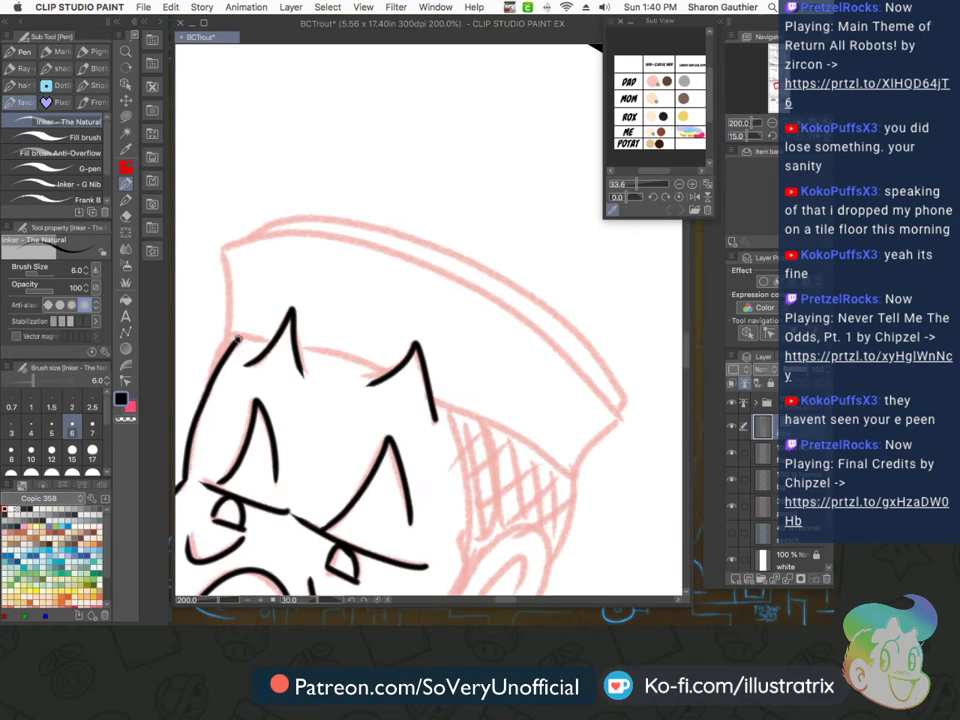
pyautogui.moveTo(572, 479)
pyautogui.mouseDown()
pyautogui.moveTo(318, 355)
pyautogui.moveTo(232, 340)
pyautogui.mouseUp()
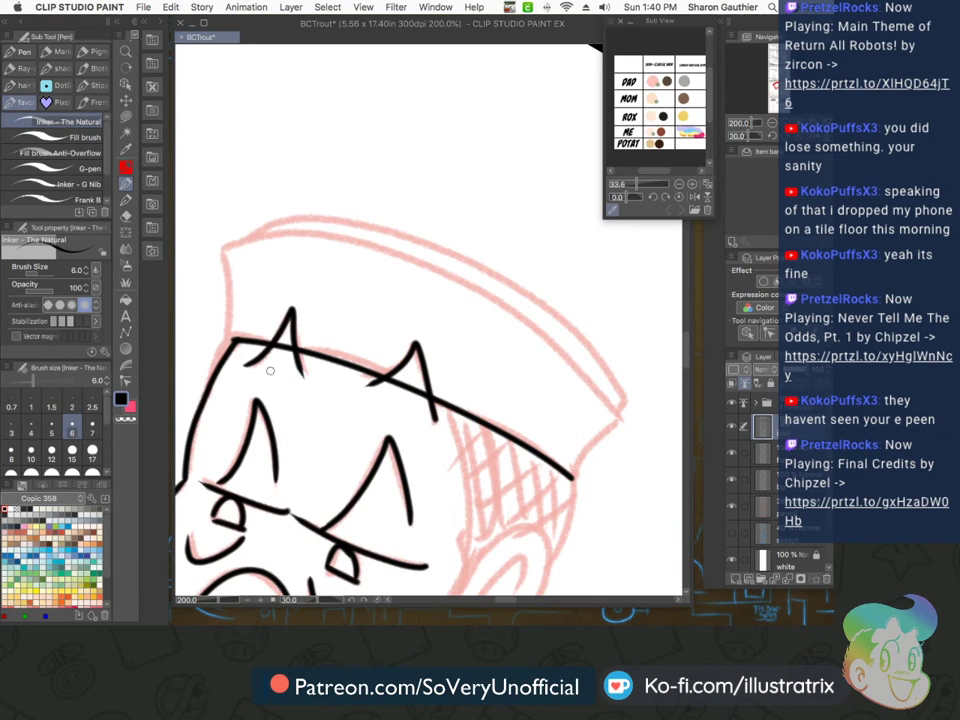
pyautogui.moveTo(407, 381); pyautogui.dragTo(404, 395)
pyautogui.moveTo(286, 339); pyautogui.dragTo(284, 357)
# Ink the sides of the frowning cook's hat and the two curved lines of its top
pyautogui.moveTo(234, 334)
pyautogui.mouseDown()
pyautogui.moveTo(226, 251)
pyautogui.moveTo(259, 243)
pyautogui.moveTo(486, 300)
pyautogui.moveTo(619, 418)
pyautogui.moveTo(575, 478)
pyautogui.mouseUp()
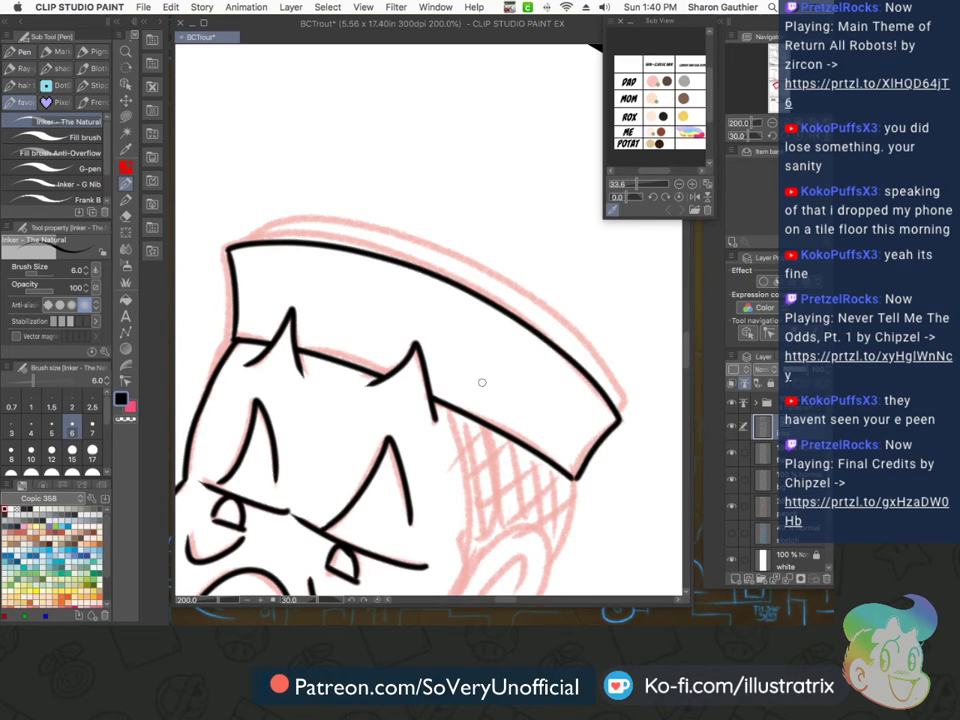
pyautogui.moveTo(241, 244)
pyautogui.mouseDown()
pyautogui.moveTo(285, 229)
pyautogui.moveTo(526, 300)
pyautogui.moveTo(620, 418)
pyautogui.mouseUp()
pyautogui.scroll(-3, 335, 208)
pyautogui.scroll(1, 373, 322)
pyautogui.scroll(4, 376, 327)
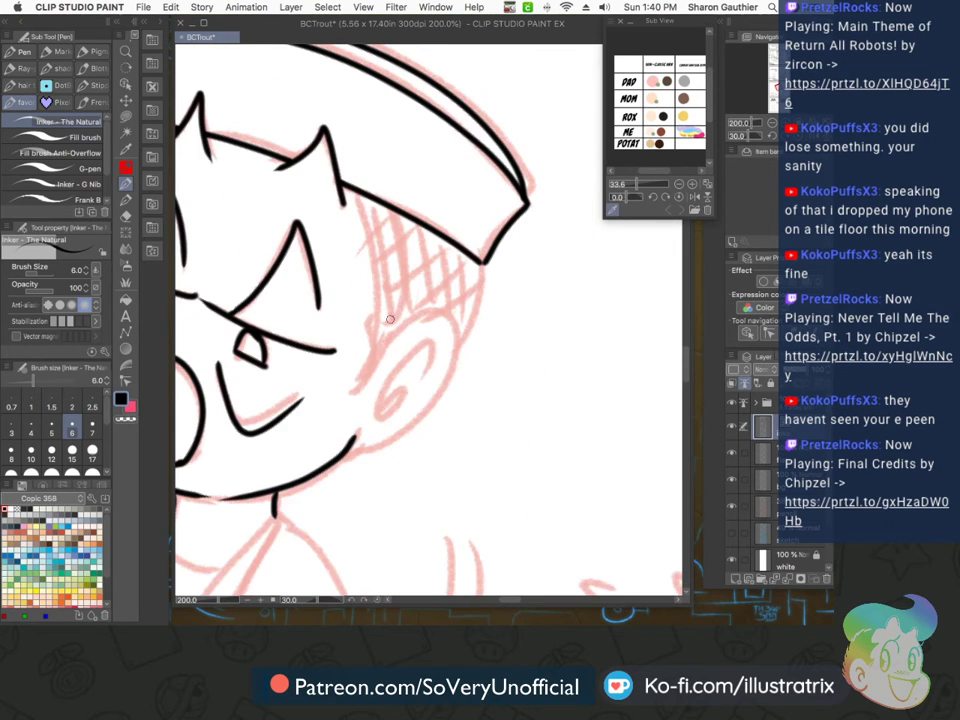
# Ink the outline and inner folds of the frowning cook's ear over the red sketch
pyautogui.moveTo(381, 361)
pyautogui.mouseDown()
pyautogui.moveTo(509, 330)
pyautogui.moveTo(491, 461)
pyautogui.moveTo(354, 561)
pyautogui.mouseUp()
pyautogui.moveTo(455, 435)
pyautogui.mouseDown()
pyautogui.moveTo(456, 409)
pyautogui.moveTo(393, 440)
pyautogui.moveTo(418, 412)
pyautogui.mouseUp()
pyautogui.scroll(-2, 376, 325)
pyautogui.scroll(2, 354, 203)
# Ink the frowning cook's sideburn with its notched tip and the curved back of his head below the hat
pyautogui.moveTo(341, 176)
pyautogui.mouseDown()
pyautogui.moveTo(391, 292)
pyautogui.moveTo(357, 411)
pyautogui.moveTo(345, 545)
pyautogui.mouseUp()
pyautogui.moveTo(376, 400); pyautogui.dragTo(400, 478)
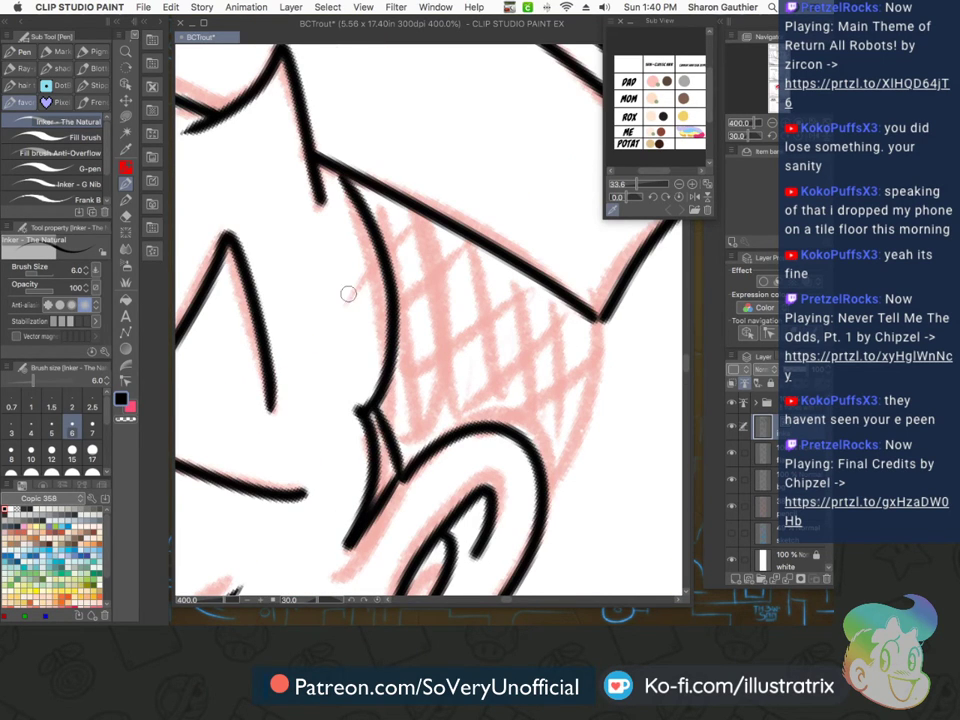
pyautogui.moveTo(330, 173); pyautogui.dragTo(402, 474)
pyautogui.moveTo(600, 318); pyautogui.dragTo(548, 474)
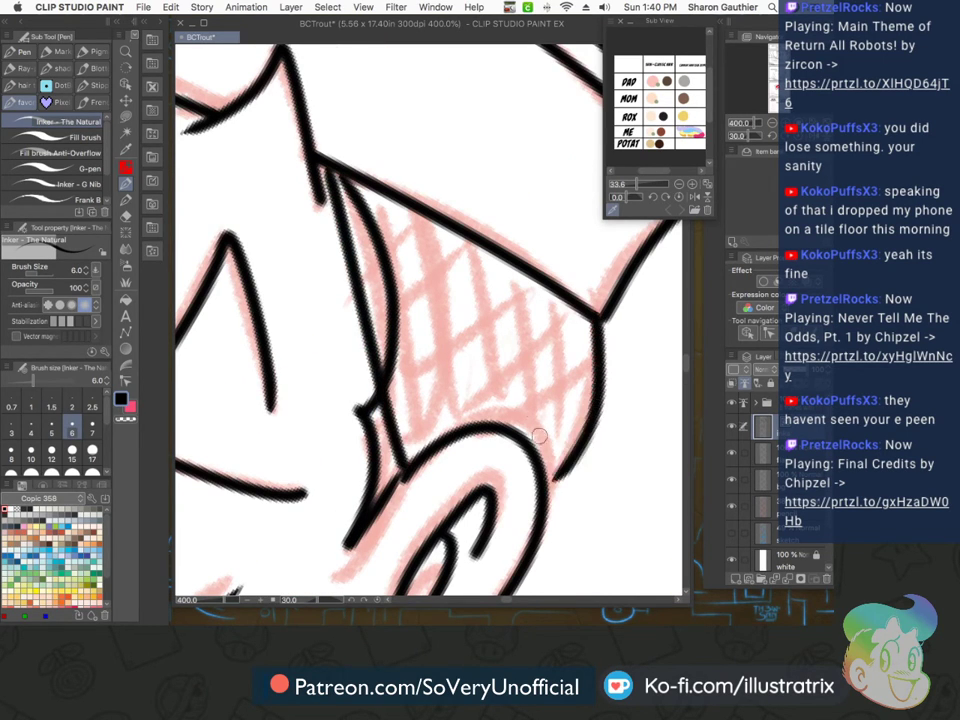
pyautogui.scroll(-2, 396, 219)
pyautogui.scroll(2, 460, 326)
pyautogui.moveTo(506, 354); pyautogui.dragTo(482, 384)
pyautogui.scroll(-3, 437, 292)
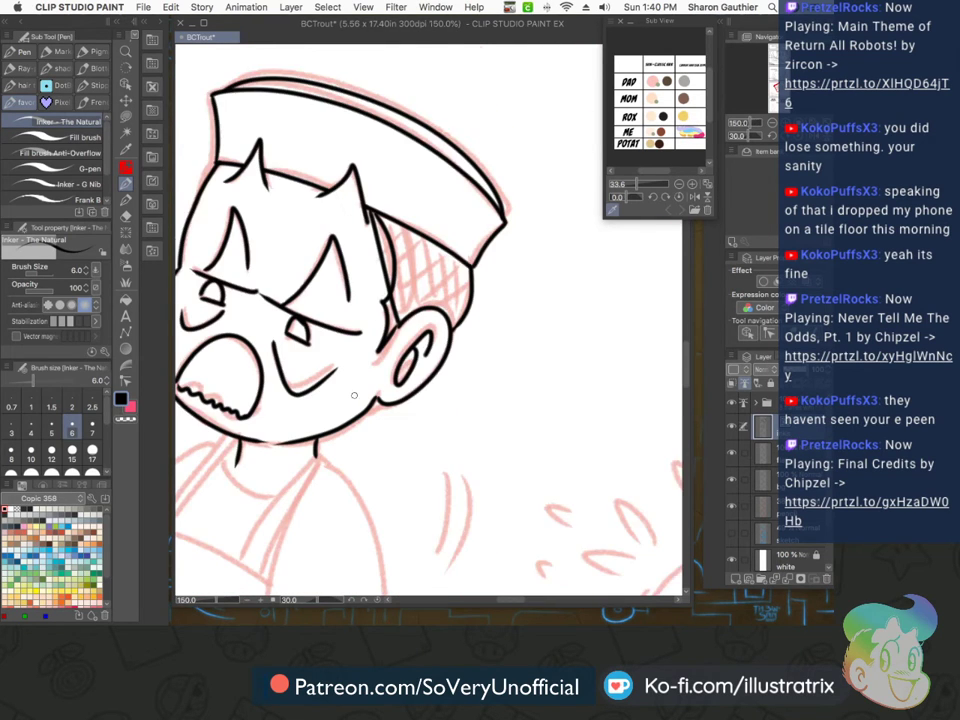
# Crosshatch the cook's short hair below the hat, behind the sideburn and in the small patch at the opposite temple
pyautogui.scroll(1, 353, 391)
pyautogui.scroll(-2, 390, 405)
pyautogui.scroll(2, 400, 335)
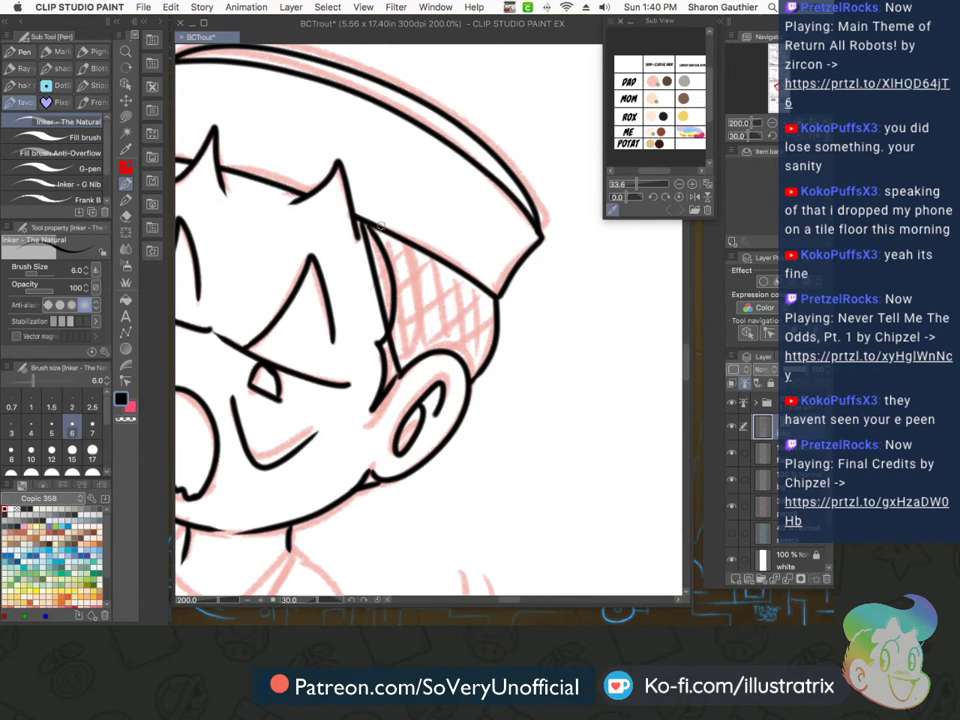
pyautogui.moveTo(399, 238); pyautogui.dragTo(386, 313)
pyautogui.moveTo(418, 252); pyautogui.dragTo(399, 344)
pyautogui.moveTo(447, 265); pyautogui.dragTo(427, 351)
pyautogui.moveTo(473, 283); pyautogui.dragTo(449, 346)
pyautogui.moveTo(494, 303)
pyautogui.mouseDown()
pyautogui.moveTo(471, 359)
pyautogui.moveTo(391, 342)
pyautogui.mouseUp()
pyautogui.moveTo(482, 363)
pyautogui.mouseDown()
pyautogui.moveTo(402, 318)
pyautogui.moveTo(372, 278)
pyautogui.mouseUp()
pyautogui.moveTo(494, 321)
pyautogui.mouseDown()
pyautogui.moveTo(455, 286)
pyautogui.moveTo(380, 247)
pyautogui.mouseUp()
pyautogui.scroll(-2, 360, 260)
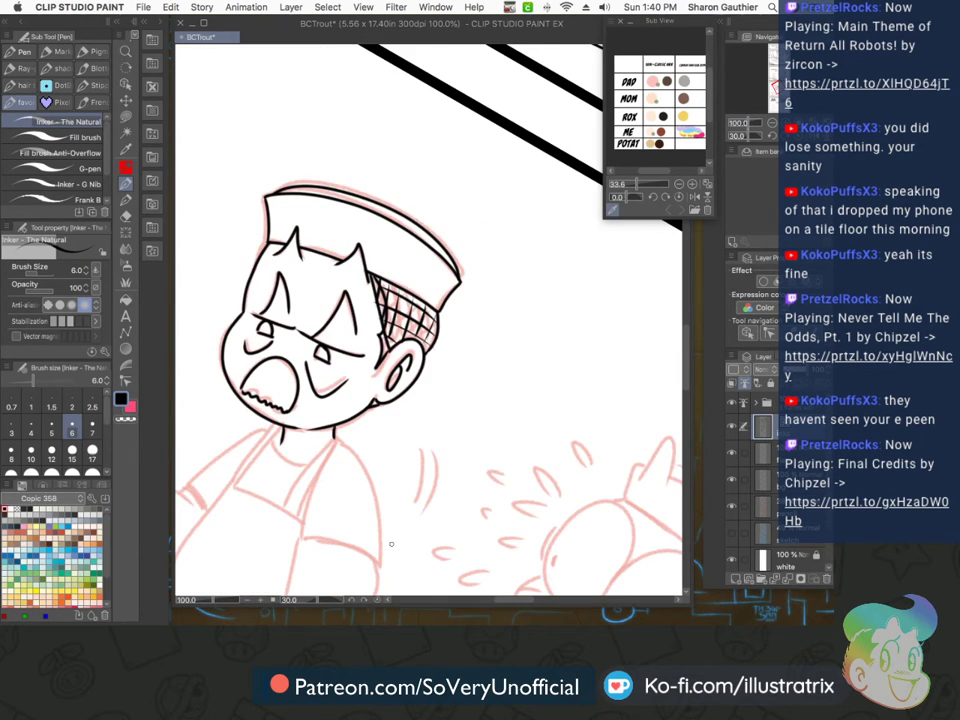
pyautogui.scroll(2, 249, 254)
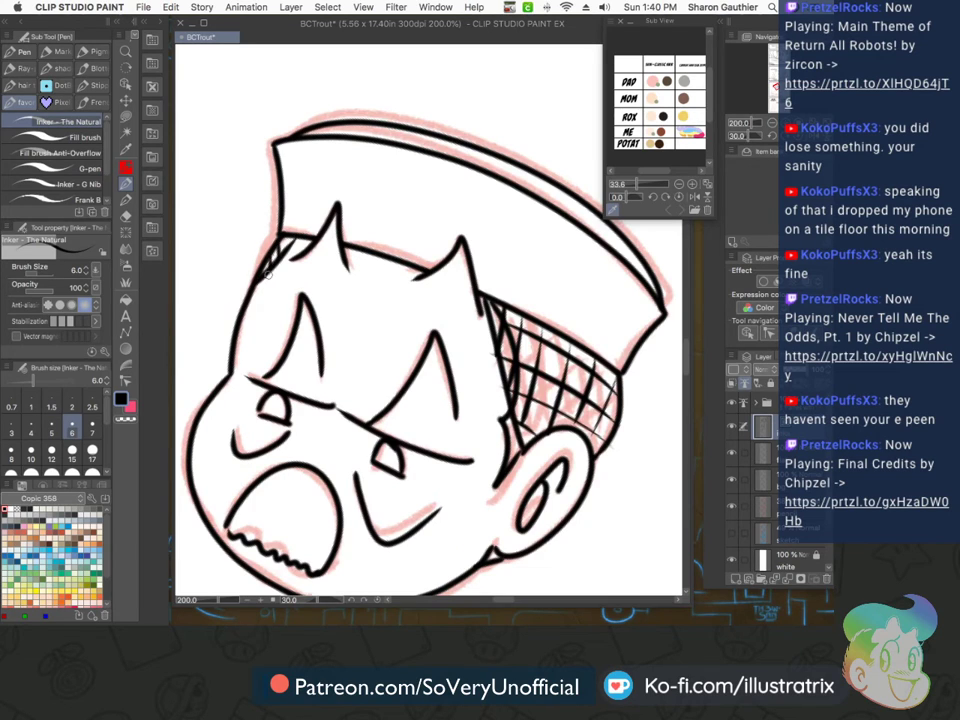
pyautogui.scroll(-1, 205, 195)
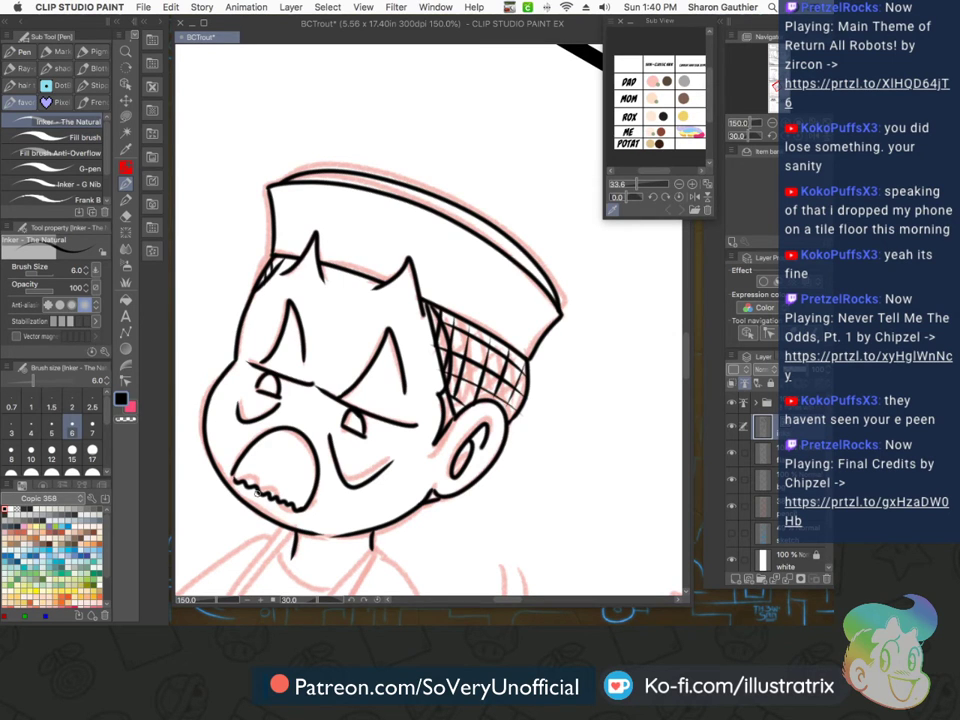
# Ink the rounded shoulder, inner edge and curved hem of the short sleeve on the arm resting on the counter
pyautogui.scroll(-3, 256, 491)
pyautogui.scroll(2, 288, 394)
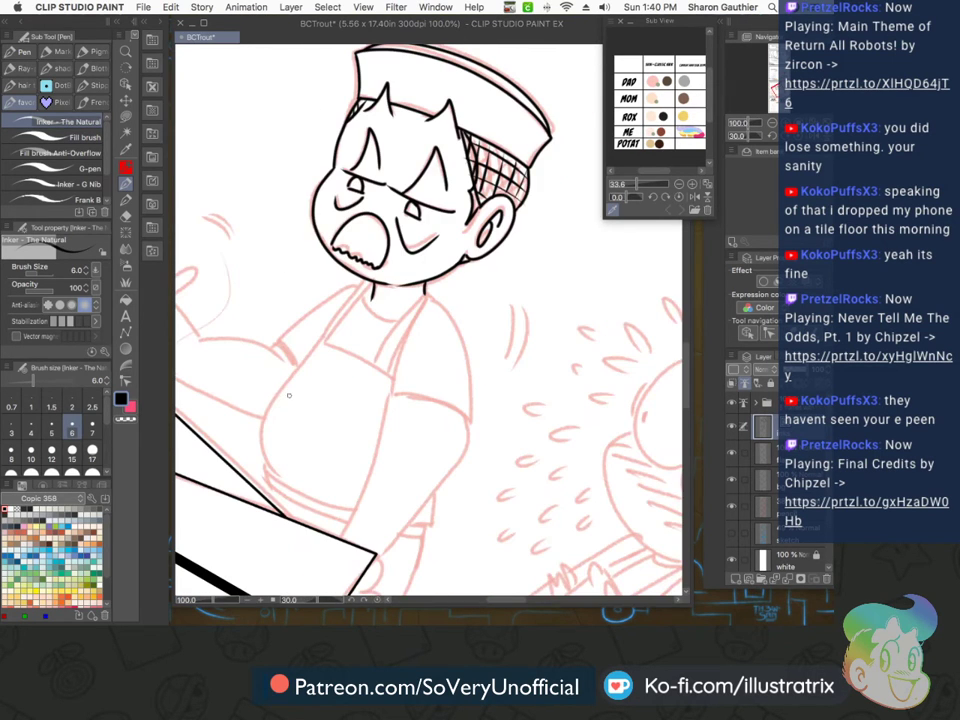
pyautogui.scroll(2, 411, 358)
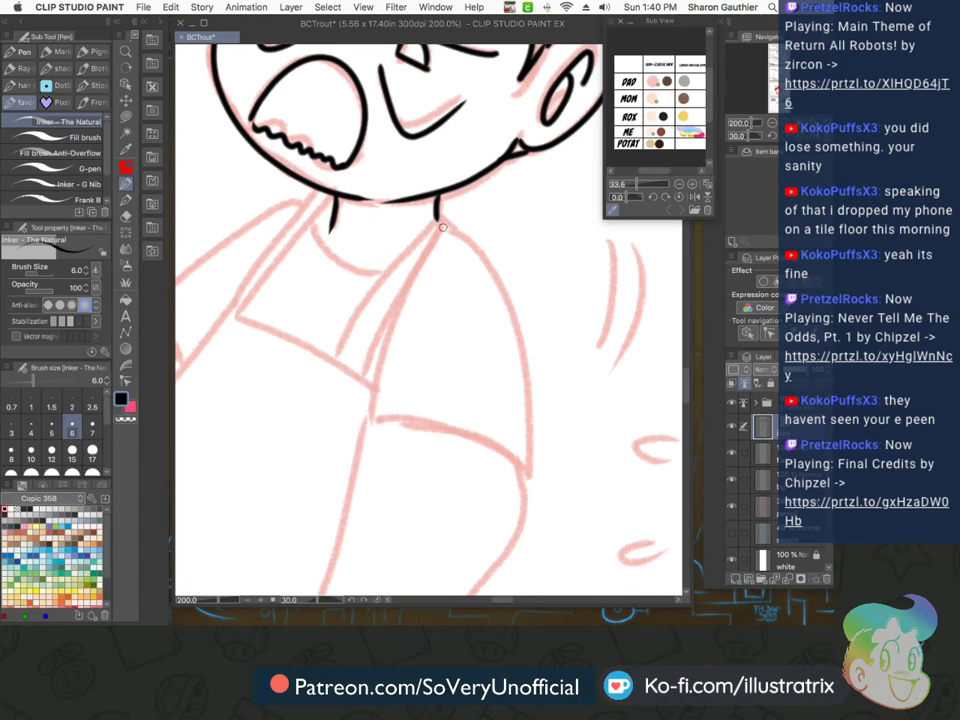
pyautogui.moveTo(440, 225); pyautogui.dragTo(528, 478)
pyautogui.moveTo(405, 296)
pyautogui.mouseDown()
pyautogui.moveTo(378, 423)
pyautogui.moveTo(424, 431)
pyautogui.moveTo(528, 478)
pyautogui.mouseUp()
pyautogui.scroll(-2, 397, 312)
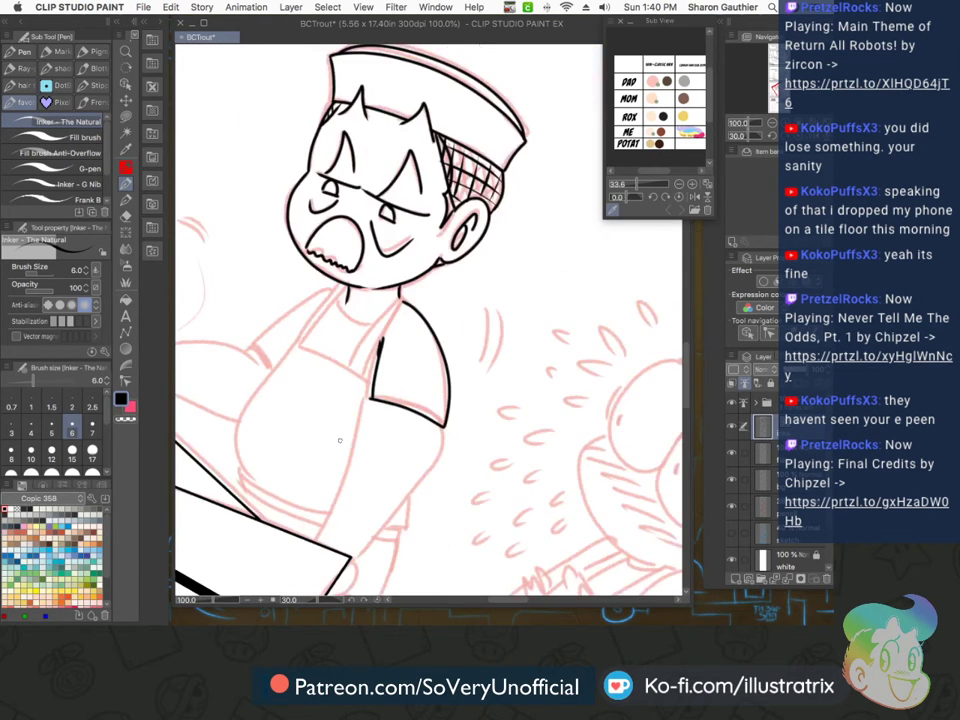
# Ink both sides of the cook's bare arm from the sleeve hem down to the counter corner
pyautogui.scroll(1, 370, 365)
pyautogui.moveTo(397, 338); pyautogui.dragTo(323, 540)
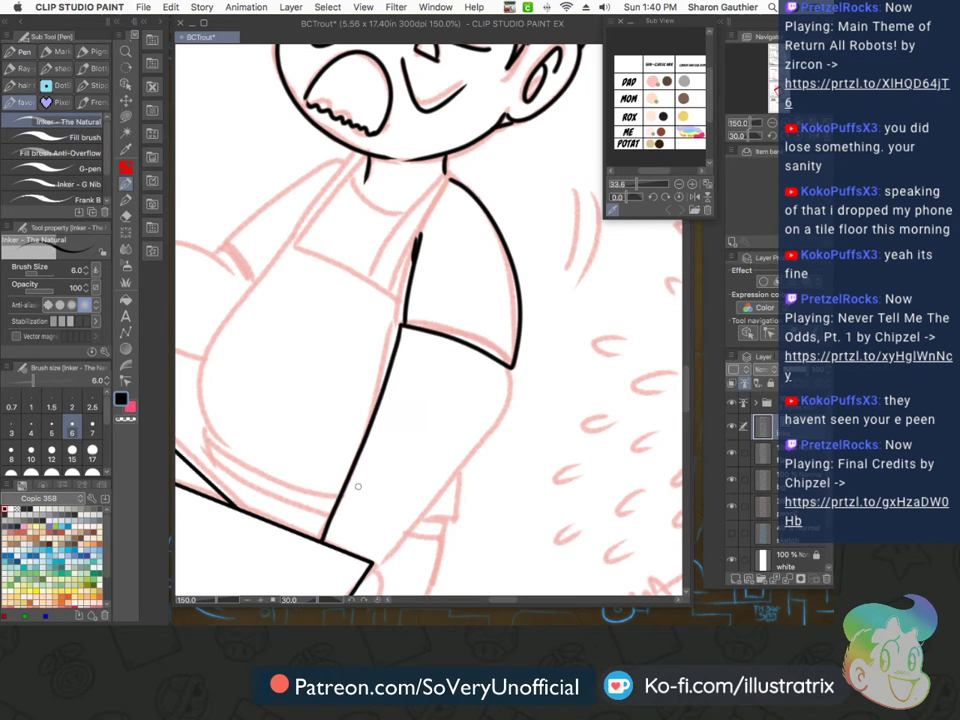
pyautogui.moveTo(502, 363)
pyautogui.mouseDown()
pyautogui.moveTo(464, 466)
pyautogui.moveTo(373, 546)
pyautogui.mouseUp()
pyautogui.scroll(-1, 358, 482)
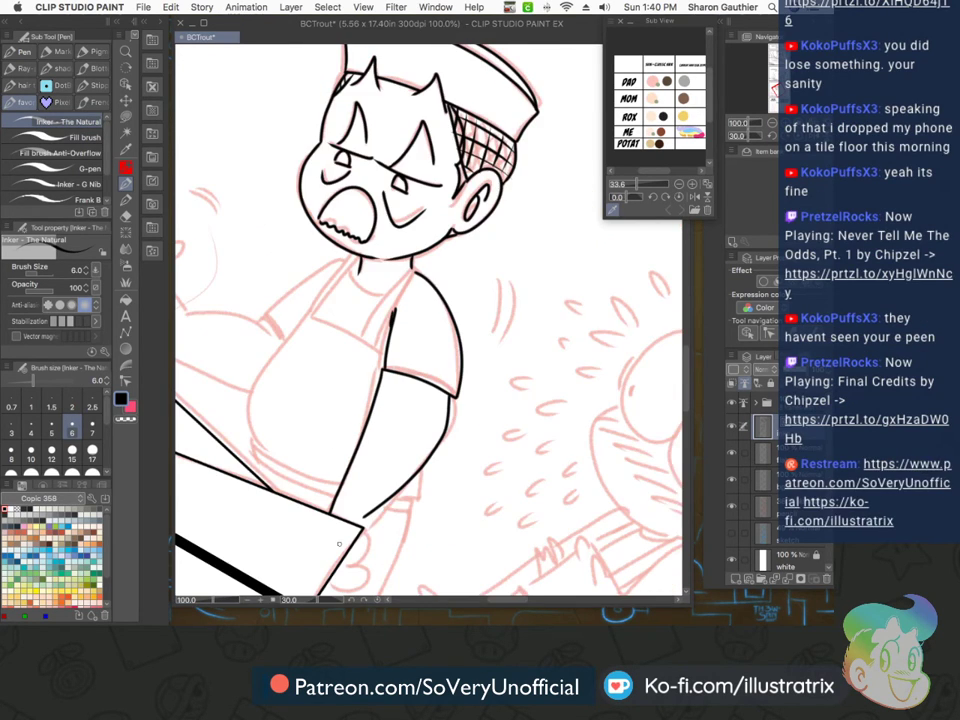
# Ink the cook's hand and curled fingers gripping the corner of the counter
pyautogui.scroll(2, 350, 558)
pyautogui.moveTo(387, 489); pyautogui.dragTo(369, 564)
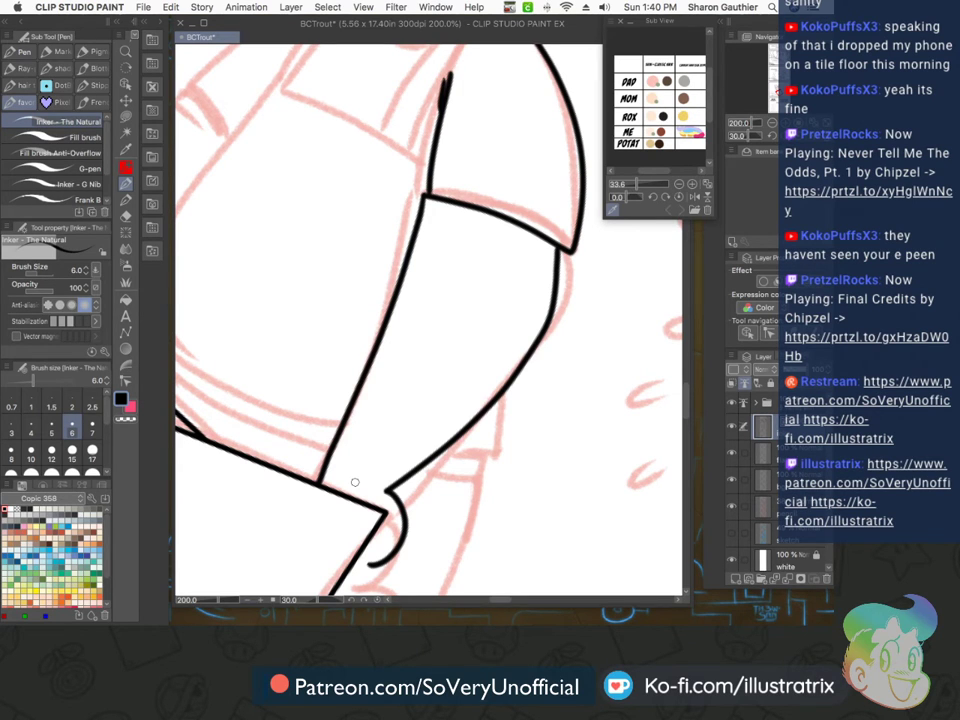
pyautogui.scroll(-1, 354, 482)
pyautogui.scroll(2, 320, 466)
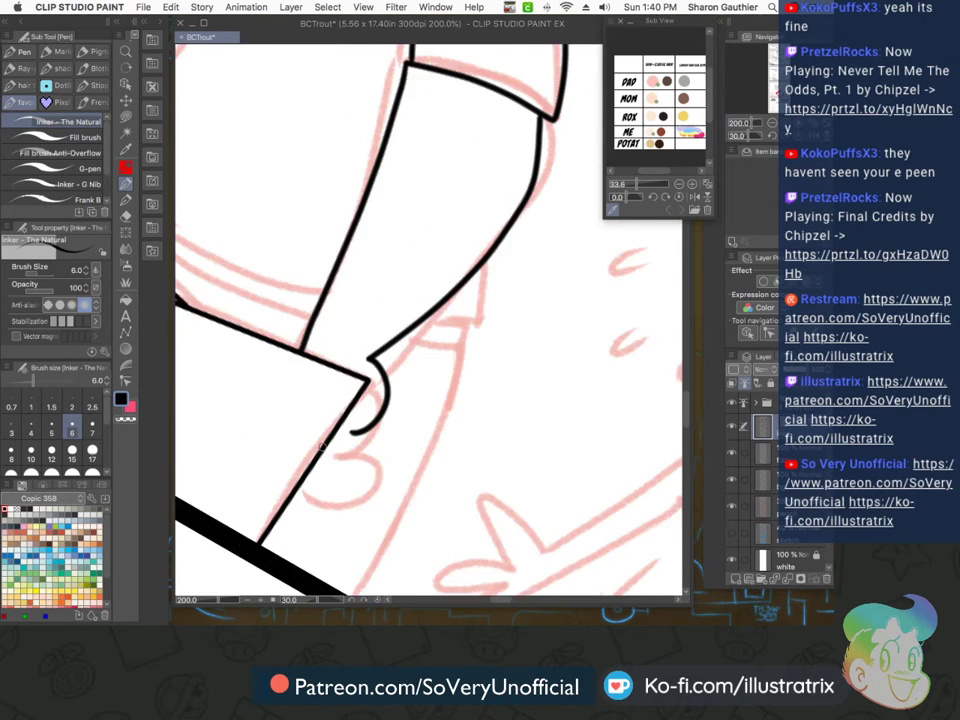
pyautogui.scroll(-4, 399, 418)
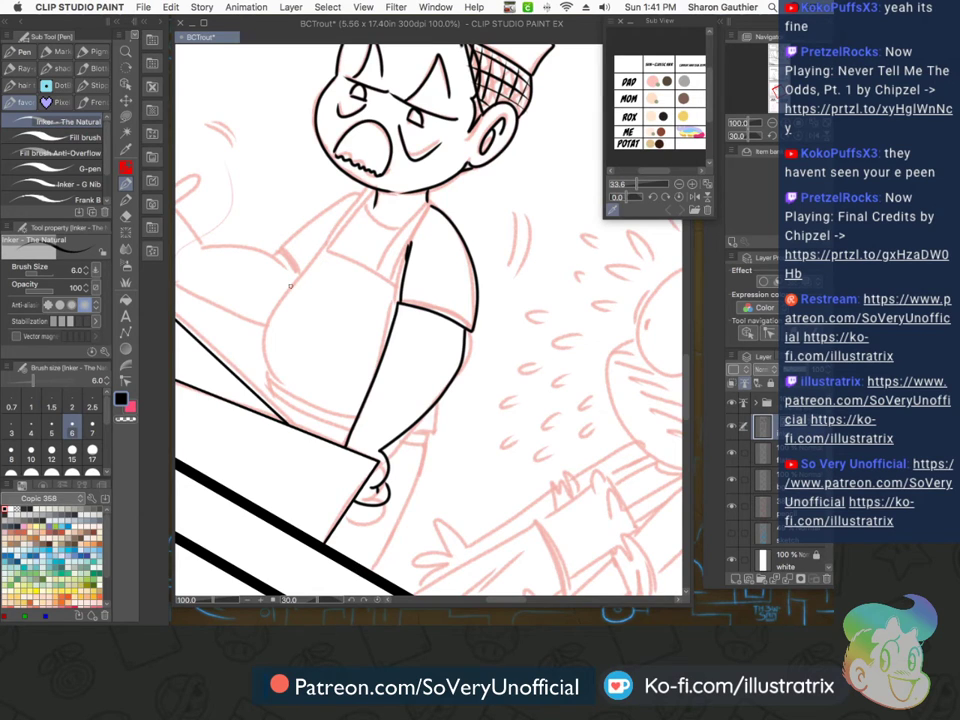
# Ink both apron straps and the upper edge of the apron bib on the frowning cook
pyautogui.scroll(2, 346, 195)
pyautogui.moveTo(513, 213)
pyautogui.mouseDown()
pyautogui.moveTo(481, 234)
pyautogui.moveTo(412, 352)
pyautogui.mouseUp()
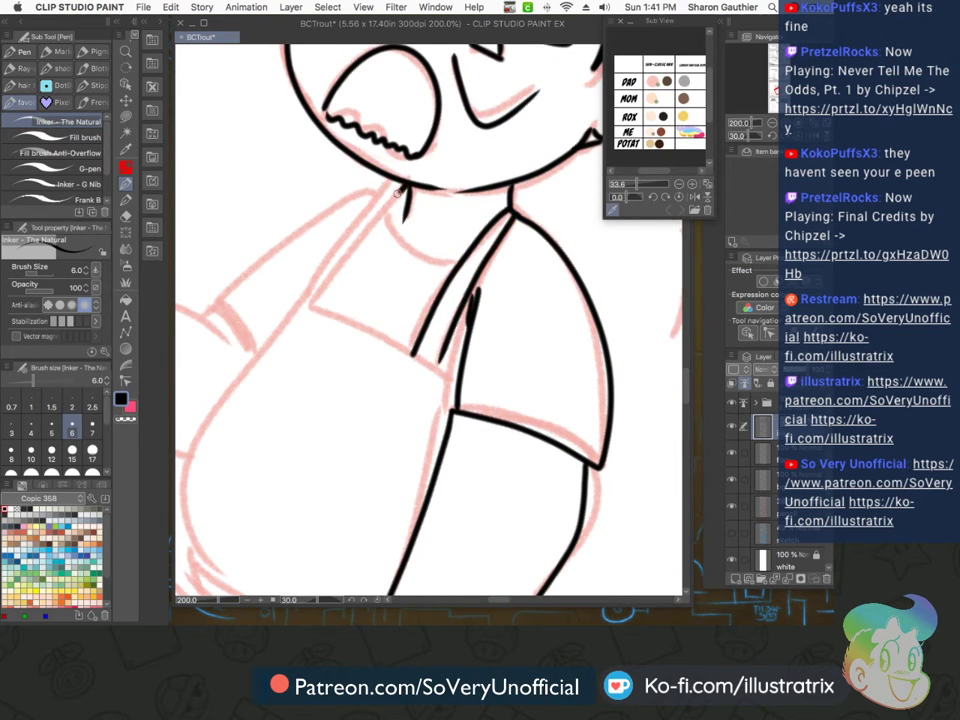
pyautogui.moveTo(405, 186); pyautogui.dragTo(318, 310)
pyautogui.moveTo(392, 182)
pyautogui.mouseDown()
pyautogui.moveTo(301, 306)
pyautogui.moveTo(460, 381)
pyautogui.mouseUp()
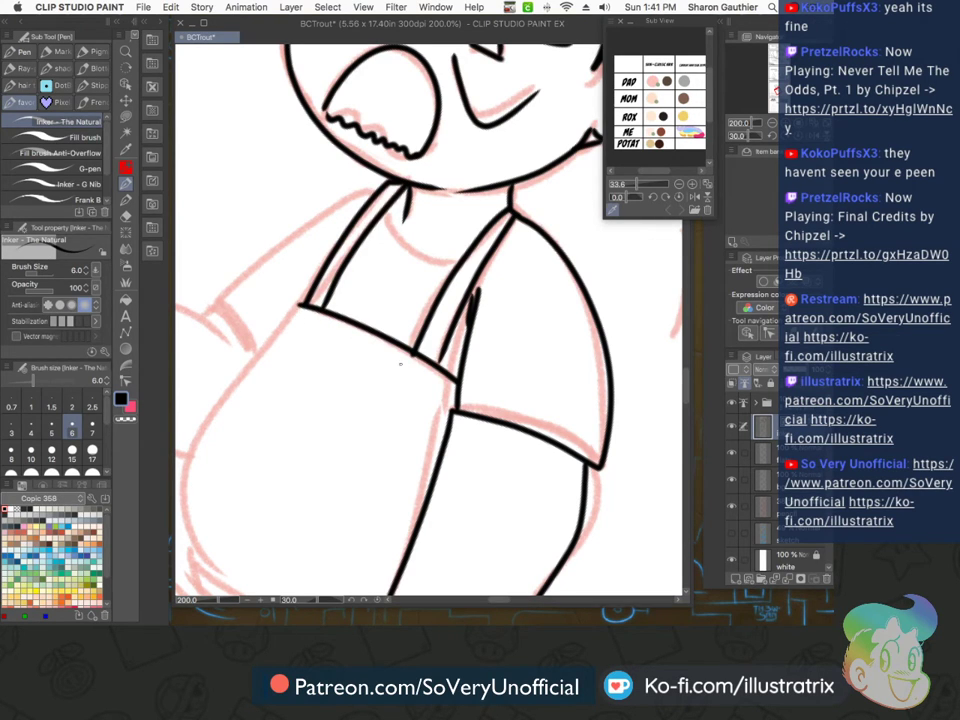
# Ink the rounded belly of the apron and the curved waistband line beneath it
pyautogui.scroll(-3, 352, 334)
pyautogui.scroll(2, 340, 314)
pyautogui.scroll(1, 339, 313)
pyautogui.moveTo(387, 233)
pyautogui.mouseDown()
pyautogui.moveTo(284, 372)
pyautogui.moveTo(299, 494)
pyautogui.moveTo(455, 570)
pyautogui.mouseUp()
pyautogui.moveTo(285, 479)
pyautogui.mouseDown()
pyautogui.moveTo(302, 526)
pyautogui.moveTo(453, 578)
pyautogui.mouseUp()
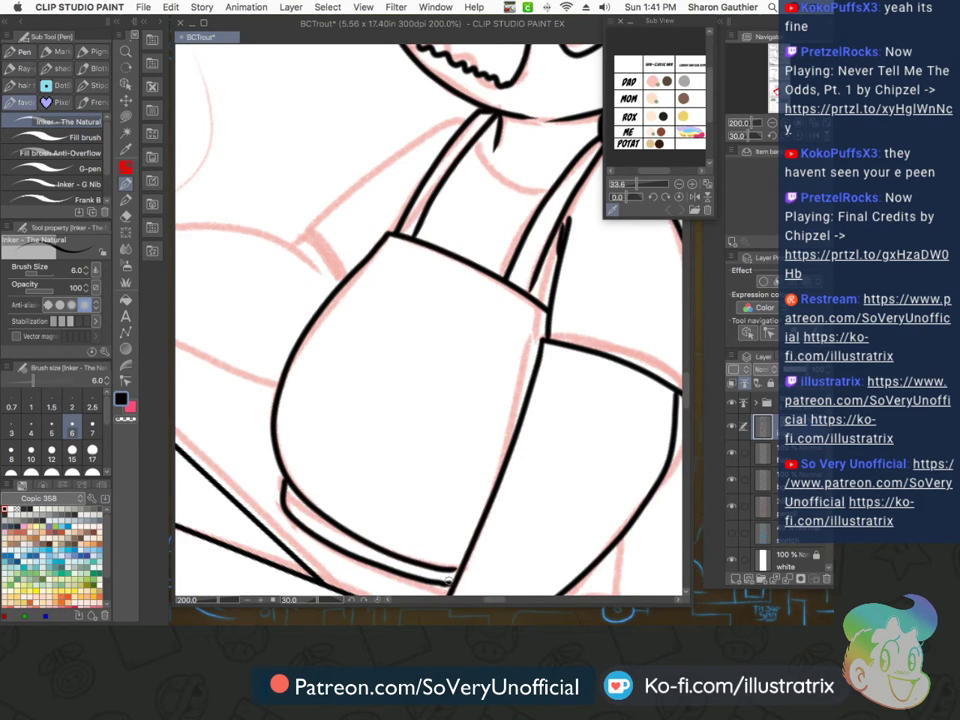
pyautogui.scroll(-2, 281, 509)
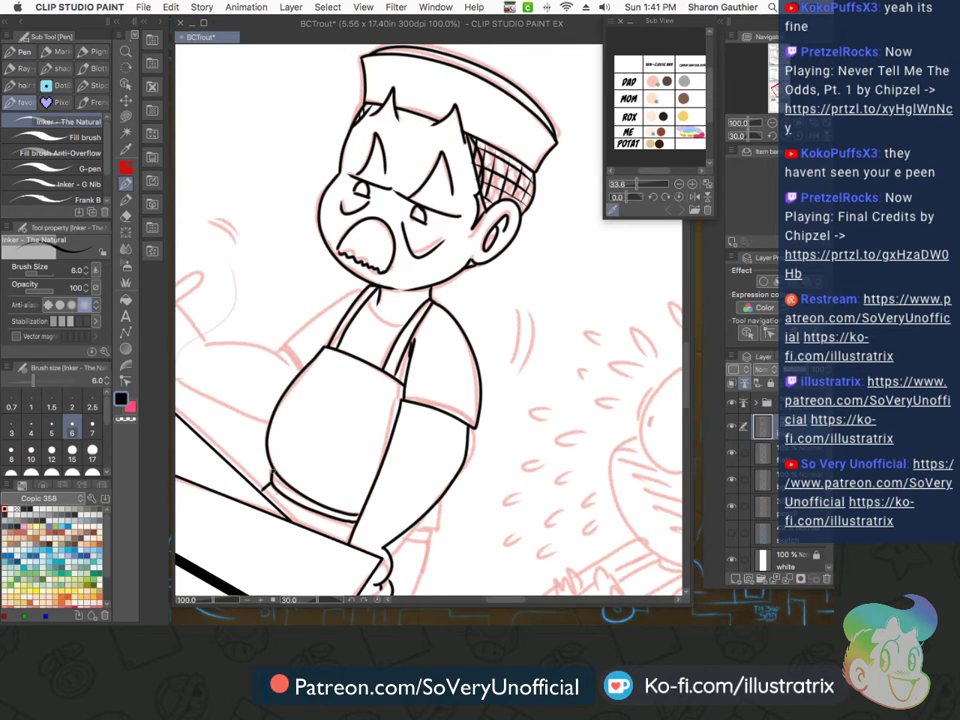
# Ink the apron tie showing behind the frowning cook's forearm
pyautogui.scroll(2, 418, 536)
pyautogui.moveTo(447, 512); pyautogui.dragTo(386, 530)
pyautogui.scroll(-4, 352, 480)
pyautogui.press('-')
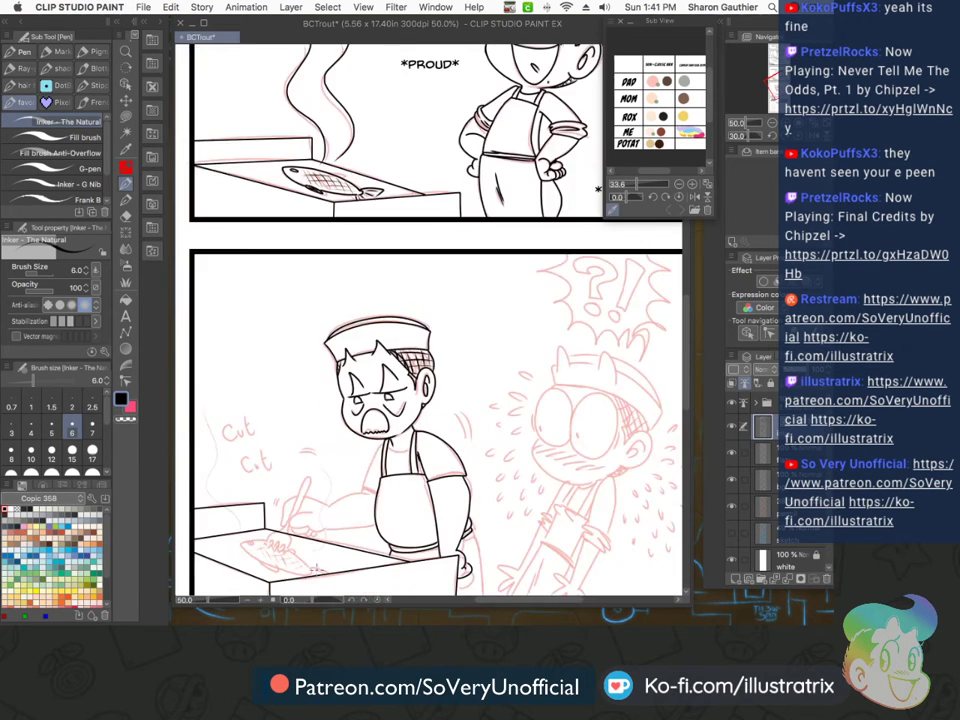
# Ink the curved neckline of the cook's shirt and the short torso line beside the apron strap
pyautogui.scroll(4, 430, 440)
pyautogui.moveTo(443, 452)
pyautogui.mouseDown()
pyautogui.moveTo(389, 463)
pyautogui.moveTo(383, 428)
pyautogui.mouseUp()
pyautogui.scroll(-3, 322, 425)
pyautogui.scroll(3, 334, 447)
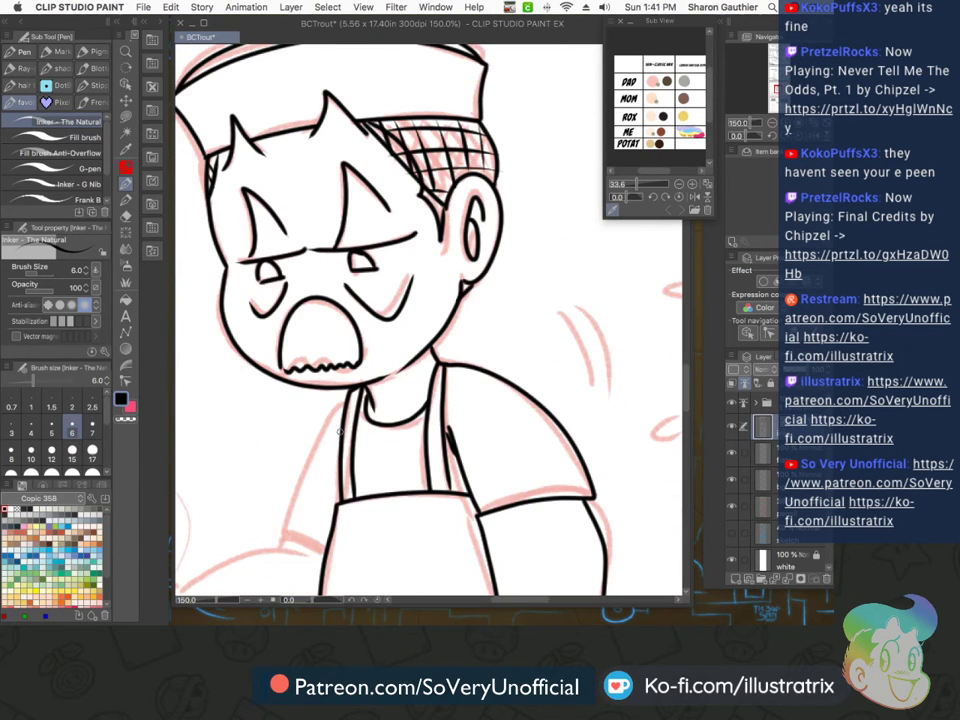
pyautogui.scroll(-3, 340, 432)
pyautogui.scroll(3, 329, 457)
pyautogui.scroll(-3, 329, 457)
pyautogui.scroll(2, 398, 541)
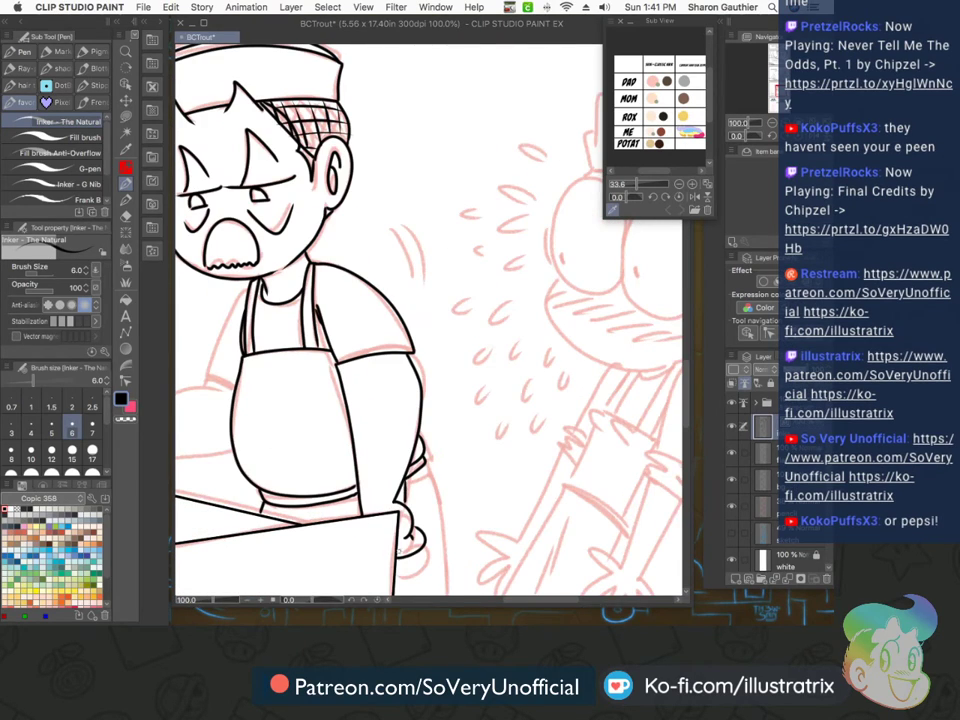
# Ink the trouser lines below the apron tie and beside the hand gripping the counter
pyautogui.scroll(-3, 398, 541)
pyautogui.scroll(3, 398, 541)
pyautogui.scroll(-3, 395, 500)
pyautogui.scroll(3, 393, 468)
pyautogui.scroll(-3, 393, 468)
pyautogui.scroll(3, 390, 500)
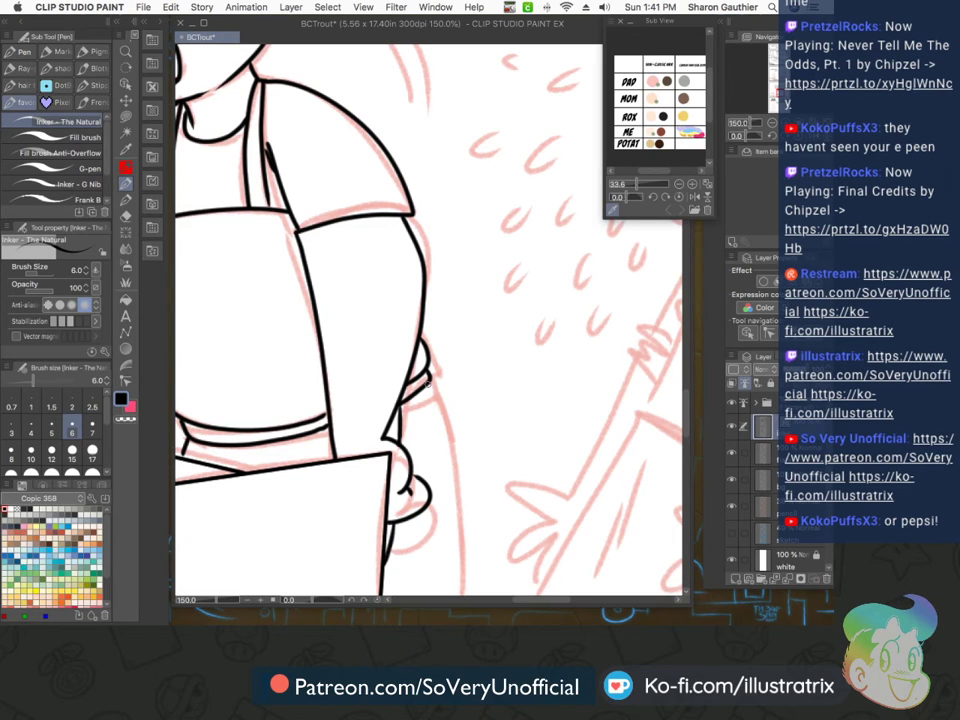
pyautogui.scroll(-2, 429, 384)
pyautogui.moveTo(430, 385); pyautogui.dragTo(440, 479)
pyautogui.scroll(-1, 381, 562)
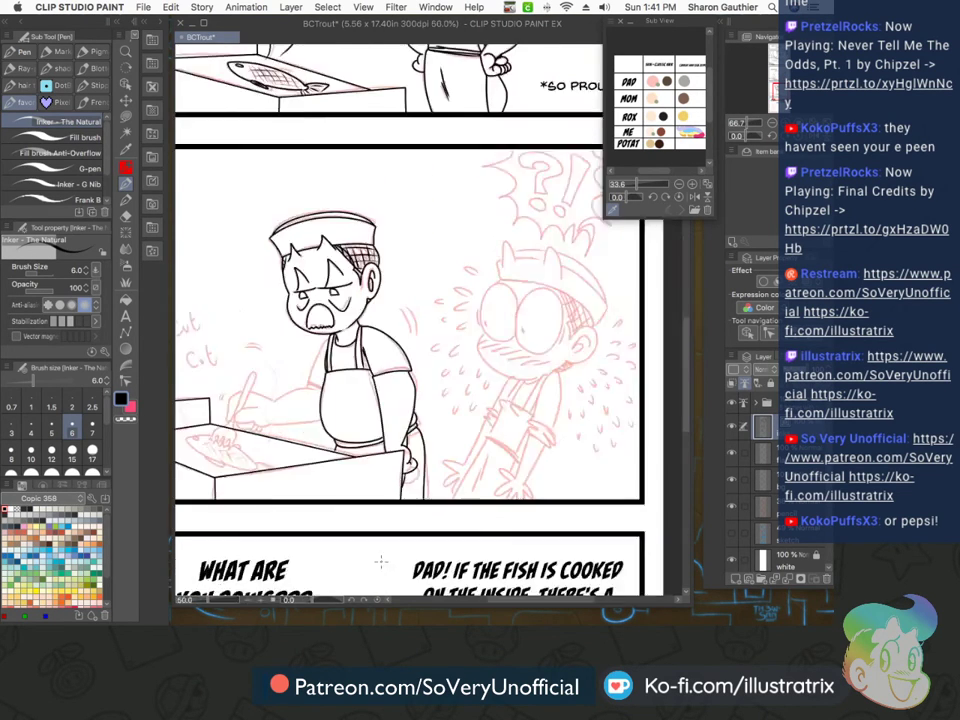
pyautogui.scroll(-1, 380, 562)
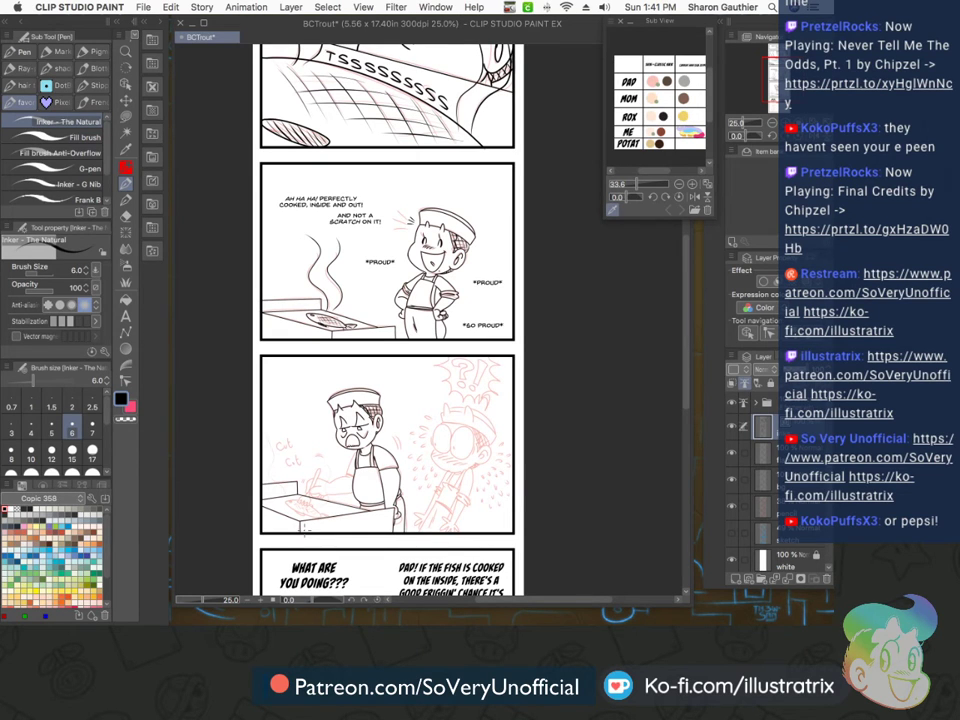
# Ink the shoulder and short sleeve of the frowning cook's cutting arm
pyautogui.scroll(5, 304, 496)
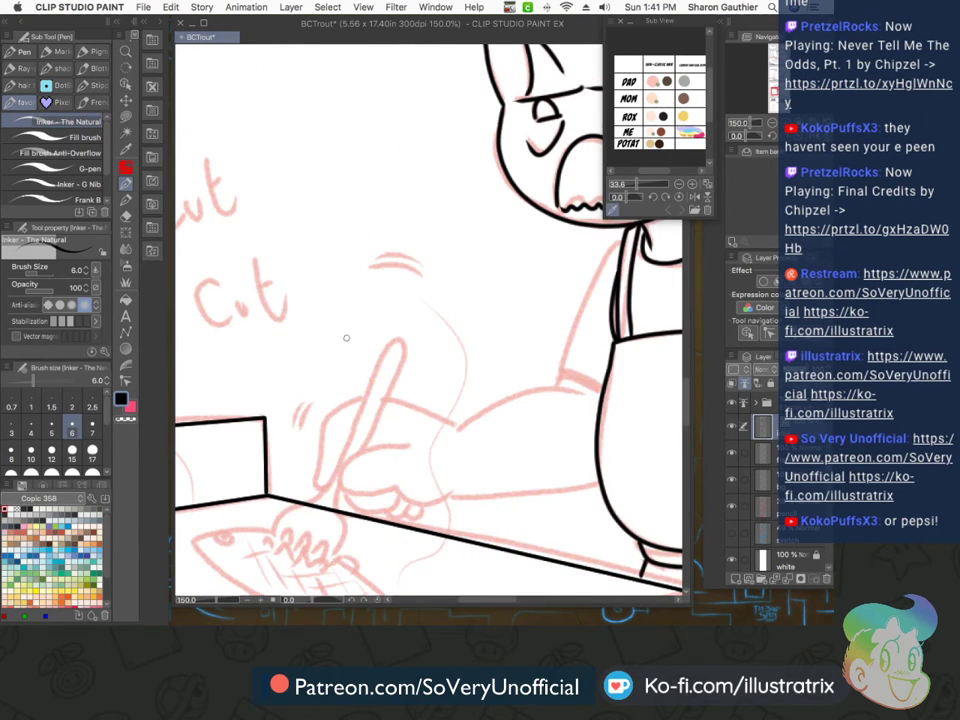
pyautogui.scroll(-3, 330, 340)
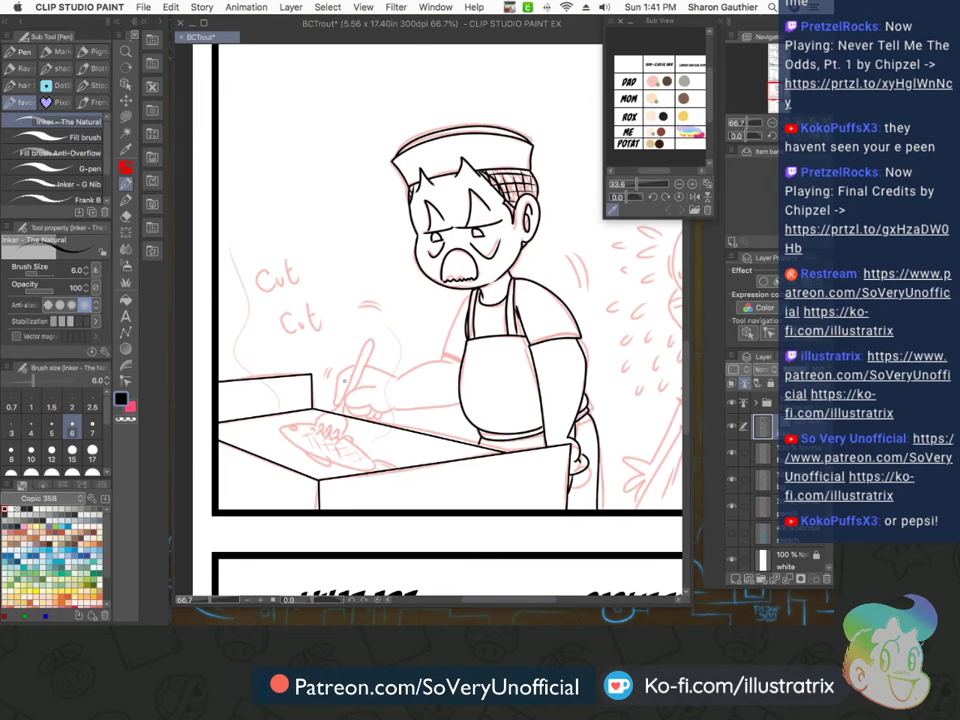
pyautogui.scroll(3, 469, 312)
pyautogui.moveTo(461, 316)
pyautogui.mouseDown()
pyautogui.moveTo(412, 442)
pyautogui.moveTo(442, 449)
pyautogui.mouseUp()
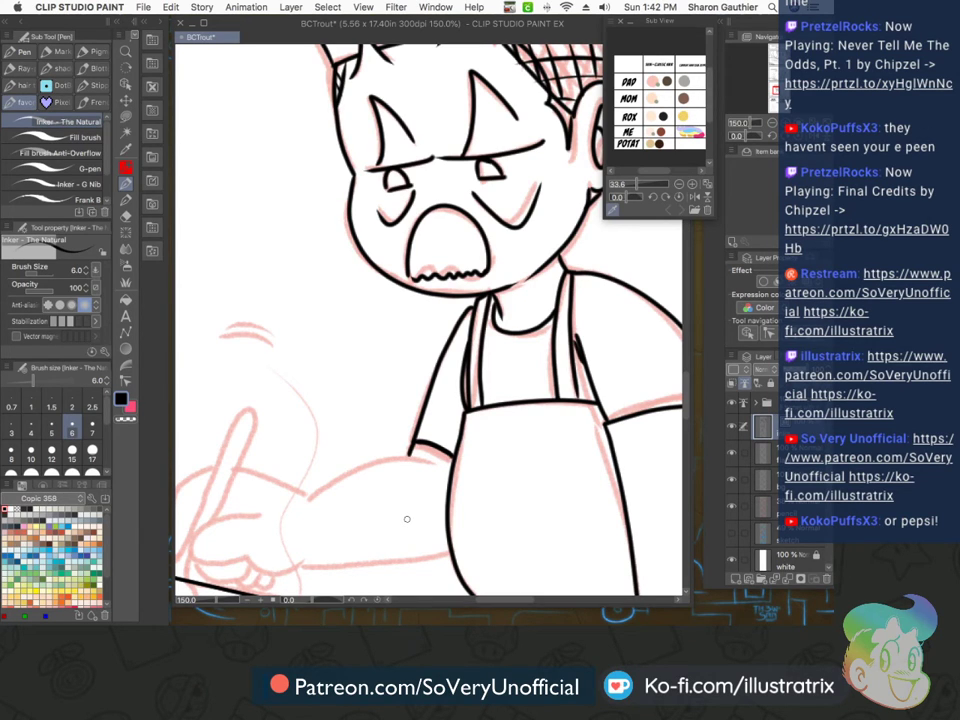
pyautogui.scroll(-2, 348, 362)
pyautogui.scroll(1, 280, 470)
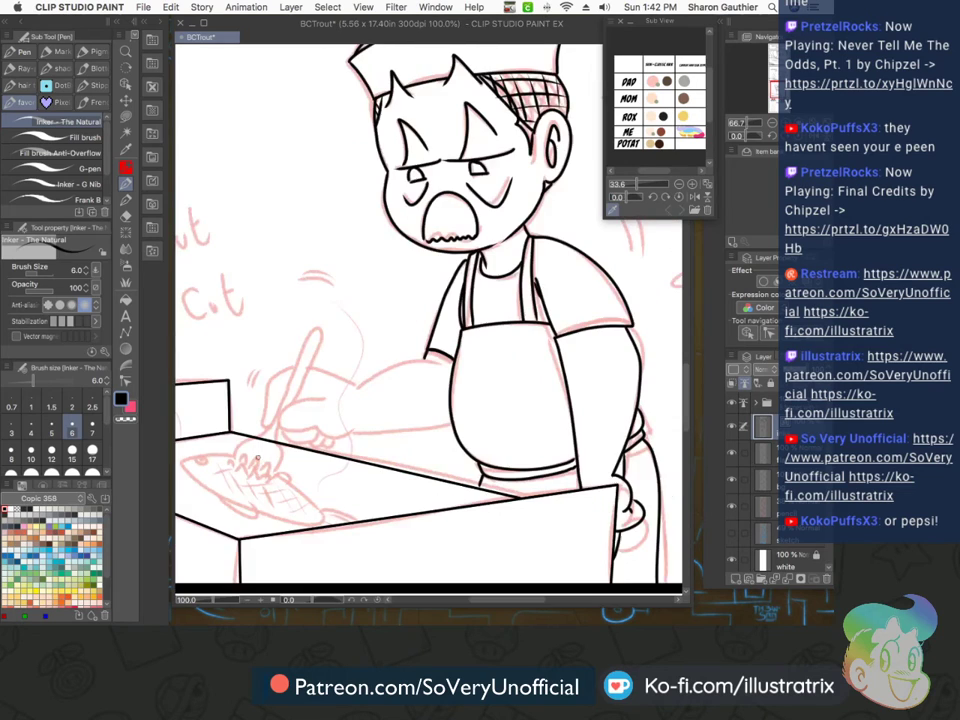
# Lasso the sketched cutting hand on the pencil layer, shift it slightly toward the fish and rotate it slightly counterclockwise
pyautogui.press('m')
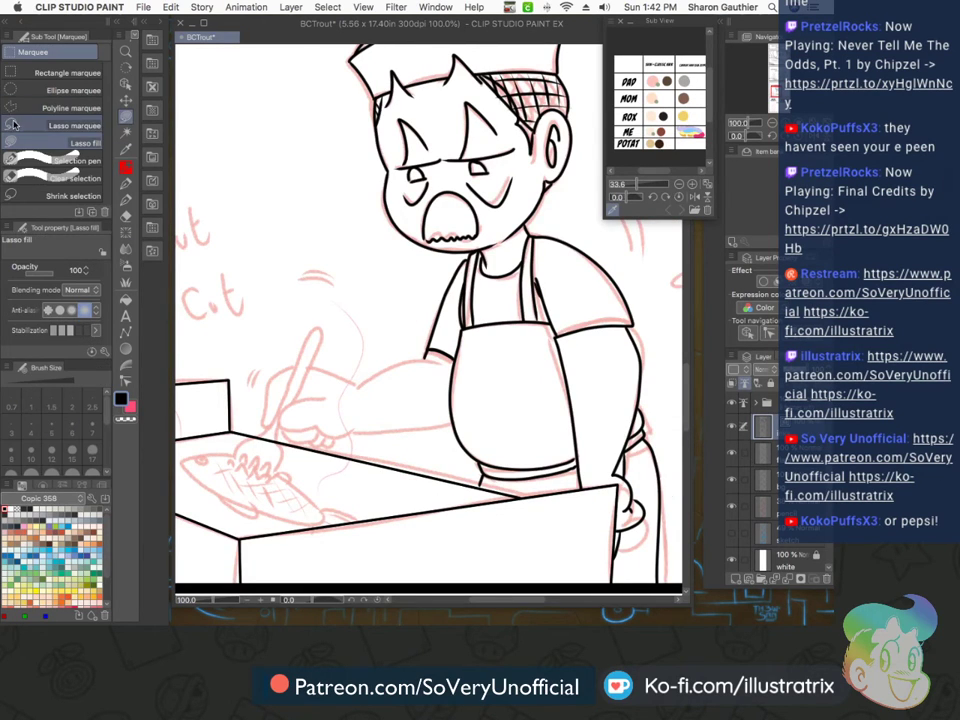
pyautogui.click(775, 508)
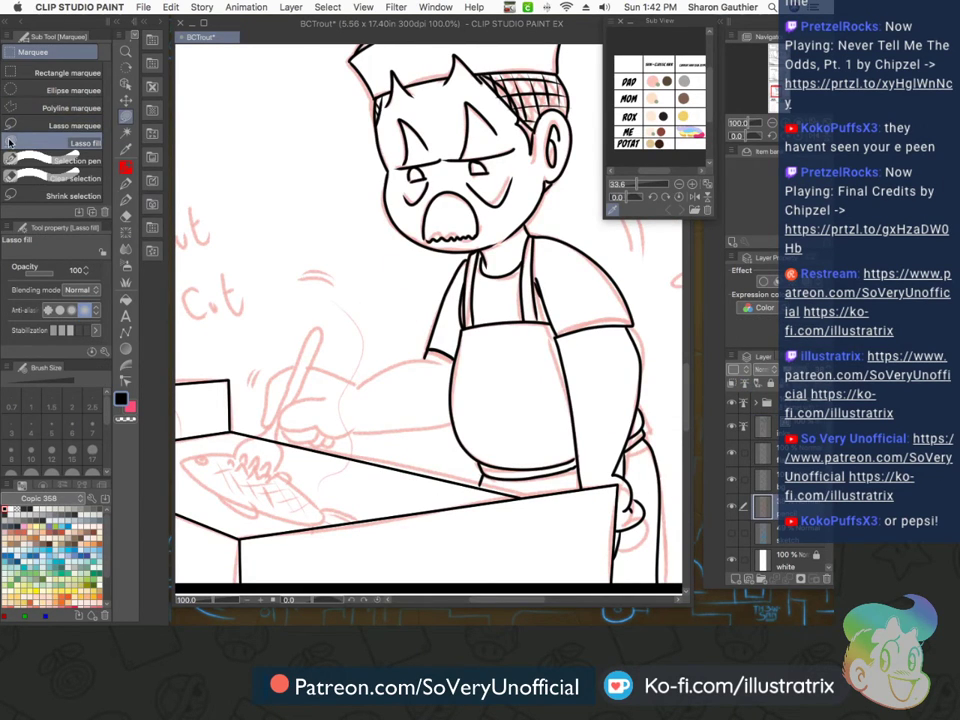
pyautogui.click(40, 125)
pyautogui.moveTo(273, 362)
pyautogui.mouseDown()
pyautogui.moveTo(236, 450)
pyautogui.moveTo(258, 465)
pyautogui.moveTo(353, 441)
pyautogui.moveTo(275, 365)
pyautogui.mouseUp()
pyautogui.click(171, 7)
pyautogui.moveTo(320, 257)
pyautogui.click(400, 258)
pyautogui.moveTo(229, 315); pyautogui.dragTo(278, 370)
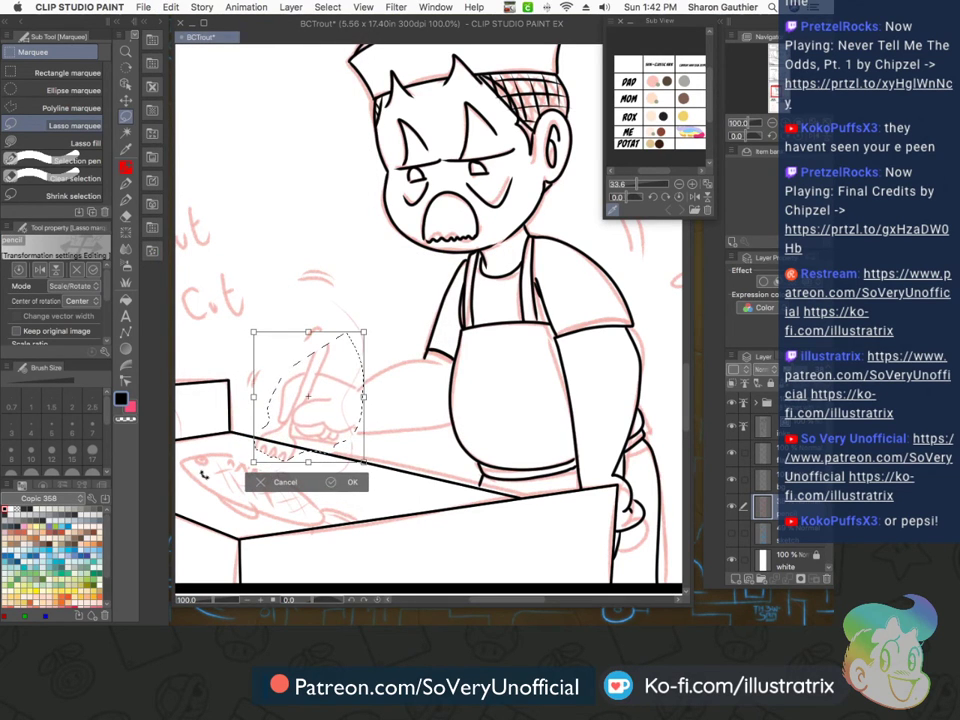
pyautogui.moveTo(275, 450); pyautogui.dragTo(270, 459)
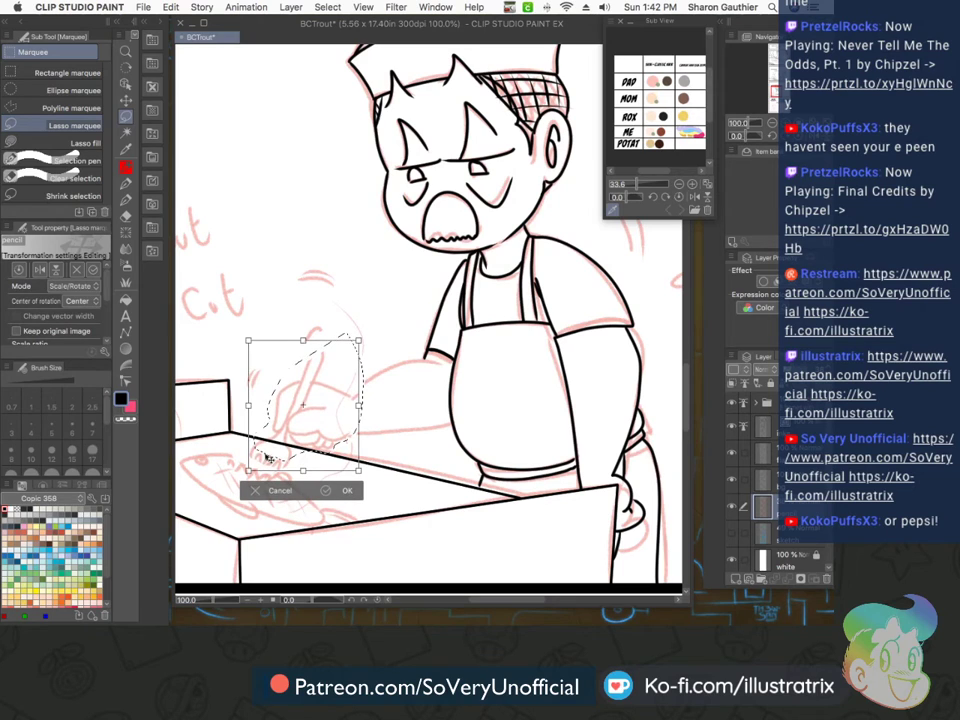
pyautogui.moveTo(217, 369); pyautogui.dragTo(214, 379)
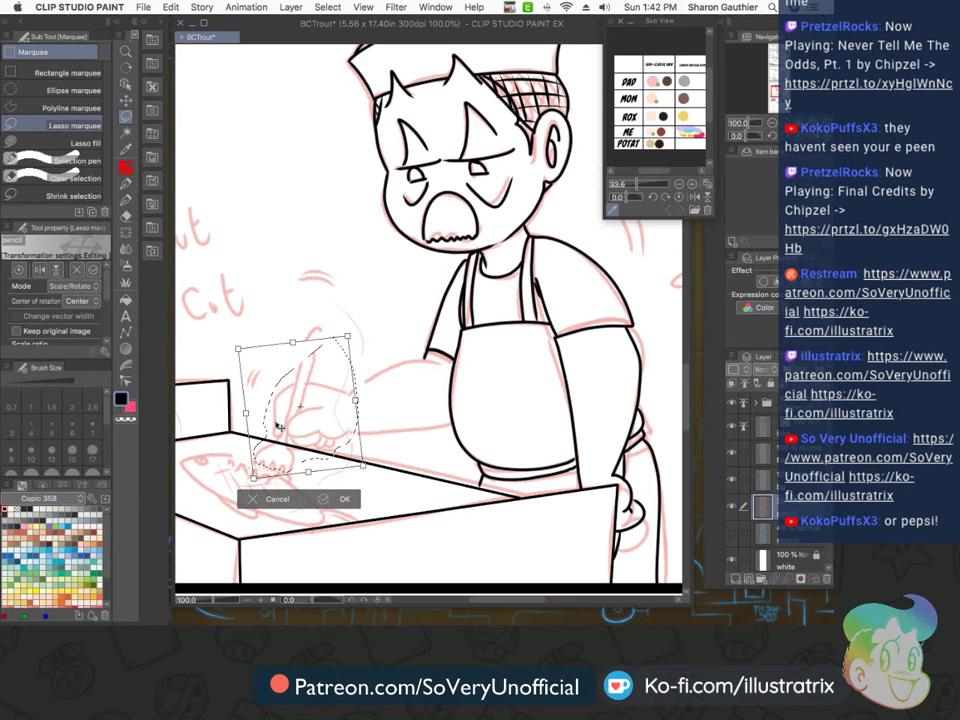
pyautogui.click(342, 499)
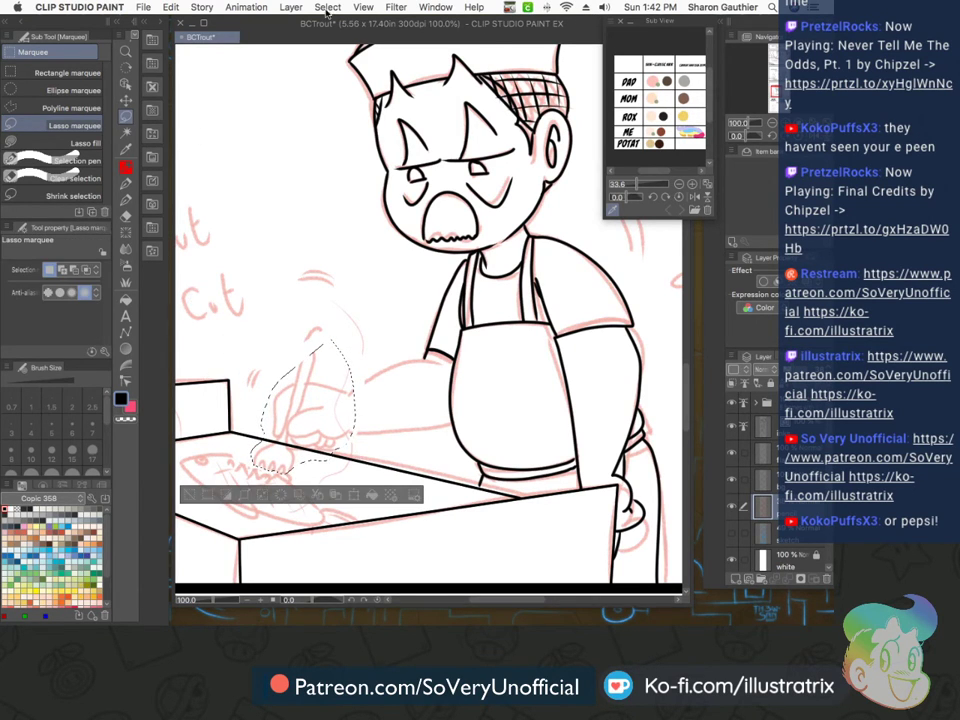
# Clear the selection, return to the ink layer and ink the cutting hand's index finger, thumb and palm edge with the inking pen
pyautogui.click(327, 7)
pyautogui.click(338, 37)
pyautogui.click(762, 428)
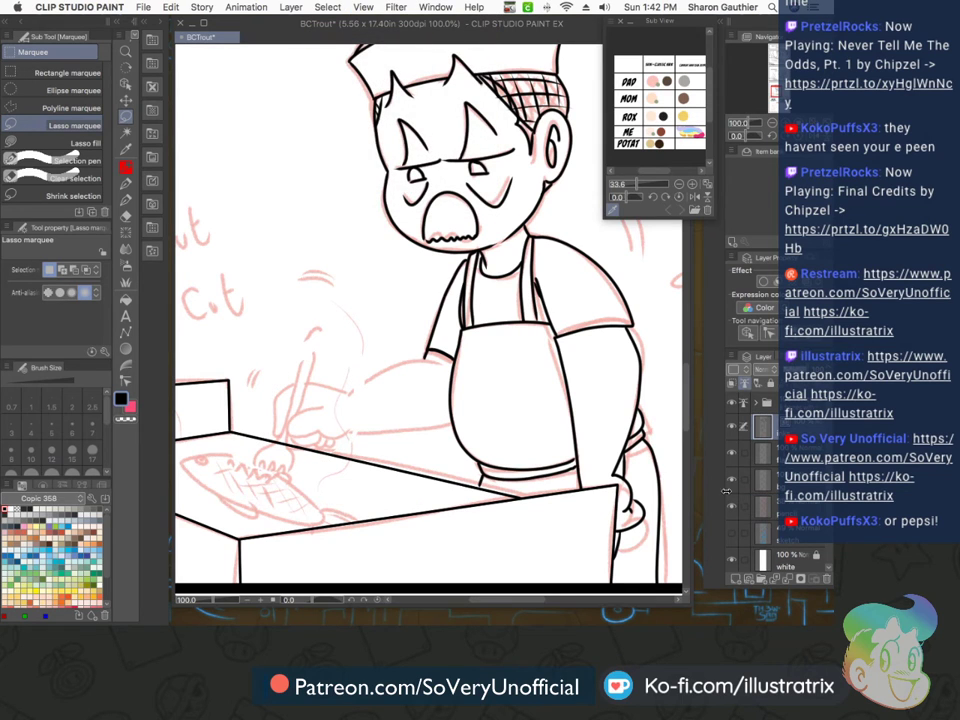
pyautogui.click(125, 184)
pyautogui.scroll(4, 284, 394)
pyautogui.scroll(-3, 284, 394)
pyautogui.scroll(3, 267, 477)
pyautogui.moveTo(490, 245)
pyautogui.mouseDown()
pyautogui.moveTo(395, 247)
pyautogui.moveTo(429, 347)
pyautogui.moveTo(551, 364)
pyautogui.moveTo(597, 345)
pyautogui.mouseUp()
pyautogui.moveTo(372, 155)
pyautogui.mouseDown()
pyautogui.moveTo(312, 215)
pyautogui.moveTo(355, 312)
pyautogui.mouseUp()
pyautogui.moveTo(366, 182); pyautogui.dragTo(353, 307)
pyautogui.scroll(-3, 298, 305)
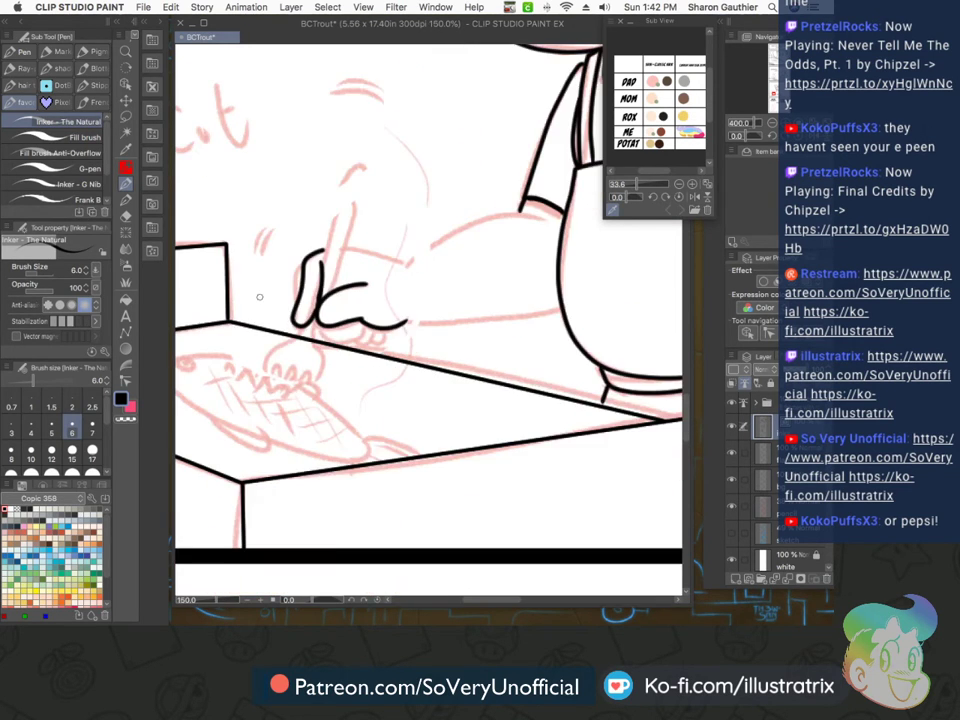
# Ink the rounded head of the utensil below the hand and the ragged flakes where it digs into the fish
pyautogui.scroll(3, 255, 351)
pyautogui.moveTo(321, 331)
pyautogui.mouseDown()
pyautogui.moveTo(290, 428)
pyautogui.moveTo(360, 435)
pyautogui.moveTo(386, 410)
pyautogui.moveTo(404, 440)
pyautogui.moveTo(379, 459)
pyautogui.moveTo(377, 444)
pyautogui.mouseUp()
pyautogui.moveTo(307, 455); pyautogui.dragTo(345, 458)
pyautogui.moveTo(272, 455)
pyautogui.mouseDown()
pyautogui.moveTo(316, 458)
pyautogui.moveTo(285, 452)
pyautogui.mouseUp()
pyautogui.moveTo(212, 410)
pyautogui.mouseDown()
pyautogui.moveTo(262, 448)
pyautogui.moveTo(288, 405)
pyautogui.mouseUp()
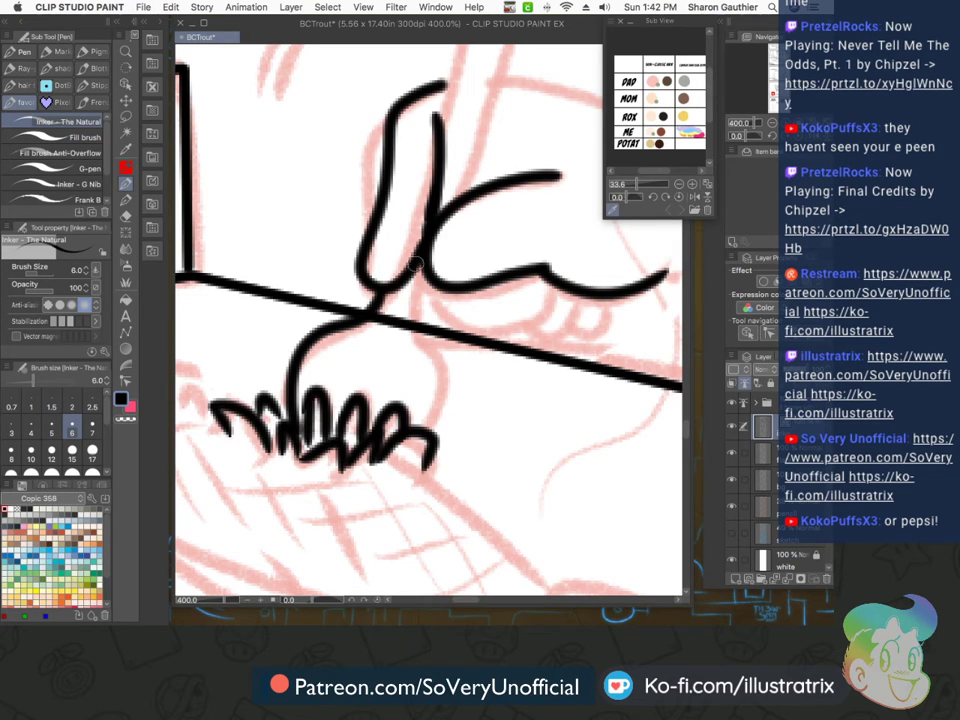
pyautogui.moveTo(410, 285)
pyautogui.mouseDown()
pyautogui.moveTo(423, 345)
pyautogui.moveTo(432, 440)
pyautogui.mouseUp()
pyautogui.scroll(-3, 378, 349)
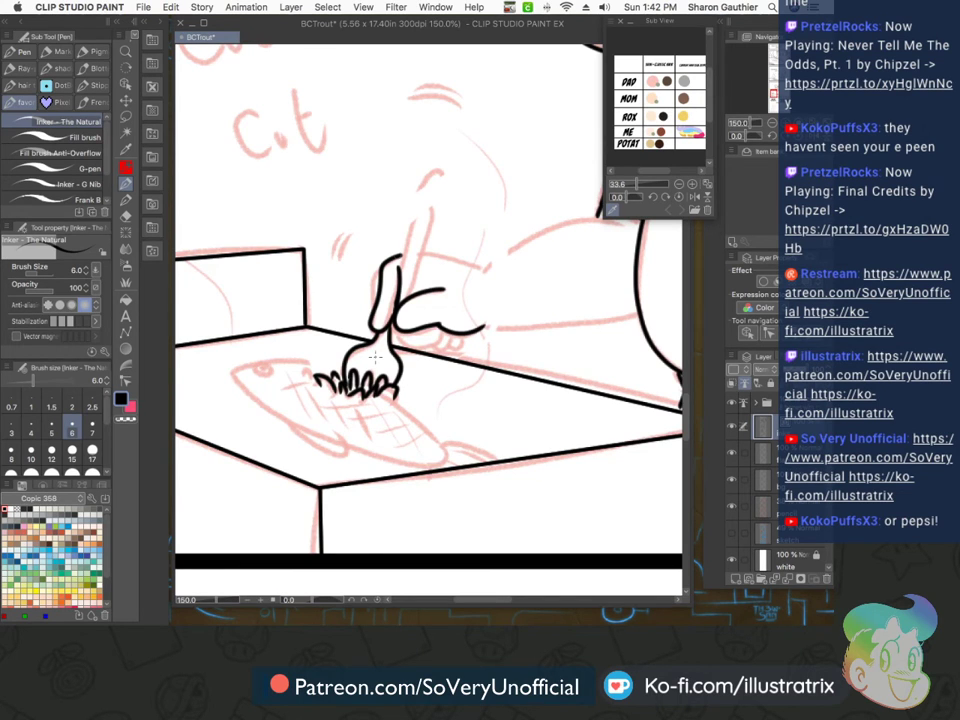
# Ink the utensil's narrow neck and its rounded handle rising between the finger and thumb
pyautogui.scroll(3, 375, 356)
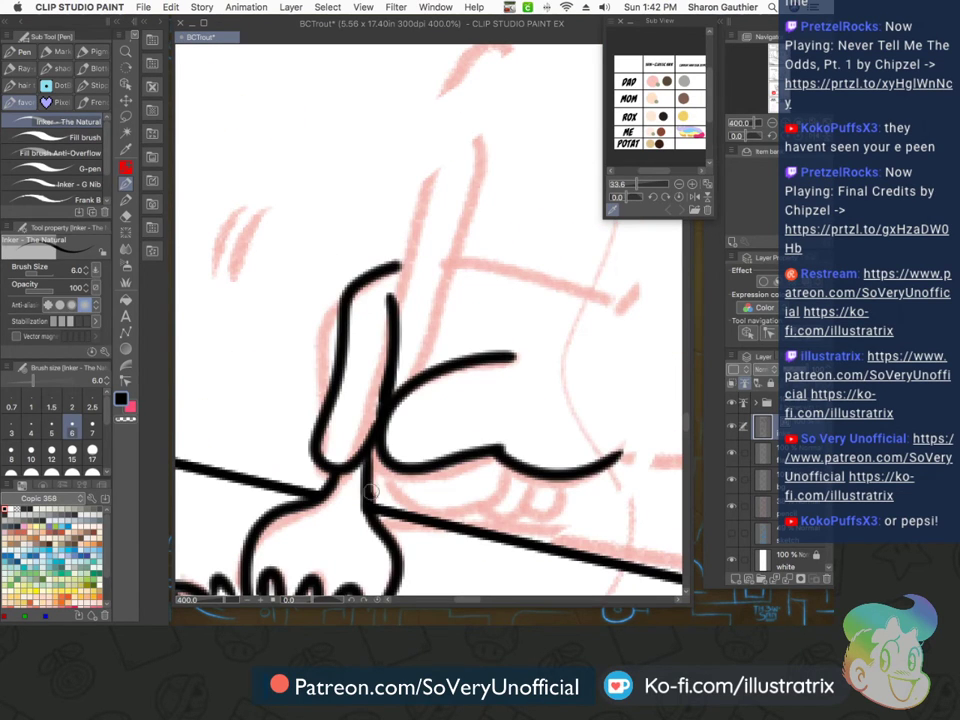
pyautogui.scroll(-4, 375, 356)
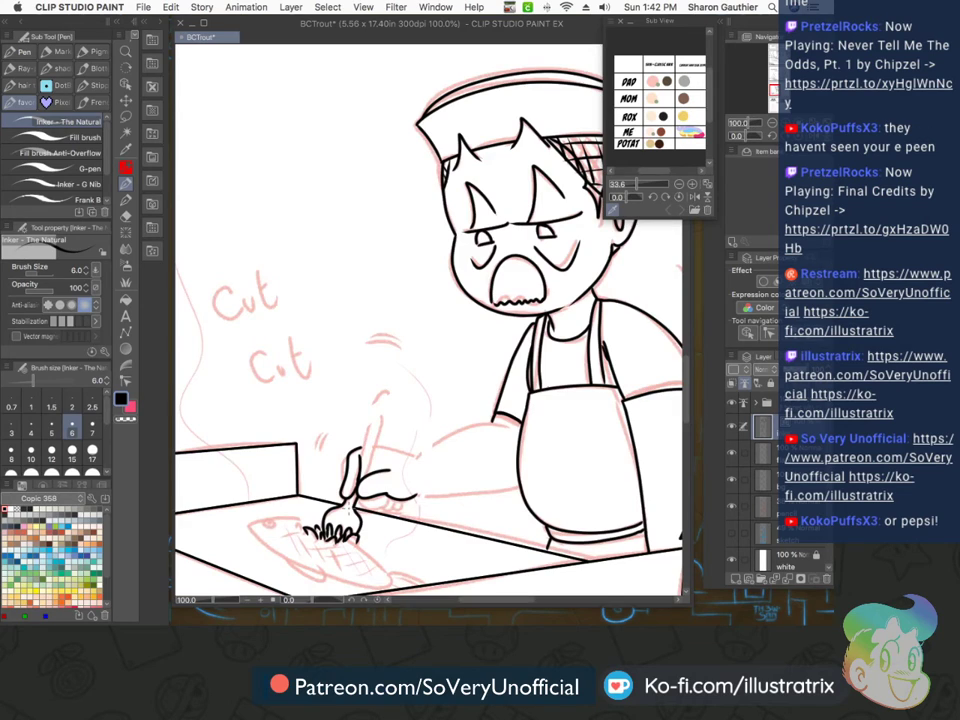
pyautogui.scroll(2, 360, 422)
pyautogui.moveTo(352, 493)
pyautogui.mouseDown()
pyautogui.moveTo(395, 461)
pyautogui.moveTo(378, 505)
pyautogui.mouseUp()
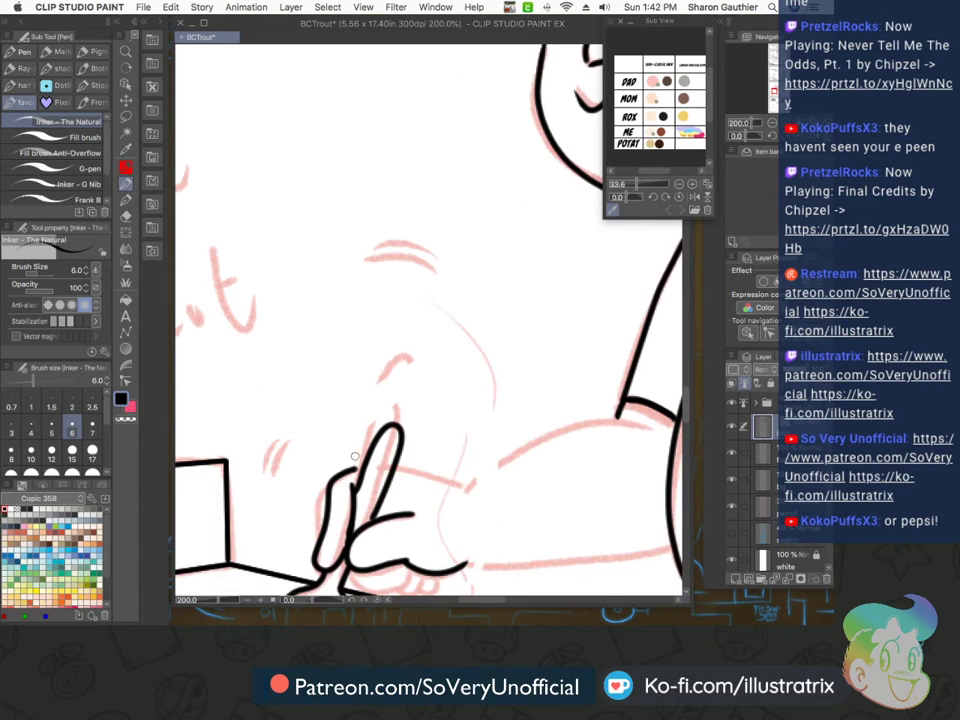
# Ink the upper and lower contours of the cutting arm from wrist to sleeve, plus the curled fingers under the hand
pyautogui.moveTo(392, 462)
pyautogui.mouseDown()
pyautogui.moveTo(472, 483)
pyautogui.moveTo(533, 446)
pyautogui.moveTo(648, 424)
pyautogui.mouseUp()
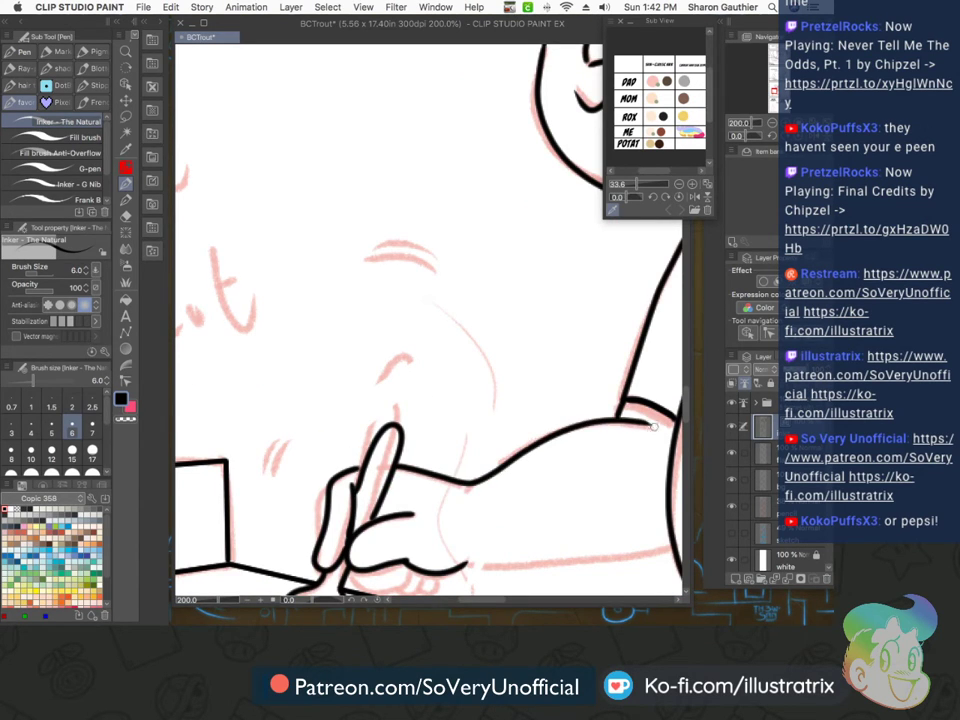
pyautogui.moveTo(464, 566)
pyautogui.mouseDown()
pyautogui.moveTo(613, 553)
pyautogui.moveTo(672, 532)
pyautogui.mouseUp()
pyautogui.scroll(-2, 334, 420)
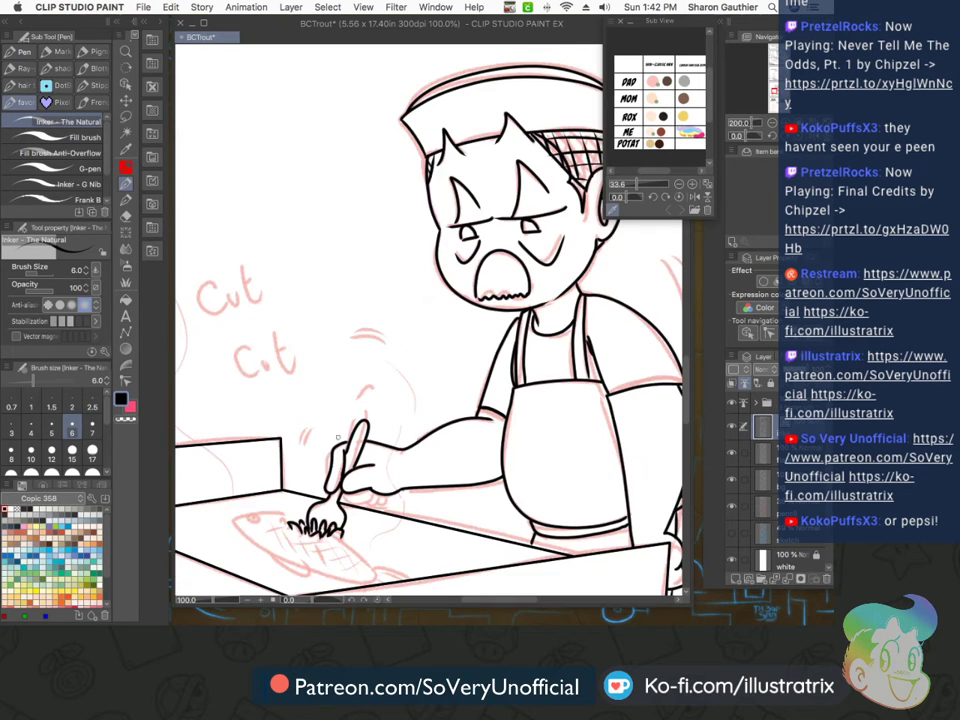
pyautogui.scroll(4, 346, 497)
pyautogui.moveTo(346, 494)
pyautogui.mouseDown()
pyautogui.moveTo(402, 516)
pyautogui.moveTo(432, 487)
pyautogui.moveTo(413, 514)
pyautogui.moveTo(450, 525)
pyautogui.moveTo(485, 514)
pyautogui.mouseUp()
pyautogui.scroll(-5, 484, 514)
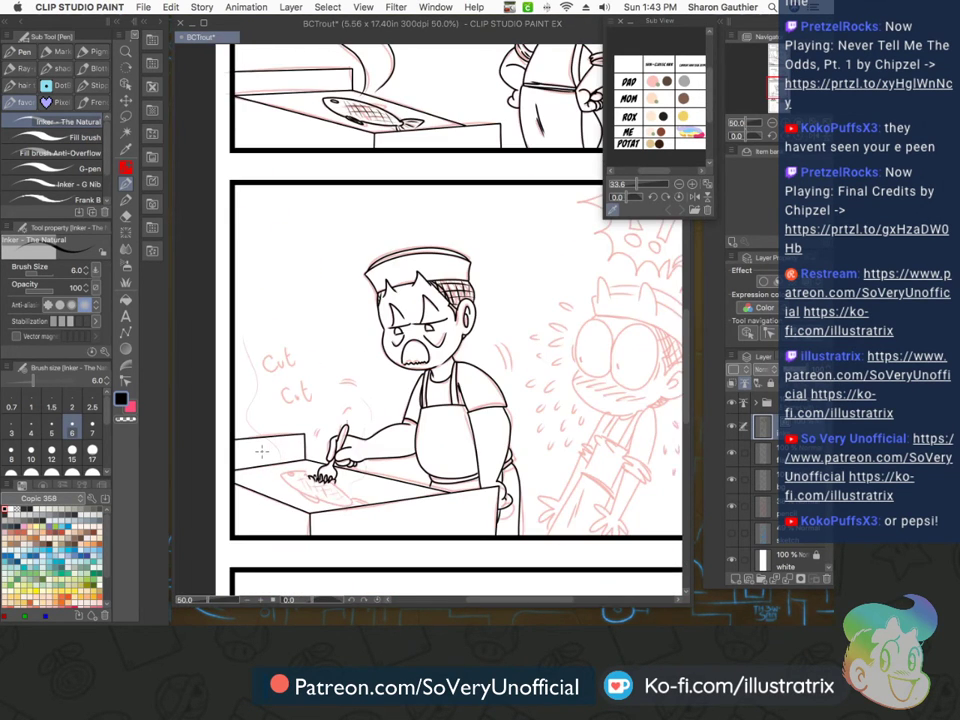
# Ink the fish's back, head and belly outline and its lower fin with hatching strokes
pyautogui.scroll(5, 263, 454)
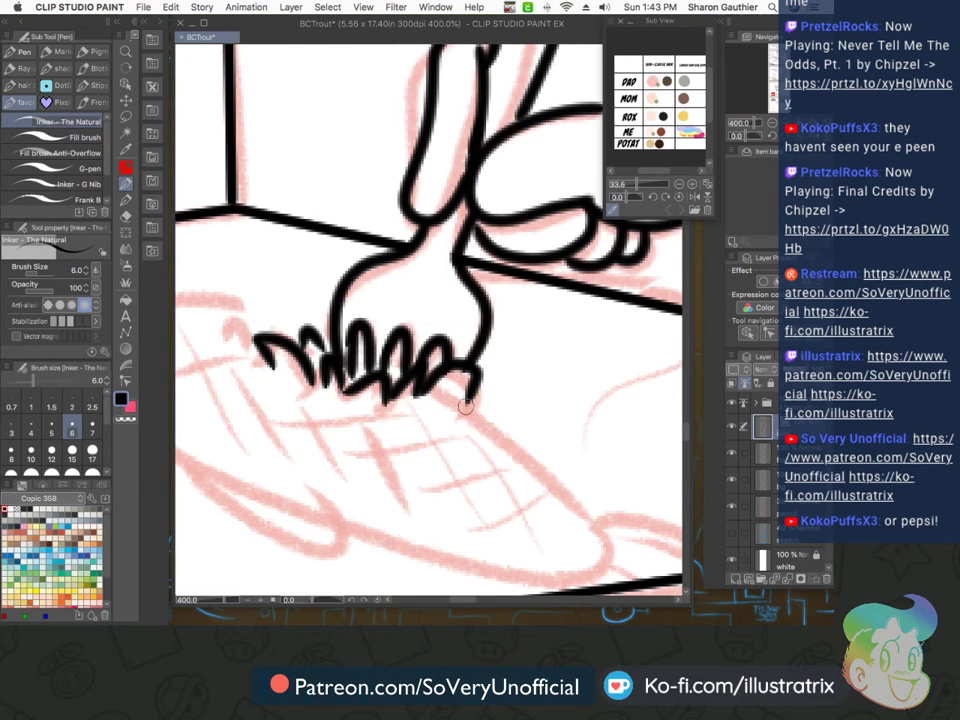
pyautogui.moveTo(460, 405); pyautogui.dragTo(616, 531)
pyautogui.scroll(-3, 270, 365)
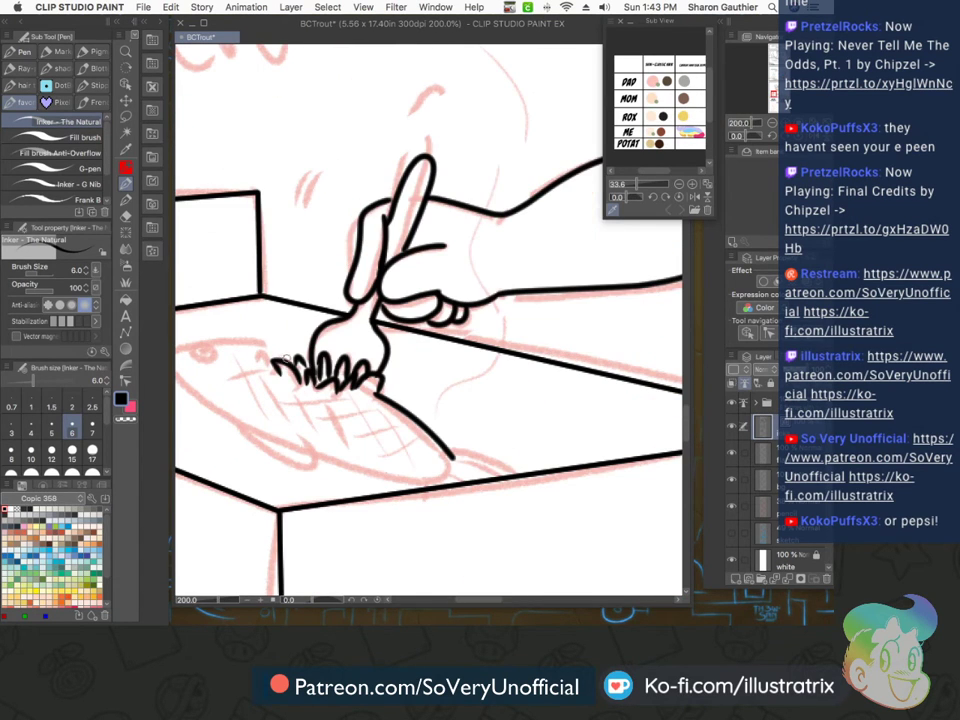
pyautogui.moveTo(279, 355)
pyautogui.mouseDown()
pyautogui.moveTo(178, 349)
pyautogui.moveTo(256, 436)
pyautogui.moveTo(323, 469)
pyautogui.mouseUp()
pyautogui.moveTo(253, 433); pyautogui.dragTo(320, 471)
pyautogui.moveTo(262, 430); pyautogui.dragTo(290, 456)
pyautogui.moveTo(287, 440); pyautogui.dragTo(303, 463)
# Close the fish's rear end and ink its tail fin with inner ray lines
pyautogui.moveTo(299, 448)
pyautogui.mouseDown()
pyautogui.moveTo(314, 468)
pyautogui.moveTo(407, 476)
pyautogui.moveTo(455, 472)
pyautogui.moveTo(448, 453)
pyautogui.moveTo(545, 468)
pyautogui.mouseUp()
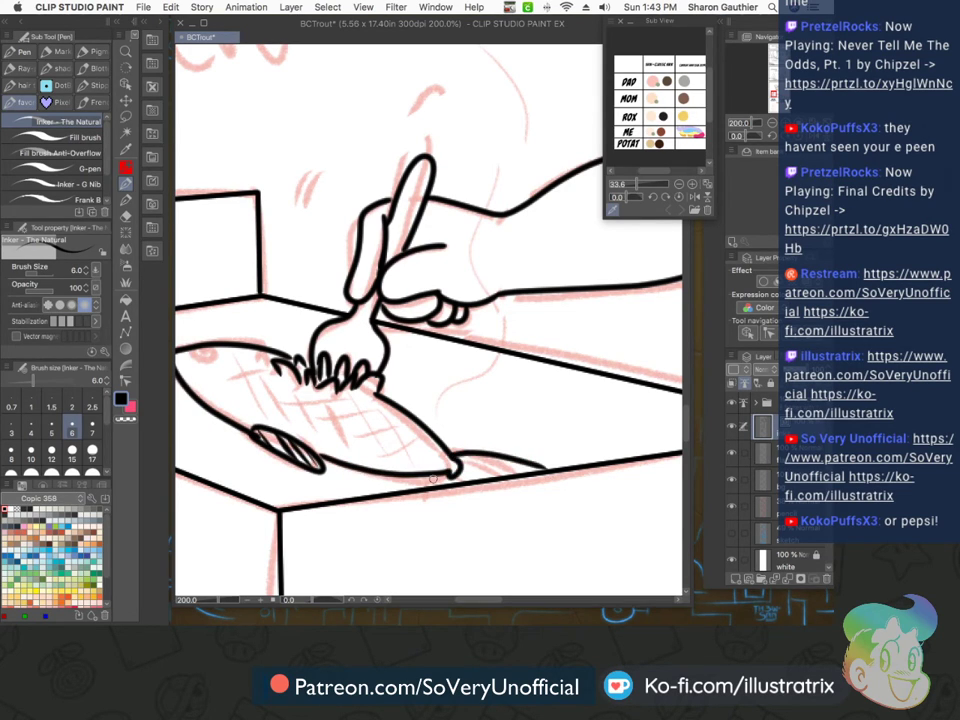
pyautogui.moveTo(459, 470)
pyautogui.mouseDown()
pyautogui.moveTo(479, 481)
pyautogui.moveTo(512, 475)
pyautogui.mouseUp()
pyautogui.moveTo(472, 457); pyautogui.dragTo(529, 470)
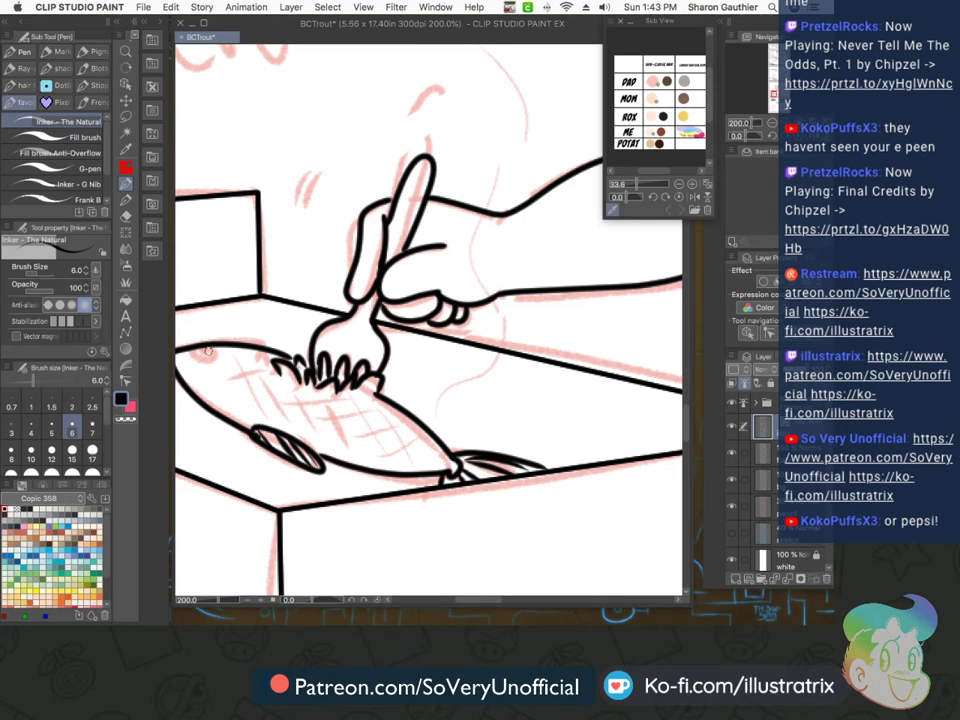
# Ink the fish's eye and the crosshatched scale lines across its body
pyautogui.moveTo(208, 350); pyautogui.dragTo(182, 349)
pyautogui.scroll(-5, 198, 355)
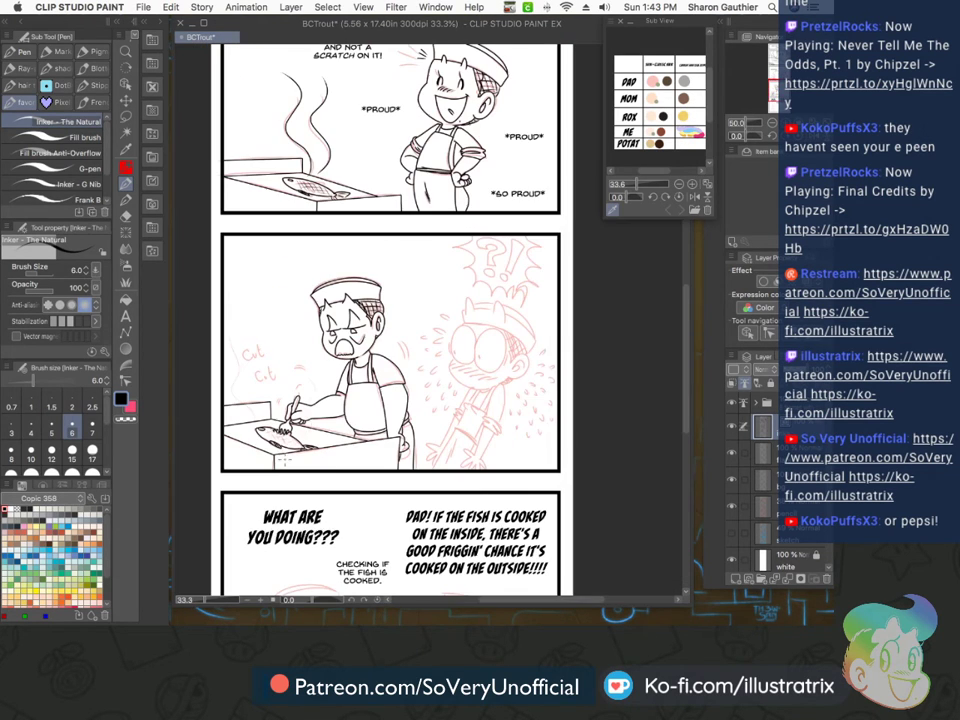
pyautogui.scroll(2, 253, 435)
pyautogui.scroll(3, 252, 435)
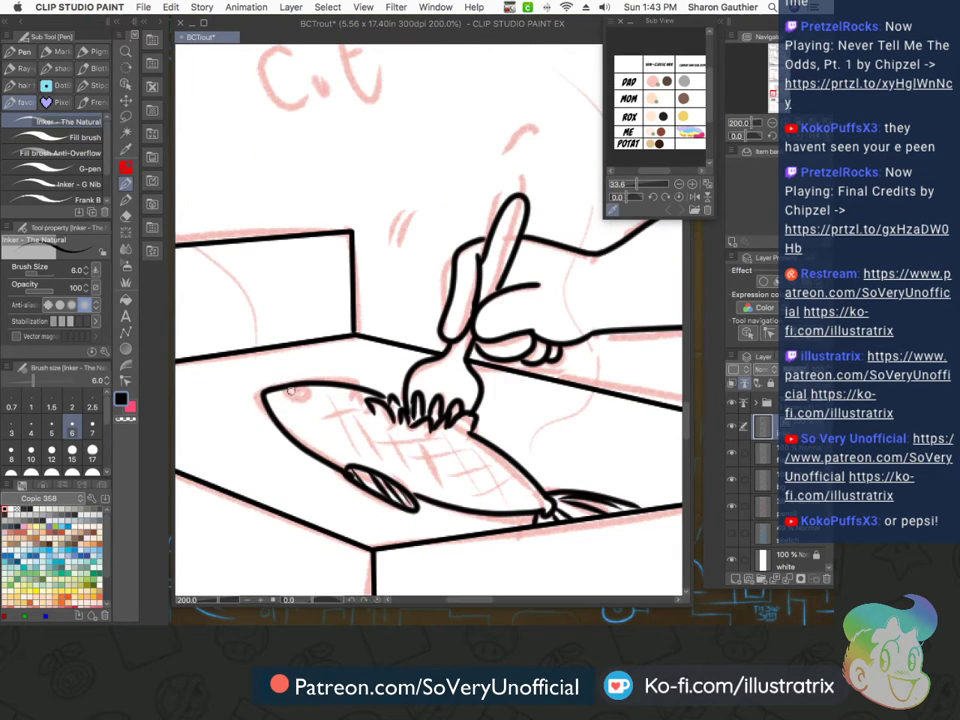
pyautogui.moveTo(336, 409)
pyautogui.mouseDown()
pyautogui.moveTo(524, 509)
pyautogui.moveTo(478, 473)
pyautogui.mouseUp()
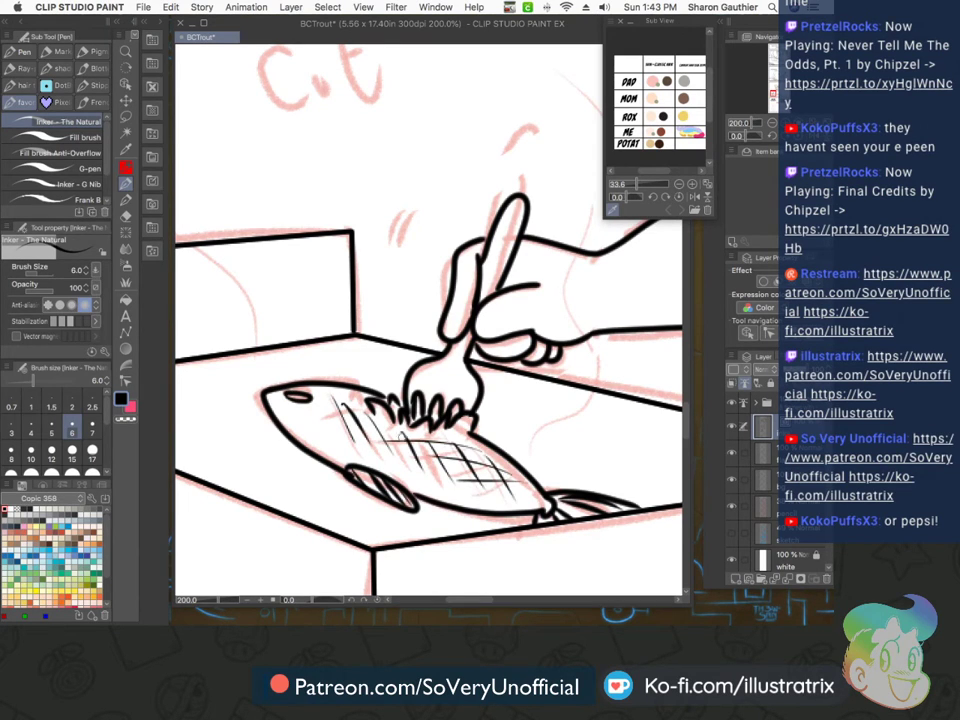
# Ink short motion marks above the utensil handle and beside the cutting hand
pyautogui.scroll(-2, 299, 472)
pyautogui.scroll(-2, 299, 472)
pyautogui.scroll(4, 366, 465)
pyautogui.moveTo(457, 418); pyautogui.dragTo(434, 406)
pyautogui.scroll(-2, 257, 319)
# Letter the two "Cut" sound effects above the counter in black ink and save the file
pyautogui.scroll(3, 250, 311)
pyautogui.moveTo(241, 281)
pyautogui.mouseDown()
pyautogui.moveTo(249, 320)
pyautogui.moveTo(282, 316)
pyautogui.moveTo(312, 270)
pyautogui.moveTo(334, 304)
pyautogui.mouseUp()
pyautogui.moveTo(304, 376); pyautogui.dragTo(298, 436)
pyautogui.moveTo(308, 392)
pyautogui.mouseDown()
pyautogui.moveTo(325, 428)
pyautogui.moveTo(340, 425)
pyautogui.moveTo(379, 366)
pyautogui.moveTo(394, 420)
pyautogui.mouseUp()
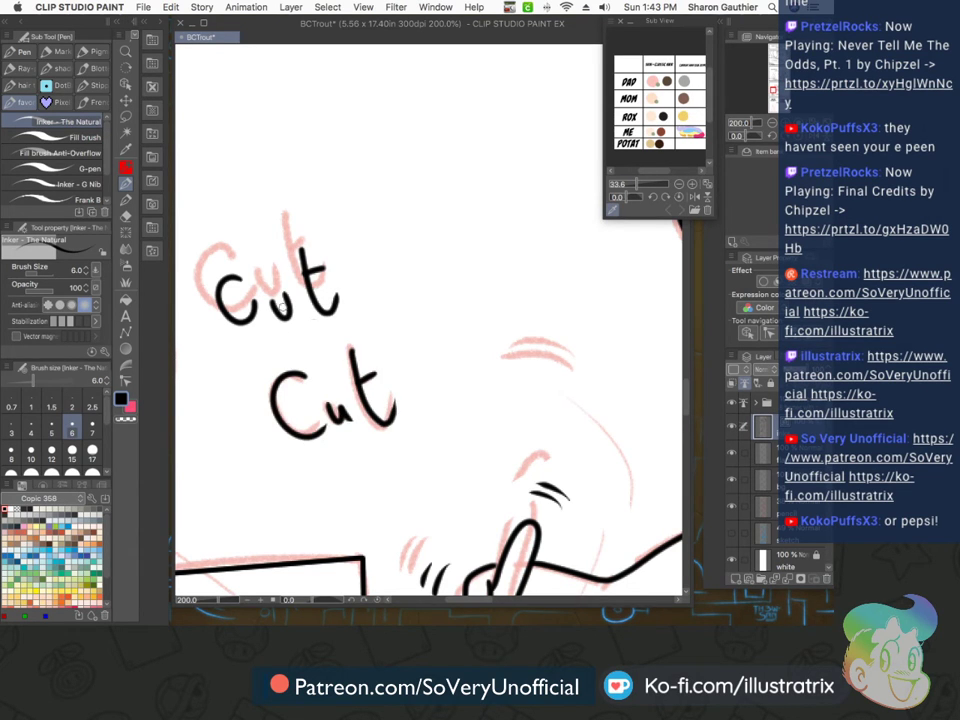
pyautogui.scroll(-6, 265, 471)
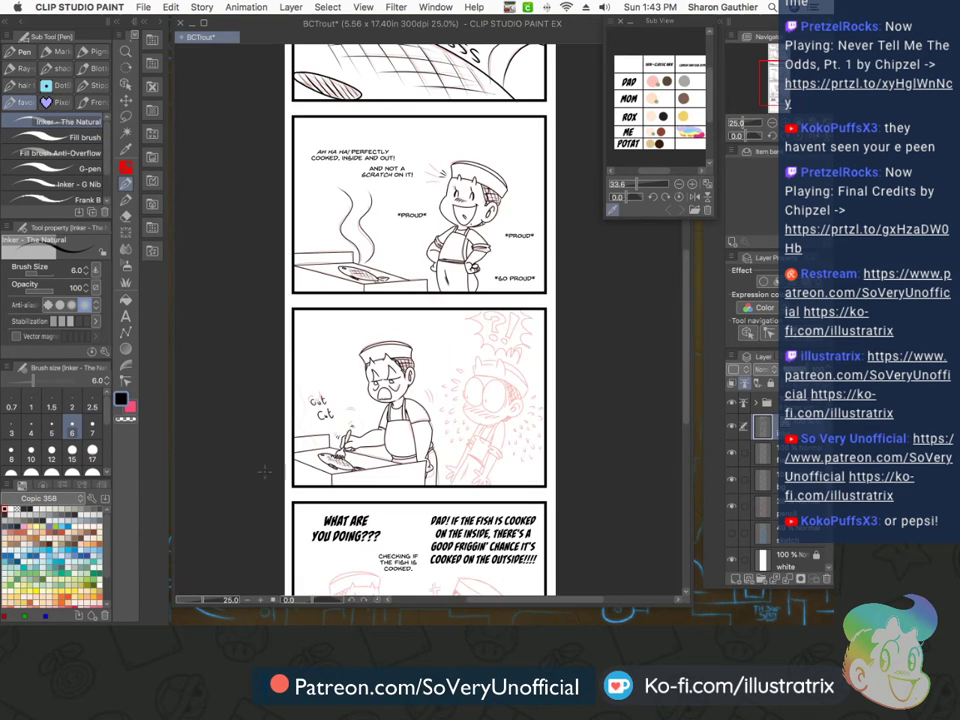
pyautogui.press('super+s')
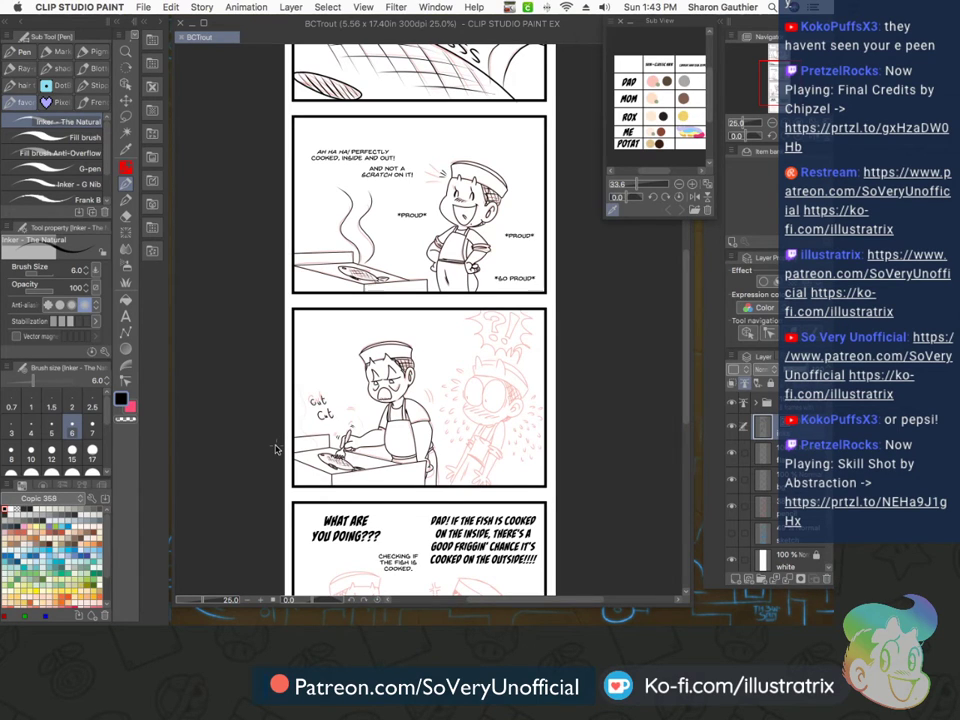
# Ink the curved cheek and jaw line of the startled character in the third panel
pyautogui.scroll(-2, 276, 449)
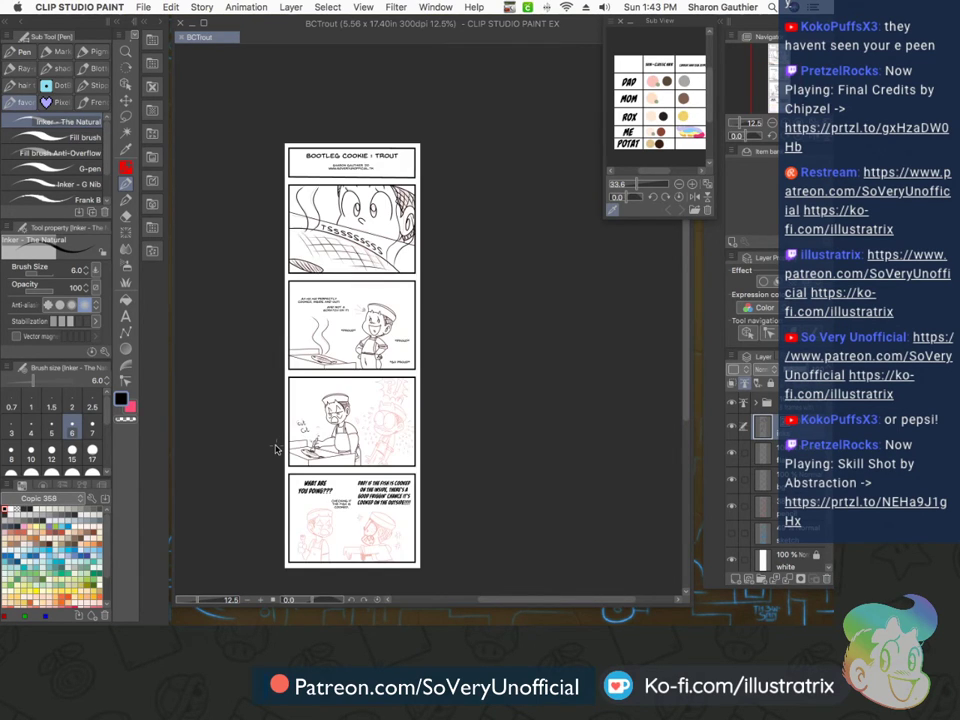
pyautogui.scroll(8, 345, 215)
pyautogui.scroll(1, 288, 397)
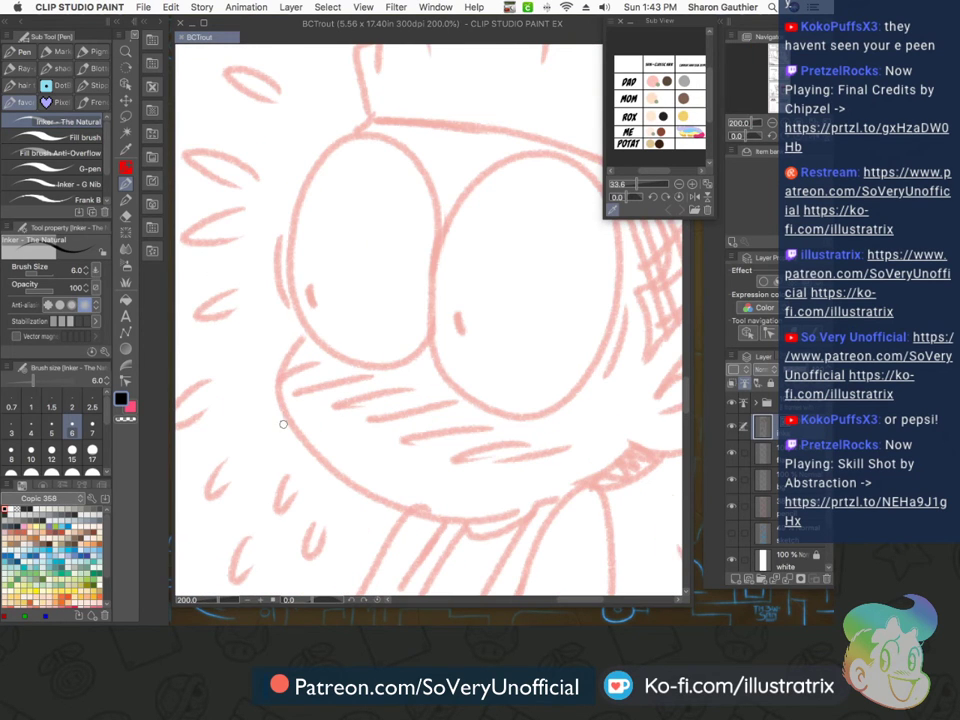
pyautogui.moveTo(305, 333)
pyautogui.mouseDown()
pyautogui.moveTo(288, 408)
pyautogui.moveTo(347, 483)
pyautogui.moveTo(445, 522)
pyautogui.moveTo(535, 512)
pyautogui.mouseUp()
pyautogui.scroll(-2, 400, 487)
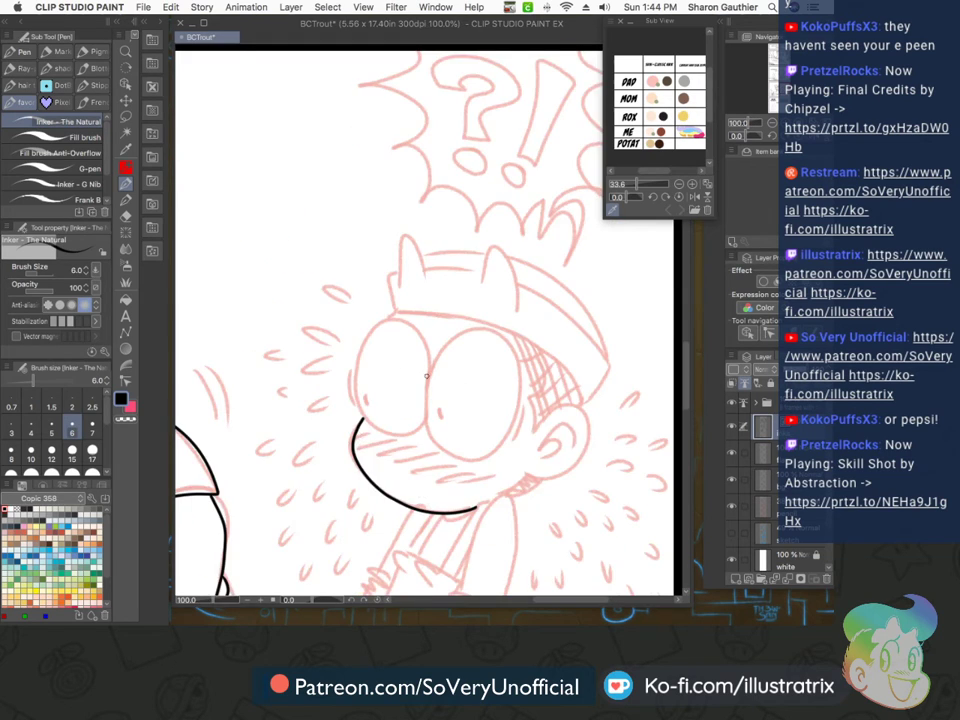
# Ink the startled character's two huge oval eyes, their tiny pupils and the short curved lines beside them
pyautogui.scroll(2, 426, 372)
pyautogui.moveTo(428, 368)
pyautogui.mouseDown()
pyautogui.moveTo(503, 292)
pyautogui.moveTo(601, 342)
pyautogui.moveTo(601, 462)
pyautogui.moveTo(562, 529)
pyautogui.moveTo(503, 543)
pyautogui.moveTo(463, 525)
pyautogui.moveTo(431, 482)
pyautogui.moveTo(424, 425)
pyautogui.moveTo(433, 333)
pyautogui.moveTo(429, 357)
pyautogui.moveTo(427, 324)
pyautogui.moveTo(362, 265)
pyautogui.moveTo(311, 295)
pyautogui.moveTo(283, 380)
pyautogui.moveTo(305, 462)
pyautogui.moveTo(380, 492)
pyautogui.moveTo(455, 465)
pyautogui.mouseUp()
pyautogui.moveTo(302, 411); pyautogui.dragTo(306, 433)
pyautogui.moveTo(272, 370); pyautogui.dragTo(281, 431)
pyautogui.moveTo(621, 424); pyautogui.dragTo(594, 503)
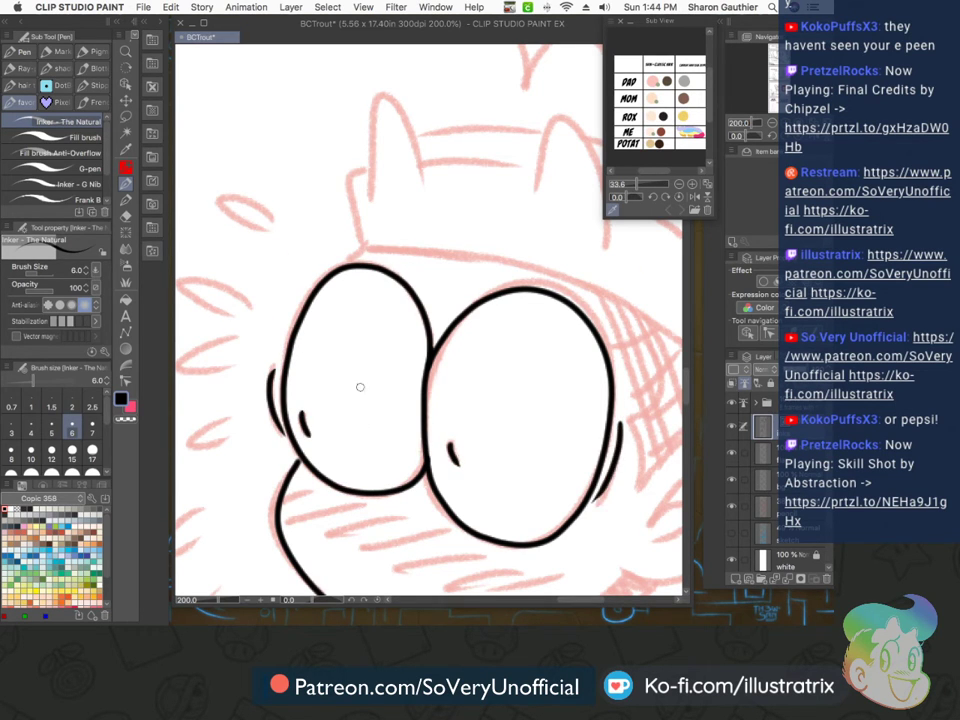
# Ink the row of slanted blush strokes across the startled character's face below the eyes
pyautogui.scroll(-3, 405, 407)
pyautogui.scroll(3, 350, 420)
pyautogui.moveTo(373, 416); pyautogui.dragTo(317, 430)
pyautogui.moveTo(425, 429); pyautogui.dragTo(338, 445)
pyautogui.moveTo(460, 438); pyautogui.dragTo(382, 449)
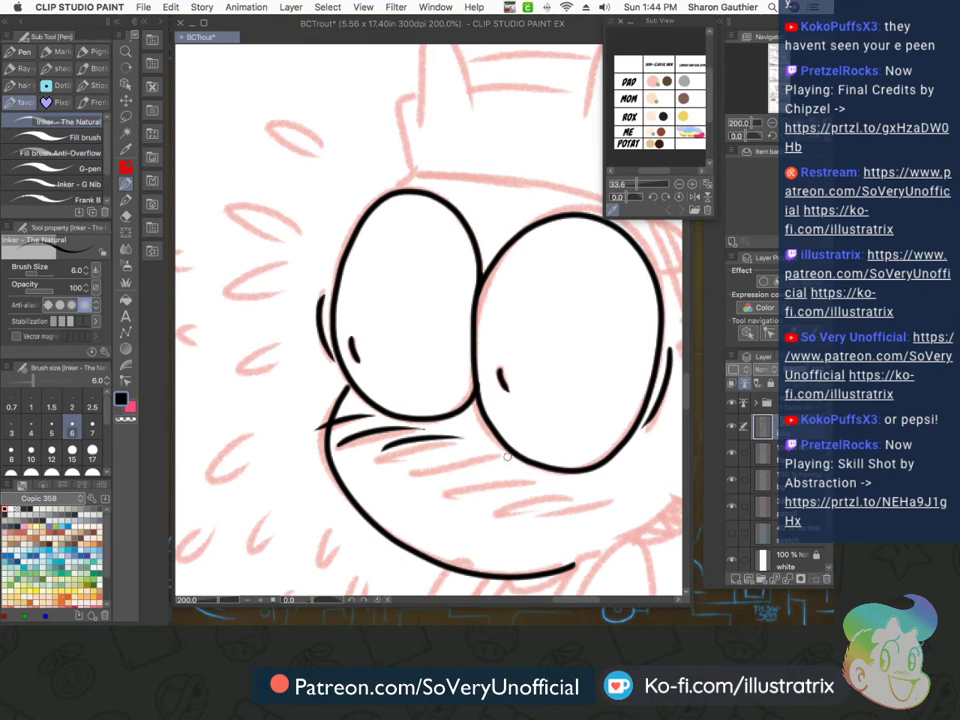
pyautogui.moveTo(508, 456); pyautogui.dragTo(414, 468)
pyautogui.moveTo(563, 482); pyautogui.dragTo(451, 491)
pyautogui.moveTo(604, 501); pyautogui.dragTo(502, 507)
pyautogui.moveTo(628, 518); pyautogui.dragTo(518, 525)
pyautogui.scroll(-5, 522, 565)
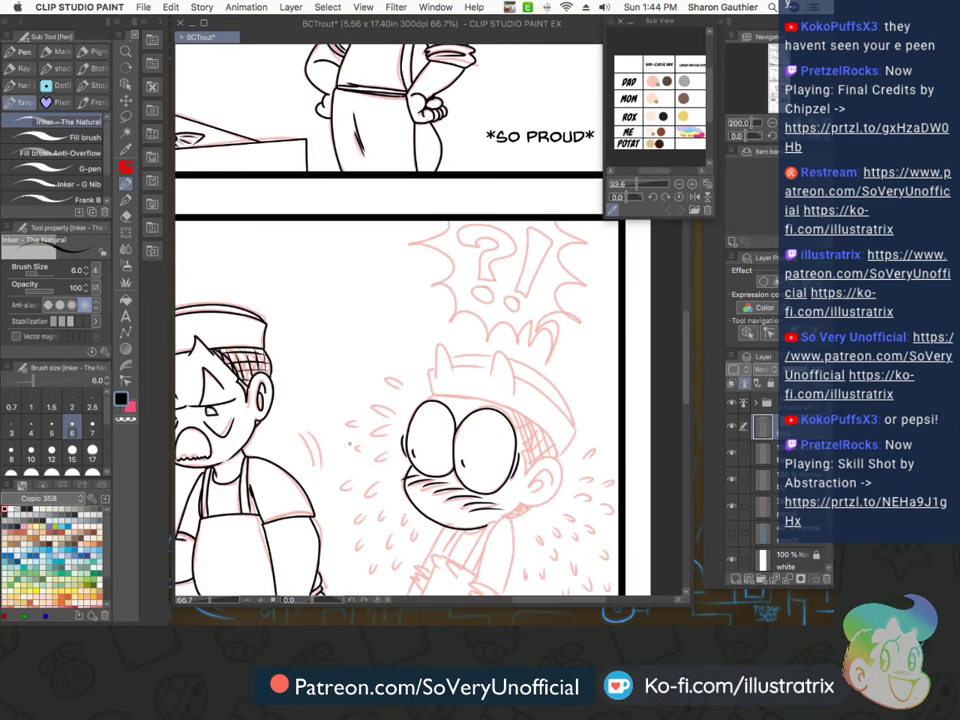
# Ink the two pointed hair tufts that stick up in front of the startled character's hat
pyautogui.scroll(4, 477, 530)
pyautogui.scroll(-5, 311, 453)
pyautogui.scroll(6, 496, 342)
pyautogui.moveTo(505, 353)
pyautogui.mouseDown()
pyautogui.moveTo(479, 247)
pyautogui.moveTo(433, 302)
pyautogui.mouseUp()
pyautogui.moveTo(276, 312)
pyautogui.mouseDown()
pyautogui.moveTo(275, 233)
pyautogui.moveTo(325, 282)
pyautogui.mouseUp()
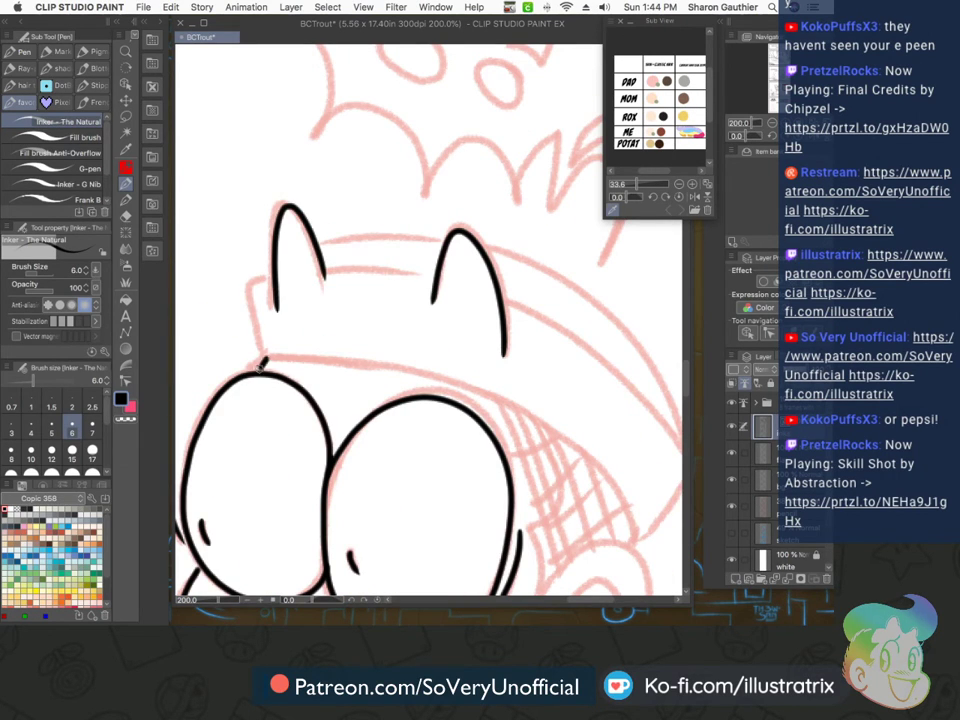
# Ink the startled character's hat brim and crown, and remove the hat lines crossing the two hair tufts
pyautogui.scroll(-1, 253, 365)
pyautogui.moveTo(258, 360)
pyautogui.mouseDown()
pyautogui.moveTo(415, 382)
pyautogui.moveTo(536, 469)
pyautogui.mouseUp()
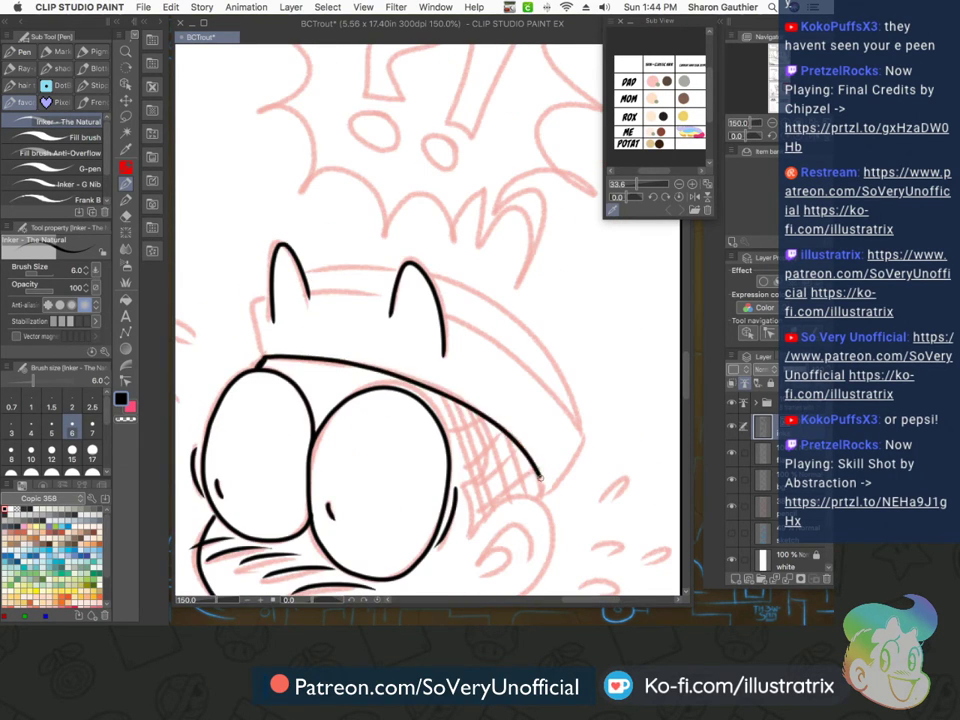
pyautogui.moveTo(262, 355)
pyautogui.mouseDown()
pyautogui.moveTo(310, 293)
pyautogui.moveTo(582, 432)
pyautogui.moveTo(547, 487)
pyautogui.mouseUp()
pyautogui.moveTo(276, 290)
pyautogui.mouseDown()
pyautogui.moveTo(368, 269)
pyautogui.moveTo(517, 322)
pyautogui.moveTo(577, 420)
pyautogui.mouseUp()
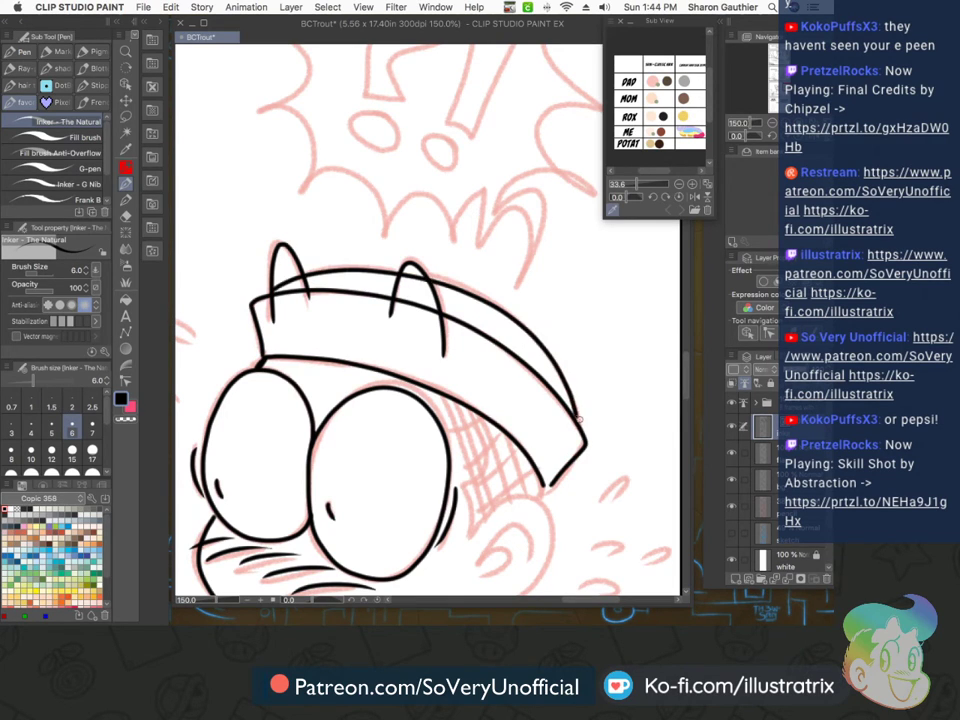
pyautogui.moveTo(409, 273); pyautogui.dragTo(413, 312)
pyautogui.moveTo(285, 280); pyautogui.dragTo(292, 324)
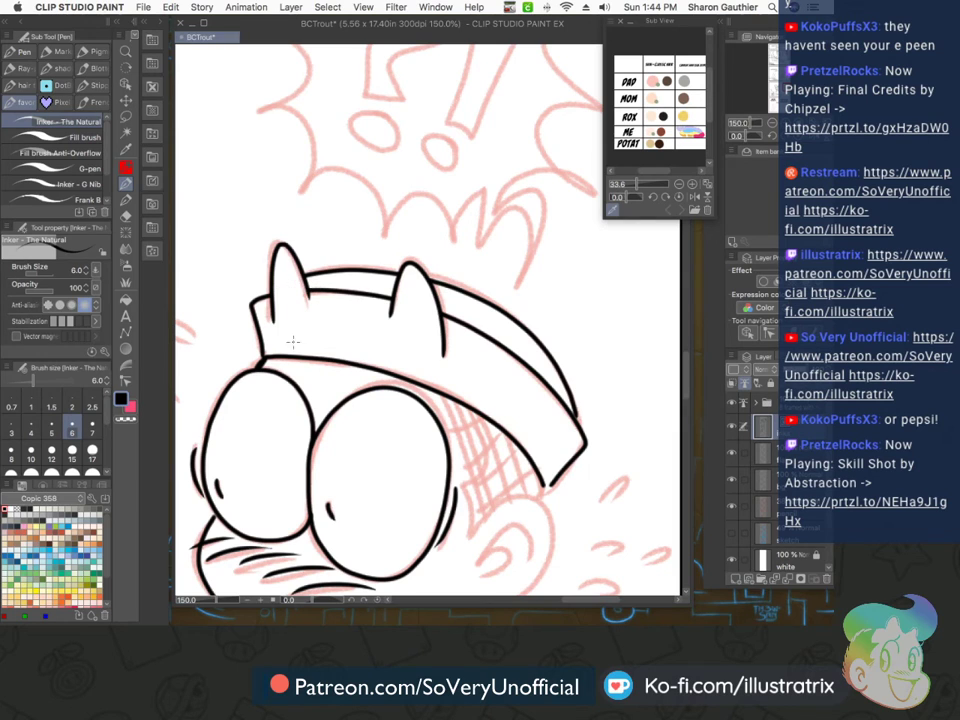
# Ink the startled character's ear with its inner curves and the jagged hairline running down to it from the hat
pyautogui.scroll(-3, 306, 426)
pyautogui.scroll(4, 337, 469)
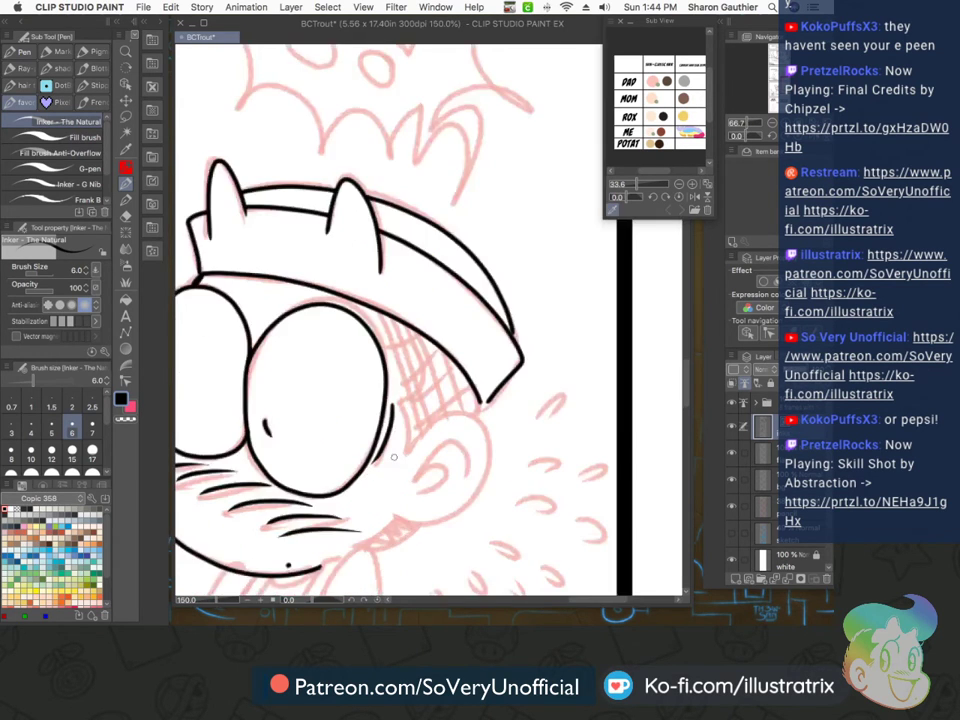
pyautogui.moveTo(414, 448)
pyautogui.mouseDown()
pyautogui.moveTo(474, 405)
pyautogui.moveTo(438, 555)
pyautogui.moveTo(390, 529)
pyautogui.mouseUp()
pyautogui.moveTo(480, 494)
pyautogui.mouseDown()
pyautogui.moveTo(415, 498)
pyautogui.moveTo(421, 510)
pyautogui.mouseUp()
pyautogui.moveTo(376, 273)
pyautogui.mouseDown()
pyautogui.moveTo(410, 330)
pyautogui.moveTo(395, 365)
pyautogui.mouseUp()
pyautogui.moveTo(397, 365)
pyautogui.mouseDown()
pyautogui.moveTo(404, 455)
pyautogui.moveTo(417, 441)
pyautogui.mouseUp()
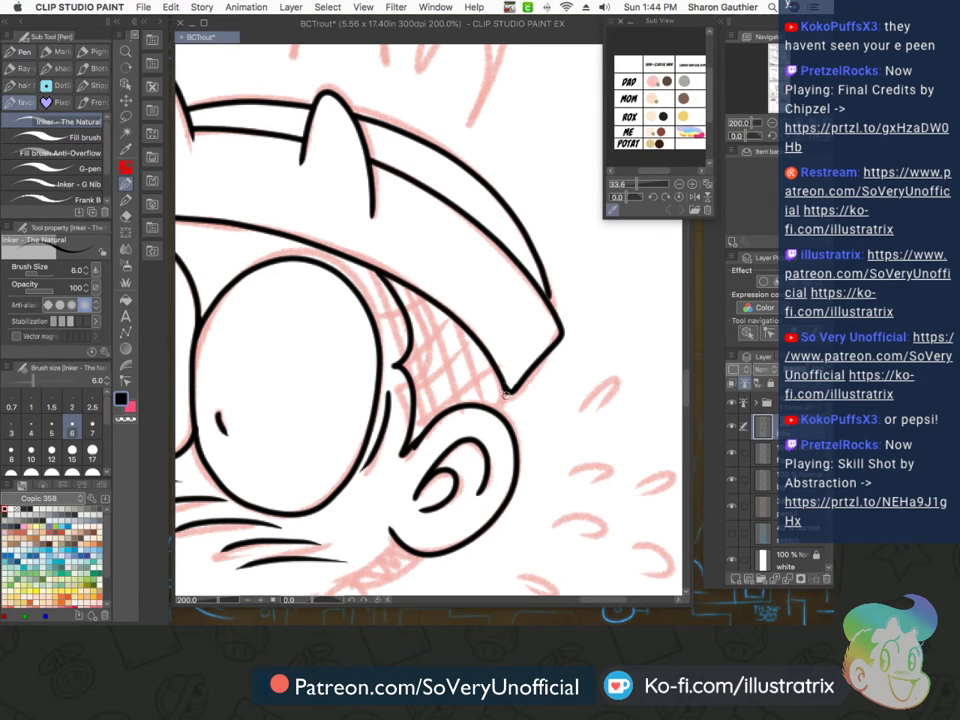
# Ink the small hair patch below the startled character's ear and crosshatch both it and the hair between hat and ear
pyautogui.scroll(-3, 505, 385)
pyautogui.scroll(2, 505, 385)
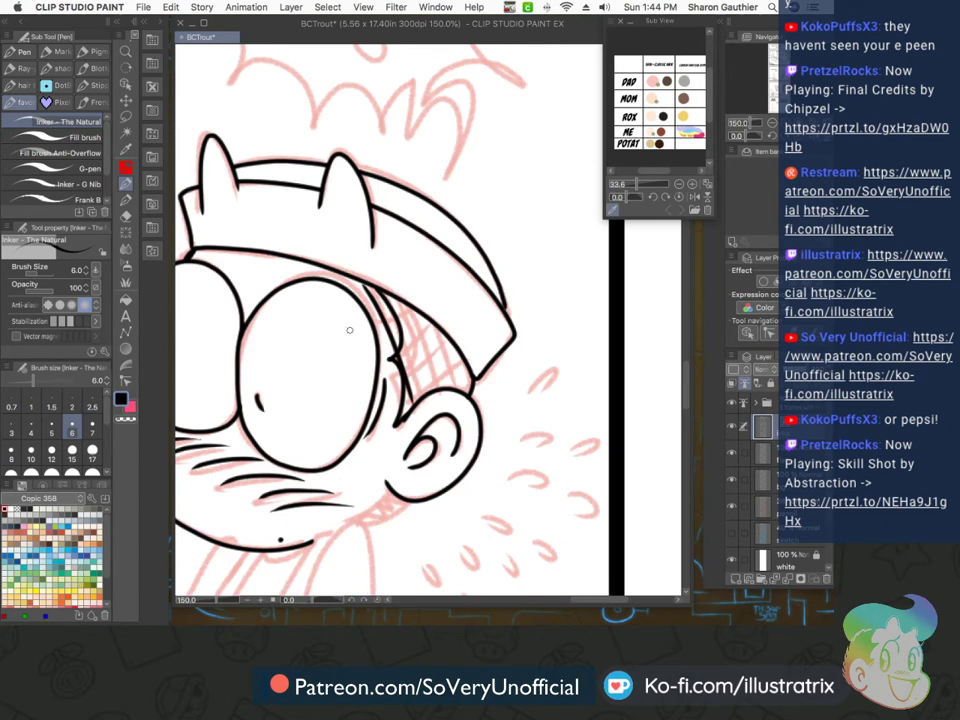
pyautogui.scroll(2, 300, 469)
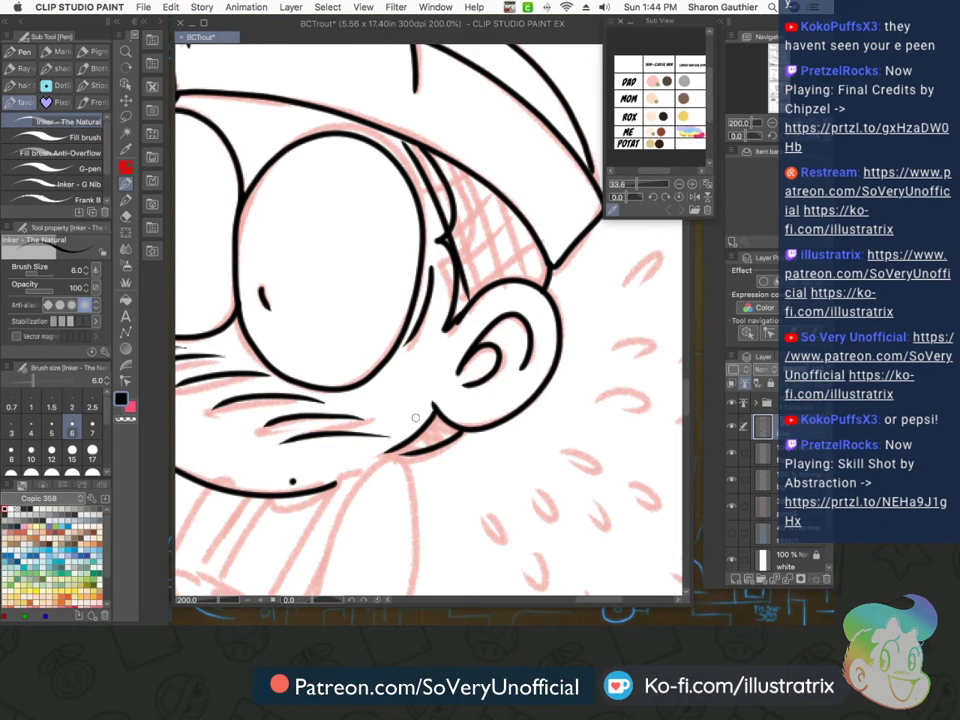
pyautogui.moveTo(426, 430)
pyautogui.mouseDown()
pyautogui.moveTo(440, 419)
pyautogui.moveTo(446, 426)
pyautogui.mouseUp()
pyautogui.moveTo(423, 148)
pyautogui.mouseDown()
pyautogui.moveTo(465, 262)
pyautogui.moveTo(495, 270)
pyautogui.mouseUp()
pyautogui.moveTo(460, 160)
pyautogui.mouseDown()
pyautogui.moveTo(520, 268)
pyautogui.moveTo(527, 236)
pyautogui.mouseUp()
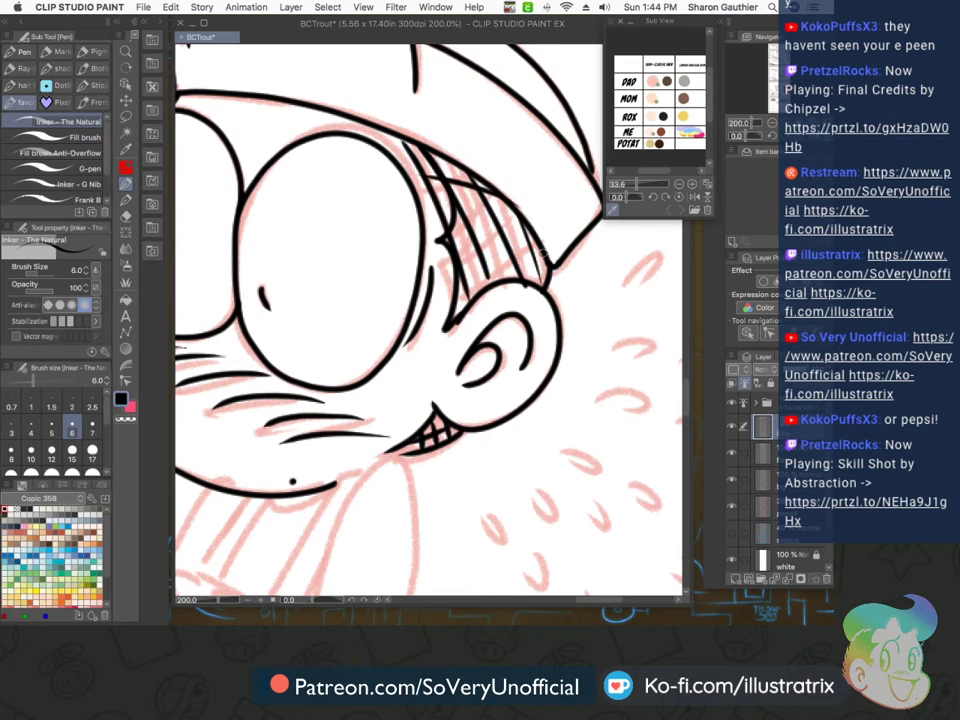
pyautogui.moveTo(425, 160); pyautogui.dragTo(505, 190)
pyautogui.moveTo(430, 180); pyautogui.dragTo(520, 215)
pyautogui.moveTo(435, 205); pyautogui.dragTo(535, 240)
pyautogui.moveTo(440, 230); pyautogui.dragTo(545, 265)
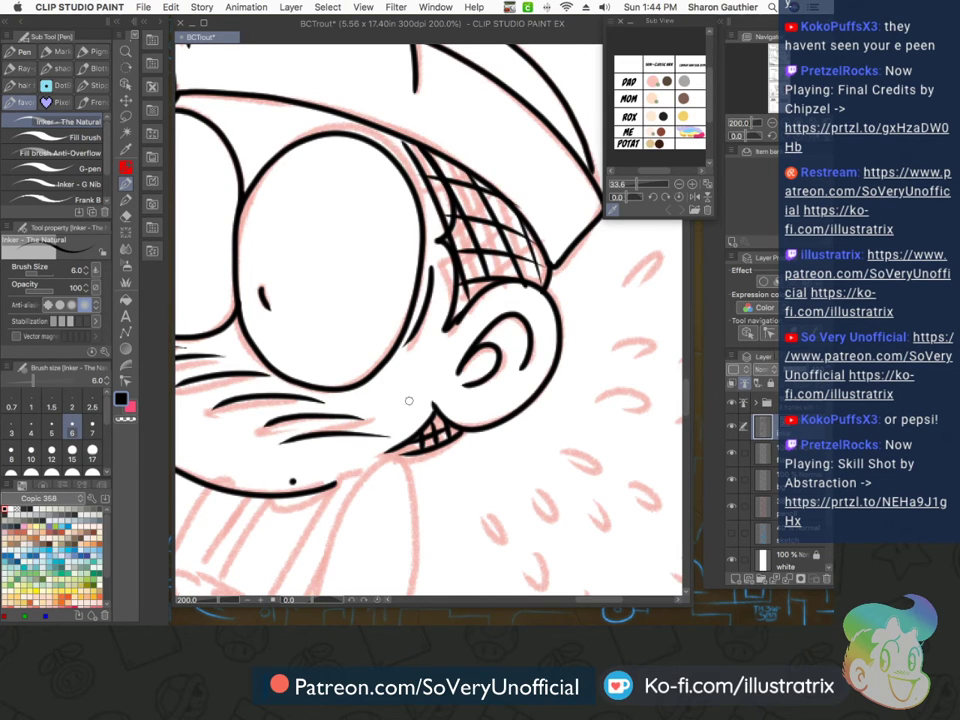
pyautogui.scroll(-4, 480, 446)
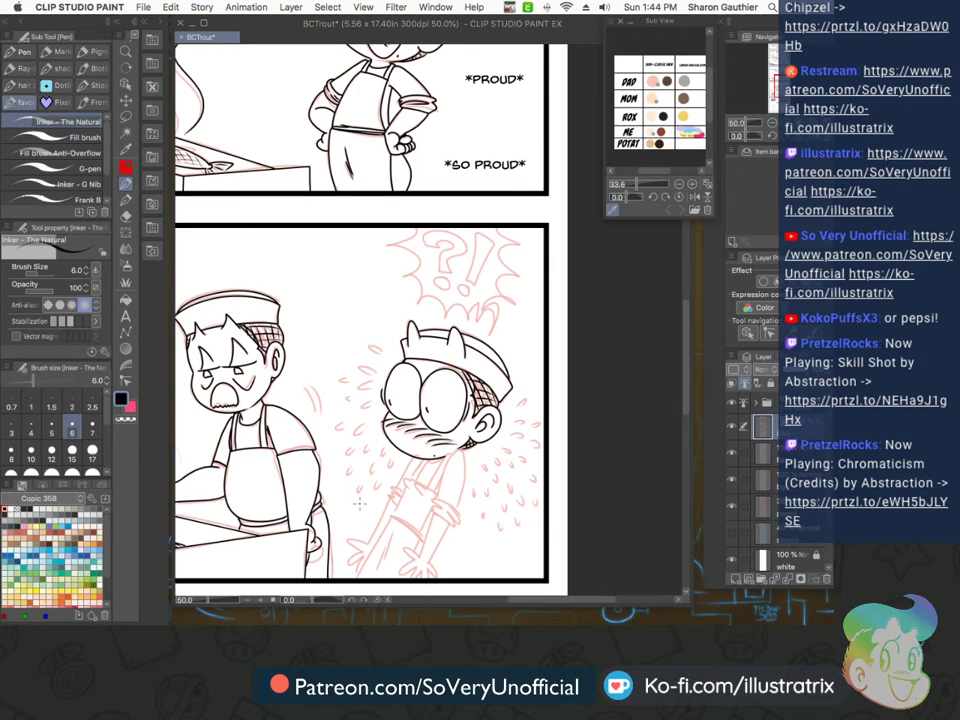
# Ink the upper sweat drops flying off in front of the startled character's hat and eyes
pyautogui.scroll(5, 370, 360)
pyautogui.moveTo(400, 285); pyautogui.dragTo(295, 265)
pyautogui.scroll(-3, 291, 390)
pyautogui.scroll(2, 291, 390)
pyautogui.moveTo(368, 375); pyautogui.dragTo(295, 350)
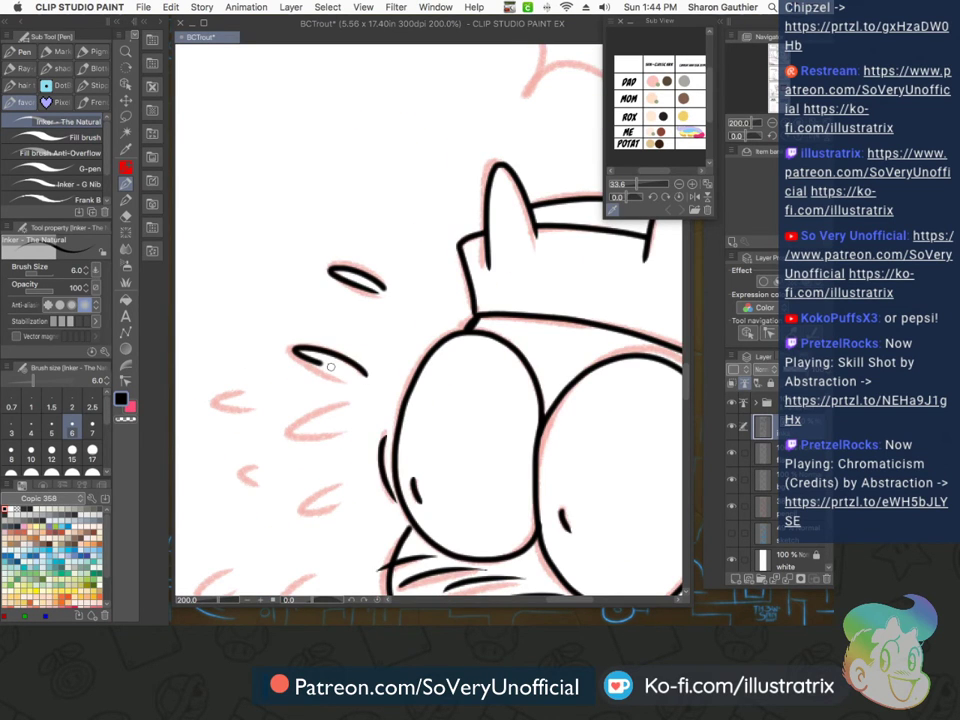
pyautogui.moveTo(350, 407); pyautogui.dragTo(288, 428)
pyautogui.moveTo(272, 394); pyautogui.dragTo(217, 402)
pyautogui.moveTo(283, 467); pyautogui.dragTo(224, 480)
pyautogui.moveTo(346, 492)
pyautogui.mouseDown()
pyautogui.moveTo(292, 504)
pyautogui.moveTo(257, 480)
pyautogui.mouseUp()
# Ink the pair of sweat drops level with the startled character's mouth and the curved motion lines above the cook's shoulder
pyautogui.scroll(-2, 318, 400)
pyautogui.scroll(1, 252, 497)
pyautogui.moveTo(354, 467)
pyautogui.mouseDown()
pyautogui.moveTo(330, 474)
pyautogui.moveTo(363, 470)
pyautogui.mouseUp()
pyautogui.scroll(-2, 303, 453)
pyautogui.scroll(2, 242, 420)
pyautogui.moveTo(240, 410)
pyautogui.mouseDown()
pyautogui.moveTo(276, 486)
pyautogui.moveTo(291, 477)
pyautogui.mouseUp()
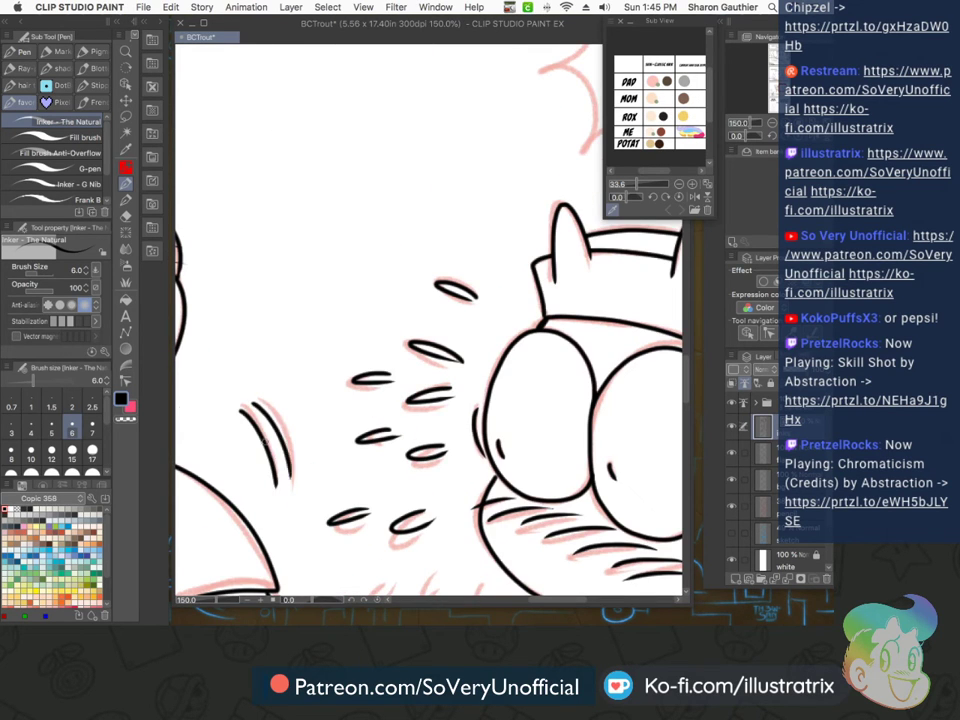
# Ink the lower cluster of sweat drops falling in front of the startled character's chin
pyautogui.scroll(-2, 273, 455)
pyautogui.scroll(2, 355, 489)
pyautogui.moveTo(386, 487); pyautogui.dragTo(363, 519)
pyautogui.moveTo(427, 497); pyautogui.dragTo(414, 528)
pyautogui.moveTo(322, 488); pyautogui.dragTo(307, 515)
pyautogui.scroll(-2, 310, 505)
pyautogui.scroll(2, 320, 500)
pyautogui.moveTo(386, 483); pyautogui.dragTo(372, 511)
pyautogui.moveTo(440, 470); pyautogui.dragTo(426, 495)
pyautogui.scroll(-2, 371, 463)
pyautogui.scroll(1, 371, 463)
pyautogui.moveTo(358, 471); pyautogui.dragTo(345, 492)
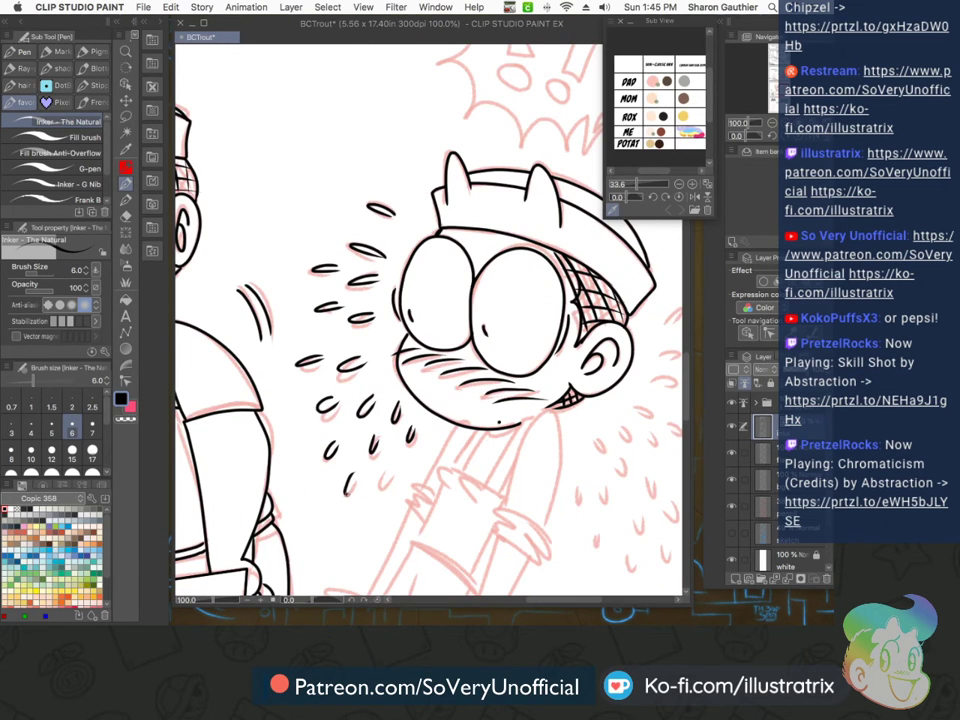
pyautogui.scroll(-2, 330, 490)
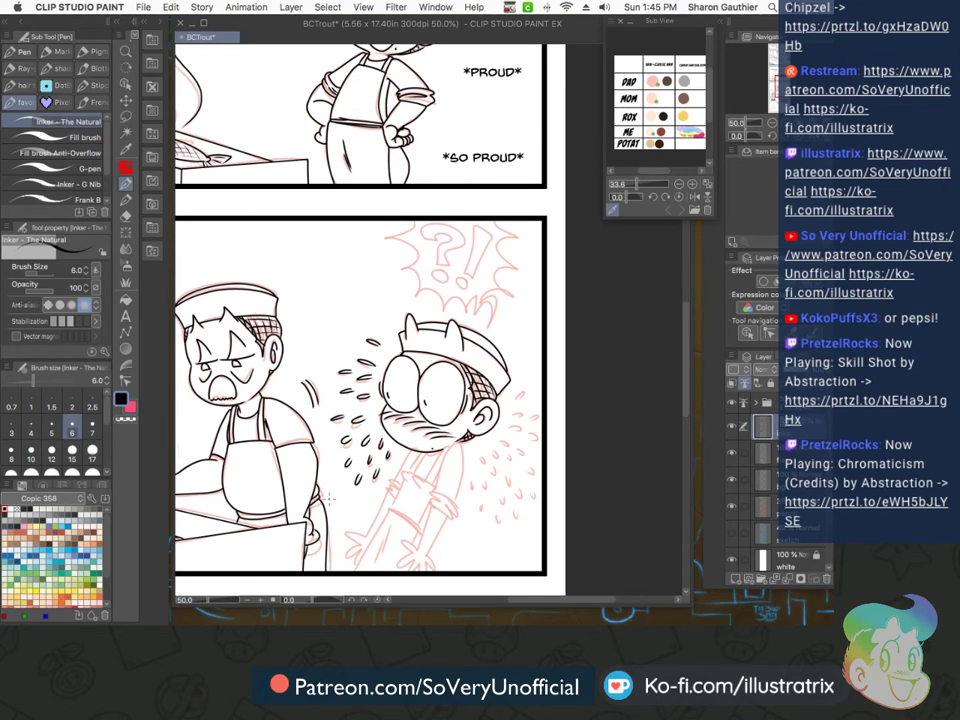
# Ink the sweat drops fanning out behind the startled character's ear, from the hat brim down to the jaw
pyautogui.scroll(3, 491, 452)
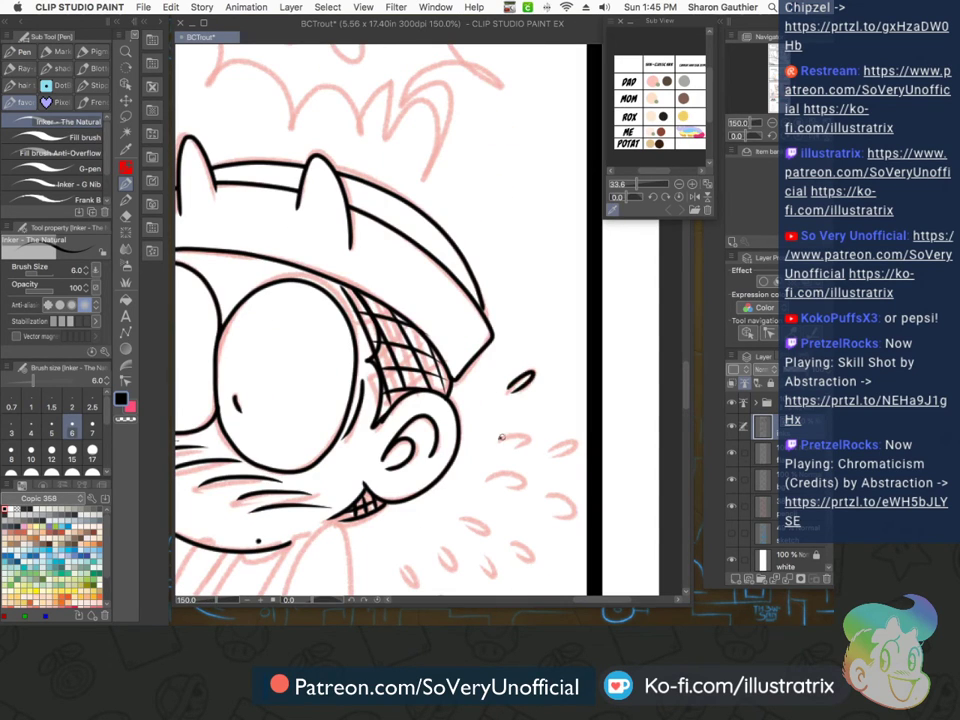
pyautogui.moveTo(565, 450); pyautogui.dragTo(546, 443)
pyautogui.moveTo(492, 462); pyautogui.dragTo(570, 510)
pyautogui.moveTo(460, 509); pyautogui.dragTo(491, 526)
pyautogui.moveTo(460, 511); pyautogui.dragTo(489, 530)
pyautogui.moveTo(521, 536); pyautogui.dragTo(534, 557)
pyautogui.scroll(-3, 438, 440)
pyautogui.scroll(4, 440, 472)
pyautogui.moveTo(441, 460)
pyautogui.mouseDown()
pyautogui.moveTo(451, 474)
pyautogui.moveTo(438, 460)
pyautogui.mouseUp()
pyautogui.moveTo(496, 470); pyautogui.dragTo(488, 474)
pyautogui.moveTo(393, 486); pyautogui.dragTo(396, 490)
pyautogui.scroll(-4, 385, 473)
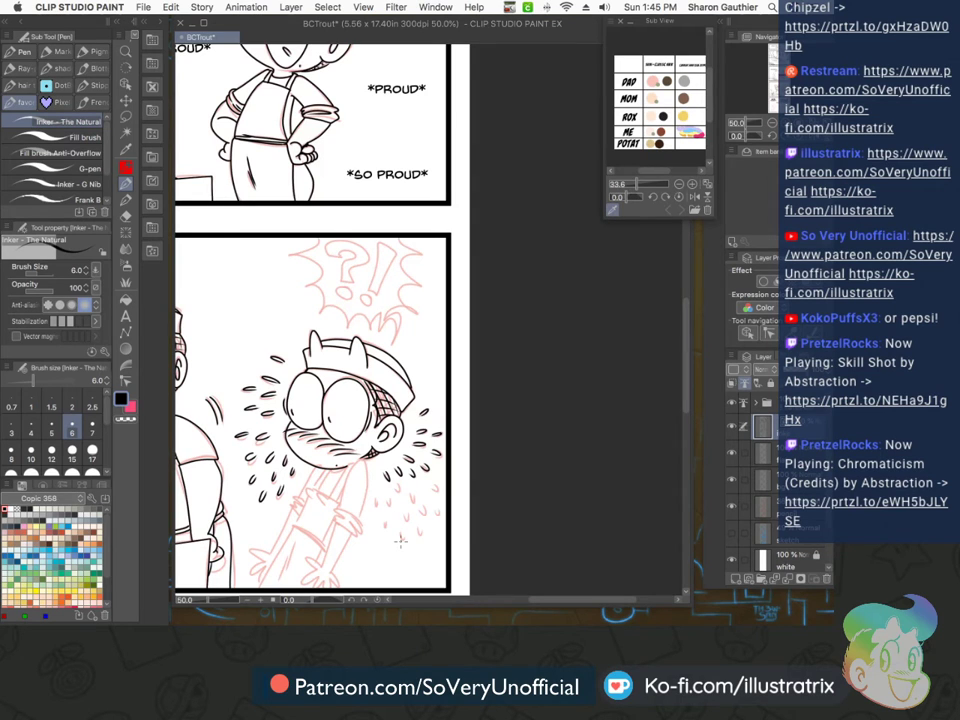
# Ink the remaining sweat drops falling behind the startled character's back, below the ear
pyautogui.scroll(4, 550, 481)
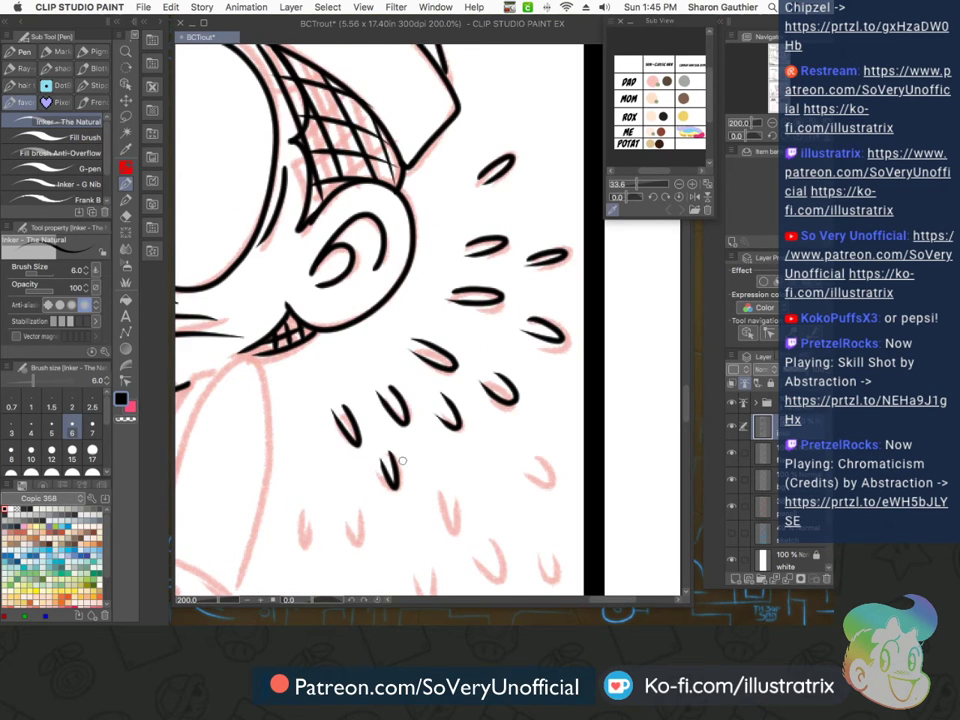
pyautogui.scroll(-3, 550, 481)
pyautogui.scroll(3, 364, 446)
pyautogui.moveTo(368, 438); pyautogui.dragTo(364, 480)
pyautogui.moveTo(418, 442); pyautogui.dragTo(412, 478)
pyautogui.moveTo(497, 504); pyautogui.dragTo(478, 508)
pyautogui.moveTo(564, 473); pyautogui.dragTo(542, 479)
pyautogui.moveTo(620, 475)
pyautogui.mouseDown()
pyautogui.moveTo(601, 478)
pyautogui.moveTo(617, 511)
pyautogui.mouseUp()
pyautogui.scroll(-3, 584, 438)
pyautogui.scroll(2, 445, 437)
pyautogui.scroll(-2, 585, 495)
pyautogui.scroll(3, 594, 490)
pyautogui.moveTo(577, 450); pyautogui.dragTo(583, 494)
pyautogui.moveTo(641, 423); pyautogui.dragTo(651, 469)
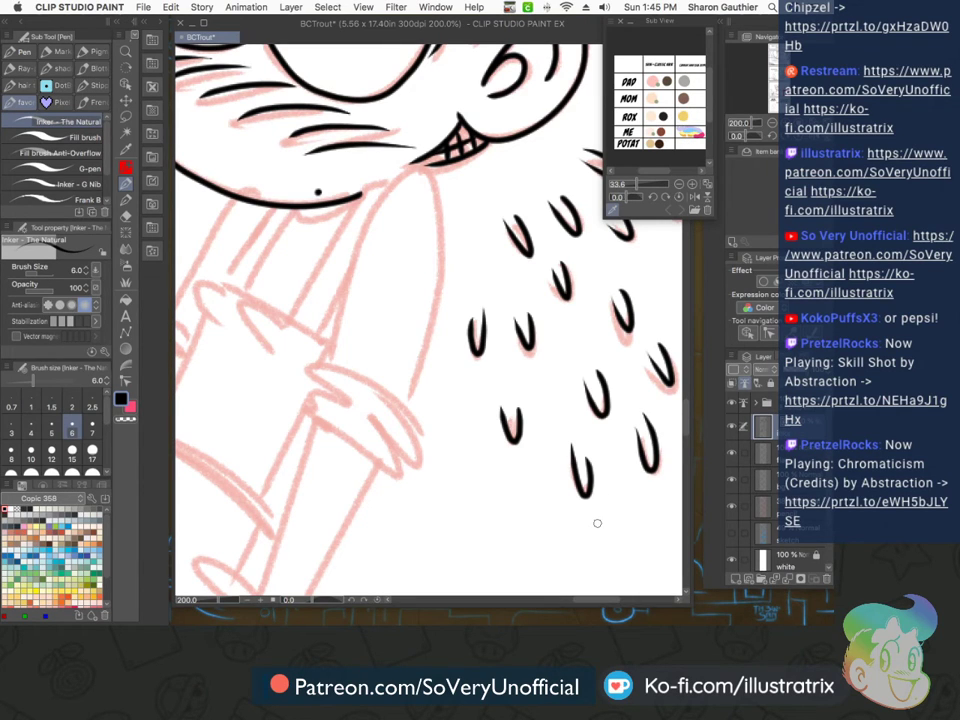
pyautogui.scroll(-3, 597, 523)
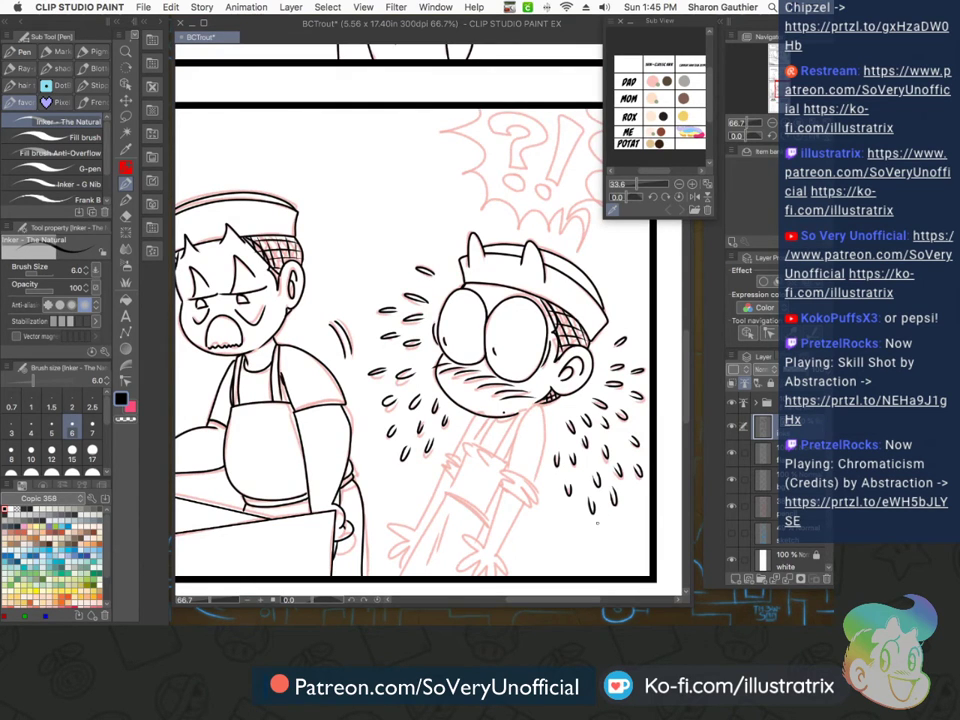
# Ink the startled character's near upper arm and the rolled sleeve cuff with its folds
pyautogui.scroll(3, 527, 531)
pyautogui.moveTo(457, 355)
pyautogui.mouseDown()
pyautogui.moveTo(560, 167)
pyautogui.moveTo(544, 392)
pyautogui.moveTo(452, 379)
pyautogui.moveTo(511, 460)
pyautogui.moveTo(514, 391)
pyautogui.mouseUp()
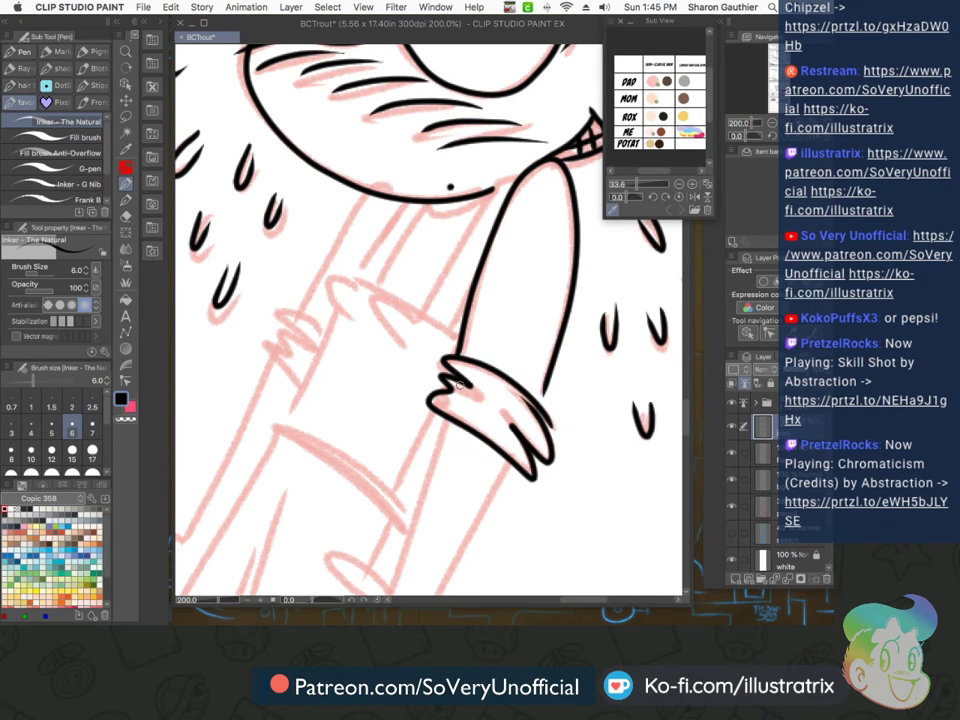
pyautogui.moveTo(454, 390); pyautogui.dragTo(508, 426)
pyautogui.scroll(-3, 452, 365)
pyautogui.scroll(3, 420, 450)
# Ink the near forearm down to the splayed hand at the panel border, and touch up the sleeve cuff
pyautogui.moveTo(503, 241)
pyautogui.mouseDown()
pyautogui.moveTo(457, 389)
pyautogui.moveTo(400, 440)
pyautogui.moveTo(385, 378)
pyautogui.moveTo(460, 505)
pyautogui.mouseUp()
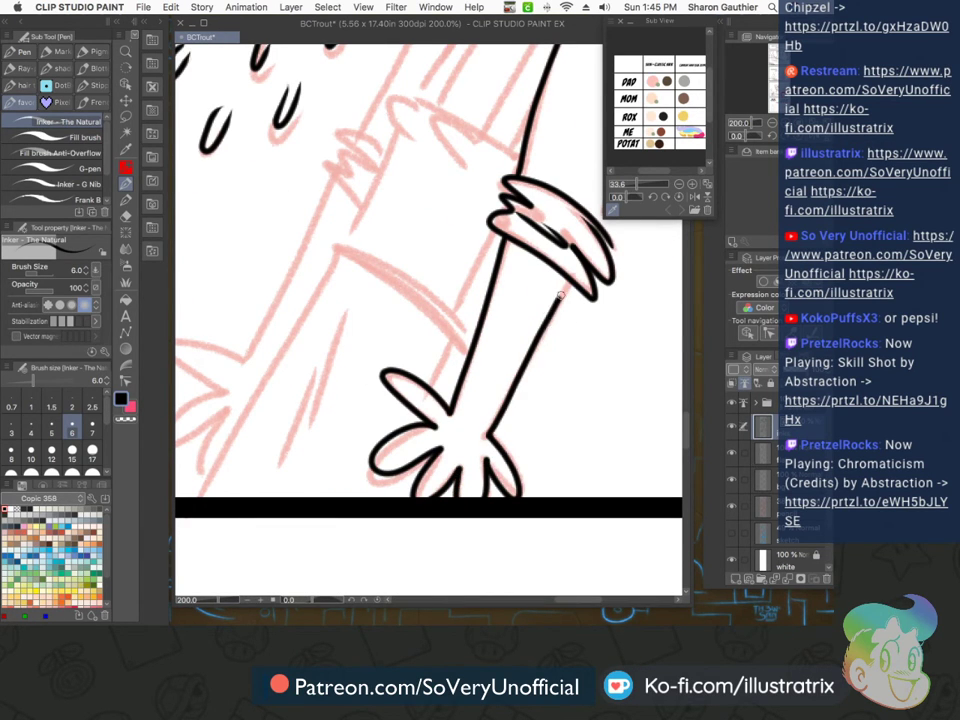
pyautogui.scroll(-3, 420, 218)
pyautogui.scroll(5, 553, 294)
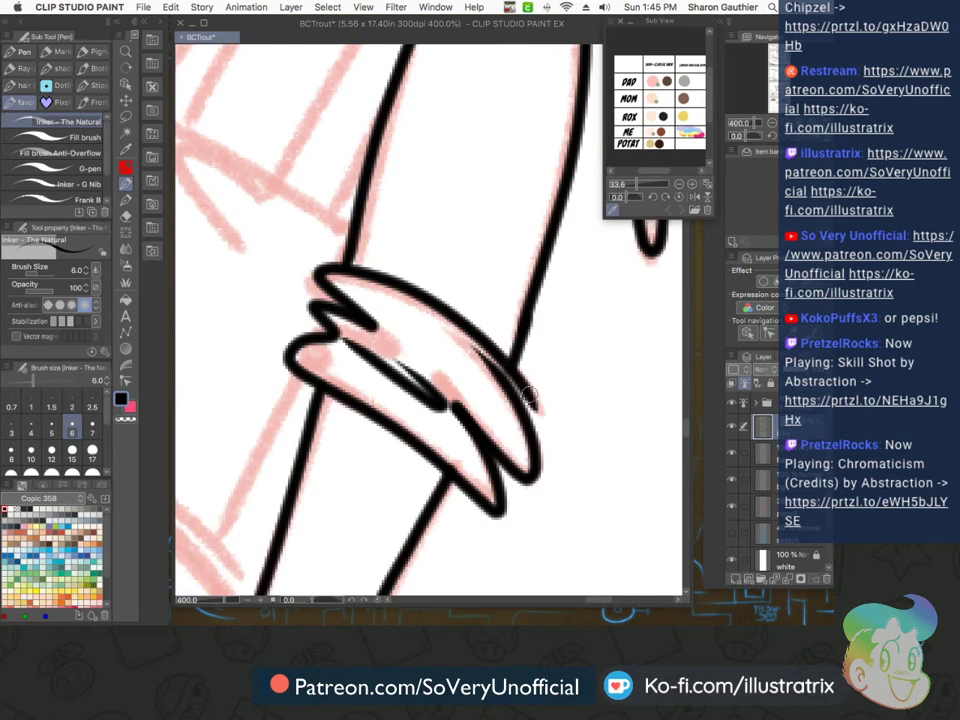
pyautogui.scroll(-3, 512, 514)
pyautogui.scroll(-2, 512, 514)
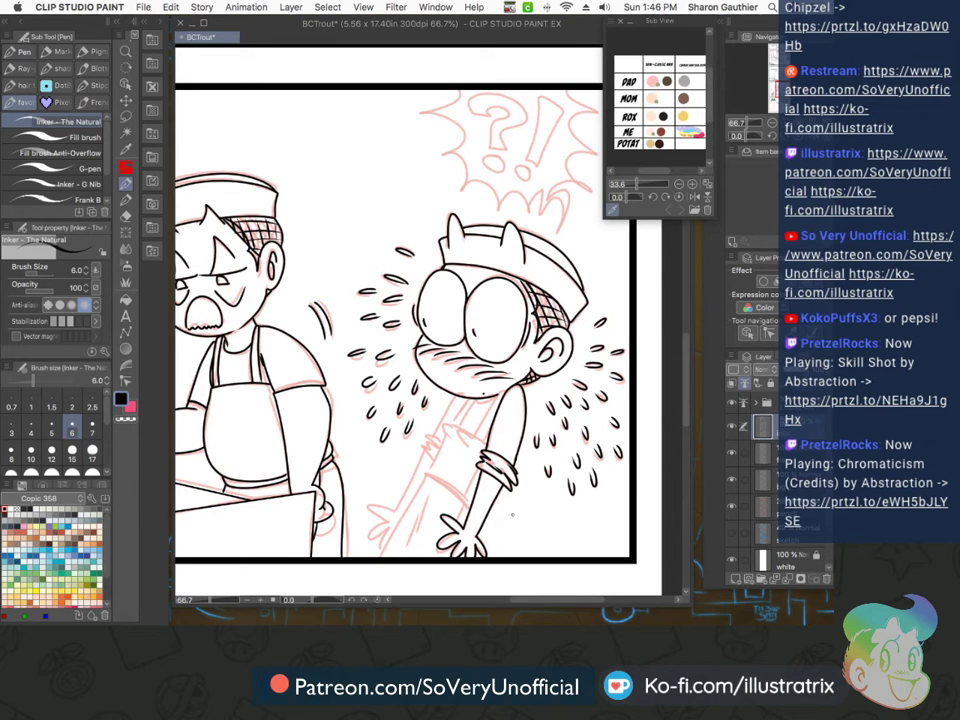
# Ink the top edge and folds of the startled character's apron bib, its shoulder straps and the shirt collar
pyautogui.scroll(3, 467, 440)
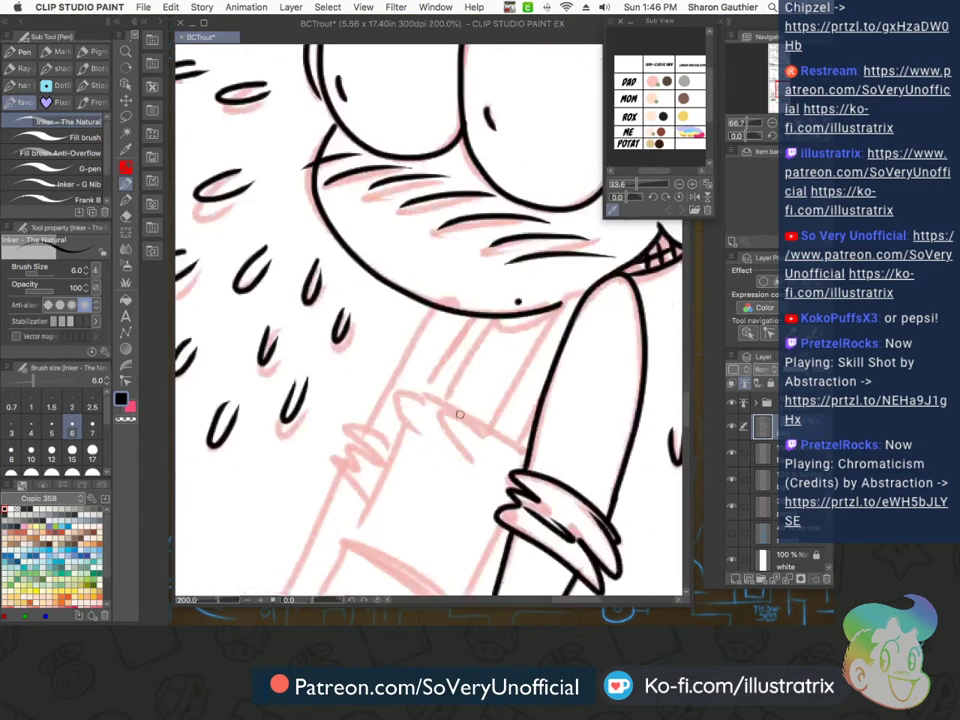
pyautogui.moveTo(527, 454); pyautogui.dragTo(430, 400)
pyautogui.moveTo(487, 437)
pyautogui.mouseDown()
pyautogui.moveTo(425, 396)
pyautogui.moveTo(478, 430)
pyautogui.moveTo(438, 432)
pyautogui.mouseUp()
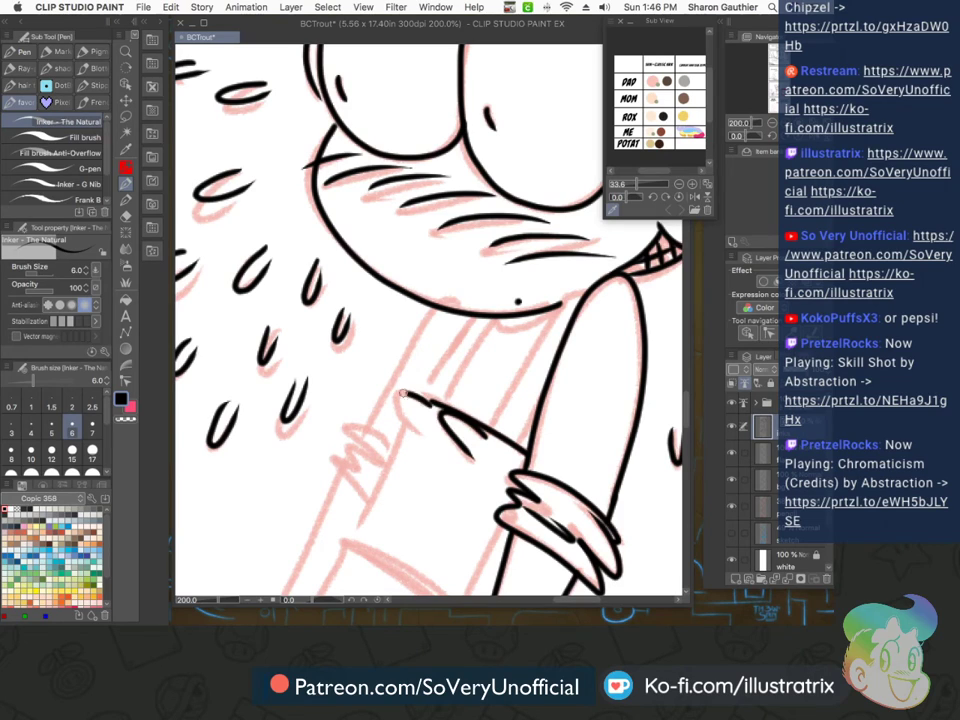
pyautogui.moveTo(584, 291); pyautogui.dragTo(493, 428)
pyautogui.moveTo(549, 388); pyautogui.dragTo(518, 445)
pyautogui.moveTo(498, 320); pyautogui.dragTo(537, 330)
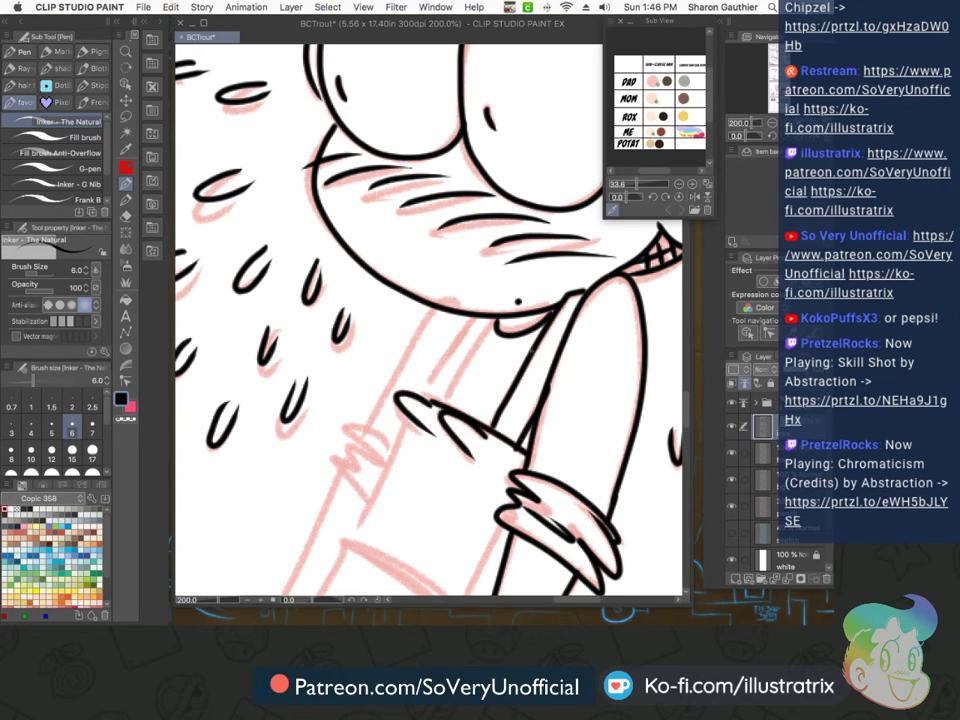
pyautogui.moveTo(494, 320)
pyautogui.mouseDown()
pyautogui.moveTo(445, 400)
pyautogui.moveTo(432, 404)
pyautogui.mouseUp()
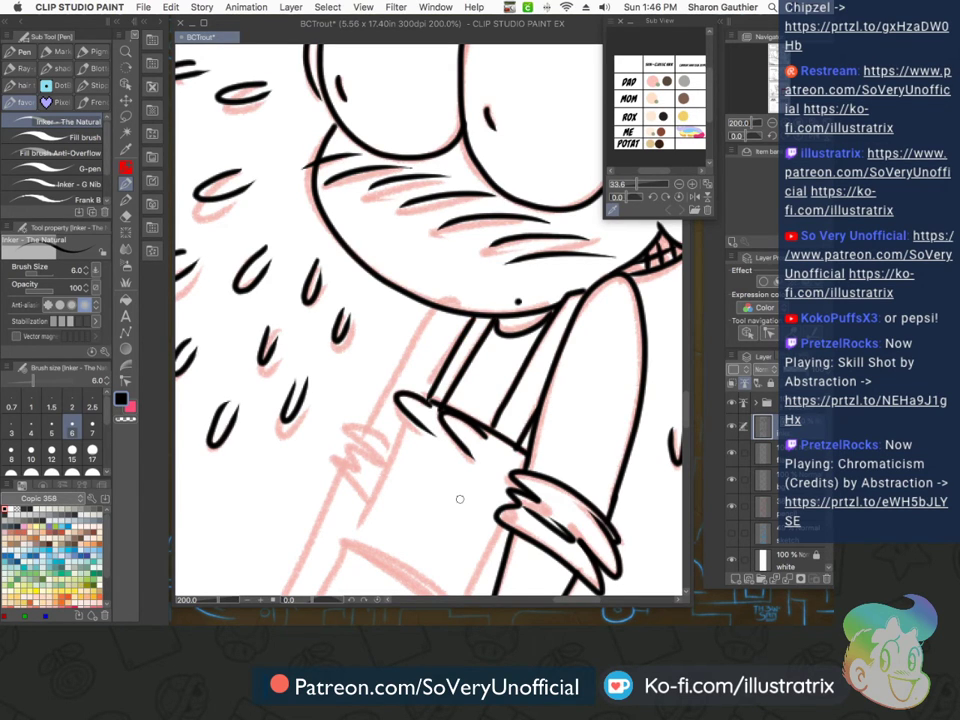
# Ink the apron's double waistband and the two sides of the bib above it
pyautogui.press('super+minus')
pyautogui.press('super+minus')
pyautogui.press('super+minus')
pyautogui.press('super+minus')
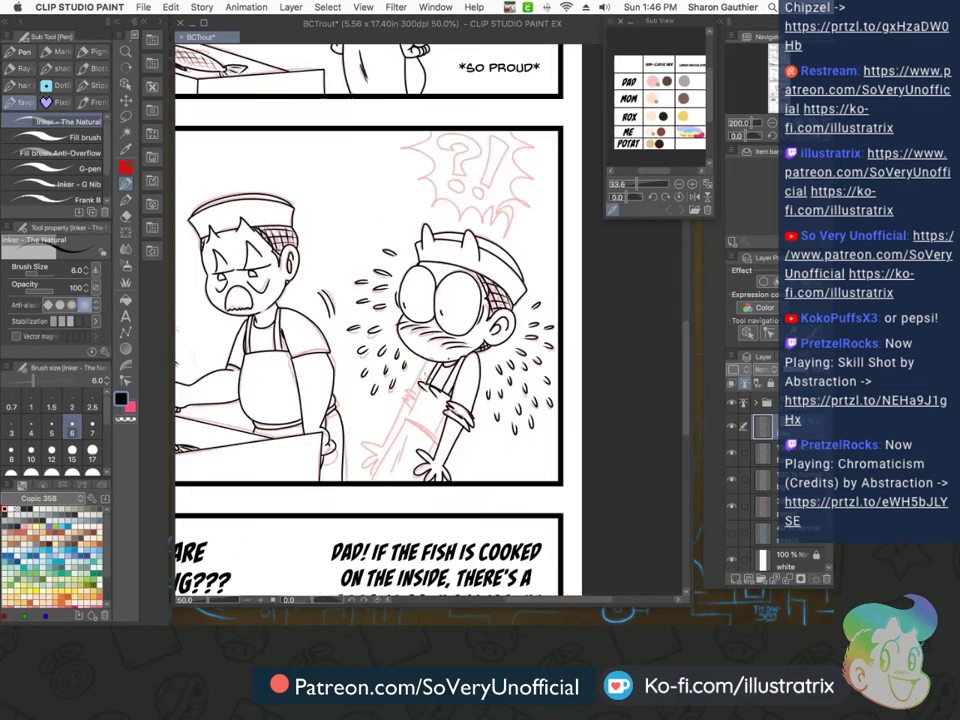
pyautogui.hotkey('ctrl', '+')
pyautogui.hotkey('ctrl', '+')
pyautogui.hotkey('ctrl', '+')
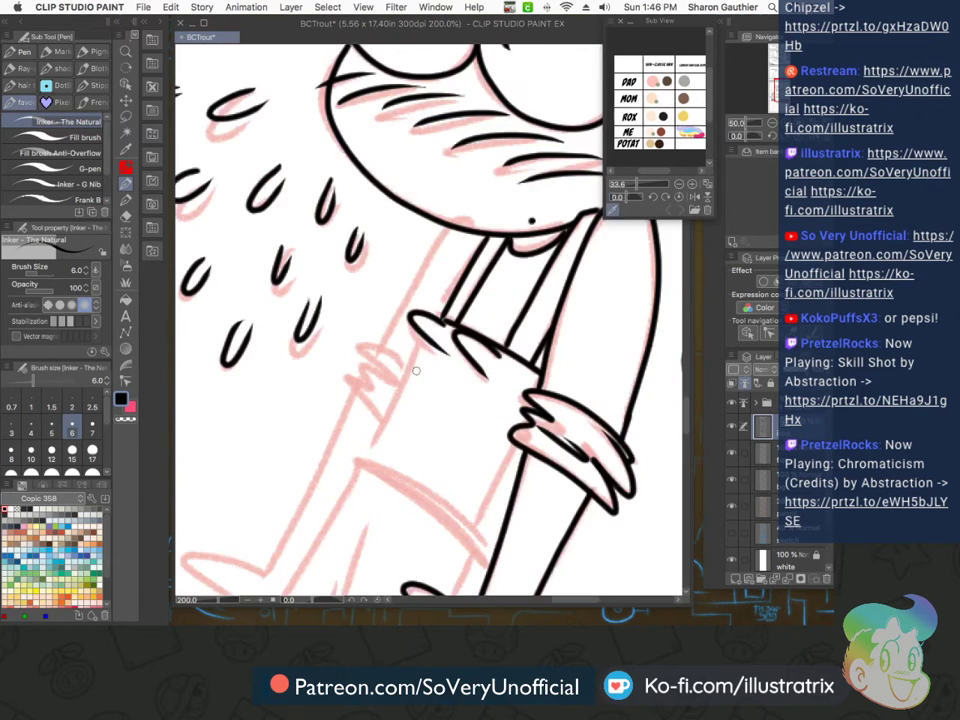
pyautogui.moveTo(347, 460); pyautogui.dragTo(493, 558)
pyautogui.moveTo(521, 450); pyautogui.dragTo(480, 529)
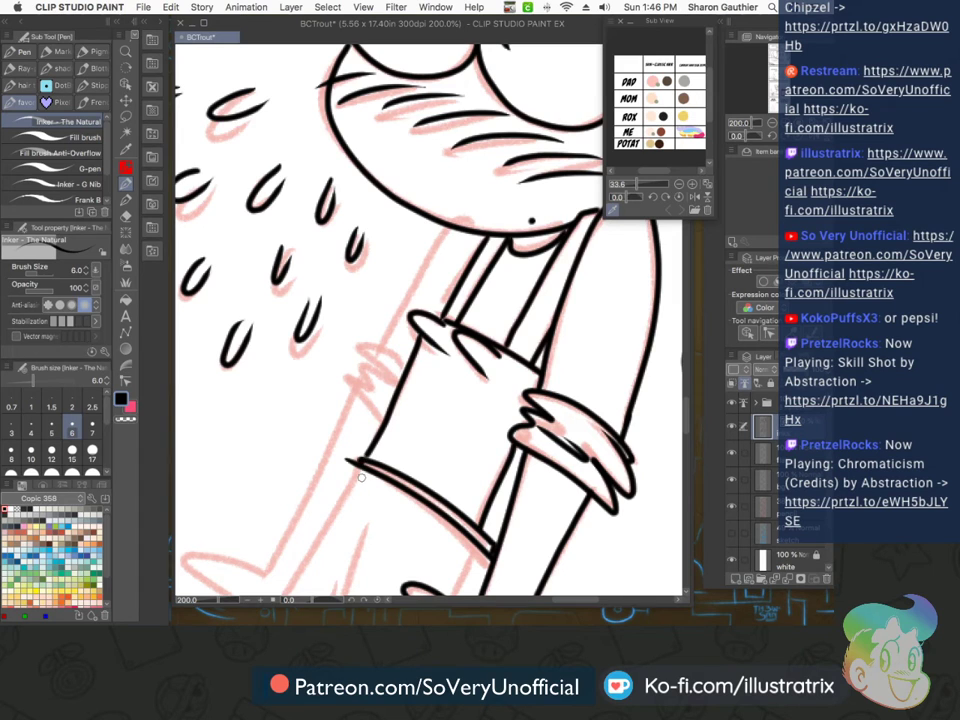
pyautogui.hotkey('ctrl', '-')
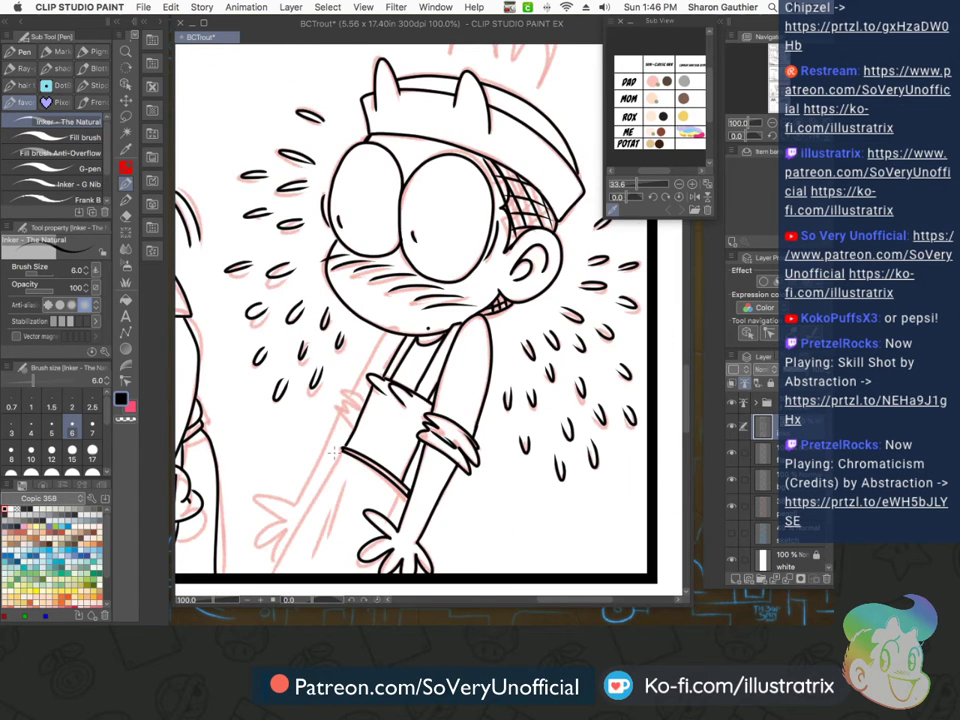
# Ink the startled character's far upper arm and its rolled sleeve cuff beside the apron bib
pyautogui.hotkey('ctrl', '+')
pyautogui.hotkey('ctrl', '+')
pyautogui.hotkey('ctrl', '-')
pyautogui.hotkey('ctrl', '-')
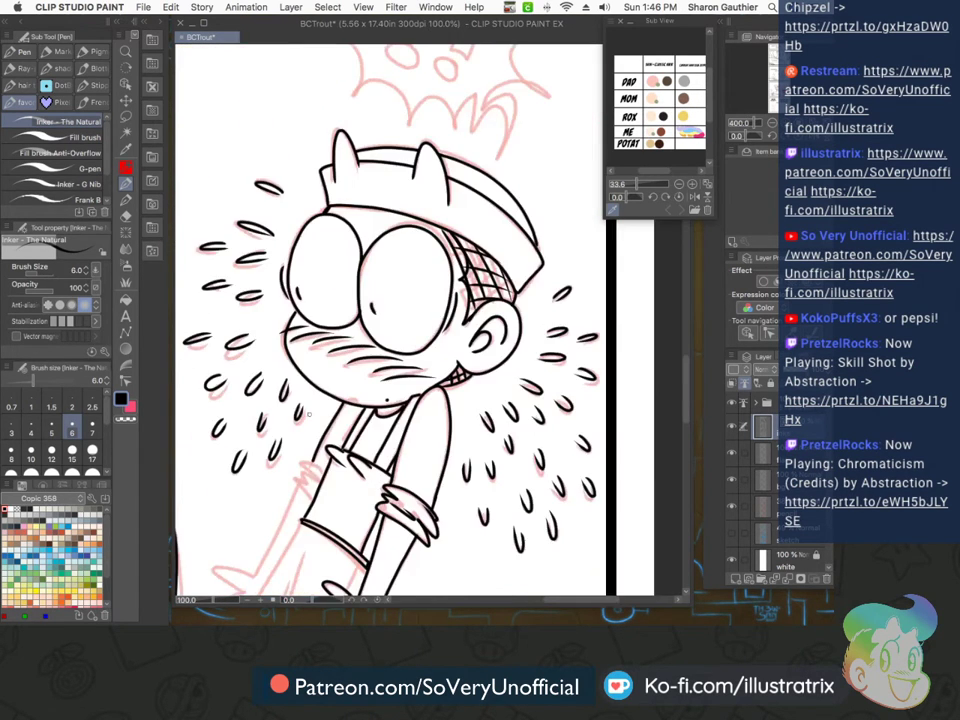
pyautogui.hotkey('ctrl', '+')
pyautogui.hotkey('ctrl', '+')
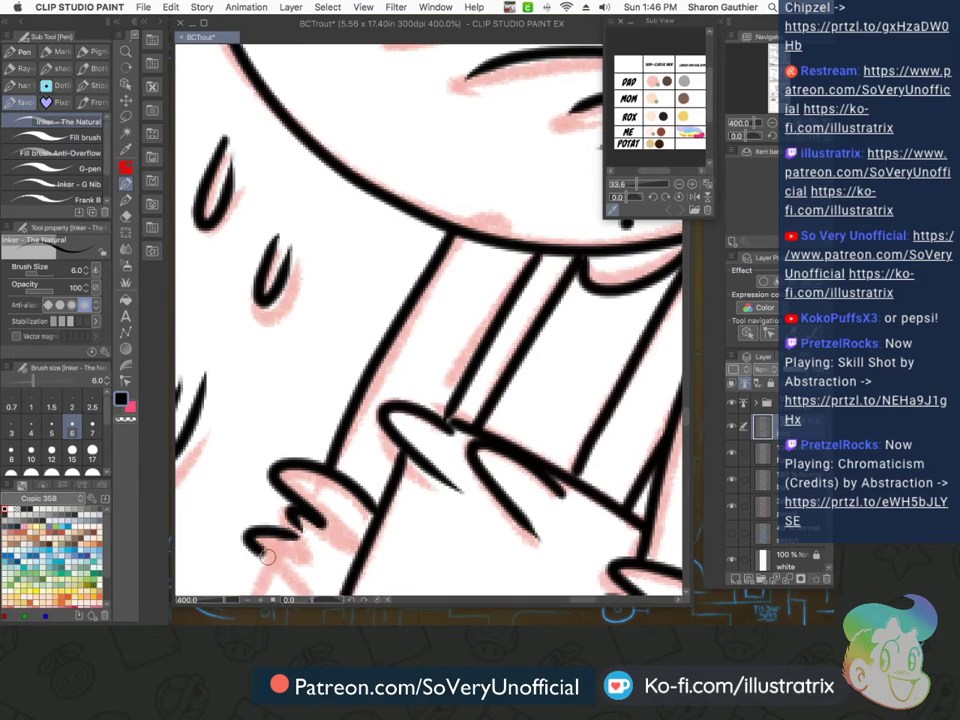
pyautogui.hotkey('ctrl', '-')
pyautogui.hotkey('ctrl', '-')
pyautogui.hotkey('ctrl', '+')
pyautogui.hotkey('ctrl', '+')
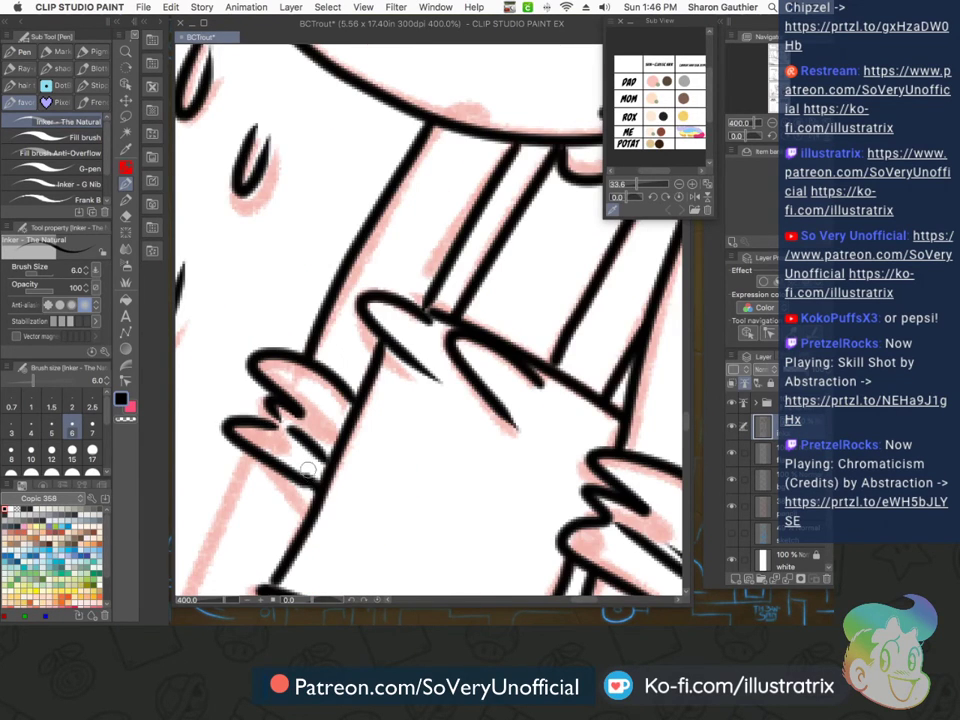
pyautogui.hotkey('ctrl', '-')
pyautogui.hotkey('ctrl', '-')
pyautogui.hotkey('ctrl', '+')
pyautogui.hotkey('ctrl', '+')
pyautogui.hotkey('ctrl', '-')
pyautogui.hotkey('ctrl', '-')
pyautogui.hotkey('ctrl', '-')
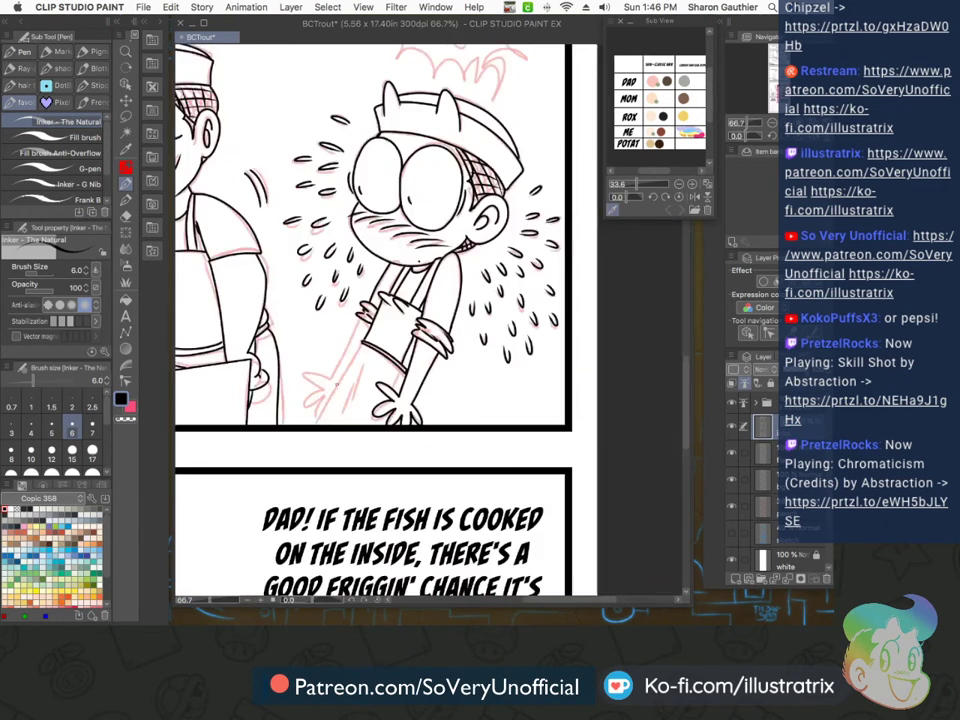
# Ink the sides of the startled character's lower body below the waistband, with the fold lines between them
pyautogui.hotkey('ctrl', '+')
pyautogui.hotkey('ctrl', '+')
pyautogui.moveTo(430, 190); pyautogui.dragTo(290, 442)
pyautogui.moveTo(542, 277); pyautogui.dragTo(460, 440)
pyautogui.moveTo(477, 388); pyautogui.dragTo(490, 396)
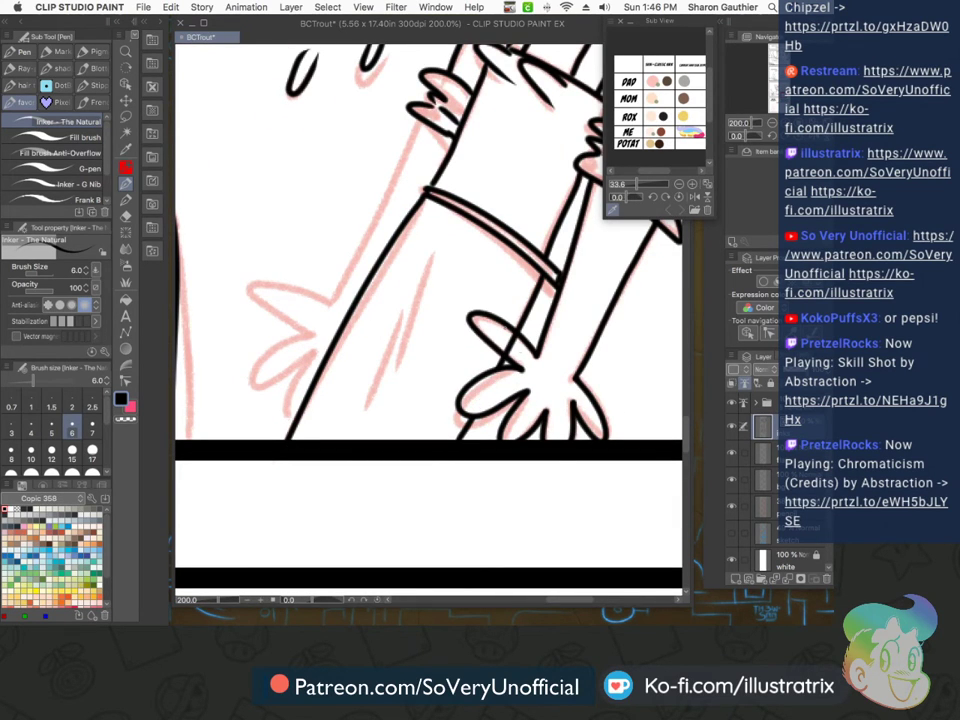
pyautogui.moveTo(427, 262); pyautogui.dragTo(391, 396)
pyautogui.moveTo(401, 315); pyautogui.dragTo(379, 398)
# Ink the far forearm and splayed hand, redoing the first forearm line
pyautogui.moveTo(422, 122); pyautogui.dragTo(326, 297)
pyautogui.press('super+z')
pyautogui.moveTo(424, 122)
pyautogui.mouseDown()
pyautogui.moveTo(327, 308)
pyautogui.moveTo(263, 281)
pyautogui.moveTo(305, 331)
pyautogui.moveTo(252, 362)
pyautogui.moveTo(307, 362)
pyautogui.moveTo(290, 425)
pyautogui.mouseUp()
pyautogui.scroll(-2, 306, 463)
pyautogui.scroll(-3, 410, 475)
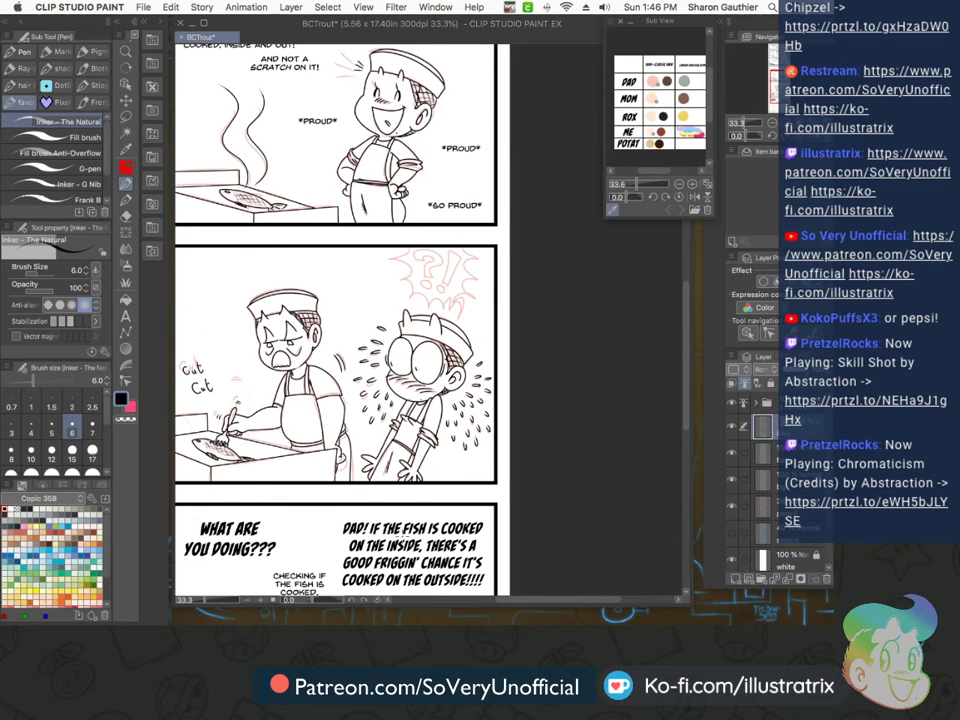
# Ink the outlined question mark and exclamation mark with their dots above the startled character's hat
pyautogui.scroll(7, 421, 262)
pyautogui.moveTo(433, 314)
pyautogui.mouseDown()
pyautogui.moveTo(326, 292)
pyautogui.moveTo(358, 190)
pyautogui.moveTo(643, 277)
pyautogui.moveTo(596, 379)
pyautogui.moveTo(521, 460)
pyautogui.moveTo(533, 527)
pyautogui.moveTo(431, 519)
pyautogui.moveTo(446, 426)
pyautogui.moveTo(517, 330)
pyautogui.moveTo(511, 265)
pyautogui.moveTo(433, 317)
pyautogui.mouseUp()
pyautogui.scroll(-3, 333, 266)
pyautogui.scroll(3, 382, 377)
pyautogui.moveTo(435, 391)
pyautogui.mouseDown()
pyautogui.moveTo(344, 427)
pyautogui.moveTo(437, 391)
pyautogui.mouseUp()
pyautogui.scroll(-3, 400, 400)
pyautogui.scroll(2, 360, 400)
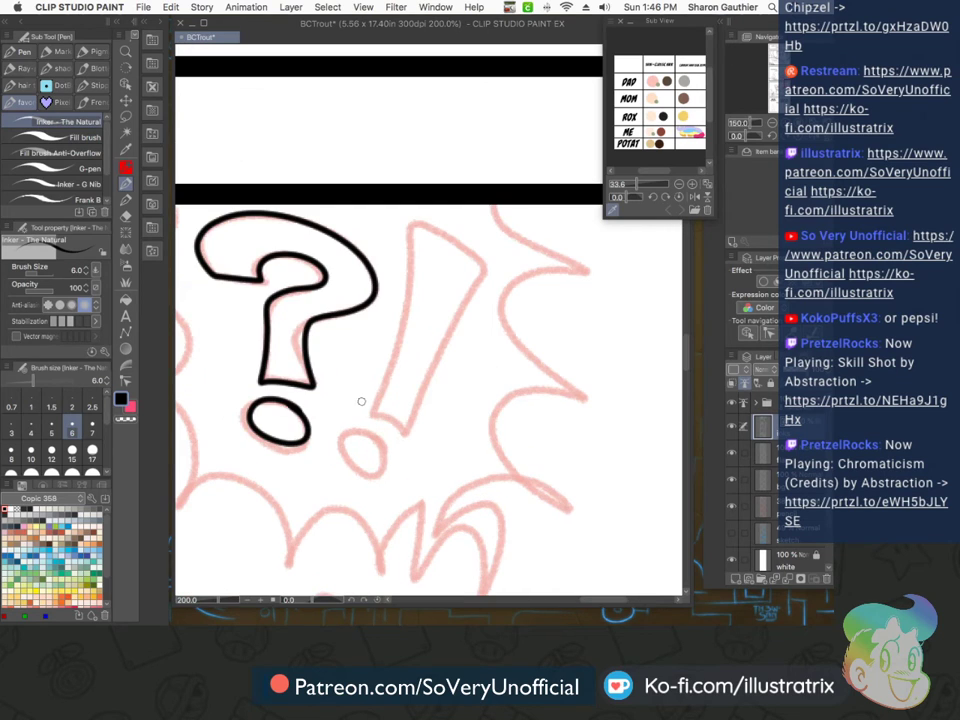
pyautogui.moveTo(391, 423)
pyautogui.mouseDown()
pyautogui.moveTo(372, 410)
pyautogui.moveTo(443, 221)
pyautogui.moveTo(405, 430)
pyautogui.moveTo(372, 432)
pyautogui.moveTo(390, 445)
pyautogui.mouseUp()
pyautogui.scroll(-2, 300, 400)
pyautogui.scroll(5, 274, 315)
pyautogui.scroll(-6, 220, 297)
pyautogui.scroll(3, 220, 297)
# Ink the spiky burst outline around the question and exclamation marks, including its curved tail toward the hat
pyautogui.moveTo(343, 288)
pyautogui.mouseDown()
pyautogui.moveTo(262, 323)
pyautogui.moveTo(350, 500)
pyautogui.moveTo(531, 537)
pyautogui.moveTo(580, 592)
pyautogui.mouseUp()
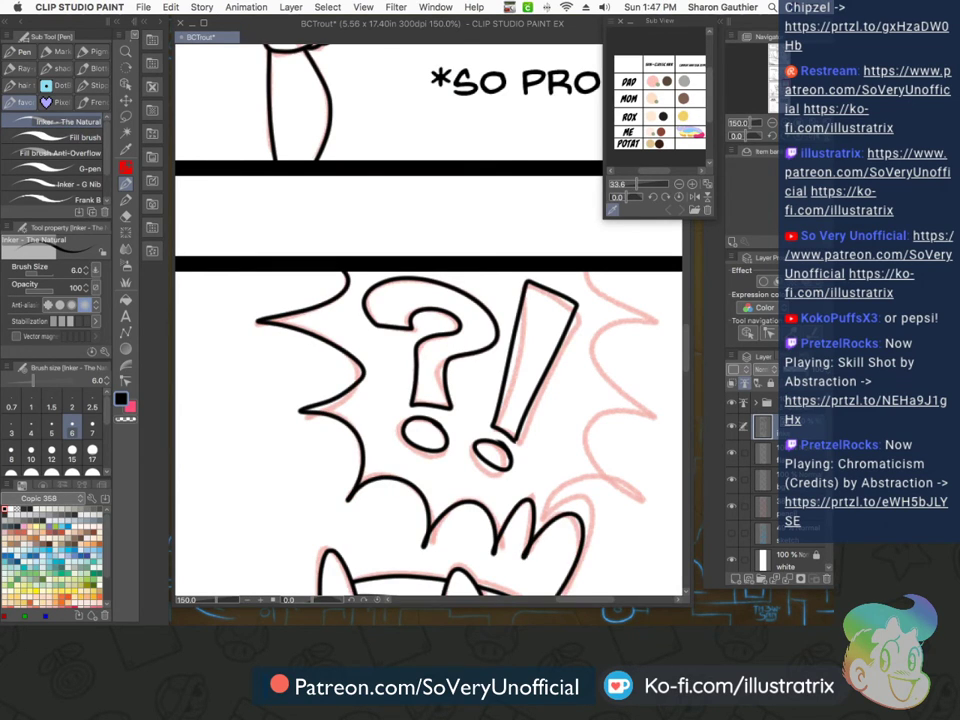
pyautogui.moveTo(584, 270)
pyautogui.mouseDown()
pyautogui.moveTo(642, 309)
pyautogui.moveTo(614, 375)
pyautogui.moveTo(631, 398)
pyautogui.moveTo(614, 460)
pyautogui.moveTo(583, 470)
pyautogui.moveTo(544, 515)
pyautogui.moveTo(535, 467)
pyautogui.moveTo(577, 456)
pyautogui.moveTo(546, 551)
pyautogui.mouseUp()
pyautogui.scroll(-3, 570, 442)
pyautogui.scroll(3, 575, 463)
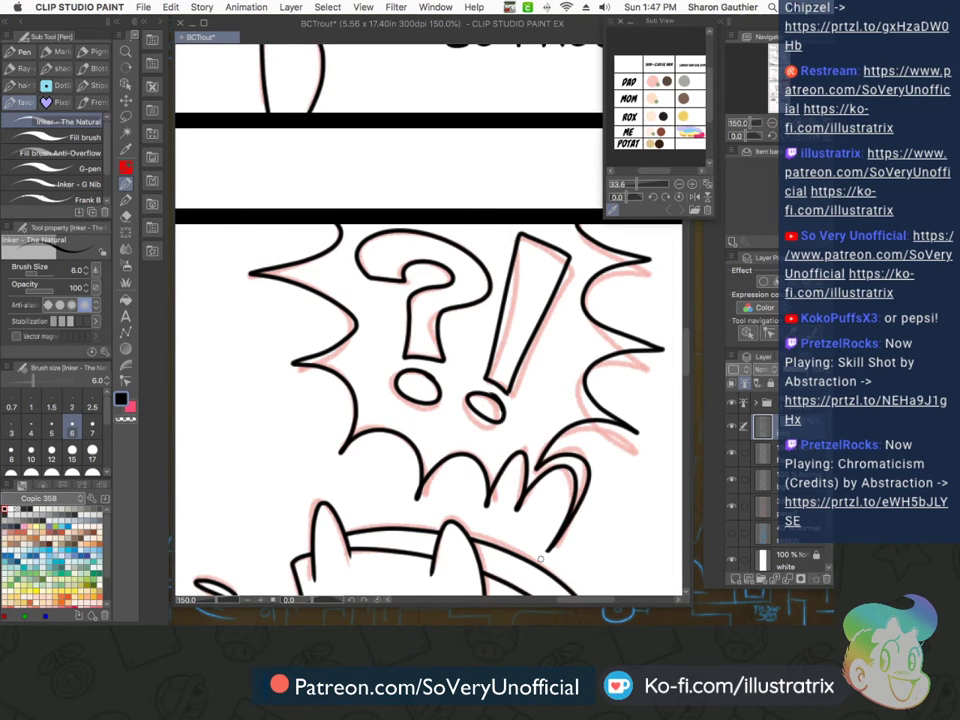
# Check the whole comic page with its inked third panel and save the file
pyautogui.scroll(-3, 365, 386)
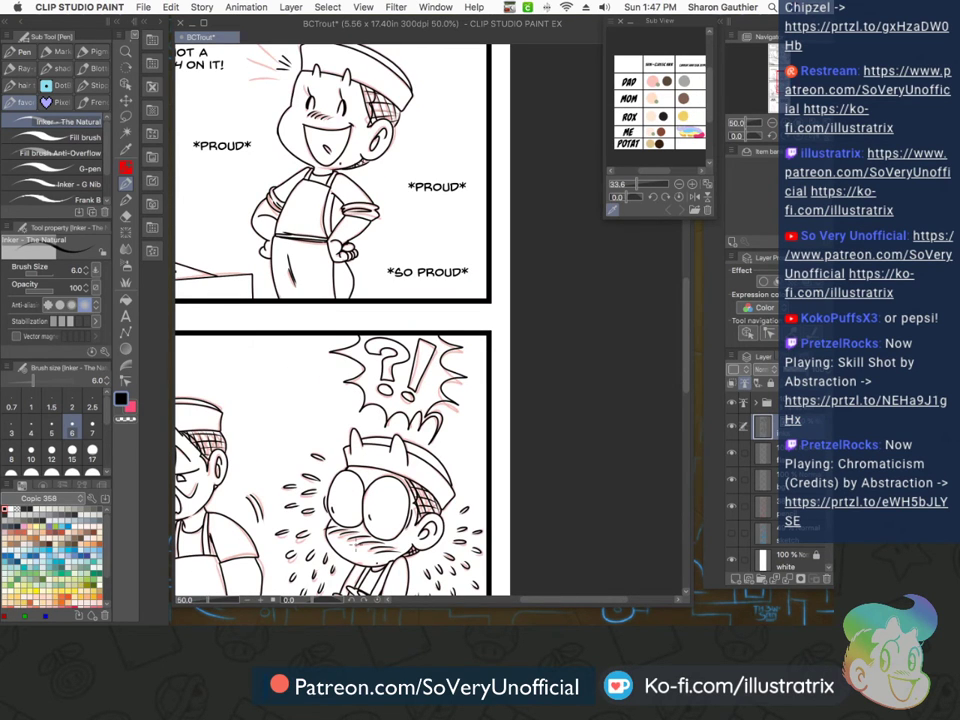
pyautogui.hotkey('ctrl', '-')
pyautogui.hotkey('ctrl', '-')
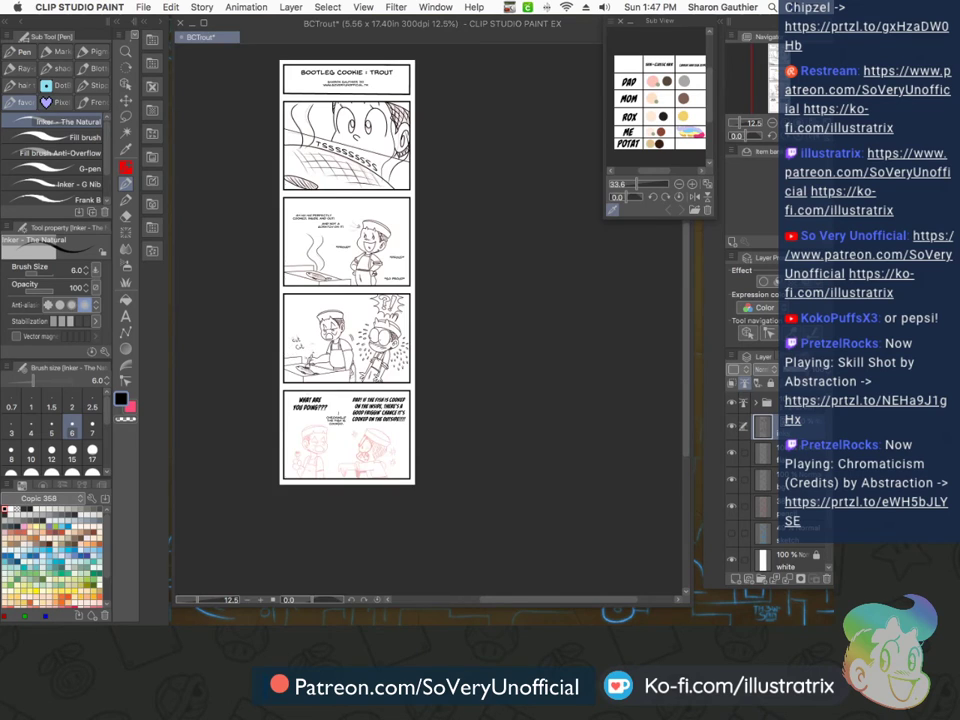
pyautogui.scroll(2, 341, 421)
pyautogui.press('super+s')
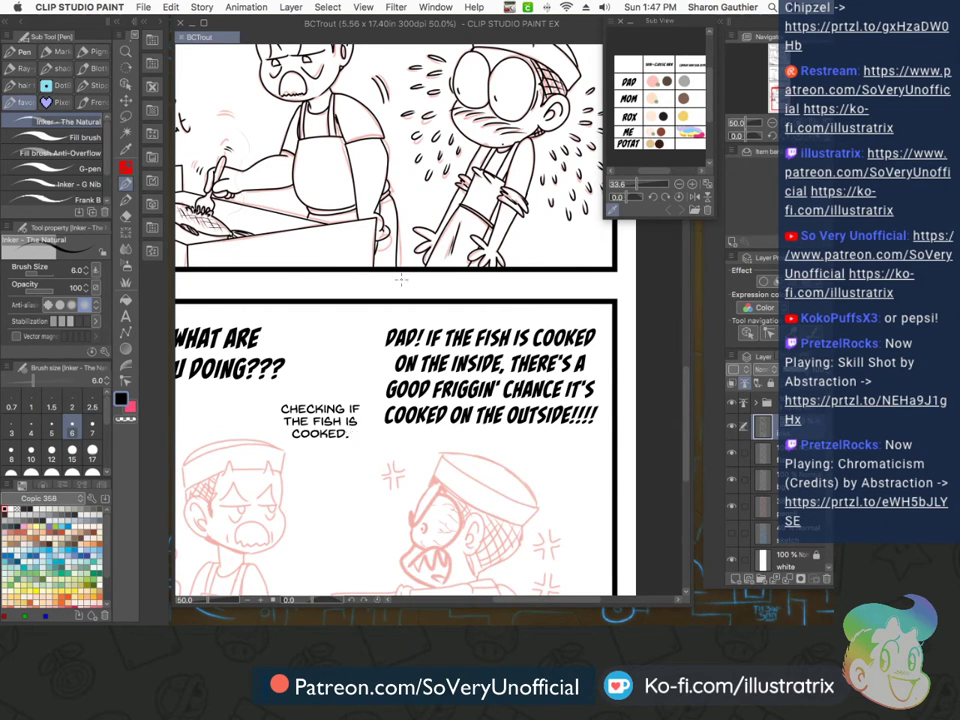
# Ink the cook's peaked eyebrows, flat half-closed eyelids, pupils and under-eye bags in the fourth panel
pyautogui.scroll(-4, 400, 290)
pyautogui.scroll(8, 365, 345)
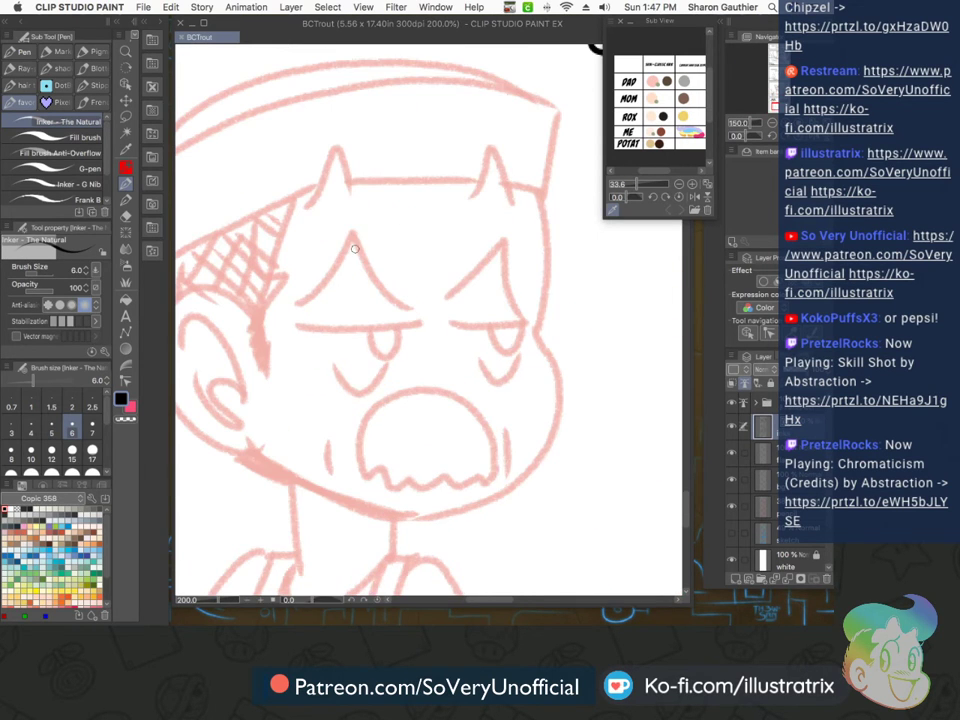
pyautogui.scroll(2, 289, 197)
pyautogui.moveTo(545, 367); pyautogui.dragTo(292, 371)
pyautogui.moveTo(440, 378)
pyautogui.mouseDown()
pyautogui.moveTo(470, 420)
pyautogui.moveTo(500, 378)
pyautogui.mouseUp()
pyautogui.moveTo(497, 432)
pyautogui.mouseDown()
pyautogui.moveTo(446, 489)
pyautogui.moveTo(370, 440)
pyautogui.mouseUp()
pyautogui.moveTo(312, 320)
pyautogui.mouseDown()
pyautogui.moveTo(418, 210)
pyautogui.moveTo(510, 323)
pyautogui.mouseUp()
pyautogui.scroll(-2, 297, 350)
pyautogui.scroll(2, 445, 337)
pyautogui.moveTo(438, 339)
pyautogui.mouseDown()
pyautogui.moveTo(554, 242)
pyautogui.moveTo(590, 365)
pyautogui.mouseUp()
pyautogui.moveTo(457, 387)
pyautogui.mouseDown()
pyautogui.moveTo(576, 383)
pyautogui.moveTo(573, 372)
pyautogui.moveTo(557, 438)
pyautogui.mouseUp()
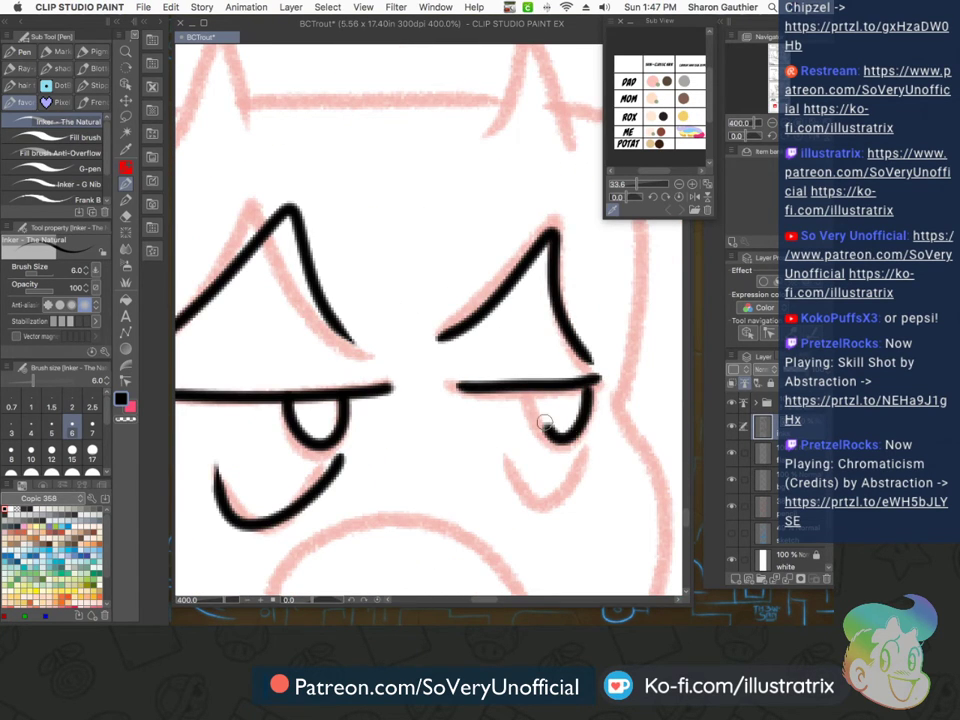
# Ink the cook's rounded moustache with its wavy lower edge and the short cheek lines beside it
pyautogui.scroll(-3, 430, 385)
pyautogui.scroll(3, 378, 456)
pyautogui.moveTo(378, 456)
pyautogui.mouseDown()
pyautogui.moveTo(504, 280)
pyautogui.moveTo(645, 443)
pyautogui.moveTo(493, 475)
pyautogui.moveTo(377, 460)
pyautogui.mouseUp()
pyautogui.moveTo(328, 381); pyautogui.dragTo(343, 450)
pyautogui.moveTo(663, 373); pyautogui.dragTo(664, 440)
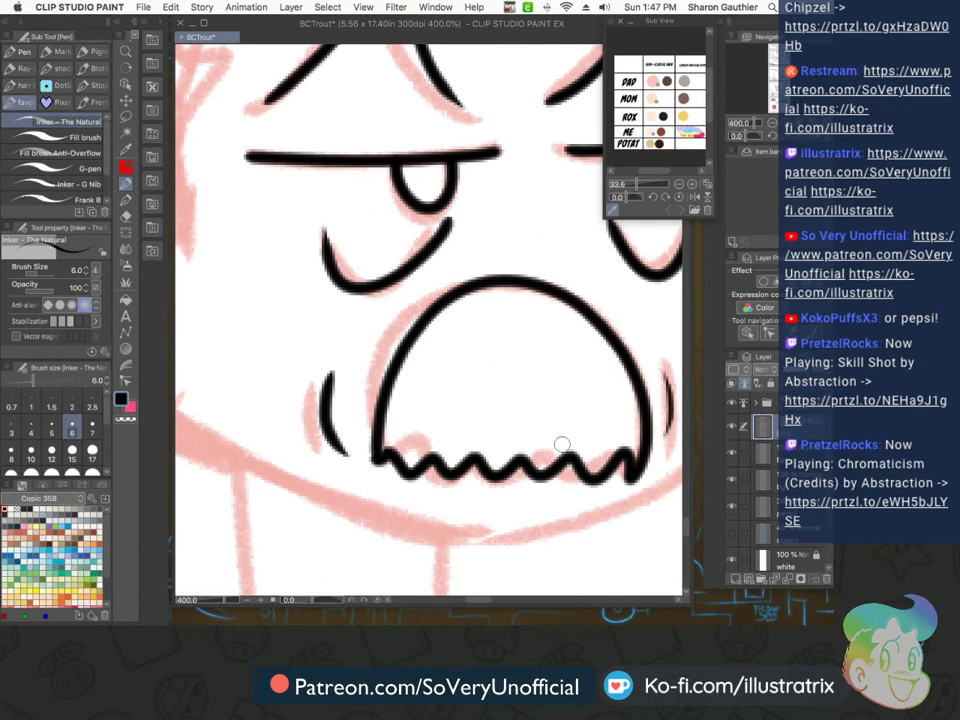
# Ink the two pointed tufts at the cook's hat brim and the side of the forehead
pyautogui.scroll(-5, 383, 411)
pyautogui.scroll(3, 453, 304)
pyautogui.moveTo(465, 273); pyautogui.dragTo(411, 264)
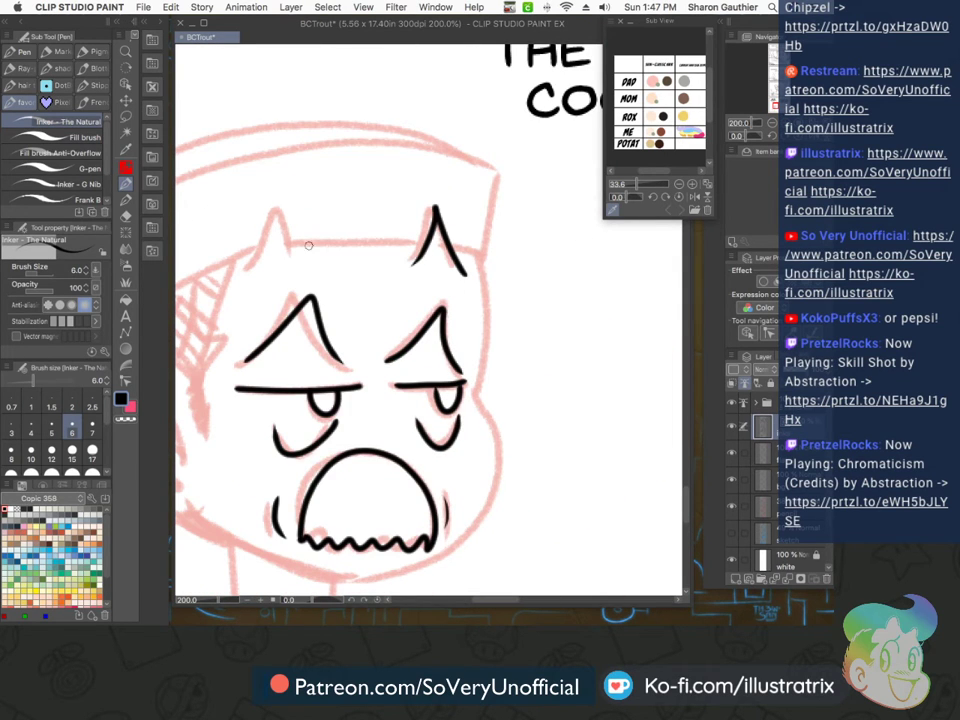
pyautogui.moveTo(244, 274); pyautogui.dragTo(305, 265)
pyautogui.moveTo(476, 258)
pyautogui.mouseDown()
pyautogui.moveTo(484, 326)
pyautogui.moveTo(470, 388)
pyautogui.mouseUp()
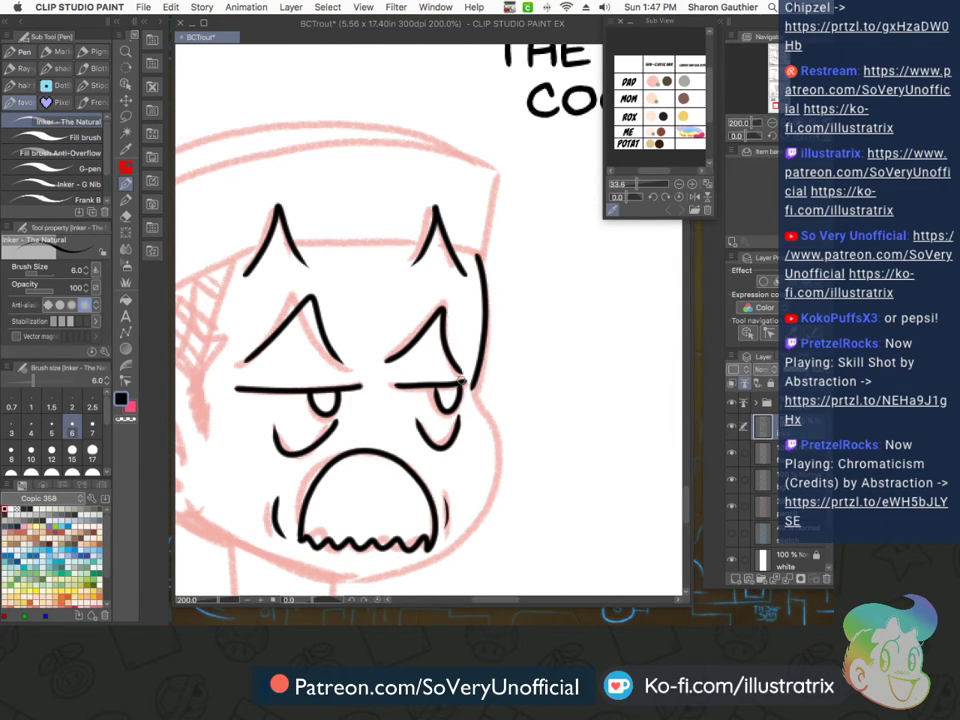
# Ink the cook's cheek and jaw outline, both neck lines and the curved collar, redoing the collar stroke
pyautogui.scroll(-3, 470, 388)
pyautogui.scroll(3, 470, 388)
pyautogui.scroll(-1, 536, 210)
pyautogui.moveTo(536, 210)
pyautogui.mouseDown()
pyautogui.moveTo(560, 340)
pyautogui.moveTo(445, 400)
pyautogui.moveTo(315, 372)
pyautogui.moveTo(262, 334)
pyautogui.moveTo(297, 445)
pyautogui.mouseUp()
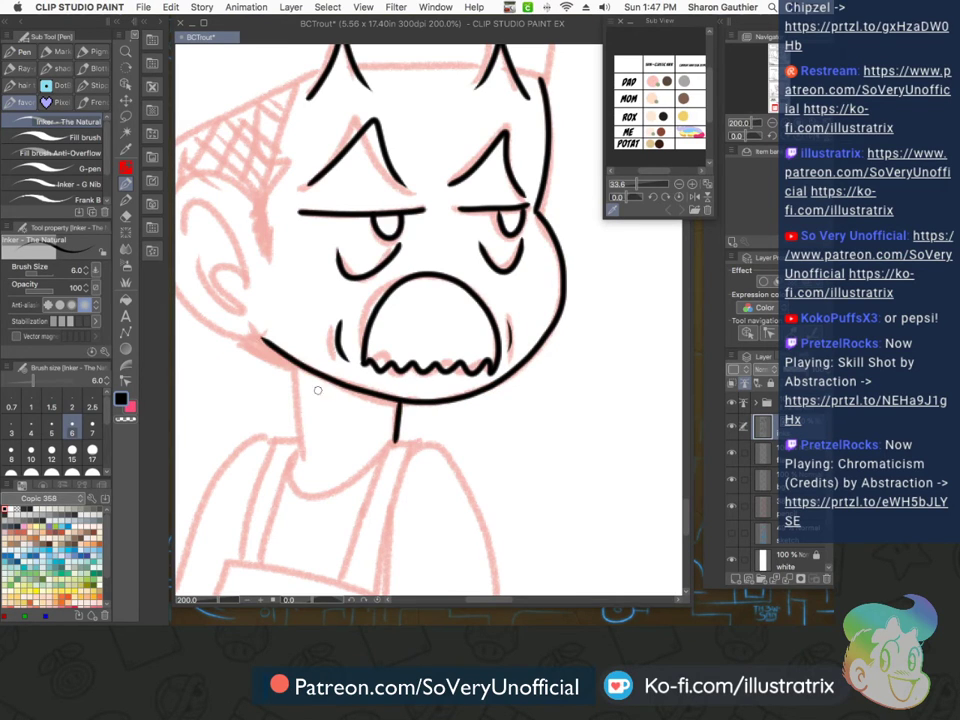
pyautogui.moveTo(399, 405); pyautogui.dragTo(395, 440)
pyautogui.moveTo(297, 448)
pyautogui.mouseDown()
pyautogui.moveTo(312, 496)
pyautogui.moveTo(380, 443)
pyautogui.mouseUp()
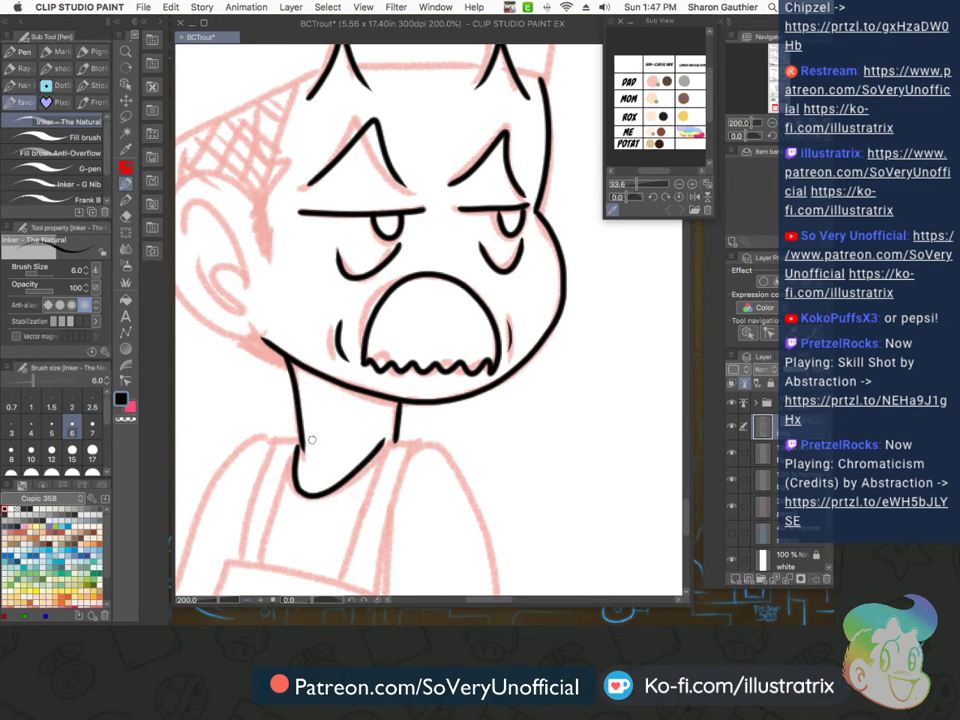
pyautogui.press('super+z')
pyautogui.moveTo(297, 447)
pyautogui.mouseDown()
pyautogui.moveTo(340, 491)
pyautogui.moveTo(394, 443)
pyautogui.mouseUp()
# Ink the outline and inner folds of the cook's ear
pyautogui.scroll(-3, 368, 528)
pyautogui.scroll(3, 302, 430)
pyautogui.moveTo(318, 455)
pyautogui.mouseDown()
pyautogui.moveTo(360, 392)
pyautogui.moveTo(399, 491)
pyautogui.mouseUp()
pyautogui.moveTo(345, 425)
pyautogui.mouseDown()
pyautogui.moveTo(389, 502)
pyautogui.moveTo(345, 478)
pyautogui.mouseUp()
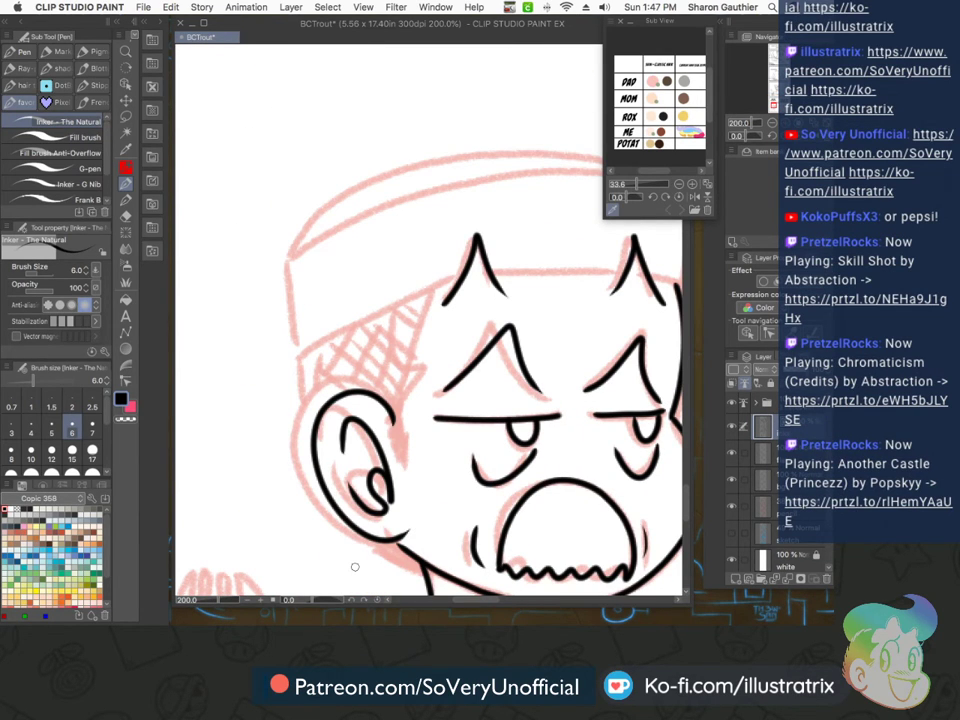
# Ink the cook's side hair above the ear with its sideburn and cross-hatching, plus the small hair patch below the ear
pyautogui.scroll(-2, 354, 566)
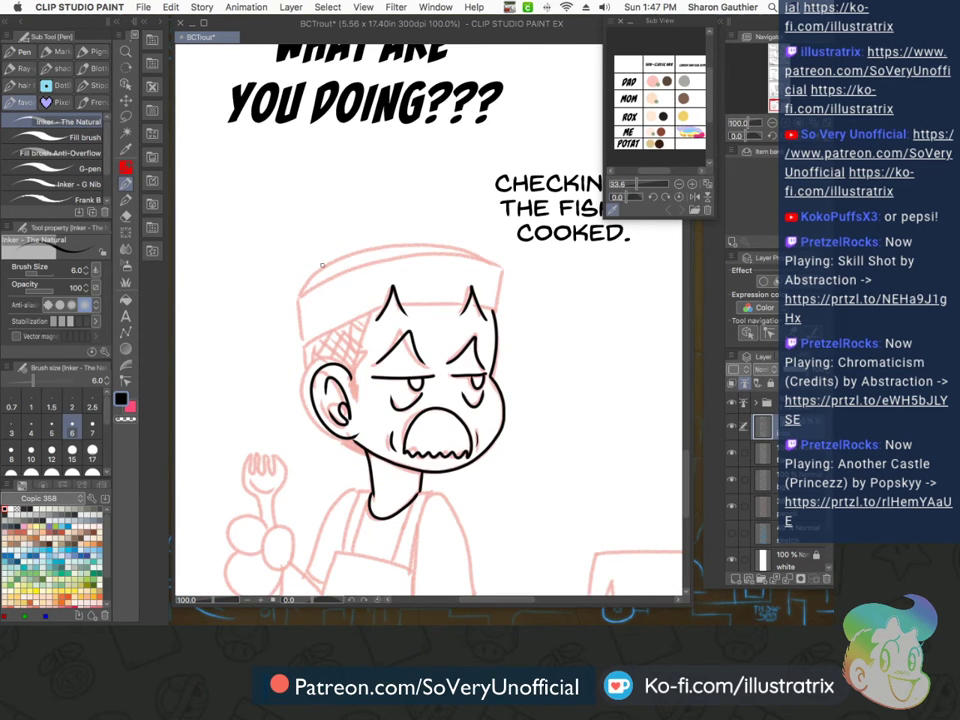
pyautogui.scroll(1, 306, 254)
pyautogui.moveTo(308, 402); pyautogui.dragTo(318, 446)
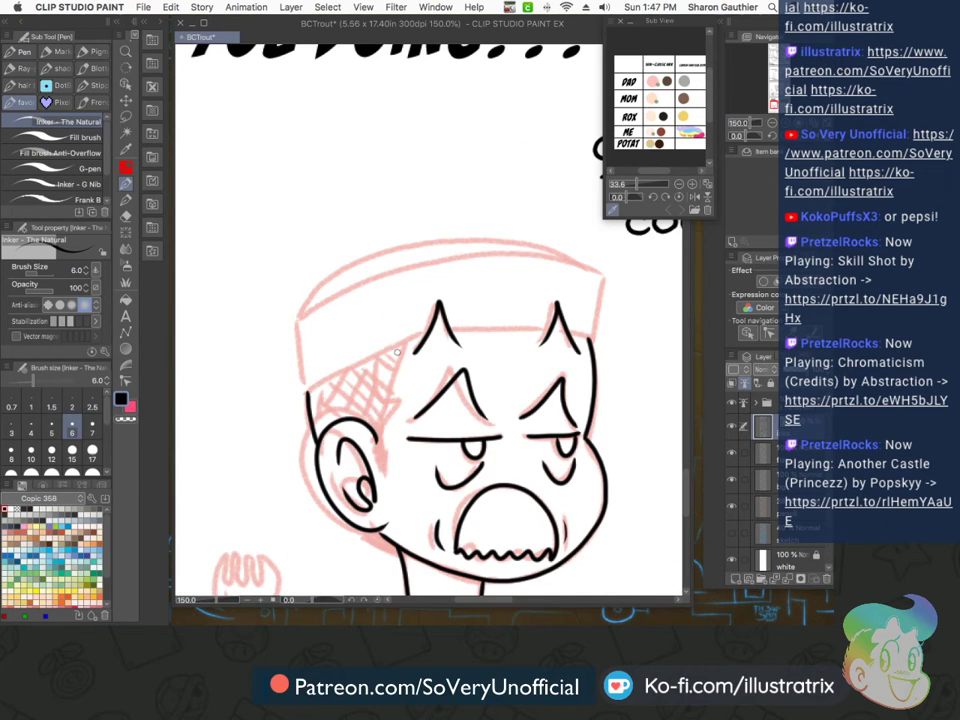
pyautogui.moveTo(376, 358)
pyautogui.mouseDown()
pyautogui.moveTo(396, 403)
pyautogui.moveTo(387, 443)
pyautogui.mouseUp()
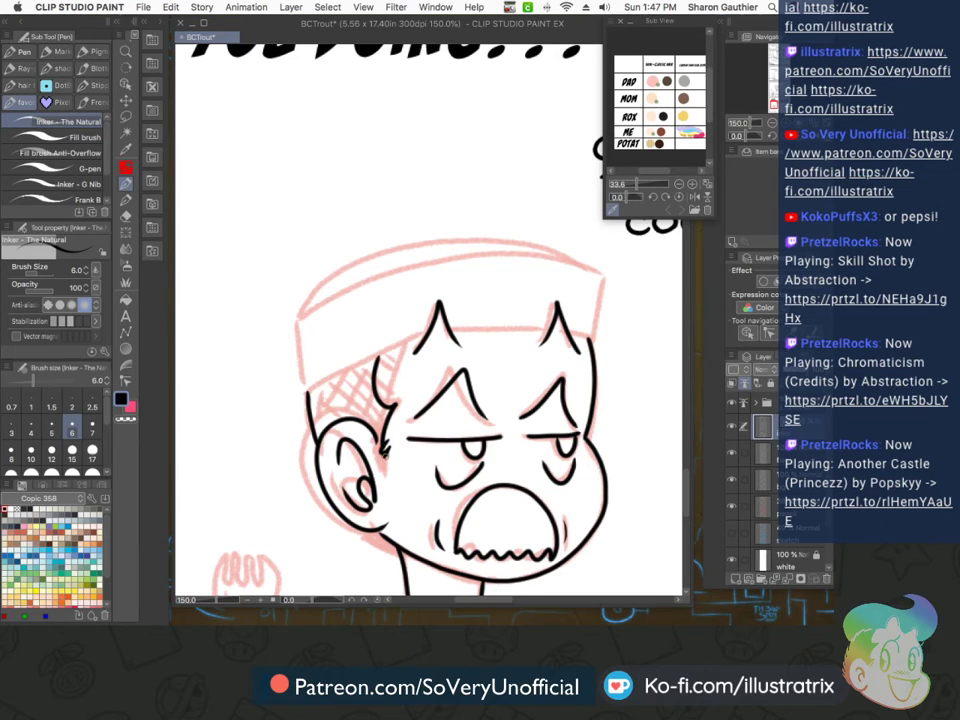
pyautogui.moveTo(411, 338)
pyautogui.mouseDown()
pyautogui.moveTo(388, 405)
pyautogui.moveTo(316, 393)
pyautogui.mouseUp()
pyautogui.moveTo(379, 400); pyautogui.dragTo(337, 380)
pyautogui.moveTo(395, 389)
pyautogui.mouseDown()
pyautogui.moveTo(349, 366)
pyautogui.moveTo(365, 354)
pyautogui.moveTo(327, 427)
pyautogui.mouseUp()
pyautogui.moveTo(372, 380); pyautogui.dragTo(352, 421)
pyautogui.moveTo(402, 347); pyautogui.dragTo(373, 428)
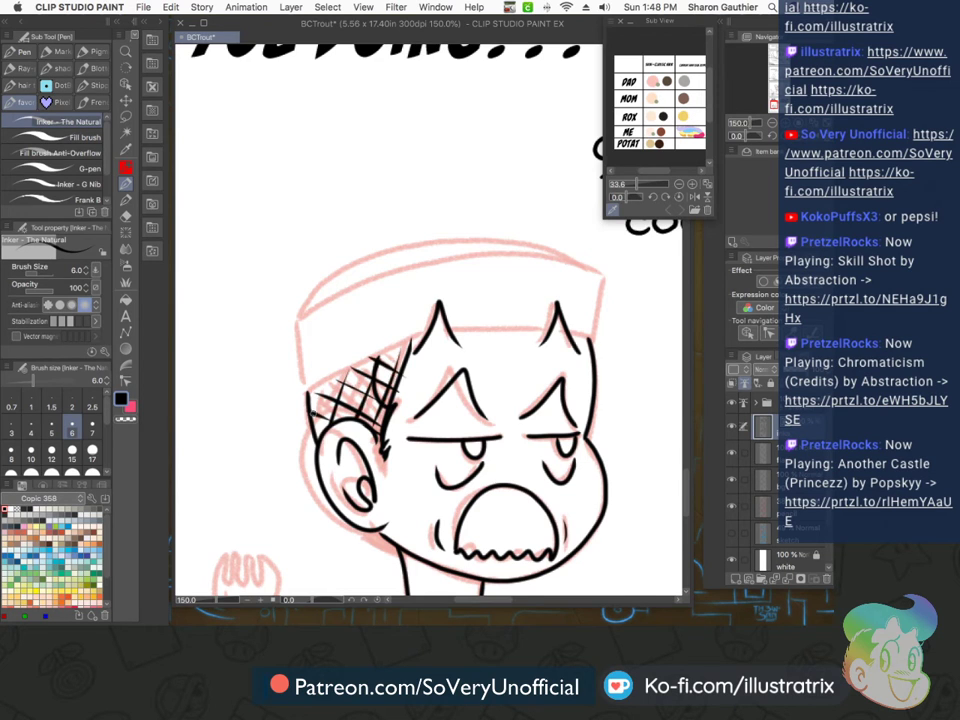
pyautogui.scroll(-1, 318, 446)
pyautogui.scroll(2, 361, 512)
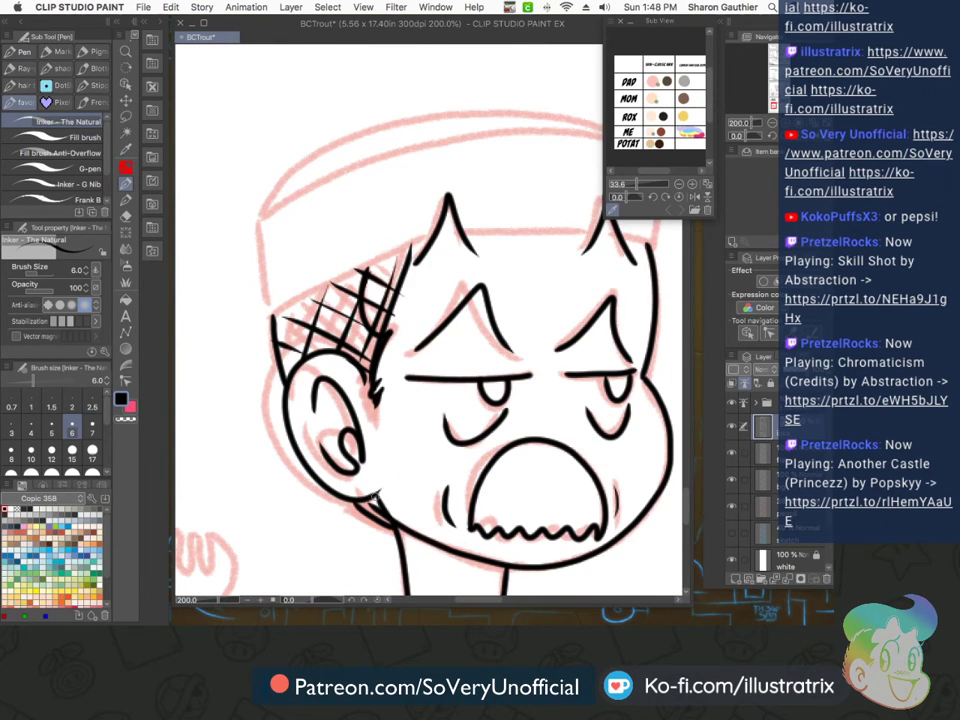
# Ink the cook's hat with its lower brim, side edges and double curved top
pyautogui.scroll(-2, 360, 497)
pyautogui.scroll(1, 360, 497)
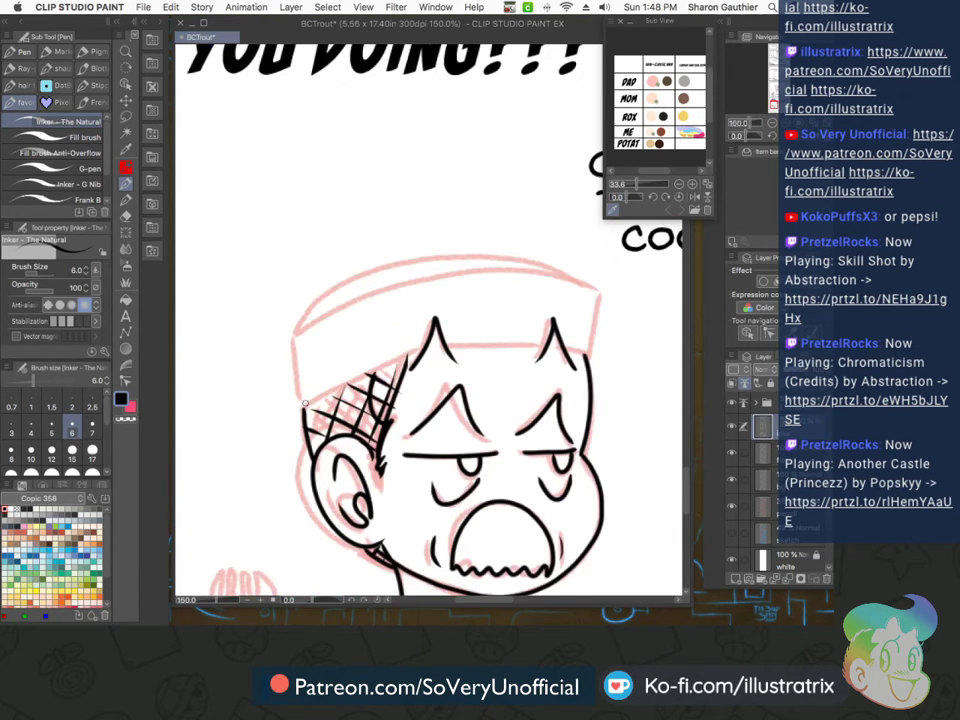
pyautogui.moveTo(587, 356)
pyautogui.mouseDown()
pyautogui.moveTo(589, 303)
pyautogui.moveTo(460, 287)
pyautogui.moveTo(298, 353)
pyautogui.moveTo(300, 410)
pyautogui.mouseUp()
pyautogui.moveTo(290, 362)
pyautogui.mouseDown()
pyautogui.moveTo(364, 289)
pyautogui.moveTo(539, 273)
pyautogui.moveTo(598, 298)
pyautogui.mouseUp()
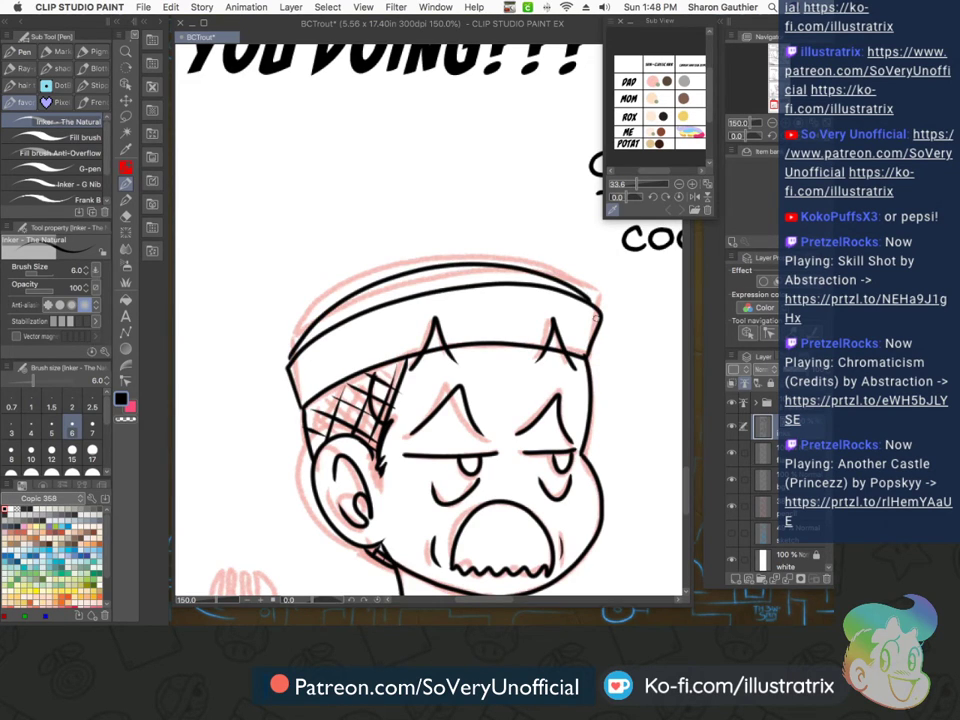
# Ink the cook's raised fork and the rounded fingers gripping it, redoing one stroke
pyautogui.scroll(-3, 527, 366)
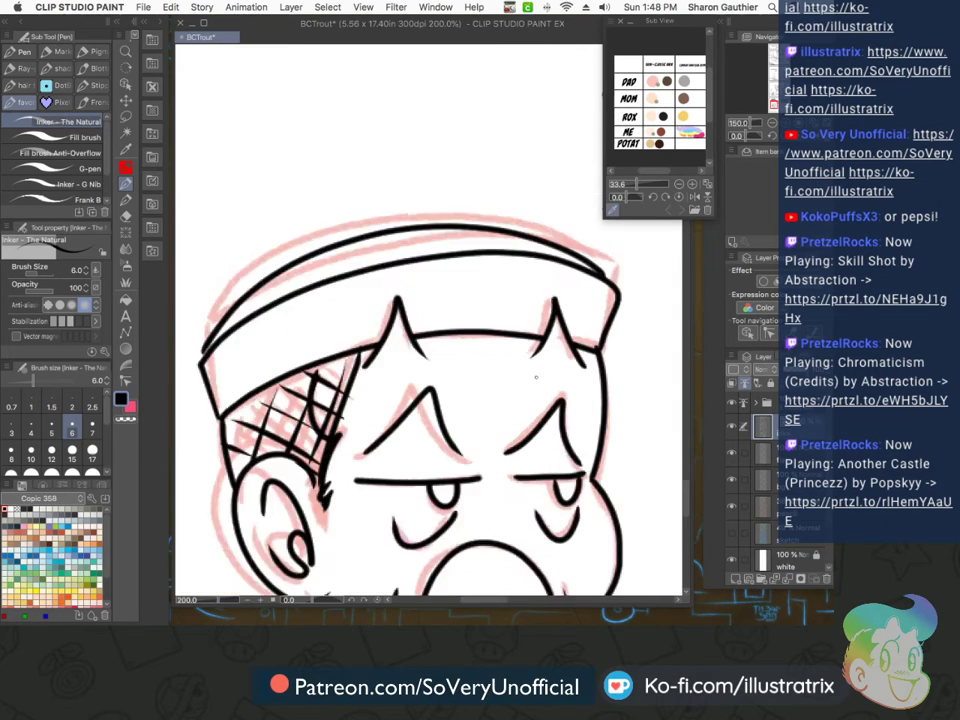
pyautogui.scroll(4, 430, 500)
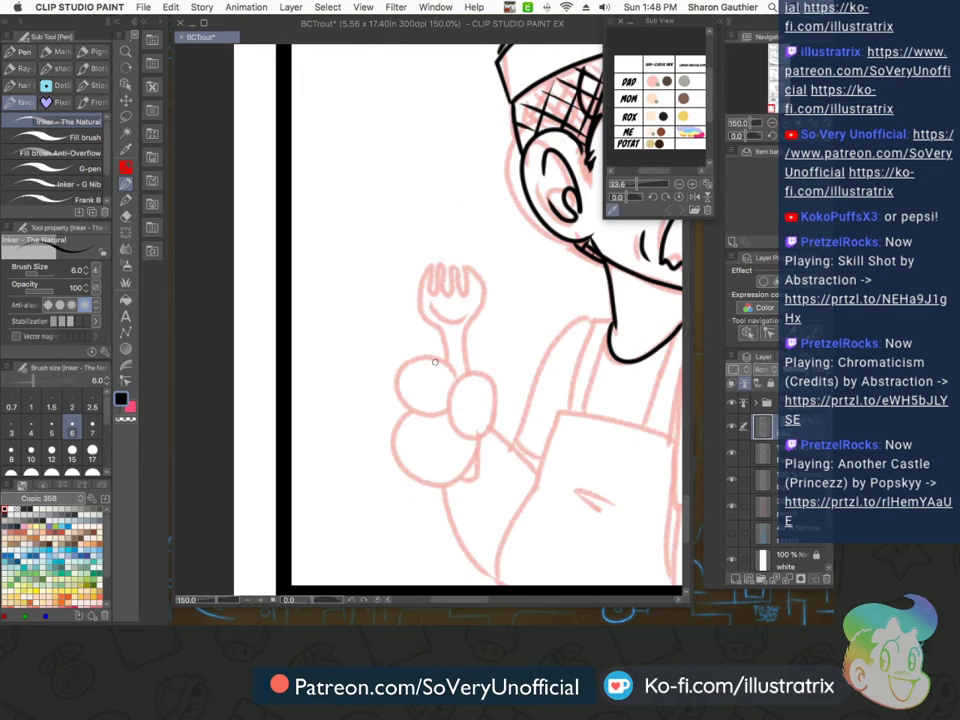
pyautogui.moveTo(458, 379); pyautogui.dragTo(443, 430)
pyautogui.moveTo(510, 386)
pyautogui.mouseDown()
pyautogui.moveTo(505, 450)
pyautogui.moveTo(512, 400)
pyautogui.mouseUp()
pyautogui.hotkey('ctrl', 'z')
pyautogui.scroll(2, 455, 385)
pyautogui.moveTo(455, 384)
pyautogui.mouseDown()
pyautogui.moveTo(500, 358)
pyautogui.moveTo(491, 523)
pyautogui.moveTo(457, 372)
pyautogui.mouseUp()
pyautogui.scroll(-3, 387, 320)
pyautogui.scroll(2, 363, 397)
pyautogui.moveTo(345, 355)
pyautogui.mouseDown()
pyautogui.moveTo(429, 553)
pyautogui.moveTo(527, 408)
pyautogui.mouseUp()
pyautogui.scroll(-3, 527, 408)
pyautogui.scroll(3, 409, 305)
pyautogui.moveTo(428, 440)
pyautogui.mouseDown()
pyautogui.moveTo(432, 178)
pyautogui.moveTo(426, 244)
pyautogui.moveTo(310, 205)
pyautogui.moveTo(363, 337)
pyautogui.moveTo(384, 440)
pyautogui.mouseUp()
pyautogui.moveTo(433, 294)
pyautogui.mouseDown()
pyautogui.moveTo(323, 257)
pyautogui.moveTo(347, 321)
pyautogui.moveTo(405, 292)
pyautogui.moveTo(448, 308)
pyautogui.mouseUp()
# Ink the lower edge of the cook's raised forearm from the fist down to the panel border
pyautogui.scroll(-4, 322, 258)
pyautogui.scroll(2, 338, 355)
pyautogui.moveTo(321, 328); pyautogui.dragTo(391, 455)
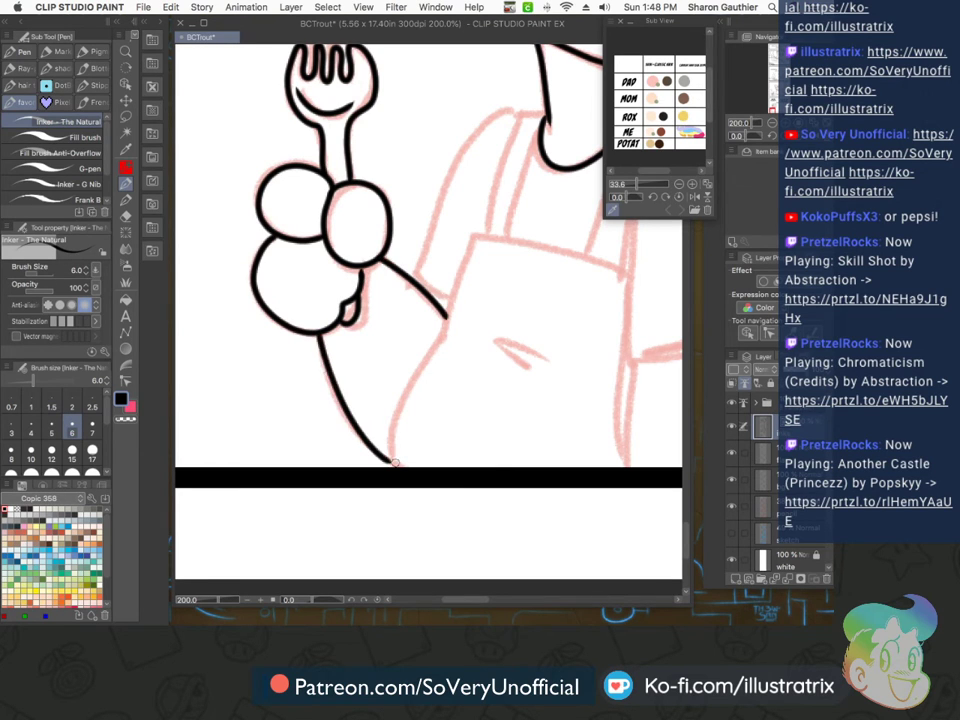
# Ink the cook's shoulder and short sleeve with its cuff on the side of the lowered arm
pyautogui.scroll(-1, 340, 400)
pyautogui.scroll(-3, 339, 402)
pyautogui.scroll(4, 440, 290)
pyautogui.moveTo(441, 285)
pyautogui.mouseDown()
pyautogui.moveTo(495, 335)
pyautogui.moveTo(521, 507)
pyautogui.moveTo(427, 517)
pyautogui.mouseUp()
pyautogui.moveTo(434, 342); pyautogui.dragTo(427, 517)
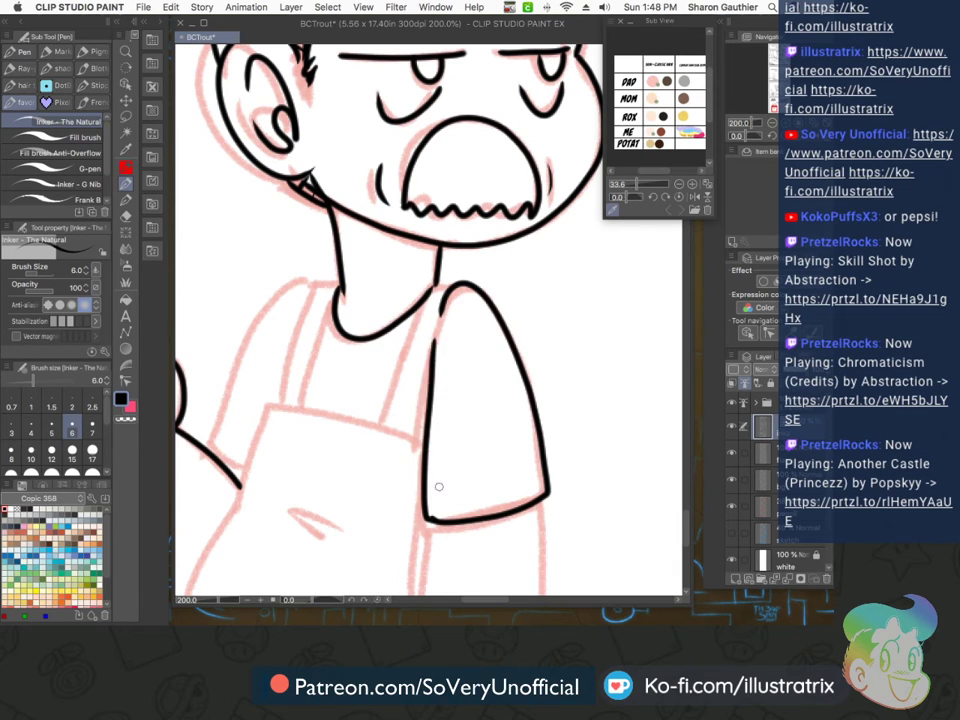
# Ink the cook's apron straps and bib edge, and the sleeve above the fork-holding arm
pyautogui.moveTo(446, 300); pyautogui.dragTo(418, 417)
pyautogui.moveTo(436, 290); pyautogui.dragTo(375, 421)
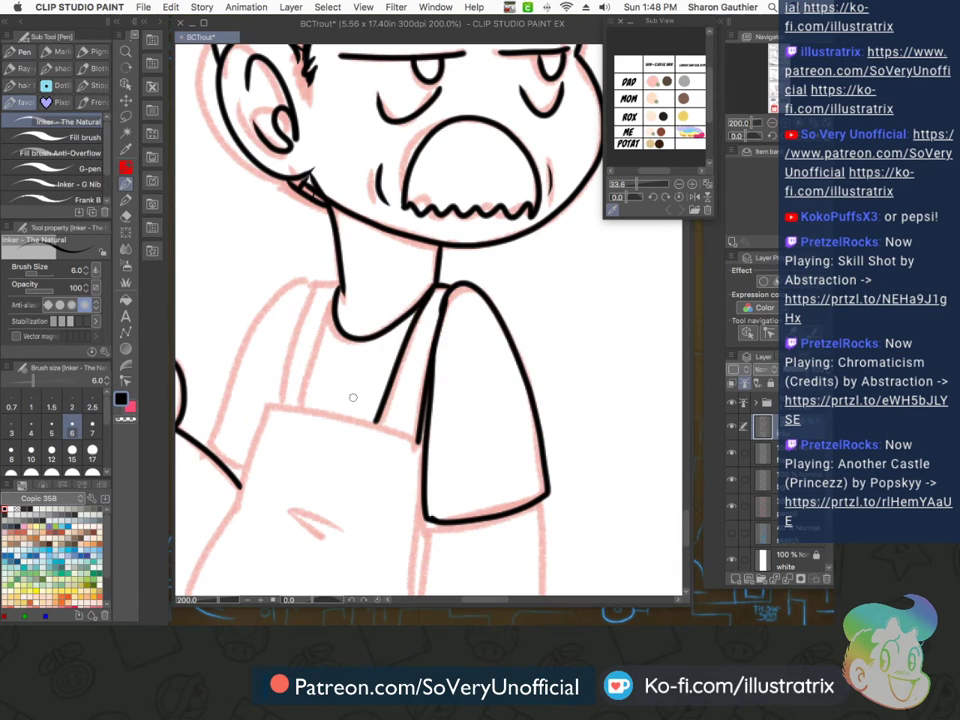
pyautogui.moveTo(295, 401)
pyautogui.mouseDown()
pyautogui.moveTo(322, 318)
pyautogui.moveTo(306, 284)
pyautogui.moveTo(282, 400)
pyautogui.mouseUp()
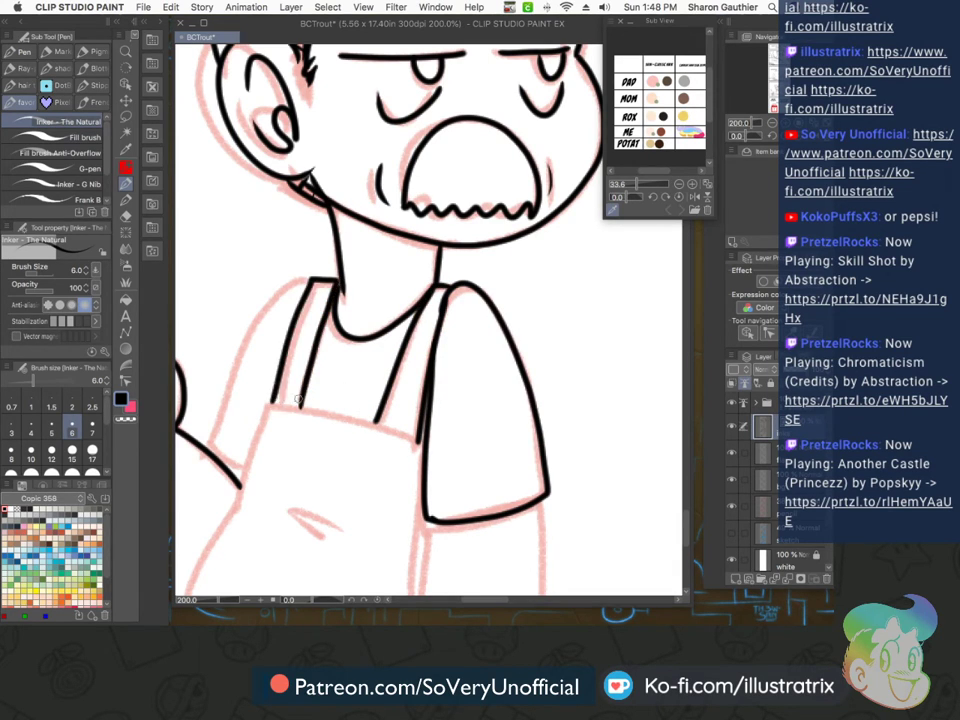
pyautogui.moveTo(411, 437)
pyautogui.mouseDown()
pyautogui.moveTo(268, 406)
pyautogui.moveTo(241, 511)
pyautogui.mouseUp()
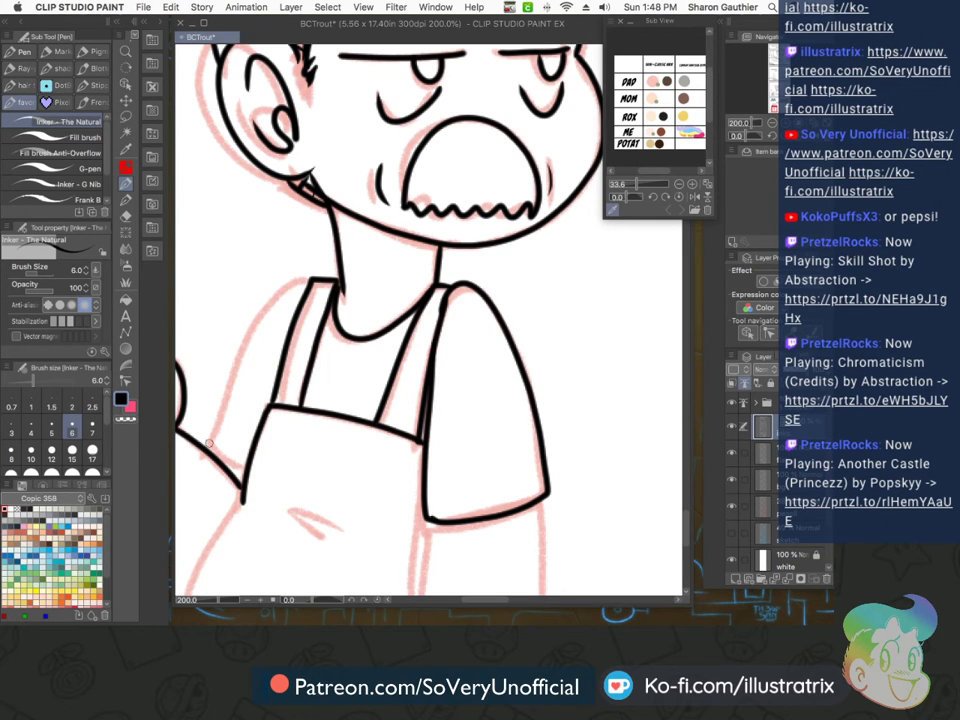
pyautogui.moveTo(209, 445)
pyautogui.mouseDown()
pyautogui.moveTo(246, 338)
pyautogui.moveTo(308, 280)
pyautogui.mouseUp()
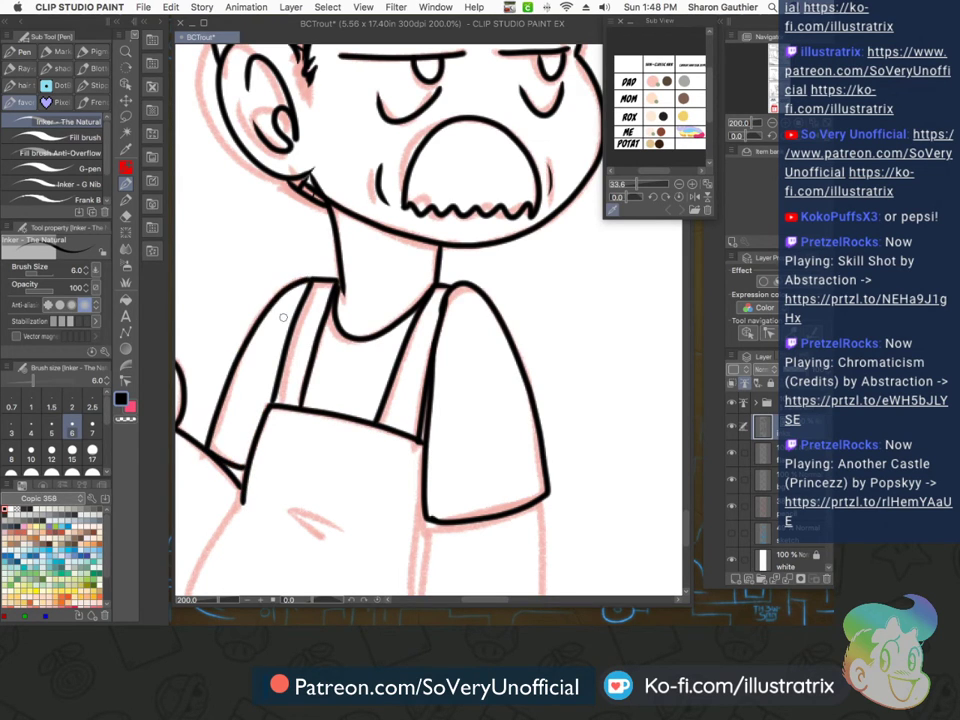
# Ink the curve of the cook's belly, the apron fold mark and the lowered arm beneath the sleeve
pyautogui.scroll(-2, 292, 472)
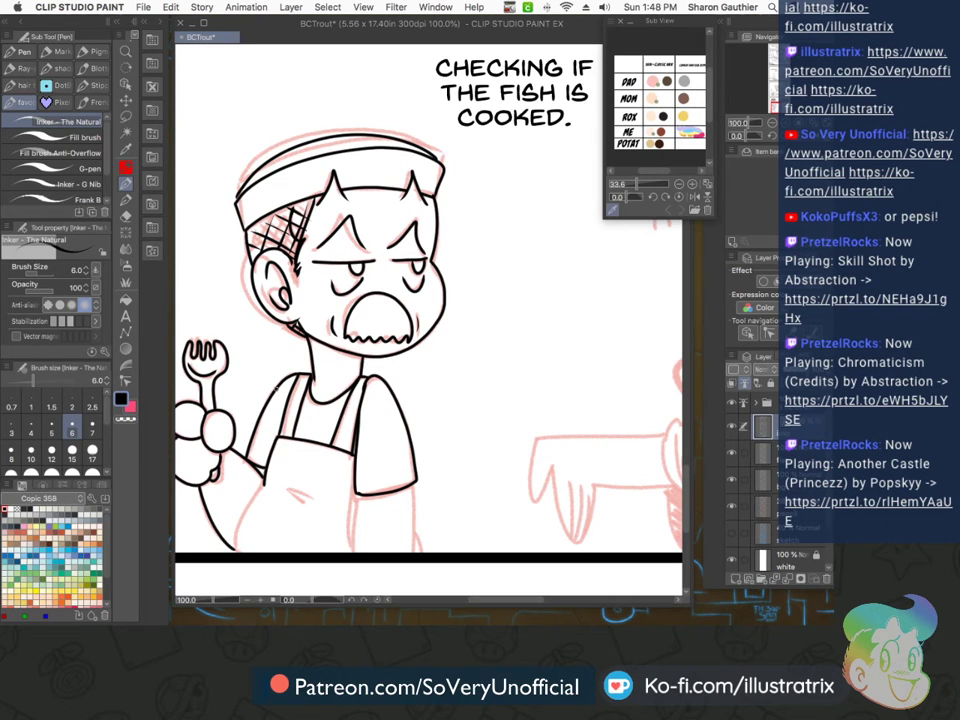
pyautogui.scroll(3, 236, 545)
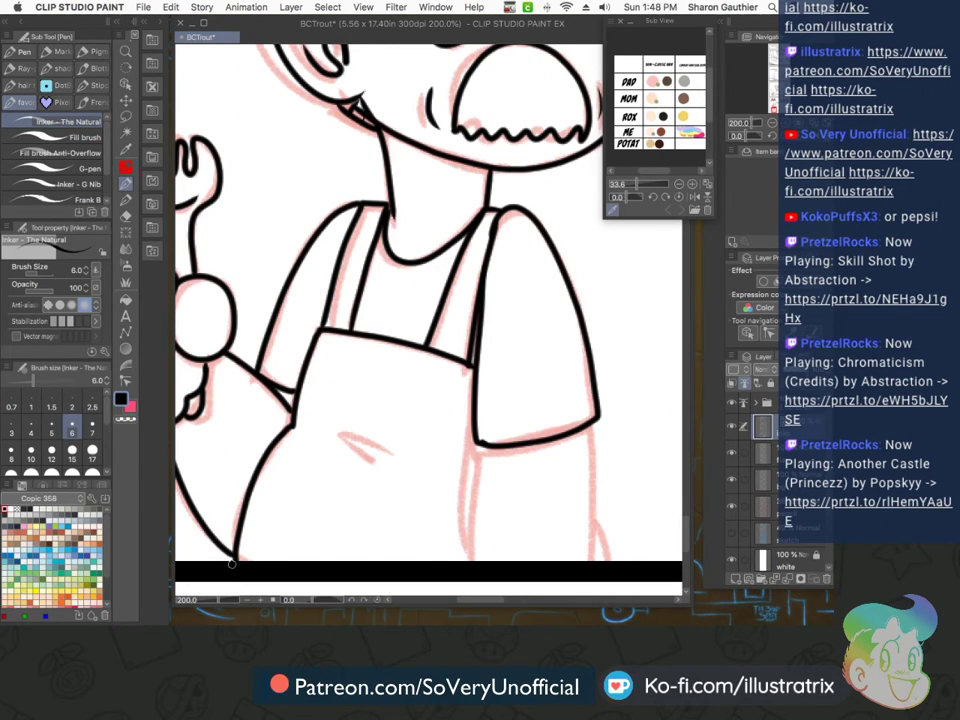
pyautogui.moveTo(397, 463); pyautogui.dragTo(318, 432)
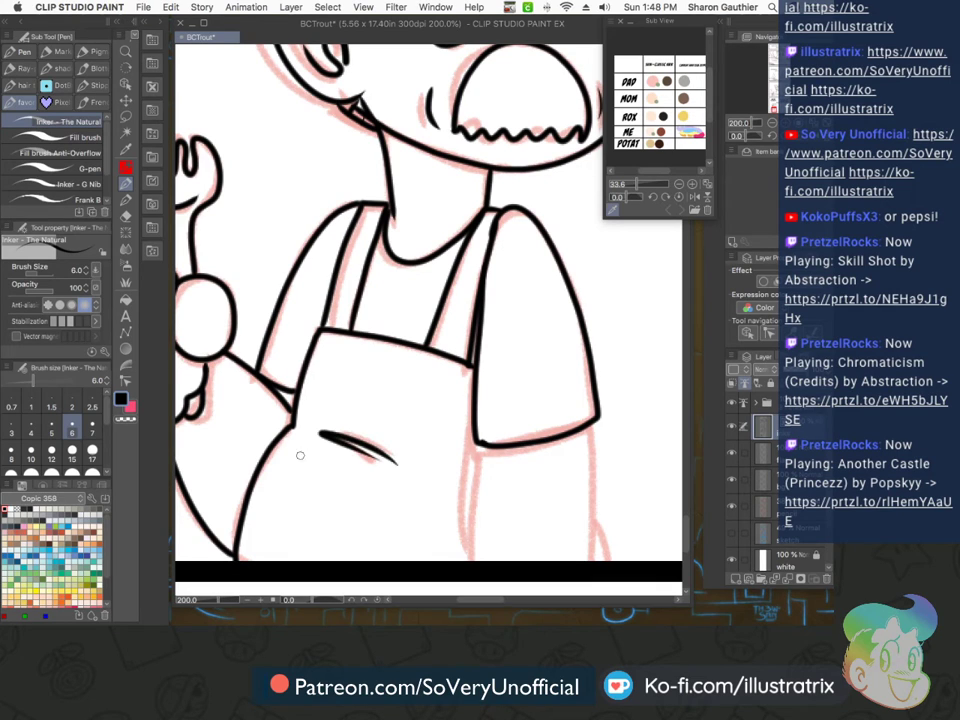
pyautogui.moveTo(482, 451); pyautogui.dragTo(480, 547)
pyautogui.moveTo(597, 527); pyautogui.dragTo(604, 558)
pyautogui.scroll(-2, 277, 446)
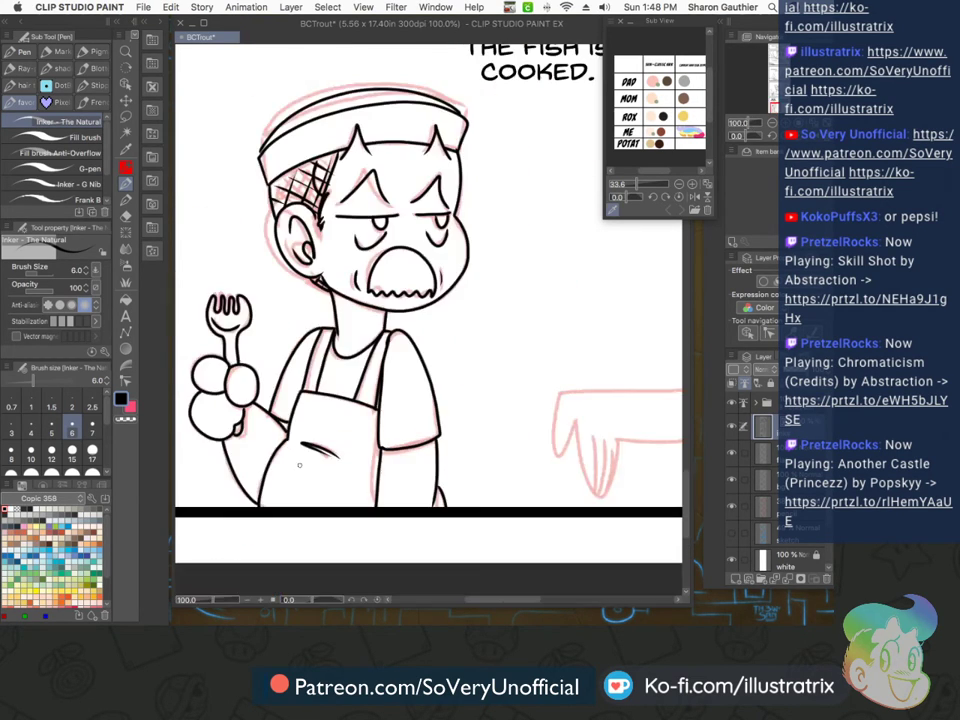
# Ink the shouting character's heavy slanted eyebrow and the small hair tuft under the hat's front edge
pyautogui.scroll(-3, 276, 358)
pyautogui.scroll(4, 430, 306)
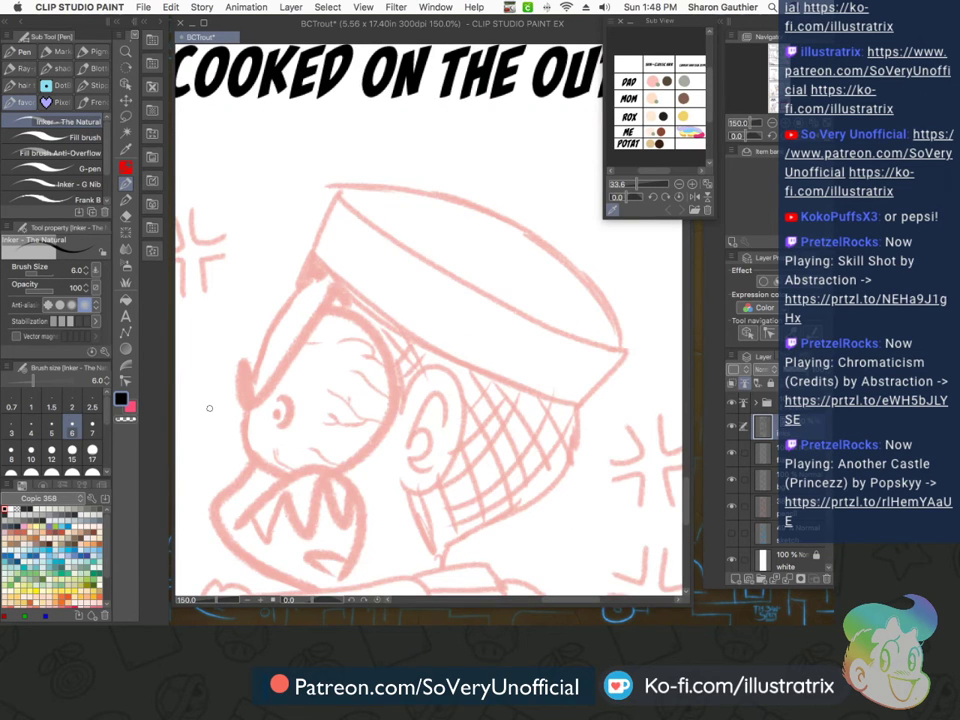
pyautogui.scroll(1, 204, 401)
pyautogui.moveTo(394, 270)
pyautogui.mouseDown()
pyautogui.moveTo(372, 250)
pyautogui.moveTo(253, 405)
pyautogui.moveTo(262, 357)
pyautogui.mouseUp()
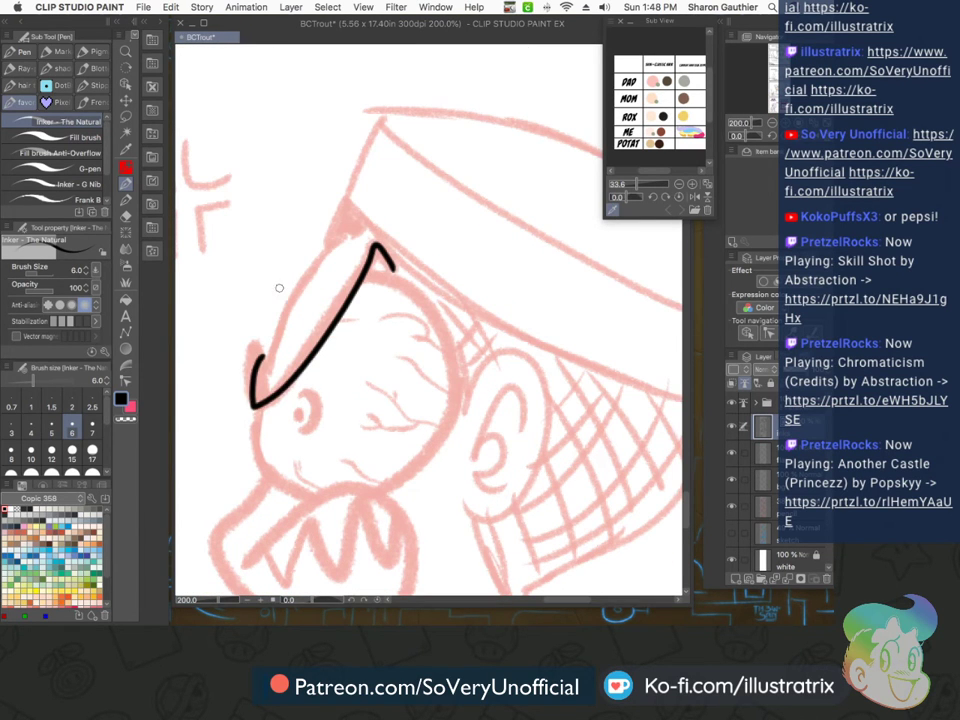
pyautogui.moveTo(354, 228); pyautogui.dragTo(260, 396)
pyautogui.moveTo(346, 207); pyautogui.dragTo(328, 247)
# Ink the shouting character's tilted hat with its lower edge, band line and curved top
pyautogui.scroll(-3, 338, 202)
pyautogui.scroll(2, 376, 174)
pyautogui.moveTo(263, 244)
pyautogui.mouseDown()
pyautogui.moveTo(435, 350)
pyautogui.moveTo(545, 380)
pyautogui.moveTo(572, 340)
pyautogui.mouseUp()
pyautogui.moveTo(268, 217); pyautogui.dragTo(574, 334)
pyautogui.moveTo(285, 180)
pyautogui.mouseDown()
pyautogui.moveTo(482, 236)
pyautogui.moveTo(571, 326)
pyautogui.mouseUp()
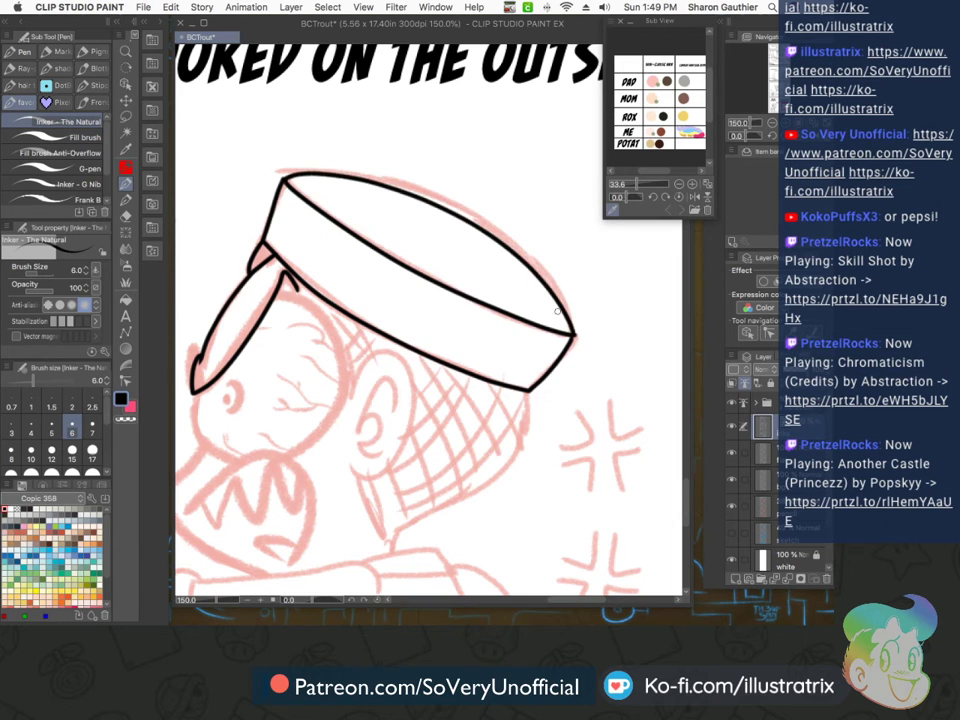
pyautogui.scroll(-2, 443, 525)
pyautogui.scroll(3, 336, 530)
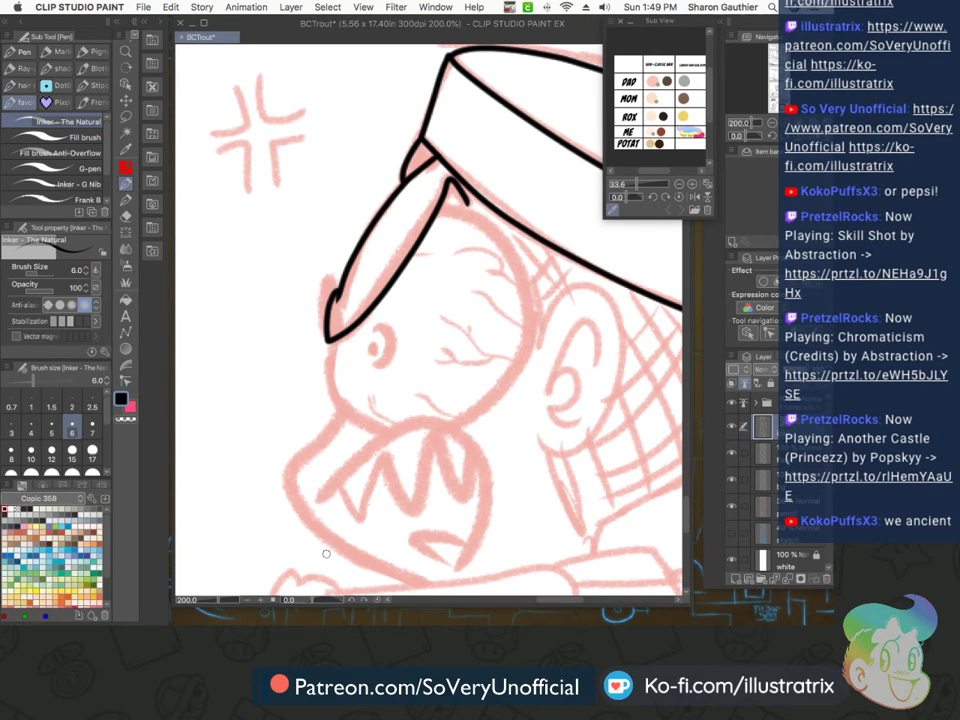
pyautogui.scroll(-2, 312, 502)
pyautogui.scroll(2, 340, 545)
pyautogui.scroll(3, 290, 390)
pyautogui.scroll(-3, 294, 360)
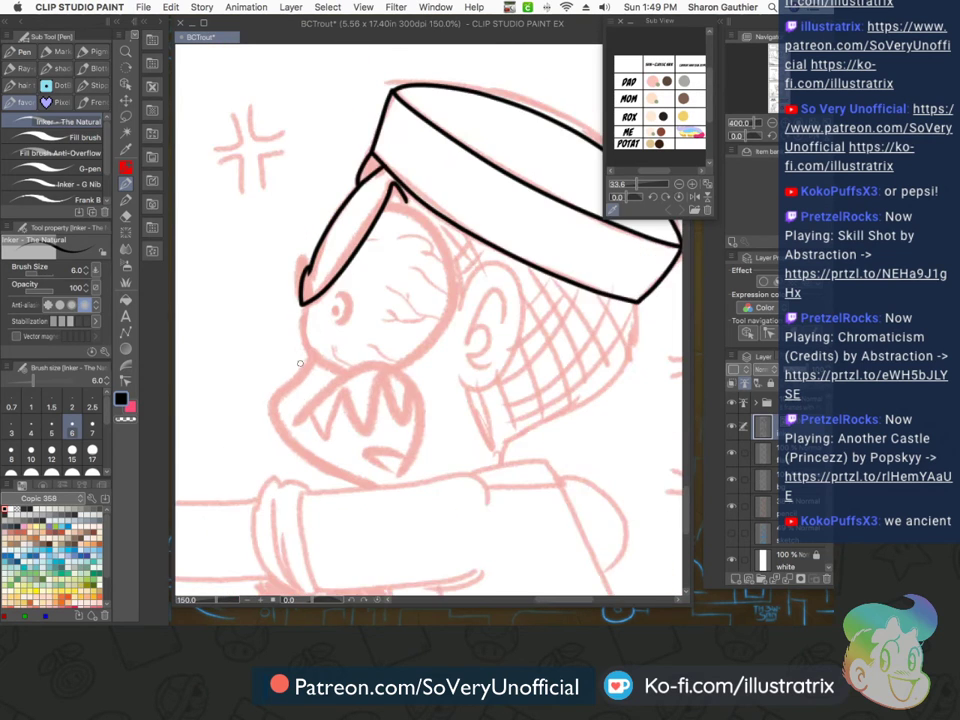
# Ink the shouting character's protruding jaw outline and the open mouth with its jagged upper teeth
pyautogui.scroll(2, 296, 366)
pyautogui.moveTo(307, 320)
pyautogui.mouseDown()
pyautogui.moveTo(256, 380)
pyautogui.moveTo(393, 495)
pyautogui.mouseUp()
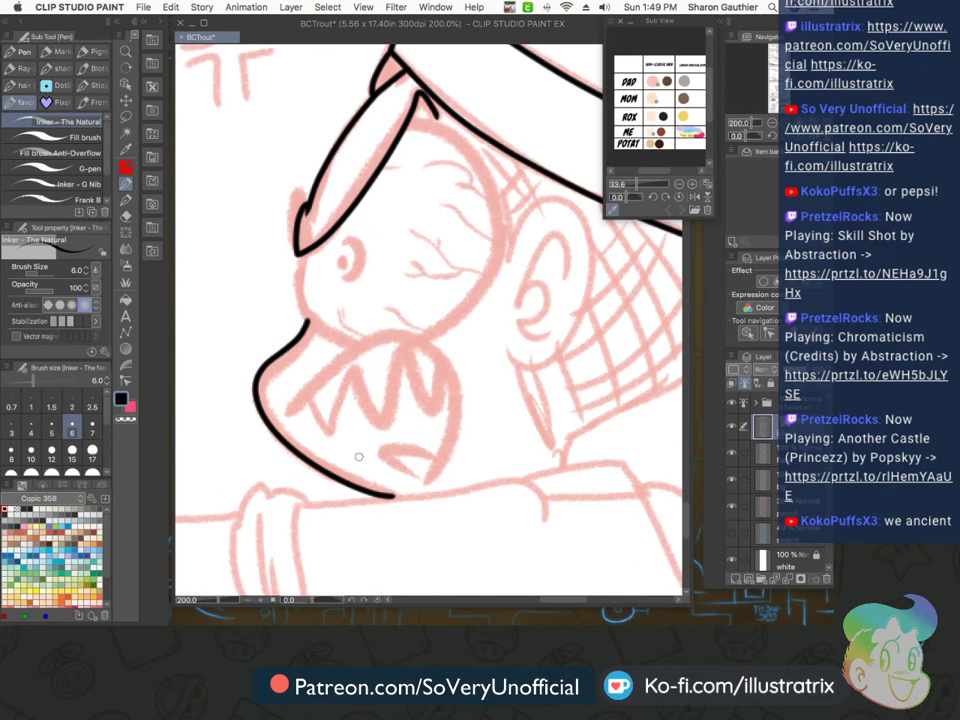
pyautogui.moveTo(274, 404)
pyautogui.mouseDown()
pyautogui.moveTo(312, 389)
pyautogui.moveTo(456, 440)
pyautogui.moveTo(423, 490)
pyautogui.mouseUp()
pyautogui.moveTo(306, 399)
pyautogui.mouseDown()
pyautogui.moveTo(337, 436)
pyautogui.moveTo(351, 365)
pyautogui.moveTo(396, 407)
pyautogui.moveTo(407, 355)
pyautogui.moveTo(441, 368)
pyautogui.mouseUp()
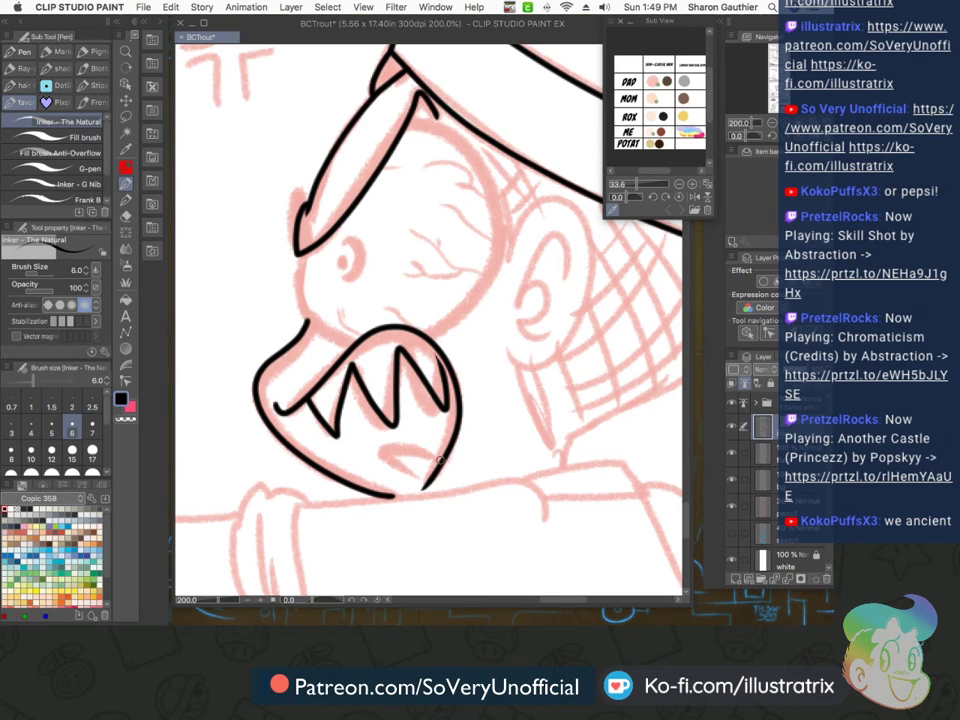
# Ink the tongue inside the shouting mouth and the inner line along the lower lip
pyautogui.moveTo(383, 454); pyautogui.dragTo(436, 466)
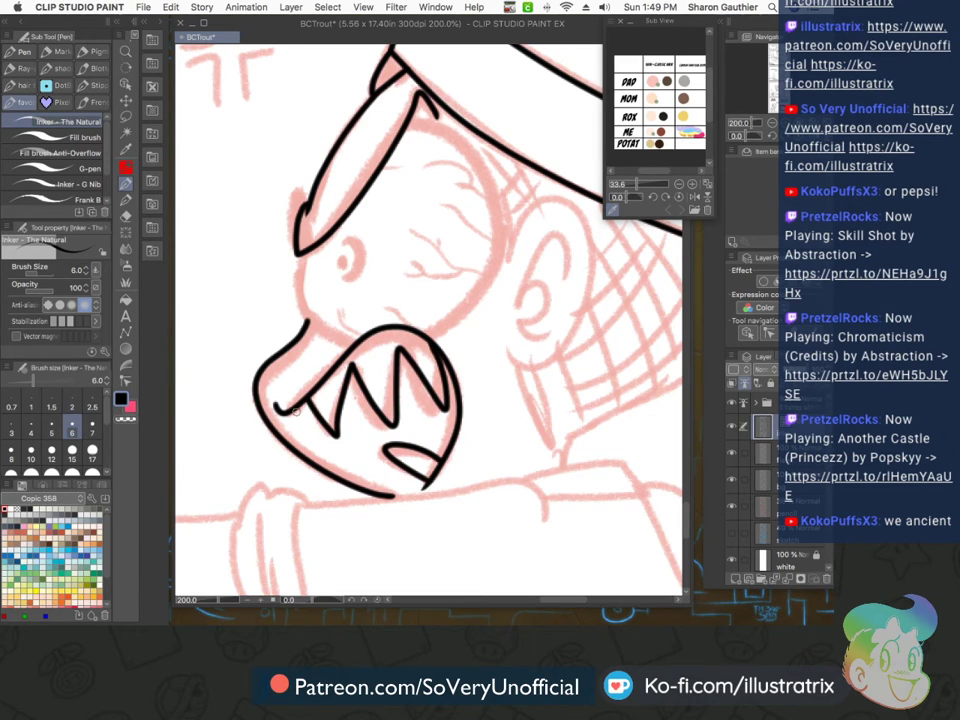
pyautogui.moveTo(427, 488); pyautogui.dragTo(343, 464)
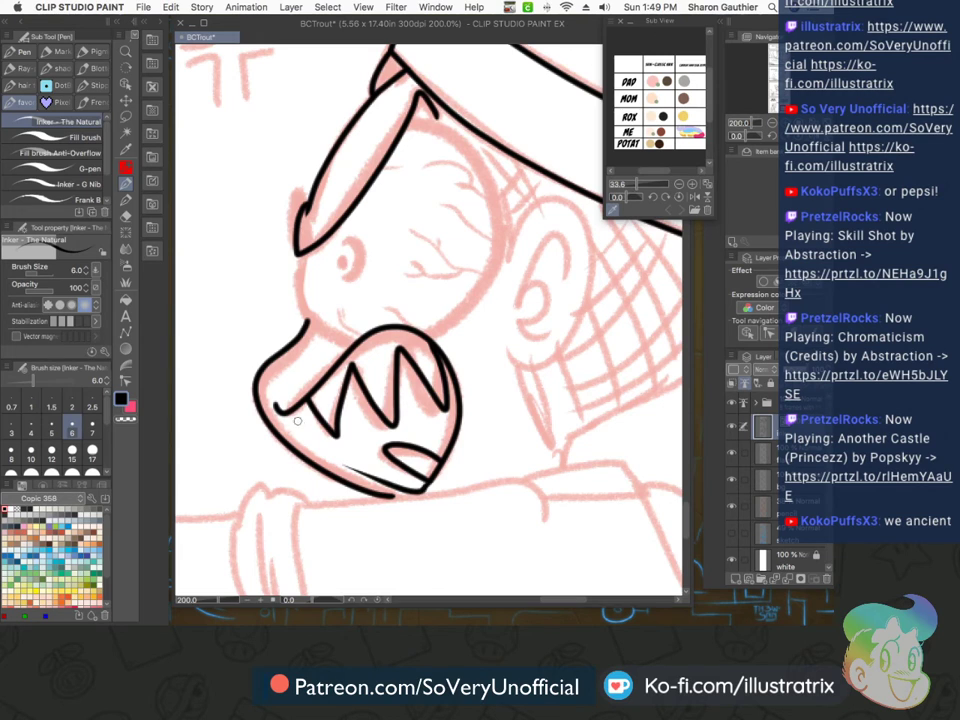
pyautogui.moveTo(293, 411); pyautogui.dragTo(350, 459)
pyautogui.press('super+z')
pyautogui.moveTo(292, 418); pyautogui.dragTo(399, 484)
pyautogui.scroll(-3, 399, 484)
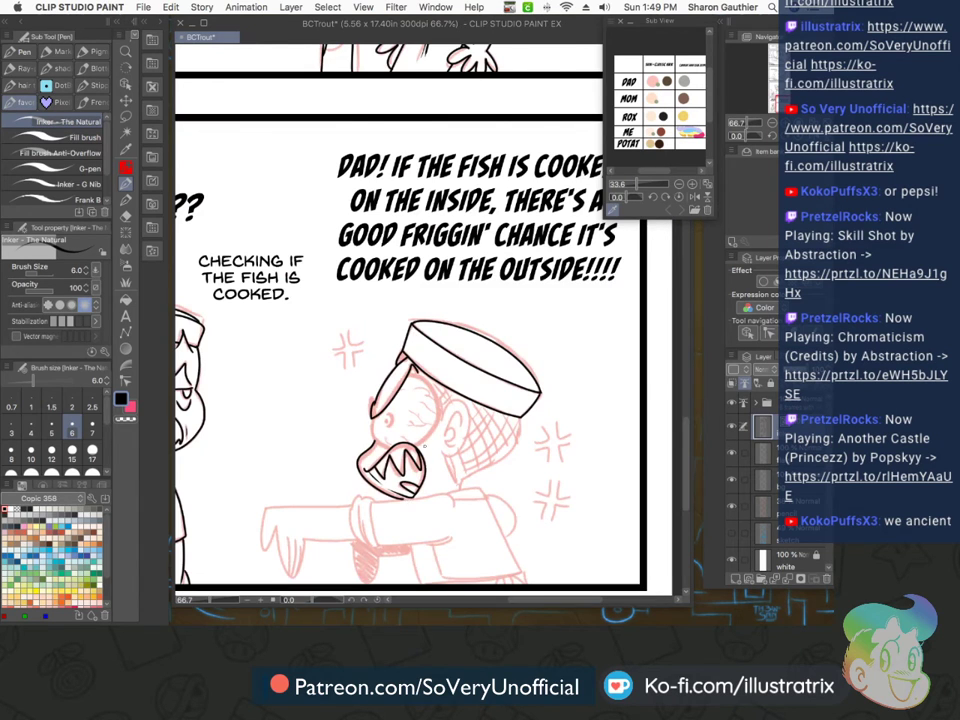
# Ink the outline of the shouting character's bulging eye from the eyebrow down to the mouth and around the back
pyautogui.scroll(3, 423, 440)
pyautogui.scroll(2, 268, 348)
pyautogui.moveTo(276, 346)
pyautogui.mouseDown()
pyautogui.moveTo(281, 450)
pyautogui.moveTo(386, 521)
pyautogui.mouseUp()
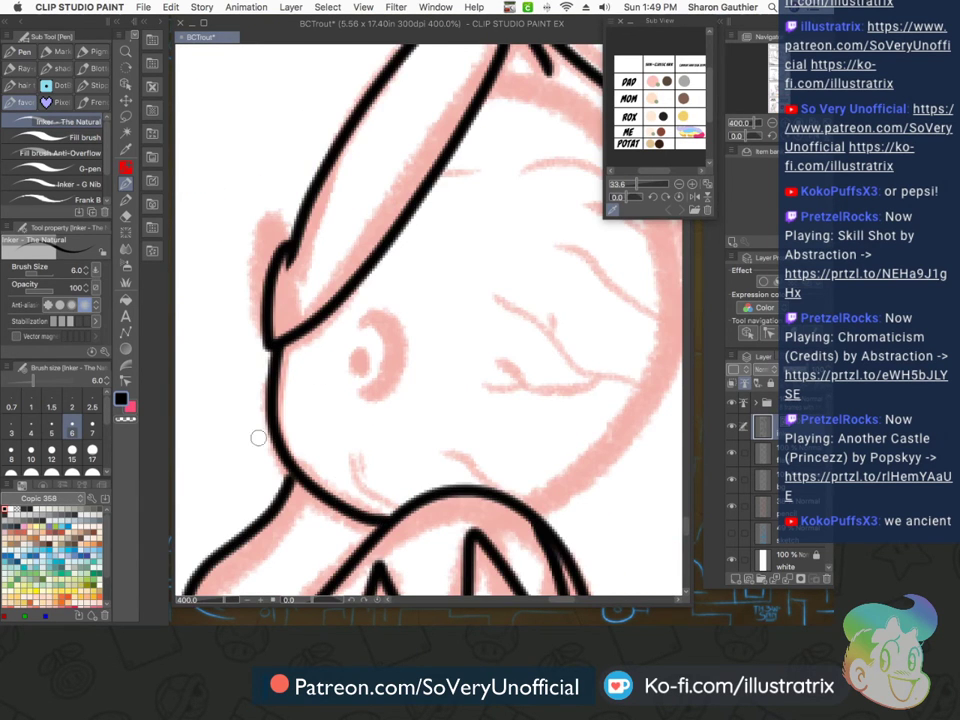
pyautogui.scroll(-3, 262, 430)
pyautogui.scroll(1, 320, 276)
pyautogui.moveTo(333, 285)
pyautogui.mouseDown()
pyautogui.moveTo(420, 355)
pyautogui.moveTo(403, 463)
pyautogui.moveTo(325, 494)
pyautogui.moveTo(414, 425)
pyautogui.moveTo(402, 326)
pyautogui.moveTo(342, 282)
pyautogui.mouseUp()
pyautogui.press('super+z')
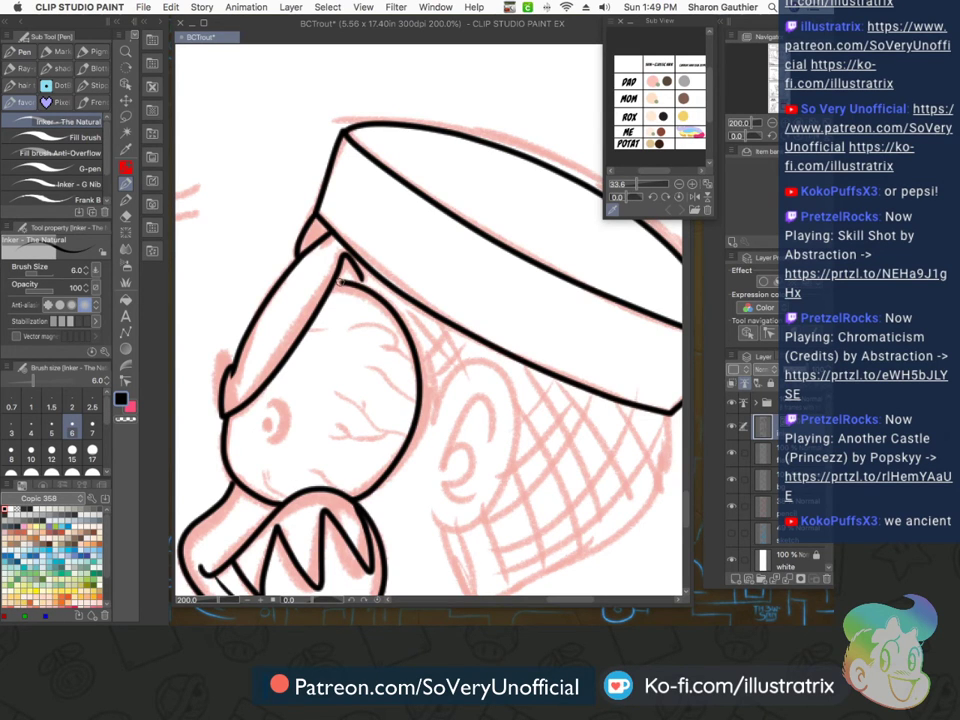
# Ink the tiny pupil dot and the curved iris line in the bulging eye
pyautogui.scroll(5, 264, 414)
pyautogui.click(266, 420)
pyautogui.scroll(-5, 264, 420)
pyautogui.scroll(5, 266, 400)
pyautogui.scroll(-5, 268, 400)
pyautogui.scroll(3, 270, 396)
pyautogui.moveTo(267, 395)
pyautogui.mouseDown()
pyautogui.moveTo(336, 427)
pyautogui.moveTo(251, 521)
pyautogui.mouseUp()
pyautogui.scroll(-5, 251, 521)
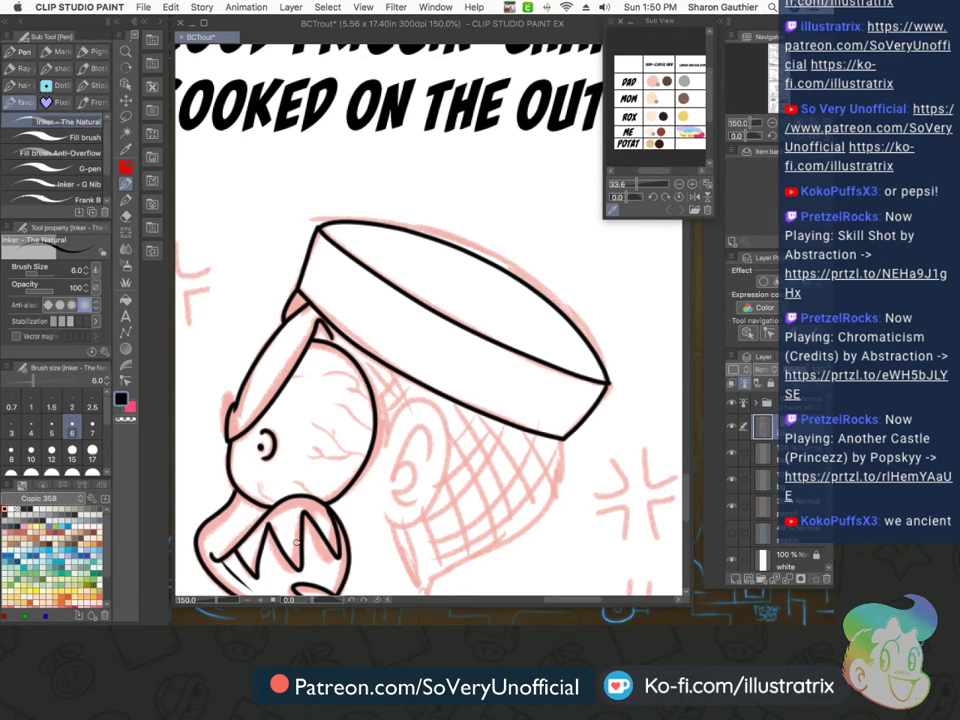
# Ink thin branching veins along the lower edge and middle of the bulging eye
pyautogui.scroll(3, 257, 482)
pyautogui.moveTo(306, 542)
pyautogui.mouseDown()
pyautogui.moveTo(267, 492)
pyautogui.moveTo(283, 519)
pyautogui.mouseUp()
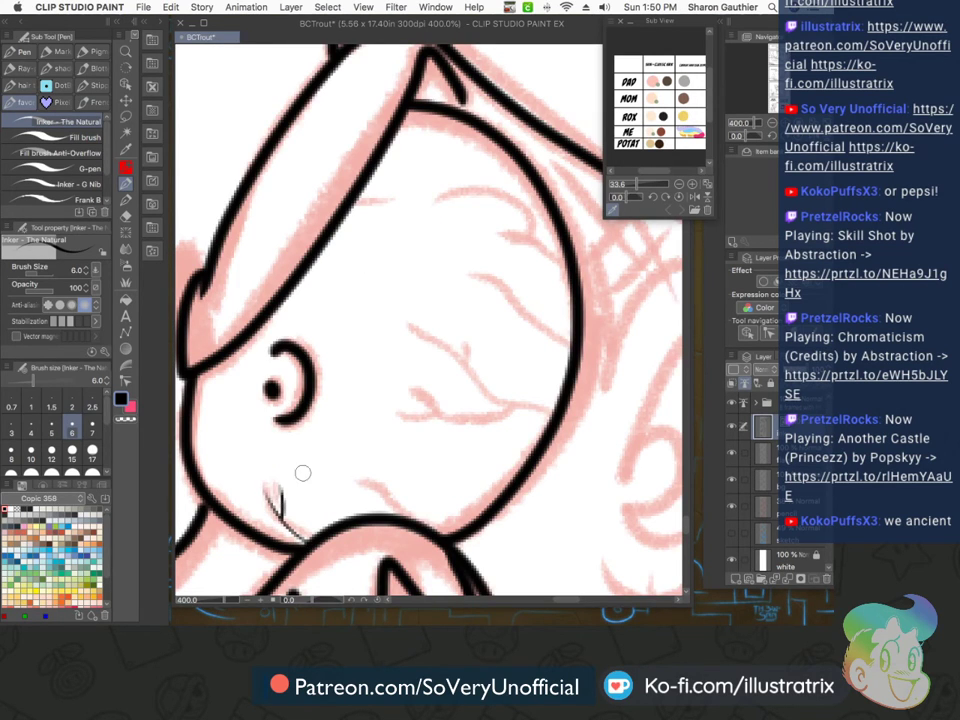
pyautogui.moveTo(407, 507); pyautogui.dragTo(365, 467)
pyautogui.moveTo(412, 520); pyautogui.dragTo(381, 480)
pyautogui.moveTo(554, 410)
pyautogui.mouseDown()
pyautogui.moveTo(412, 330)
pyautogui.moveTo(471, 374)
pyautogui.mouseUp()
pyautogui.moveTo(514, 411)
pyautogui.mouseDown()
pyautogui.moveTo(398, 403)
pyautogui.moveTo(440, 416)
pyautogui.moveTo(409, 420)
pyautogui.mouseUp()
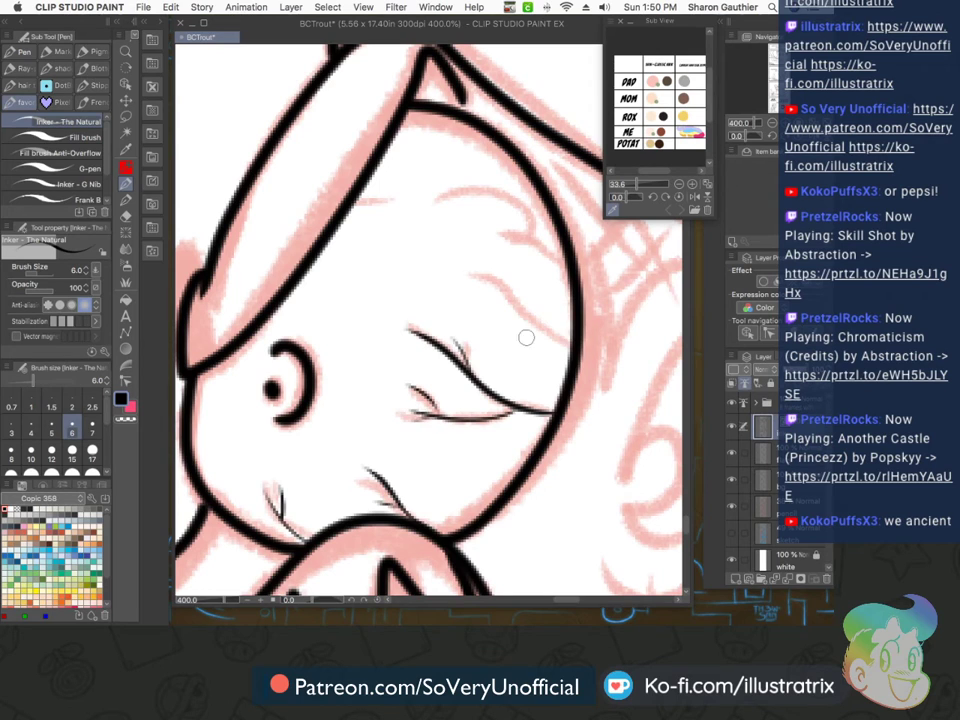
# Ink the remaining veins across the upper part of the bulging eye and beside the eyebrow
pyautogui.moveTo(568, 349); pyautogui.dragTo(465, 267)
pyautogui.moveTo(558, 274); pyautogui.dragTo(473, 197)
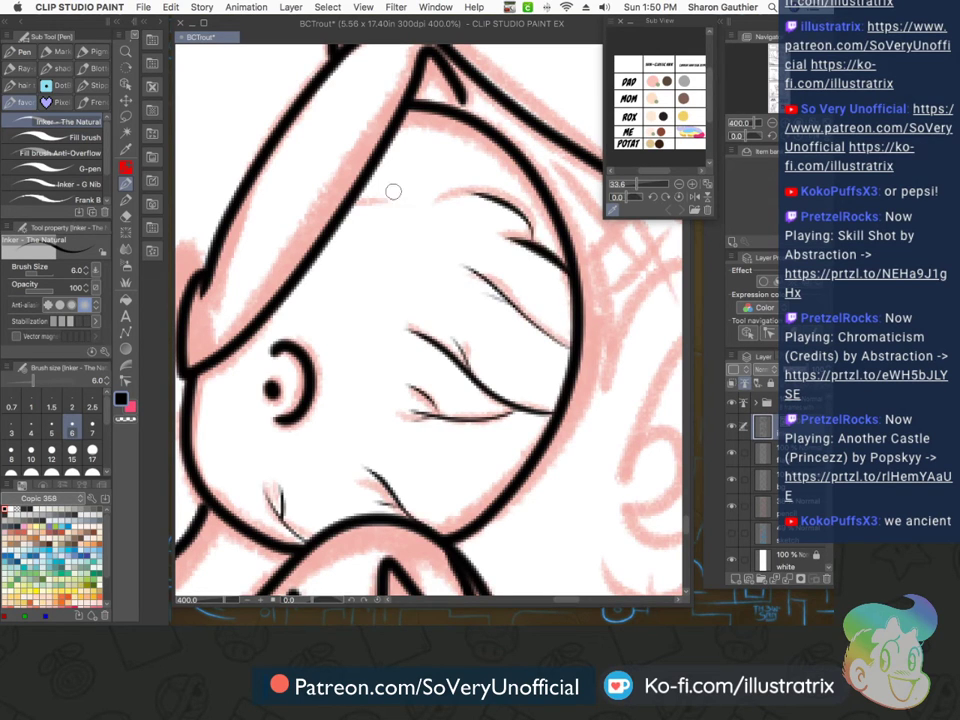
pyautogui.moveTo(360, 204); pyautogui.dragTo(399, 200)
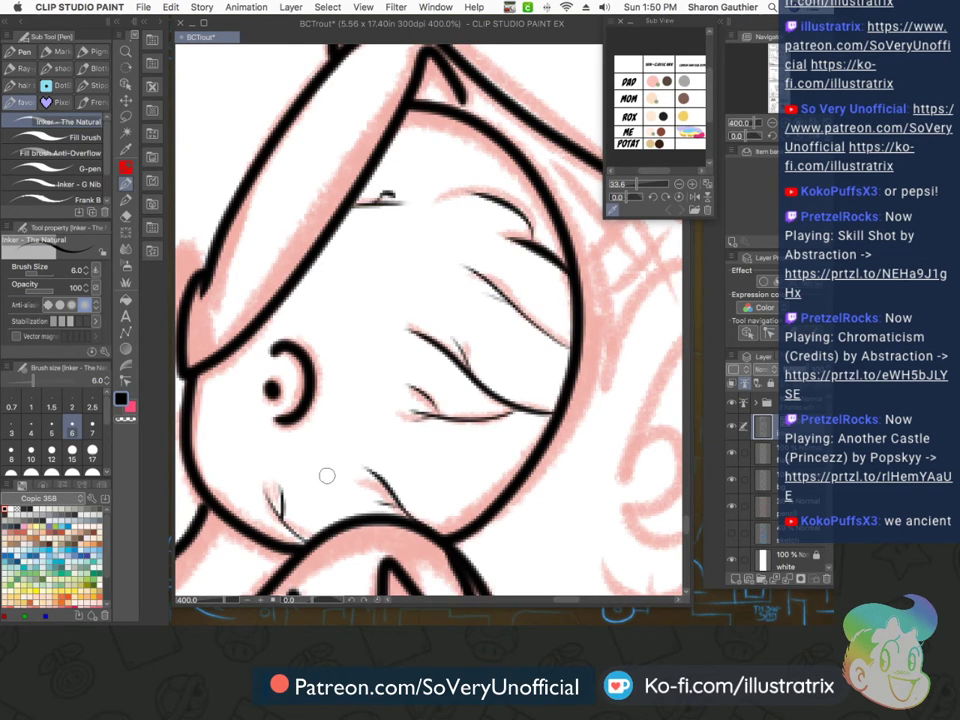
pyautogui.scroll(-4, 326, 450)
pyautogui.scroll(3, 343, 335)
pyautogui.scroll(-5, 335, 352)
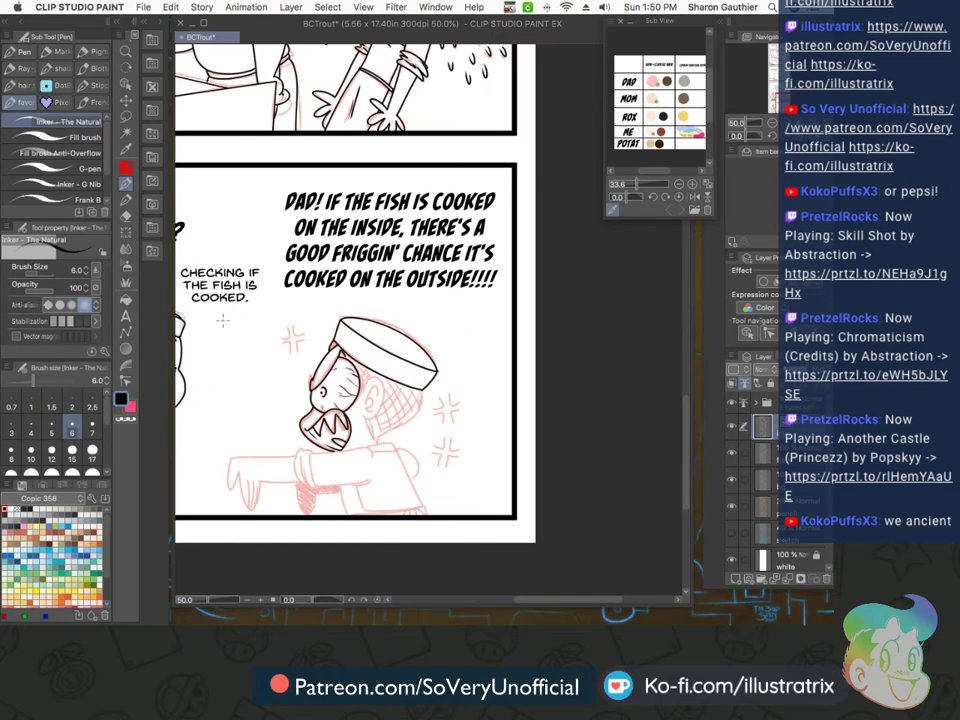
# Ink the shouting character's ear with its outer contour and inner folds
pyautogui.scroll(3, 300, 435)
pyautogui.moveTo(380, 415)
pyautogui.mouseDown()
pyautogui.moveTo(402, 372)
pyautogui.moveTo(437, 498)
pyautogui.moveTo(378, 493)
pyautogui.mouseUp()
pyautogui.moveTo(445, 422)
pyautogui.mouseDown()
pyautogui.moveTo(398, 447)
pyautogui.moveTo(408, 423)
pyautogui.moveTo(398, 467)
pyautogui.moveTo(433, 460)
pyautogui.mouseUp()
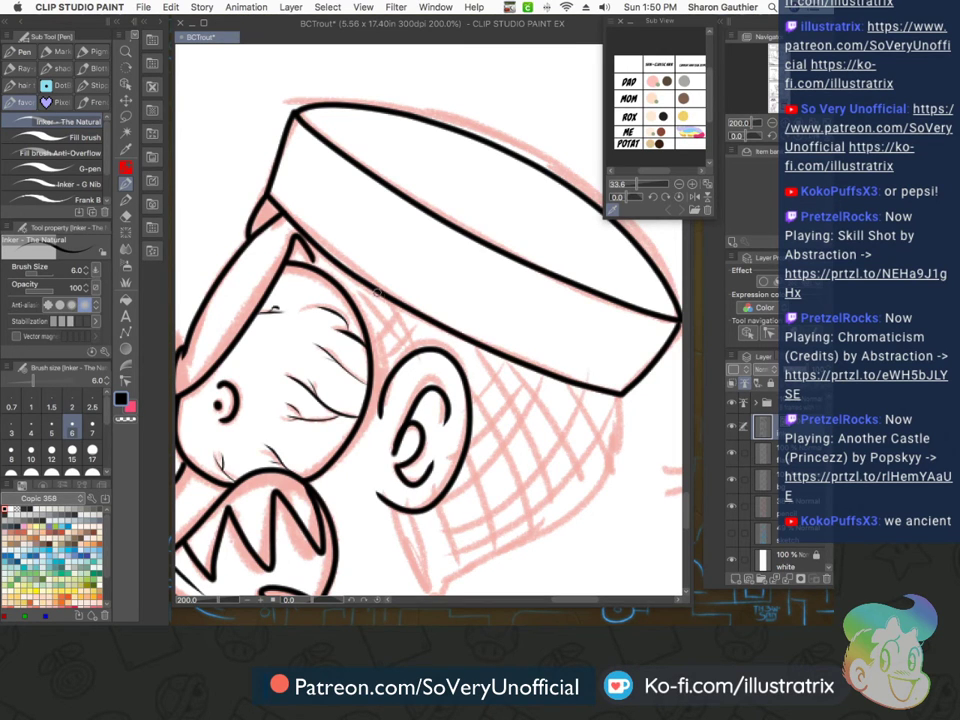
# Ink the back of the head down to the neck and the hairline in front of the ear
pyautogui.scroll(-2, 355, 413)
pyautogui.scroll(2, 420, 450)
pyautogui.moveTo(412, 468)
pyautogui.mouseDown()
pyautogui.moveTo(460, 445)
pyautogui.moveTo(569, 361)
pyautogui.moveTo(592, 272)
pyautogui.mouseUp()
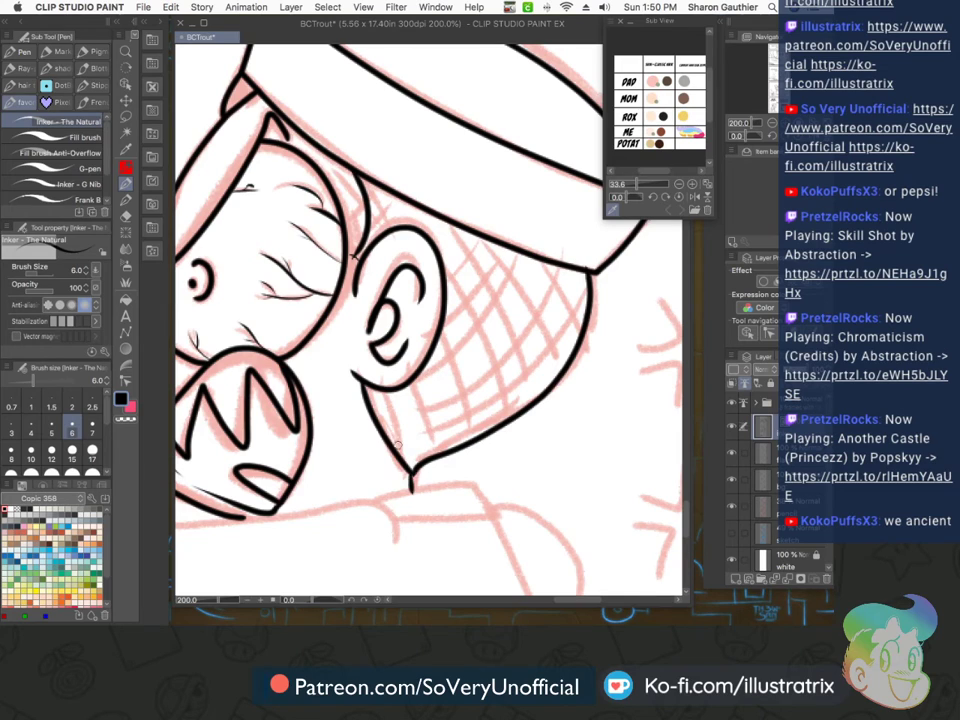
pyautogui.moveTo(332, 152); pyautogui.dragTo(356, 266)
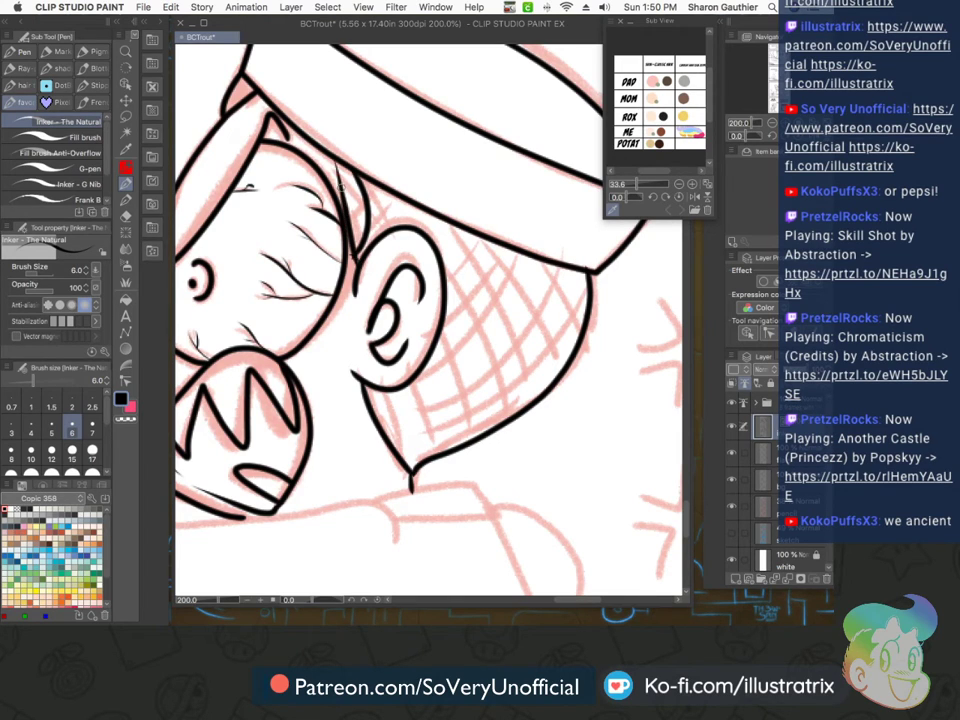
# Ink the crosshatched net lines over the hair in front of and behind the shouting character's ear
pyautogui.moveTo(520, 252)
pyautogui.mouseDown()
pyautogui.moveTo(567, 311)
pyautogui.moveTo(544, 352)
pyautogui.moveTo(500, 392)
pyautogui.moveTo(378, 398)
pyautogui.moveTo(418, 460)
pyautogui.mouseUp()
pyautogui.moveTo(386, 230); pyautogui.dragTo(346, 198)
pyautogui.moveTo(418, 217)
pyautogui.mouseDown()
pyautogui.moveTo(361, 179)
pyautogui.moveTo(348, 216)
pyautogui.moveTo(368, 241)
pyautogui.moveTo(425, 248)
pyautogui.mouseUp()
pyautogui.moveTo(498, 243); pyautogui.dragTo(460, 296)
pyautogui.moveTo(532, 260); pyautogui.dragTo(390, 396)
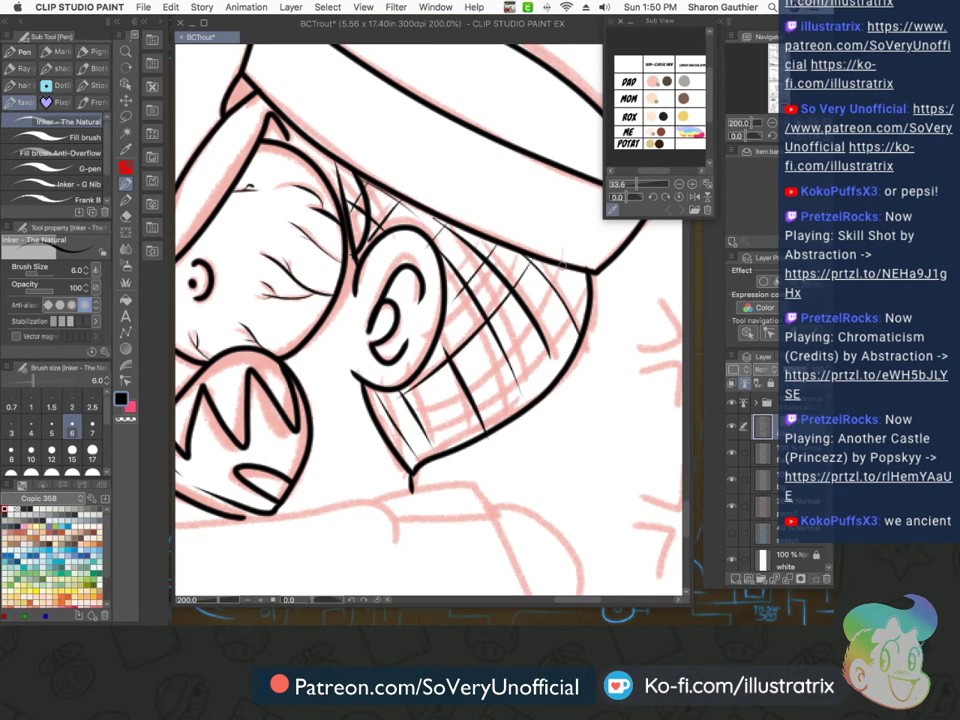
pyautogui.moveTo(564, 270)
pyautogui.mouseDown()
pyautogui.moveTo(530, 319)
pyautogui.moveTo(404, 424)
pyautogui.mouseUp()
pyautogui.moveTo(586, 302); pyautogui.dragTo(436, 450)
pyautogui.scroll(-1, 337, 501)
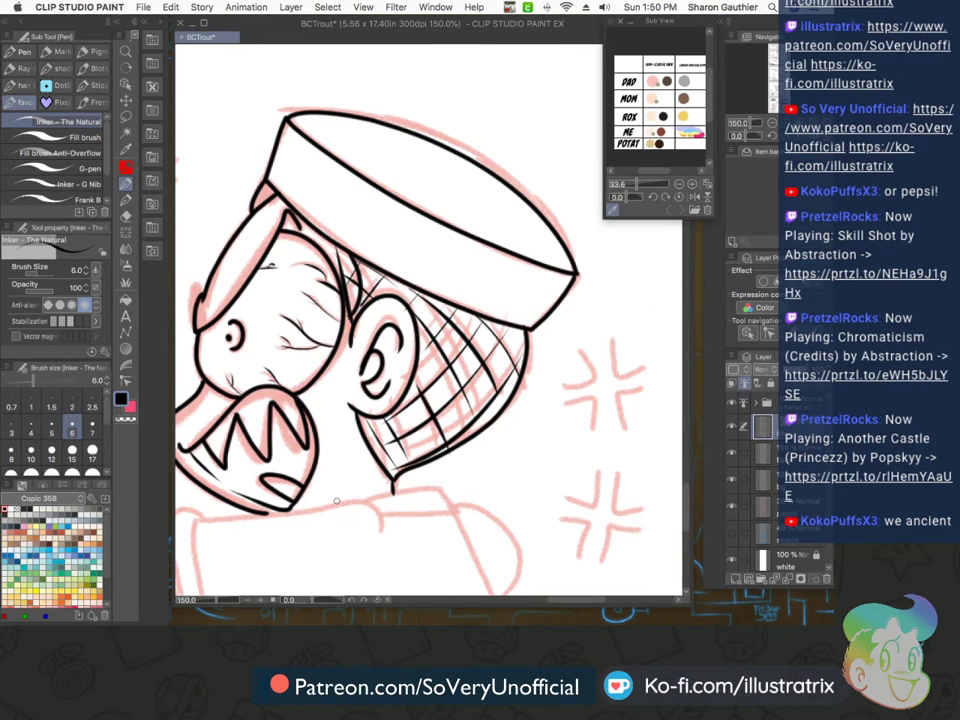
pyautogui.scroll(-3, 406, 454)
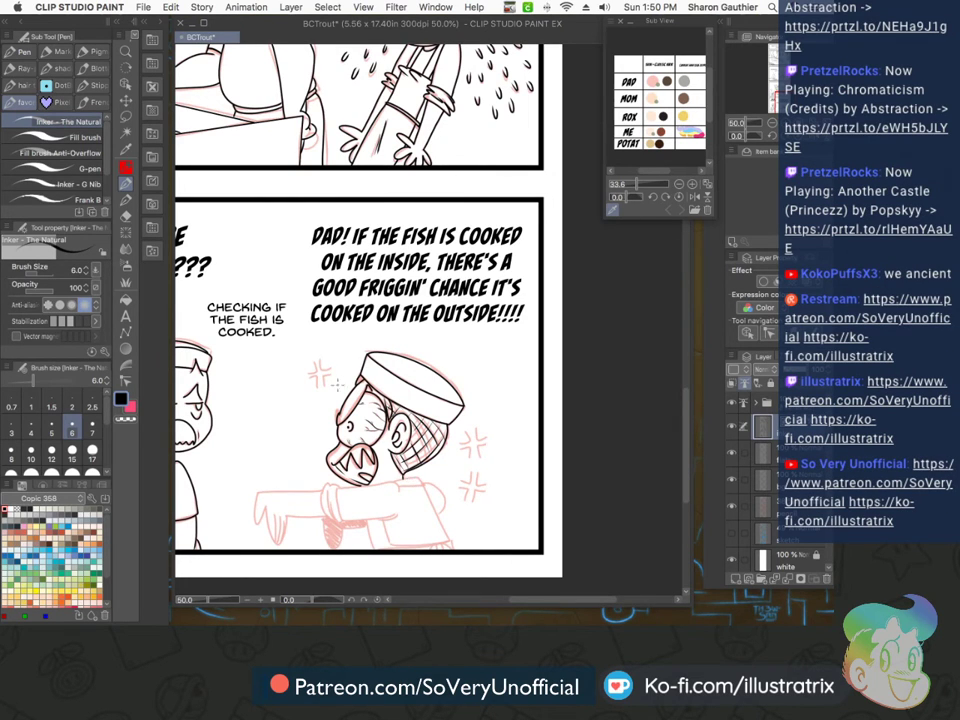
# Ink the anger mark in front of the hat and the upper anger mark behind the head
pyautogui.scroll(4, 337, 384)
pyautogui.moveTo(272, 308)
pyautogui.mouseDown()
pyautogui.moveTo(315, 334)
pyautogui.moveTo(293, 382)
pyautogui.moveTo(235, 352)
pyautogui.moveTo(267, 398)
pyautogui.moveTo(297, 389)
pyautogui.mouseUp()
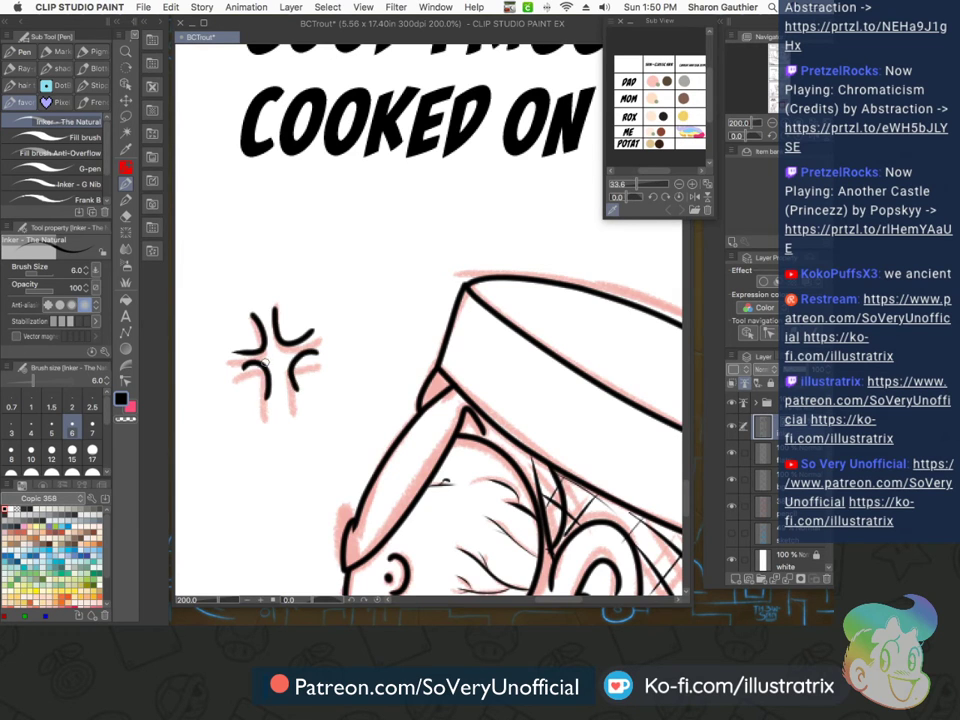
pyautogui.scroll(-4, 284, 373)
pyautogui.scroll(2, 390, 420)
pyautogui.moveTo(398, 389); pyautogui.dragTo(382, 426)
pyautogui.moveTo(428, 377)
pyautogui.mouseDown()
pyautogui.moveTo(438, 413)
pyautogui.moveTo(455, 414)
pyautogui.mouseUp()
pyautogui.moveTo(456, 427)
pyautogui.mouseDown()
pyautogui.moveTo(433, 432)
pyautogui.moveTo(441, 458)
pyautogui.mouseUp()
pyautogui.moveTo(384, 438)
pyautogui.mouseDown()
pyautogui.moveTo(413, 446)
pyautogui.moveTo(407, 461)
pyautogui.mouseUp()
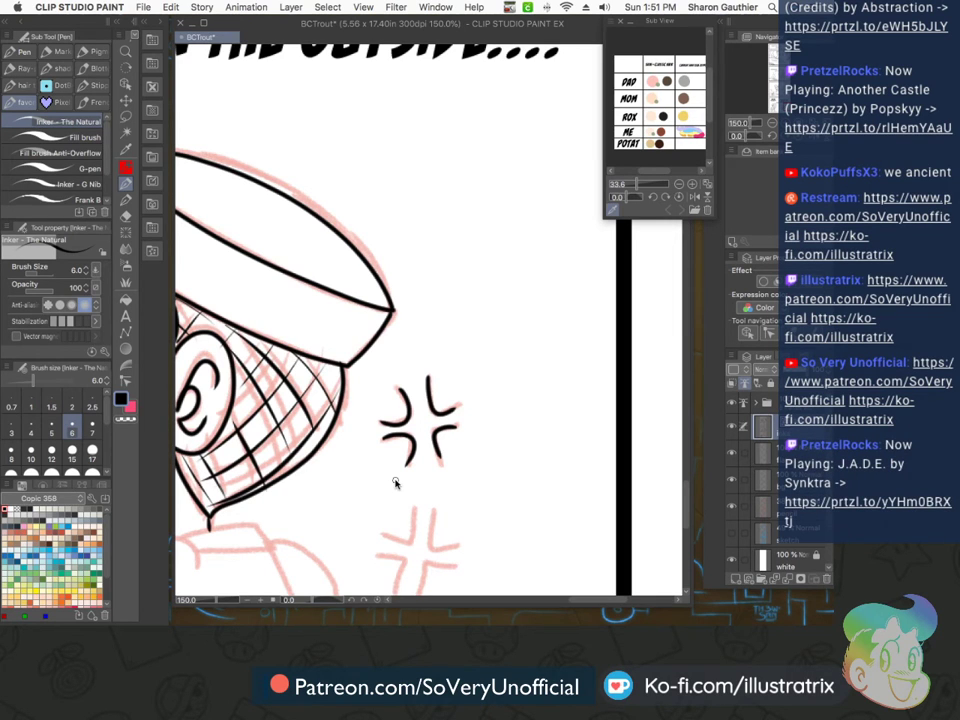
# Ink the lower anger mark behind the shouting character's shoulder
pyautogui.scroll(-4, 395, 483)
pyautogui.scroll(3, 400, 440)
pyautogui.moveTo(405, 386)
pyautogui.mouseDown()
pyautogui.moveTo(399, 429)
pyautogui.moveTo(429, 390)
pyautogui.moveTo(461, 438)
pyautogui.moveTo(411, 494)
pyautogui.mouseUp()
pyautogui.moveTo(354, 442)
pyautogui.mouseDown()
pyautogui.moveTo(371, 443)
pyautogui.moveTo(379, 493)
pyautogui.mouseUp()
pyautogui.scroll(-2, 366, 431)
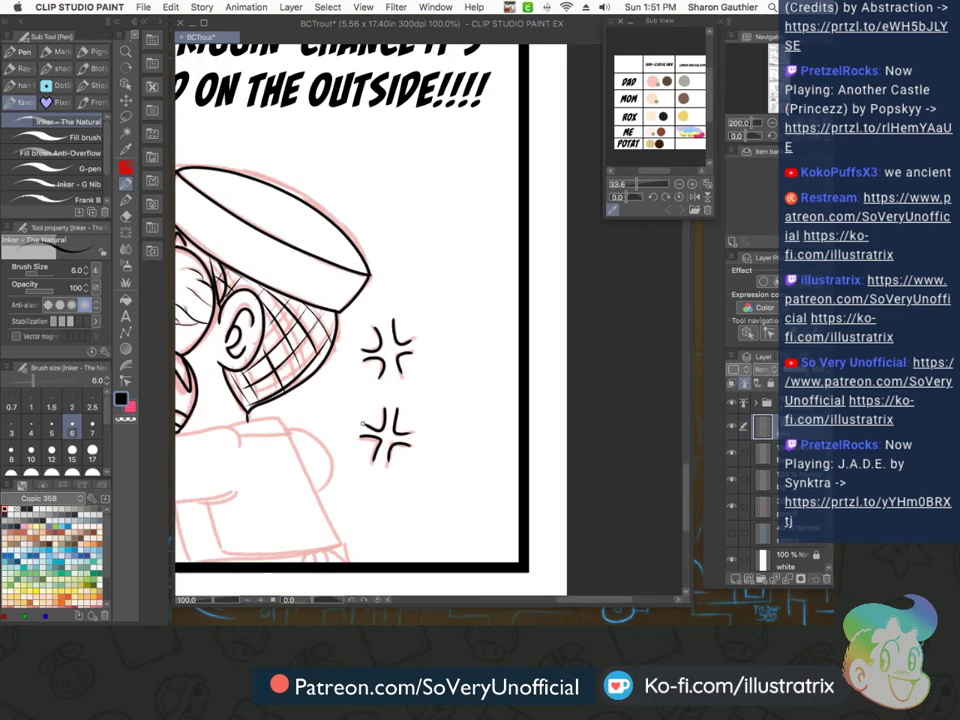
# Ink the shouting character's collar, the slanted back line and the rounded far shoulder
pyautogui.scroll(-2, 210, 411)
pyautogui.scroll(3, 200, 400)
pyautogui.moveTo(270, 457)
pyautogui.mouseDown()
pyautogui.moveTo(335, 442)
pyautogui.moveTo(383, 467)
pyautogui.mouseUp()
pyautogui.scroll(-3, 383, 460)
pyautogui.scroll(2, 350, 364)
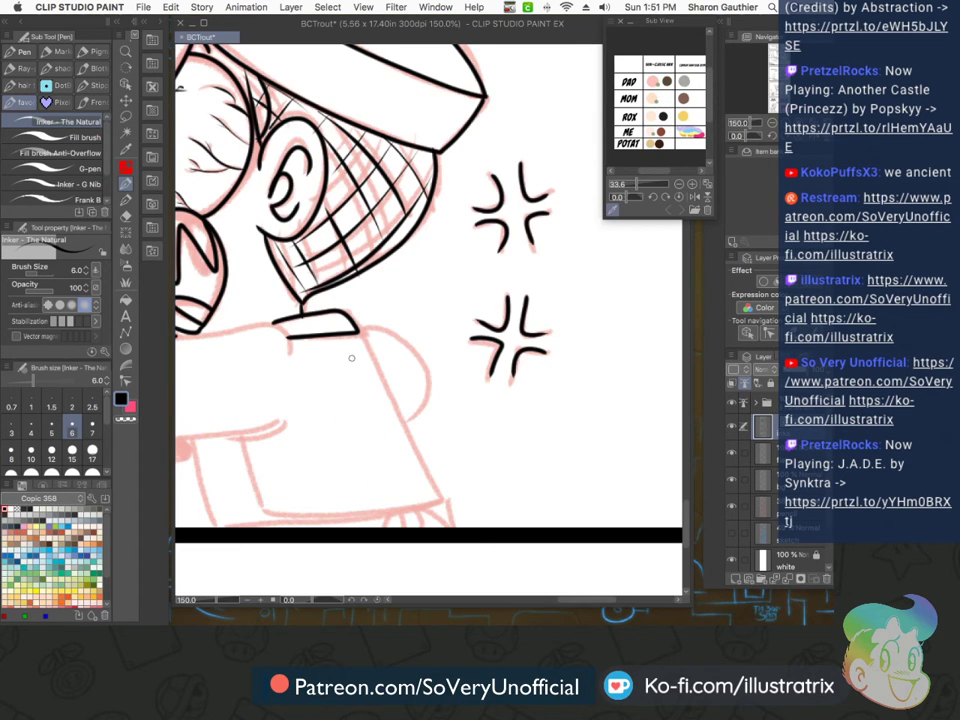
pyautogui.moveTo(379, 369)
pyautogui.mouseDown()
pyautogui.moveTo(437, 498)
pyautogui.moveTo(402, 530)
pyautogui.moveTo(402, 511)
pyautogui.moveTo(418, 511)
pyautogui.moveTo(391, 520)
pyautogui.moveTo(457, 527)
pyautogui.mouseUp()
pyautogui.moveTo(358, 328)
pyautogui.mouseDown()
pyautogui.moveTo(415, 391)
pyautogui.moveTo(406, 421)
pyautogui.moveTo(372, 445)
pyautogui.moveTo(406, 516)
pyautogui.mouseUp()
# Ink the shirt front, the vertical torso line and the lower hem just above the panel border
pyautogui.scroll(-3, 395, 500)
pyautogui.scroll(3, 287, 517)
pyautogui.scroll(-2, 409, 504)
pyautogui.scroll(4, 443, 535)
pyautogui.moveTo(430, 430)
pyautogui.mouseDown()
pyautogui.moveTo(452, 516)
pyautogui.moveTo(411, 523)
pyautogui.moveTo(583, 508)
pyautogui.mouseUp()
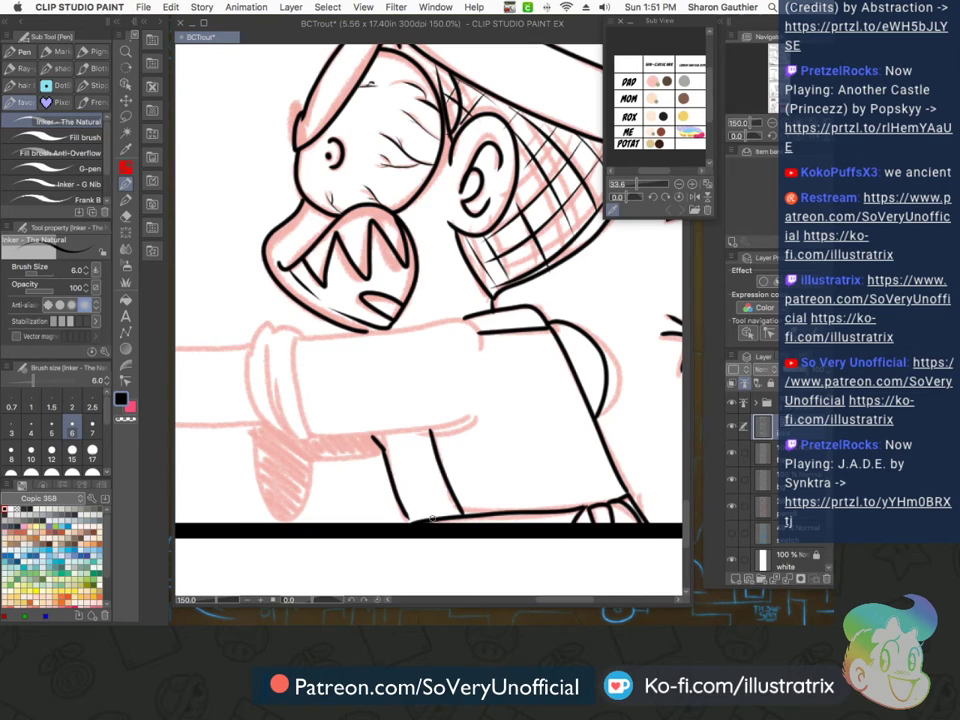
# Ink the outstretched arm's sleeve with its rolled cuff and the small fold mark beneath it
pyautogui.moveTo(481, 352)
pyautogui.mouseDown()
pyautogui.moveTo(379, 332)
pyautogui.moveTo(295, 338)
pyautogui.moveTo(307, 428)
pyautogui.moveTo(348, 433)
pyautogui.moveTo(471, 420)
pyautogui.mouseUp()
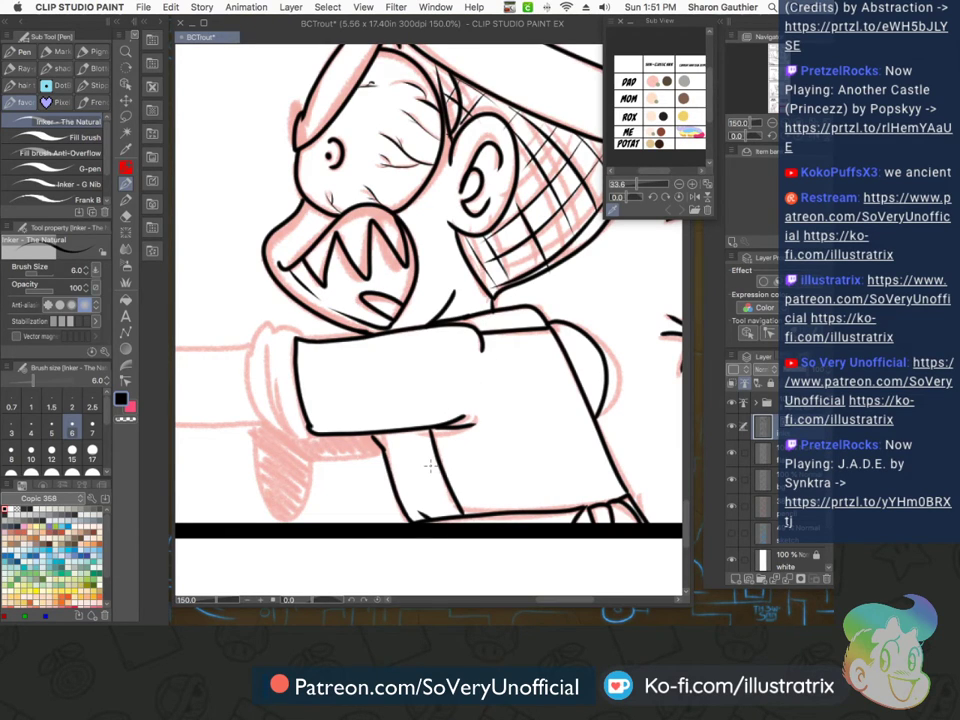
pyautogui.moveTo(393, 445); pyautogui.dragTo(412, 456)
pyautogui.scroll(3, 284, 333)
pyautogui.moveTo(339, 355); pyautogui.dragTo(240, 378)
pyautogui.scroll(-5, 232, 308)
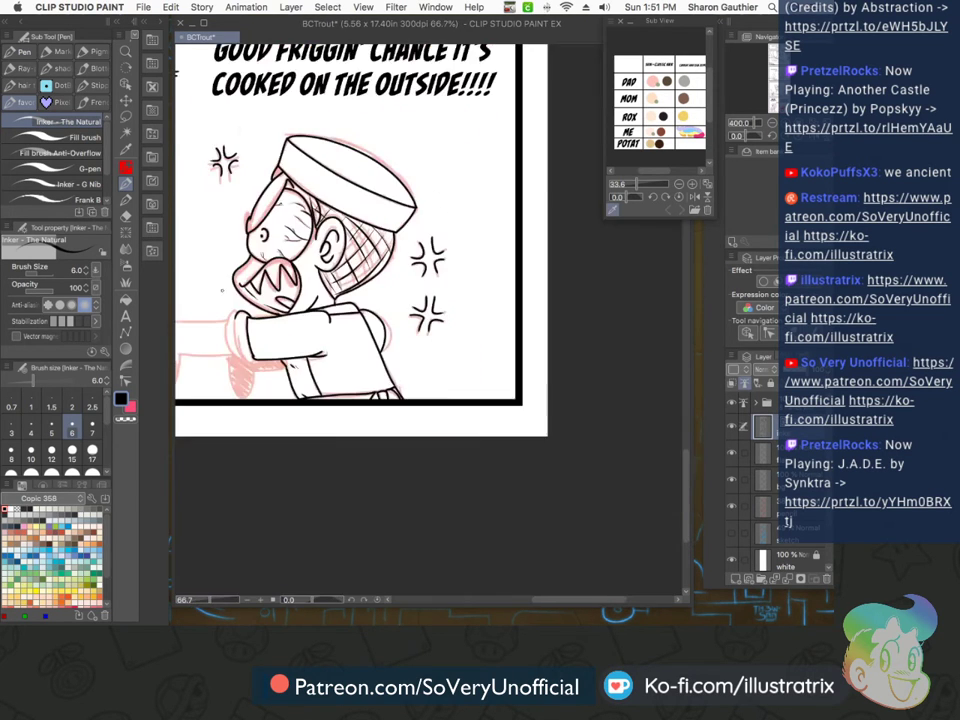
# Ink the outline of the hatched shape hanging beneath the outstretched sleeve
pyautogui.scroll(4, 224, 289)
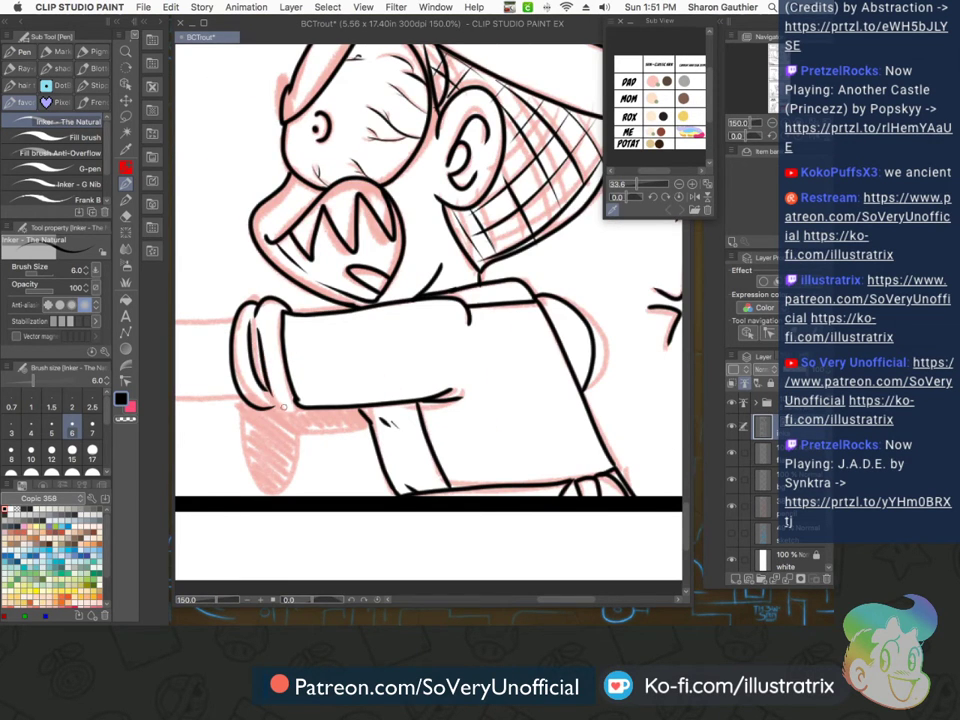
pyautogui.moveTo(238, 400); pyautogui.dragTo(263, 494)
pyautogui.moveTo(290, 494); pyautogui.dragTo(298, 433)
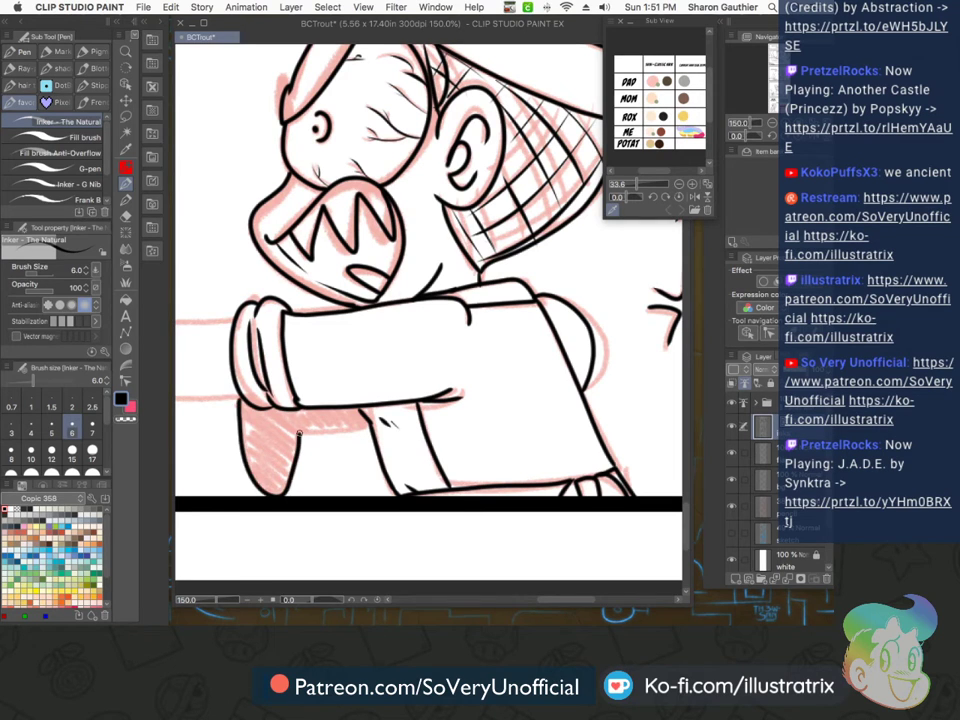
pyautogui.scroll(-2, 335, 527)
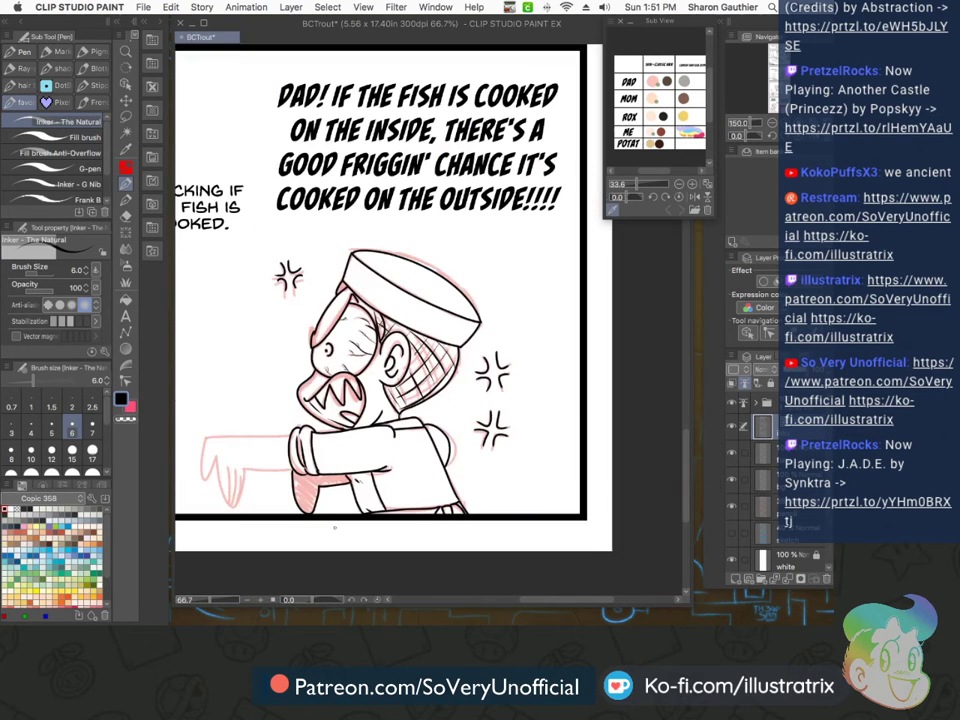
# Ink the shouting character's extended forearm and the drooping hand with its fingers
pyautogui.scroll(-2, 335, 527)
pyautogui.scroll(4, 270, 527)
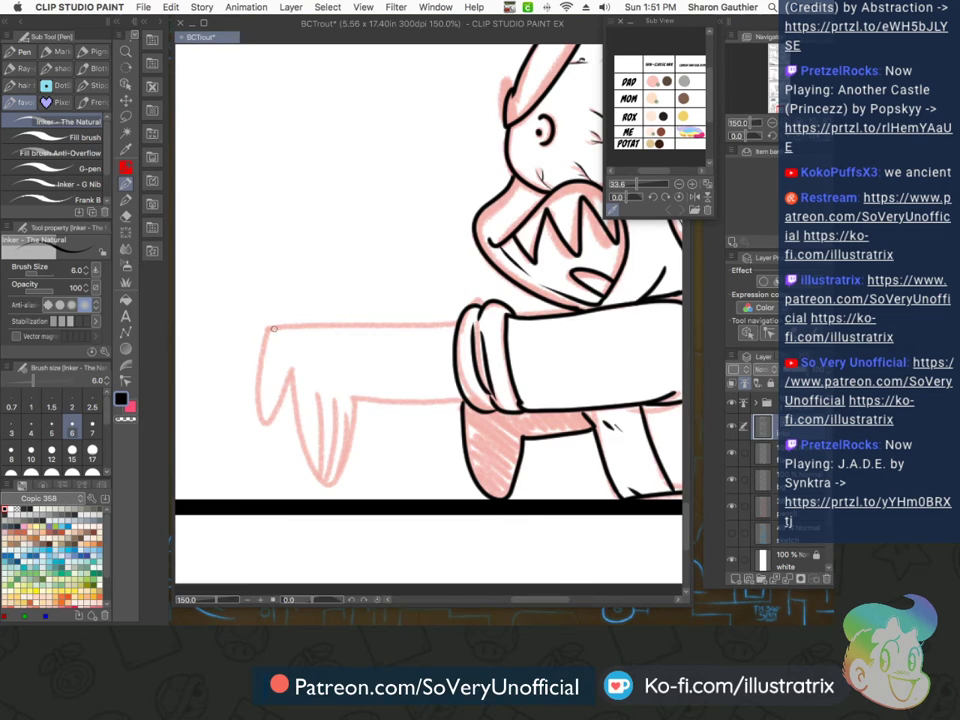
pyautogui.scroll(1, 264, 337)
pyautogui.moveTo(500, 325)
pyautogui.mouseDown()
pyautogui.moveTo(245, 328)
pyautogui.moveTo(256, 452)
pyautogui.moveTo(285, 383)
pyautogui.moveTo(321, 505)
pyautogui.moveTo(319, 413)
pyautogui.mouseUp()
pyautogui.moveTo(319, 528)
pyautogui.mouseDown()
pyautogui.moveTo(342, 425)
pyautogui.moveTo(343, 519)
pyautogui.moveTo(354, 426)
pyautogui.moveTo(508, 428)
pyautogui.mouseUp()
pyautogui.scroll(-3, 186, 405)
pyautogui.scroll(5, 231, 411)
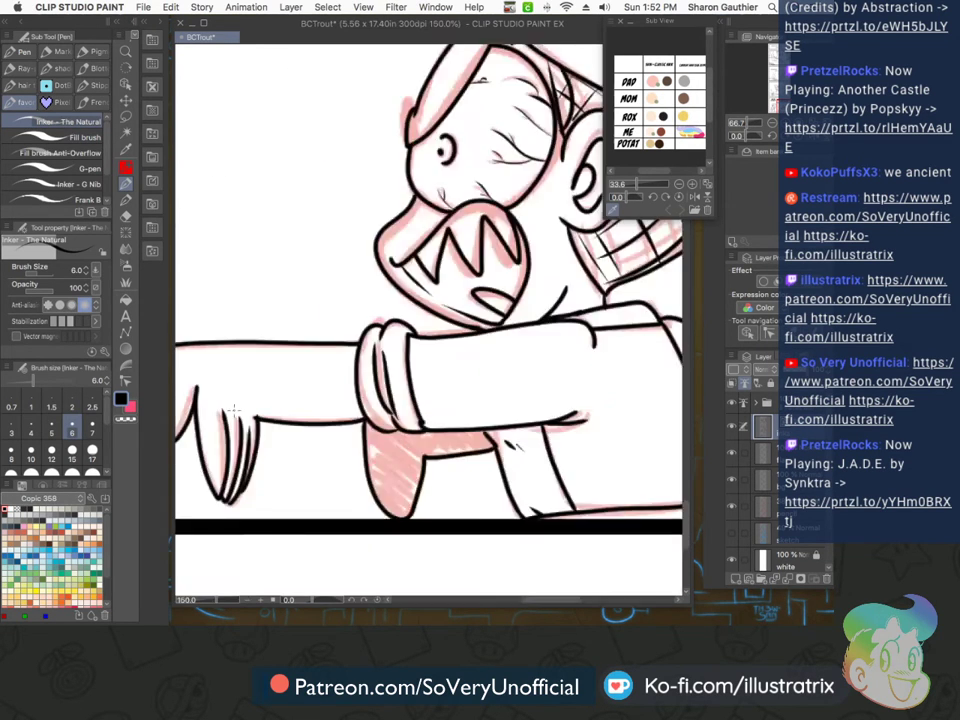
pyautogui.scroll(-4, 231, 370)
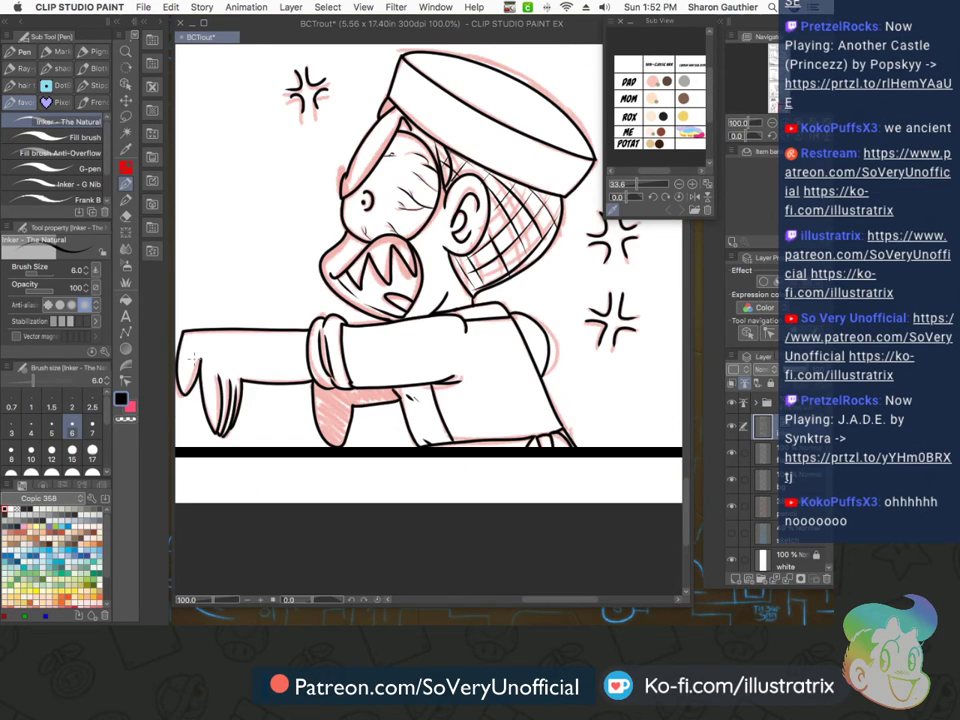
# Fill the shape beneath the outstretched sleeve with black on the layer below the line art
pyautogui.click(770, 455)
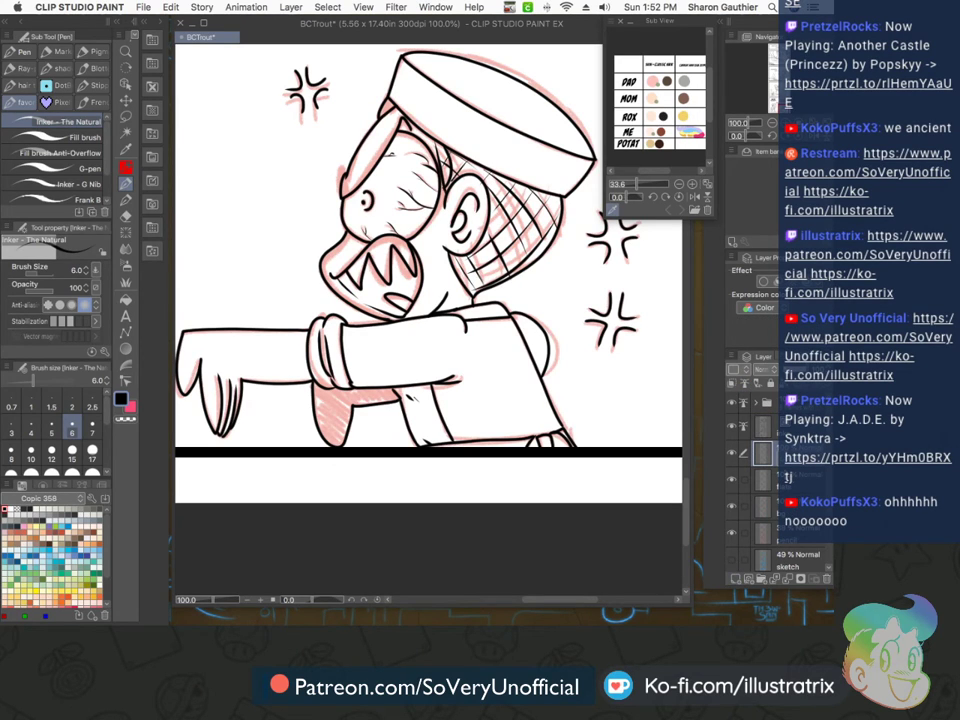
pyautogui.press('g')
pyautogui.click(318, 412)
pyautogui.press('p')
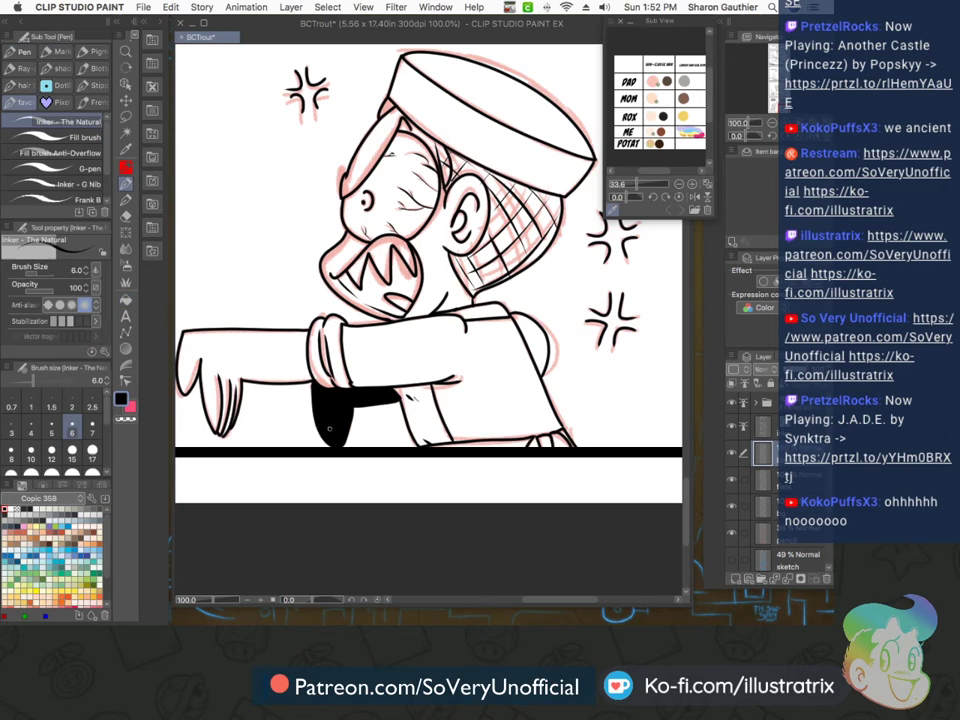
pyautogui.scroll(-3, 472, 474)
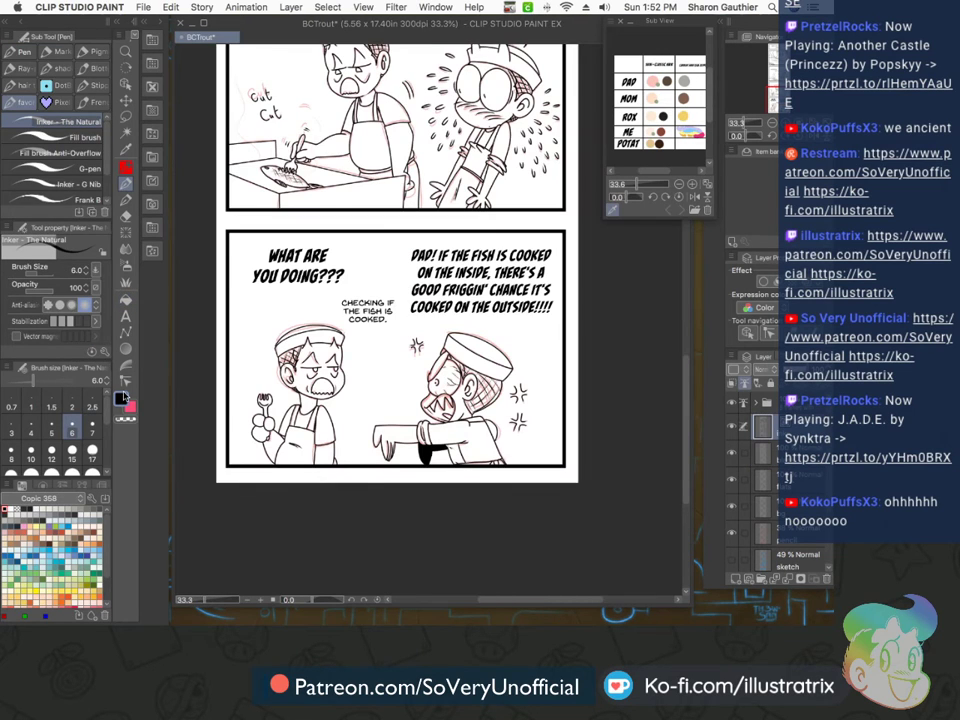
# Save the comic page and hide the red pencil layer
pyautogui.press('super+s')
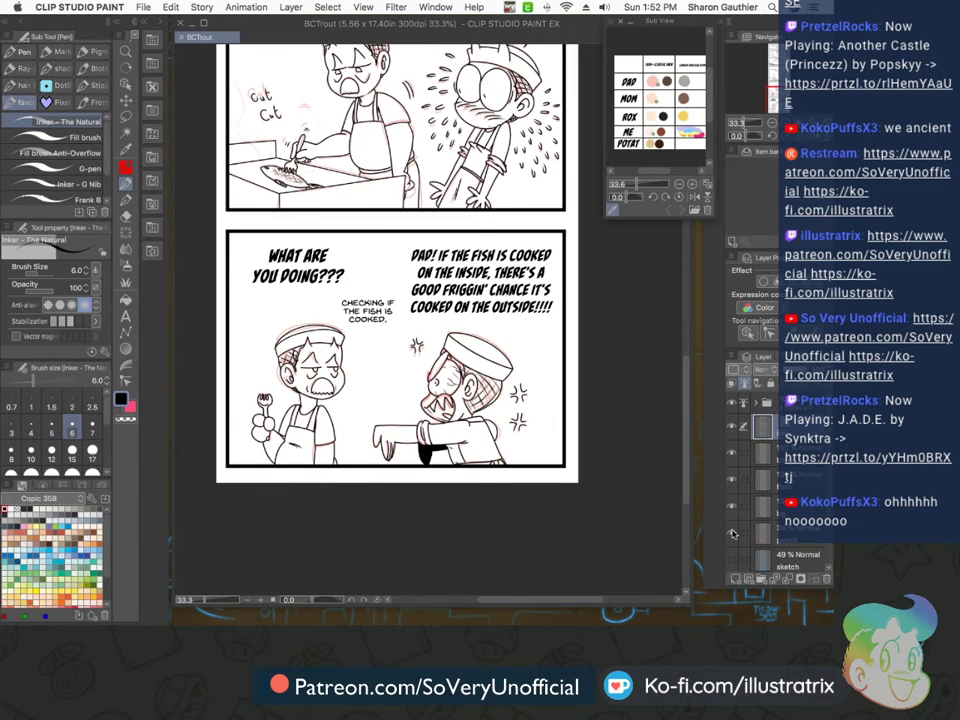
pyautogui.click(727, 561)
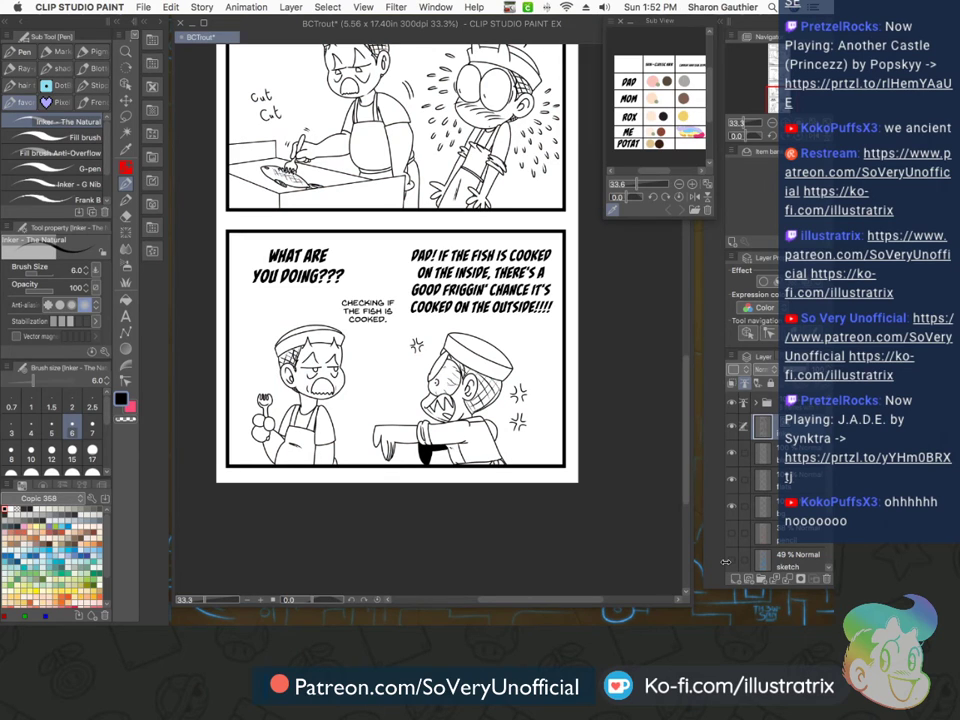
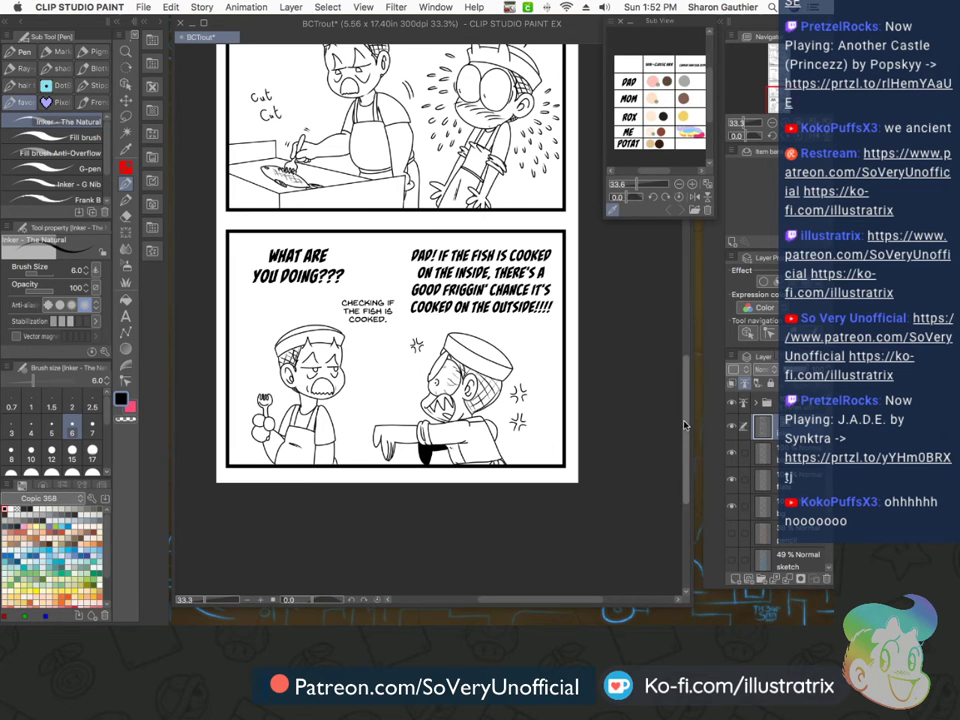
# Activate the flat-colour layer beneath the line art and sample the DAD row's pink skin tone and dark brown from the reference palette
pyautogui.scroll(5, 400, 320)
pyautogui.click(788, 481)
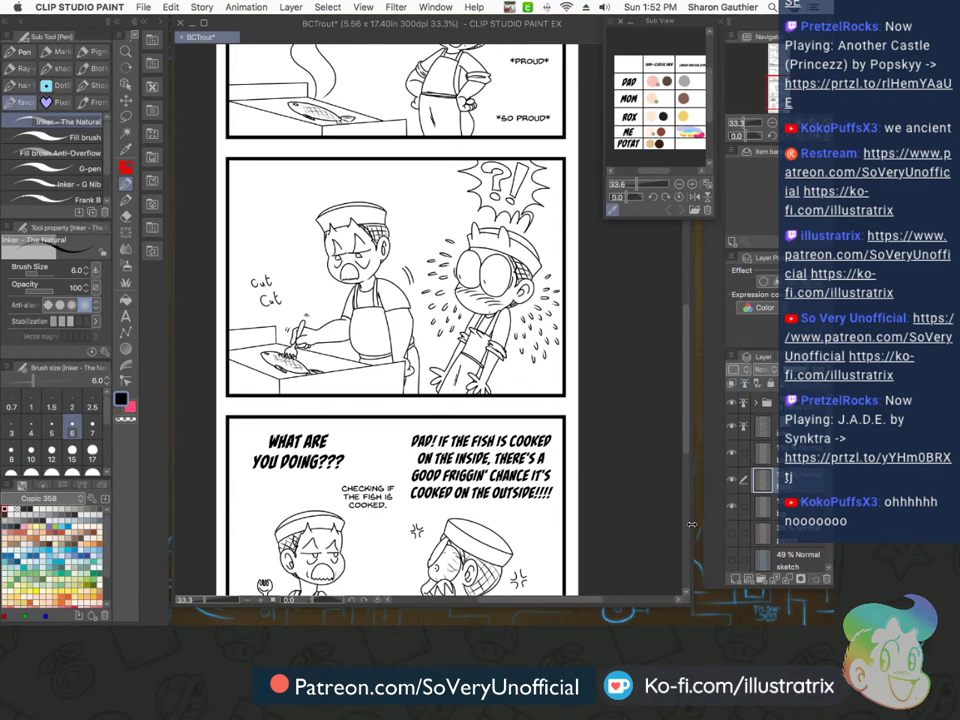
pyautogui.click(657, 133)
pyautogui.click(667, 81)
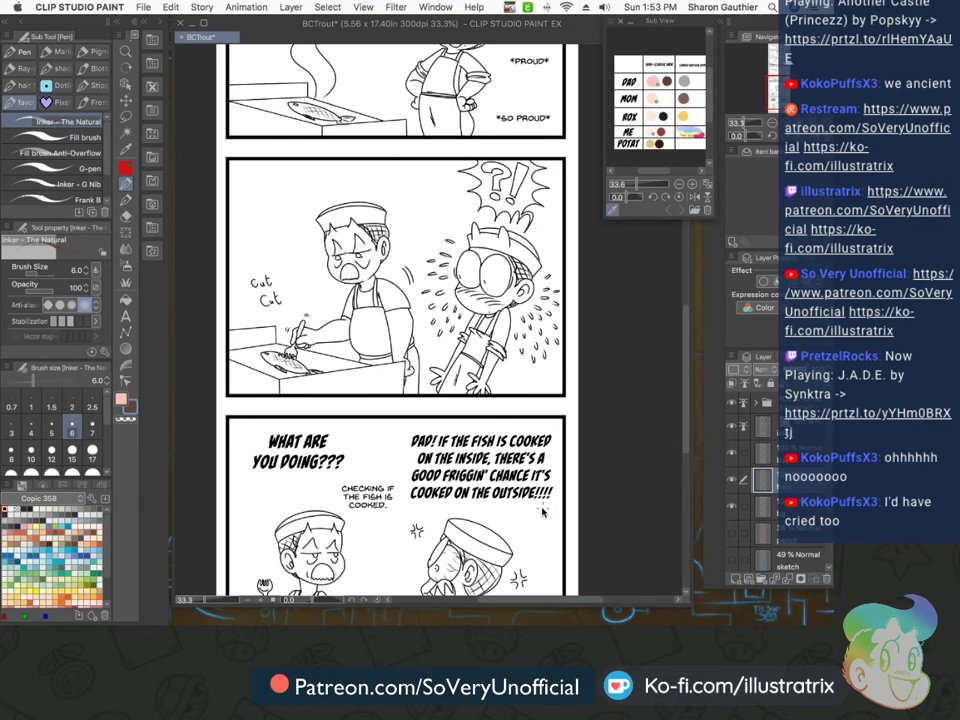
# Lasso-fill Dad's hatched hair beneath the cap in the third panel with dark brown
pyautogui.scroll(10, 310, 200)
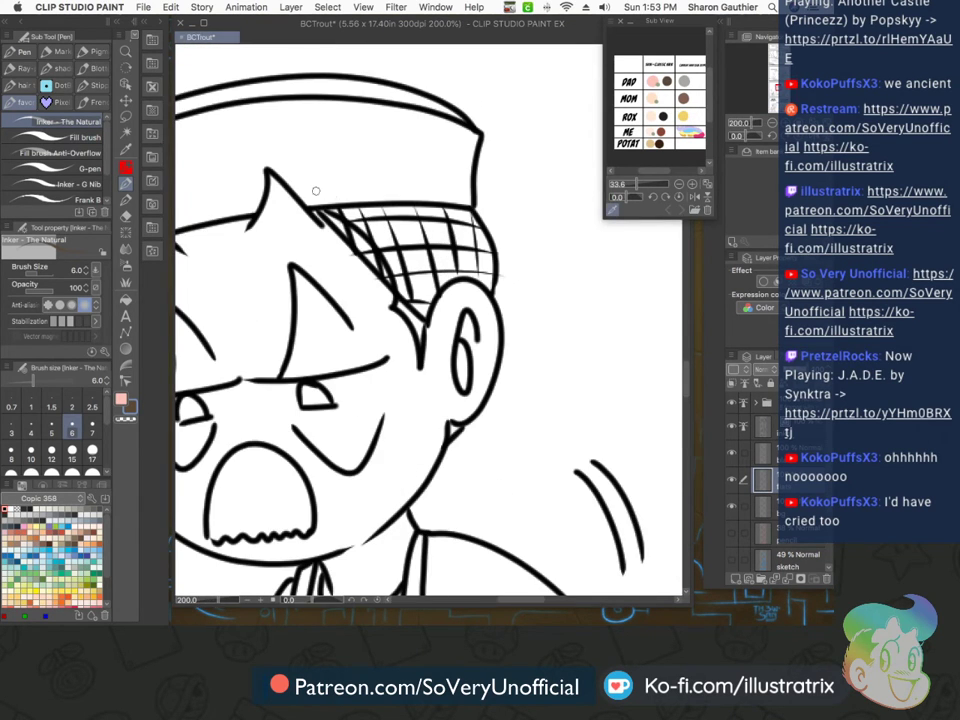
pyautogui.press('m')
pyautogui.scroll(1, 314, 197)
pyautogui.moveTo(300, 208)
pyautogui.mouseDown()
pyautogui.moveTo(422, 292)
pyautogui.moveTo(411, 198)
pyautogui.moveTo(490, 497)
pyautogui.moveTo(572, 360)
pyautogui.moveTo(643, 300)
pyautogui.moveTo(516, 208)
pyautogui.moveTo(390, 213)
pyautogui.mouseUp()
pyautogui.scroll(-6, 410, 197)
pyautogui.scroll(4, 366, 208)
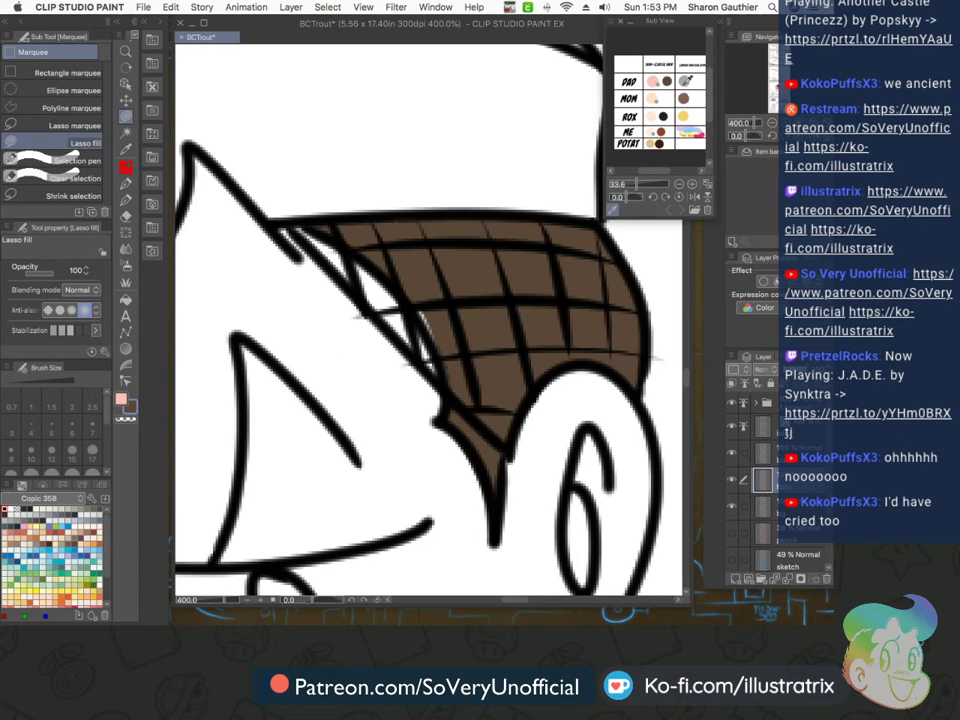
# Sample the DAD row's grey and lasso-fill his third-panel hair and the small tuft beneath the ear with it
pyautogui.click(686, 80)
pyautogui.moveTo(303, 222)
pyautogui.mouseDown()
pyautogui.moveTo(375, 290)
pyautogui.moveTo(456, 431)
pyautogui.moveTo(511, 455)
pyautogui.moveTo(475, 290)
pyautogui.moveTo(468, 185)
pyautogui.moveTo(290, 160)
pyautogui.moveTo(300, 215)
pyautogui.mouseUp()
pyautogui.scroll(-3, 333, 339)
pyautogui.scroll(3, 417, 459)
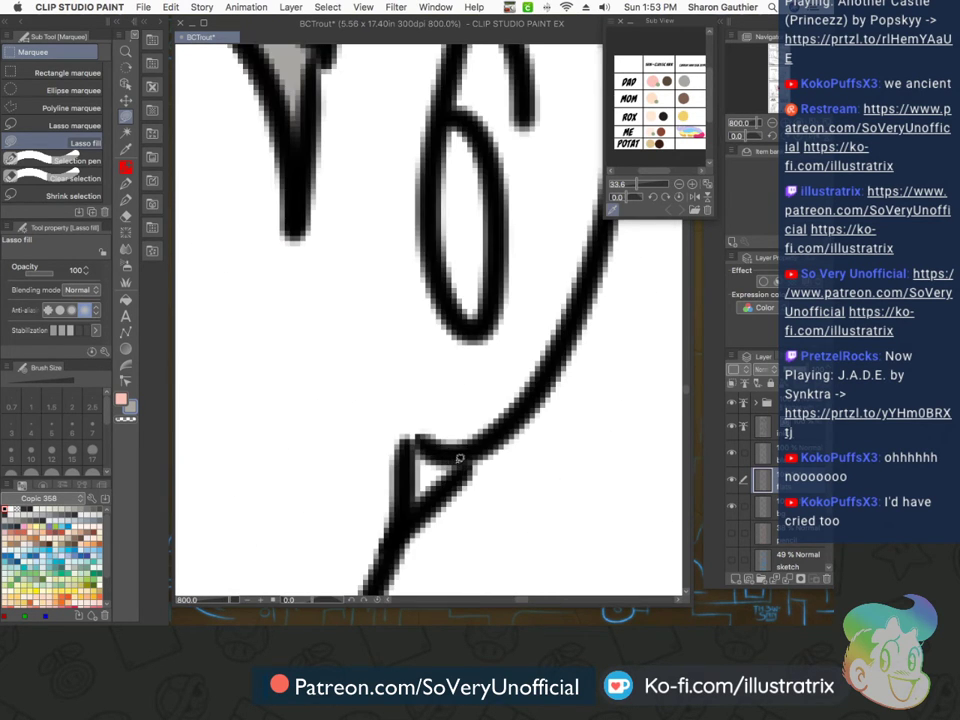
pyautogui.scroll(-3, 410, 468)
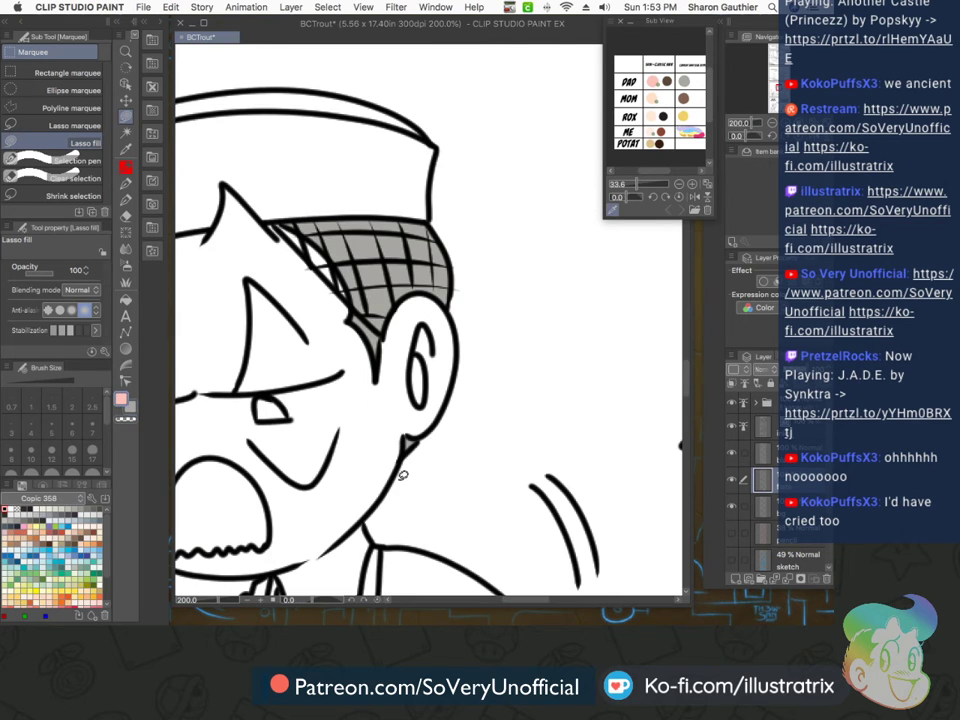
# Fill Dad's neck and face in the third panel with the pink skin tone
pyautogui.scroll(-2, 400, 500)
pyautogui.press('g')
pyautogui.click(355, 530)
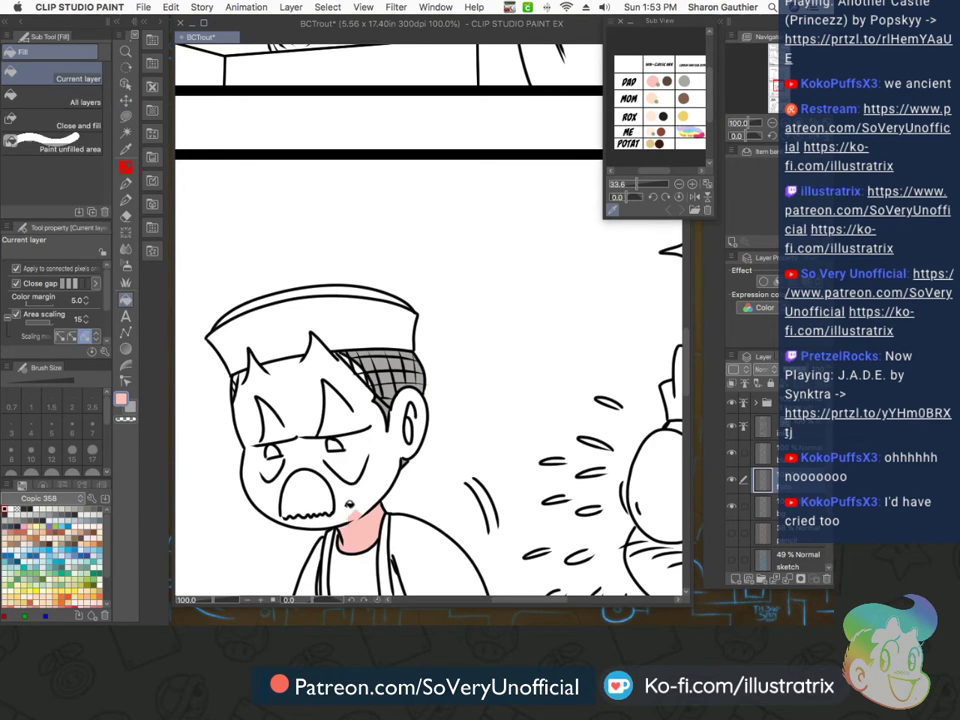
pyautogui.click(347, 502)
# Touch up the missed skin and hair gaps along Dad's hairline and both temples with the lasso fill
pyautogui.press('m')
pyautogui.scroll(2, 390, 372)
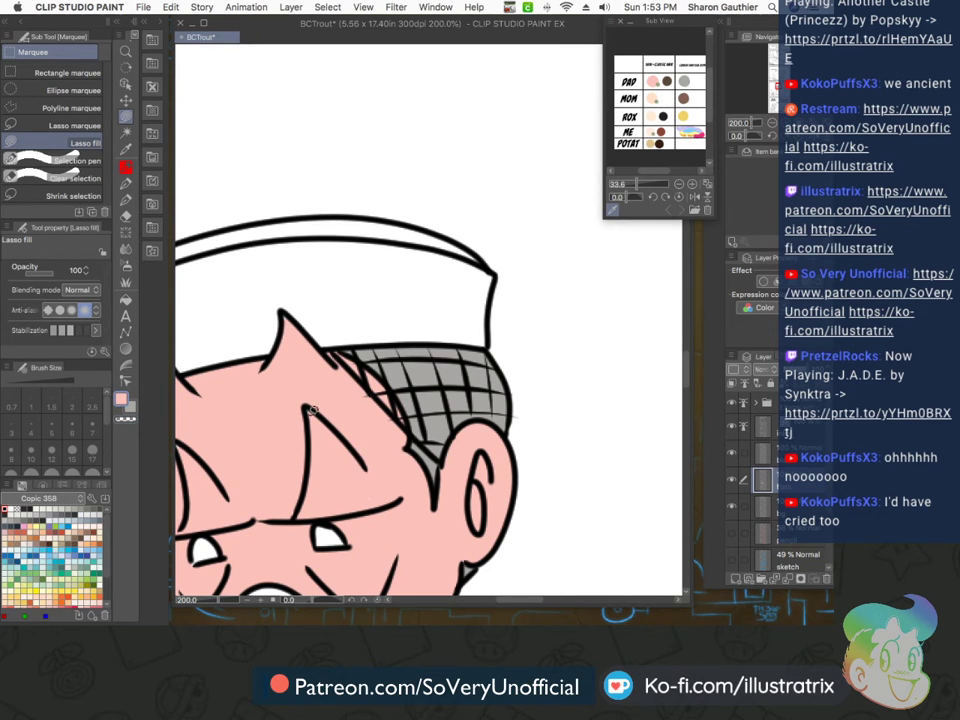
pyautogui.scroll(-3, 180, 365)
pyautogui.scroll(4, 208, 428)
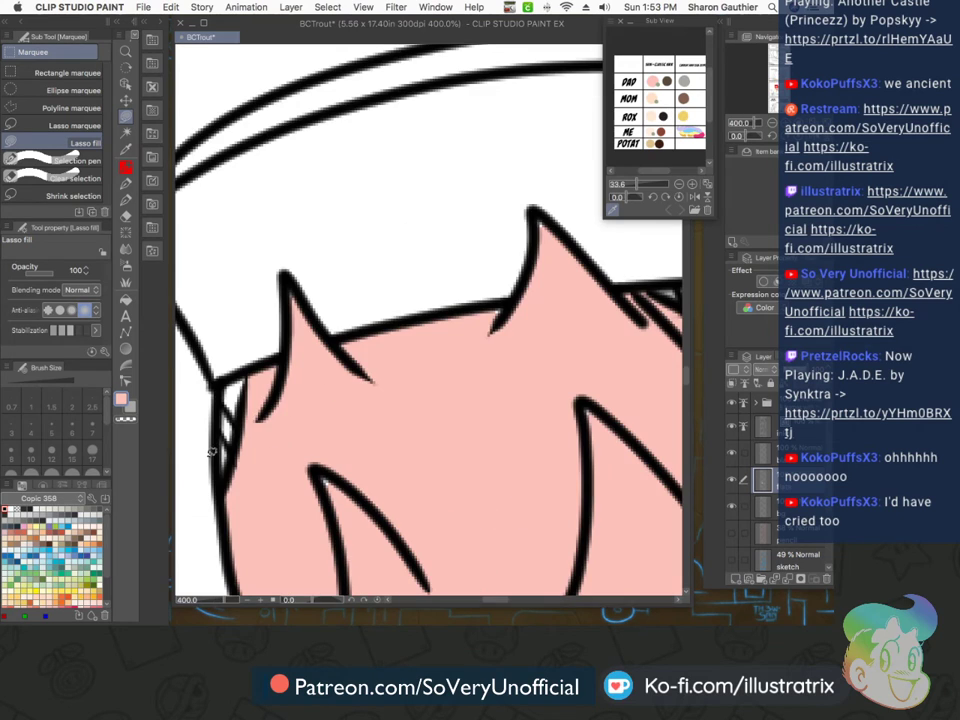
pyautogui.scroll(-4, 228, 402)
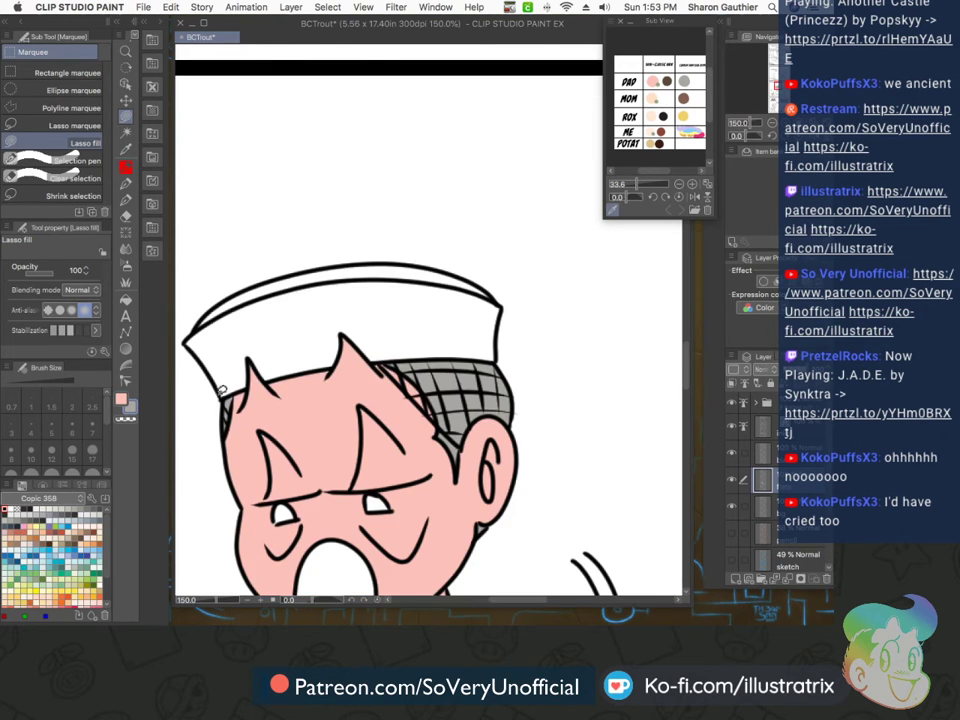
pyautogui.scroll(2, 228, 406)
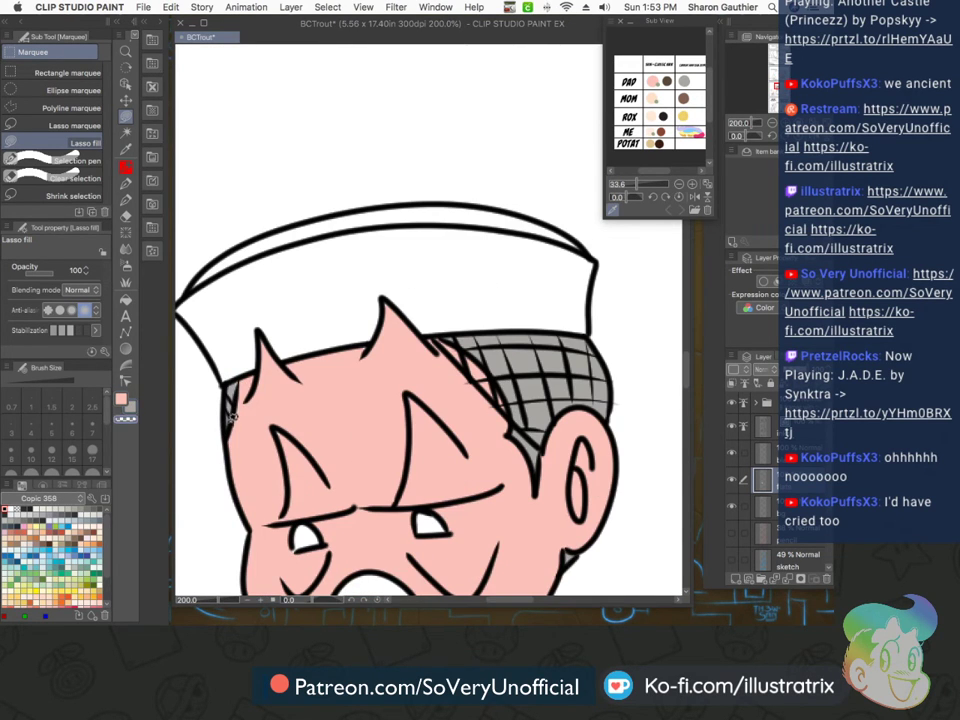
pyautogui.scroll(-2, 236, 392)
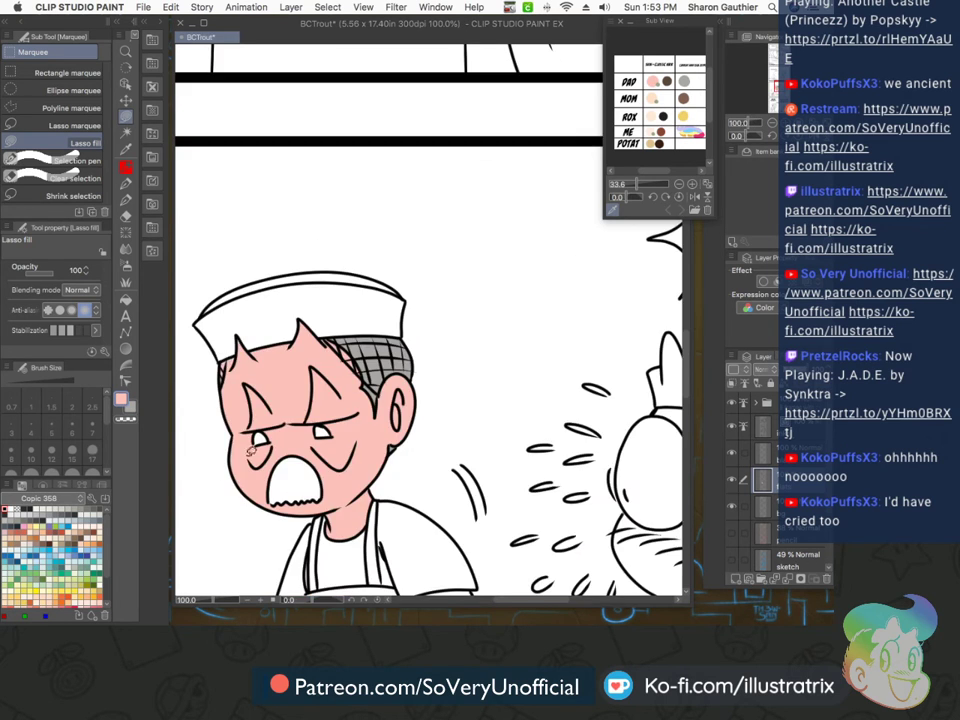
# Lasso-fill Dad's moustache in the third panel with grey
pyautogui.scroll(4, 240, 400)
pyautogui.moveTo(311, 519); pyautogui.dragTo(246, 450)
pyautogui.scroll(-5, 246, 450)
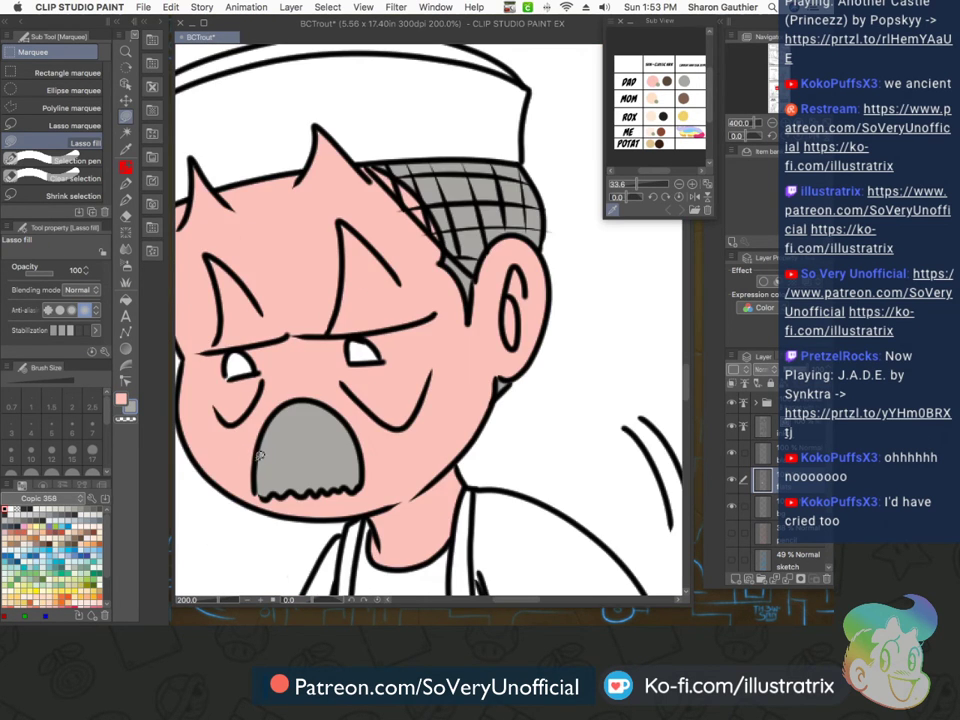
pyautogui.scroll(-1, 240, 395)
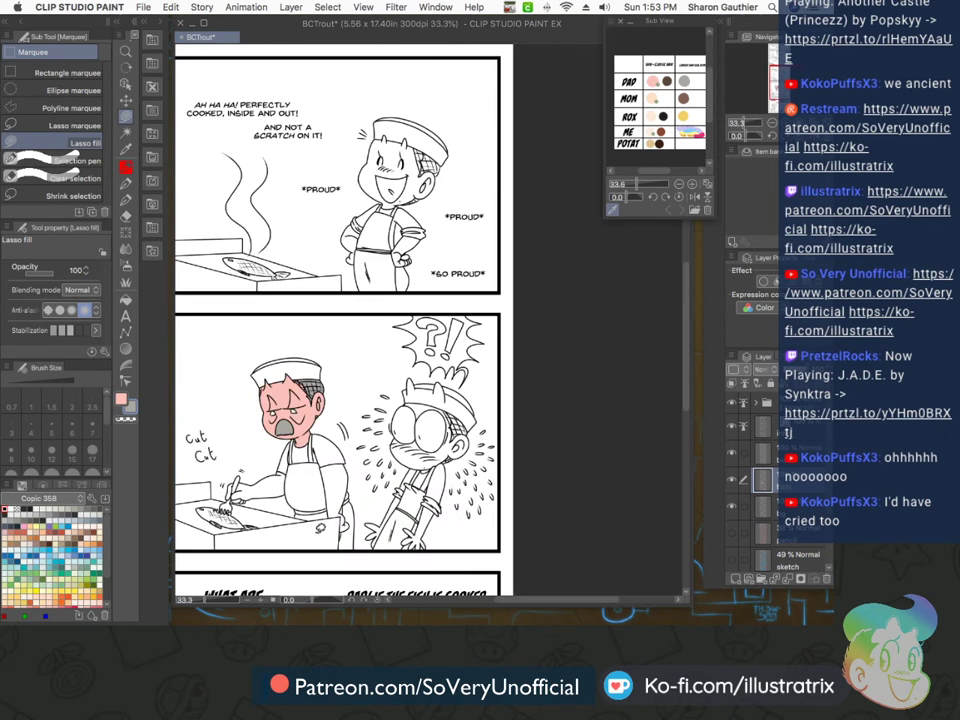
# Fill Dad's arms and hands in the third panel with the pink skin tone
pyautogui.press('g')
pyautogui.click(264, 483)
pyautogui.click(230, 482)
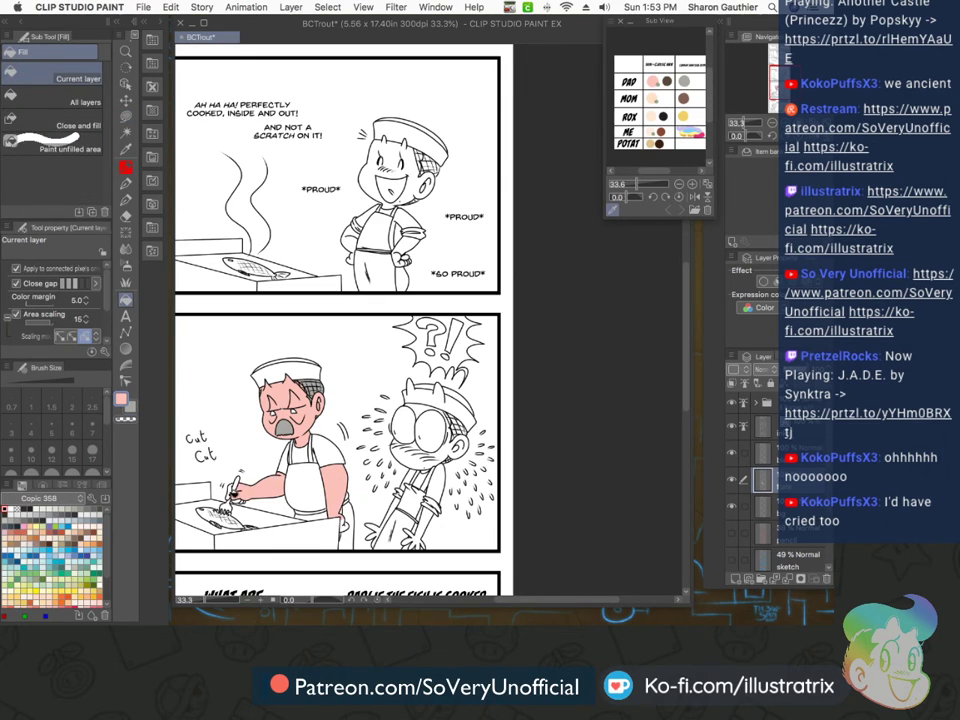
pyautogui.press('m')
pyautogui.scroll(5, 341, 518)
pyautogui.press('g')
pyautogui.click(343, 515)
# Lasso-fill the fingers of Dad's utensil-holding hand and the remaining skin gaps with pink
pyautogui.press('m')
pyautogui.scroll(-5, 334, 447)
pyautogui.scroll(8, 232, 450)
pyautogui.scroll(-5, 218, 487)
pyautogui.scroll(1, 218, 488)
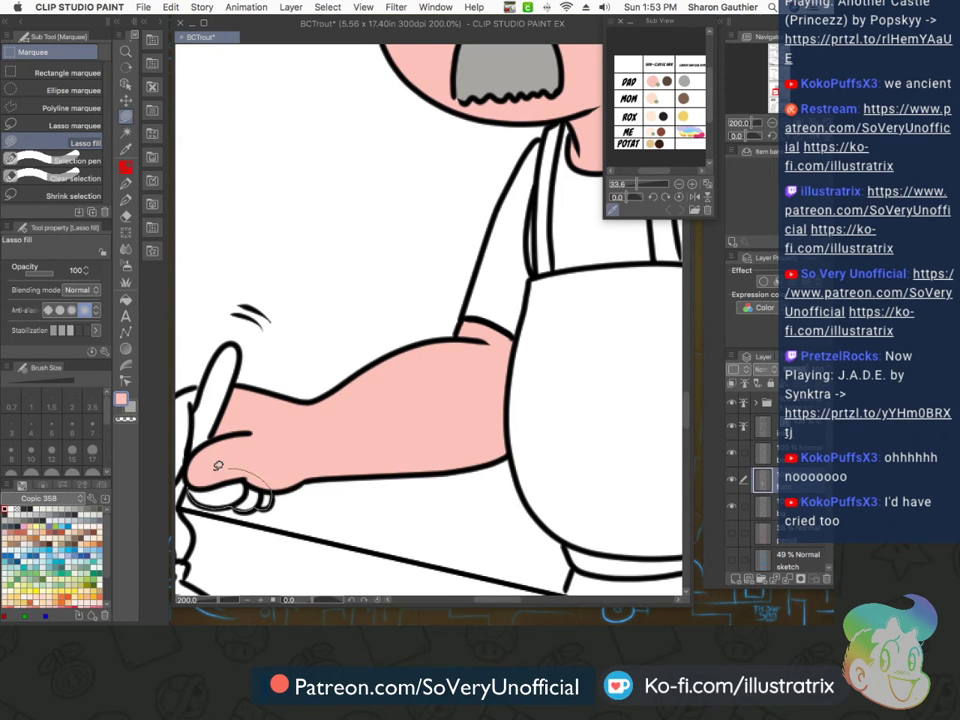
pyautogui.scroll(-3, 255, 485)
pyautogui.scroll(3, 240, 465)
pyautogui.scroll(-6, 251, 531)
pyautogui.scroll(4, 318, 430)
pyautogui.scroll(-3, 326, 472)
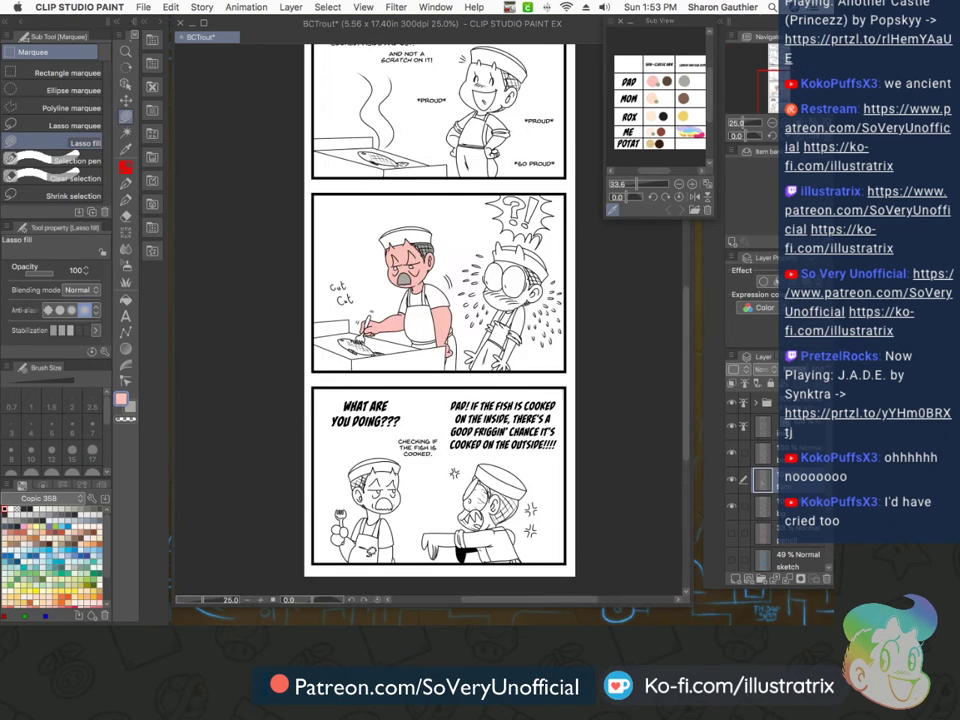
# Fill Dad's arms and fork-holding hand in the fourth panel with the pink skin tone
pyautogui.scroll(4, 368, 553)
pyautogui.press('g')
pyautogui.click(428, 555)
pyautogui.click(290, 522)
pyautogui.click(250, 491)
pyautogui.click(273, 471)
pyautogui.click(250, 461)
pyautogui.click(368, 463)
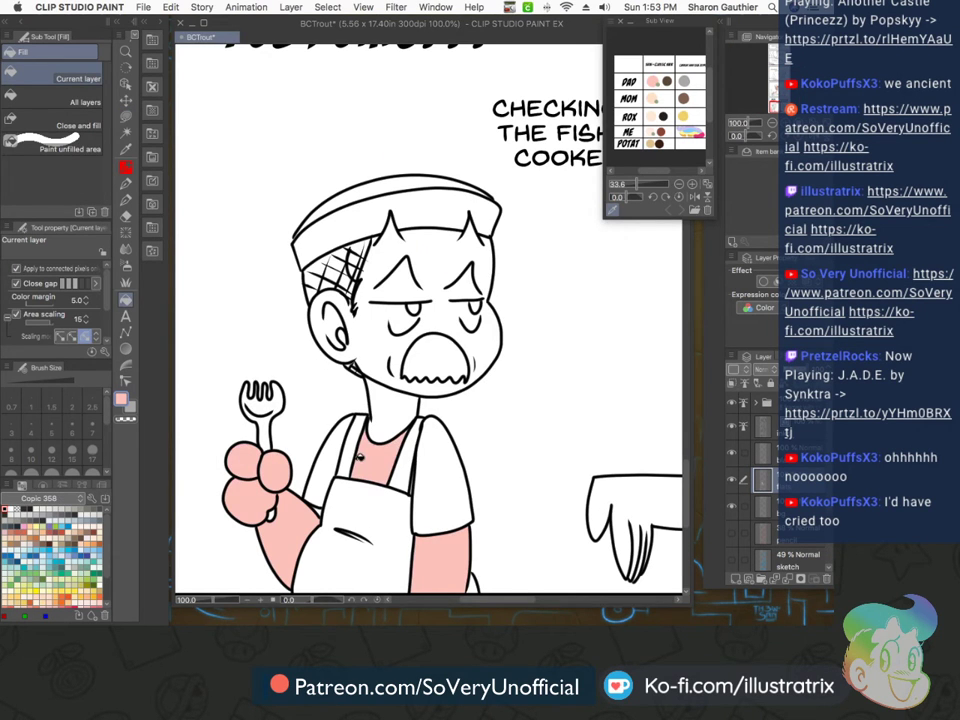
# Lasso-fill the missed skin gap around Dad's fork-holding hand and forearm
pyautogui.press('m')
pyautogui.scroll(4, 321, 507)
pyautogui.moveTo(281, 540)
pyautogui.mouseDown()
pyautogui.moveTo(336, 540)
pyautogui.moveTo(287, 488)
pyautogui.mouseUp()
pyautogui.scroll(-5, 255, 464)
pyautogui.scroll(2, 304, 377)
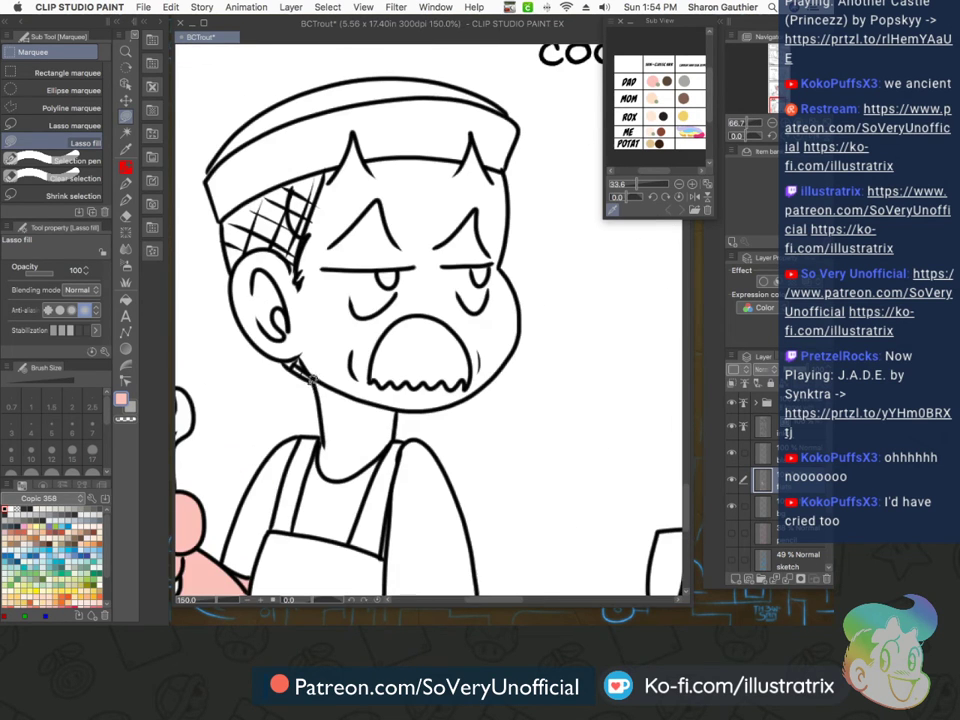
# Fill Dad's neck, face and ear in the fourth panel with the pink skin tone
pyautogui.press('g')
pyautogui.click(340, 401)
pyautogui.click(304, 343)
pyautogui.press('m')
pyautogui.moveTo(284, 308)
pyautogui.mouseDown()
pyautogui.moveTo(266, 302)
pyautogui.moveTo(284, 314)
pyautogui.mouseUp()
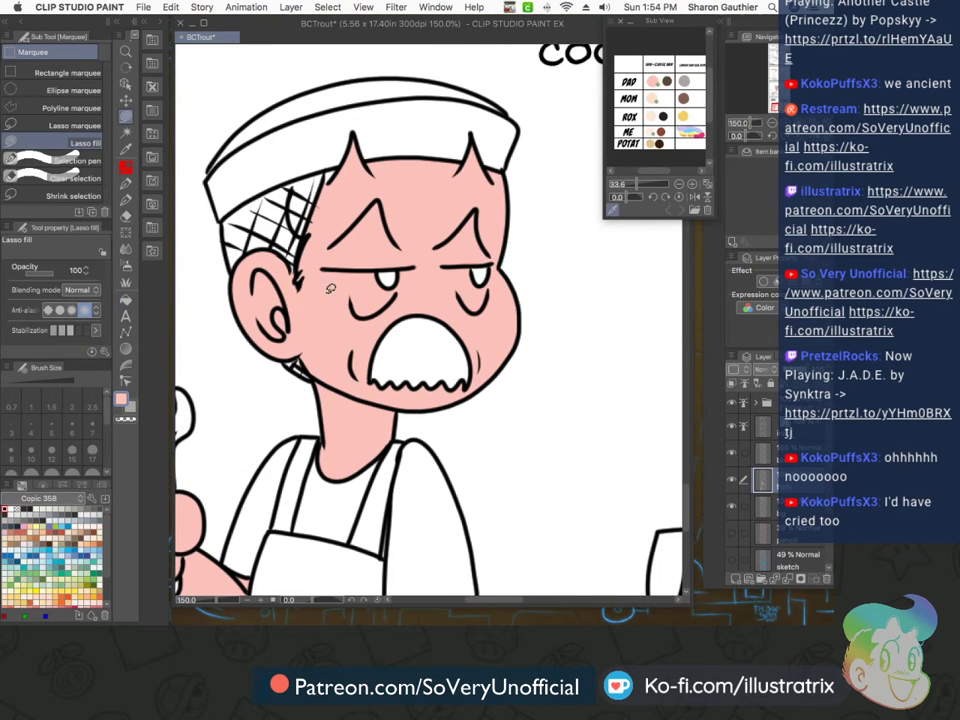
# Lasso-fill the unfilled skin along Dad's fourth-panel hairline and the tufts overlapping his cap with pink
pyautogui.moveTo(294, 182)
pyautogui.mouseDown()
pyautogui.moveTo(311, 230)
pyautogui.moveTo(340, 191)
pyautogui.moveTo(343, 165)
pyautogui.moveTo(296, 178)
pyautogui.mouseUp()
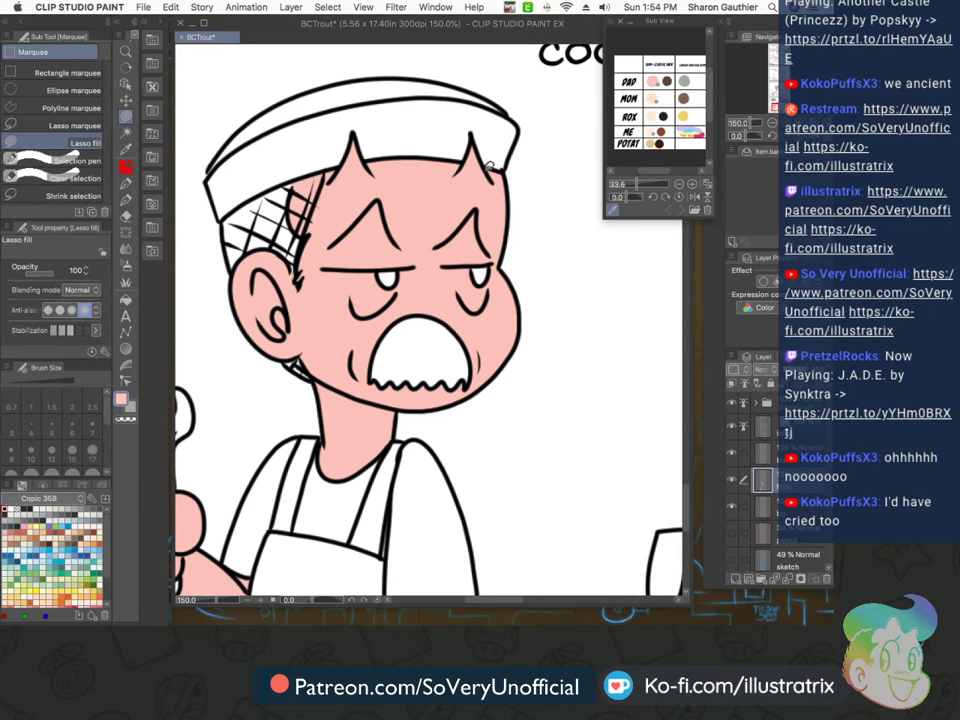
pyautogui.scroll(3, 353, 143)
pyautogui.scroll(-5, 352, 153)
pyautogui.scroll(2, 404, 145)
pyautogui.scroll(-3, 372, 222)
pyautogui.scroll(3, 308, 246)
# Fill Dad's moustache in the fourth panel with grey
pyautogui.press('x')
pyautogui.press('g')
pyautogui.click(448, 341)
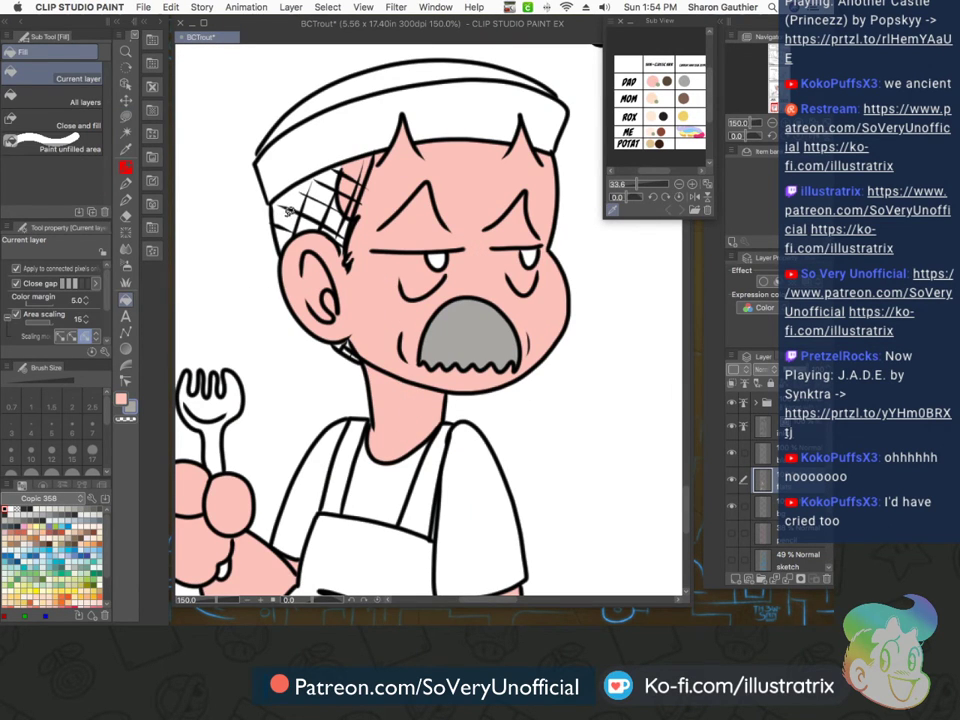
# Lasso-fill Dad's hatched hair and the small patch beneath his ear in the fourth panel with grey
pyautogui.press('m')
pyautogui.scroll(3, 275, 231)
pyautogui.moveTo(277, 243)
pyautogui.mouseDown()
pyautogui.moveTo(294, 285)
pyautogui.moveTo(443, 257)
pyautogui.moveTo(478, 317)
pyautogui.moveTo(490, 225)
pyautogui.moveTo(480, 130)
pyautogui.moveTo(450, 52)
pyautogui.moveTo(313, 103)
pyautogui.moveTo(279, 211)
pyautogui.moveTo(290, 290)
pyautogui.mouseUp()
pyautogui.scroll(-3, 286, 320)
pyautogui.scroll(5, 332, 308)
pyautogui.scroll(-5, 337, 340)
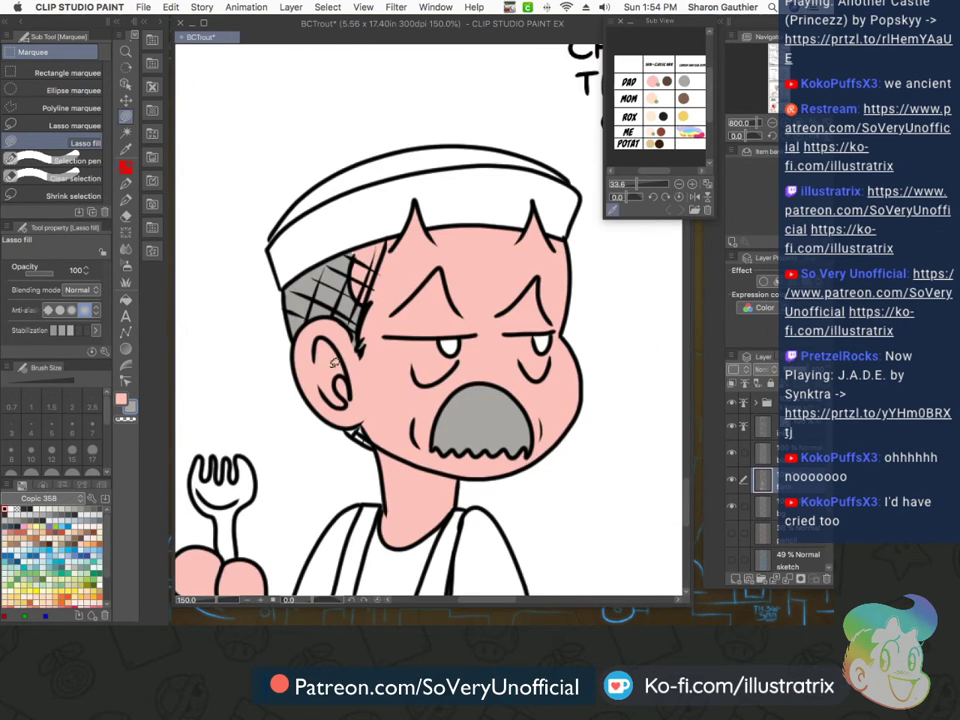
pyautogui.scroll(3, 337, 344)
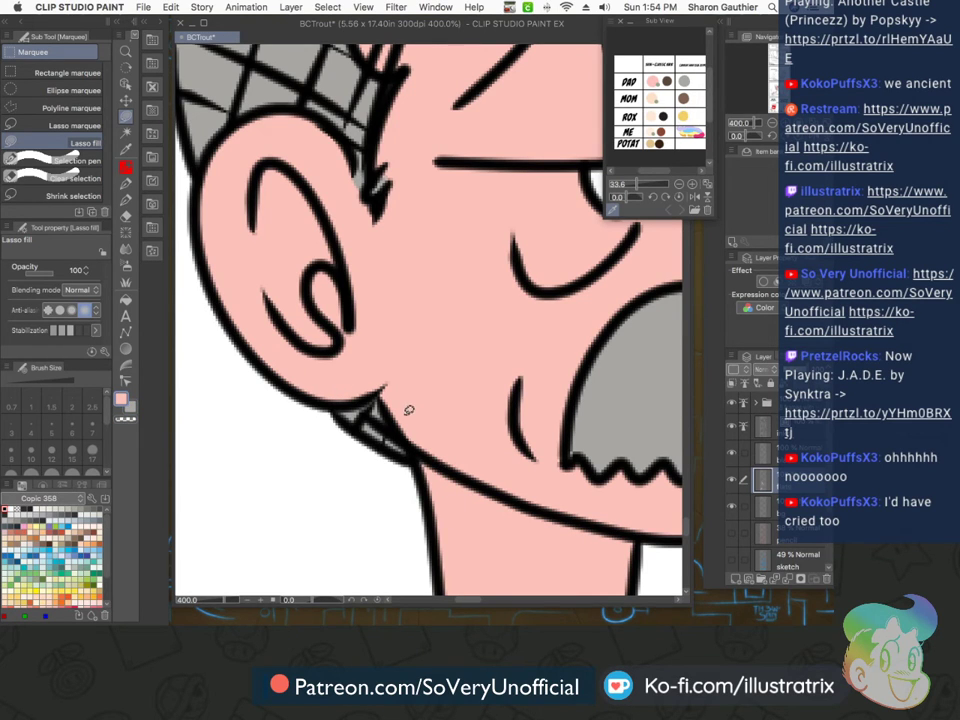
pyautogui.scroll(-5, 510, 398)
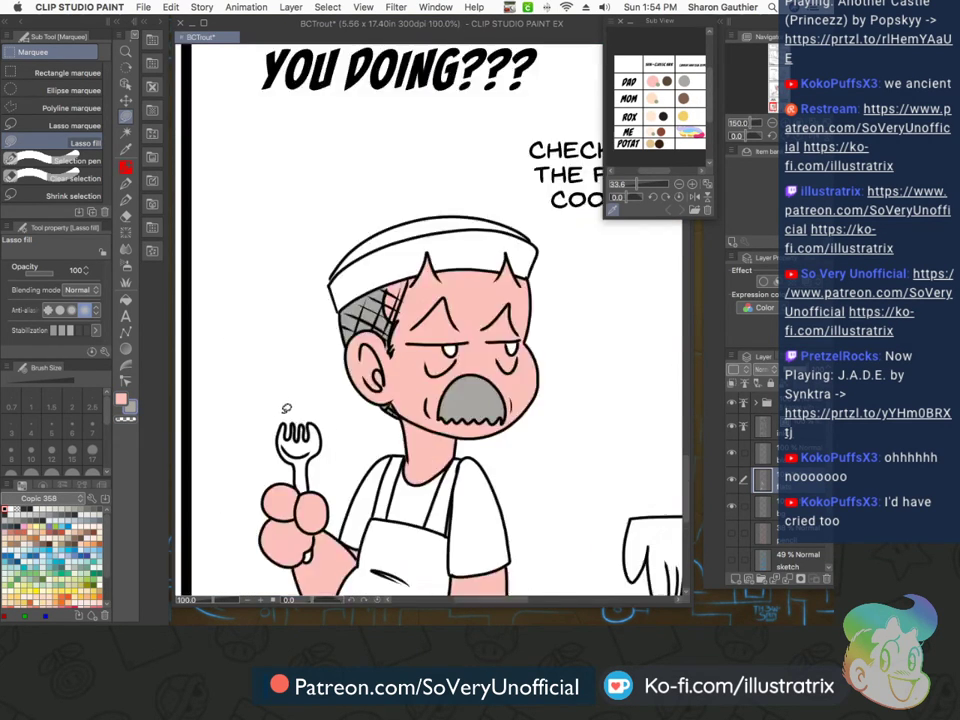
pyautogui.scroll(-3, 300, 424)
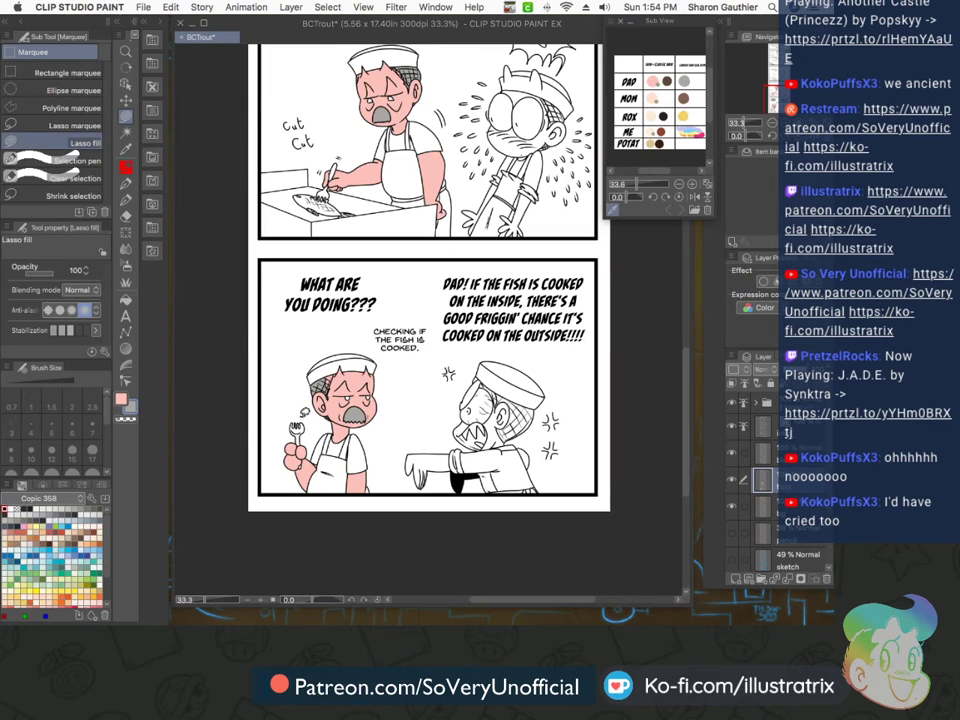
# Sample the ME row's pale skin tone and reddish brown from the reference palette as the two drawing colours
pyautogui.press('super+plus')
pyautogui.press('super+plus')
pyautogui.click(651, 131)
pyautogui.press('c')
pyautogui.press('c')
pyautogui.click(661, 131)
# Fill the shouting character's outstretched forearm and hand with the pale skin tone
pyautogui.press('super+minus')
pyautogui.press('super+minus')
pyautogui.press('super+plus')
pyautogui.press('super+plus')
pyautogui.press('super+plus')
pyautogui.press('super+plus')
pyautogui.press('x')
pyautogui.press('super+minus')
pyautogui.press('super+minus')
pyautogui.press('super+minus')
pyautogui.press('super+plus')
pyautogui.press('super+plus')
pyautogui.press('super+plus')
pyautogui.press('g')
pyautogui.click(232, 407)
# Lasso-fill the narrow gaps between the shouting character's drooping fingers with the pale skin tone
pyautogui.press('m')
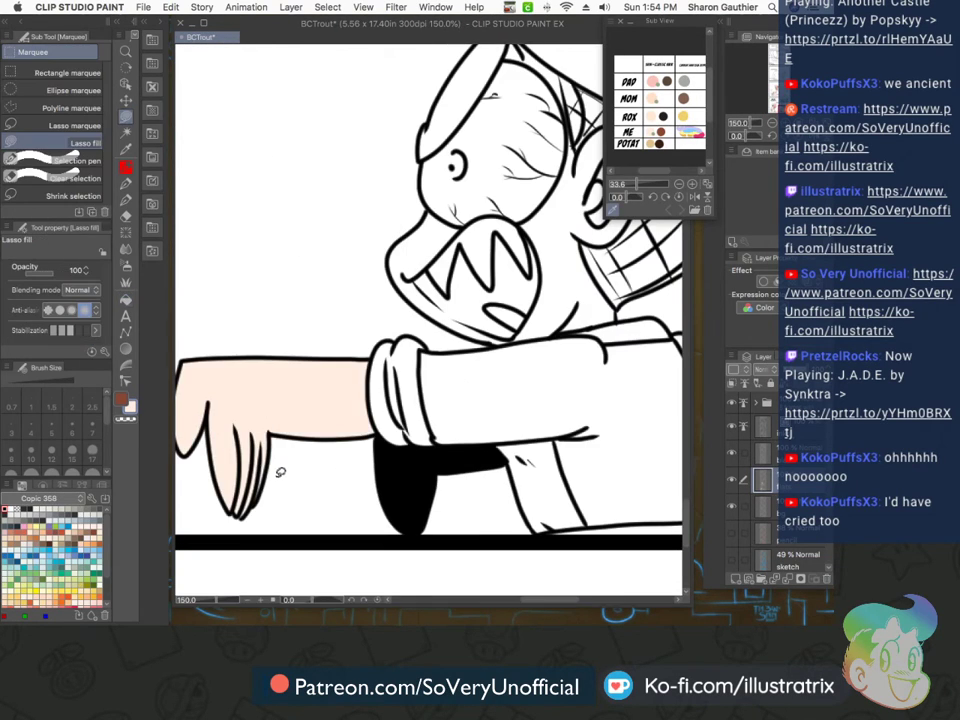
pyautogui.scroll(3, 230, 468)
pyautogui.scroll(-4, 250, 450)
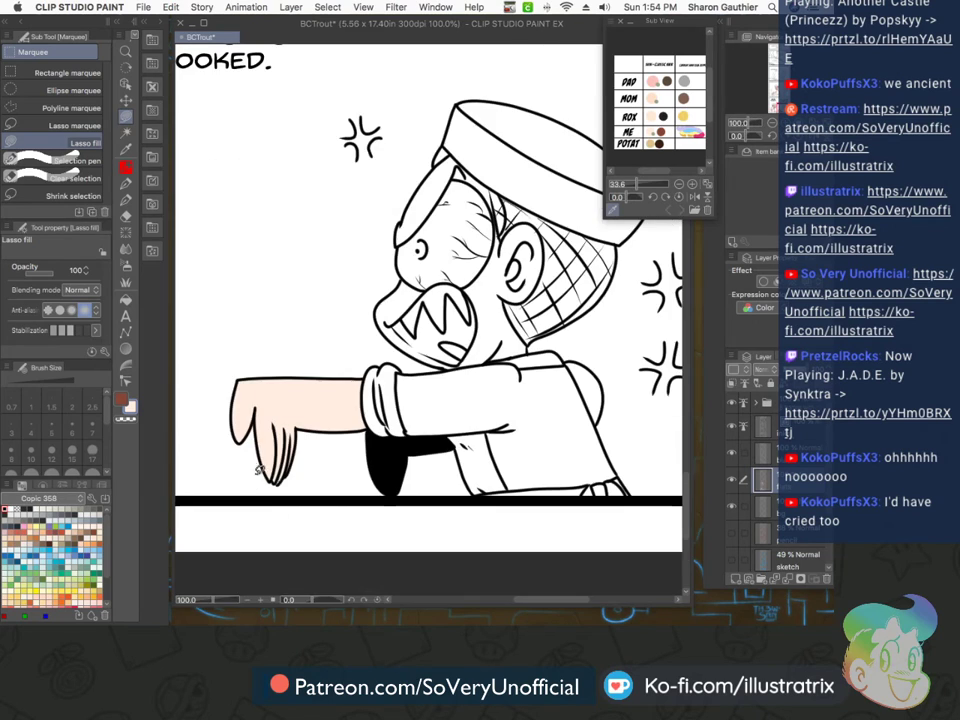
pyautogui.scroll(4, 271, 483)
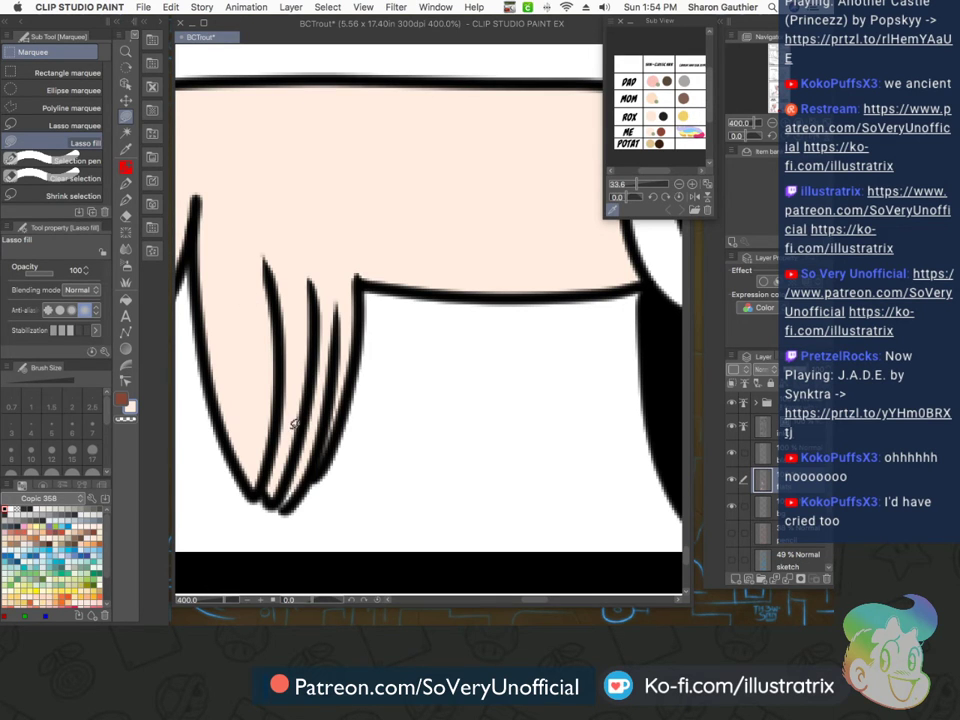
pyautogui.scroll(-3, 285, 486)
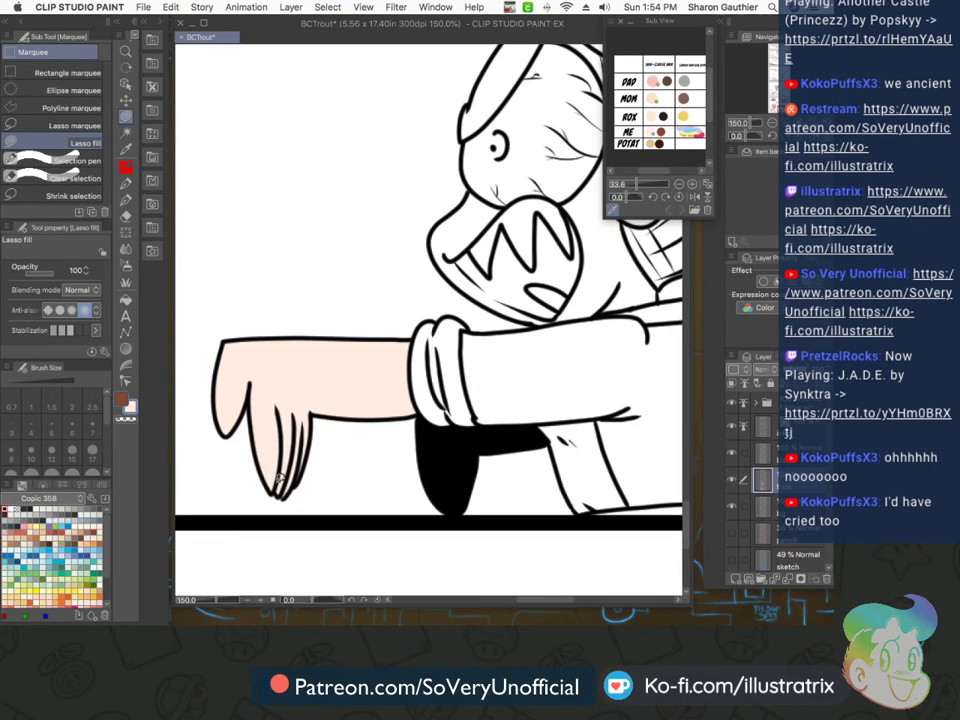
pyautogui.scroll(-2, 284, 340)
pyautogui.scroll(3, 322, 274)
# Fill the shouting character's face, neck, ear, forehead and temple with the pale skin tone, including the small leftover gaps
pyautogui.press('g')
pyautogui.click(435, 323)
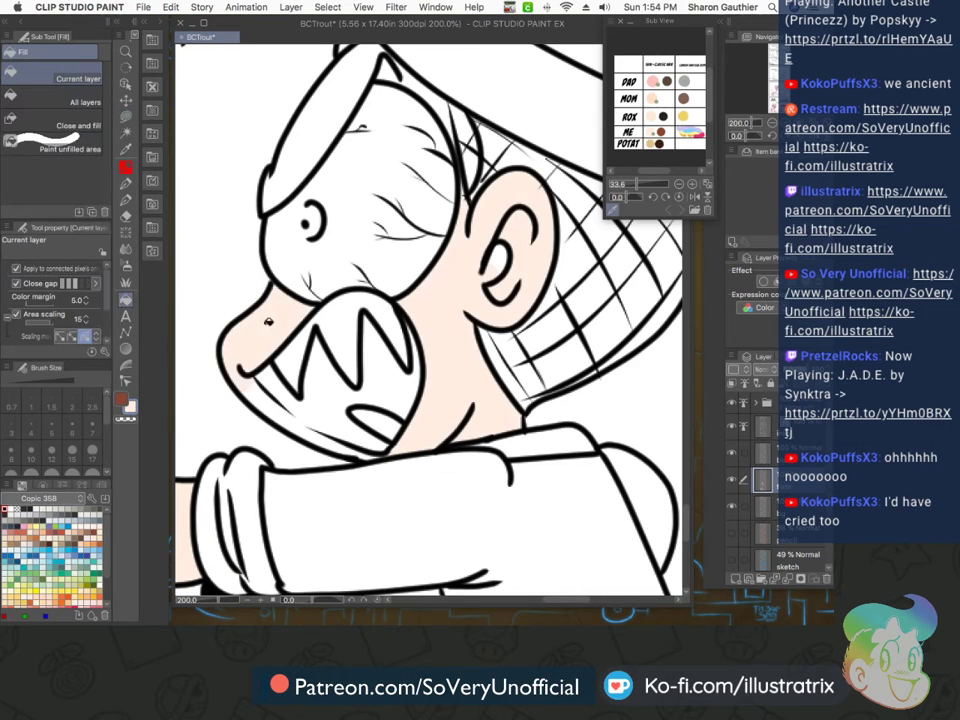
pyautogui.click(212, 310)
pyautogui.press('m')
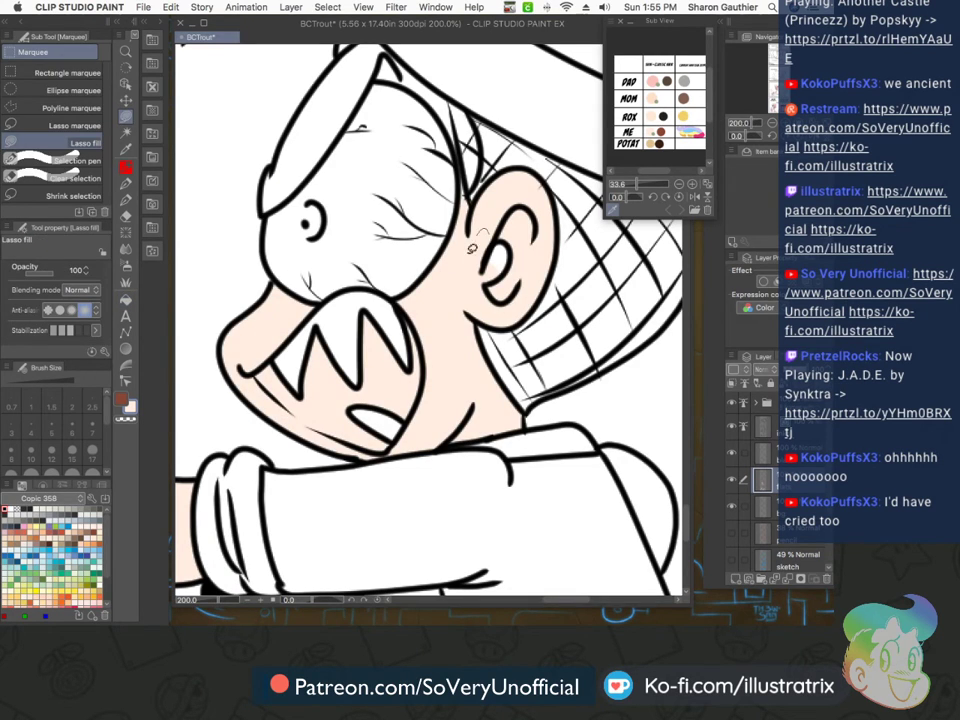
pyautogui.press('g')
pyautogui.click(345, 85)
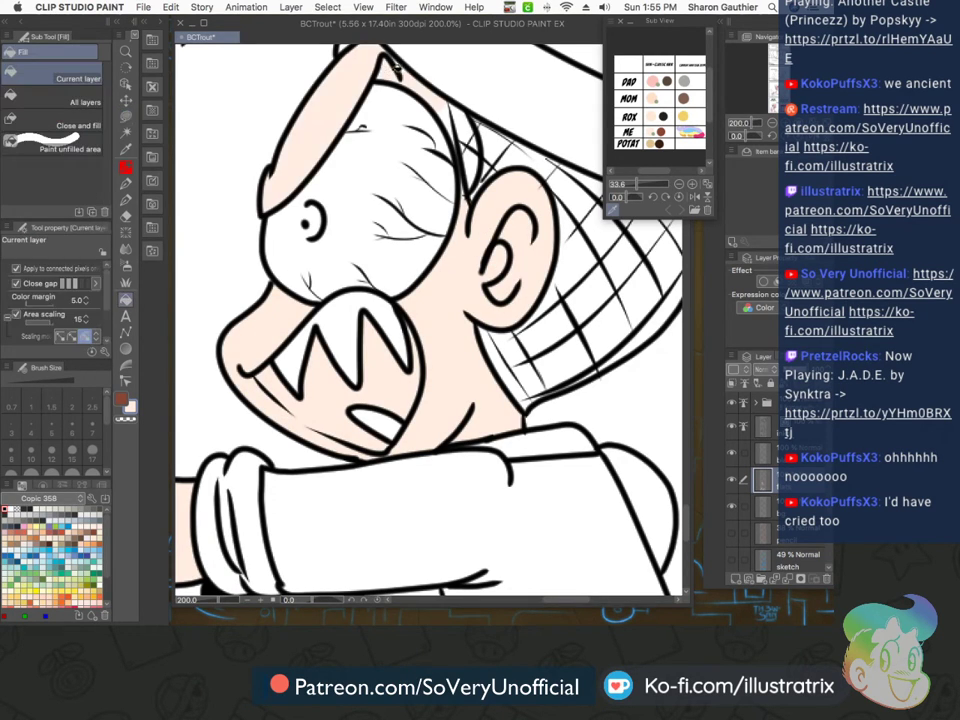
pyautogui.press('m')
pyautogui.moveTo(437, 113)
pyautogui.mouseDown()
pyautogui.moveTo(460, 158)
pyautogui.moveTo(476, 117)
pyautogui.moveTo(481, 155)
pyautogui.moveTo(458, 197)
pyautogui.mouseUp()
# Fill the shouting character's hatched hair behind the ear, from hat brim to nape, with reddish brown
pyautogui.scroll(-3, 388, 300)
pyautogui.scroll(3, 388, 312)
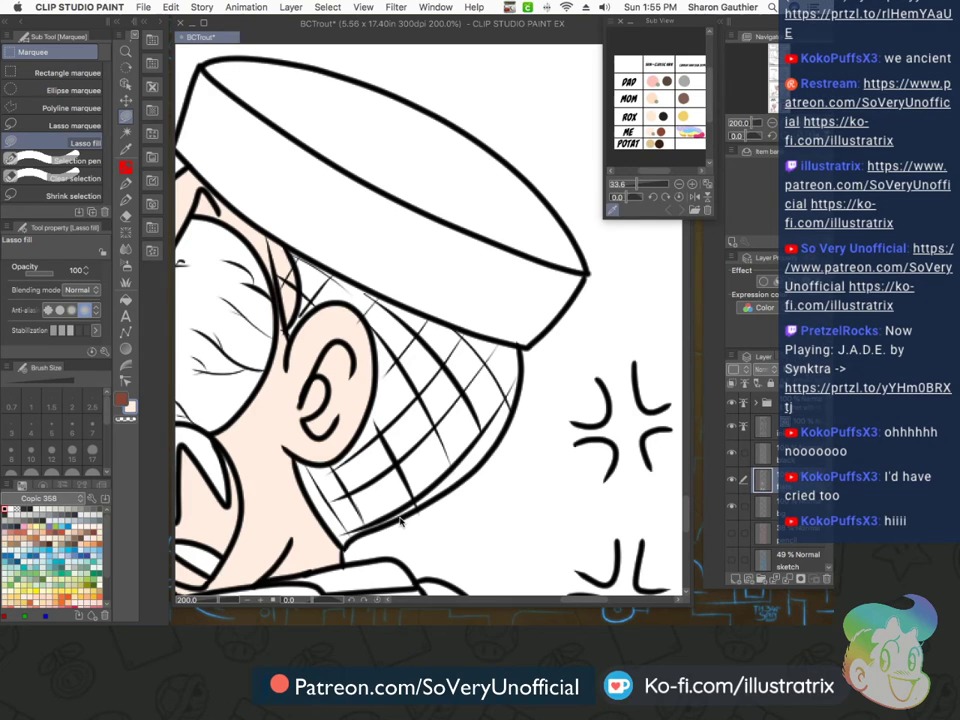
pyautogui.press('g')
pyautogui.moveTo(349, 512)
pyautogui.mouseDown()
pyautogui.moveTo(363, 472)
pyautogui.moveTo(418, 456)
pyautogui.moveTo(411, 433)
pyautogui.moveTo(444, 400)
pyautogui.moveTo(471, 393)
pyautogui.moveTo(465, 363)
pyautogui.moveTo(504, 361)
pyautogui.moveTo(486, 344)
pyautogui.moveTo(487, 448)
pyautogui.moveTo(436, 350)
pyautogui.moveTo(424, 362)
pyautogui.moveTo(390, 322)
pyautogui.moveTo(390, 402)
pyautogui.moveTo(356, 412)
pyautogui.moveTo(332, 290)
pyautogui.moveTo(288, 242)
pyautogui.moveTo(300, 275)
pyautogui.moveTo(291, 333)
pyautogui.moveTo(302, 318)
pyautogui.moveTo(350, 303)
pyautogui.moveTo(388, 380)
pyautogui.moveTo(437, 340)
pyautogui.moveTo(415, 306)
pyautogui.moveTo(336, 274)
pyautogui.mouseUp()
pyautogui.press('m')
pyautogui.moveTo(423, 318)
pyautogui.mouseDown()
pyautogui.moveTo(463, 321)
pyautogui.moveTo(461, 336)
pyautogui.mouseUp()
pyautogui.moveTo(506, 401); pyautogui.dragTo(507, 404)
pyautogui.moveTo(363, 452)
pyautogui.mouseDown()
pyautogui.moveTo(385, 435)
pyautogui.moveTo(330, 455)
pyautogui.moveTo(305, 485)
pyautogui.moveTo(352, 535)
pyautogui.moveTo(376, 426)
pyautogui.mouseUp()
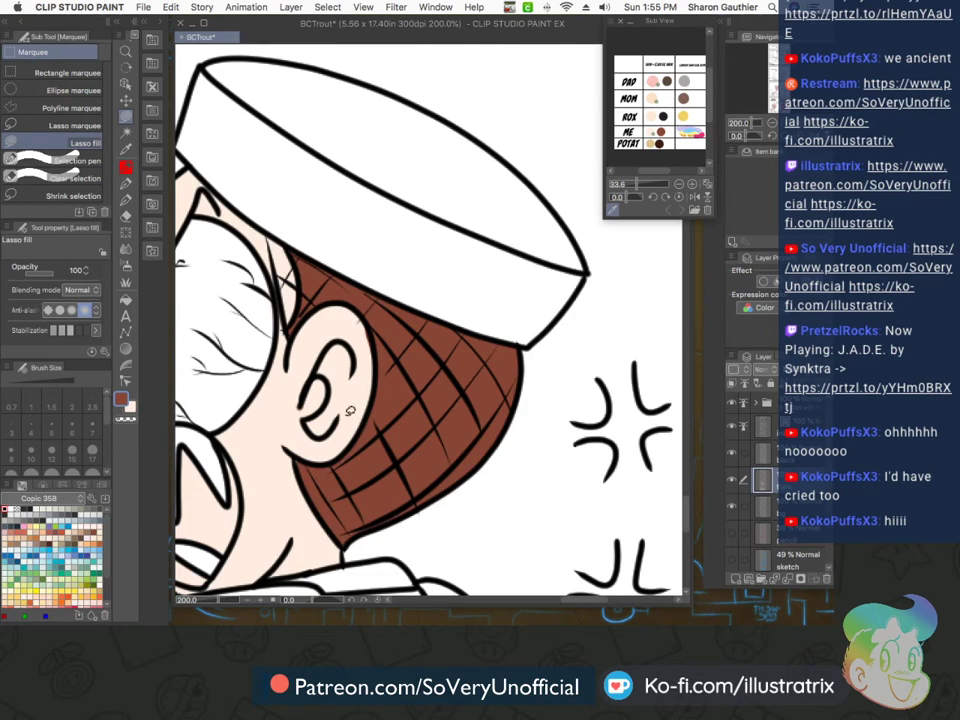
# Lasso-fill the small tuft of hair beneath the front of the shouting character's hat with reddish brown
pyautogui.scroll(-2, 411, 411)
pyautogui.scroll(1, 348, 349)
pyautogui.scroll(4, 348, 350)
pyautogui.moveTo(357, 329)
pyautogui.mouseDown()
pyautogui.moveTo(337, 514)
pyautogui.moveTo(456, 201)
pyautogui.moveTo(345, 325)
pyautogui.mouseUp()
pyautogui.scroll(-3, 325, 318)
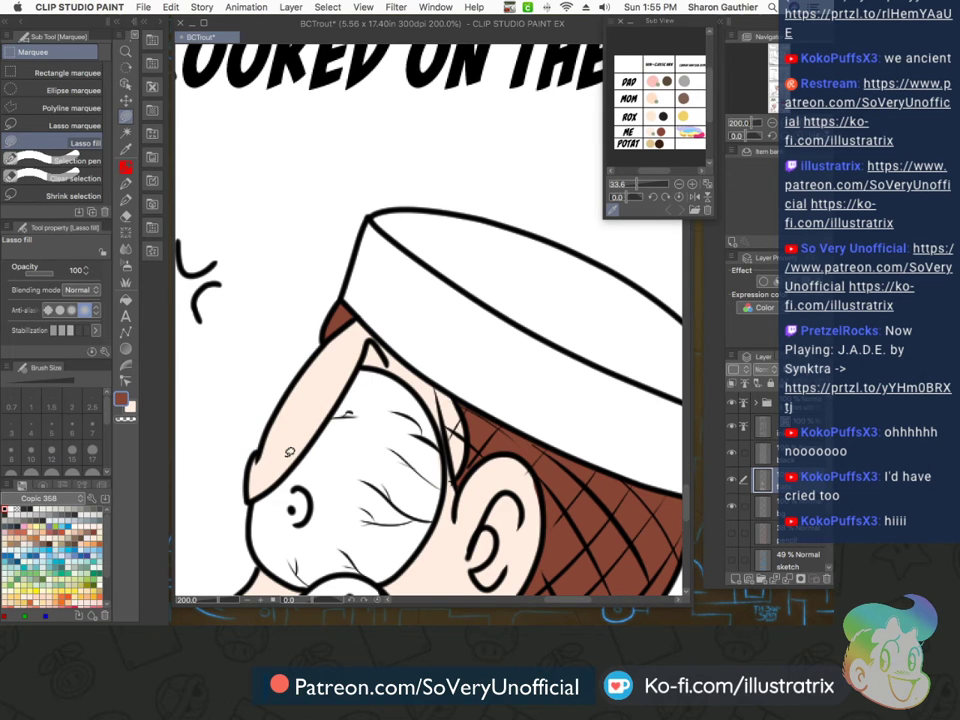
# Lasso-fill the startled character's hatched hair under the hat and the patch below the ear with reddish brown
pyautogui.scroll(-5, 289, 451)
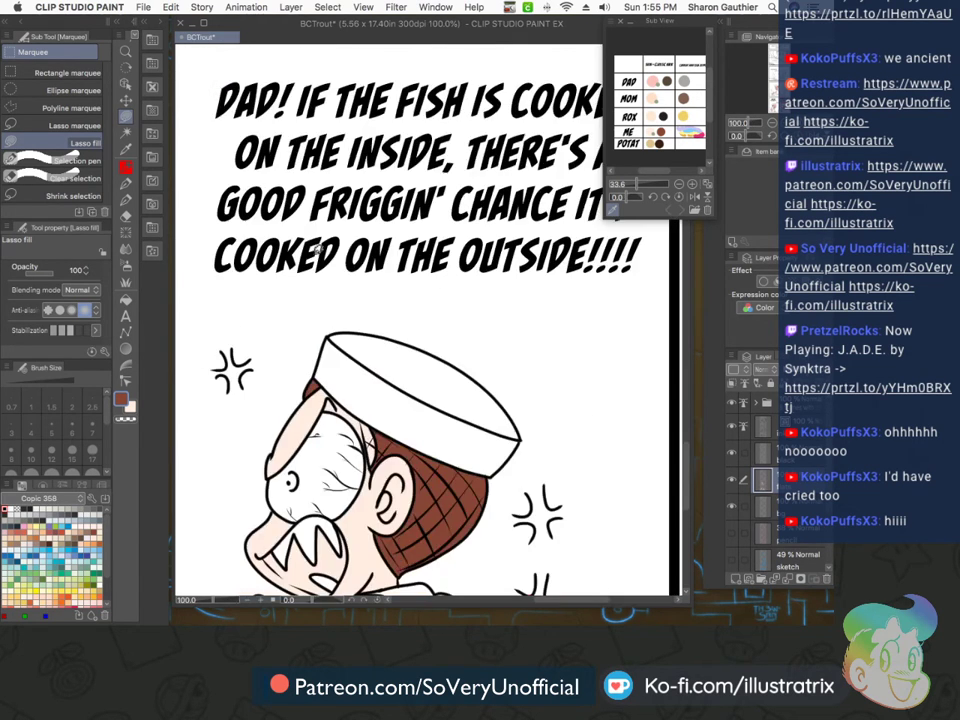
pyautogui.scroll(2, 328, 383)
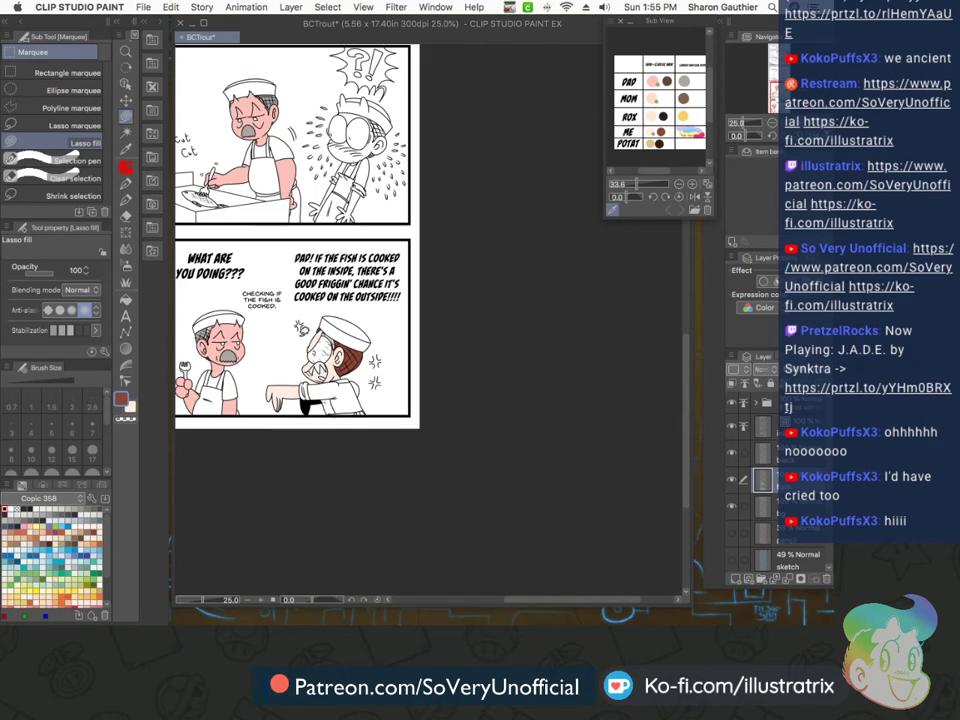
pyautogui.scroll(-2, 234, 256)
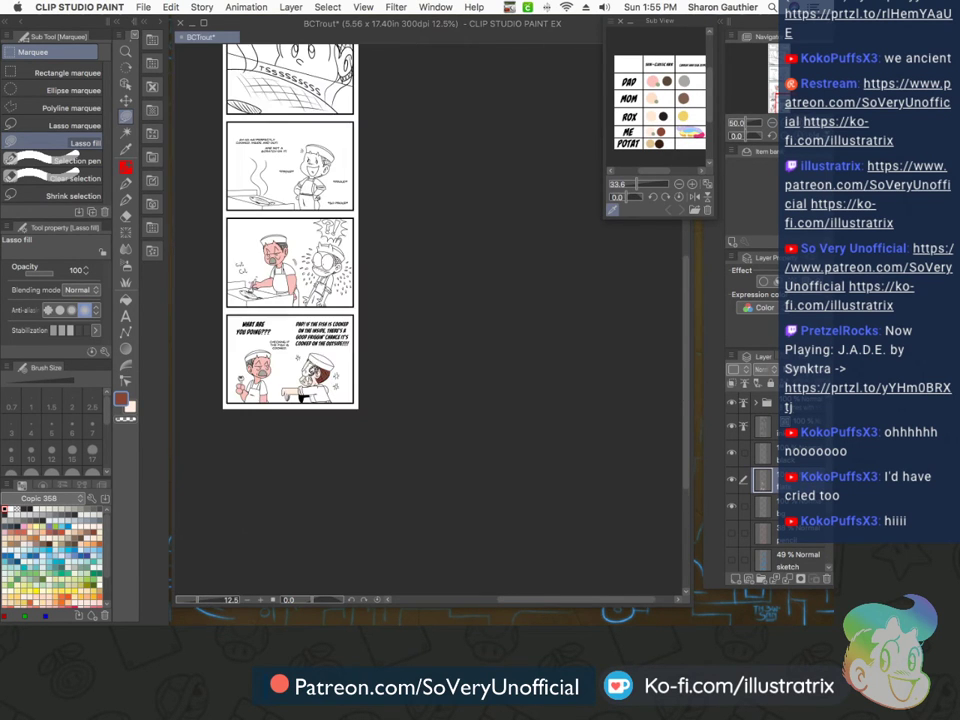
pyautogui.scroll(4, 240, 173)
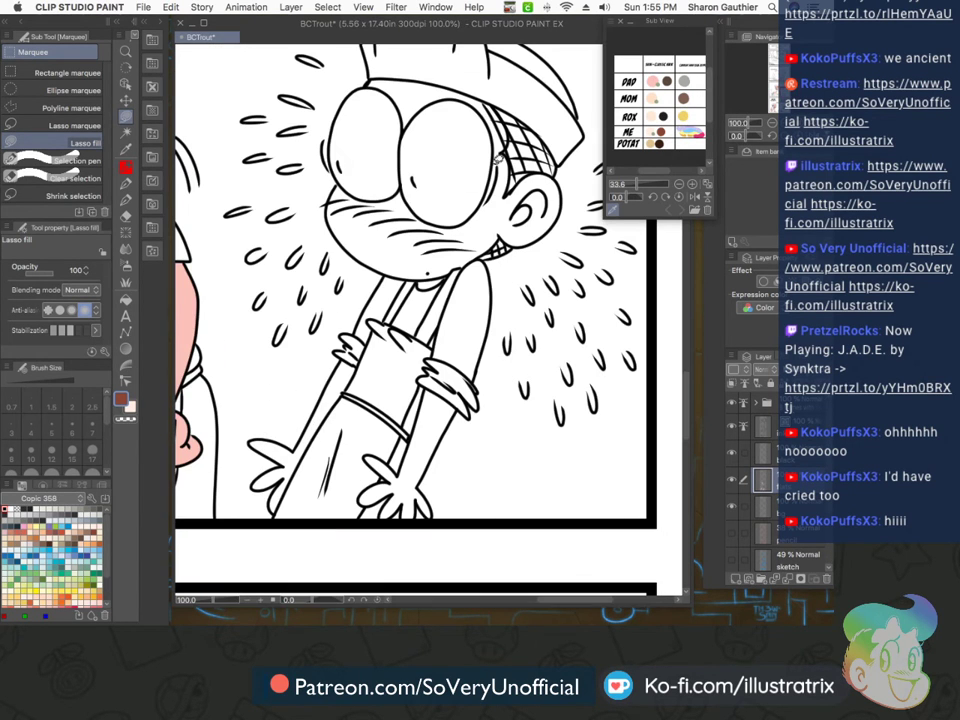
pyautogui.scroll(3, 505, 140)
pyautogui.moveTo(511, 152)
pyautogui.mouseDown()
pyautogui.moveTo(515, 258)
pyautogui.moveTo(555, 222)
pyautogui.moveTo(552, 133)
pyautogui.moveTo(478, 84)
pyautogui.mouseUp()
pyautogui.moveTo(553, 129)
pyautogui.mouseDown()
pyautogui.moveTo(490, 150)
pyautogui.moveTo(509, 229)
pyautogui.mouseUp()
pyautogui.moveTo(487, 345)
pyautogui.mouseDown()
pyautogui.moveTo(456, 388)
pyautogui.moveTo(464, 397)
pyautogui.moveTo(512, 368)
pyautogui.mouseUp()
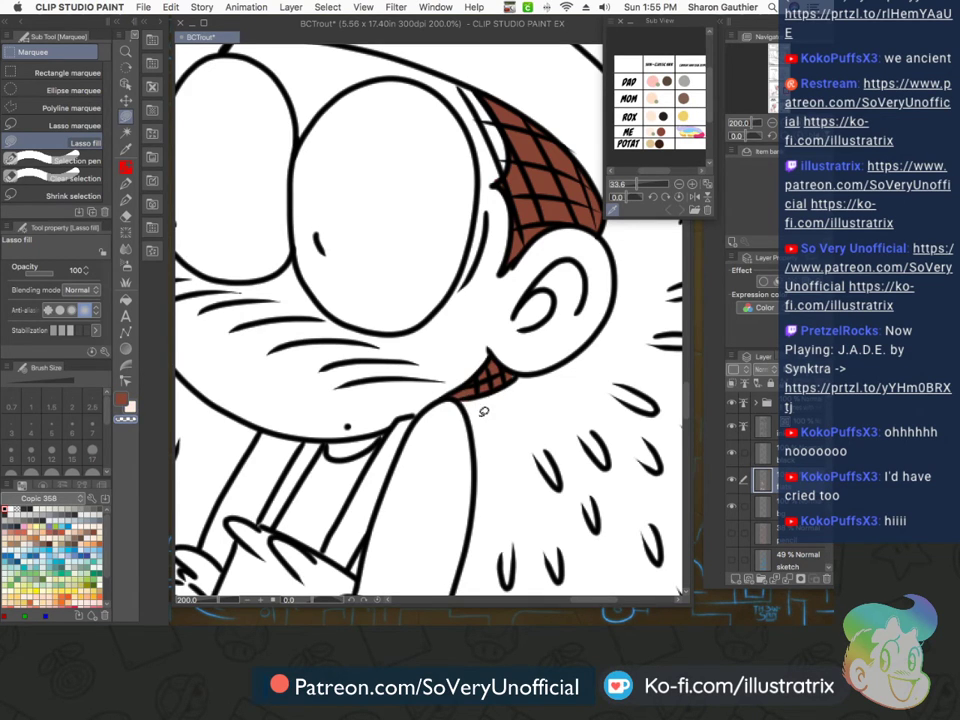
# Fill the startled character's two forearms and spread hands with the pale skin tone
pyautogui.scroll(-1, 470, 359)
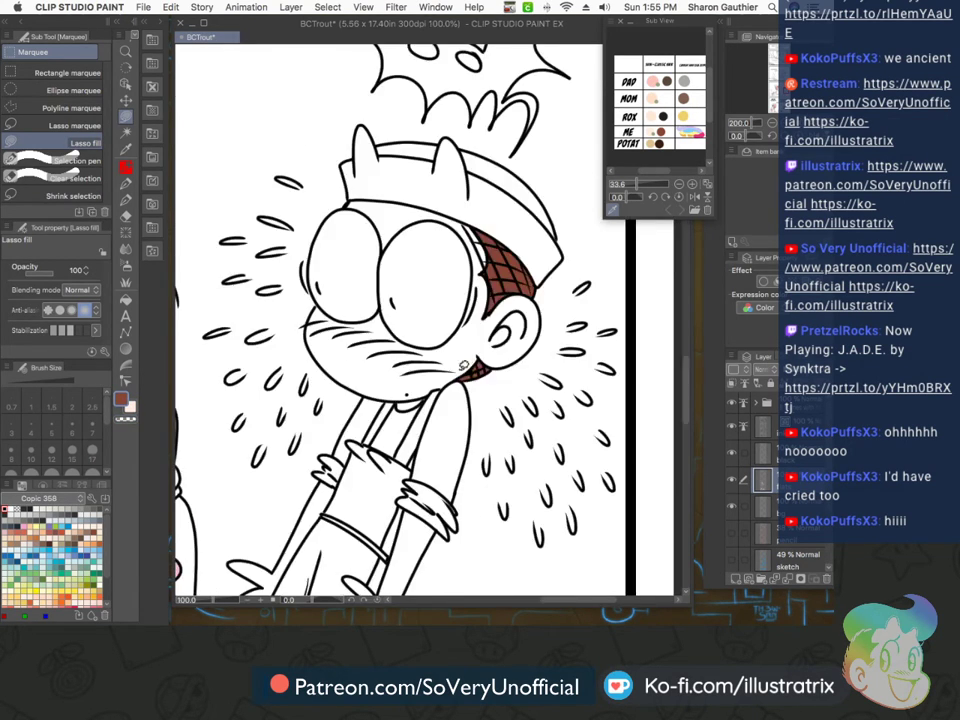
pyautogui.scroll(-1, 348, 330)
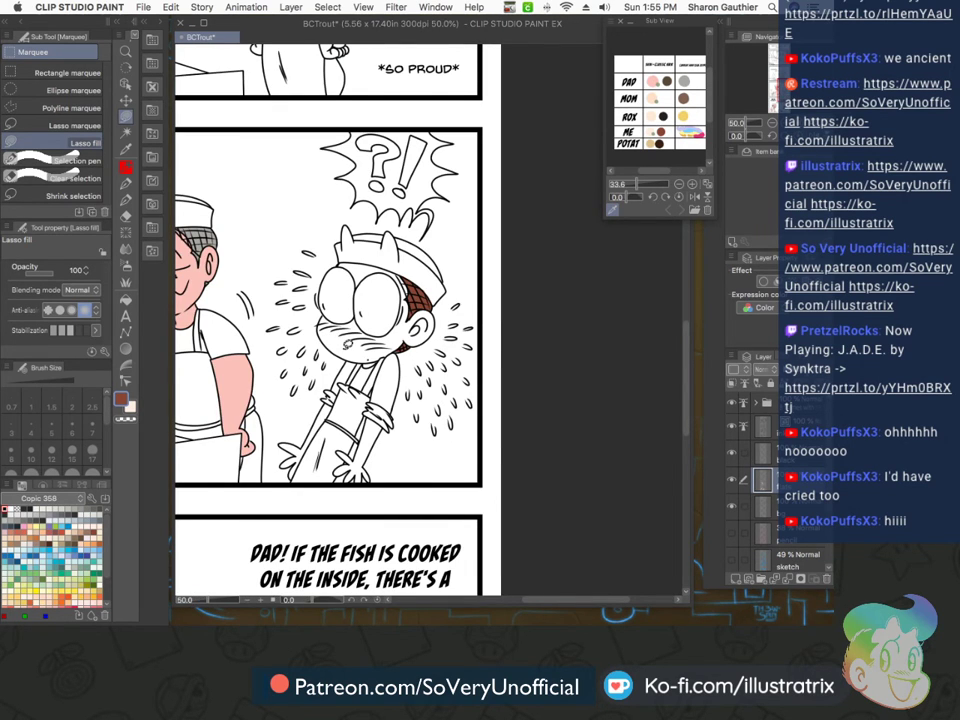
pyautogui.press('super+plus')
pyautogui.press('g')
pyautogui.click(365, 496)
pyautogui.click(295, 454)
pyautogui.scroll(5, 367, 522)
pyautogui.press('g')
pyautogui.click(395, 517)
pyautogui.press('m')
# Fill the startled character's lower face, ear and neck with the pale skin tone
pyautogui.scroll(-4, 328, 583)
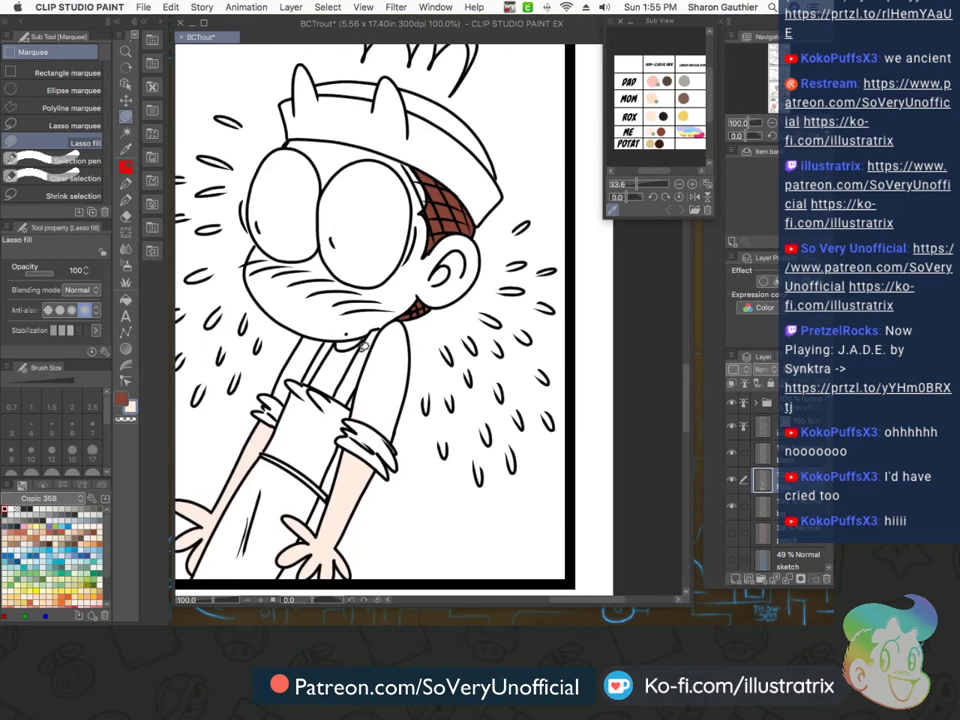
pyautogui.scroll(2, 360, 363)
pyautogui.press('g')
pyautogui.click(367, 438)
pyautogui.click(333, 413)
pyautogui.press('m')
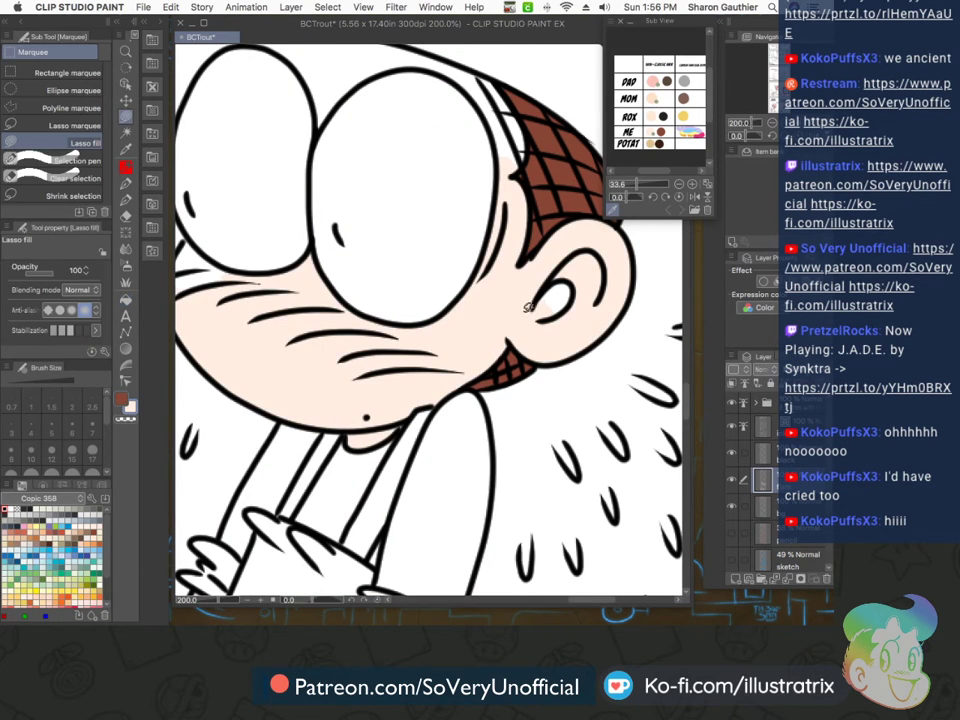
# Fill the startled character's forehead and temple with the pale skin tone and lasso-fill the remaining small gaps around the face
pyautogui.scroll(-4, 436, 150)
pyautogui.scroll(3, 436, 150)
pyautogui.press('g')
pyautogui.click(449, 190)
pyautogui.press('m')
pyautogui.moveTo(551, 193)
pyautogui.mouseDown()
pyautogui.moveTo(584, 207)
pyautogui.moveTo(605, 238)
pyautogui.moveTo(600, 270)
pyautogui.moveTo(550, 197)
pyautogui.mouseUp()
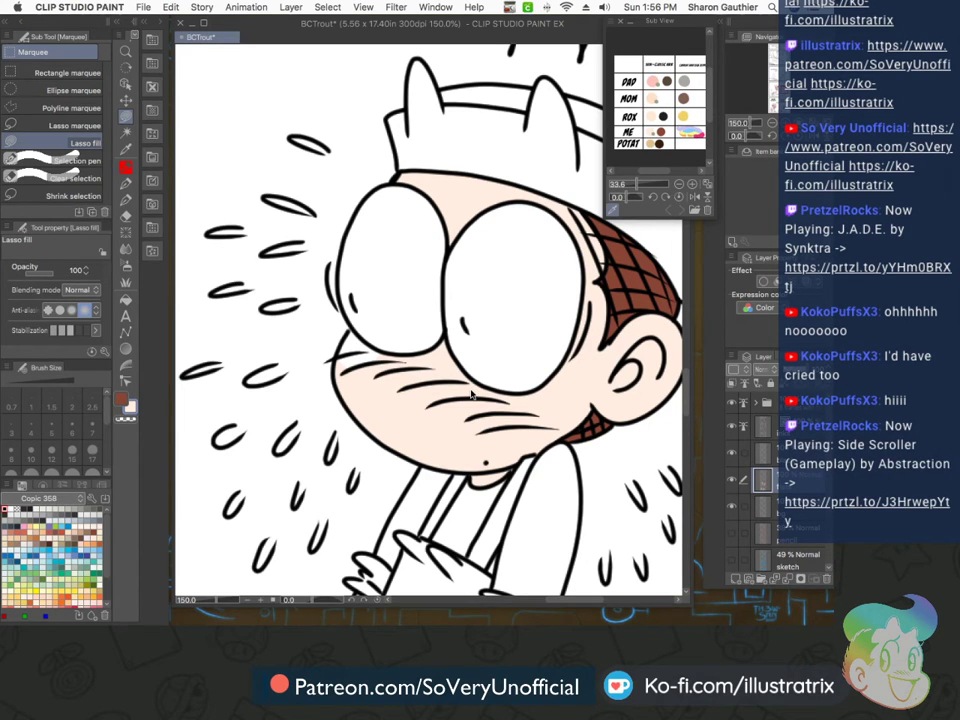
pyautogui.scroll(5, 336, 335)
pyautogui.moveTo(382, 312)
pyautogui.mouseDown()
pyautogui.moveTo(373, 521)
pyautogui.moveTo(472, 356)
pyautogui.moveTo(396, 314)
pyautogui.mouseUp()
pyautogui.scroll(-4, 329, 358)
pyautogui.scroll(-2, 256, 408)
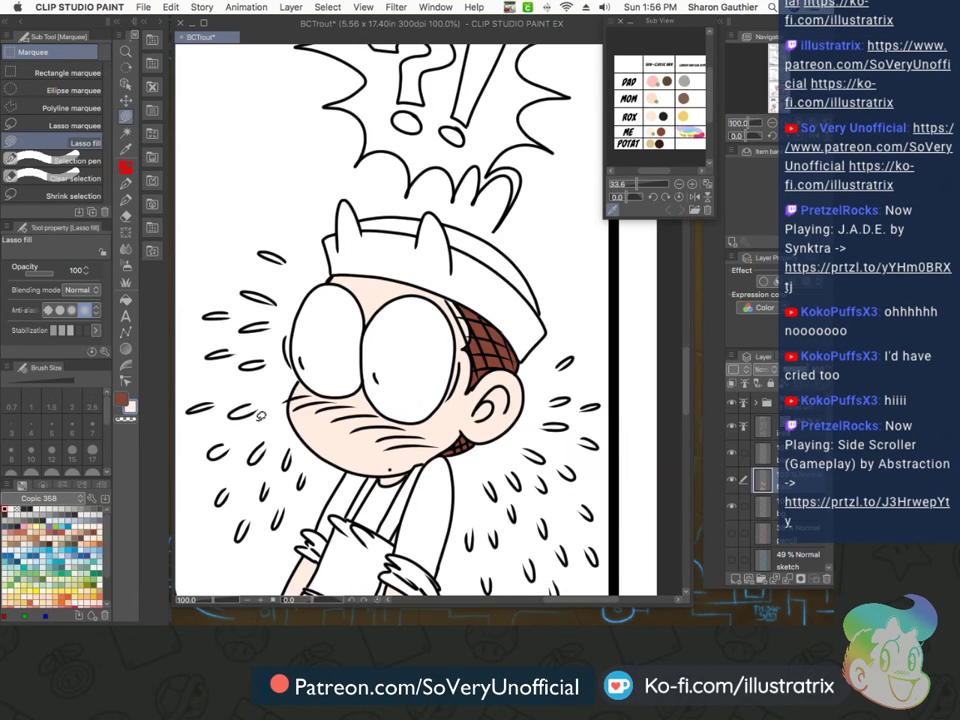
# Fill the forearms and hands of the proud character with hands on hips with the pale skin tone
pyautogui.scroll(2, 390, 470)
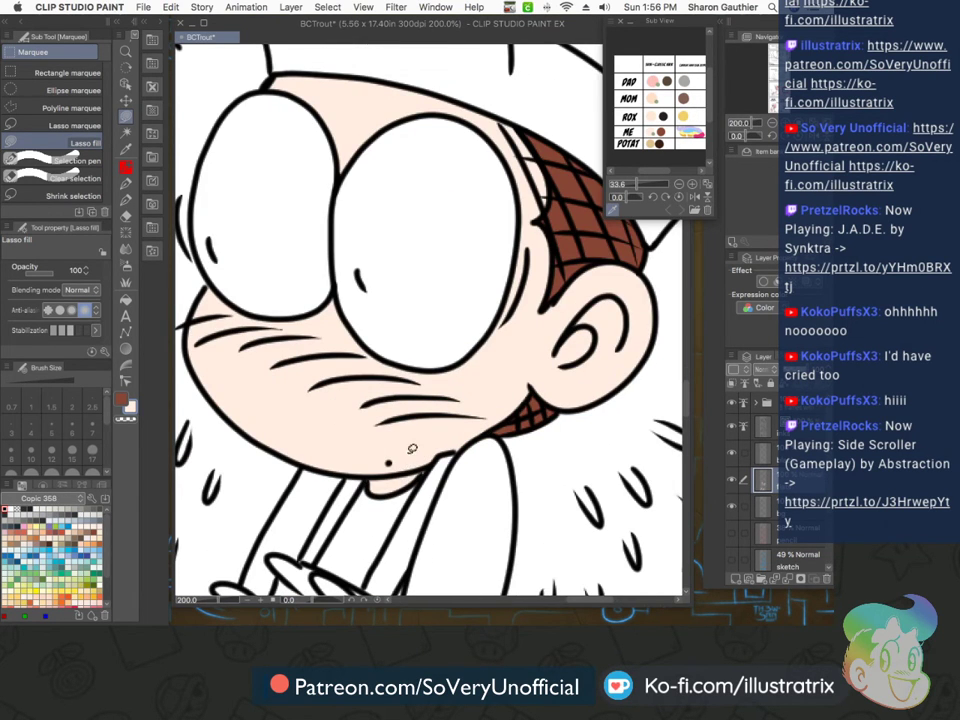
pyautogui.scroll(-3, 417, 475)
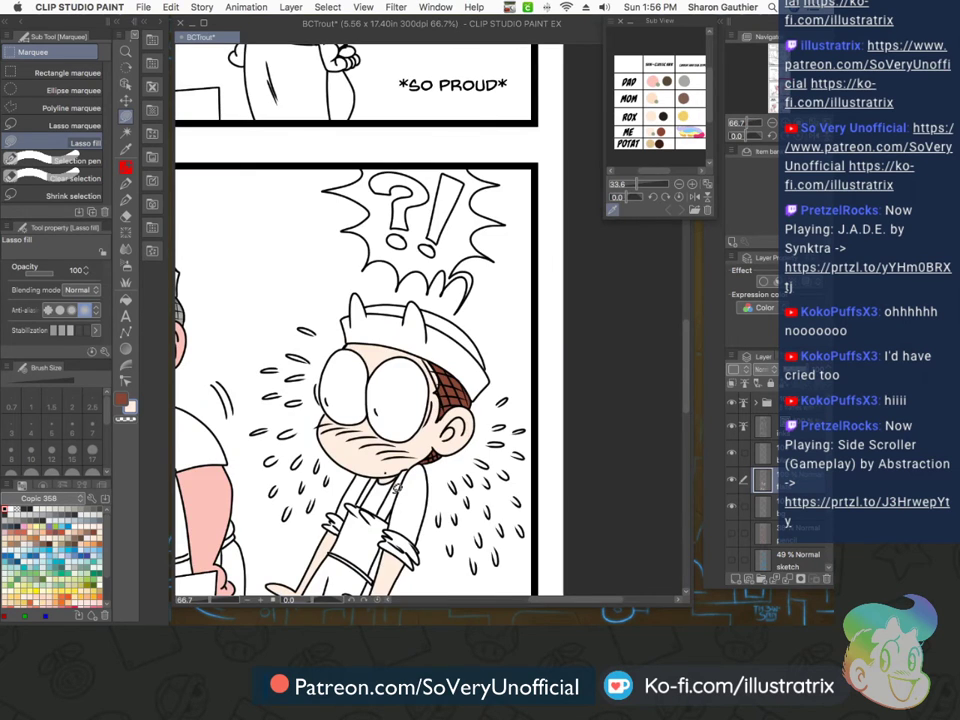
pyautogui.scroll(-2, 390, 497)
pyautogui.scroll(2, 360, 355)
pyautogui.scroll(1, 383, 440)
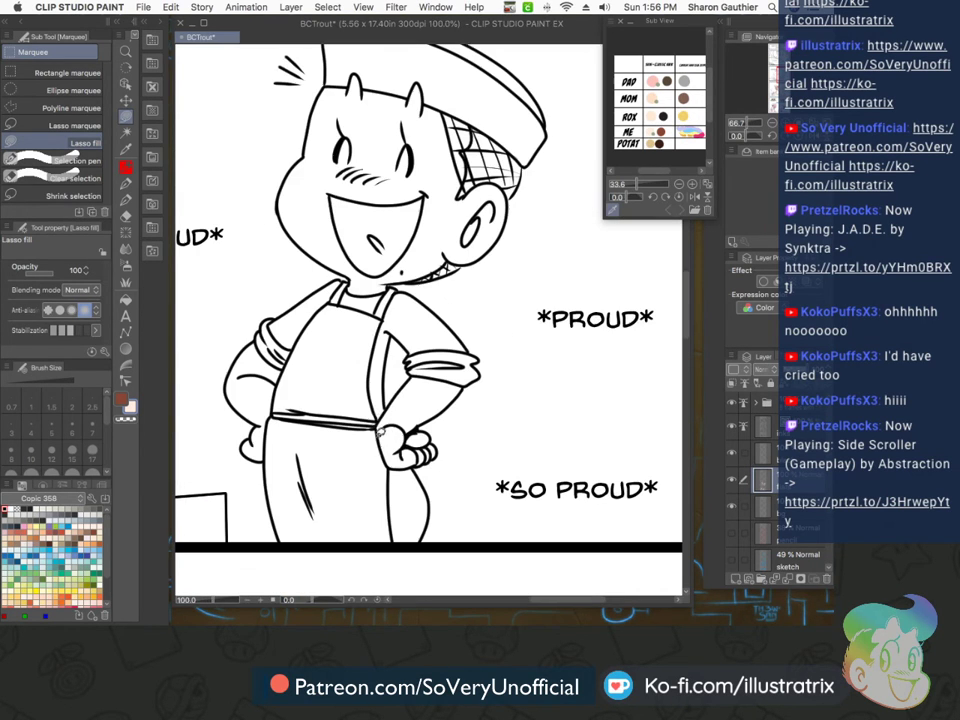
pyautogui.press('g')
pyautogui.click(398, 448)
pyautogui.click(398, 399)
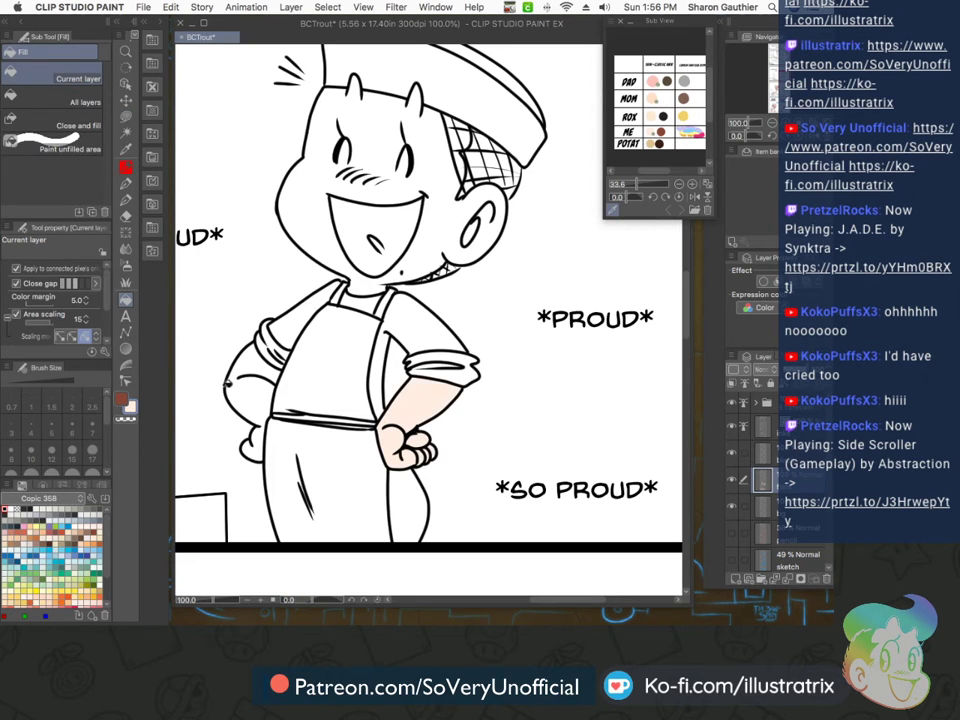
pyautogui.click(254, 395)
pyautogui.click(256, 447)
pyautogui.press('m')
# Fill the proud character's face, neck and ear with the pale skin tone, leaving the open mouth unfilled
pyautogui.scroll(-2, 280, 452)
pyautogui.scroll(2, 284, 335)
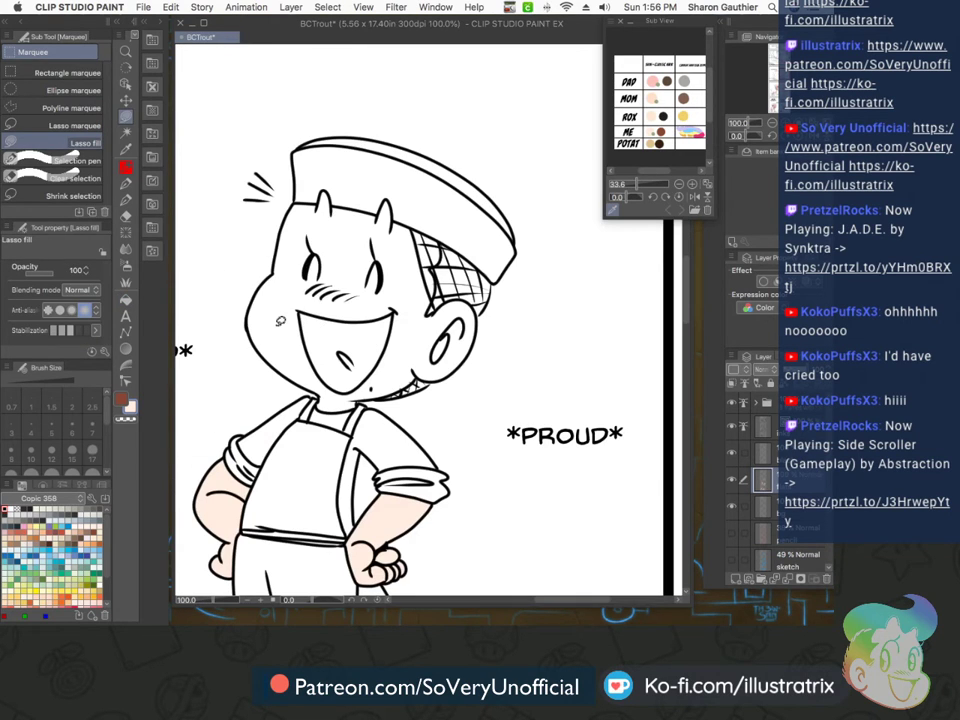
pyautogui.press('g')
pyautogui.click(290, 300)
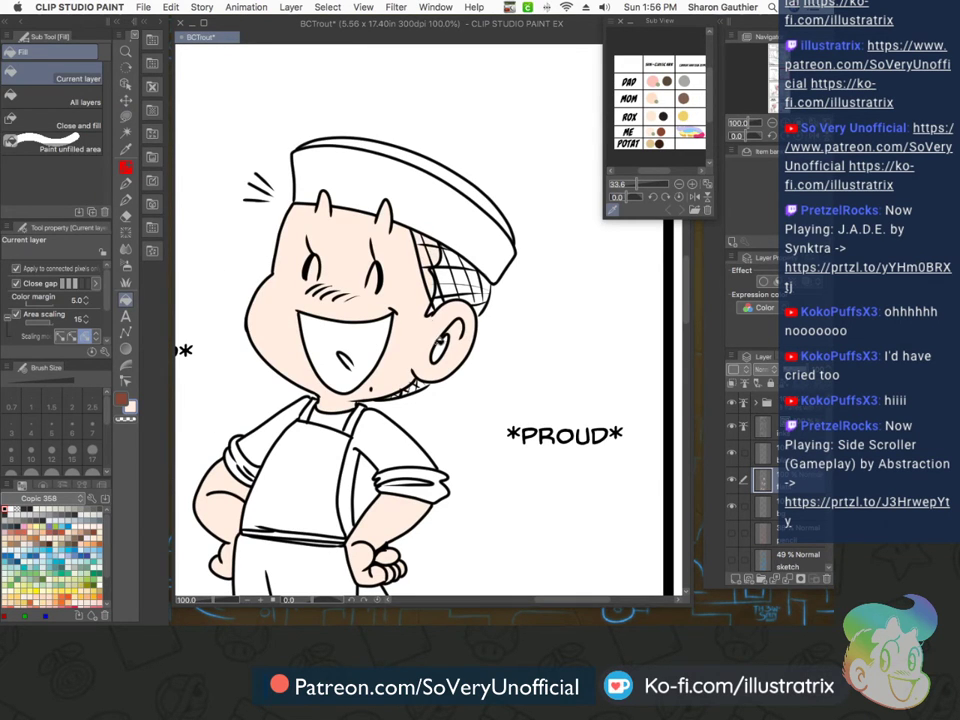
pyautogui.press('m')
pyautogui.scroll(2, 320, 277)
# Lasso-fill the proud character's hatched hair between the hat brim and the ear with reddish brown
pyautogui.scroll(-3, 256, 301)
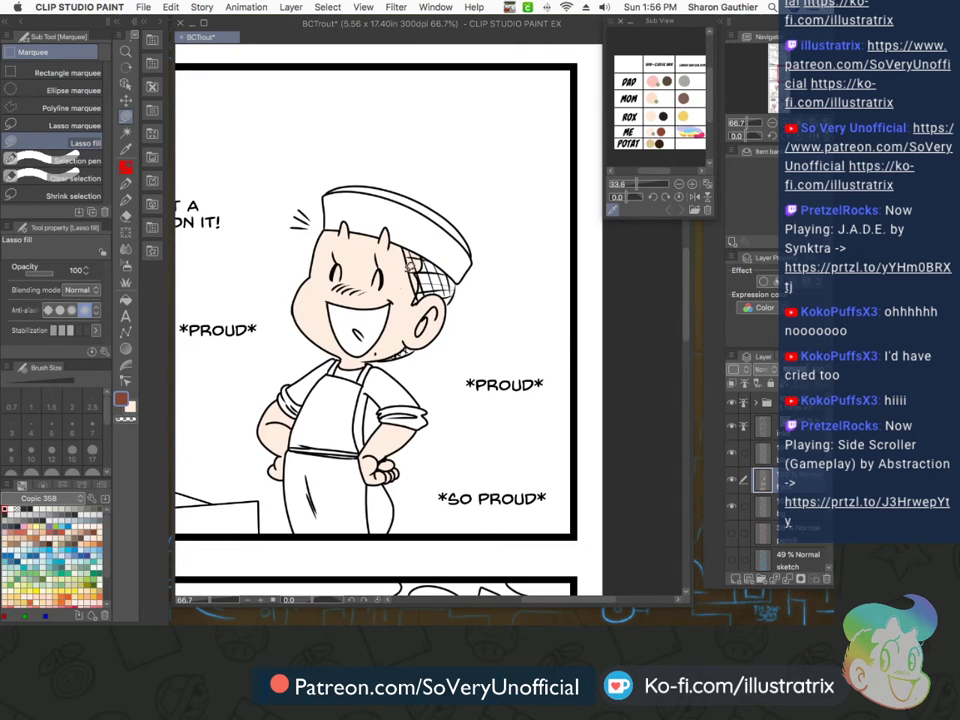
pyautogui.scroll(4, 405, 273)
pyautogui.moveTo(432, 320)
pyautogui.mouseDown()
pyautogui.moveTo(418, 376)
pyautogui.moveTo(499, 352)
pyautogui.moveTo(410, 245)
pyautogui.moveTo(422, 216)
pyautogui.mouseUp()
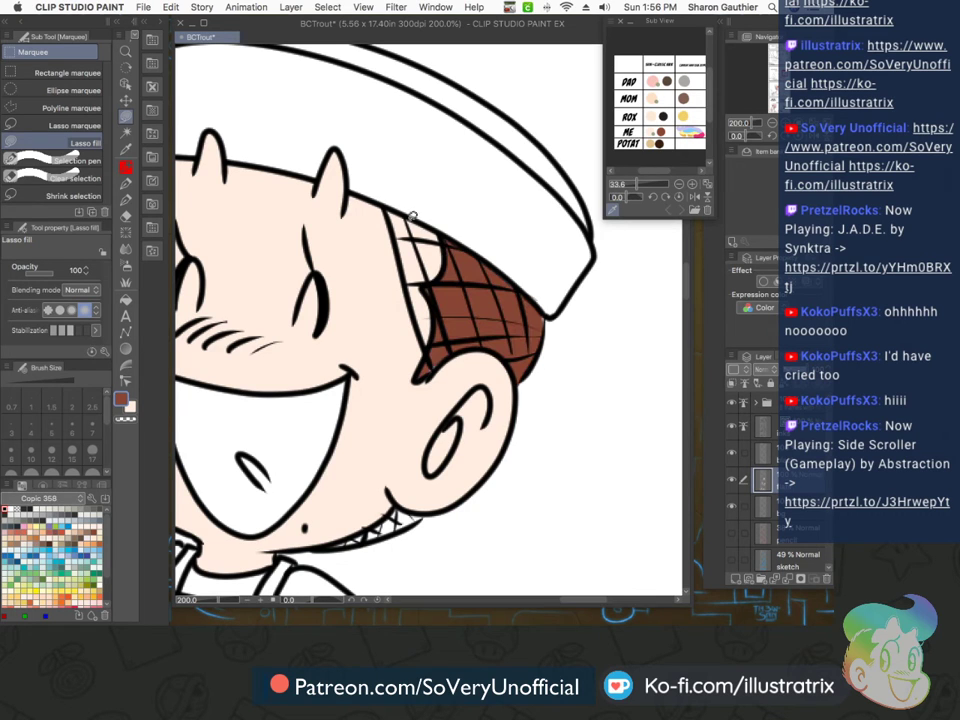
# Lasso-fill the narrow hatched hair patch below the proud character's ear with reddish brown
pyautogui.scroll(-3, 428, 242)
pyautogui.scroll(3, 369, 381)
pyautogui.scroll(2, 515, 170)
pyautogui.moveTo(506, 187)
pyautogui.mouseDown()
pyautogui.moveTo(381, 253)
pyautogui.moveTo(544, 219)
pyautogui.moveTo(586, 190)
pyautogui.moveTo(510, 180)
pyautogui.mouseUp()
pyautogui.scroll(-3, 338, 449)
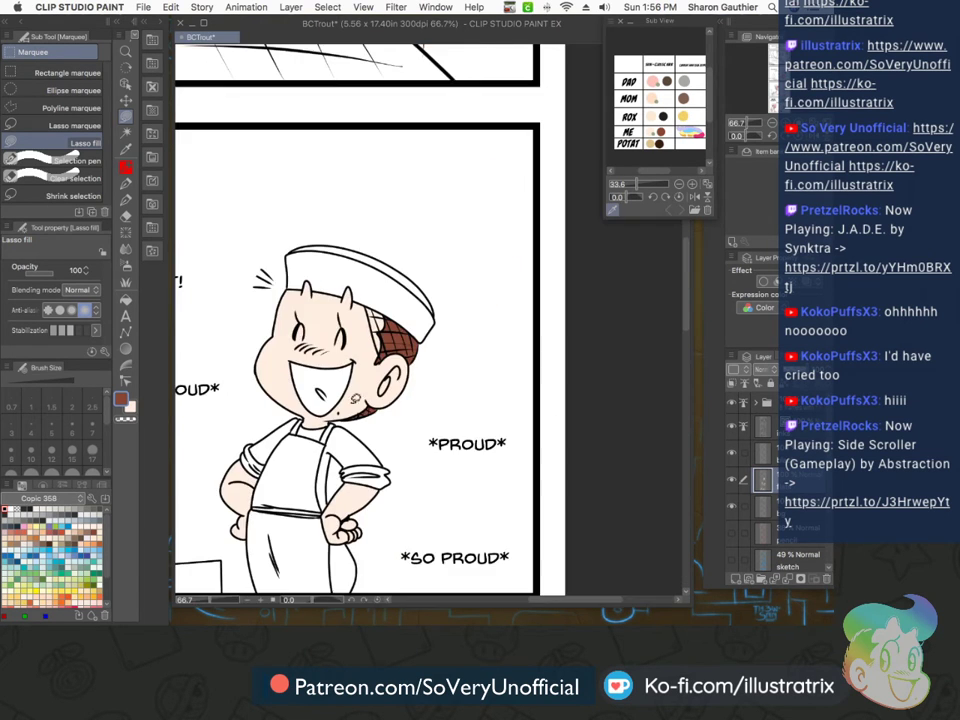
pyautogui.scroll(2, 333, 429)
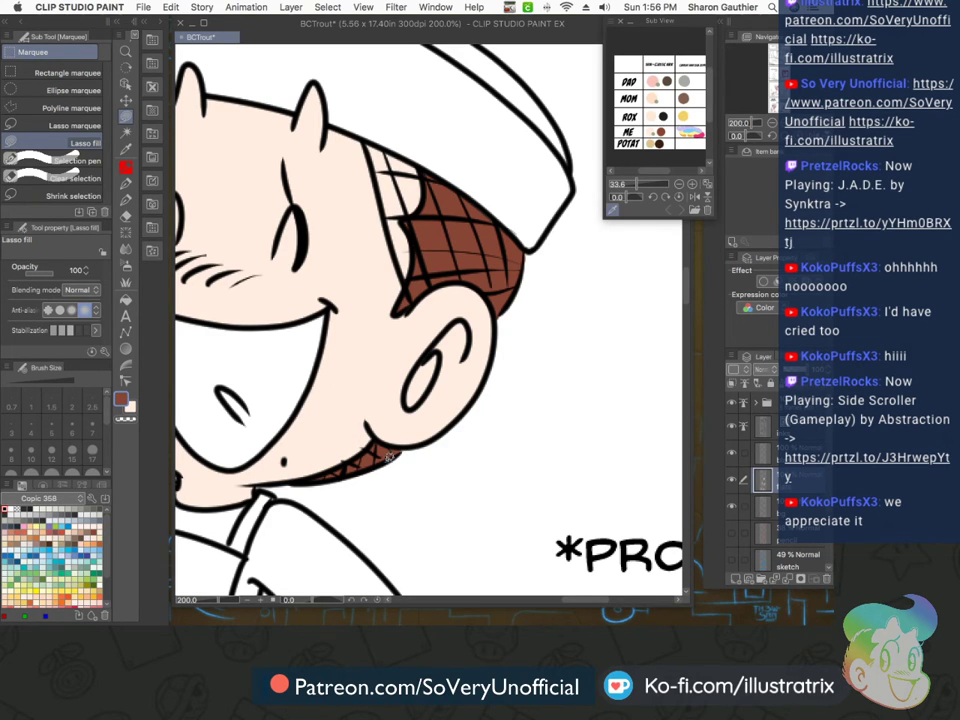
pyautogui.scroll(-3, 398, 452)
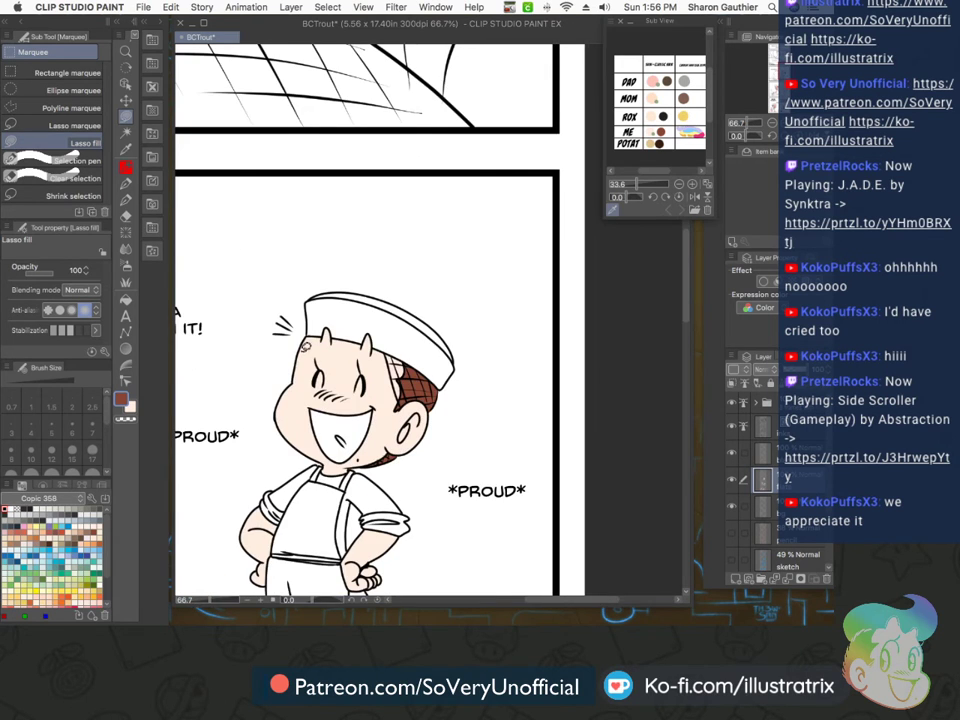
# Fill the character's close-up face and neck in the first panel, above the frying trout, with the pale skin tone
pyautogui.scroll(-3, 304, 345)
pyautogui.scroll(3, 292, 105)
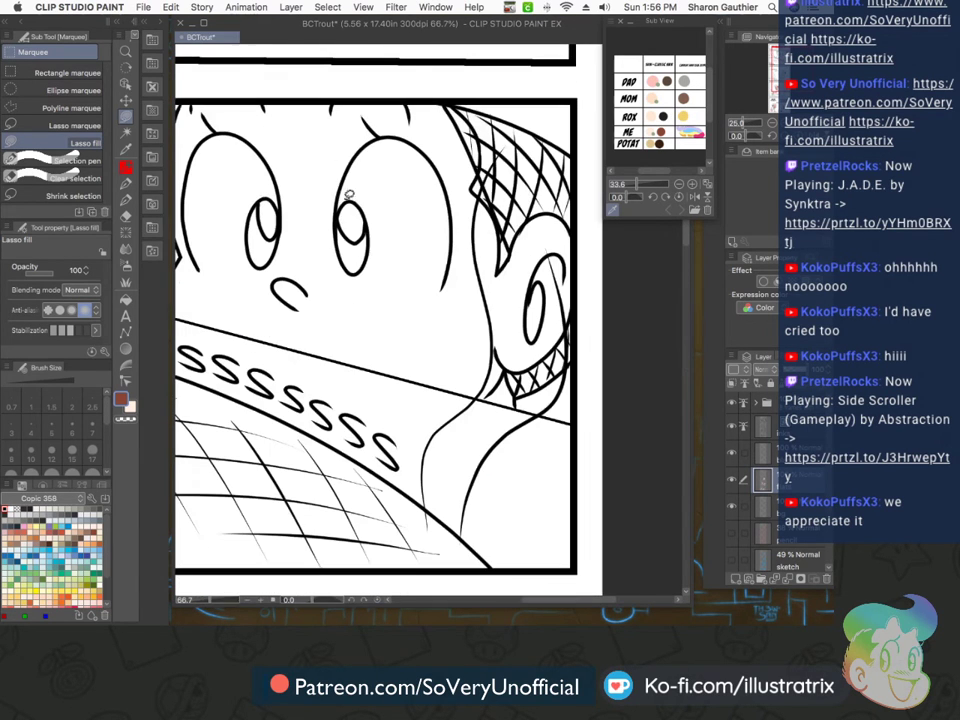
pyautogui.press('g')
pyautogui.click(404, 346)
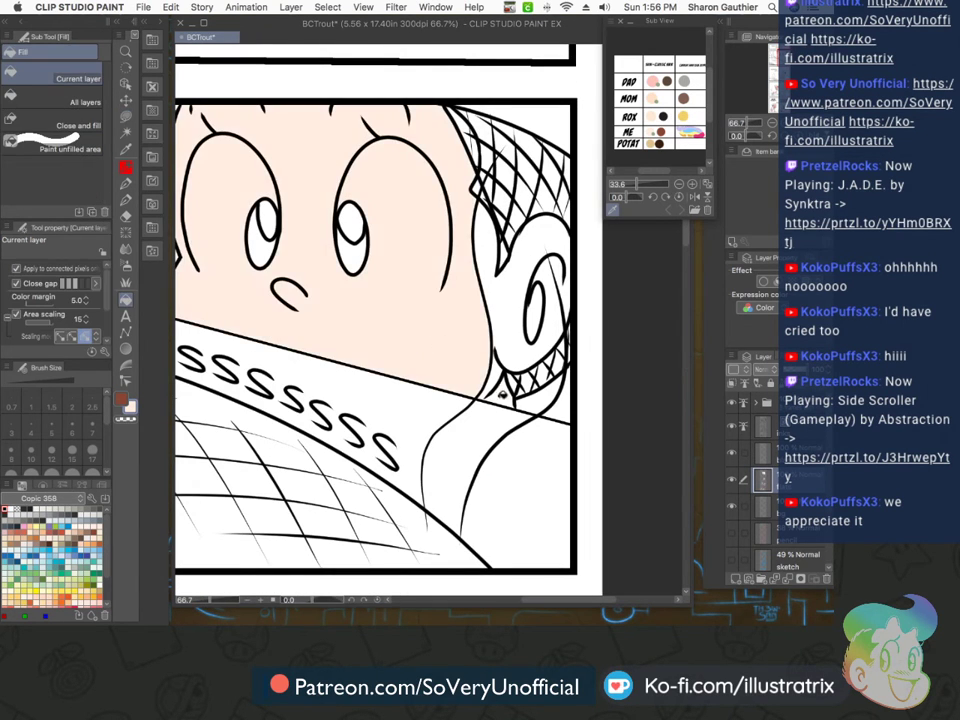
pyautogui.press('m')
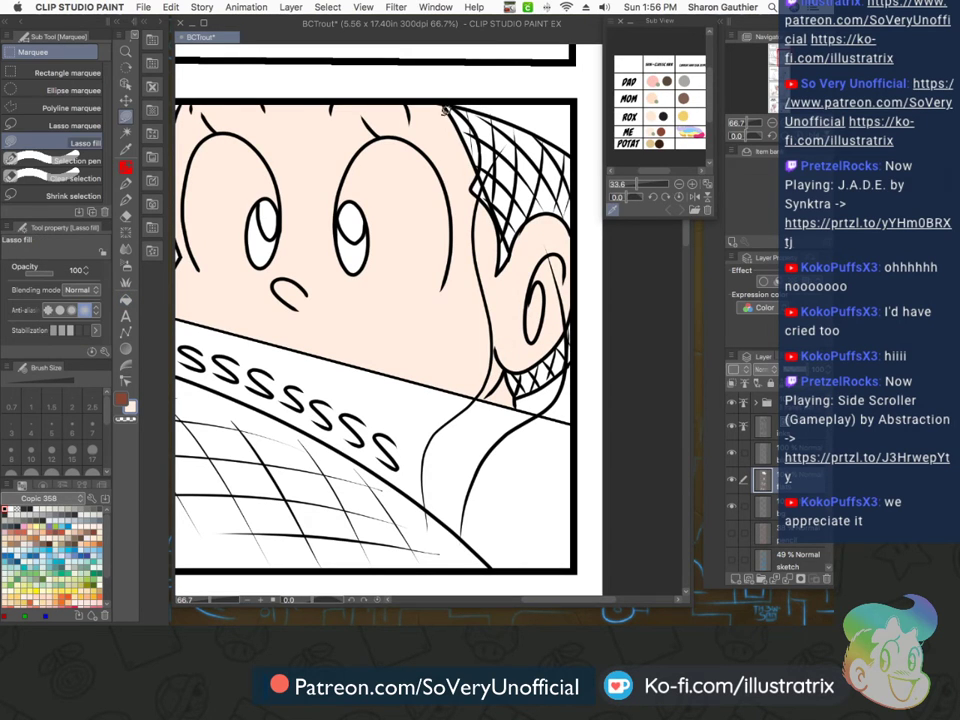
pyautogui.scroll(-3, 454, 184)
pyautogui.scroll(3, 336, 281)
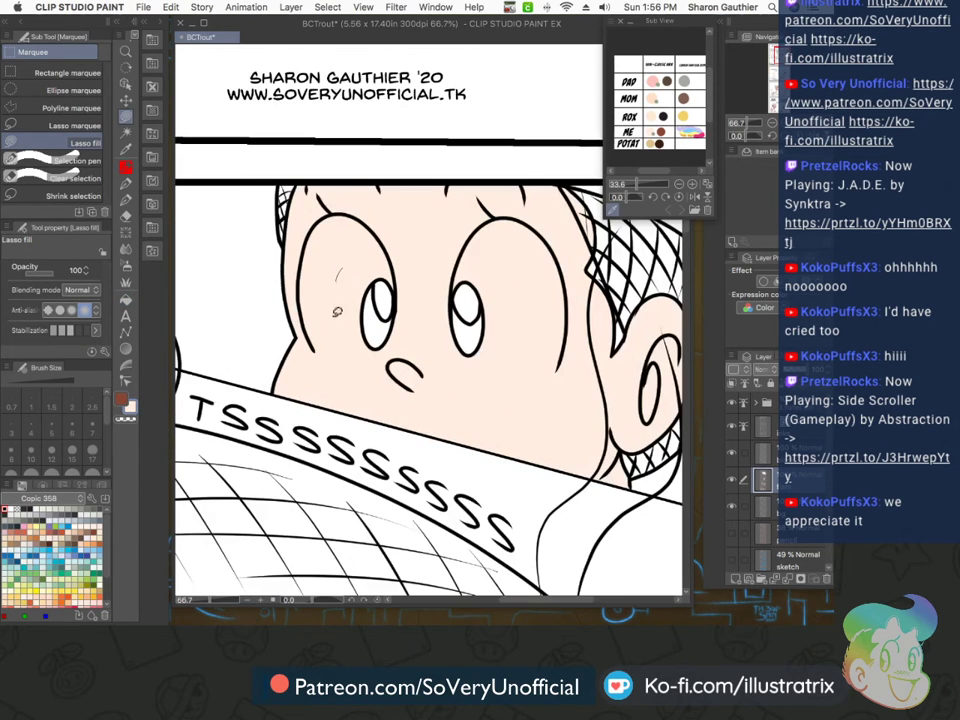
# Lasso-fill the thin hatched hair strip beside the close-up character's forehead, farthest from the ear, with reddish brown
pyautogui.scroll(-3, 274, 421)
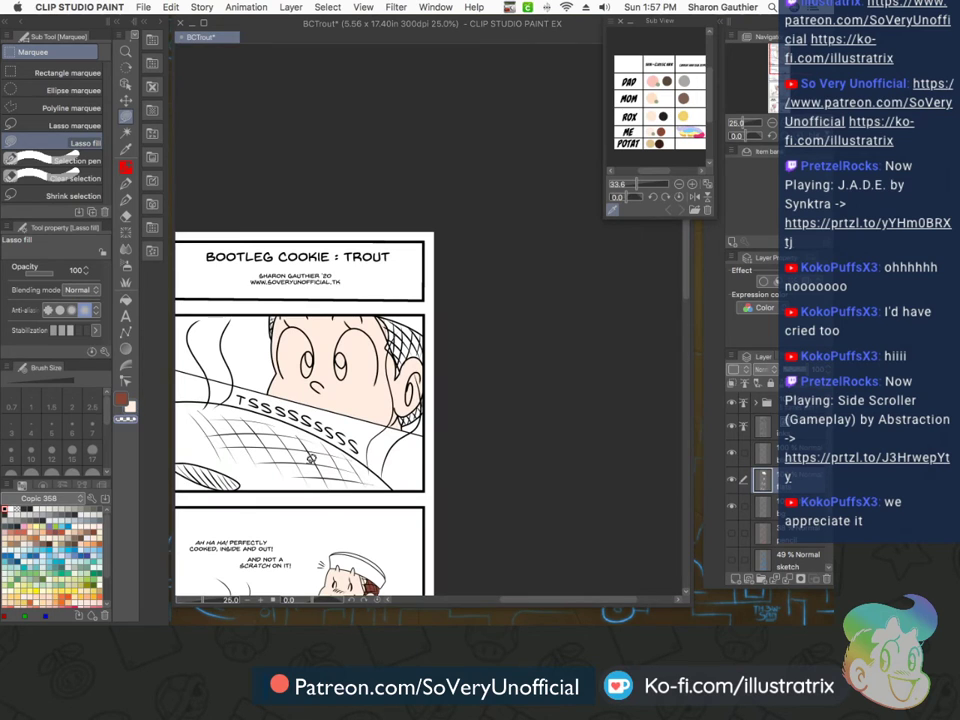
pyautogui.scroll(4, 256, 297)
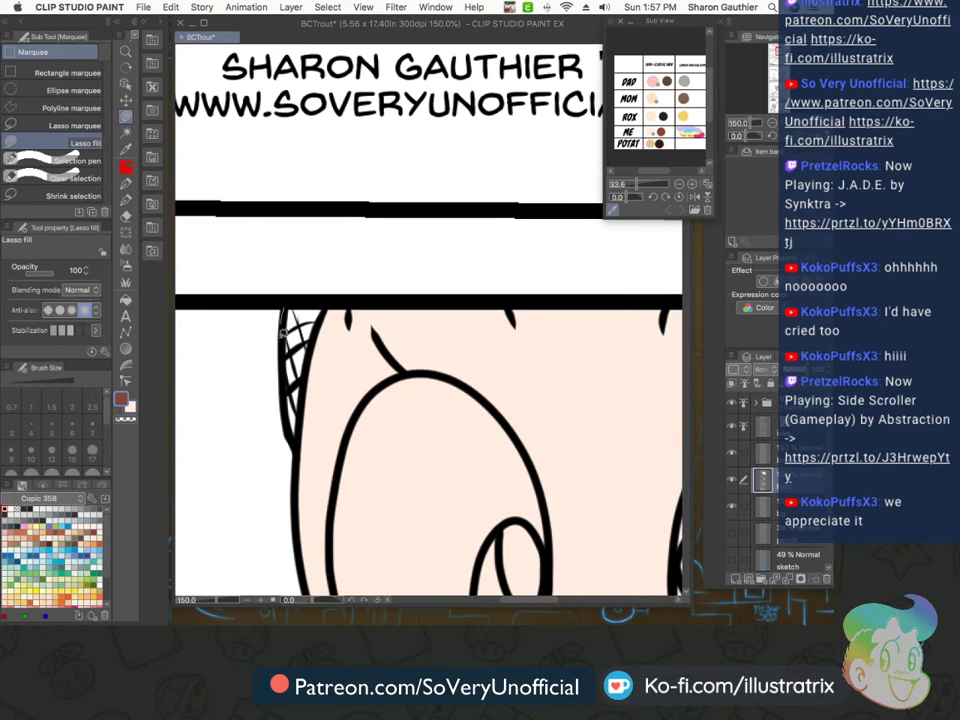
pyautogui.scroll(-3, 261, 329)
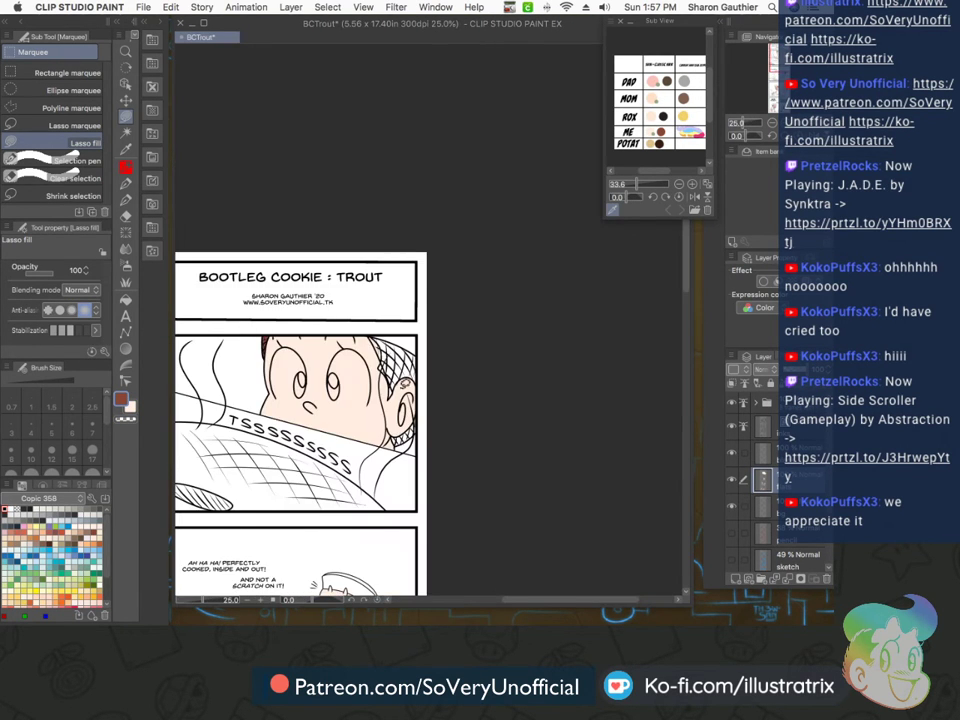
# Lasso-fill the close-up character's hatched hair above and below the ear in the first panel with reddish brown
pyautogui.scroll(3, 341, 261)
pyautogui.moveTo(373, 387)
pyautogui.mouseDown()
pyautogui.moveTo(413, 457)
pyautogui.moveTo(414, 512)
pyautogui.moveTo(447, 443)
pyautogui.moveTo(478, 424)
pyautogui.moveTo(517, 446)
pyautogui.moveTo(526, 345)
pyautogui.moveTo(497, 319)
pyautogui.moveTo(338, 258)
pyautogui.mouseUp()
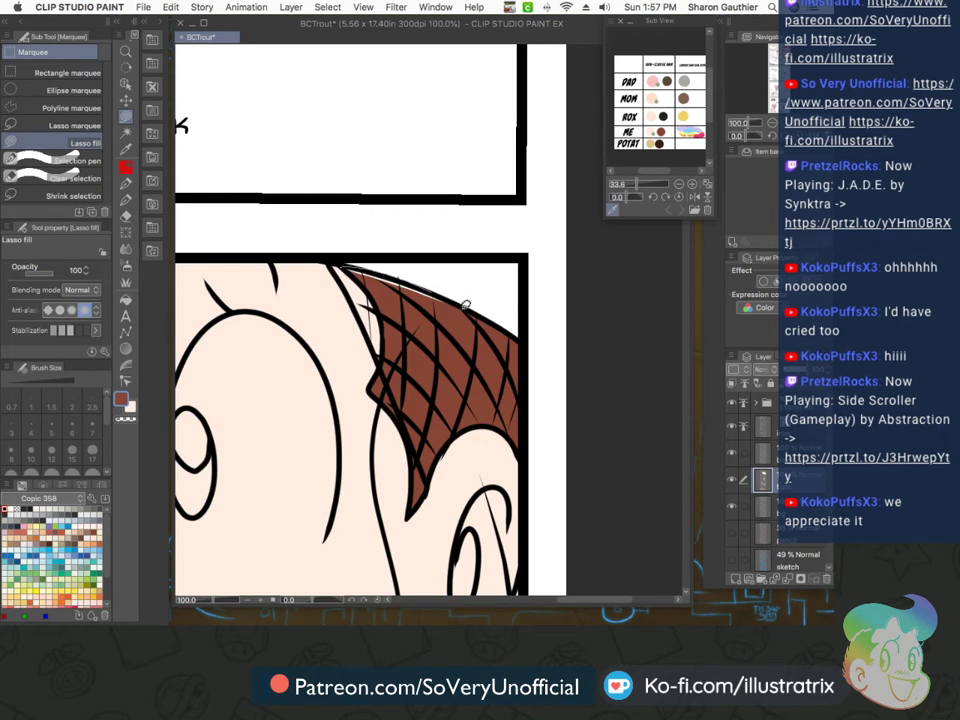
pyautogui.scroll(-2, 392, 374)
pyautogui.scroll(3, 405, 441)
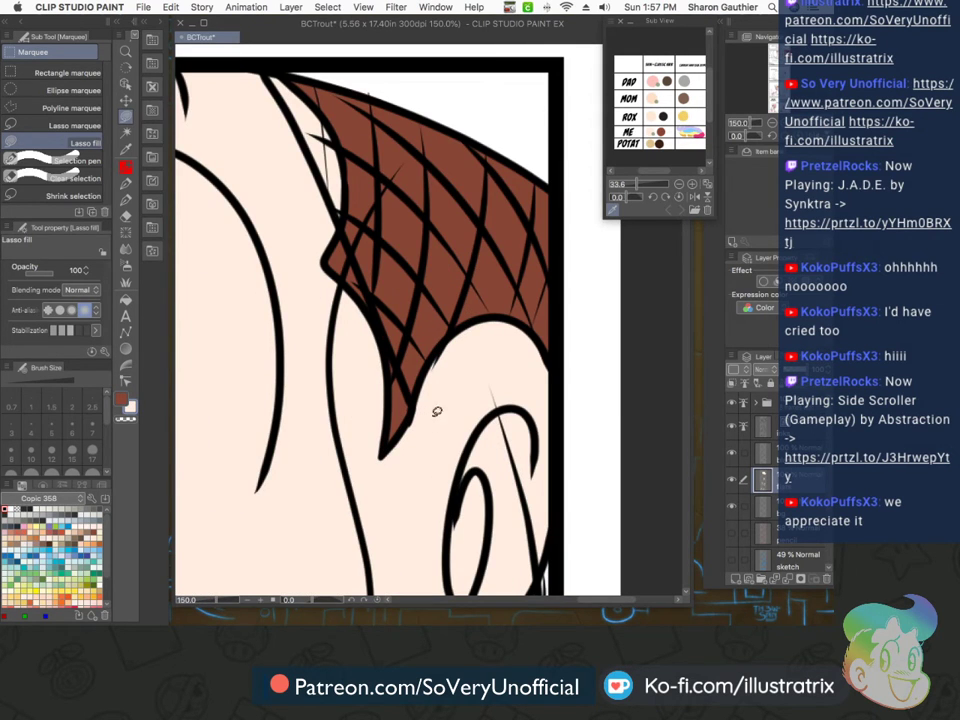
pyautogui.moveTo(468, 455); pyautogui.dragTo(490, 395)
pyautogui.scroll(1, 420, 396)
pyautogui.moveTo(390, 472)
pyautogui.mouseDown()
pyautogui.moveTo(406, 518)
pyautogui.moveTo(434, 546)
pyautogui.moveTo(499, 517)
pyautogui.moveTo(575, 461)
pyautogui.moveTo(593, 425)
pyautogui.moveTo(598, 322)
pyautogui.moveTo(512, 424)
pyautogui.moveTo(462, 463)
pyautogui.moveTo(398, 474)
pyautogui.mouseUp()
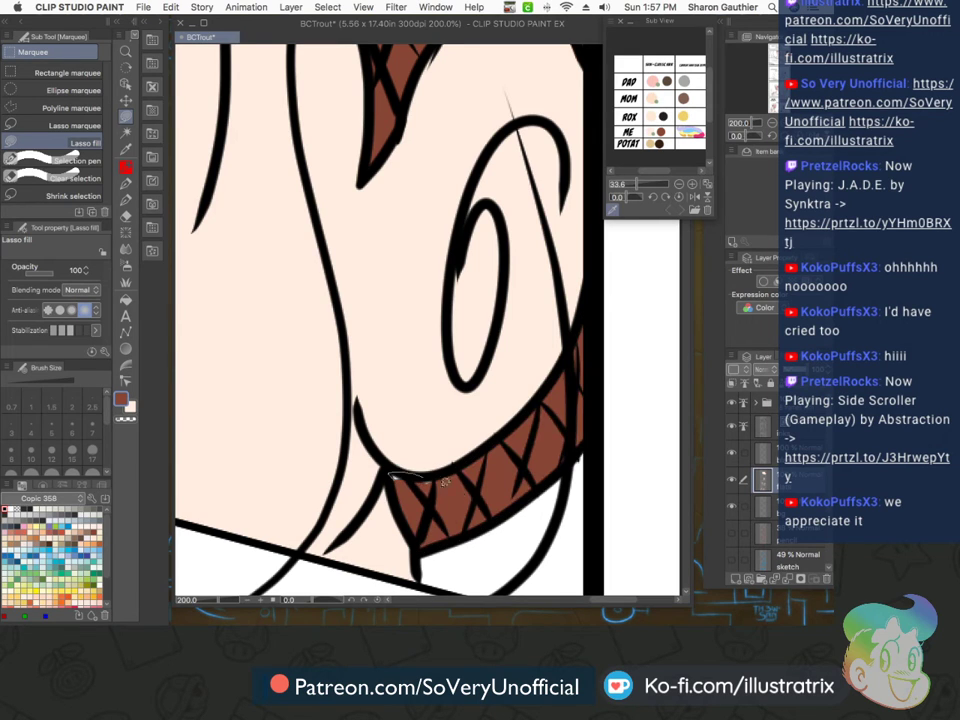
pyautogui.scroll(-5, 440, 470)
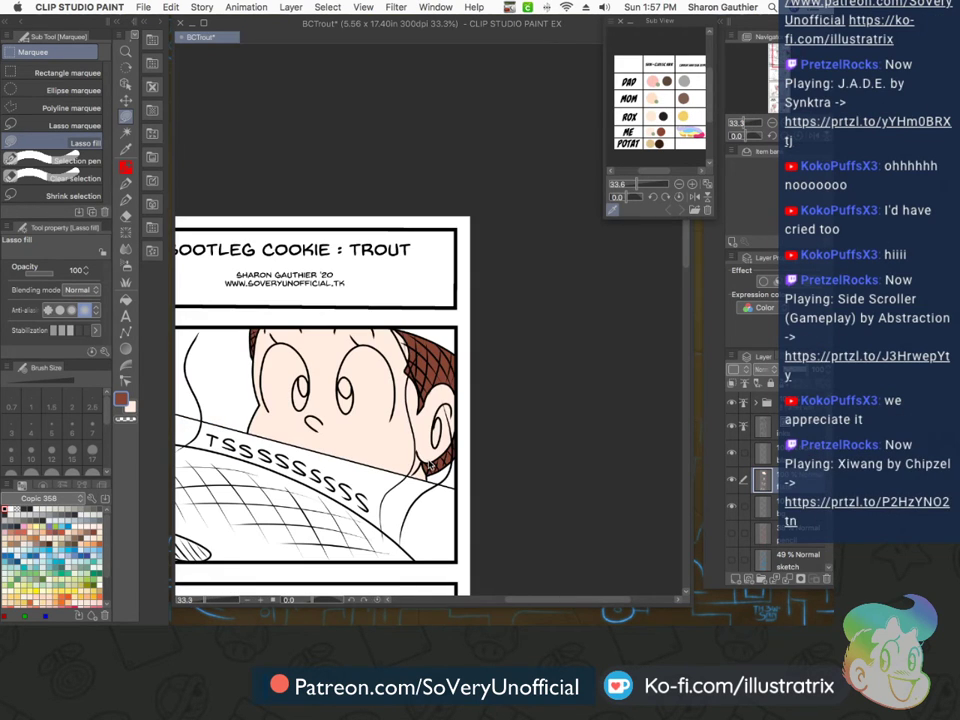
# Fill both pupil highlights and the white of the eye nearest the ear on the close-up character with white
pyautogui.press('x')
pyautogui.scroll(3, 281, 375)
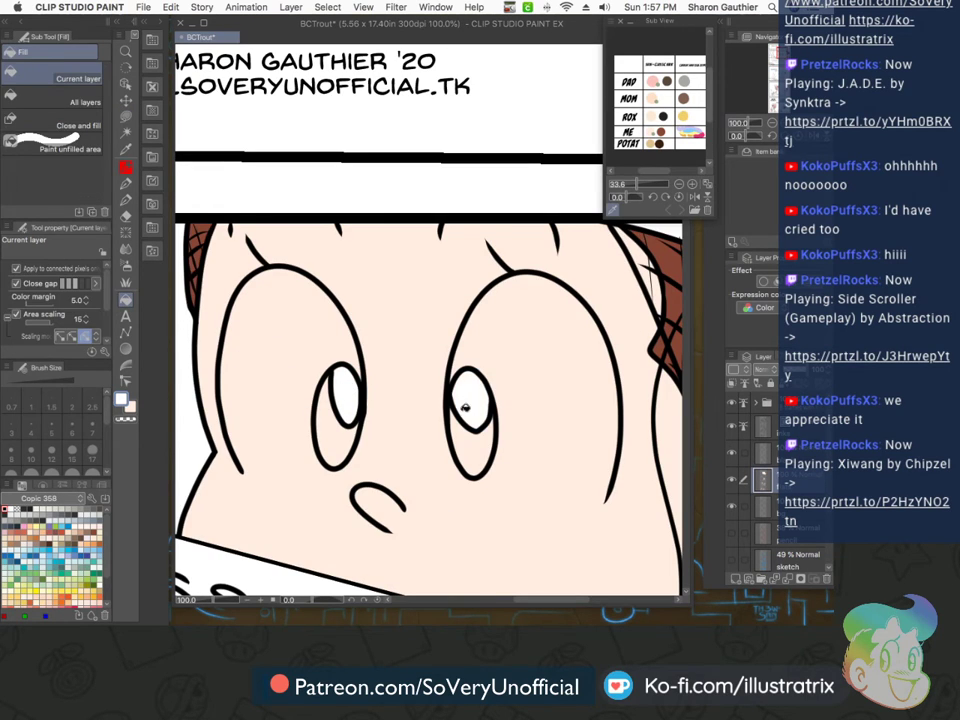
pyautogui.moveTo(453, 449)
pyautogui.mouseDown()
pyautogui.moveTo(508, 515)
pyautogui.moveTo(570, 516)
pyautogui.moveTo(609, 490)
pyautogui.moveTo(618, 374)
pyautogui.moveTo(592, 310)
pyautogui.moveTo(536, 278)
pyautogui.moveTo(486, 295)
pyautogui.moveTo(453, 360)
pyautogui.moveTo(452, 376)
pyautogui.moveTo(494, 382)
pyautogui.moveTo(502, 431)
pyautogui.moveTo(463, 459)
pyautogui.mouseUp()
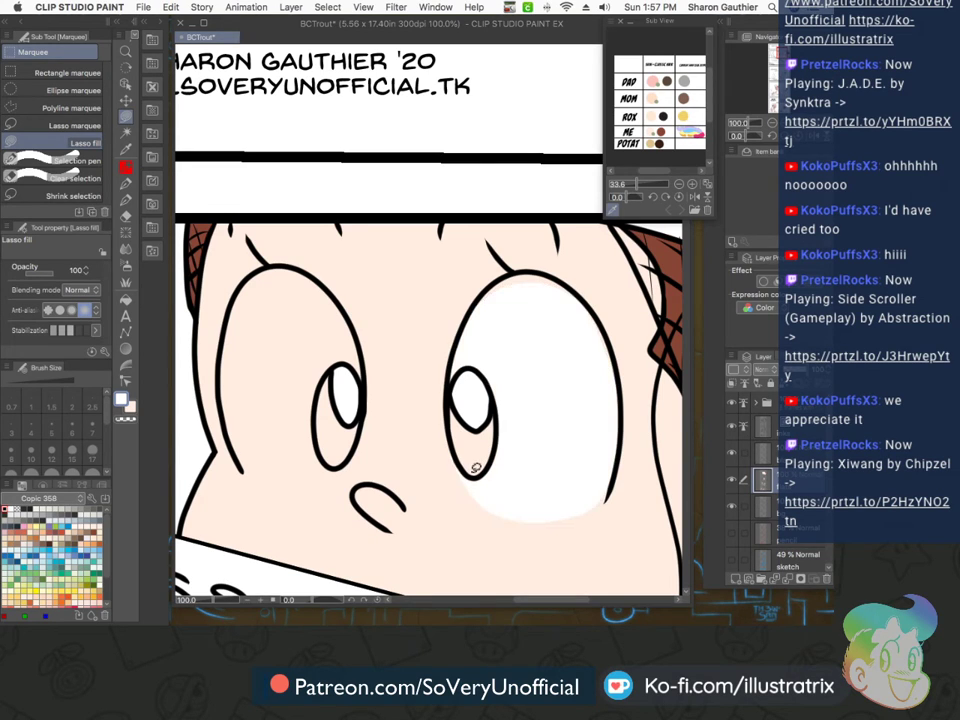
pyautogui.moveTo(489, 294)
pyautogui.mouseDown()
pyautogui.moveTo(516, 270)
pyautogui.moveTo(571, 327)
pyautogui.mouseUp()
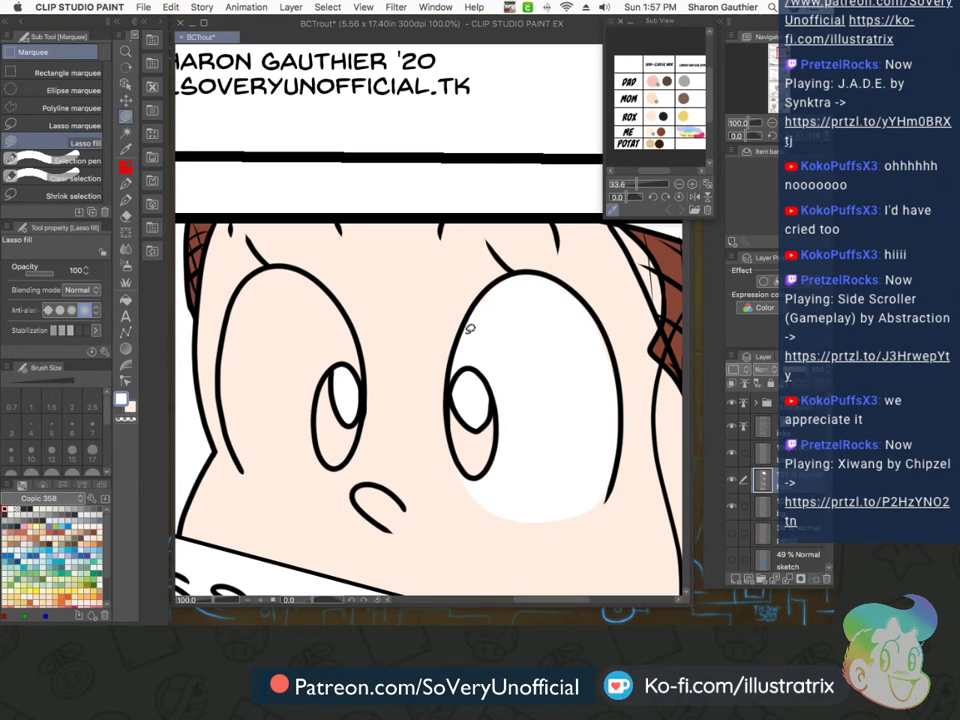
pyautogui.scroll(-2, 443, 445)
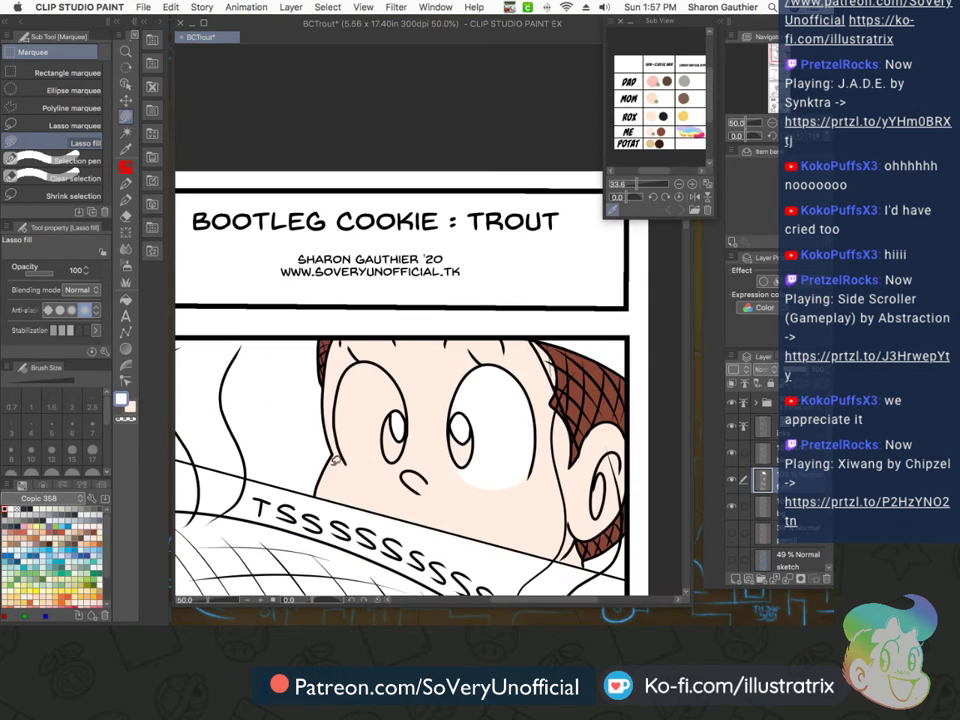
# Lasso-fill the white of the close-up character's other eye, farthest from the ear, leaving the iris unfilled
pyautogui.scroll(2, 331, 460)
pyautogui.moveTo(436, 465)
pyautogui.mouseDown()
pyautogui.moveTo(384, 472)
pyautogui.moveTo(354, 451)
pyautogui.moveTo(332, 369)
pyautogui.moveTo(348, 285)
pyautogui.mouseUp()
pyautogui.moveTo(403, 253)
pyautogui.mouseDown()
pyautogui.moveTo(466, 310)
pyautogui.moveTo(469, 352)
pyautogui.mouseUp()
pyautogui.moveTo(428, 398); pyautogui.dragTo(442, 452)
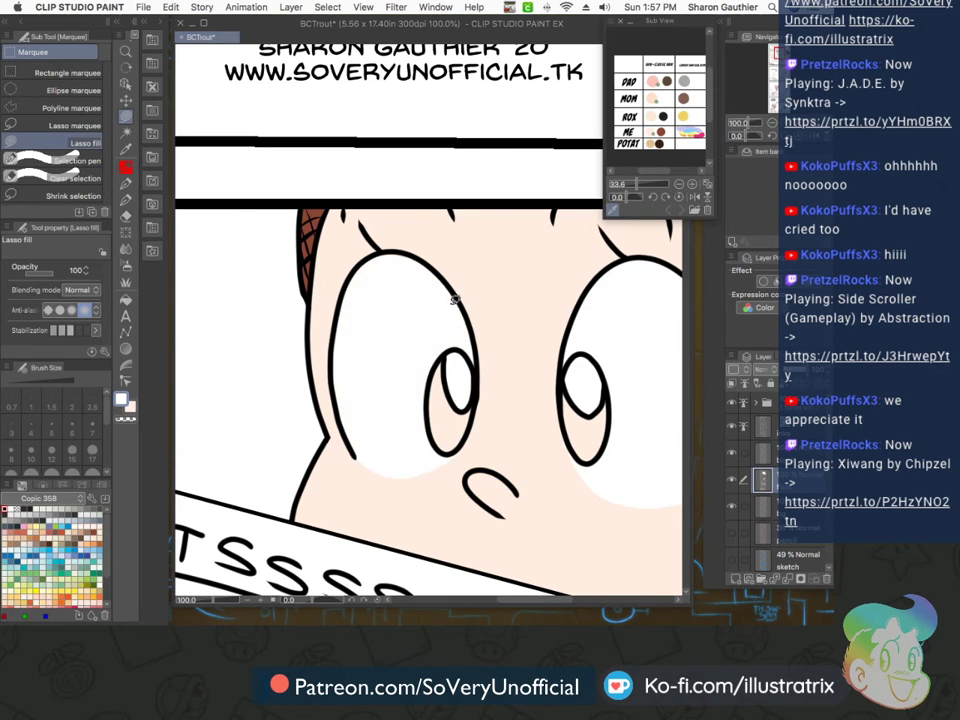
pyautogui.scroll(-4, 315, 398)
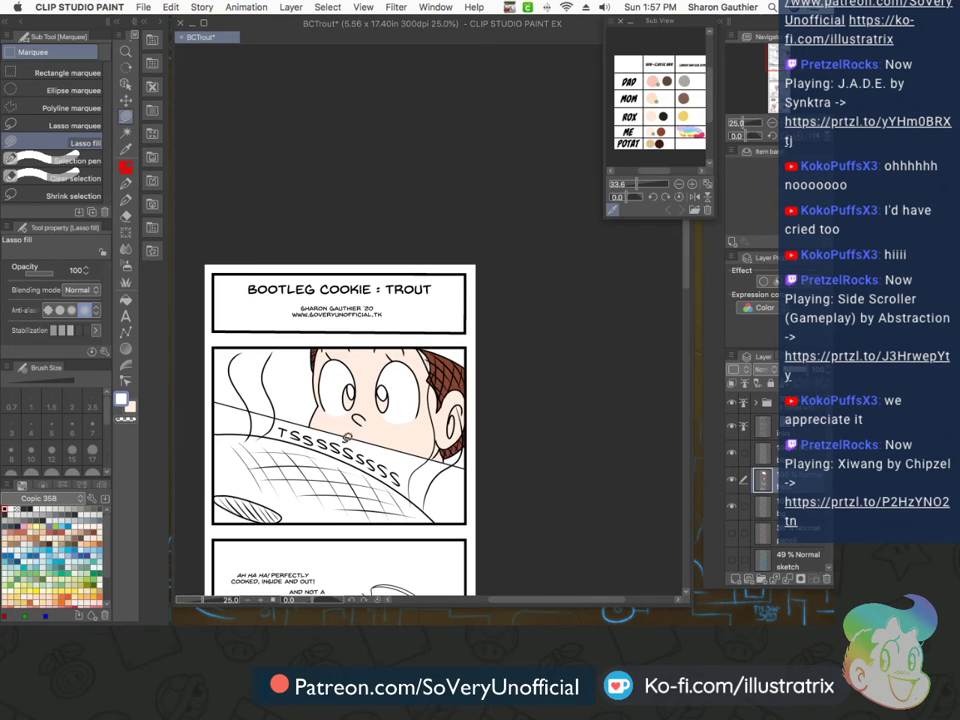
# Fill the shocked character's two large eyes in the third panel with white
pyautogui.scroll(-3, 326, 266)
pyautogui.scroll(3, 337, 297)
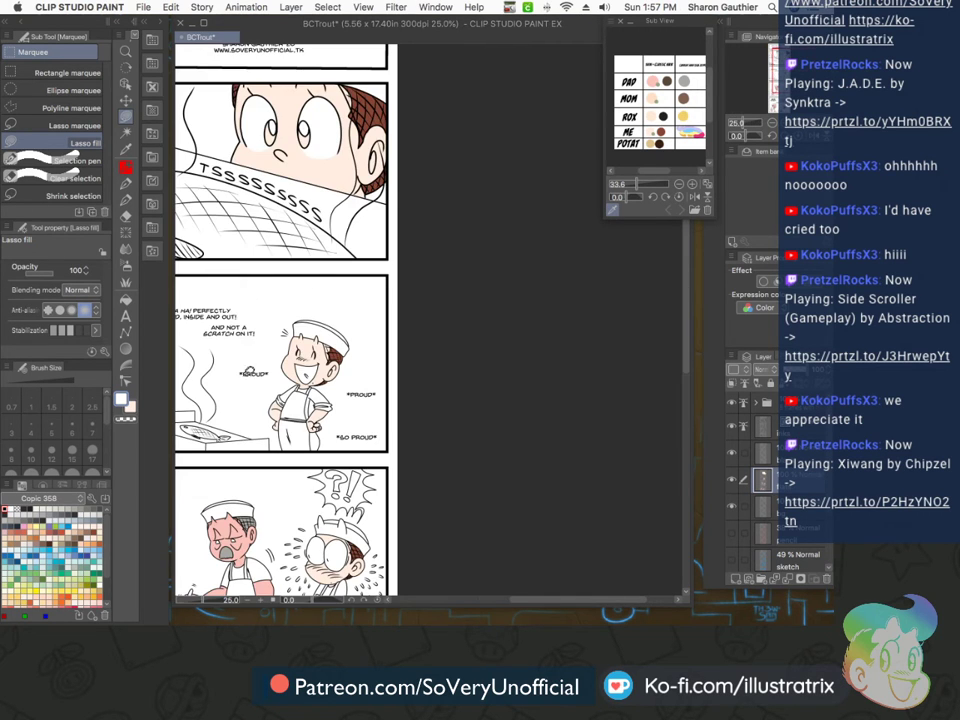
pyautogui.scroll(-1, 404, 430)
pyautogui.scroll(-1, 404, 430)
pyautogui.scroll(2, 356, 505)
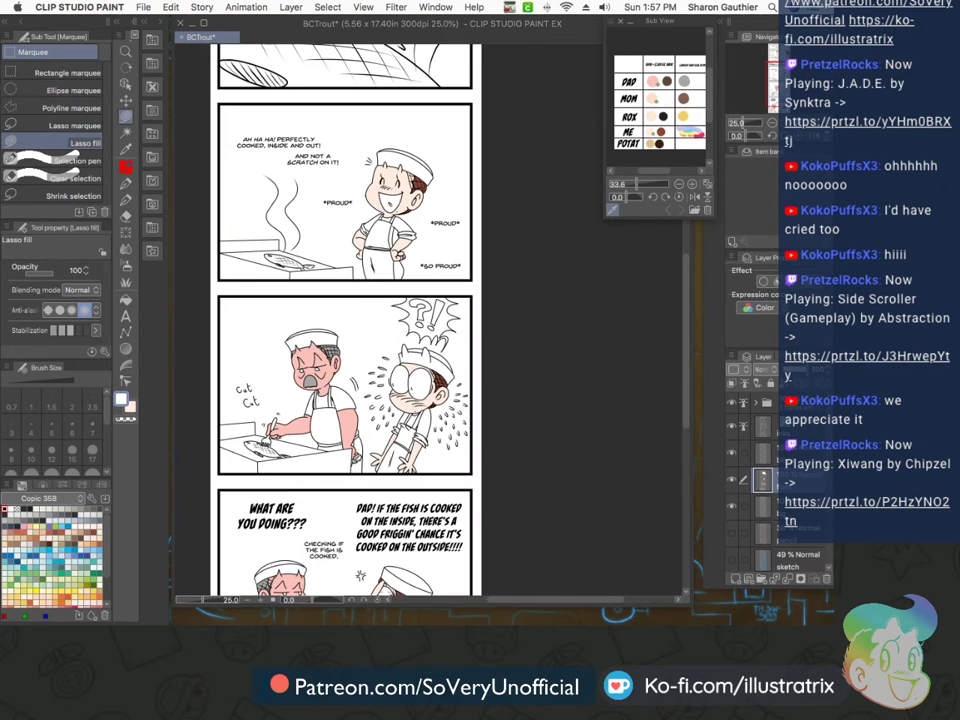
pyautogui.scroll(-3, 339, 421)
pyautogui.scroll(6, 343, 420)
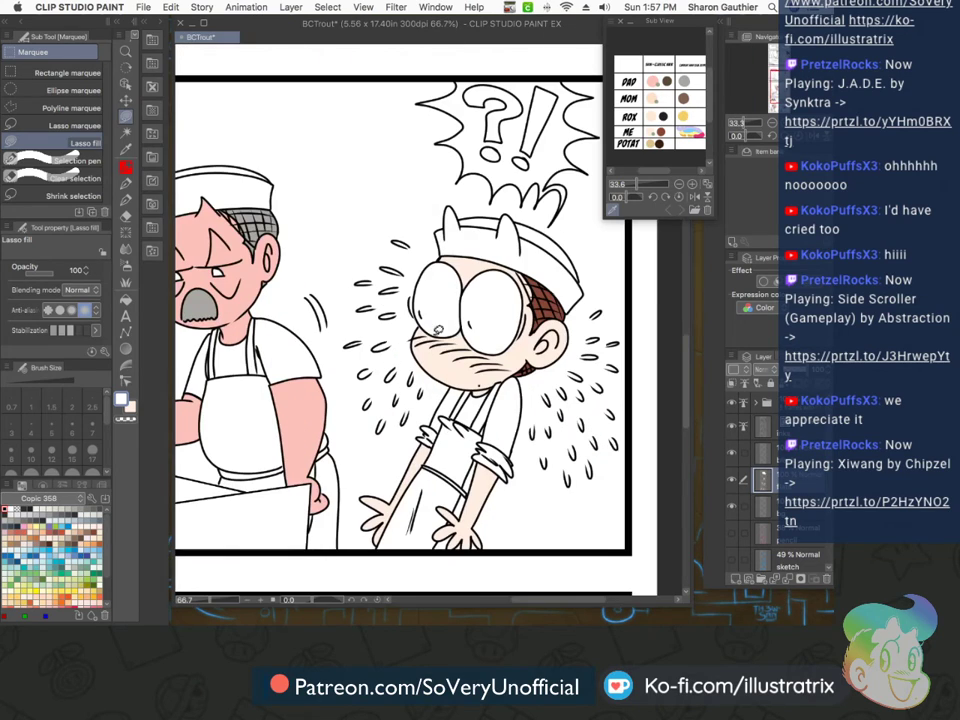
pyautogui.press('g')
pyautogui.press('m')
pyautogui.scroll(-4, 390, 284)
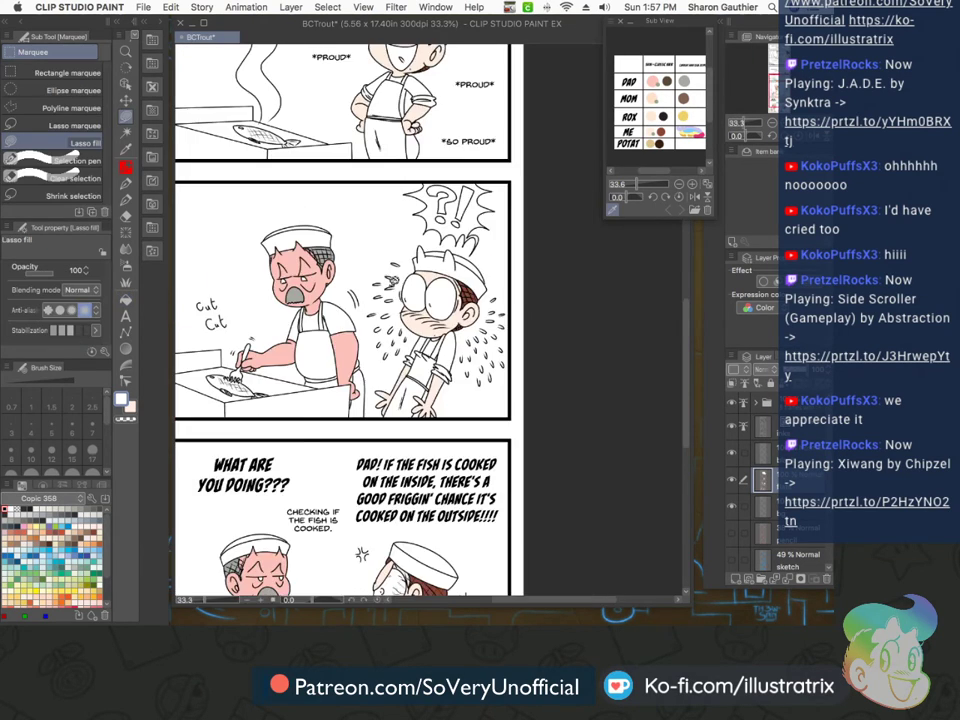
# Fill the shouting character's bulging eye and pointed teeth in the last panel with white
pyautogui.scroll(4, 379, 391)
pyautogui.scroll(4, 425, 437)
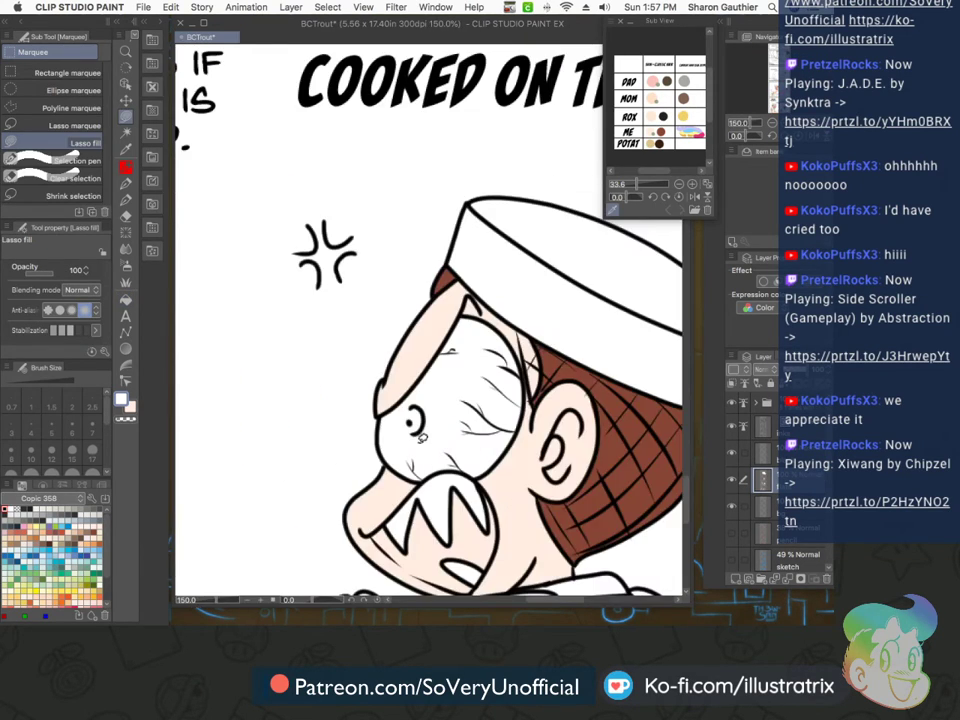
pyautogui.press('g')
pyautogui.press('m')
pyautogui.press('g')
pyautogui.press('m')
# Hide the white backing layer beneath the flat colours so the page background is transparent
pyautogui.scroll(-3, 762, 515)
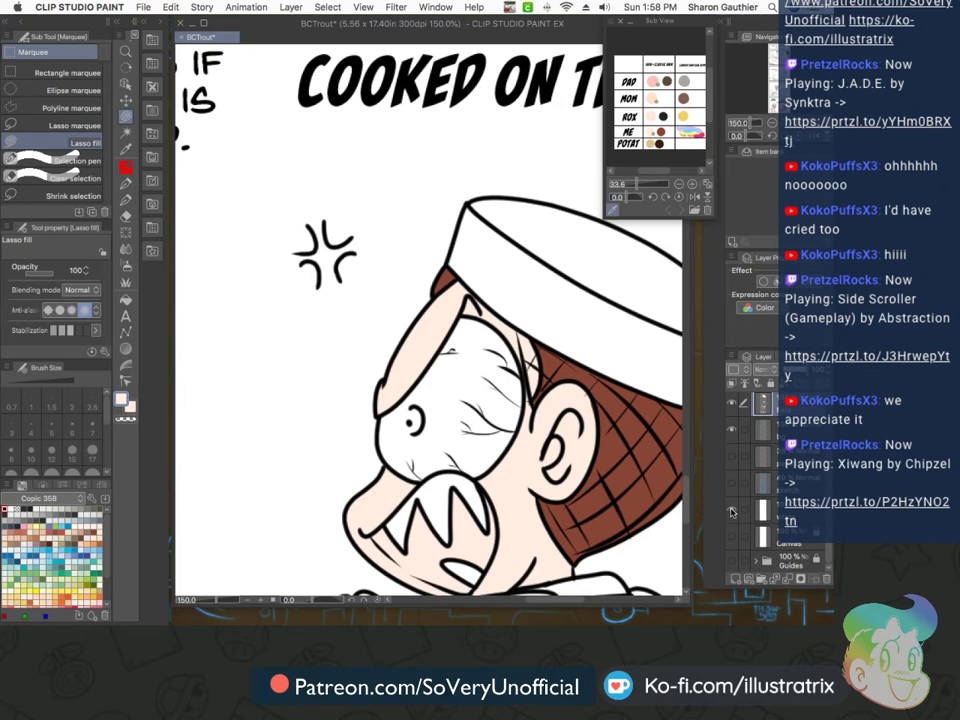
pyautogui.click(731, 512)
pyautogui.click(731, 538)
pyautogui.click(731, 538)
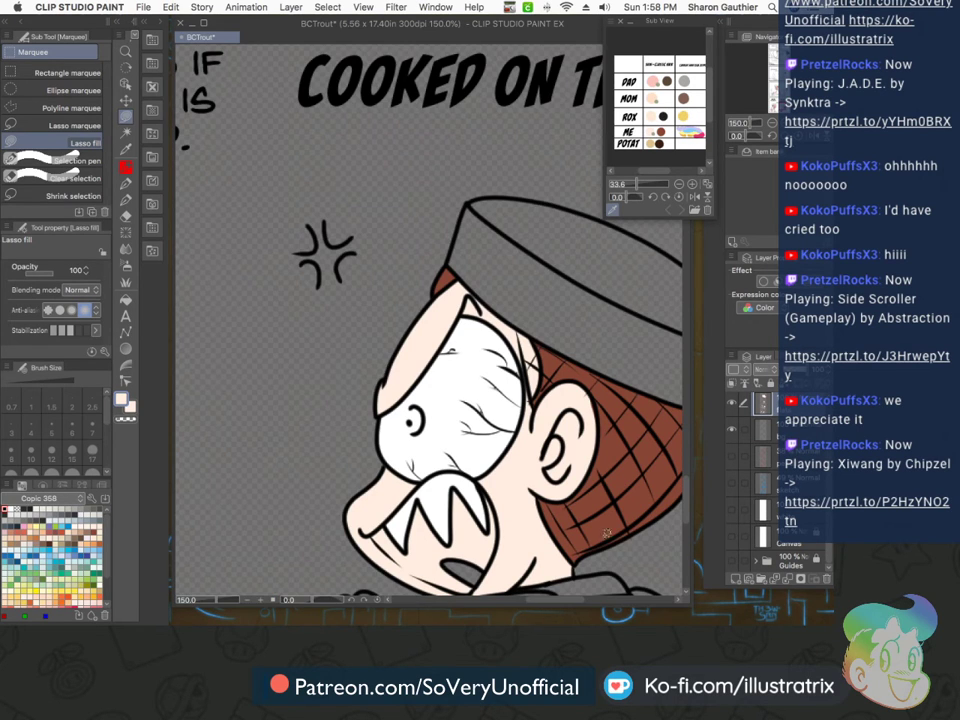
# Examine the shouting character's eye, teeth and face in the last panel for unfilled gaps
pyautogui.scroll(5, 450, 403)
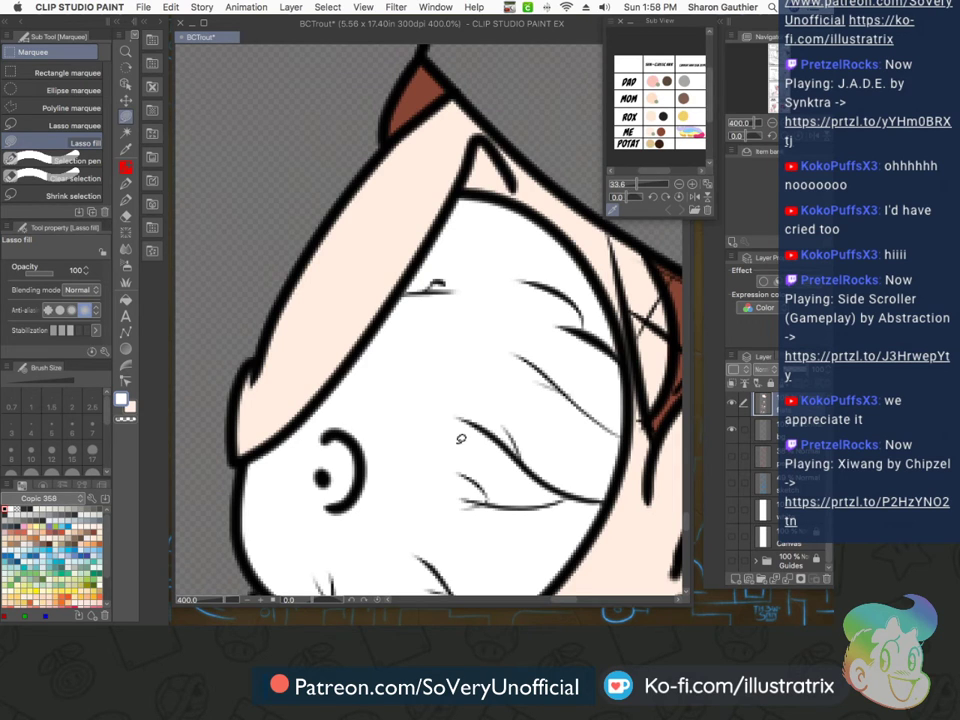
pyautogui.scroll(-5, 354, 438)
pyautogui.scroll(5, 352, 410)
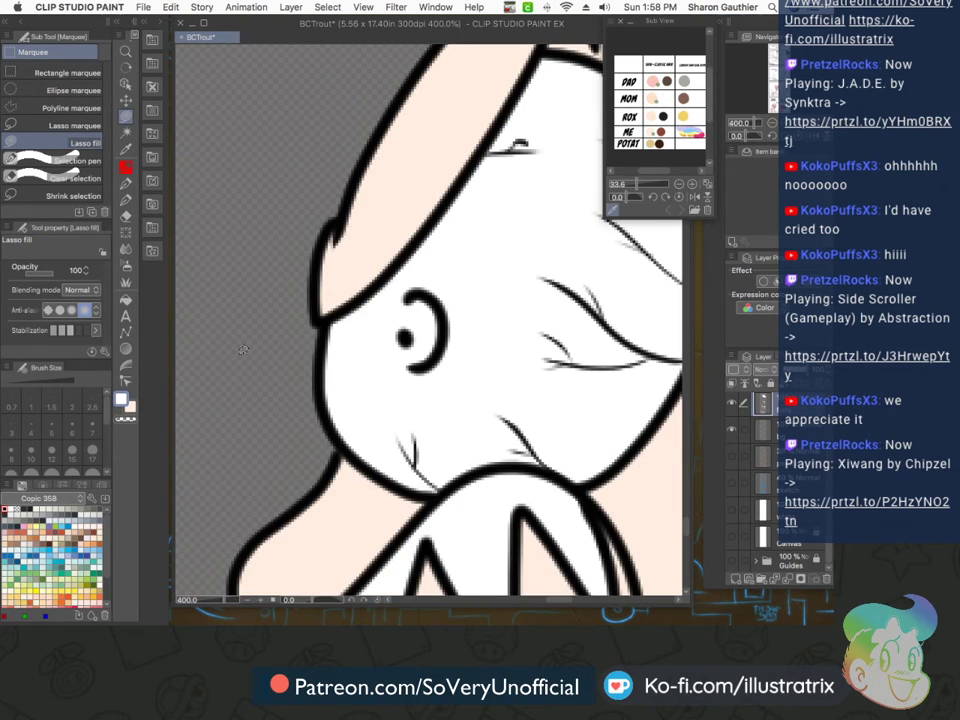
pyautogui.scroll(-5, 246, 388)
pyautogui.scroll(-6, 265, 395)
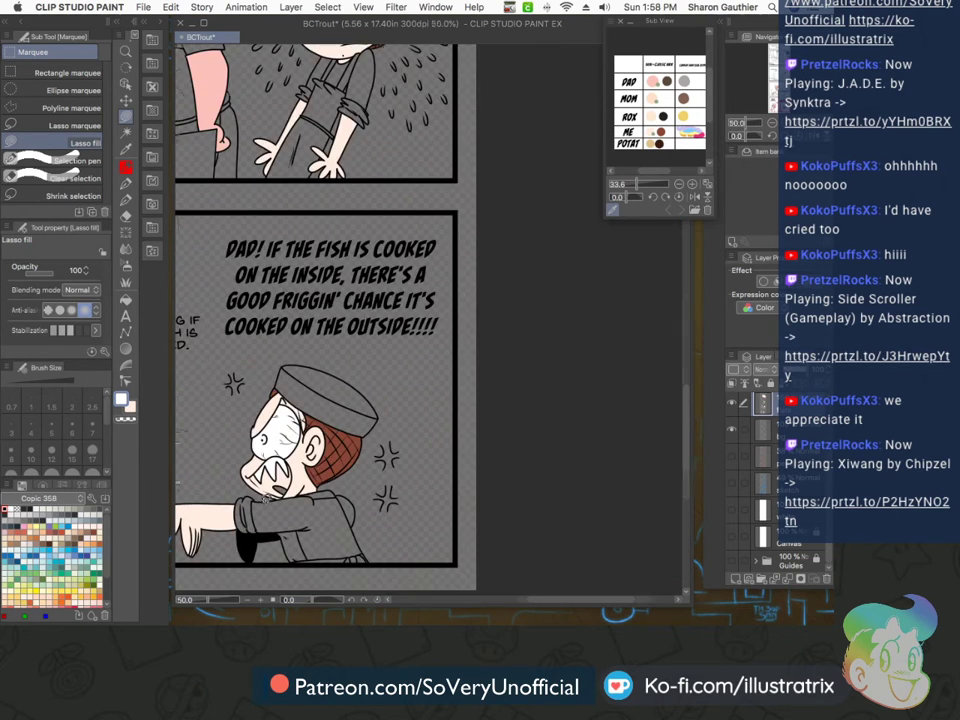
pyautogui.scroll(2, 265, 395)
pyautogui.scroll(-4, 265, 395)
# Fill both irises of the close-up character in the first panel with the greyish green from the reference palette
pyautogui.scroll(3, 270, 350)
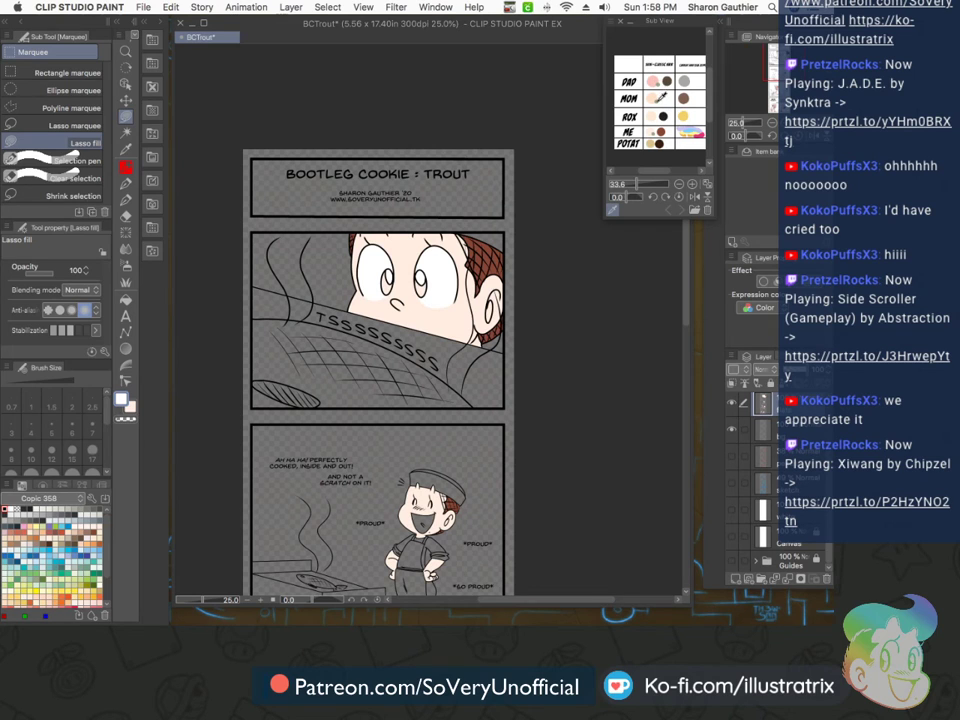
pyautogui.scroll(3, 398, 167)
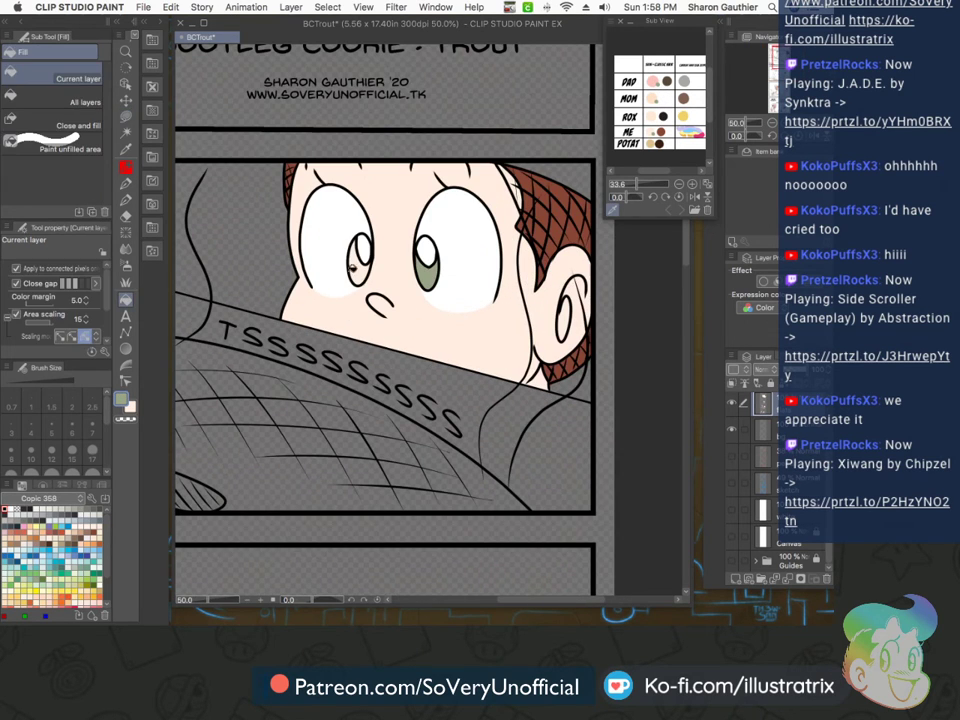
pyautogui.scroll(3, 354, 245)
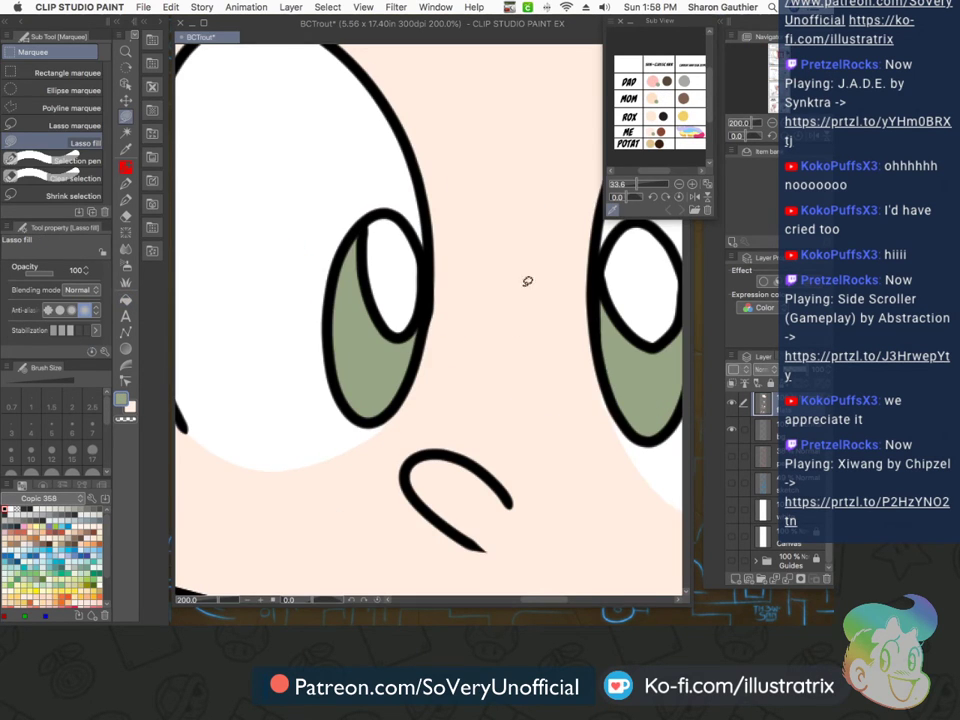
pyautogui.scroll(-3, 601, 325)
pyautogui.scroll(-2, 628, 313)
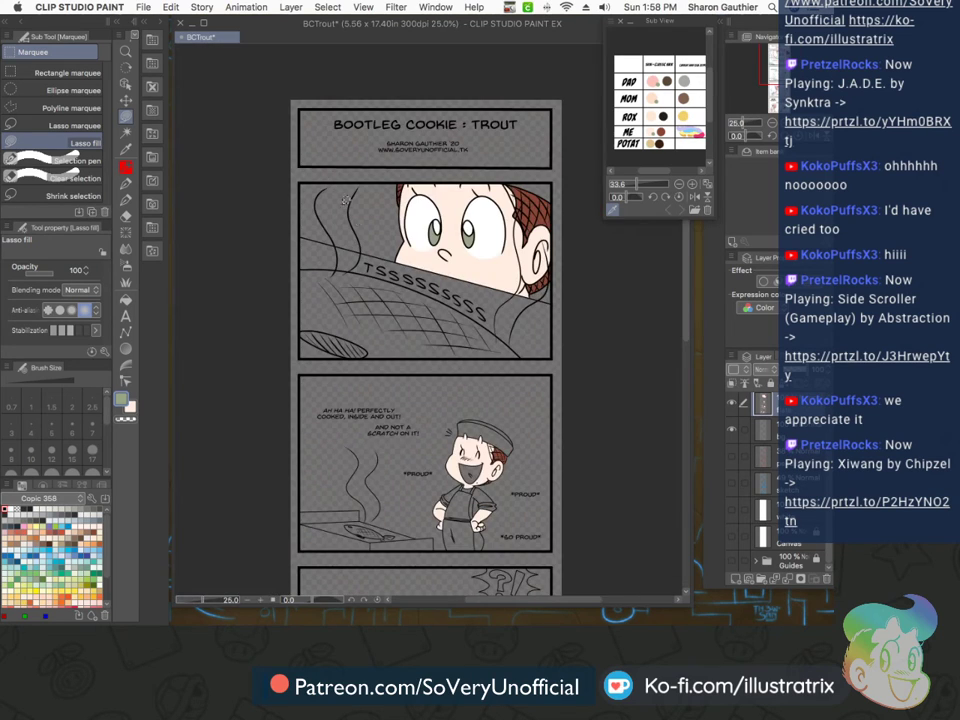
# Fill both of the moustached dad's half-closed eyes in the third panel with the greyish green
pyautogui.scroll(-1, 376, 248)
pyautogui.scroll(8, 376, 248)
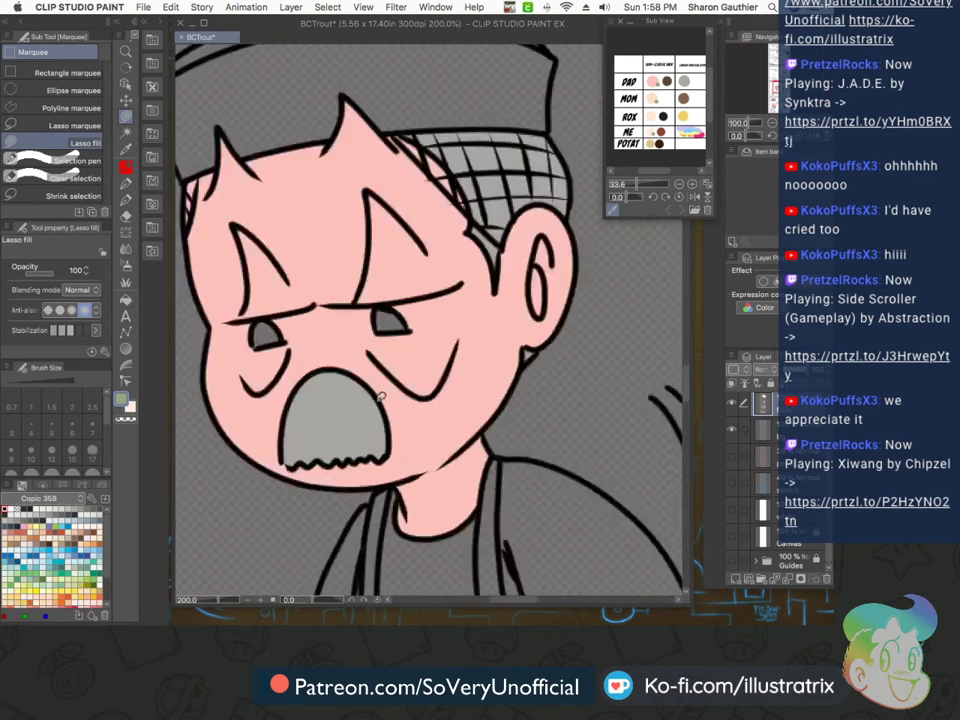
pyautogui.scroll(-4, 376, 248)
pyautogui.scroll(4, 383, 325)
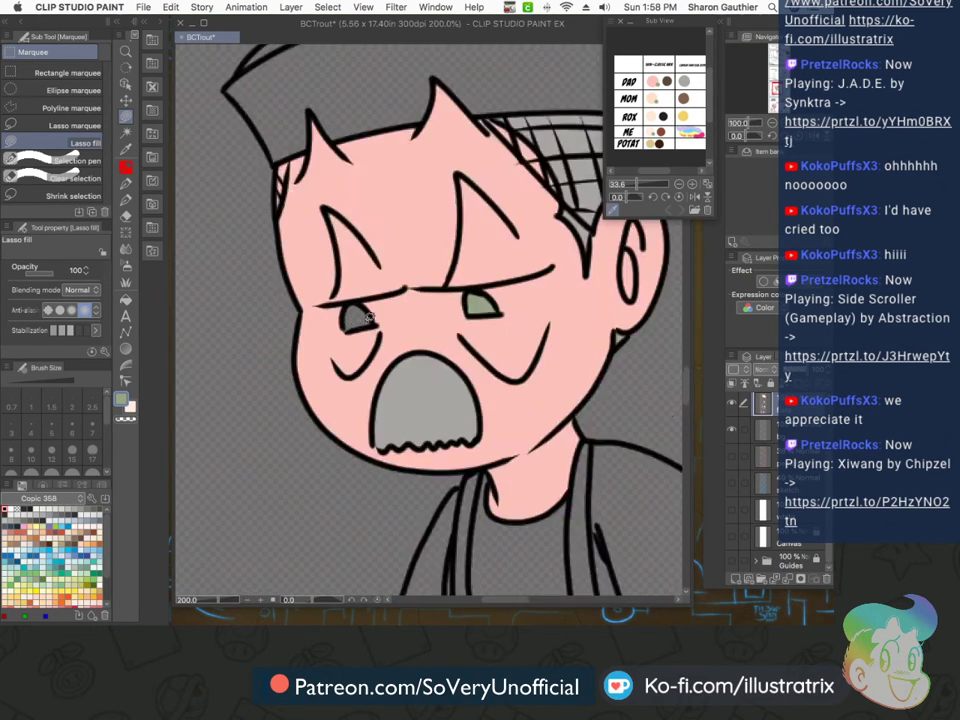
pyautogui.scroll(-4, 270, 240)
pyautogui.scroll(4, 270, 240)
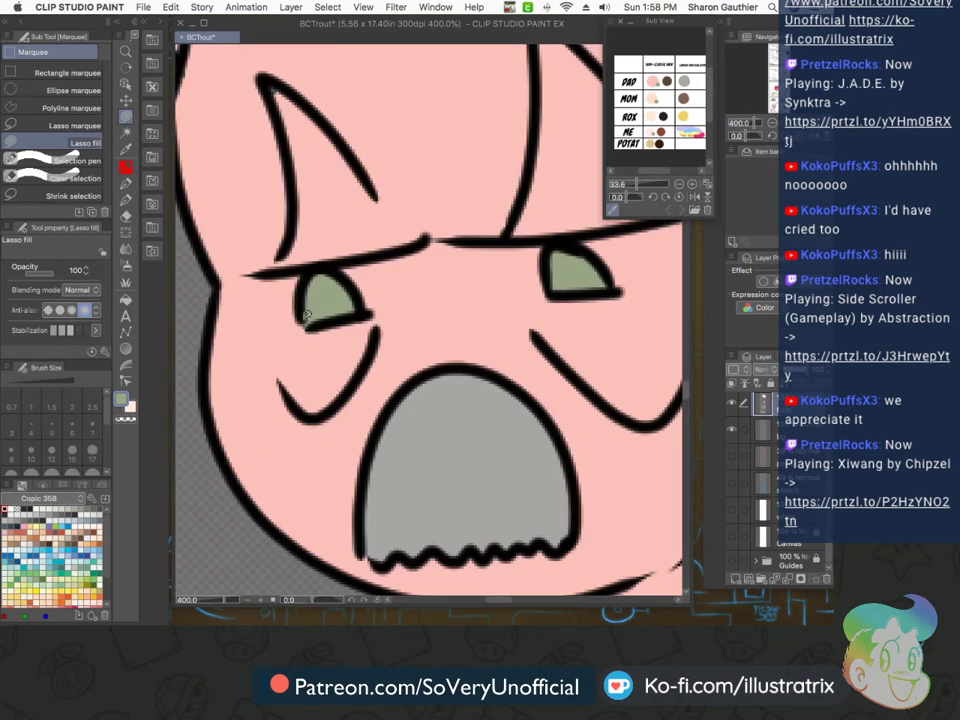
pyautogui.scroll(-1, 288, 293)
pyautogui.scroll(-3, 287, 292)
# Fill both of the dad's irises in the last panel with the same greyish green
pyautogui.scroll(-3, 295, 298)
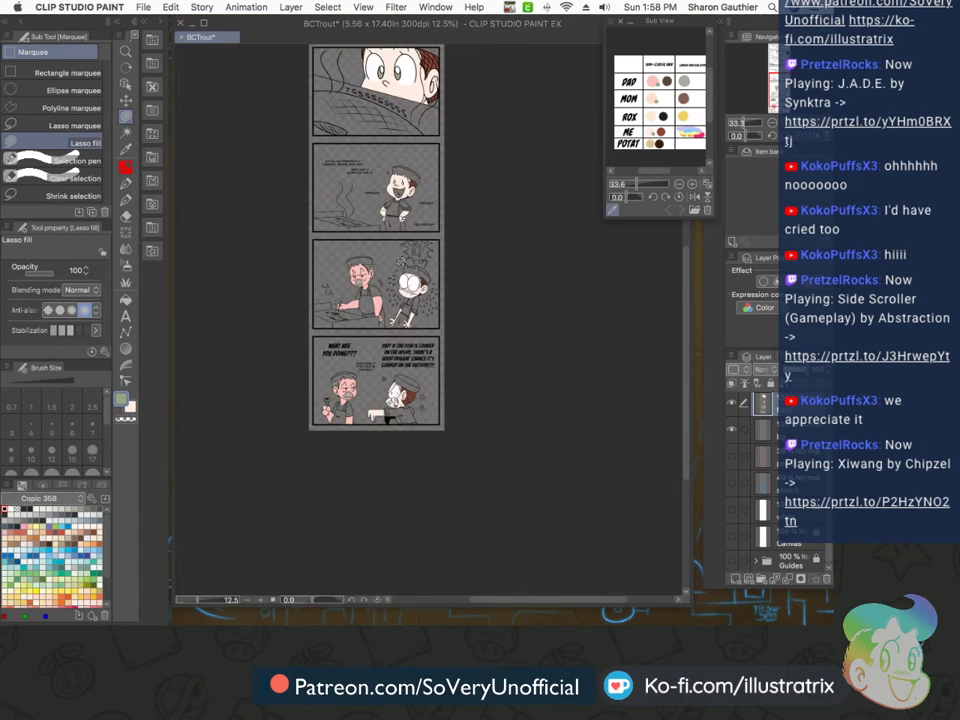
pyautogui.scroll(7, 385, 417)
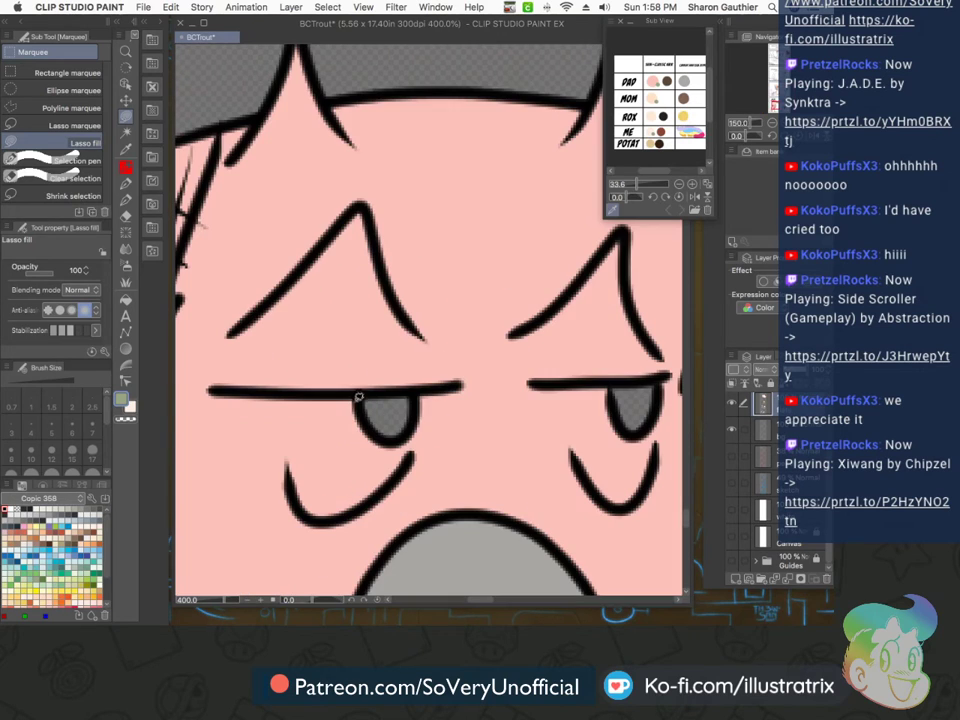
pyautogui.scroll(-4, 272, 376)
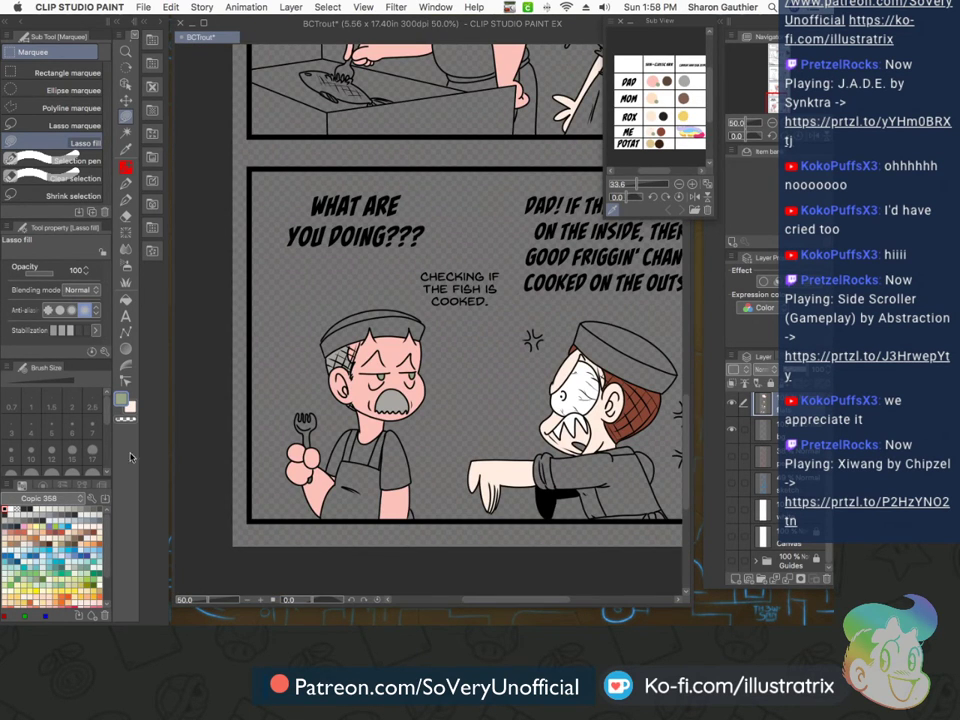
# Switch the colour set to Copic RV&R and choose pink as the main colour and deep magenta as the sub colour
pyautogui.click(45, 498)
pyautogui.scroll(-5, 30, 300)
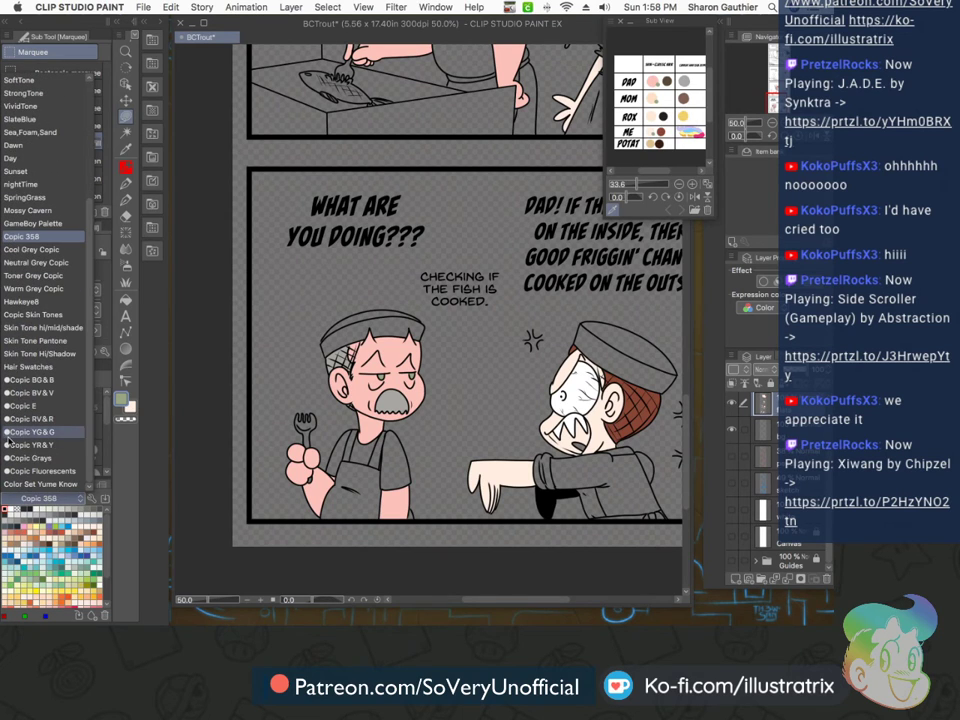
pyautogui.click(25, 418)
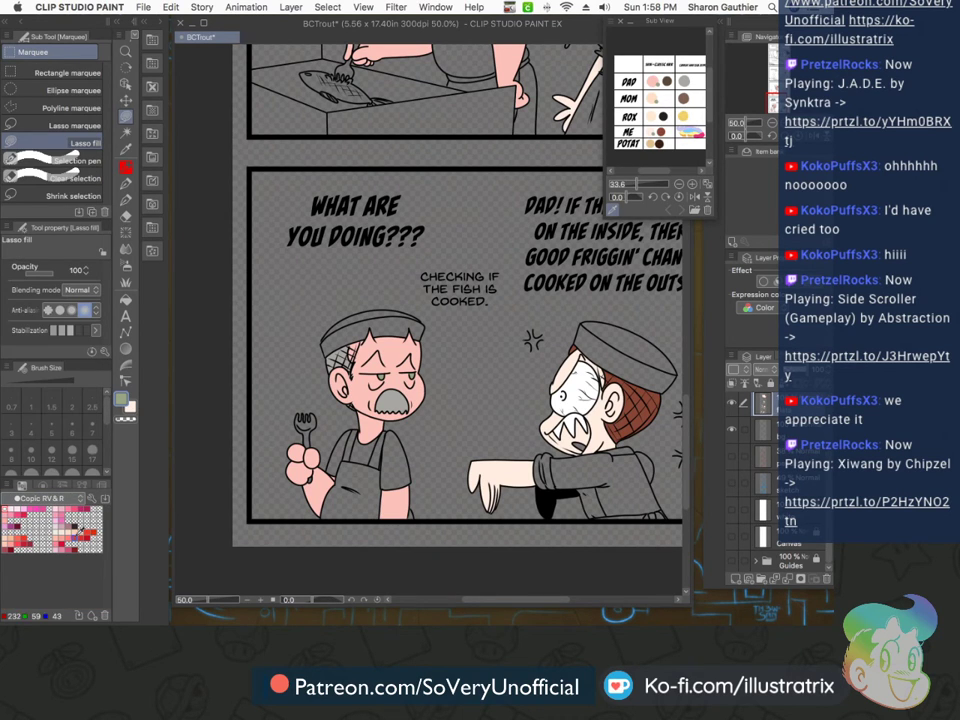
pyautogui.click(68, 509)
pyautogui.click(133, 408)
pyautogui.click(79, 507)
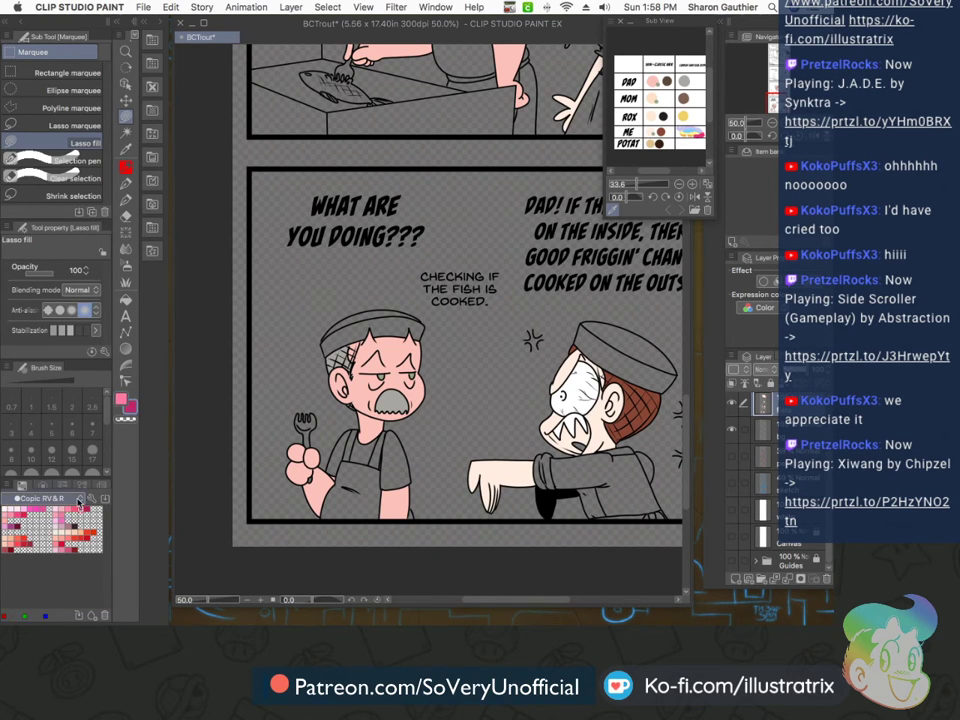
# Fill the inside of the shouting character's mouth around the teeth and tongue with deep magenta
pyautogui.scroll(3, 556, 430)
pyautogui.scroll(-2, 512, 425)
pyautogui.scroll(3, 506, 437)
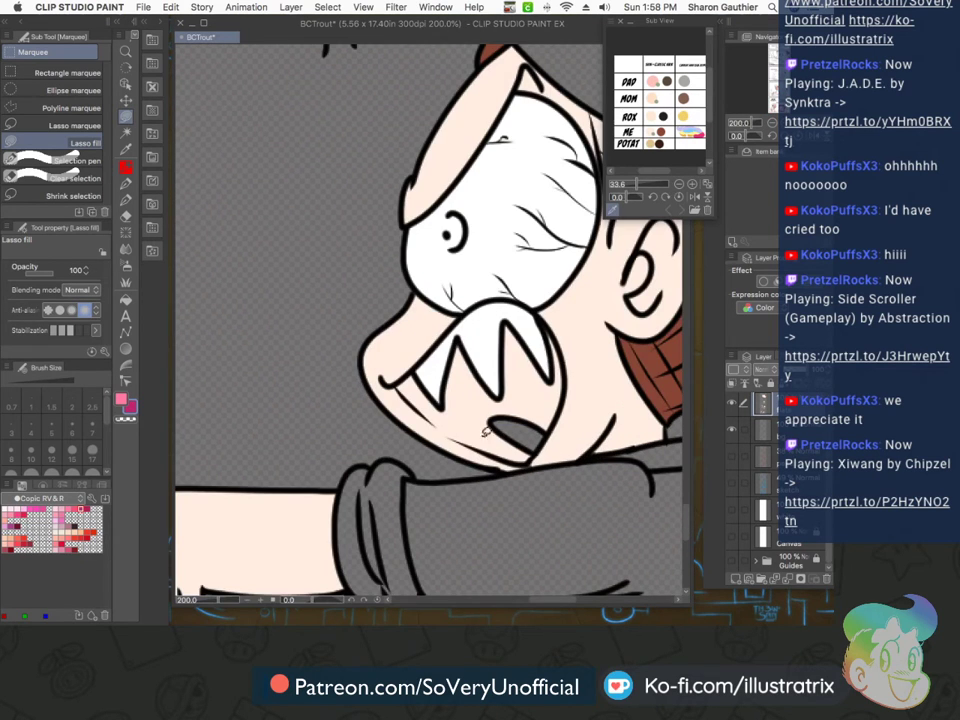
pyautogui.moveTo(511, 455)
pyautogui.mouseDown()
pyautogui.moveTo(433, 420)
pyautogui.moveTo(400, 382)
pyautogui.moveTo(414, 368)
pyautogui.moveTo(456, 418)
pyautogui.moveTo(517, 436)
pyautogui.mouseUp()
pyautogui.moveTo(471, 401); pyautogui.dragTo(480, 420)
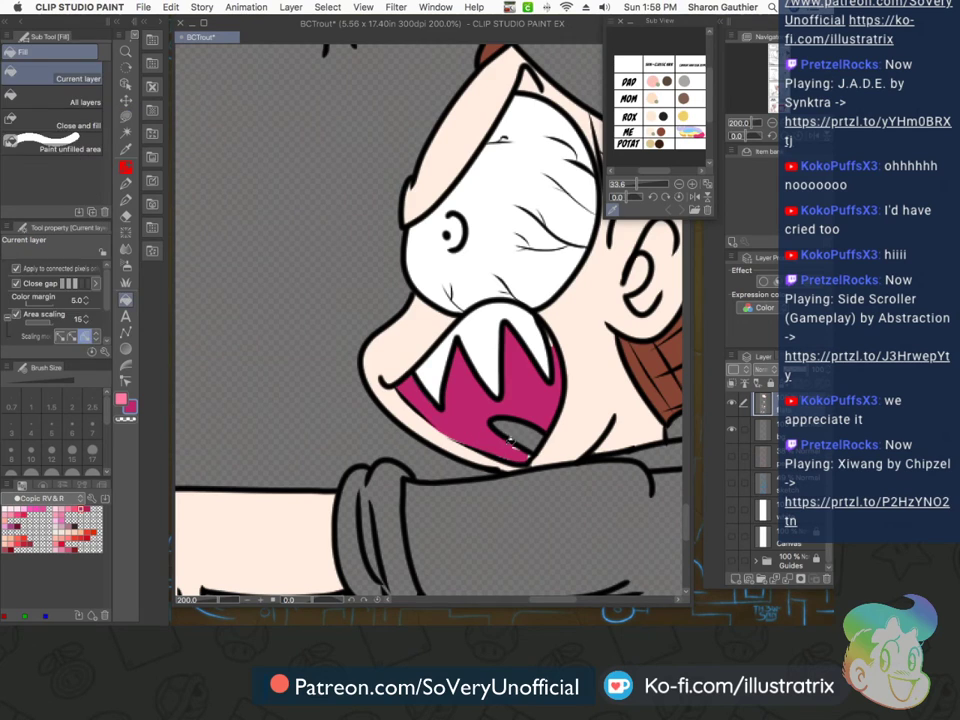
# Touch up the lower edge of the shouting character's mouth with colours sampled from the skin and mouth
pyautogui.keyDown('alt'); pyautogui.click(561, 441); pyautogui.keyUp('alt')
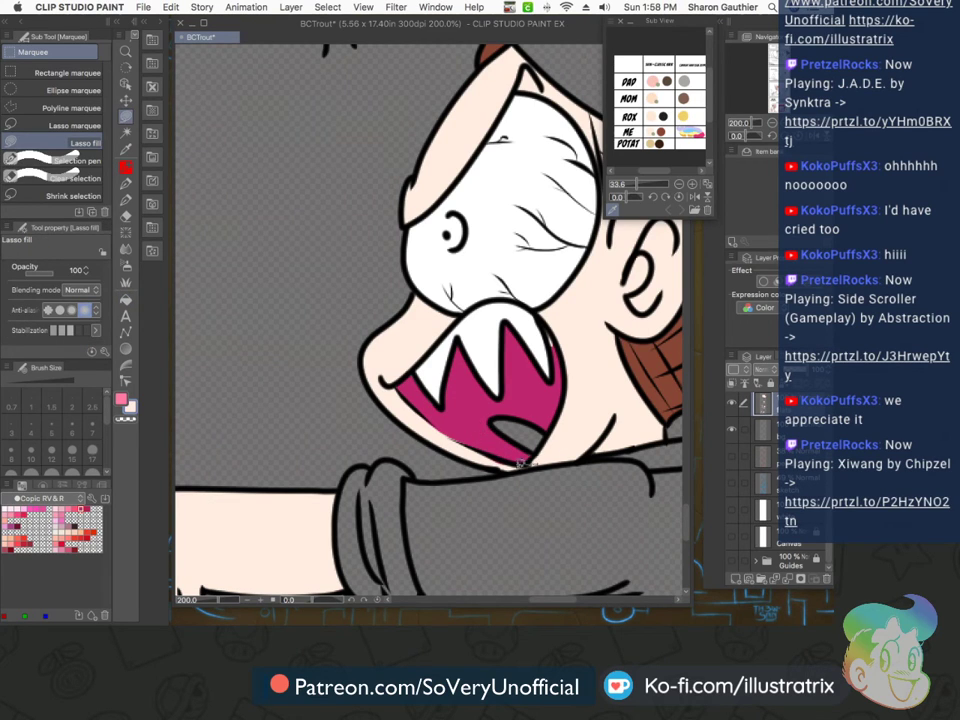
pyautogui.keyDown('alt'); pyautogui.click(486, 427); pyautogui.keyUp('alt')
pyautogui.scroll(-1, 377, 401)
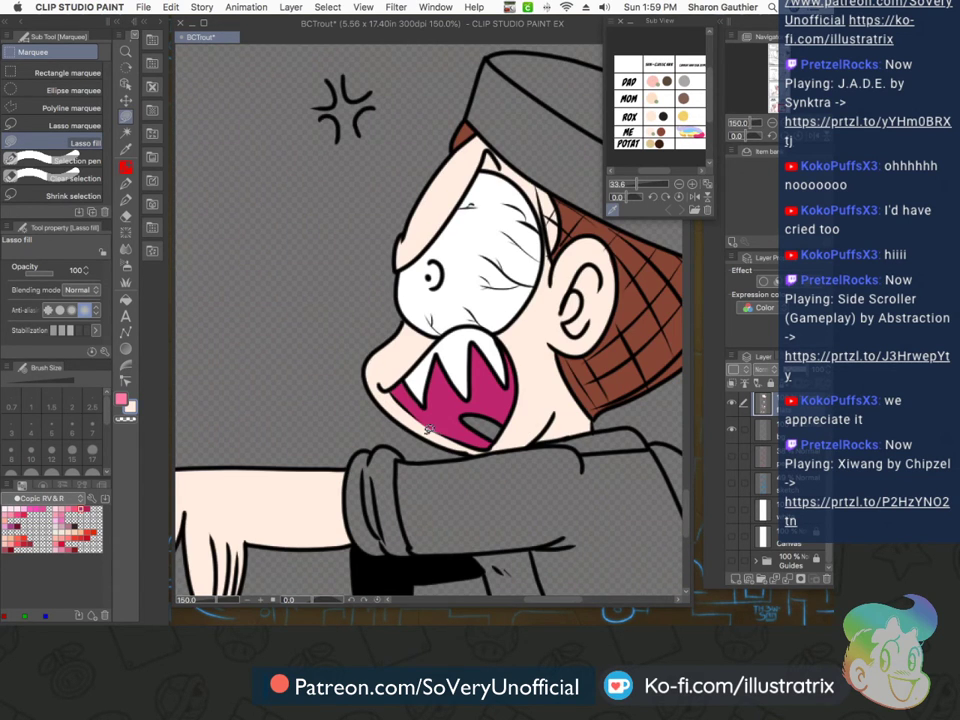
# Choose a pink from the colour set and fill the shouting character's tongue with it
pyautogui.scroll(-3, 345, 368)
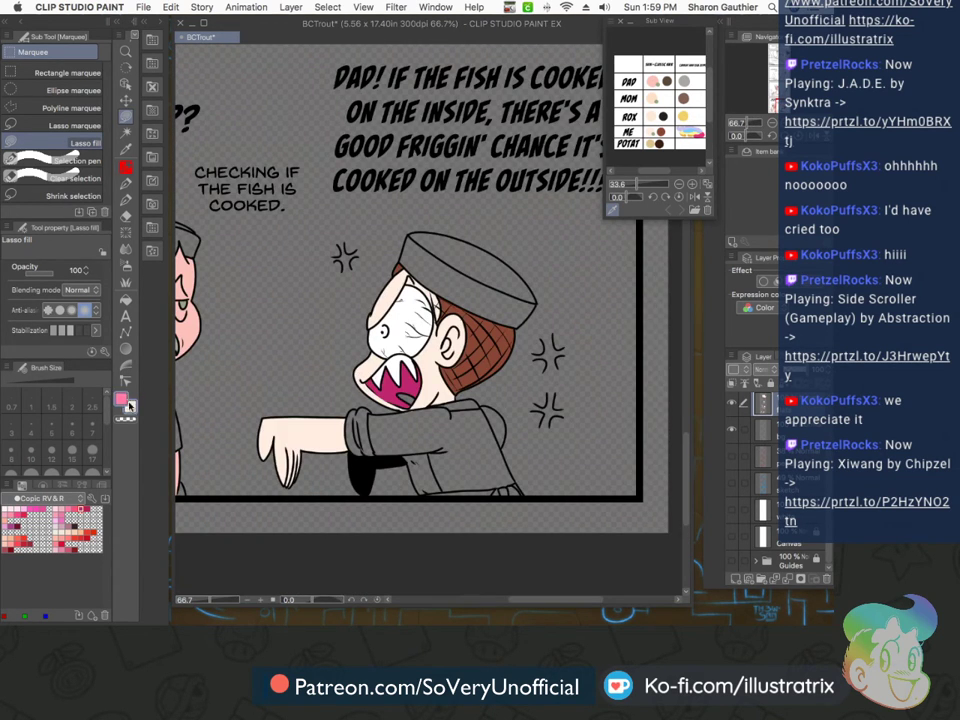
pyautogui.click(60, 506)
pyautogui.scroll(4, 388, 384)
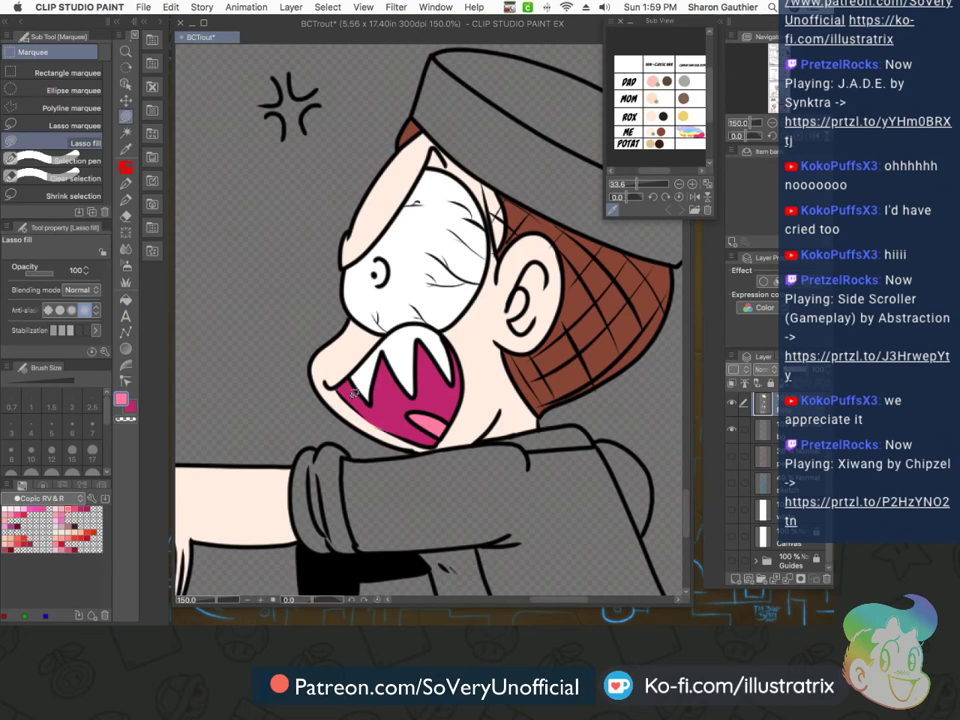
# Fill the proud character's open mouth in the second panel with dark magenta
pyautogui.scroll(-4, 348, 384)
pyautogui.scroll(-4, 392, 446)
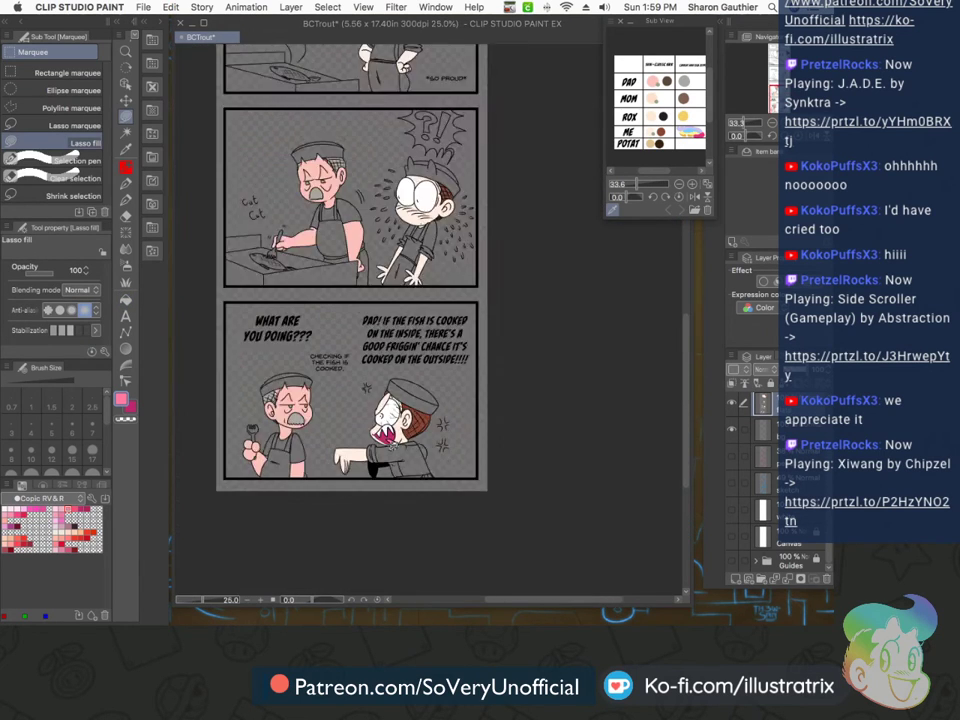
pyautogui.scroll(5, 353, 215)
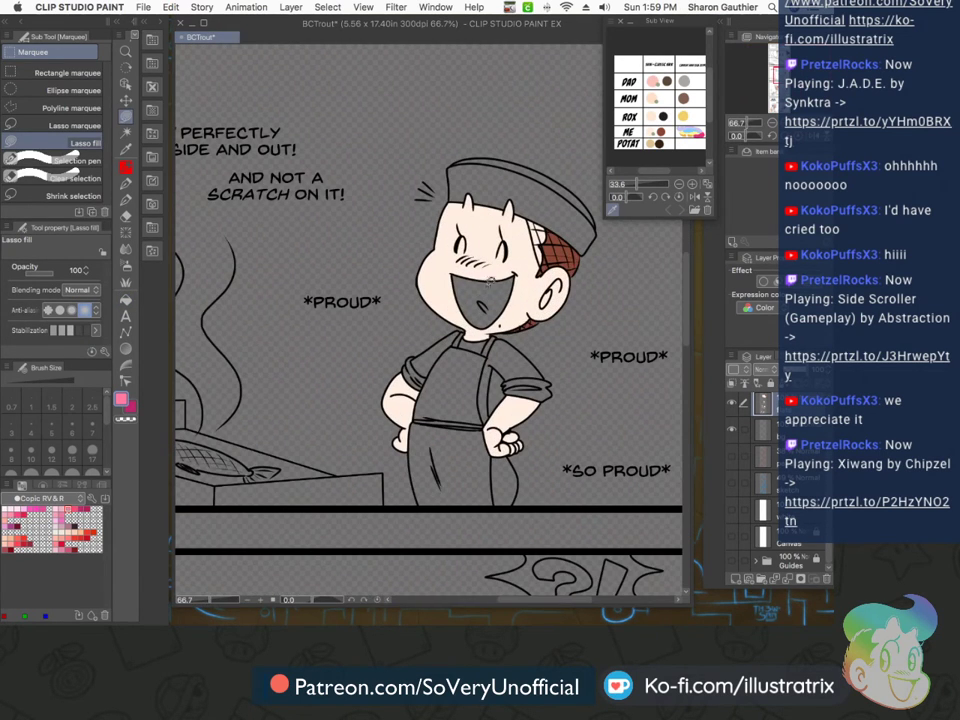
pyautogui.press('g')
pyautogui.click(476, 292)
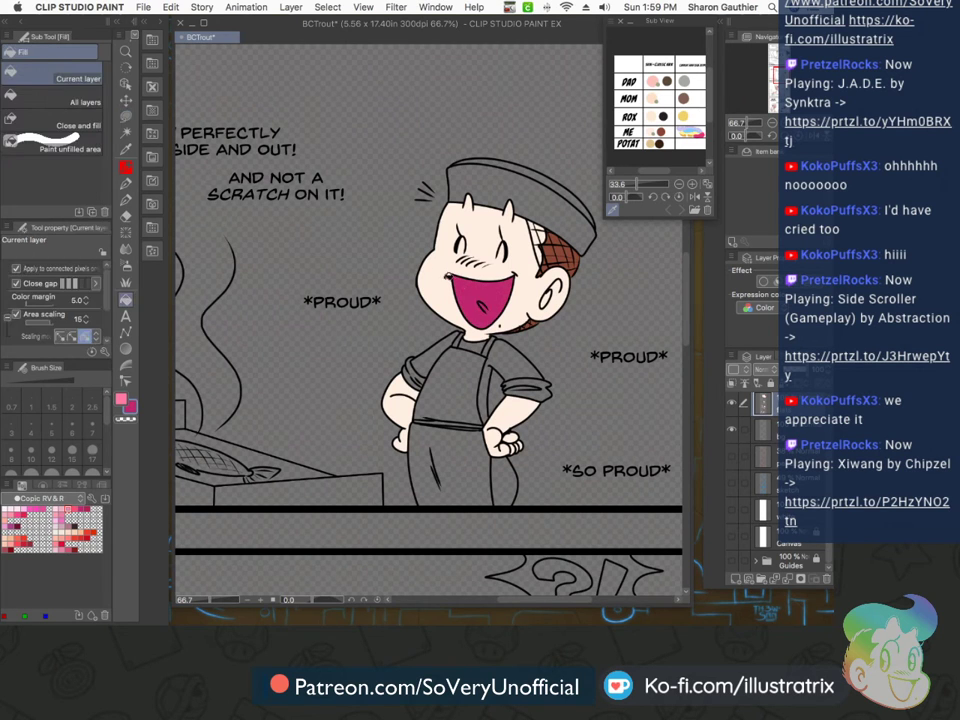
pyautogui.moveTo(533, 313)
pyautogui.mouseDown()
pyautogui.moveTo(473, 270)
pyautogui.moveTo(541, 334)
pyautogui.mouseUp()
# Load the Copic Grays color set and choose the off-white and light blue-grey swatches as drawing colors
pyautogui.scroll(-7, 390, 410)
pyautogui.scroll(-4, 333, 450)
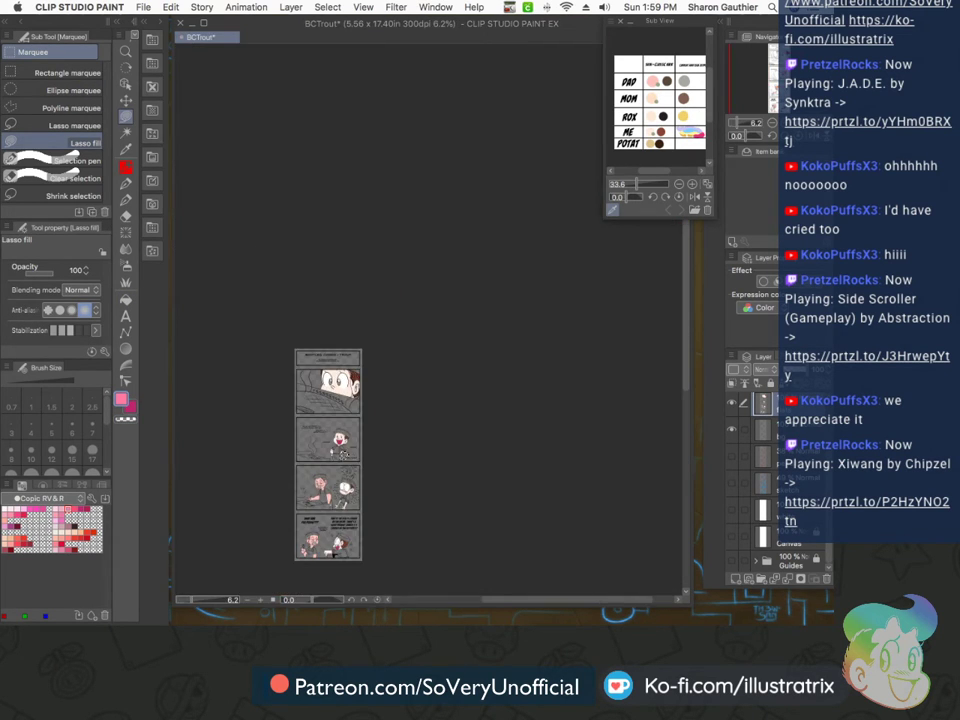
pyautogui.scroll(3, 278, 442)
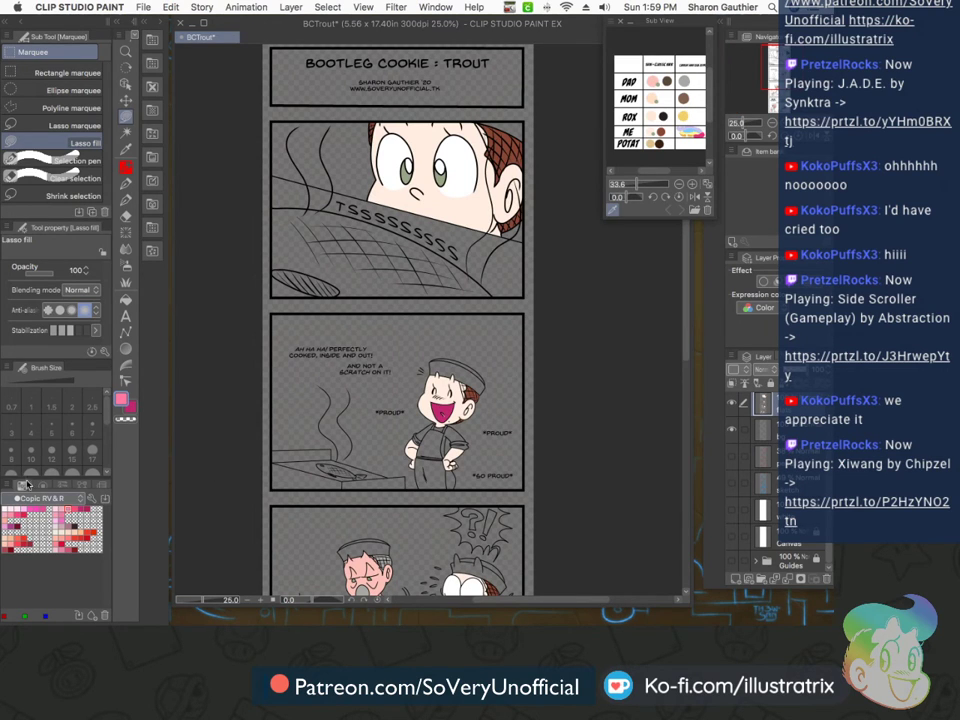
pyautogui.click(60, 506)
pyautogui.scroll(-3, 30, 300)
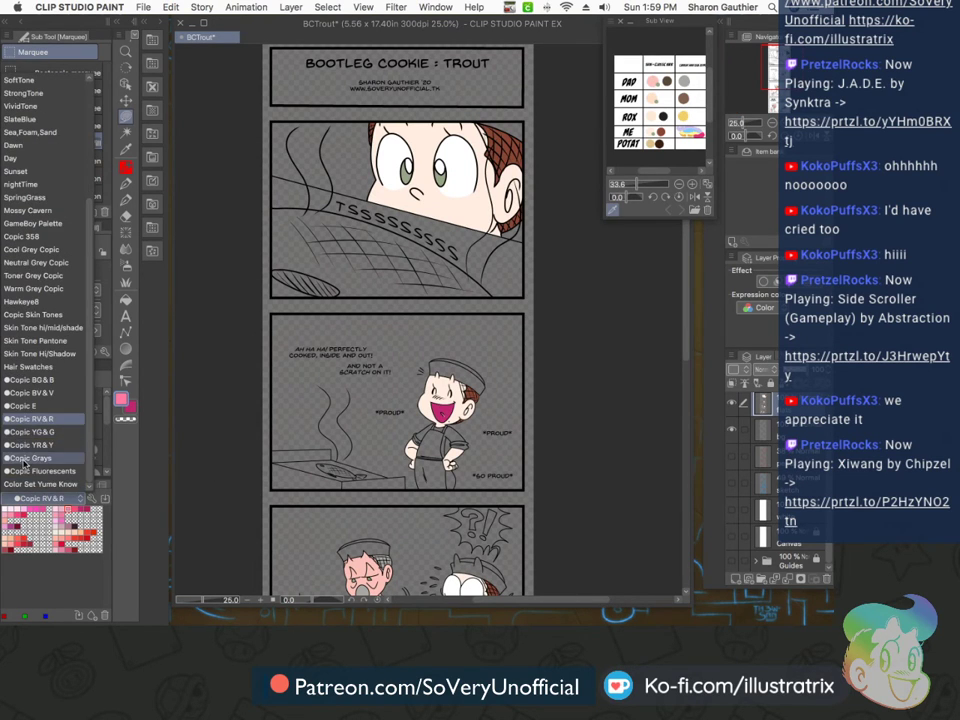
pyautogui.click(12, 452)
pyautogui.click(30, 512)
pyautogui.click(31, 513)
# Fill the proud character's hat and its rim with light blue-grey in the second panel, covering leftover gaps with Lasso fill
pyautogui.scroll(3, 464, 370)
pyautogui.press('g')
pyautogui.click(468, 376)
pyautogui.click(428, 341)
pyautogui.press('m')
pyautogui.scroll(5, 378, 345)
pyautogui.moveTo(364, 343); pyautogui.dragTo(404, 312)
pyautogui.scroll(-5, 426, 386)
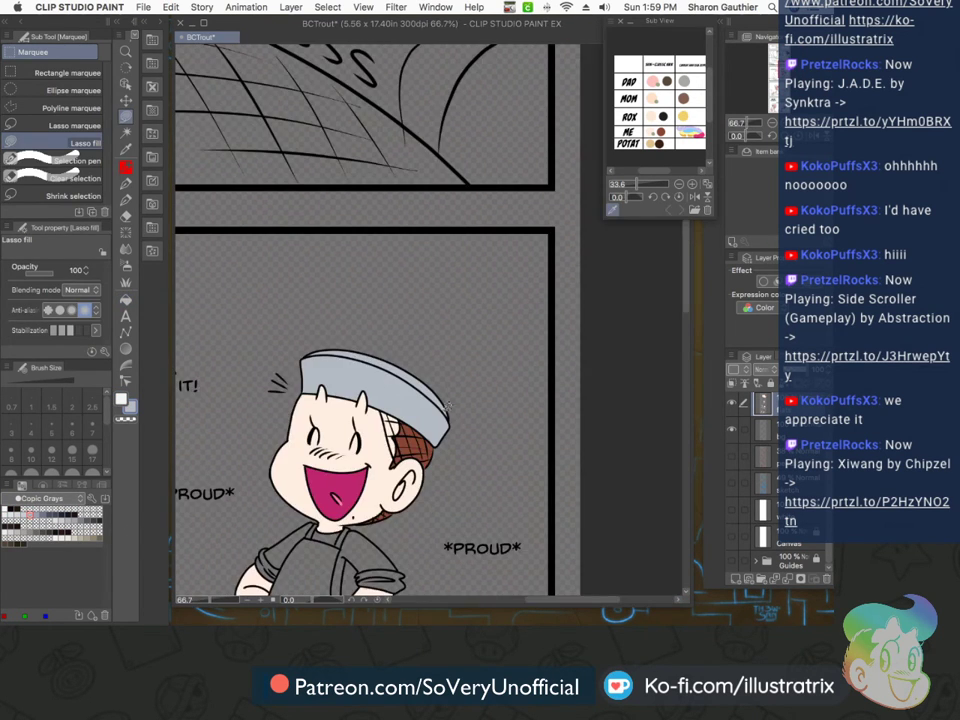
pyautogui.scroll(5, 448, 413)
pyautogui.scroll(-6, 443, 440)
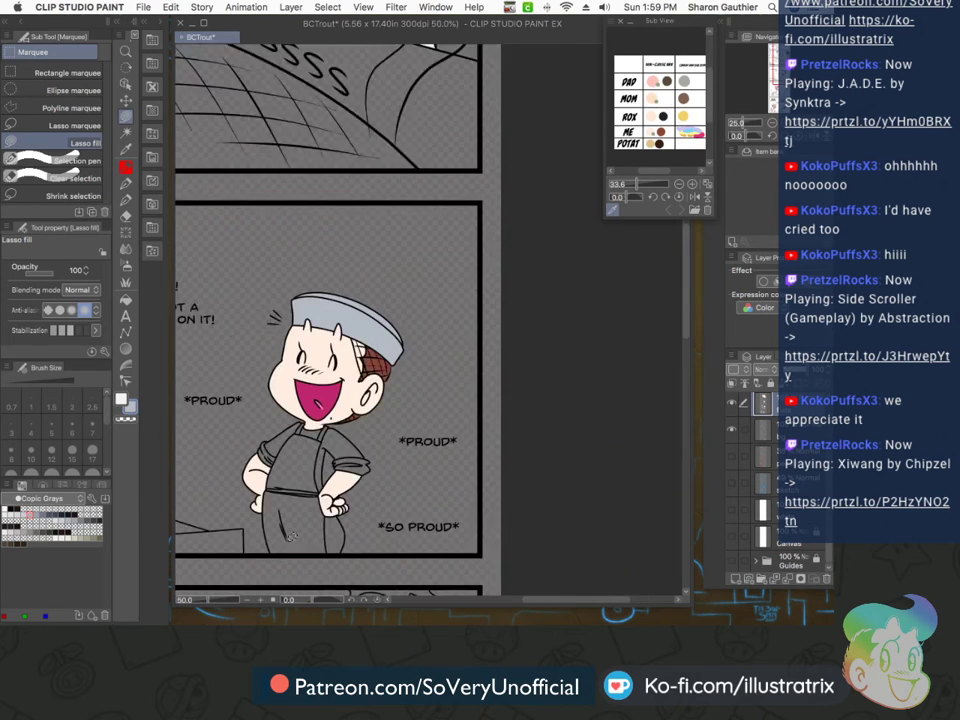
# Fill the trousers visible behind the proud character's apron with light blue-grey
pyautogui.press('g')
pyautogui.click(351, 532)
pyautogui.press('m')
# Fill the proud character's apron, shirt and sleeve areas with off-white in the second panel
pyautogui.press('c')
pyautogui.press('c')
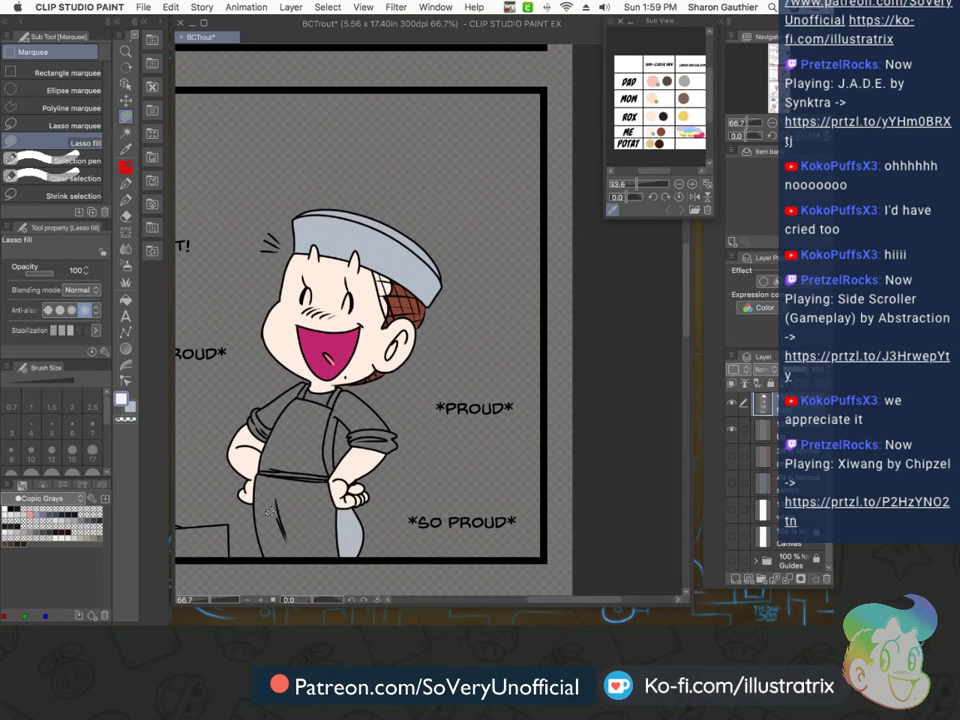
pyautogui.press('g')
pyautogui.click(304, 505)
pyautogui.click(291, 432)
pyautogui.click(280, 408)
pyautogui.click(354, 415)
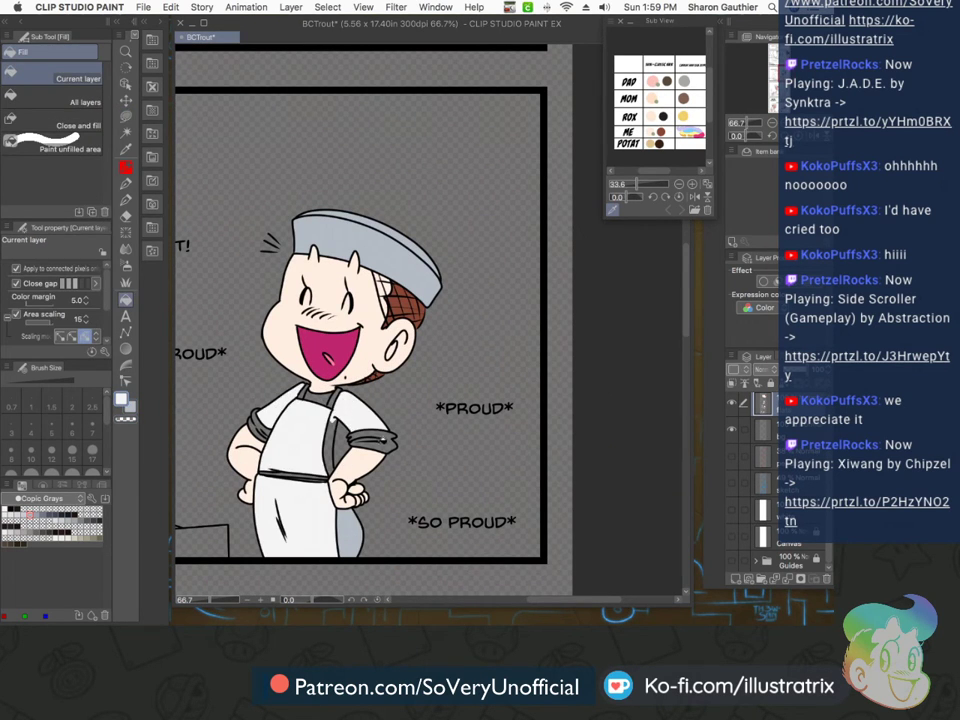
pyautogui.click(382, 440)
pyautogui.click(335, 431)
# Lasso-fill the unpainted gaps in the apron straps, waistband and the rolled cuff nearest the ear side with off-white
pyautogui.press('m')
pyautogui.scroll(6, 296, 388)
pyautogui.moveTo(288, 428)
pyautogui.mouseDown()
pyautogui.moveTo(336, 358)
pyautogui.moveTo(313, 507)
pyautogui.moveTo(290, 430)
pyautogui.mouseUp()
pyautogui.moveTo(283, 416); pyautogui.dragTo(273, 455)
pyautogui.moveTo(468, 476)
pyautogui.mouseDown()
pyautogui.moveTo(529, 386)
pyautogui.moveTo(527, 499)
pyautogui.moveTo(468, 518)
pyautogui.mouseUp()
pyautogui.scroll(-5, 372, 413)
pyautogui.scroll(5, 408, 460)
pyautogui.moveTo(391, 387)
pyautogui.mouseDown()
pyautogui.moveTo(374, 416)
pyautogui.moveTo(580, 456)
pyautogui.moveTo(664, 408)
pyautogui.moveTo(500, 354)
pyautogui.mouseUp()
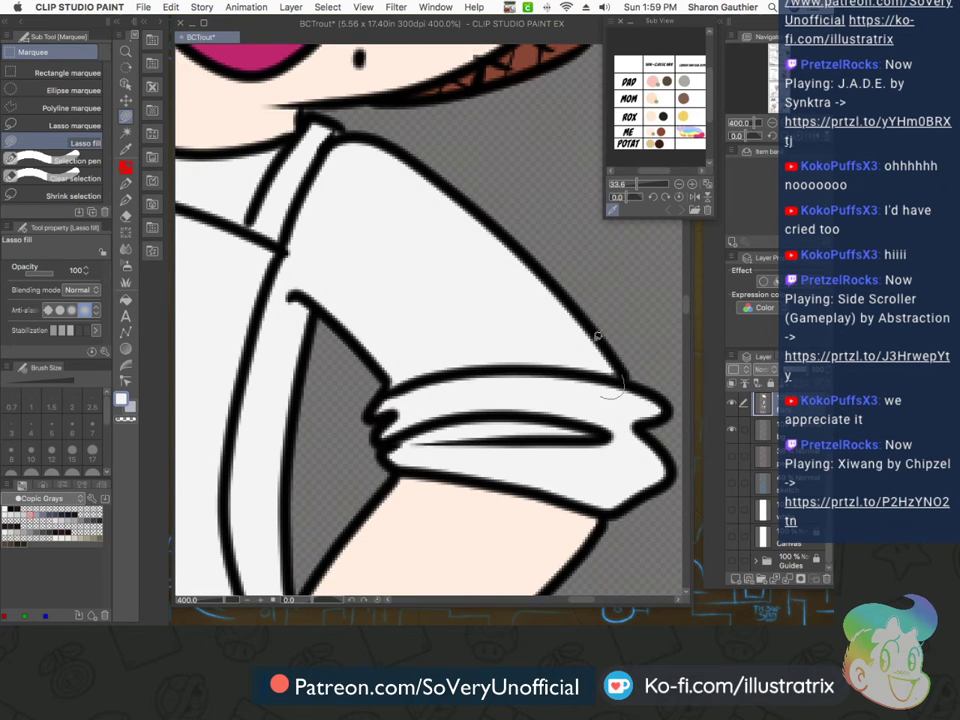
pyautogui.scroll(-5, 419, 420)
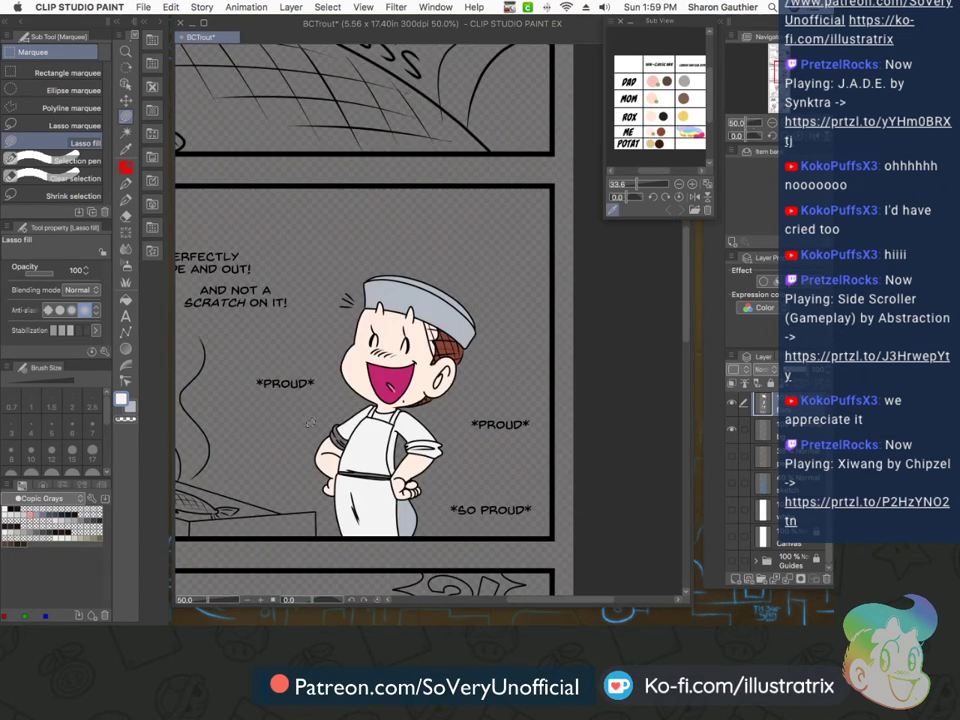
# Lasso-fill the proud character's other rolled sleeve cuff and its small remaining gaps with off-white
pyautogui.scroll(7, 380, 410)
pyautogui.moveTo(376, 392)
pyautogui.mouseDown()
pyautogui.moveTo(317, 430)
pyautogui.moveTo(402, 578)
pyautogui.moveTo(438, 512)
pyautogui.mouseUp()
pyautogui.scroll(-5, 418, 381)
pyautogui.scroll(5, 268, 424)
pyautogui.moveTo(262, 434)
pyautogui.mouseDown()
pyautogui.moveTo(670, 497)
pyautogui.moveTo(275, 442)
pyautogui.mouseUp()
pyautogui.scroll(-5, 340, 369)
pyautogui.scroll(5, 477, 409)
pyautogui.scroll(-5, 409, 355)
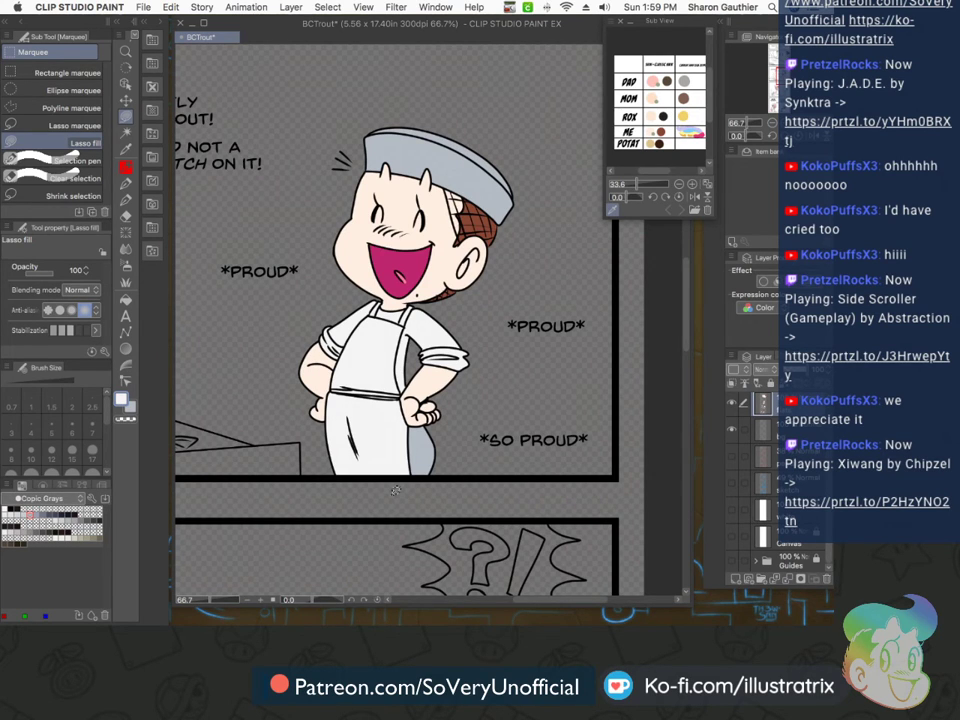
# Fill the trousers showing behind the shocked character's hand in the third panel with off-white
pyautogui.scroll(-2, 353, 290)
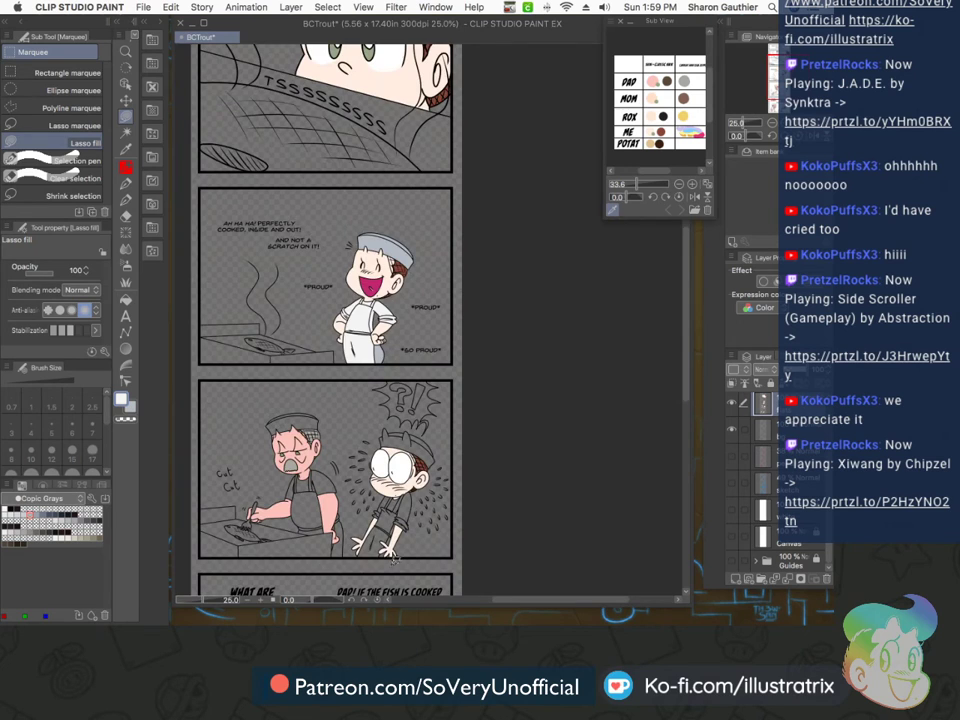
pyautogui.scroll(2, 393, 559)
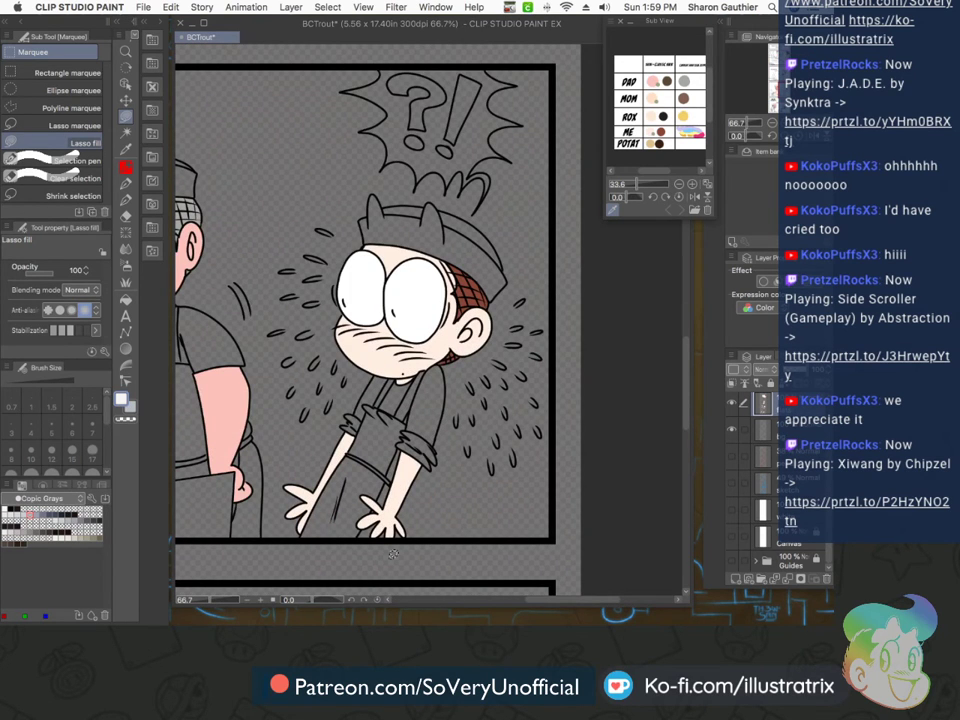
pyautogui.scroll(2, 405, 382)
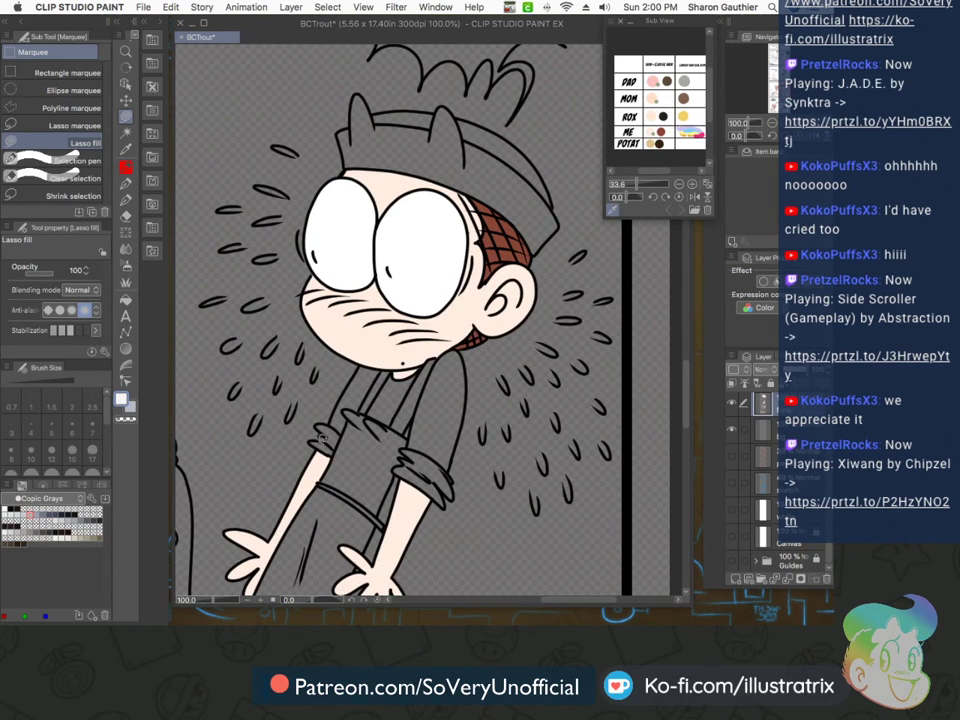
pyautogui.scroll(-2, 313, 442)
pyautogui.scroll(2, 313, 442)
pyautogui.press('g')
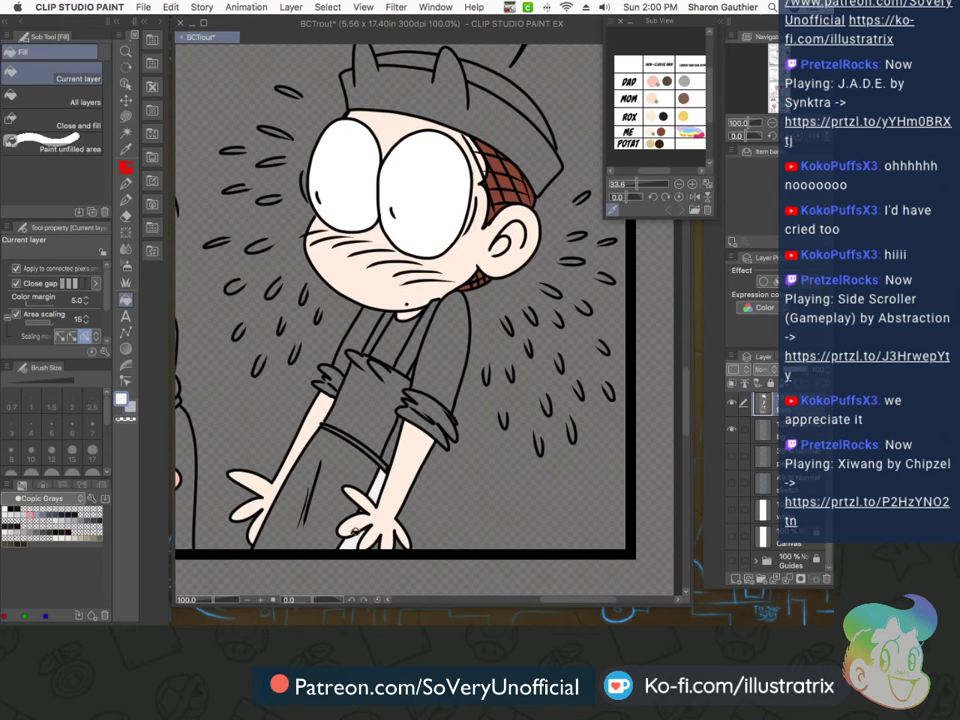
pyautogui.press('m')
pyautogui.scroll(3, 354, 537)
pyautogui.scroll(-3, 344, 450)
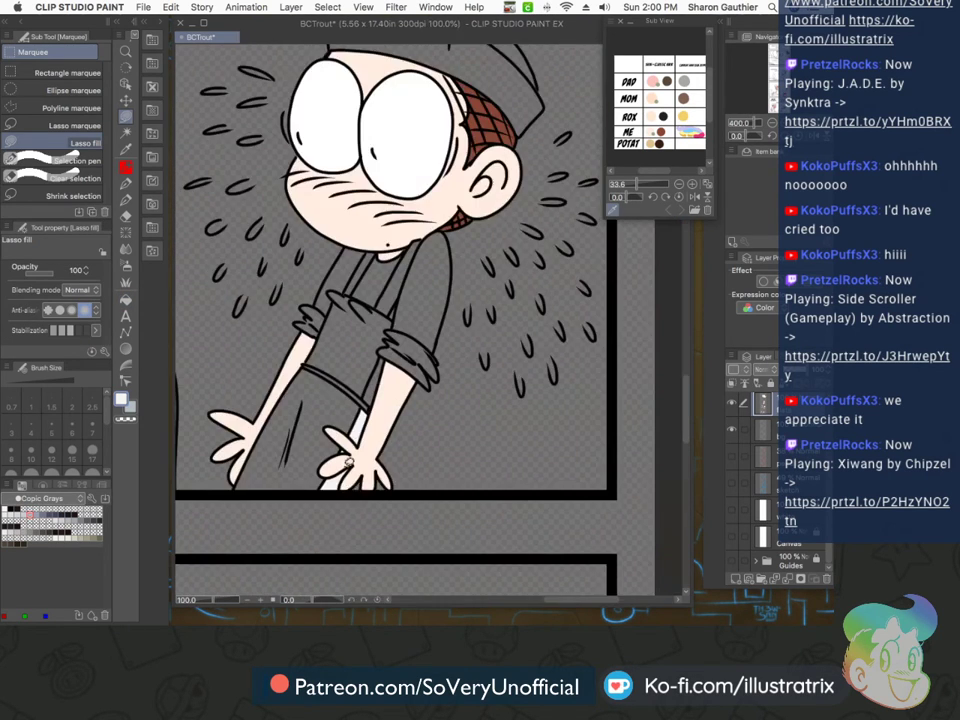
pyautogui.scroll(3, 341, 449)
pyautogui.scroll(-4, 320, 420)
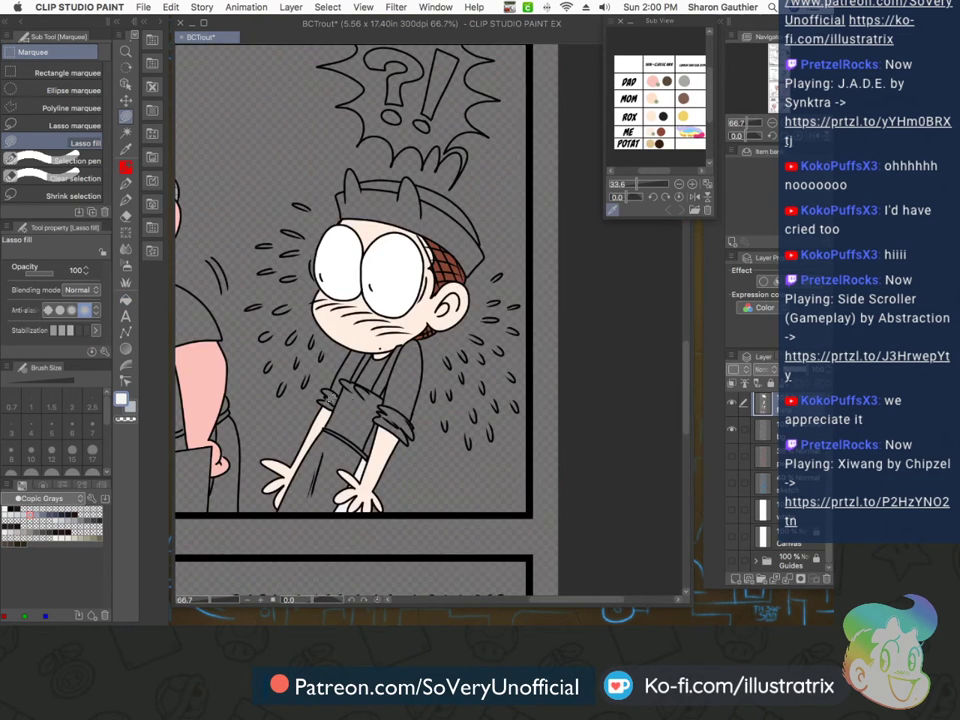
# Recolor the shocked character's visible trousers in the third panel with light blue-grey
pyautogui.scroll(3, 370, 432)
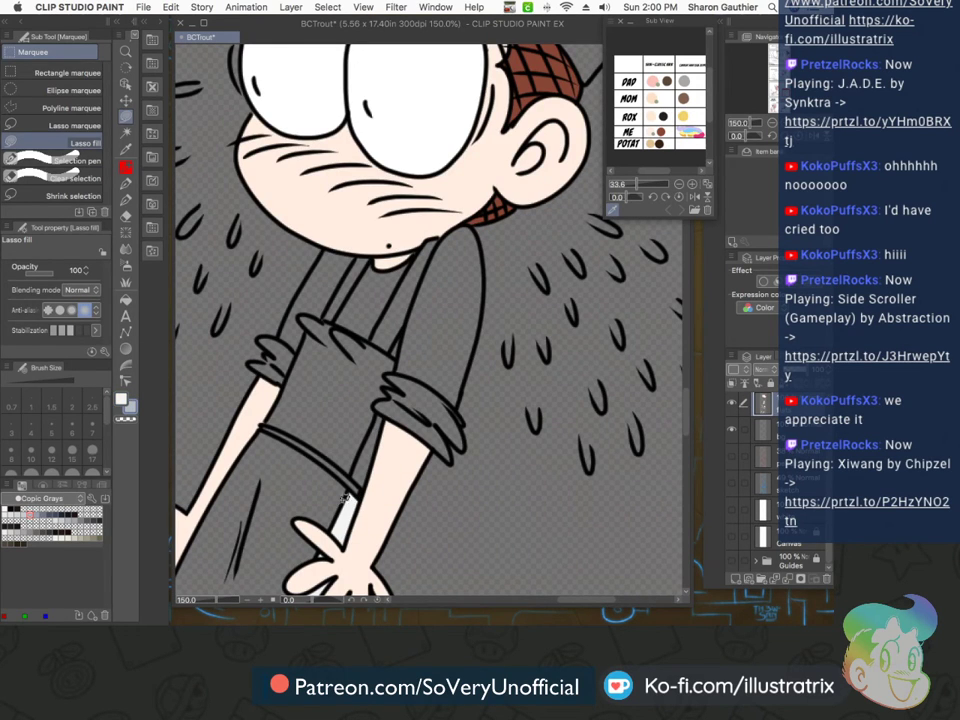
pyautogui.scroll(-3, 322, 504)
pyautogui.scroll(3, 307, 503)
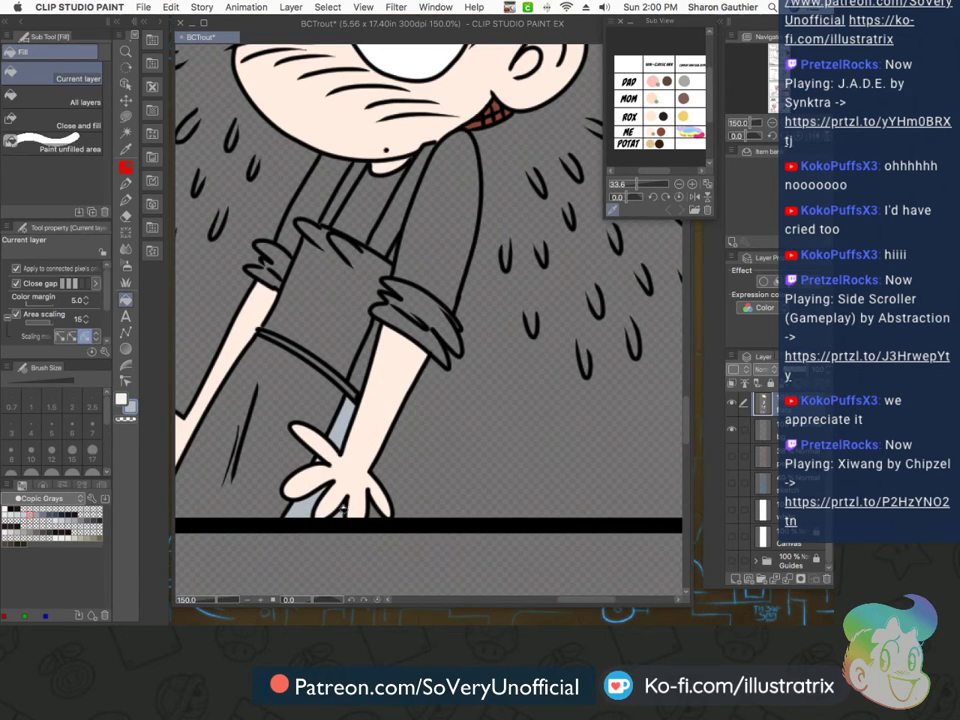
pyautogui.scroll(-4, 313, 461)
# Fill the hats of the shocked character and the dad in the third panel with light blue-grey
pyautogui.scroll(2, 313, 461)
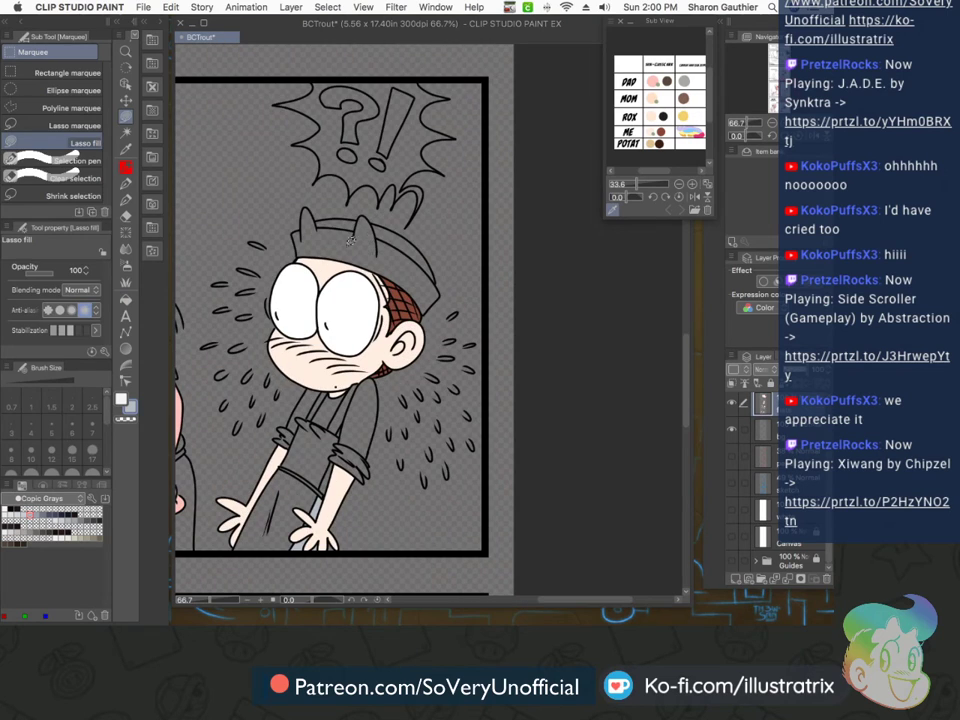
pyautogui.press('g')
pyautogui.click(397, 237)
pyautogui.press('m')
pyautogui.scroll(-3, 345, 435)
pyautogui.scroll(2, 240, 386)
pyautogui.press('g')
pyautogui.click(274, 362)
pyautogui.click(279, 338)
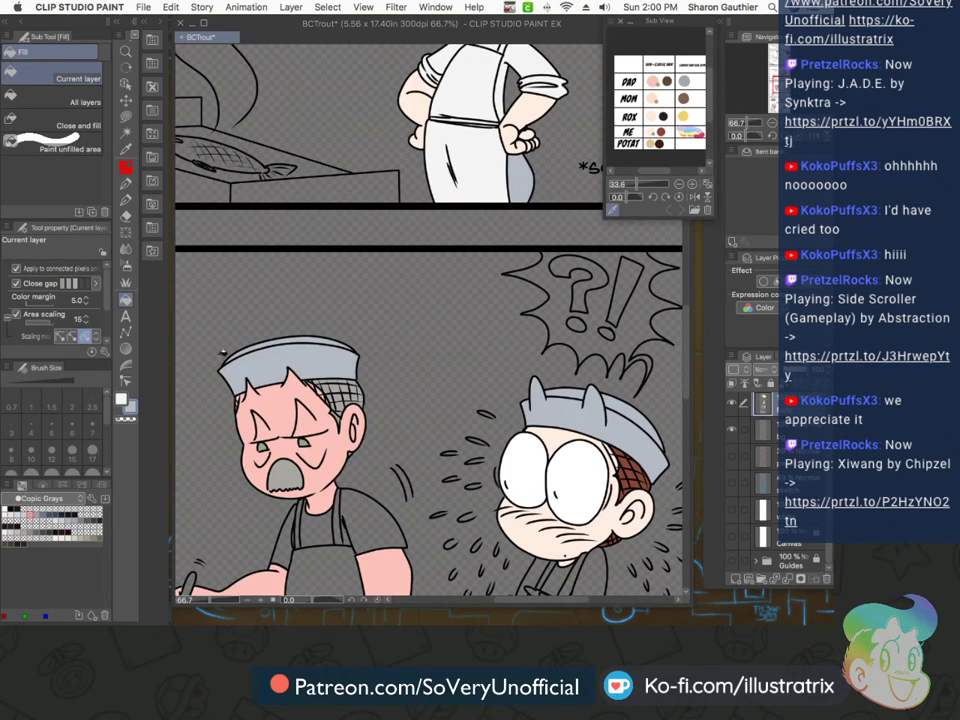
pyautogui.press('m')
# Fill the dad's trousers in the third panel with light blue-grey
pyautogui.scroll(-3, 213, 347)
pyautogui.scroll(3, 213, 347)
pyautogui.press('g')
pyautogui.click(197, 271)
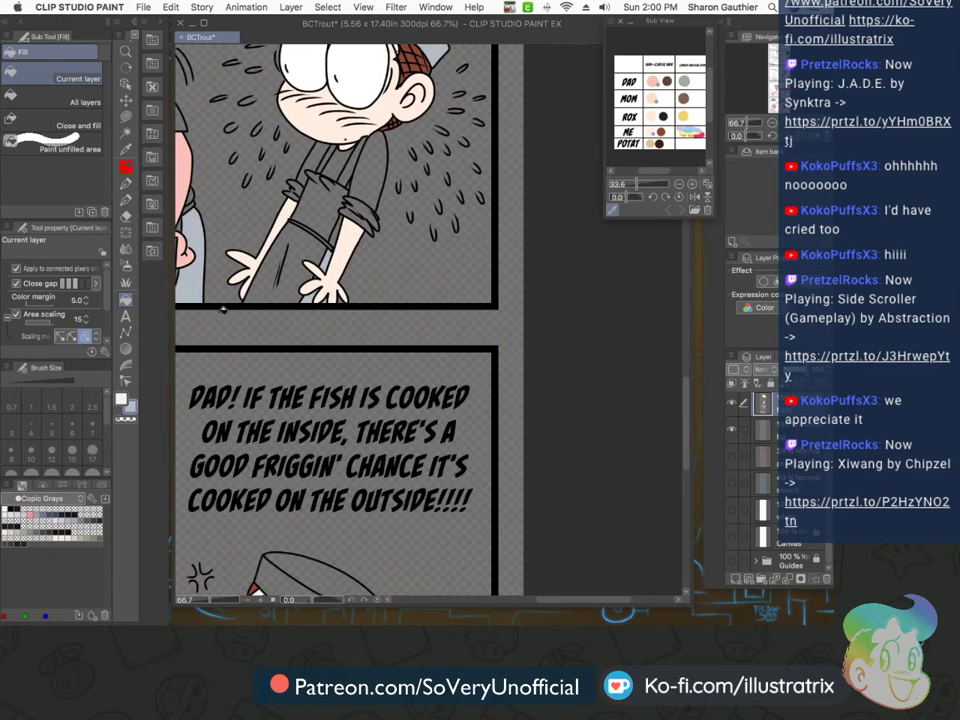
pyautogui.press('m')
# Fill the shocked character's apron, shirt and sleeves in the third panel with off-white
pyautogui.scroll(-2, 323, 369)
pyautogui.press('x')
pyautogui.scroll(3, 309, 318)
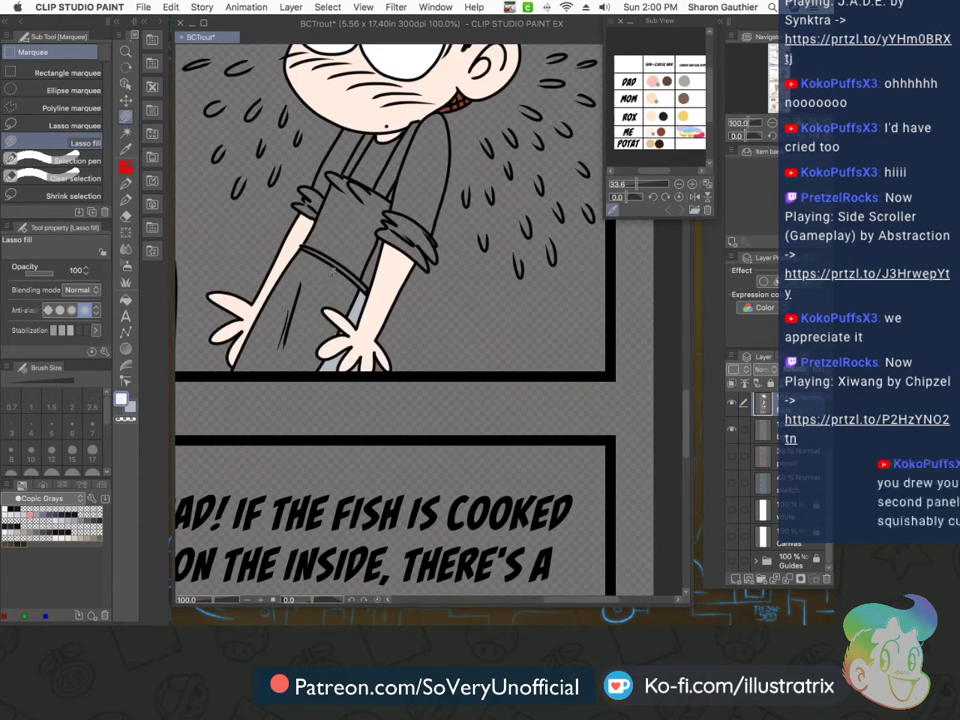
pyautogui.press('g')
pyautogui.click(309, 316)
pyautogui.click(348, 224)
pyautogui.click(391, 178)
pyautogui.click(410, 192)
pyautogui.click(370, 166)
pyautogui.click(339, 154)
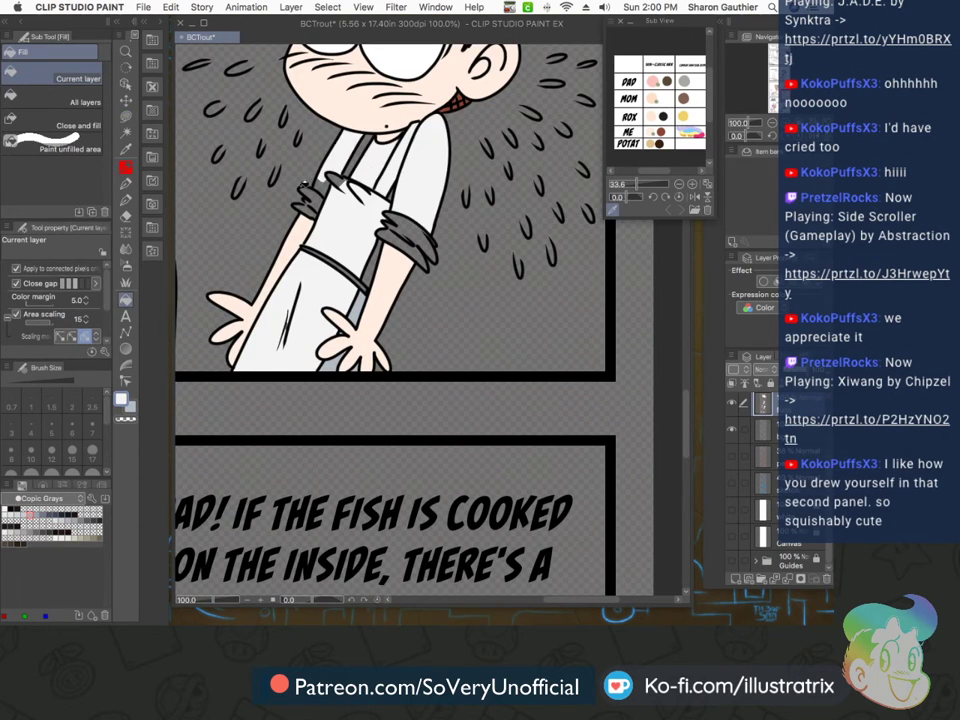
# Lasso-fill the shocked character's far sleeve cuff, apron top fold and adjacent strap with off-white
pyautogui.press('m')
pyautogui.scroll(2, 324, 172)
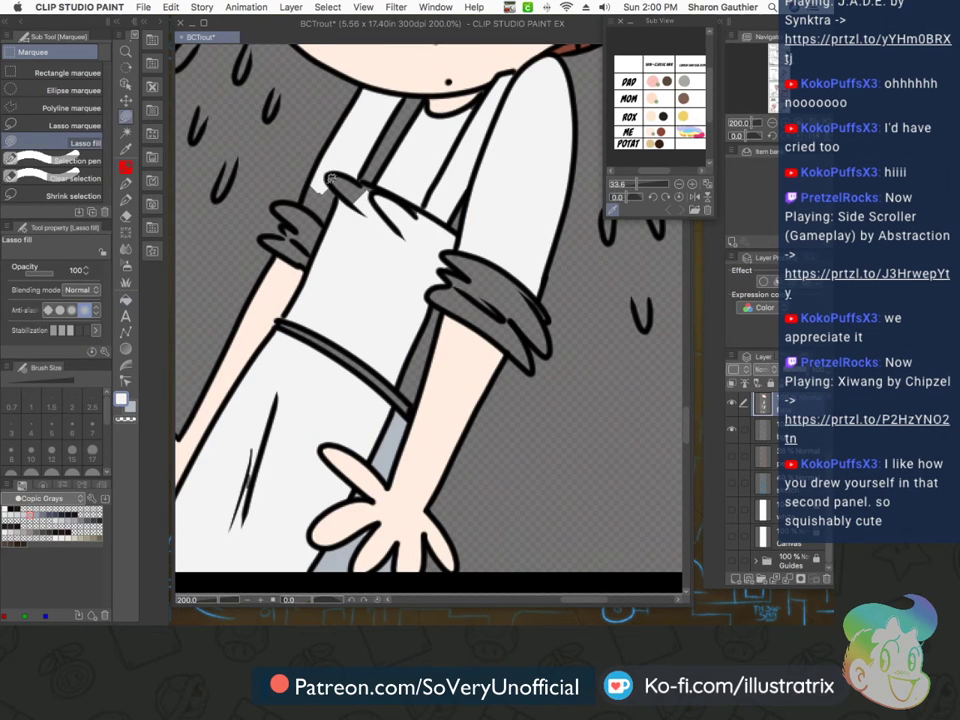
pyautogui.scroll(-5, 371, 350)
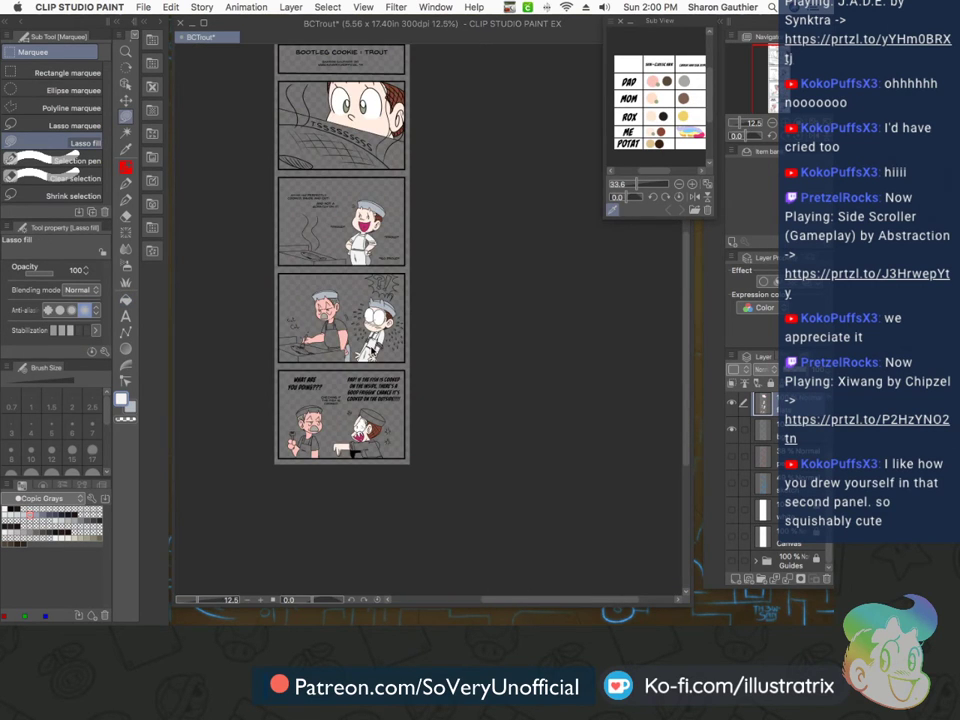
pyautogui.scroll(4, 367, 200)
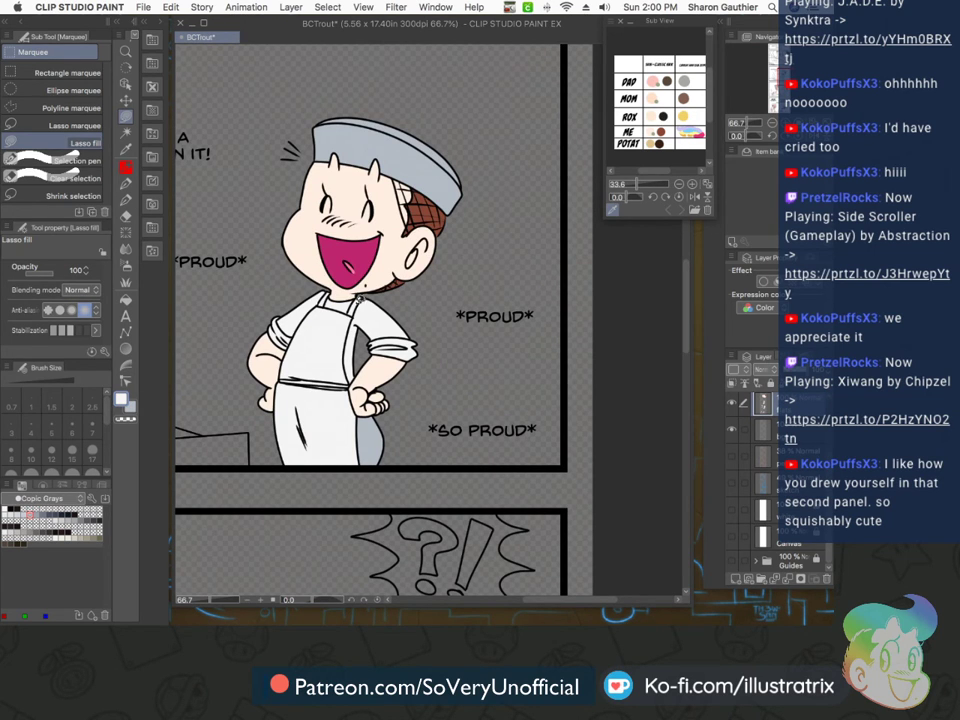
pyautogui.scroll(-3, 424, 465)
pyautogui.scroll(2, 370, 556)
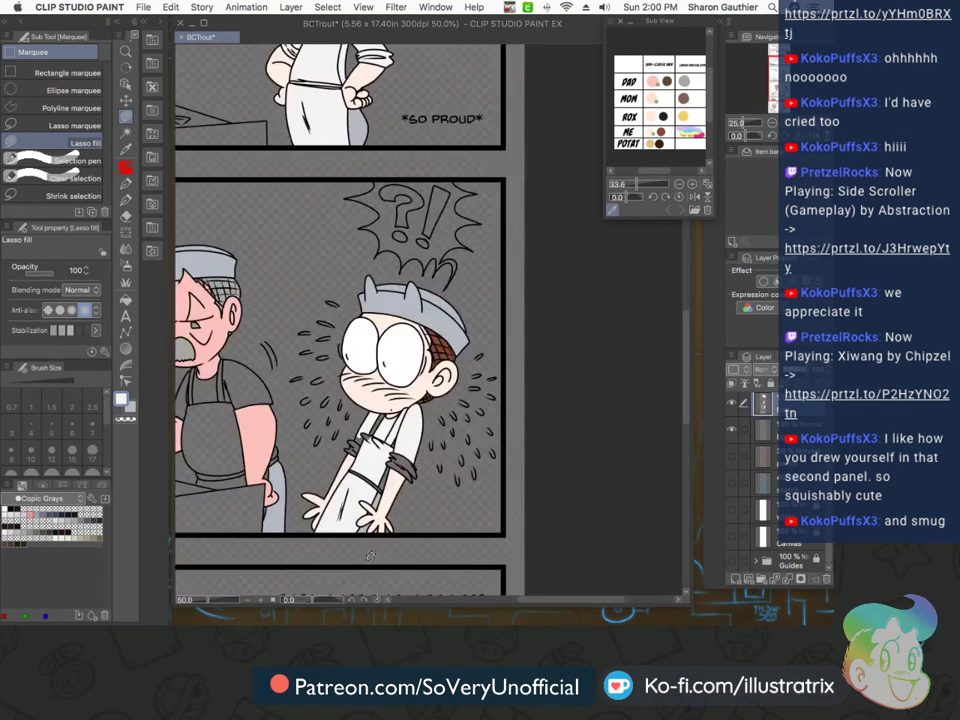
pyautogui.scroll(-1, 370, 556)
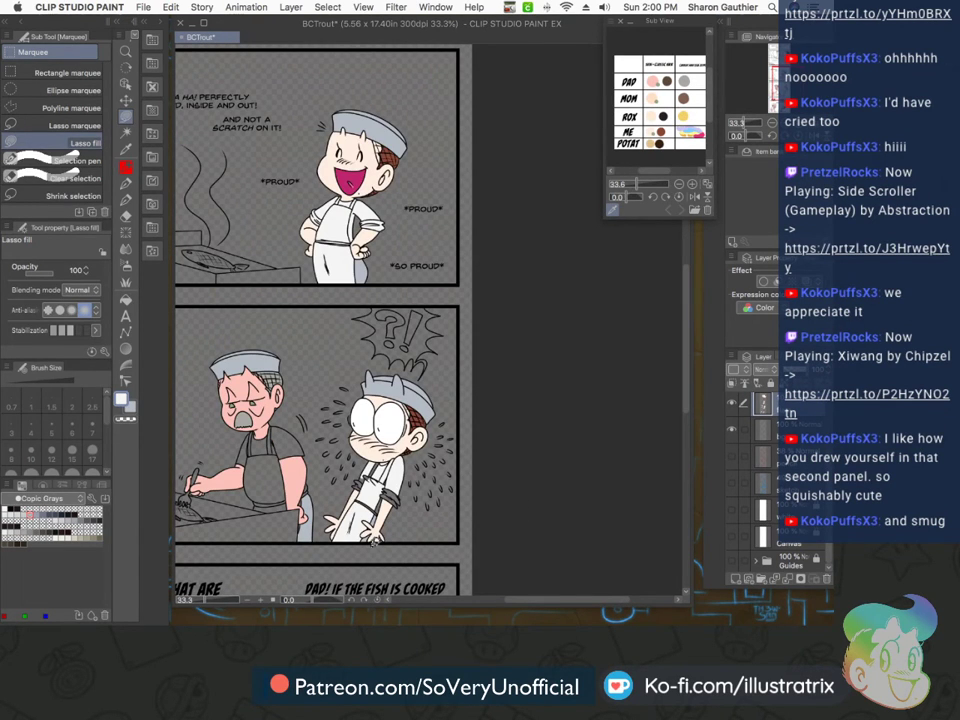
pyautogui.scroll(7, 354, 495)
pyautogui.moveTo(378, 417)
pyautogui.mouseDown()
pyautogui.moveTo(352, 461)
pyautogui.moveTo(362, 480)
pyautogui.moveTo(309, 488)
pyautogui.moveTo(386, 540)
pyautogui.moveTo(433, 500)
pyautogui.moveTo(391, 418)
pyautogui.mouseUp()
pyautogui.moveTo(408, 371)
pyautogui.mouseDown()
pyautogui.moveTo(405, 426)
pyautogui.moveTo(459, 431)
pyautogui.moveTo(541, 404)
pyautogui.moveTo(452, 322)
pyautogui.moveTo(514, 403)
pyautogui.mouseUp()
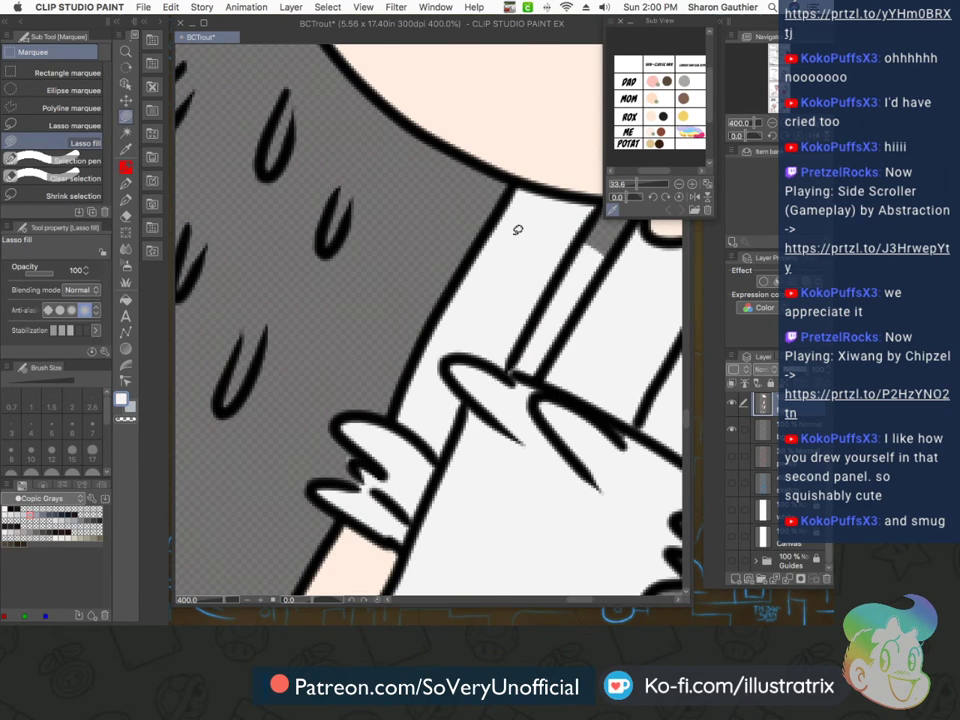
pyautogui.scroll(2, 560, 218)
pyautogui.scroll(-4, 437, 369)
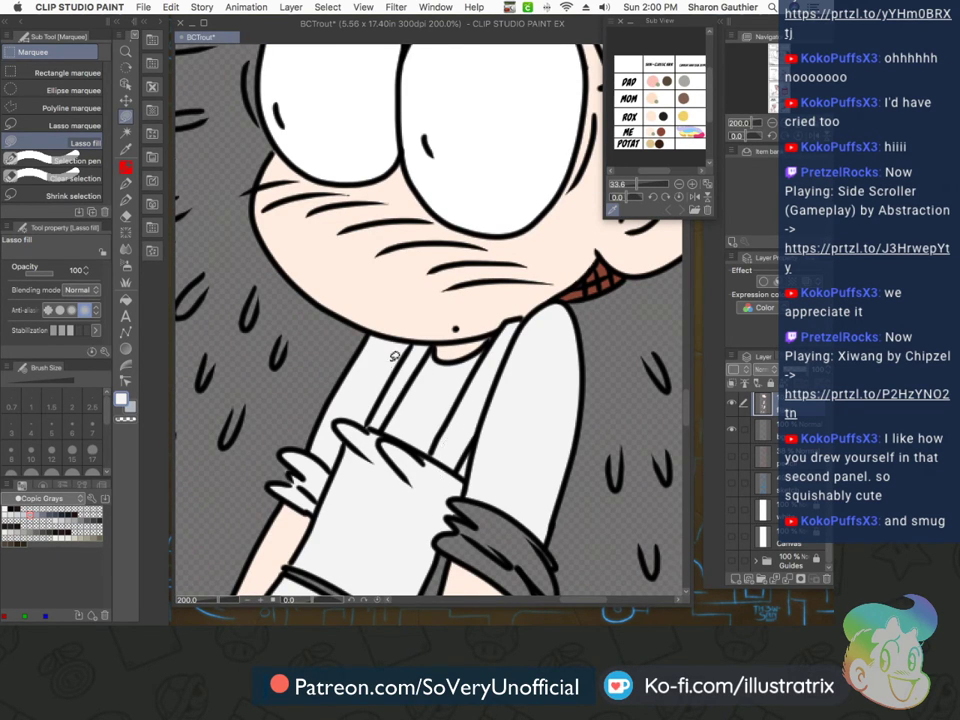
# Lasso-fill the shocked character's near rolled sleeve cuff with off-white
pyautogui.scroll(-2, 450, 430)
pyautogui.scroll(5, 401, 501)
pyautogui.scroll(-2, 405, 518)
pyautogui.scroll(2, 405, 520)
pyautogui.moveTo(403, 542)
pyautogui.mouseDown()
pyautogui.moveTo(558, 350)
pyautogui.moveTo(535, 195)
pyautogui.mouseUp()
pyautogui.scroll(-5, 313, 172)
# Lasso-fill the remaining gaps around the shocked character's apron side and waistband with off-white
pyautogui.scroll(3, 361, 116)
pyautogui.moveTo(325, 152)
pyautogui.mouseDown()
pyautogui.moveTo(546, 304)
pyautogui.moveTo(520, 410)
pyautogui.moveTo(435, 348)
pyautogui.moveTo(315, 159)
pyautogui.moveTo(322, 154)
pyautogui.mouseUp()
pyautogui.scroll(-2, 347, 466)
pyautogui.scroll(2, 255, 402)
pyautogui.moveTo(255, 402)
pyautogui.mouseDown()
pyautogui.moveTo(504, 553)
pyautogui.moveTo(262, 405)
pyautogui.mouseUp()
pyautogui.scroll(-3, 275, 393)
pyautogui.scroll(1, 345, 452)
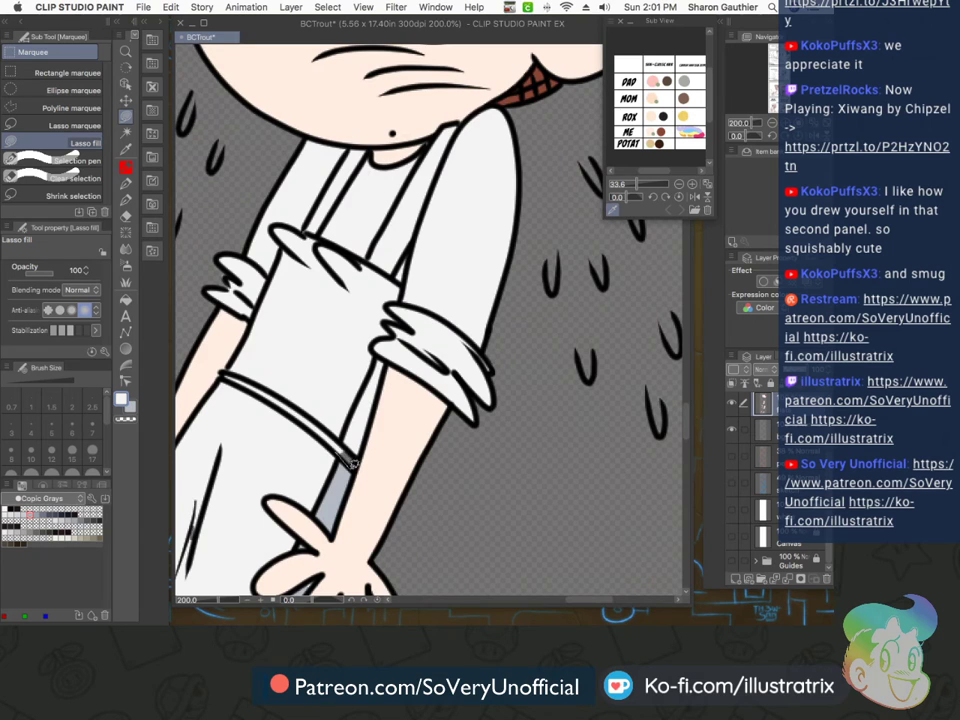
pyautogui.scroll(-2, 343, 444)
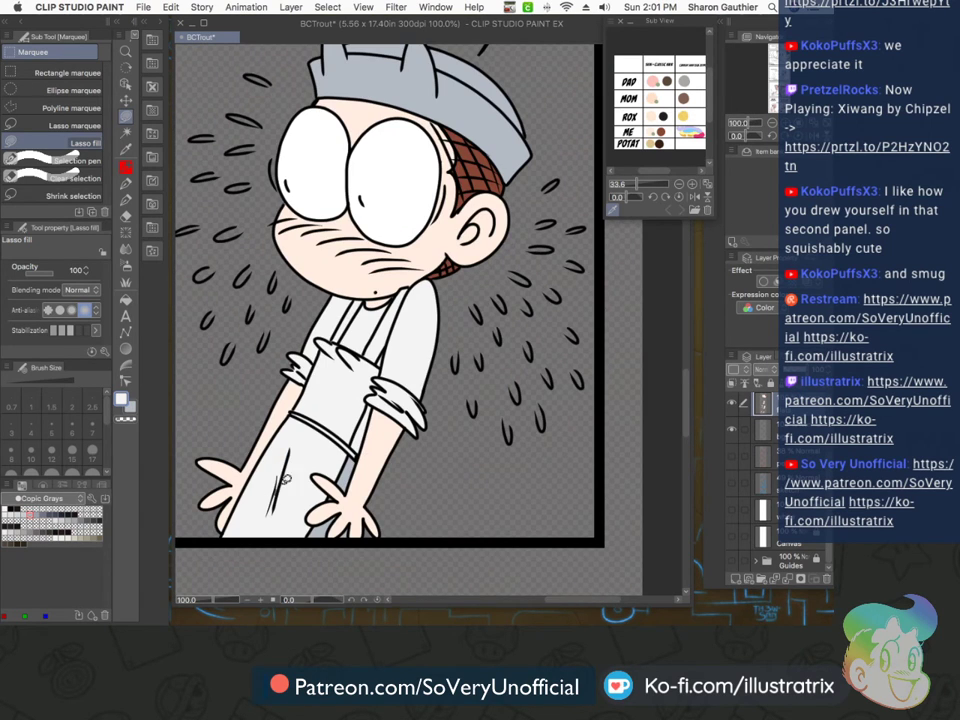
# Fill the gaps between the shocked character's fingers and apron with the trousers' blue-grey
pyautogui.scroll(4, 285, 478)
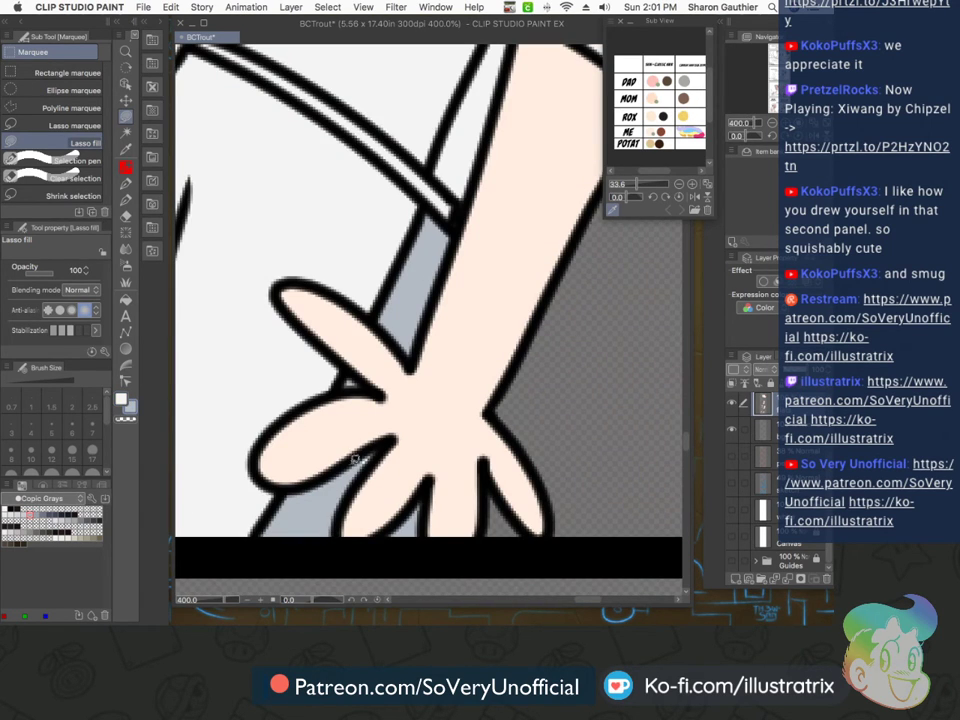
pyautogui.scroll(-5, 413, 508)
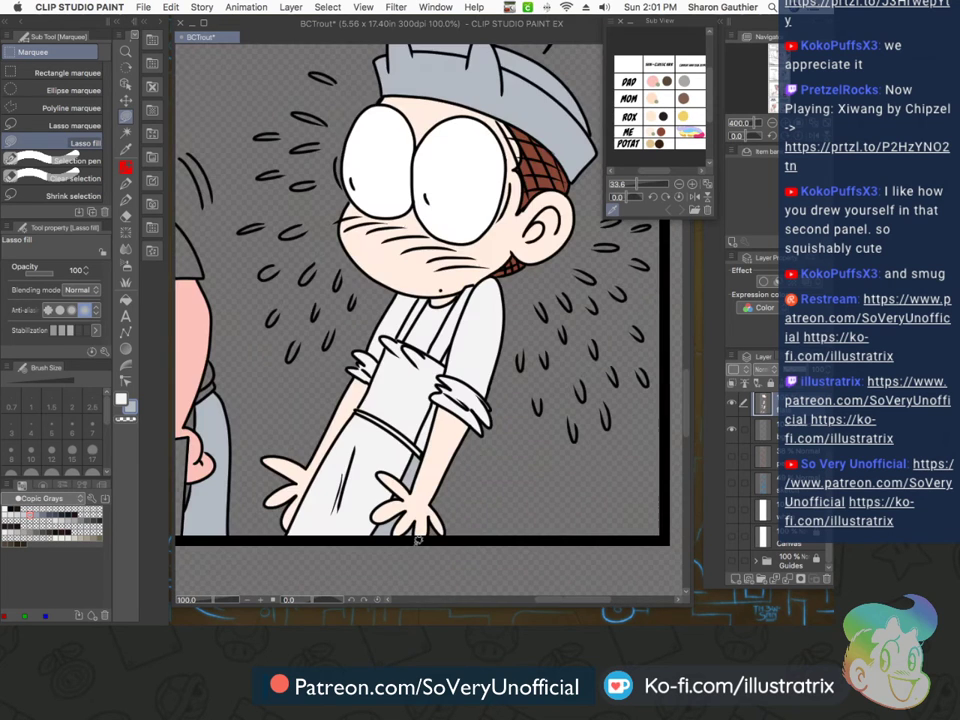
pyautogui.scroll(-1, 418, 538)
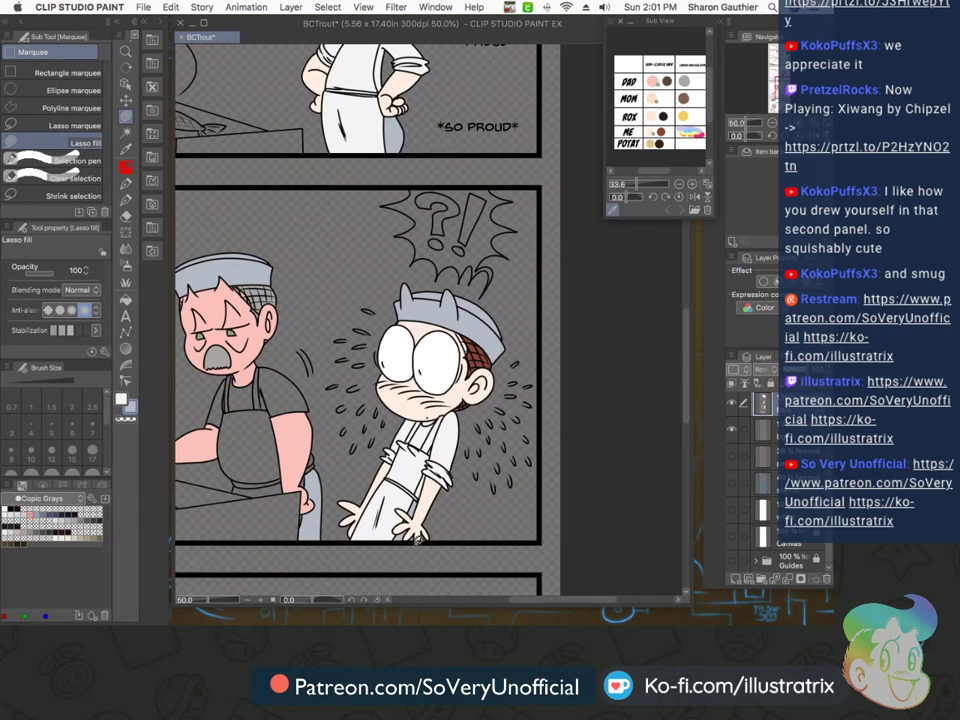
# Fill the dad's apron, shirt, sleeves and shoulder straps in the third panel with off-white
pyautogui.press('c')
pyautogui.press('g')
pyautogui.click(253, 459)
pyautogui.click(261, 488)
pyautogui.click(247, 480)
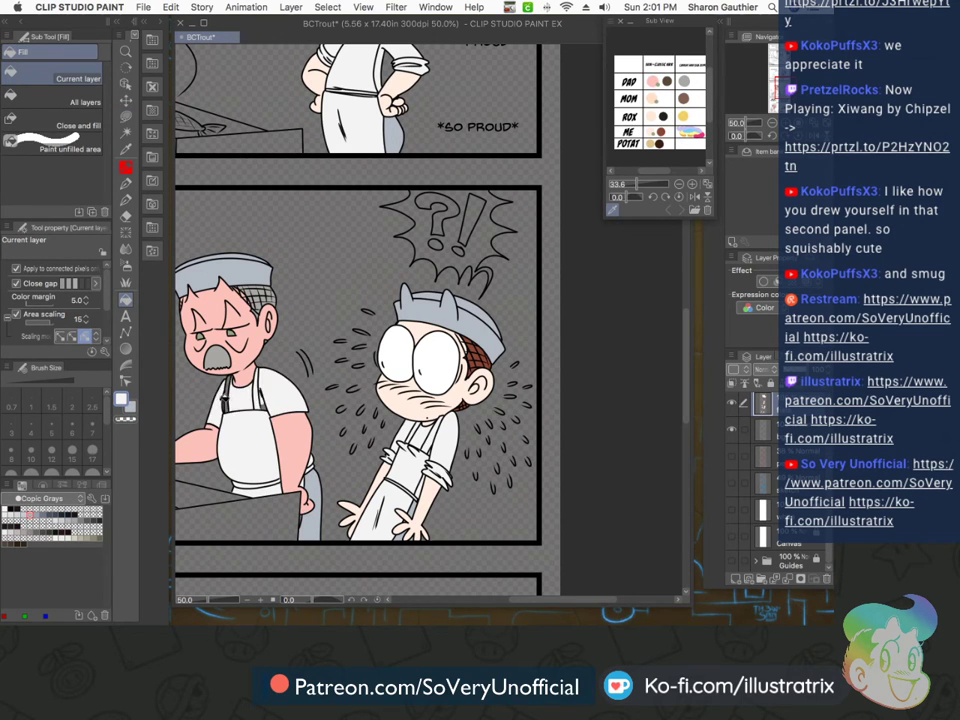
pyautogui.press('m')
pyautogui.scroll(4, 230, 373)
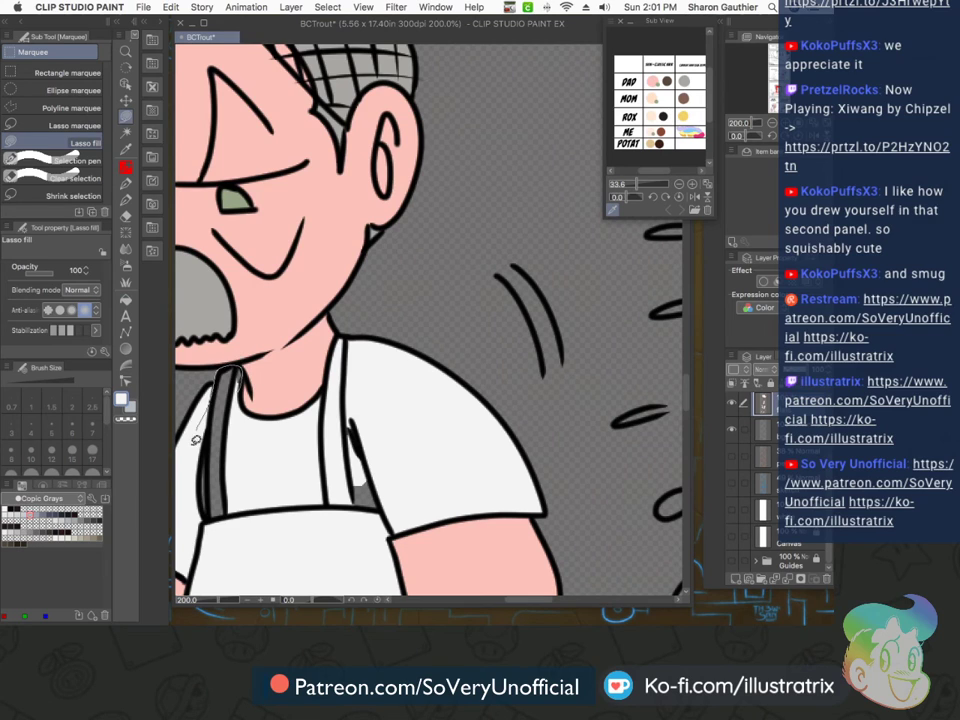
pyautogui.moveTo(199, 427); pyautogui.dragTo(212, 521)
pyautogui.moveTo(325, 525)
pyautogui.mouseDown()
pyautogui.moveTo(381, 439)
pyautogui.moveTo(381, 514)
pyautogui.mouseUp()
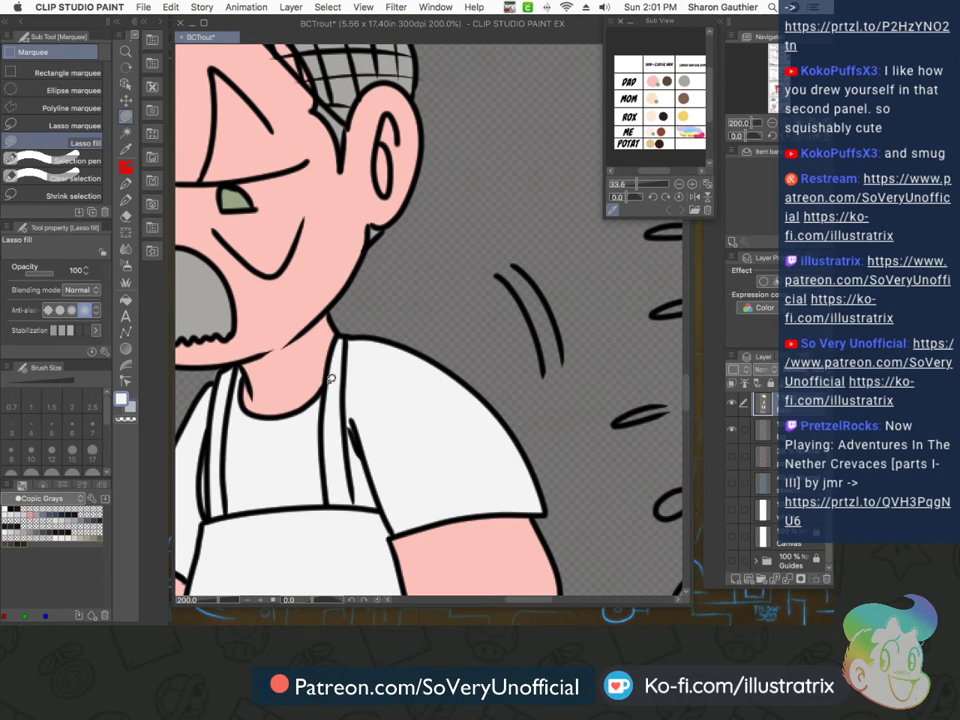
# Lasso-fill the dad's apron ties and the small apron slivers beside his arm and fist in the third panel with off-white
pyautogui.scroll(-4, 343, 383)
pyautogui.scroll(4, 389, 515)
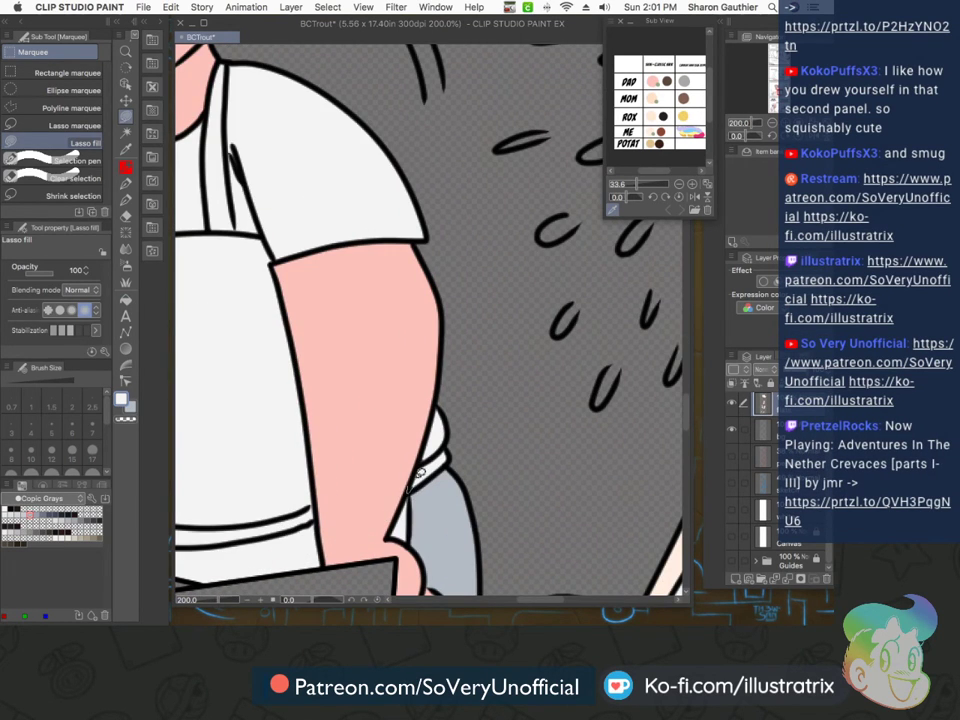
pyautogui.scroll(-4, 352, 379)
pyautogui.scroll(4, 353, 400)
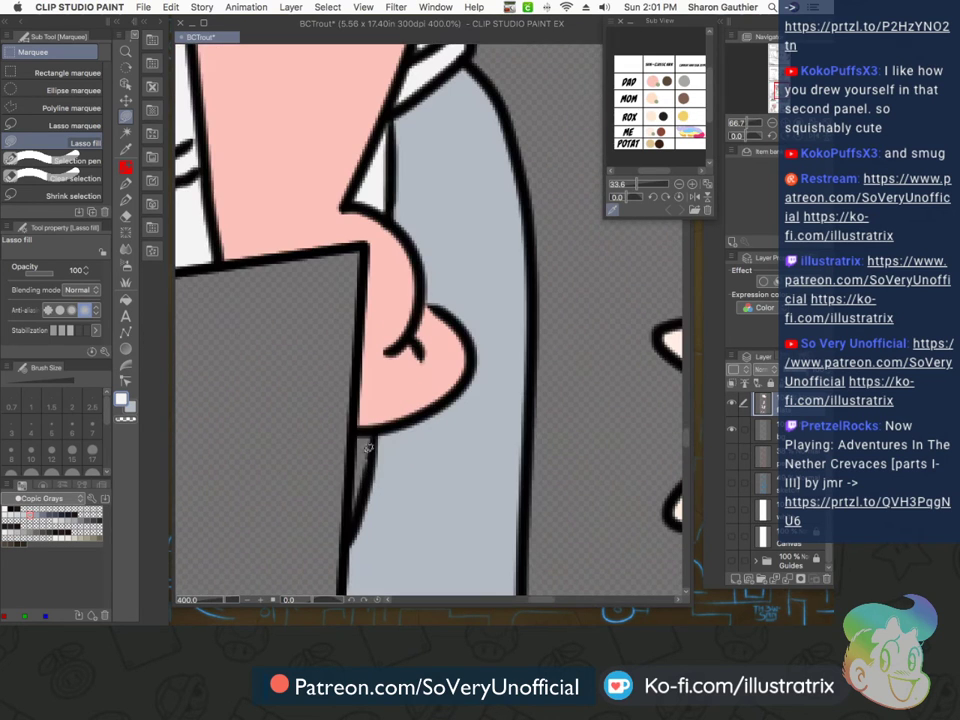
pyautogui.scroll(-4, 358, 418)
pyautogui.scroll(-3, 359, 510)
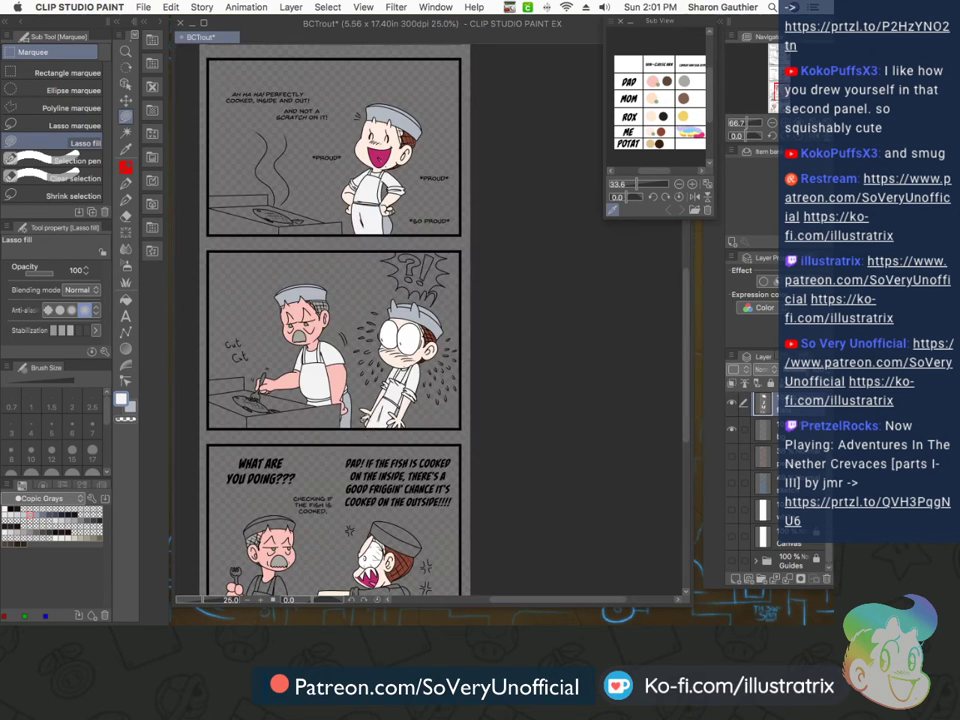
# Fill the shouting character's hat in the last panel with blue-grey
pyautogui.scroll(-2, 285, 243)
pyautogui.scroll(4, 368, 374)
pyautogui.scroll(1, 486, 542)
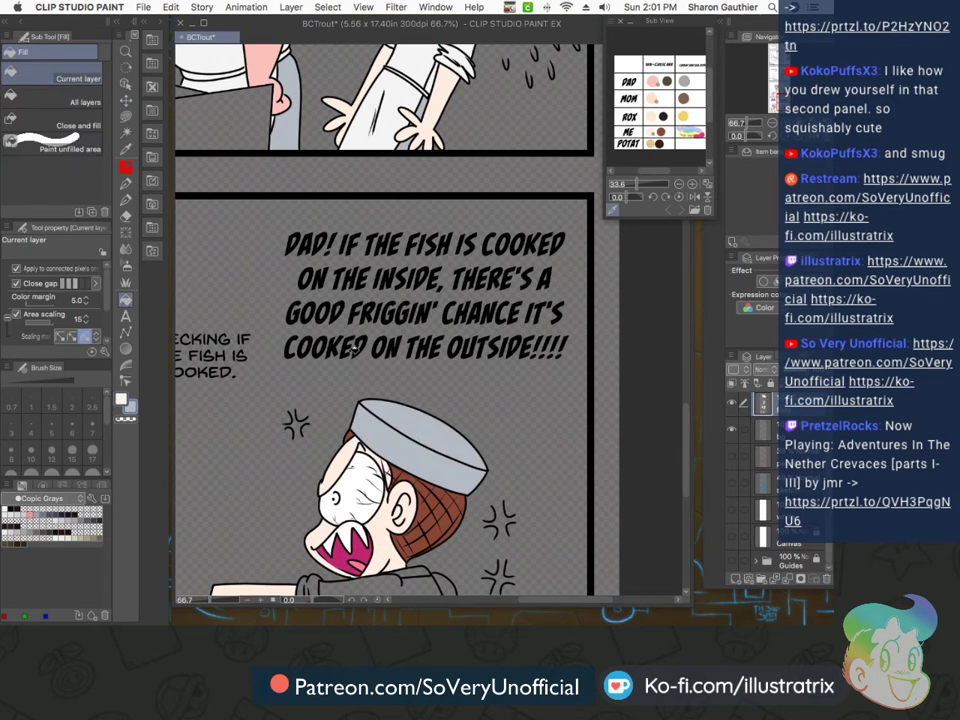
pyautogui.scroll(-2, 345, 370)
pyautogui.scroll(2, 365, 490)
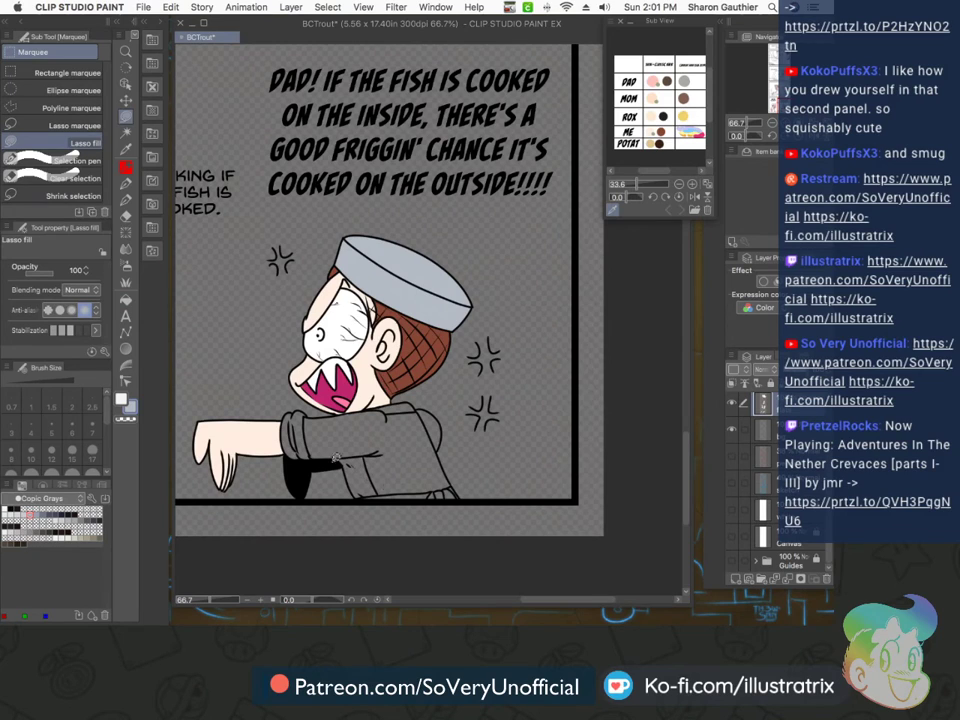
# Fill the shouting character's shirt and apron with off-white, including the shoulder and waist gaps
pyautogui.press('g')
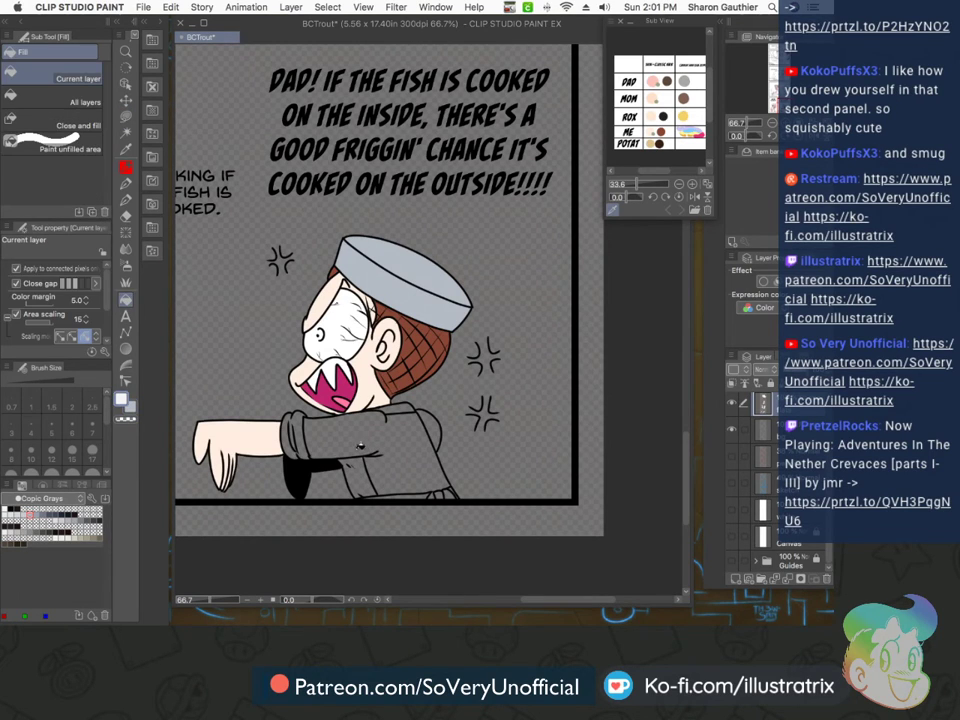
pyautogui.click(328, 429)
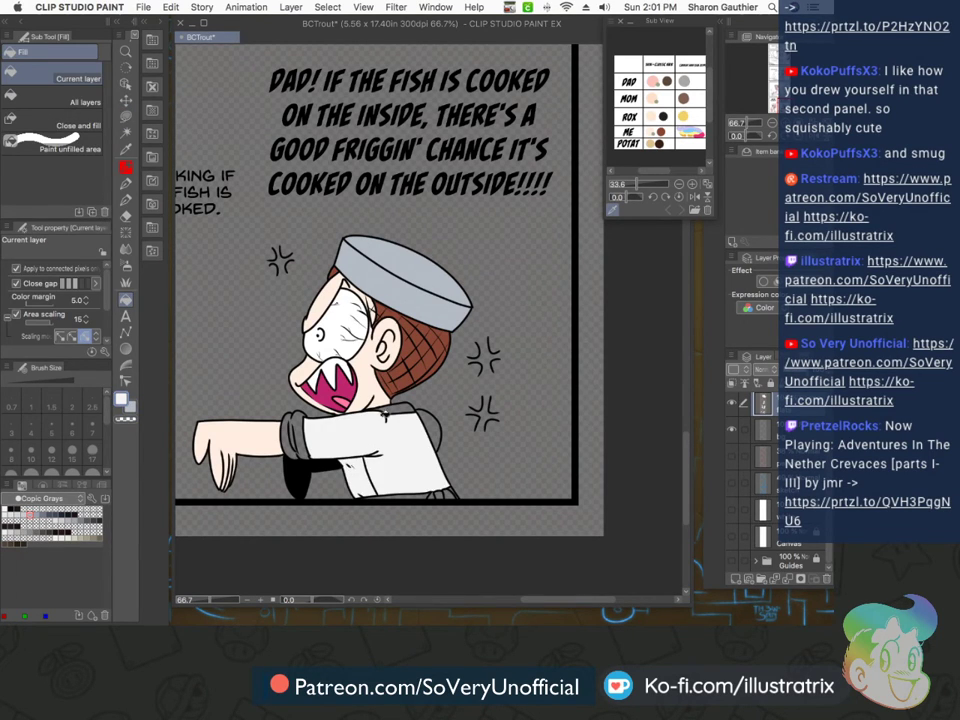
pyautogui.press('m')
pyautogui.scroll(3, 394, 492)
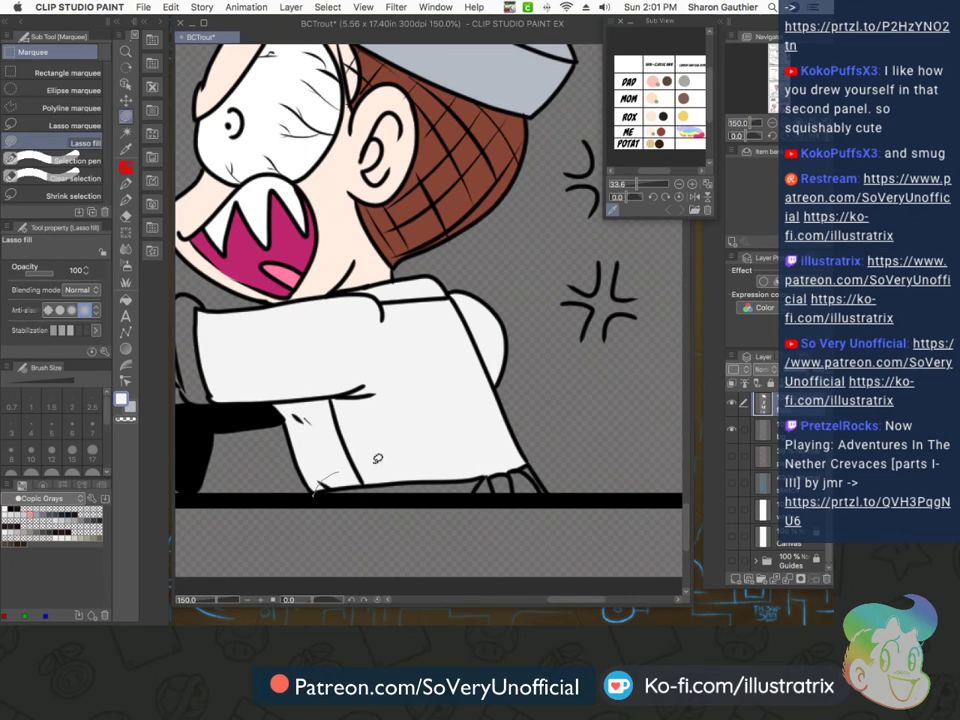
pyautogui.scroll(-3, 521, 484)
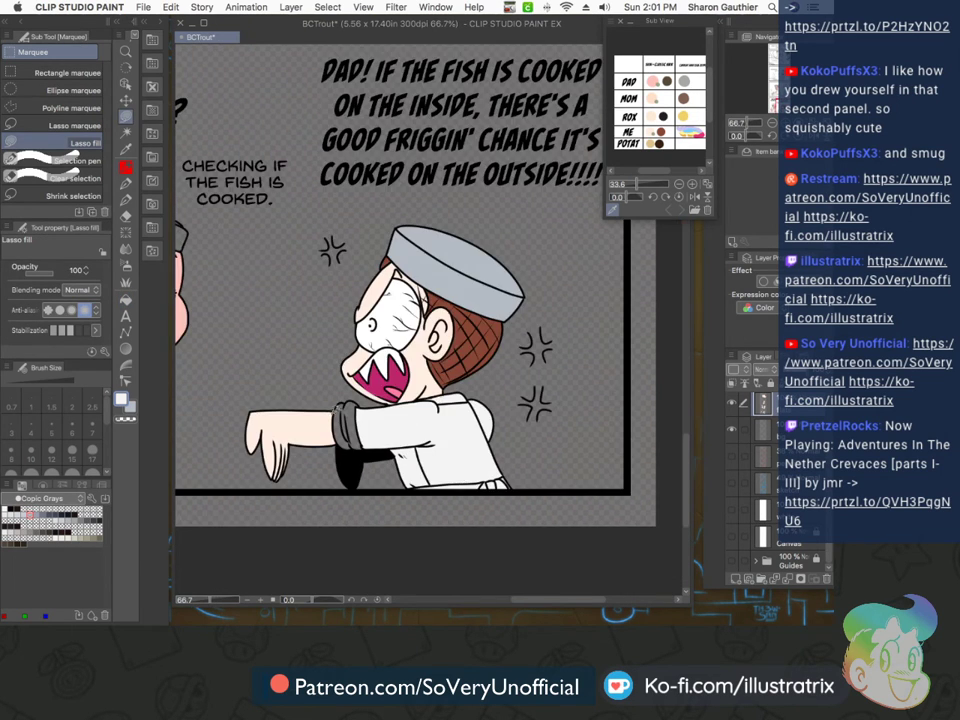
# Fill the shouting character's rolled sleeve cuff and its folds with off-white
pyautogui.scroll(3, 337, 409)
pyautogui.press('g')
pyautogui.press('m')
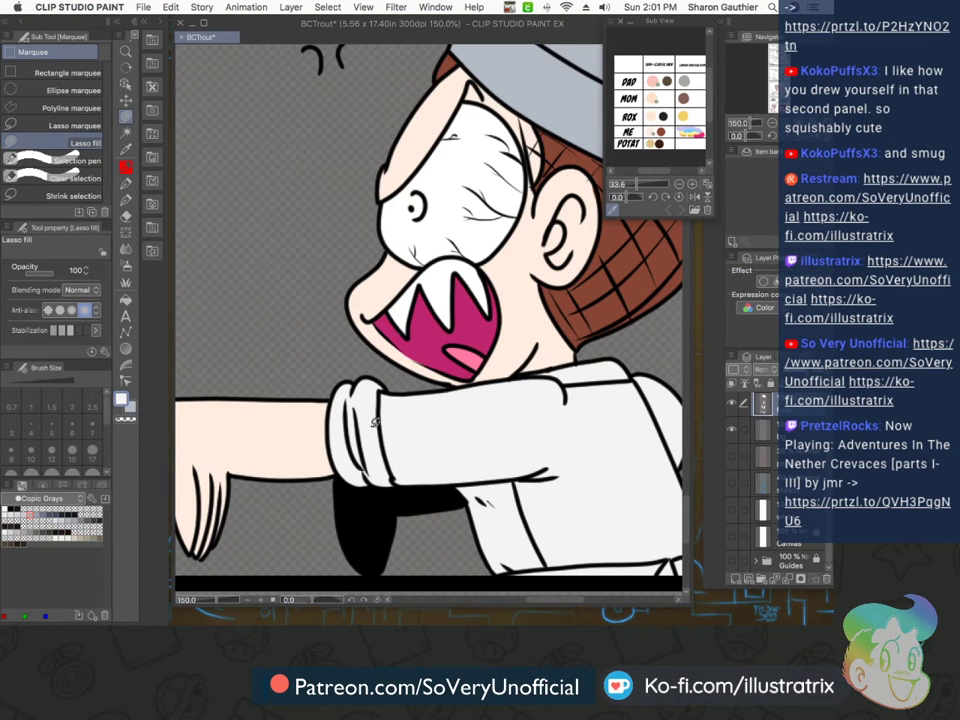
# Fill the dad's shirt, sleeves and apron in the last panel with off-white
pyautogui.scroll(-3, 370, 418)
pyautogui.scroll(4, 307, 390)
pyautogui.press('g')
pyautogui.click(307, 390)
pyautogui.press('m')
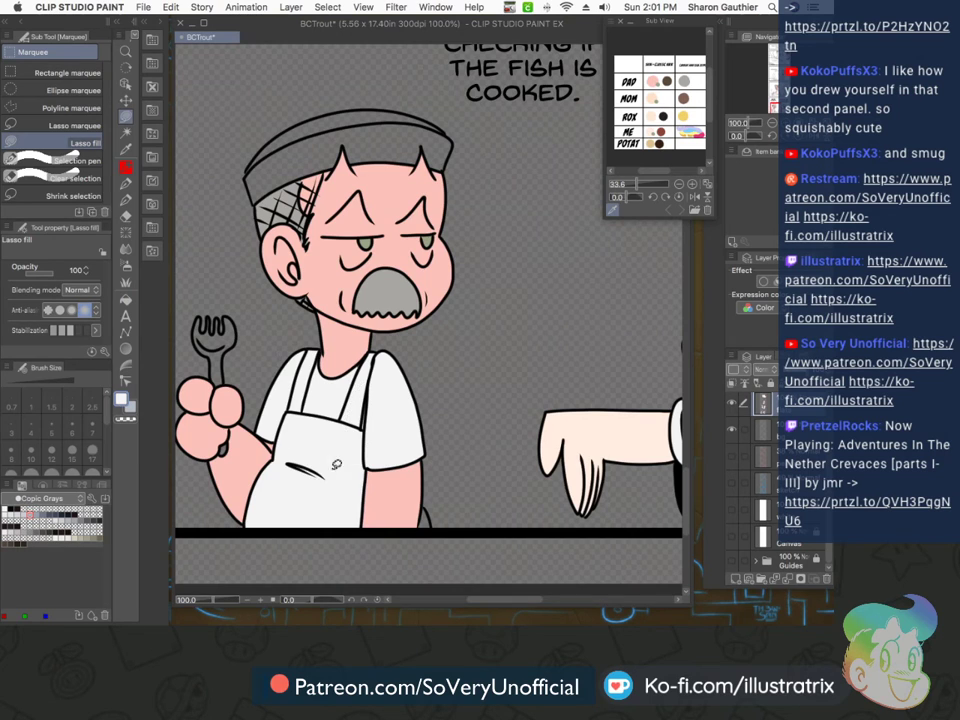
# Lasso-fill the remaining gaps at the dad's apron fold, straps and the apron edge behind his arm with off-white
pyautogui.moveTo(334, 463); pyautogui.dragTo(318, 449)
pyautogui.scroll(2, 420, 528)
pyautogui.moveTo(423, 514)
pyautogui.mouseDown()
pyautogui.moveTo(434, 484)
pyautogui.moveTo(430, 530)
pyautogui.mouseUp()
pyautogui.scroll(-2, 373, 477)
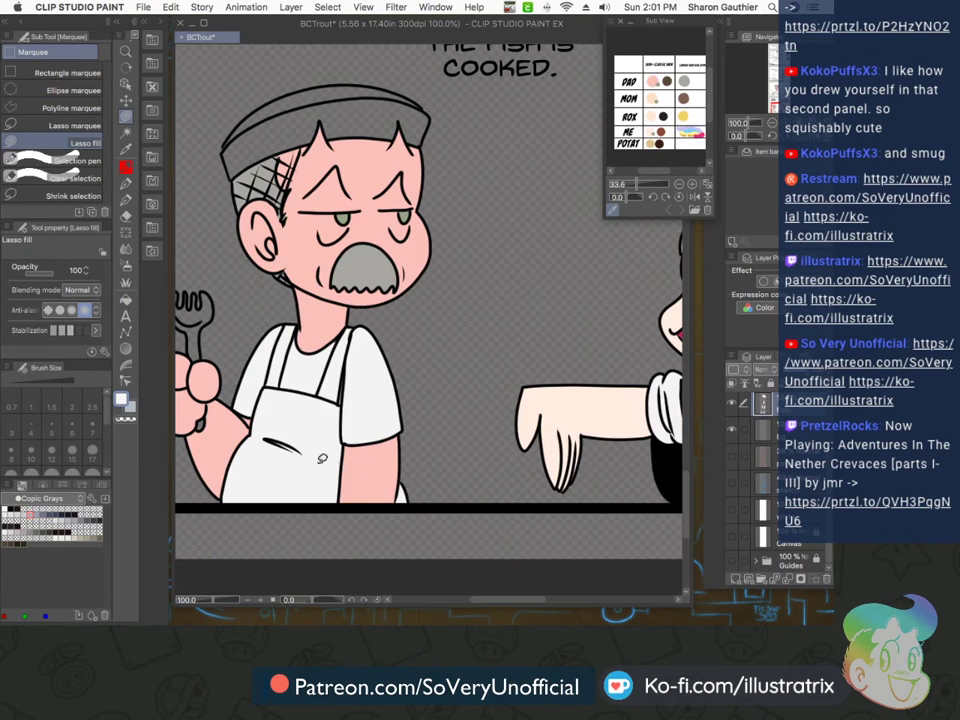
pyautogui.scroll(2, 336, 326)
pyautogui.scroll(-2, 388, 339)
pyautogui.scroll(1, 247, 373)
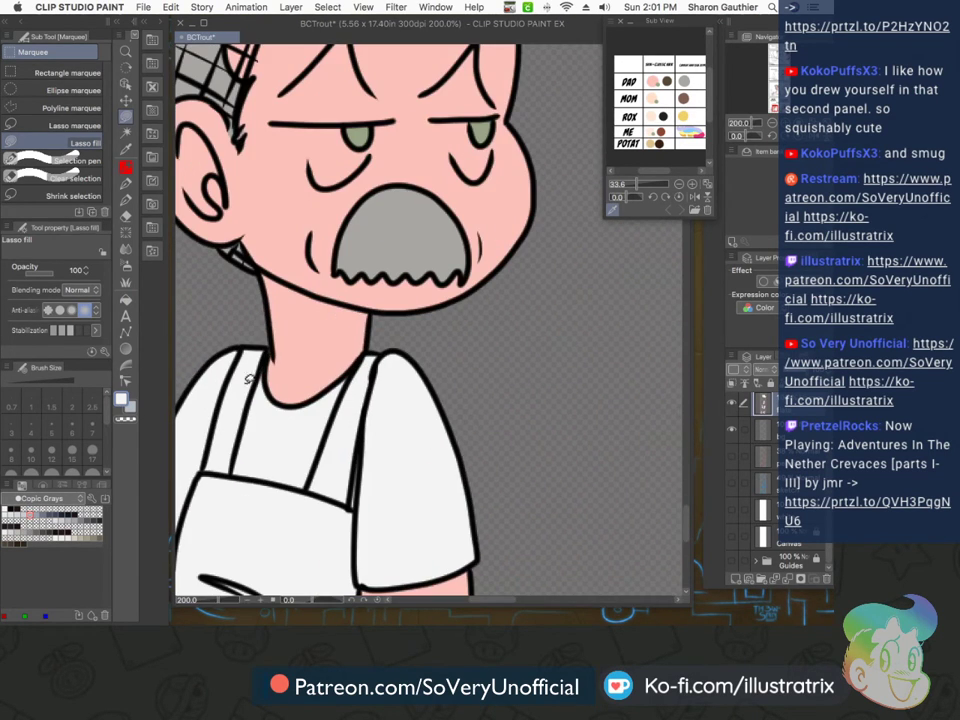
pyautogui.scroll(-1, 273, 398)
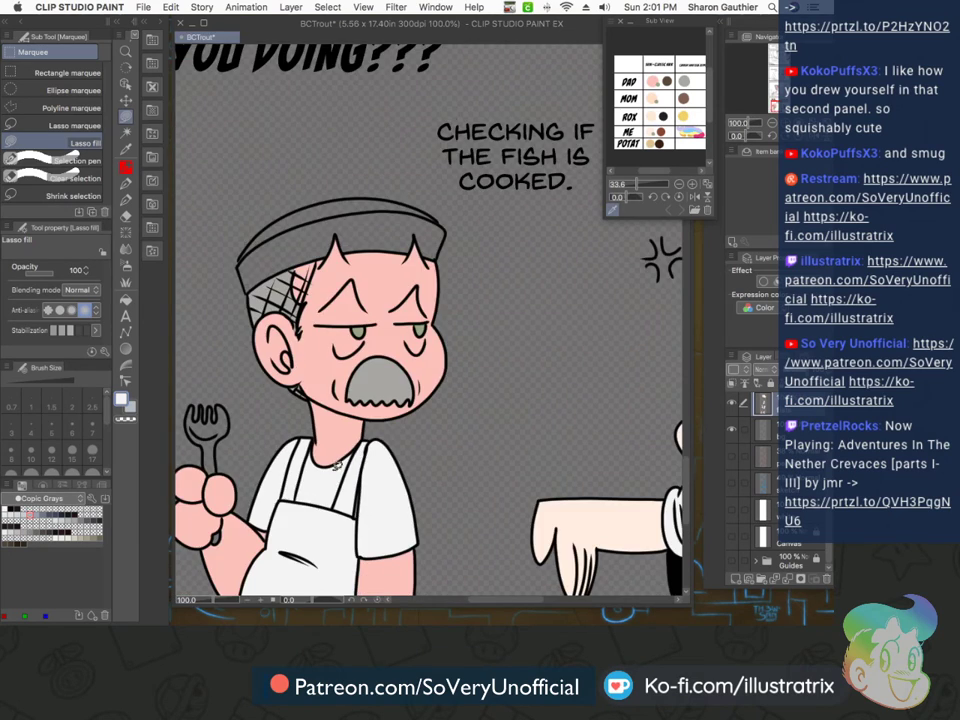
# Fill the dad's hat in the last panel with blue-grey
pyautogui.scroll(-3, 333, 459)
pyautogui.scroll(5, 306, 410)
pyautogui.scroll(-2, 485, 453)
pyautogui.scroll(2, 432, 497)
pyautogui.scroll(-4, 405, 425)
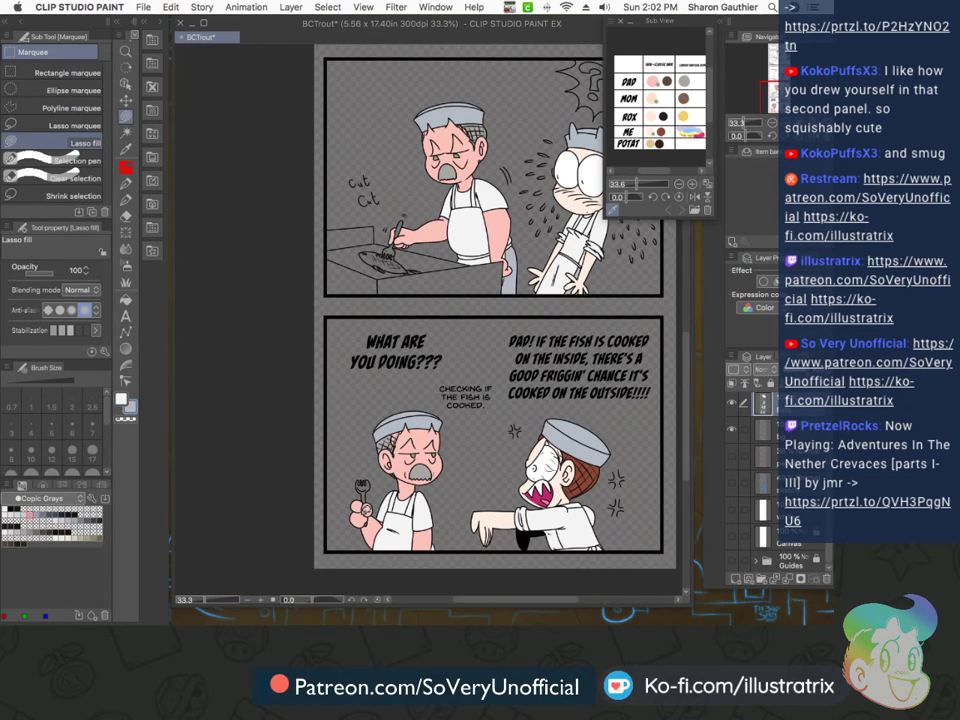
pyautogui.scroll(-1, 274, 382)
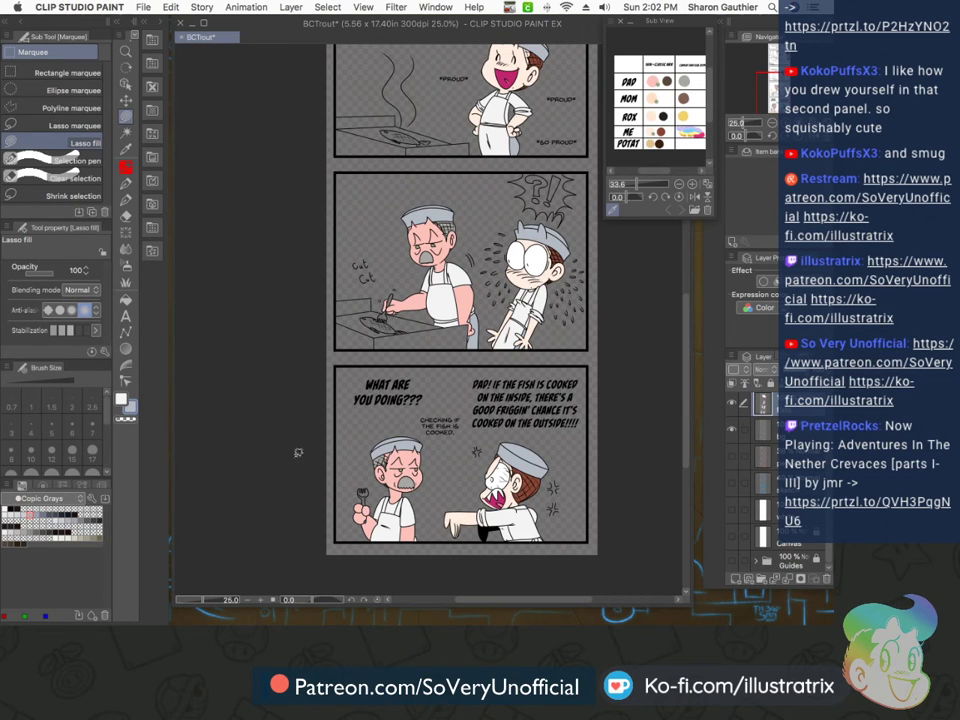
# Fill the dad's raised fork in the last panel with a darker blue-grey, including the handle end below his fist
pyautogui.click(43, 515)
pyautogui.scroll(4, 362, 503)
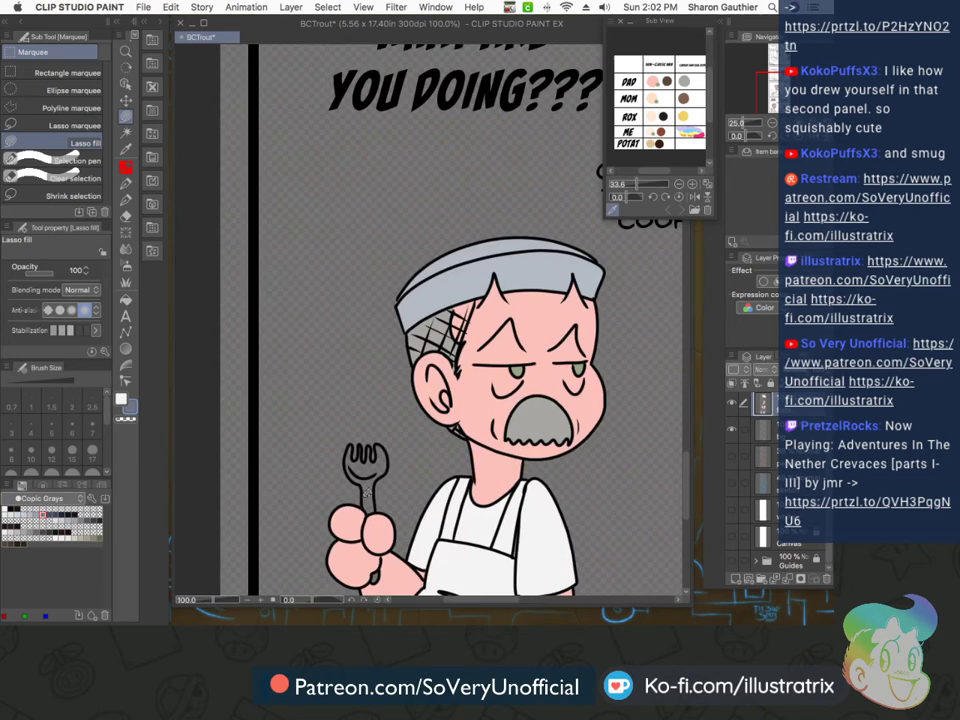
pyautogui.press('g')
pyautogui.click(367, 494)
pyautogui.press('m')
pyautogui.scroll(3, 365, 460)
pyautogui.scroll(-5, 364, 480)
pyautogui.scroll(2, 363, 507)
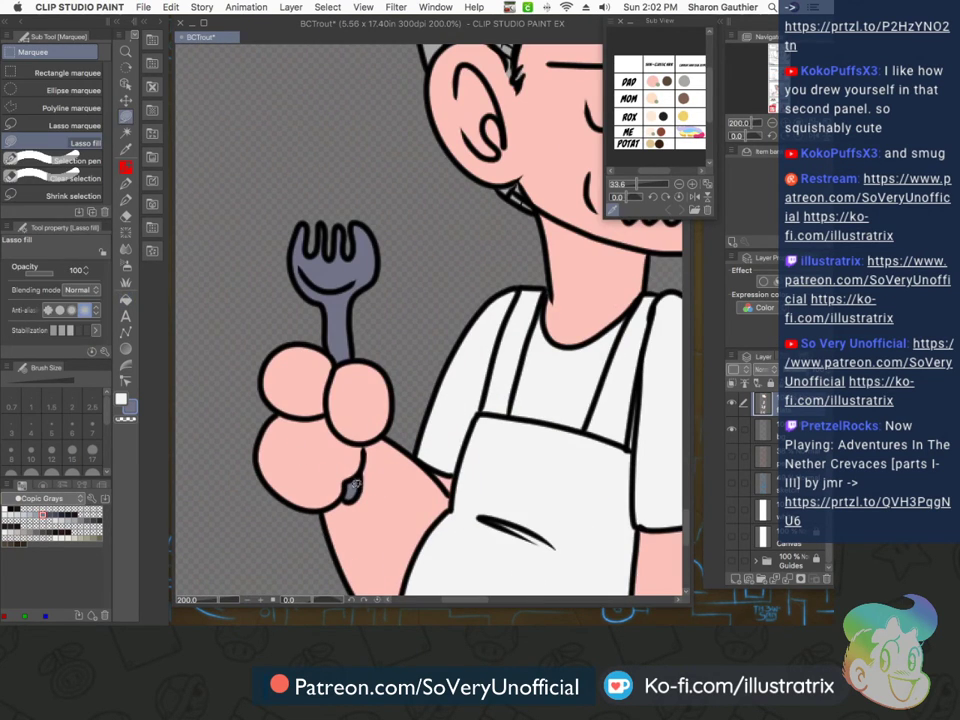
# Fill the fork stabbing the fish in the third panel with the same dark blue-grey, including the gaps between its tines
pyautogui.scroll(-5, 352, 483)
pyautogui.scroll(3, 388, 297)
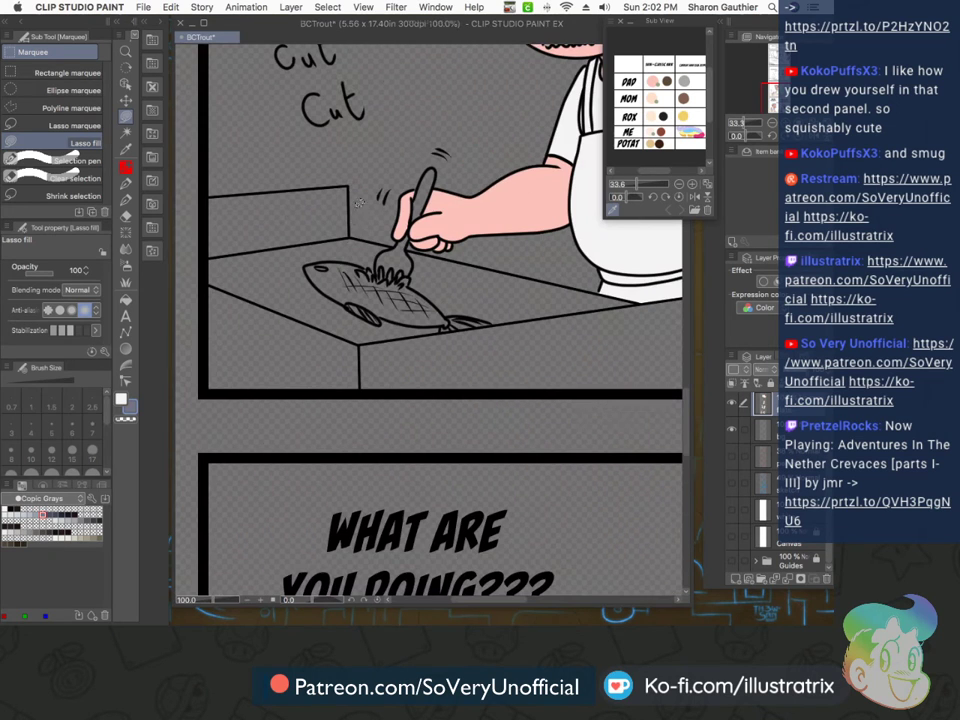
pyautogui.press('g')
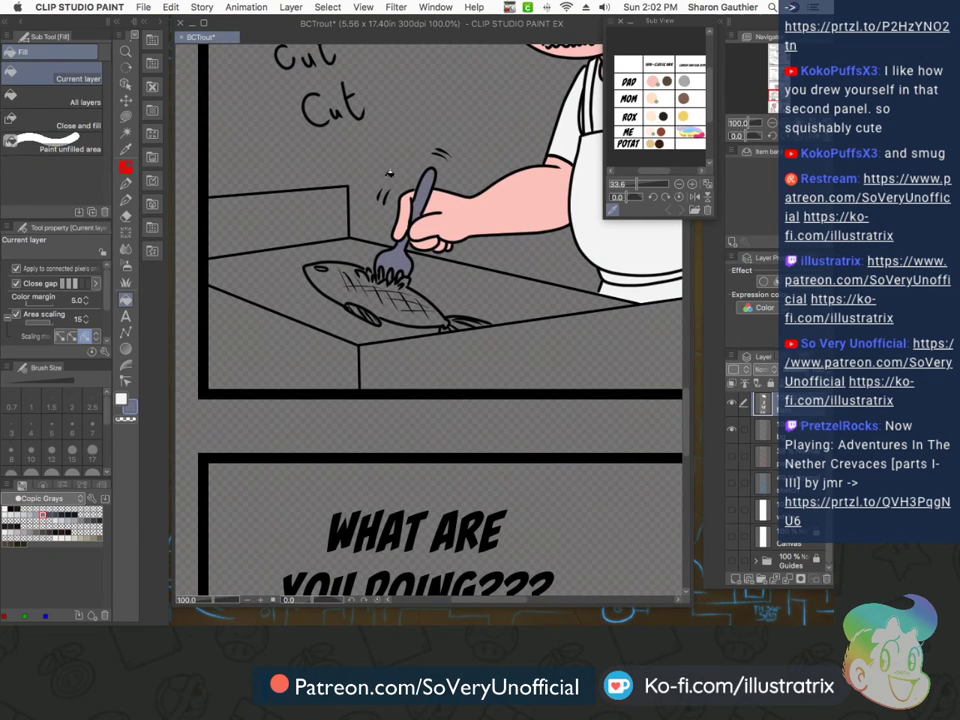
pyautogui.press('m')
pyautogui.scroll(4, 385, 173)
pyautogui.scroll(-4, 369, 256)
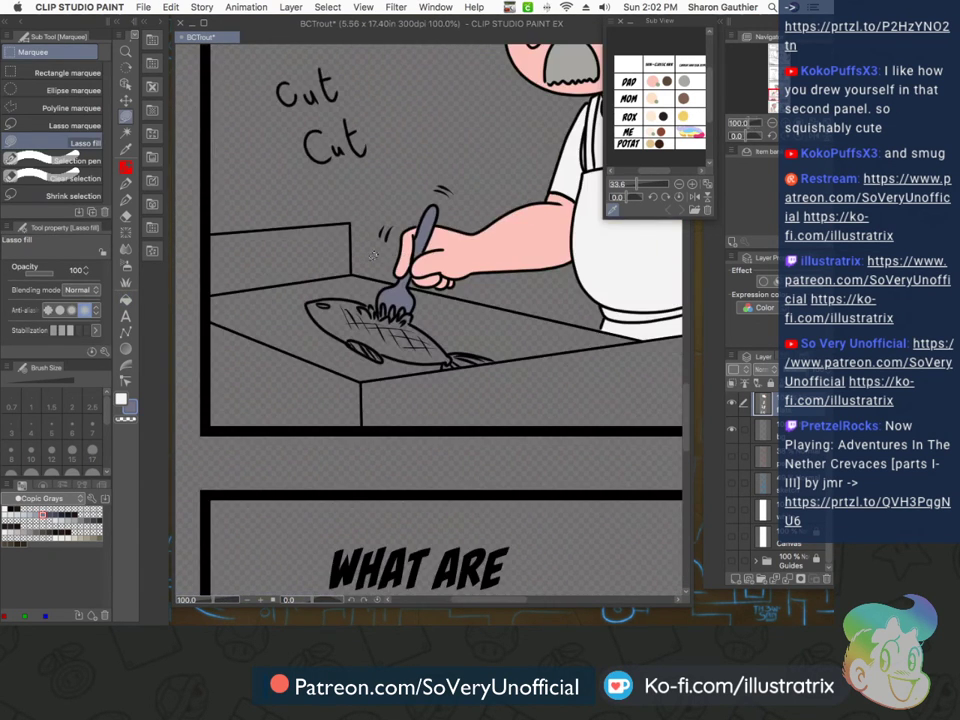
pyautogui.scroll(4, 368, 257)
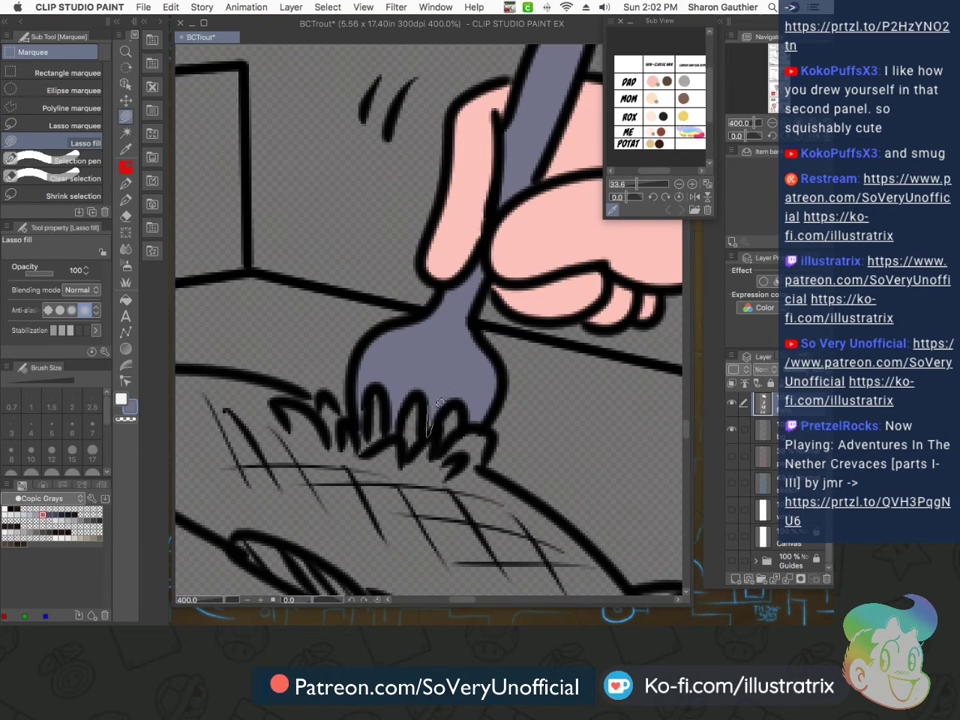
pyautogui.scroll(-8, 474, 419)
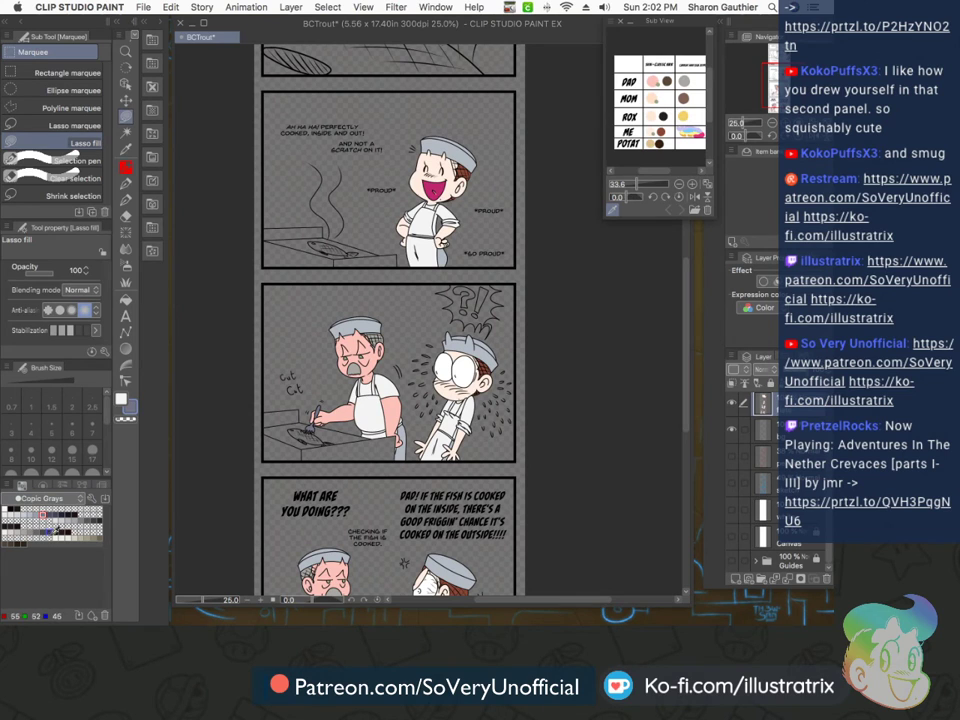
# Fill the cooking surface around the fish in the third panel with light cool grey
pyautogui.click(61, 520)
pyautogui.scroll(3, 284, 447)
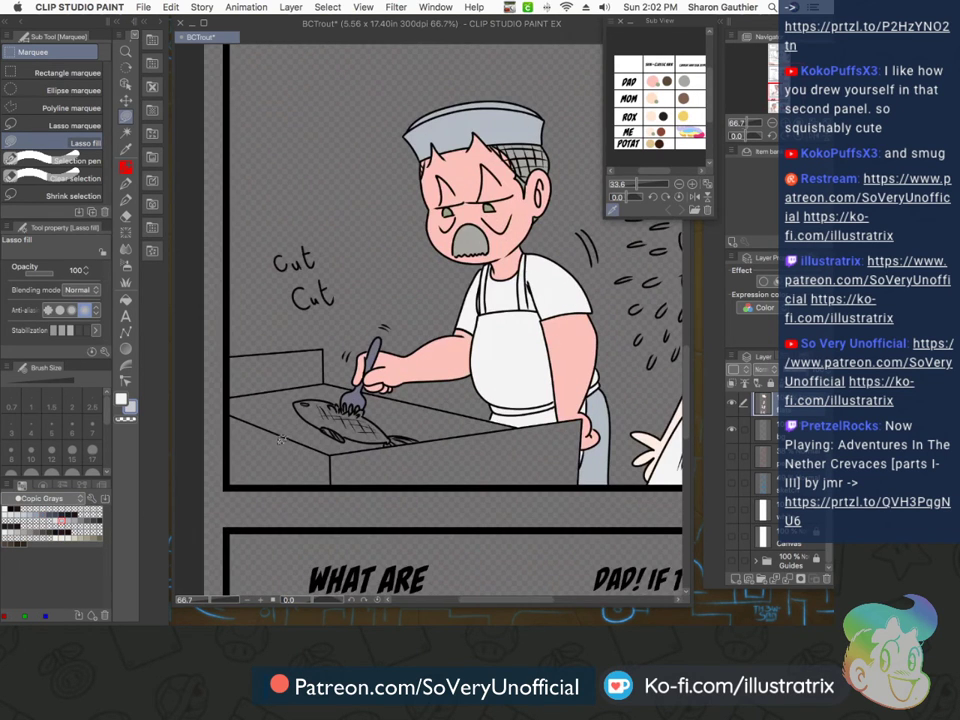
pyautogui.press('g')
pyautogui.press('m')
pyautogui.scroll(2, 290, 377)
pyautogui.scroll(-4, 295, 390)
pyautogui.scroll(6, 305, 410)
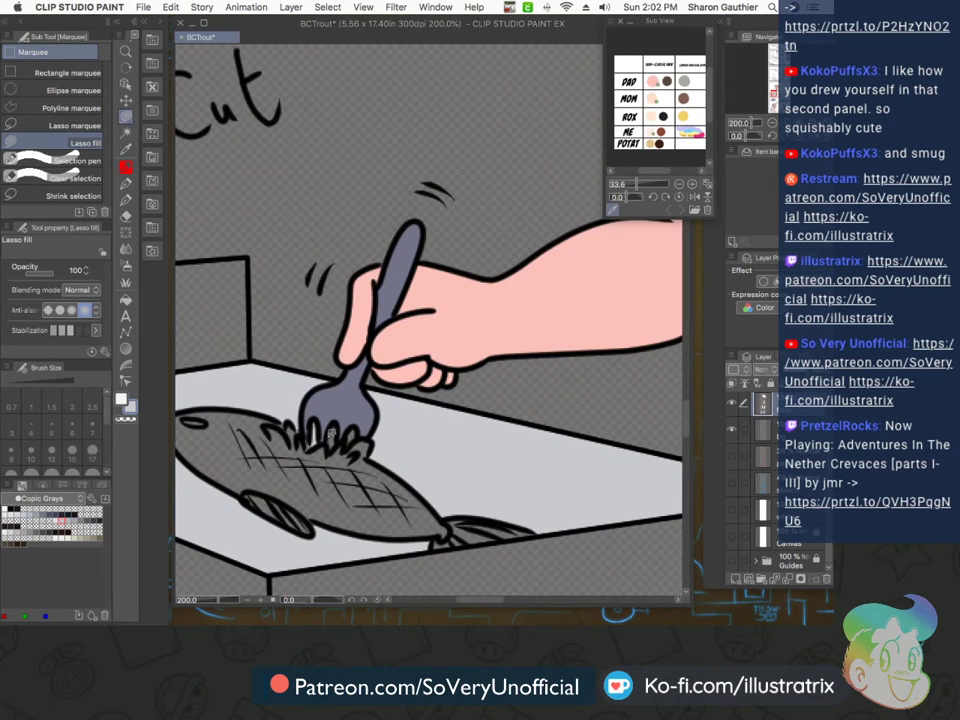
pyautogui.scroll(-6, 342, 451)
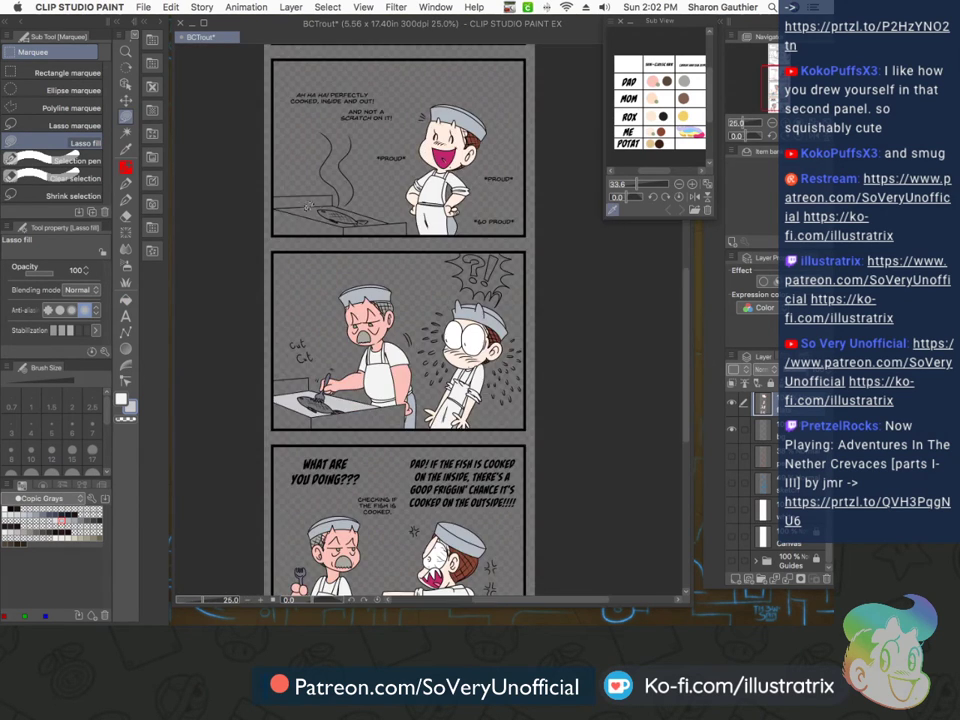
# Fill the cooking surface in the second panel and the one behind the close-up fish in the first panel with light cool grey
pyautogui.scroll(2, 300, 300)
pyautogui.press('g')
pyautogui.press('m')
pyautogui.scroll(-4, 335, 224)
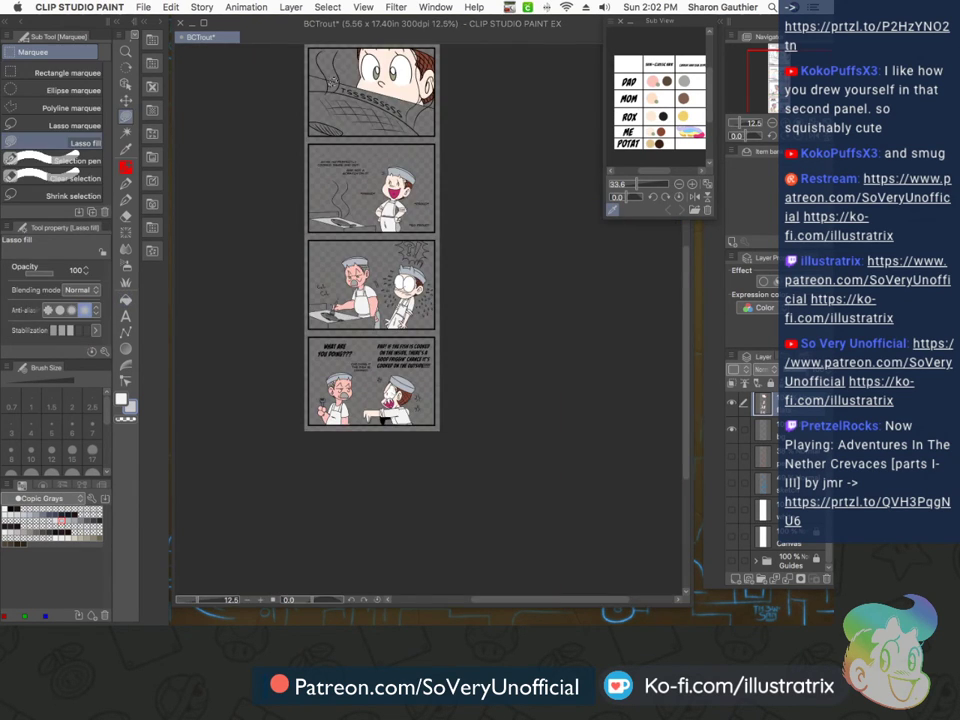
pyautogui.press('g')
pyautogui.click(338, 88)
pyautogui.press('m')
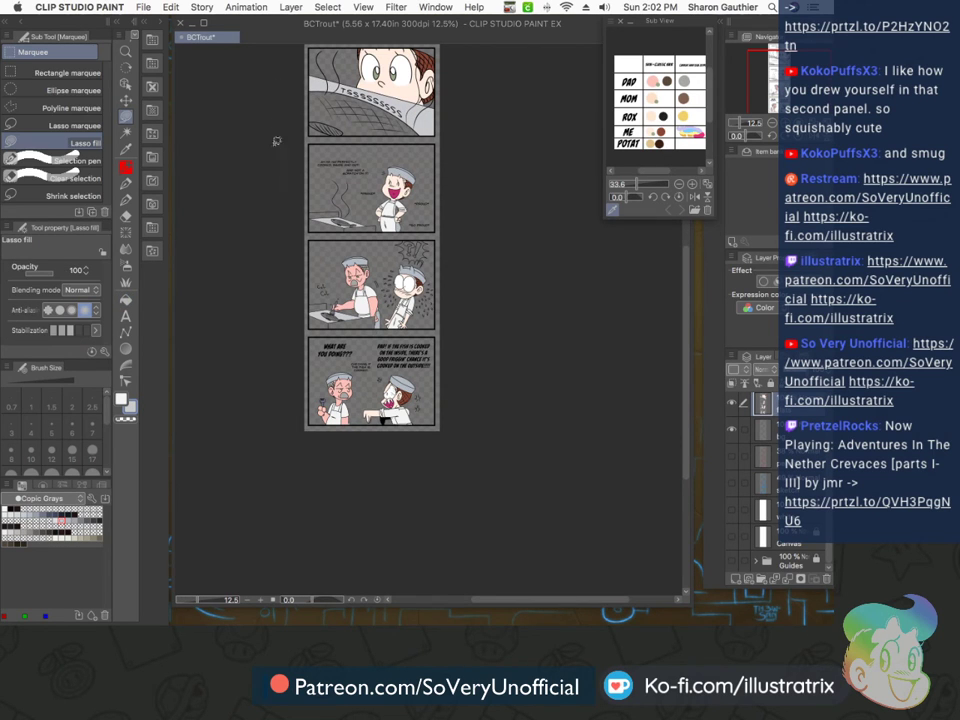
# Fill the cooking counter's backsplash and front faces with a darker grey
pyautogui.press('g')
pyautogui.press('m')
pyautogui.press('g')
pyautogui.click(311, 331)
pyautogui.click(314, 289)
pyautogui.click(407, 348)
pyautogui.press('m')
pyautogui.scroll(-6, 324, 375)
pyautogui.scroll(4, 331, 252)
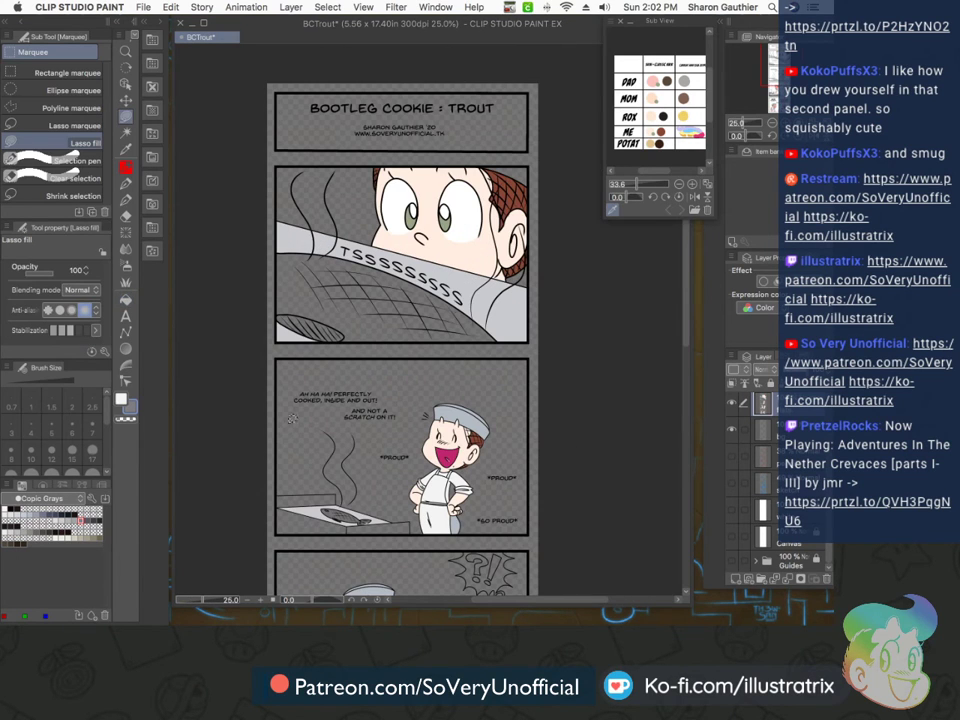
# Fill the backsplash and front face of the second panel's cooking counter with medium cool grey
pyautogui.press('g')
pyautogui.click(304, 502)
pyautogui.click(376, 527)
# Fill the counter's side face with a darker cool grey and its front face with the medium grey in the second and third panels
pyautogui.press('m')
pyautogui.click(86, 520)
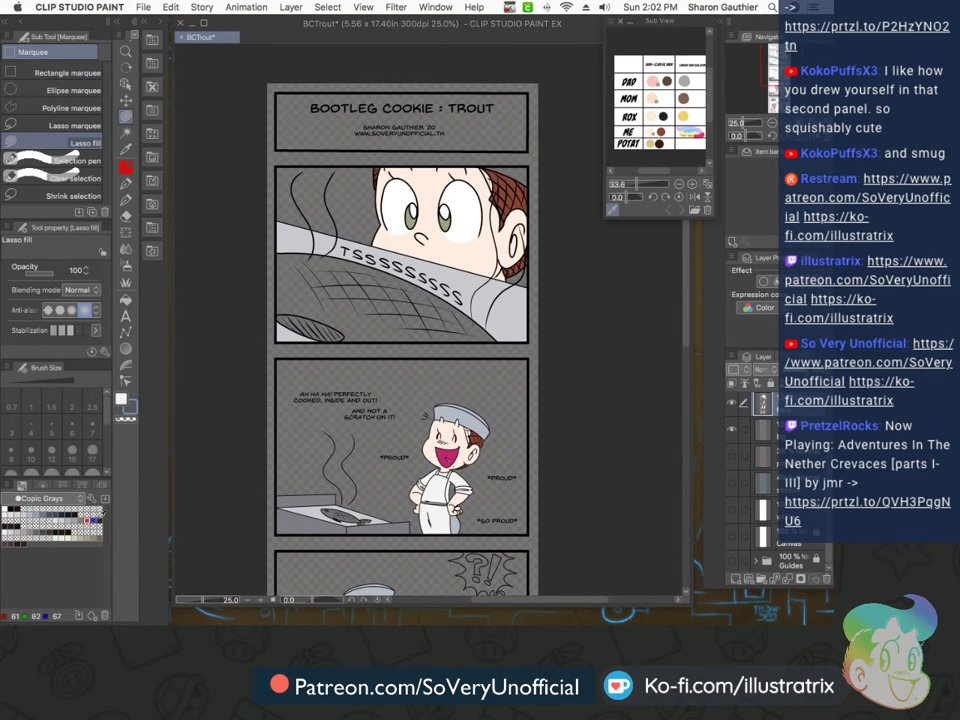
pyautogui.press('g')
pyautogui.click(297, 530)
pyautogui.press('m')
pyautogui.click(81, 520)
pyautogui.press('g')
pyautogui.click(370, 521)
pyautogui.press('m')
pyautogui.scroll(-4, 292, 456)
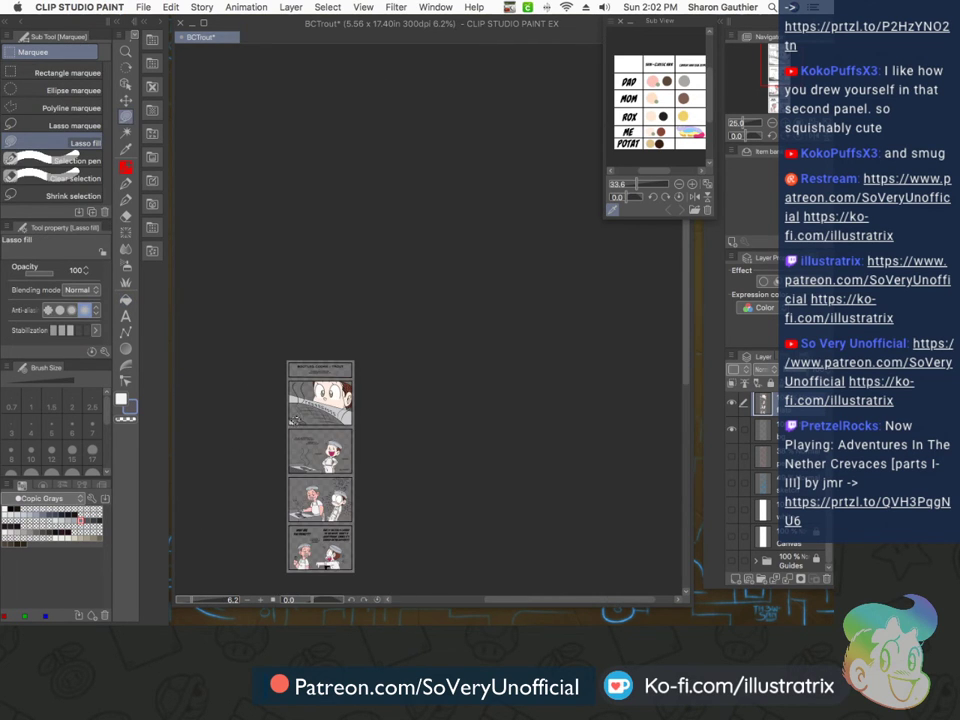
pyautogui.scroll(5, 293, 542)
pyautogui.press('g')
pyautogui.press('m')
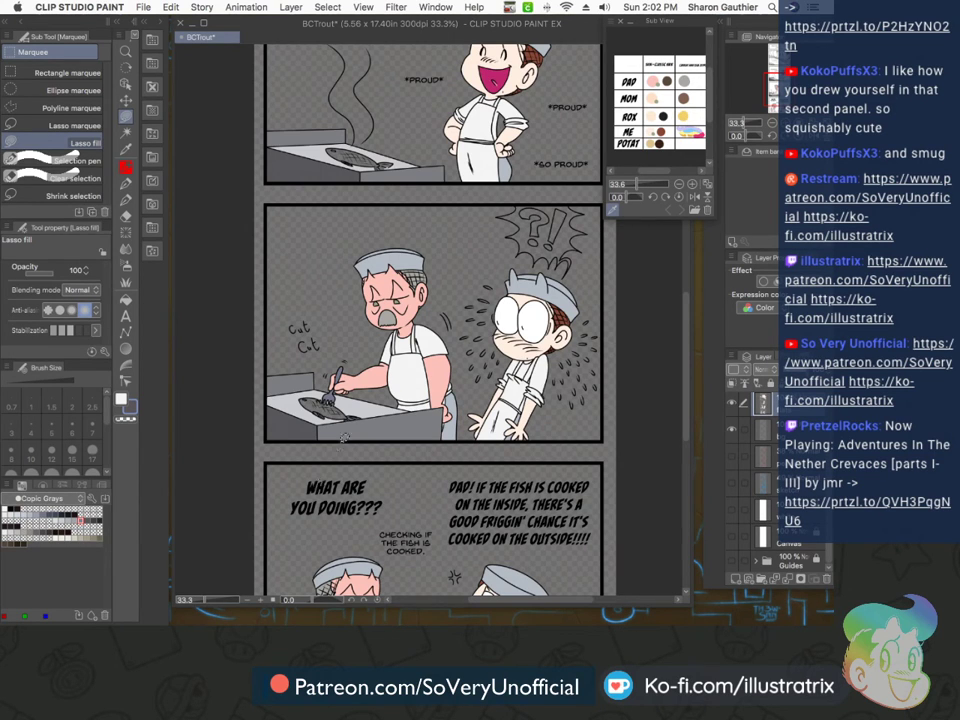
# Fill the body of the close-up fish in the first panel with a light beige from the Copic Grays set, including between the crosshatch lines
pyautogui.scroll(-3, 319, 485)
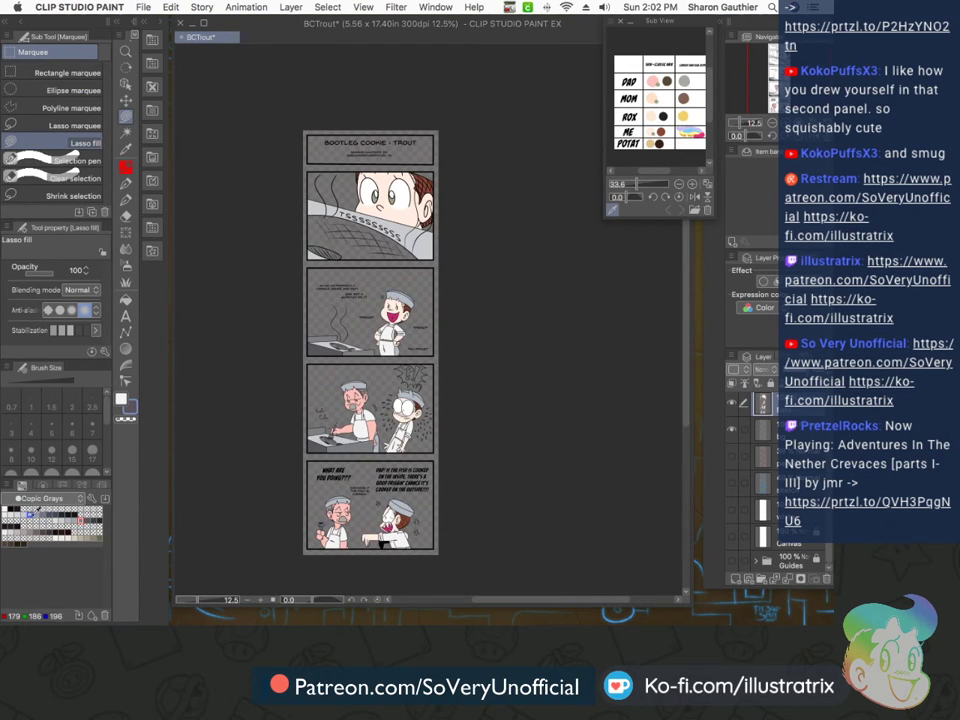
pyautogui.click(79, 497)
pyautogui.scroll(-1, 87, 483)
pyautogui.click(15, 518)
pyautogui.click(74, 533)
pyautogui.scroll(4, 328, 229)
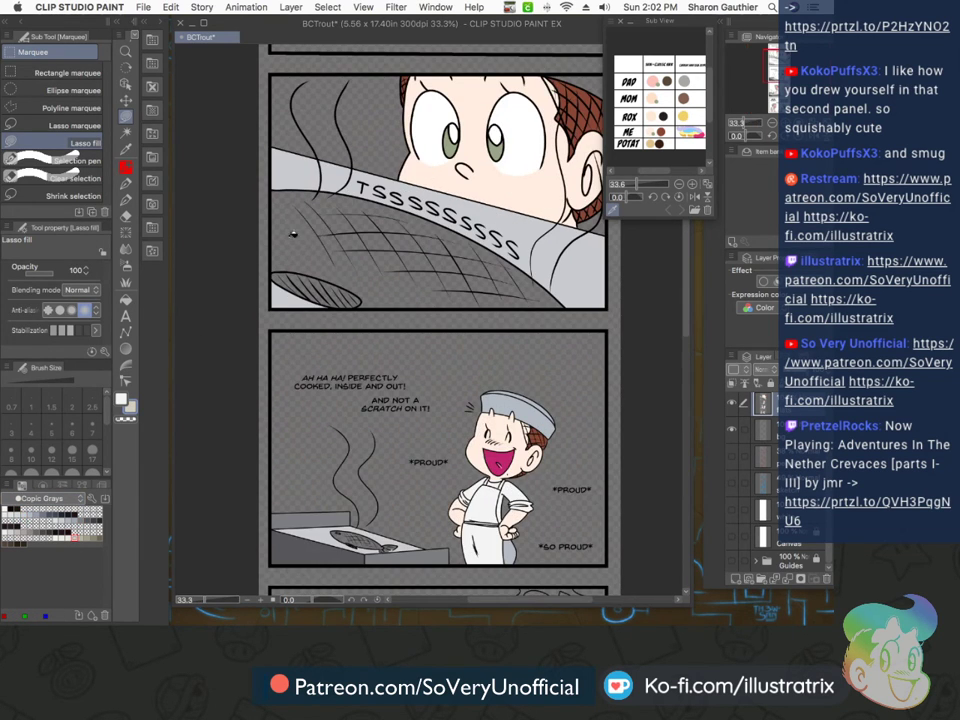
pyautogui.press('g')
pyautogui.click(295, 236)
pyautogui.press('m')
pyautogui.moveTo(306, 217)
pyautogui.mouseDown()
pyautogui.moveTo(435, 298)
pyautogui.moveTo(482, 303)
pyautogui.moveTo(506, 257)
pyautogui.moveTo(512, 262)
pyautogui.mouseUp()
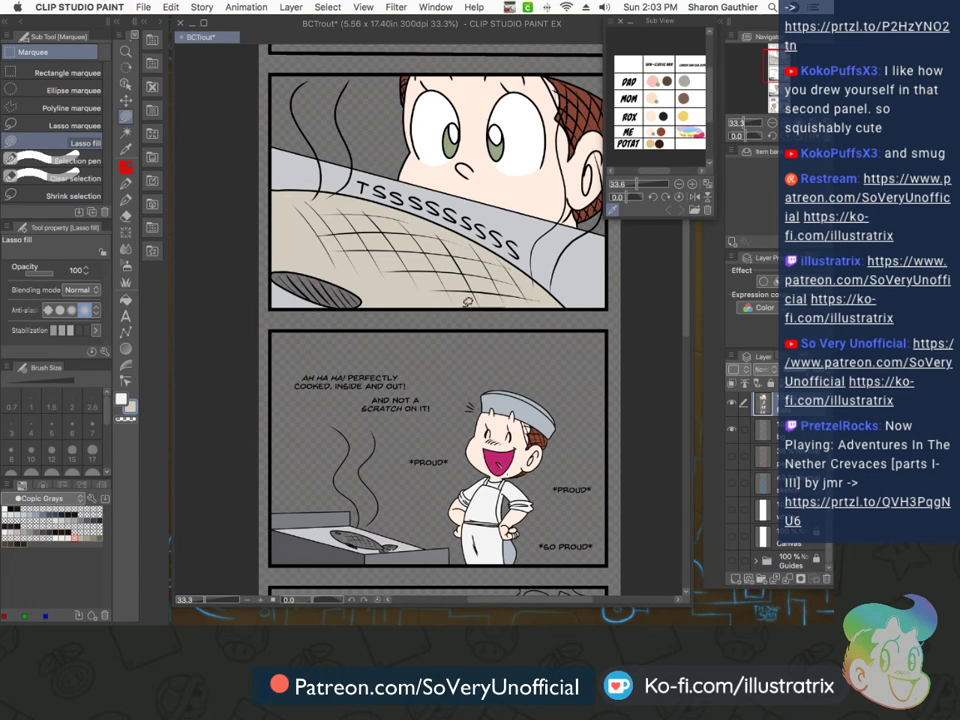
# Fill the second panel's whole fish and the fin of the first panel's close-up fish with the same beige
pyautogui.scroll(3, 313, 497)
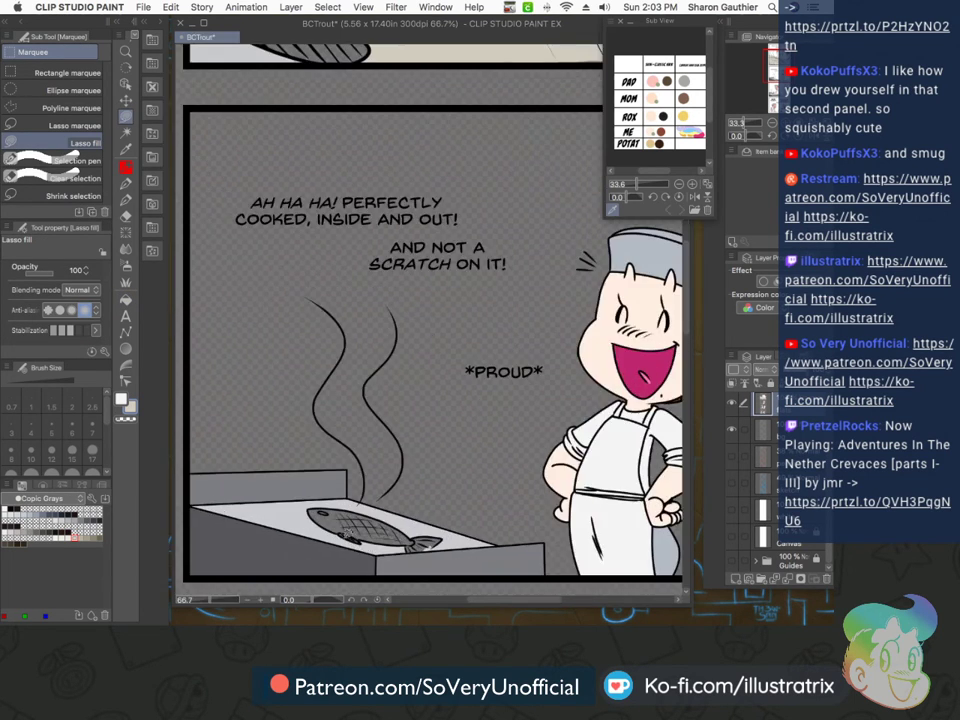
pyautogui.scroll(2, 341, 492)
pyautogui.moveTo(341, 492)
pyautogui.mouseDown()
pyautogui.moveTo(272, 442)
pyautogui.moveTo(370, 512)
pyautogui.moveTo(305, 490)
pyautogui.moveTo(316, 438)
pyautogui.moveTo(484, 521)
pyautogui.moveTo(309, 489)
pyautogui.moveTo(286, 507)
pyautogui.moveTo(357, 533)
pyautogui.moveTo(337, 514)
pyautogui.mouseUp()
pyautogui.keyDown('alt'); pyautogui.click(369, 531); pyautogui.keyUp('alt')
pyautogui.keyDown('alt'); pyautogui.click(384, 548); pyautogui.keyUp('alt')
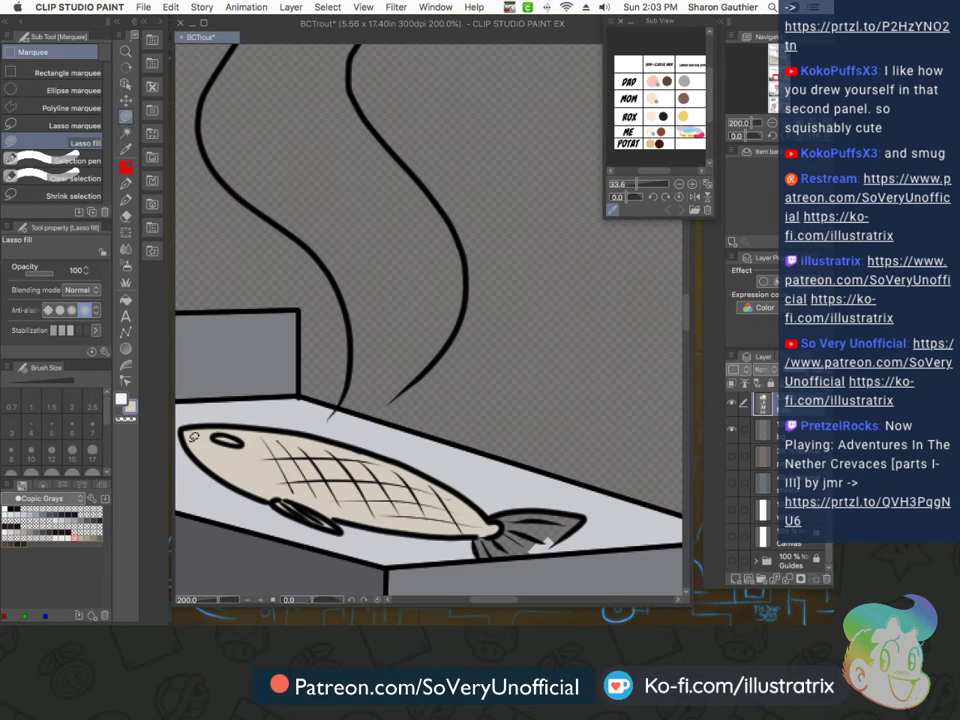
pyautogui.moveTo(487, 523)
pyautogui.mouseDown()
pyautogui.moveTo(549, 511)
pyautogui.moveTo(563, 538)
pyautogui.moveTo(511, 554)
pyautogui.moveTo(478, 542)
pyautogui.mouseUp()
pyautogui.scroll(-5, 171, 394)
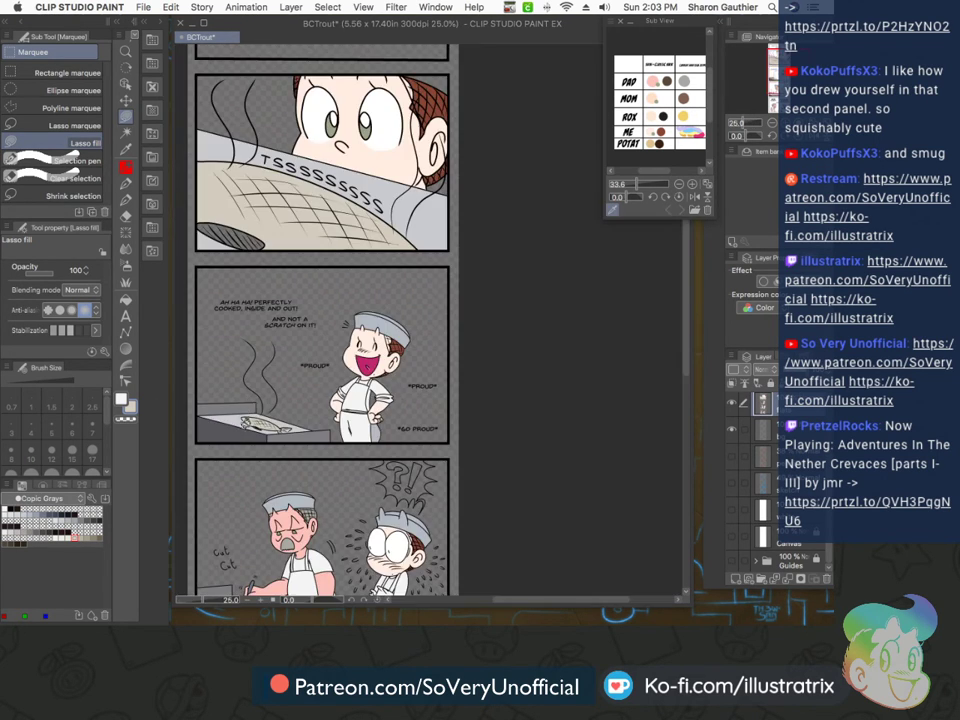
pyautogui.scroll(3, 230, 222)
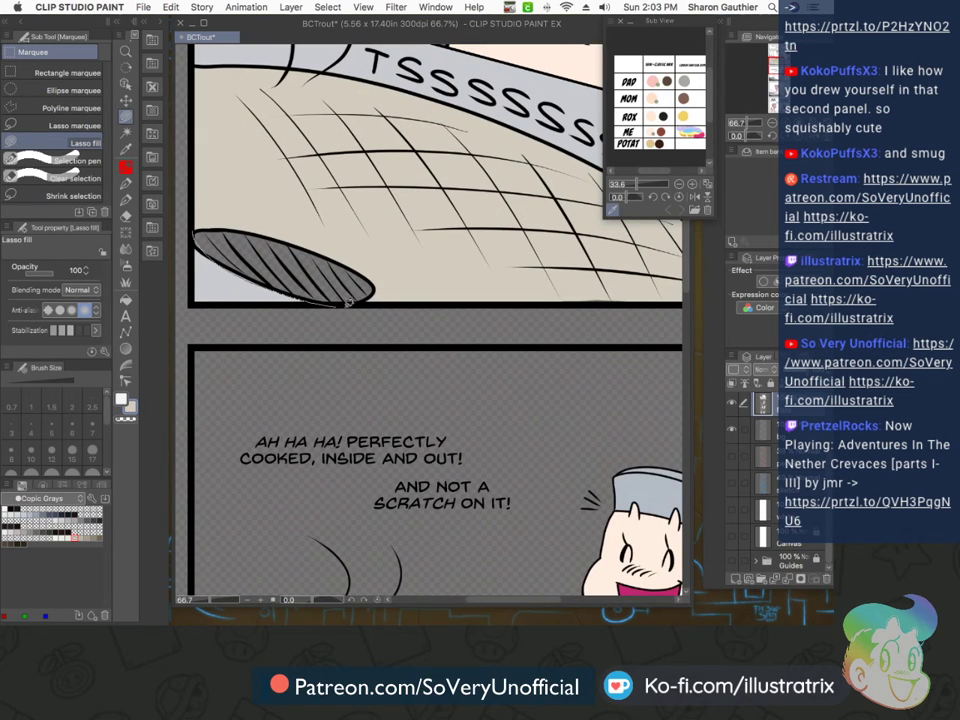
pyautogui.scroll(-5, 190, 235)
# Fill the body and fin of the fish under the fork in the third panel with the same beige
pyautogui.scroll(5, 200, 236)
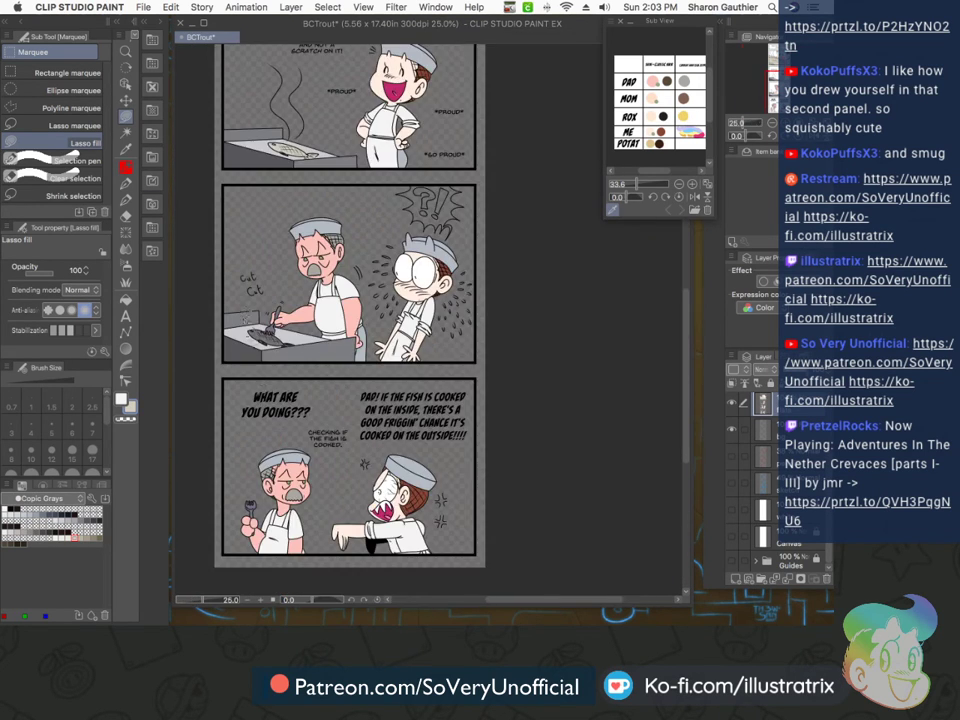
pyautogui.scroll(2, 262, 352)
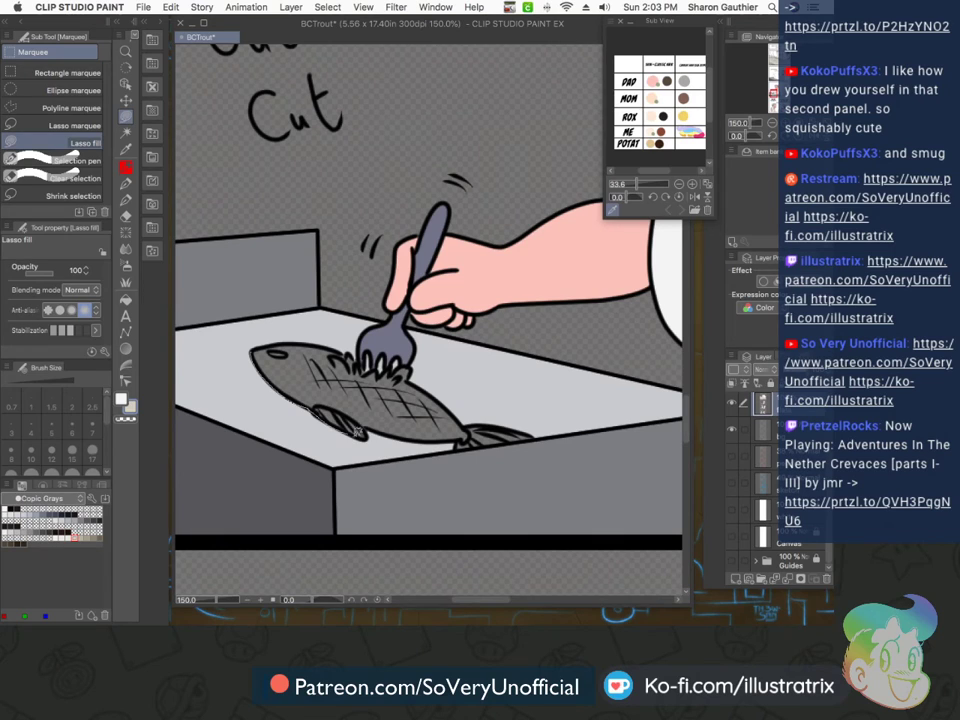
pyautogui.moveTo(366, 427)
pyautogui.mouseDown()
pyautogui.moveTo(457, 434)
pyautogui.moveTo(459, 445)
pyautogui.moveTo(530, 435)
pyautogui.moveTo(474, 424)
pyautogui.moveTo(414, 377)
pyautogui.moveTo(263, 343)
pyautogui.mouseUp()
pyautogui.moveTo(323, 348)
pyautogui.mouseDown()
pyautogui.moveTo(336, 352)
pyautogui.moveTo(320, 375)
pyautogui.moveTo(320, 351)
pyautogui.mouseUp()
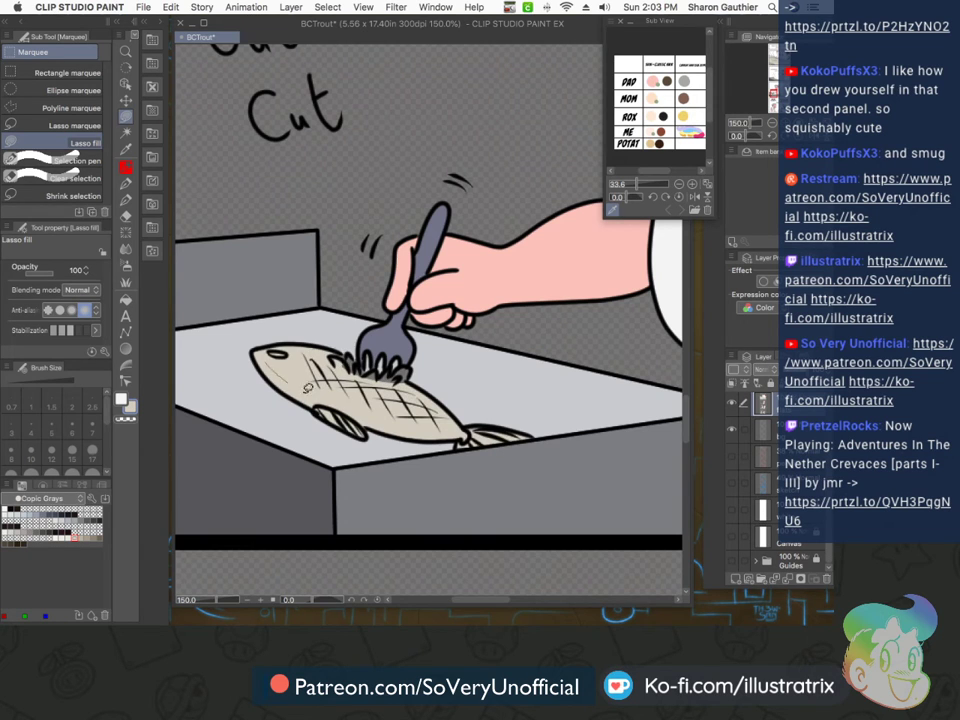
# Extend the third panel fish's beige fill up to the edge of the torn flesh beneath the fork
pyautogui.scroll(-4, 323, 399)
pyautogui.scroll(8, 320, 385)
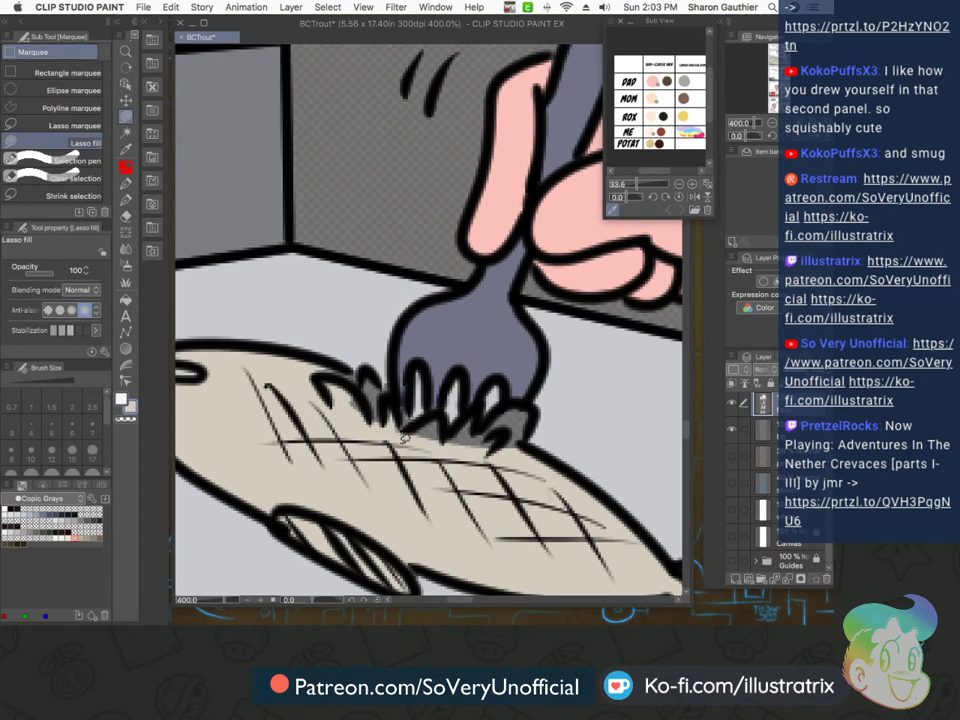
pyautogui.moveTo(447, 455); pyautogui.dragTo(406, 437)
pyautogui.moveTo(443, 443)
pyautogui.mouseDown()
pyautogui.moveTo(473, 409)
pyautogui.moveTo(447, 452)
pyautogui.mouseUp()
pyautogui.moveTo(364, 428); pyautogui.dragTo(317, 367)
# Fill the torn flesh around the fork's tines in the third panel with a pink from the Copic RV&R set
pyautogui.click(53, 500)
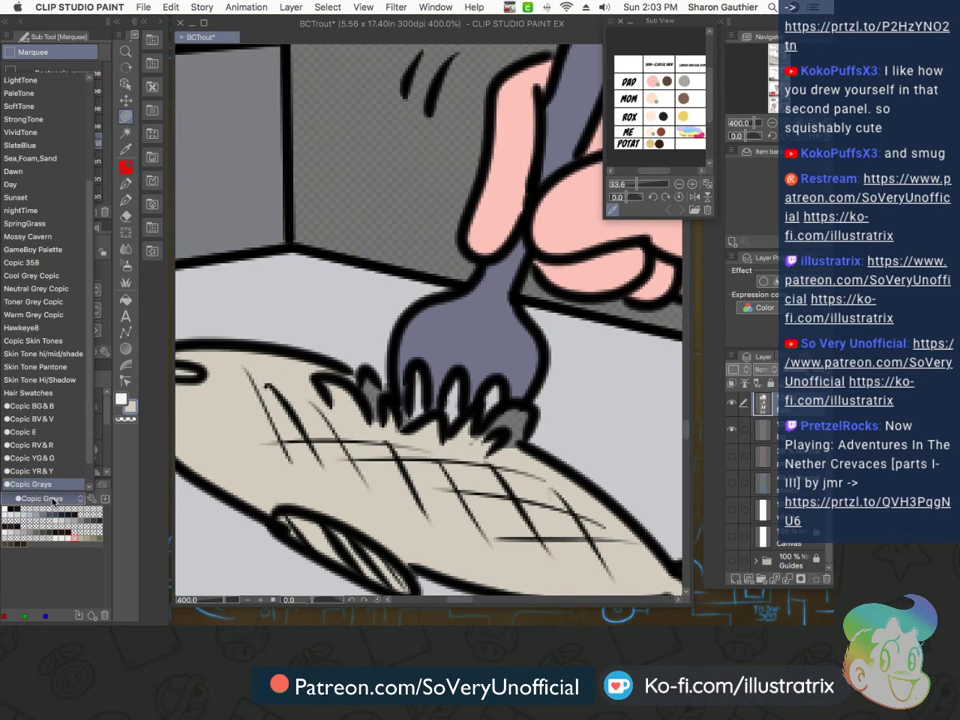
pyautogui.click(41, 447)
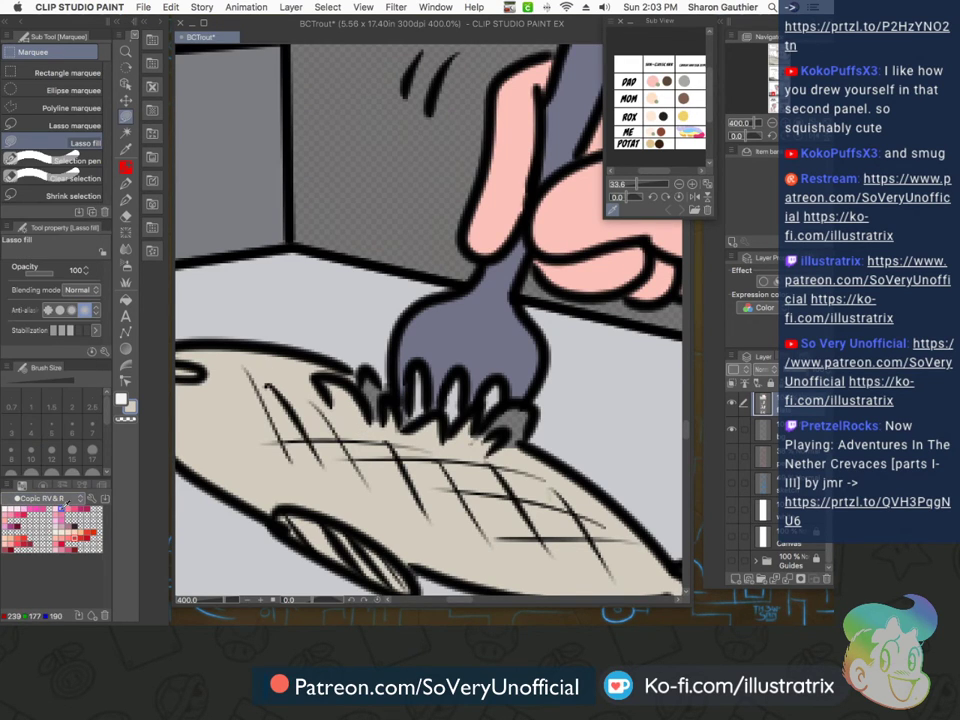
pyautogui.click(23, 532)
pyautogui.moveTo(382, 386)
pyautogui.mouseDown()
pyautogui.moveTo(364, 398)
pyautogui.moveTo(383, 391)
pyautogui.moveTo(417, 402)
pyautogui.moveTo(417, 412)
pyautogui.moveTo(522, 418)
pyautogui.moveTo(505, 446)
pyautogui.moveTo(497, 426)
pyautogui.mouseUp()
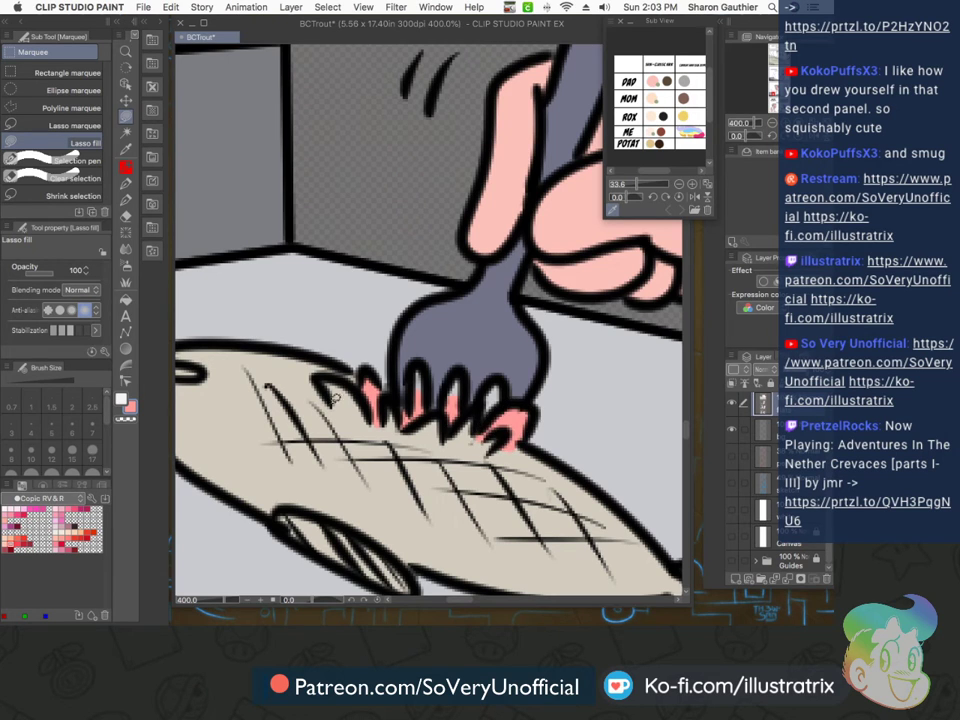
pyautogui.scroll(-4, 308, 414)
pyautogui.scroll(-3, 267, 448)
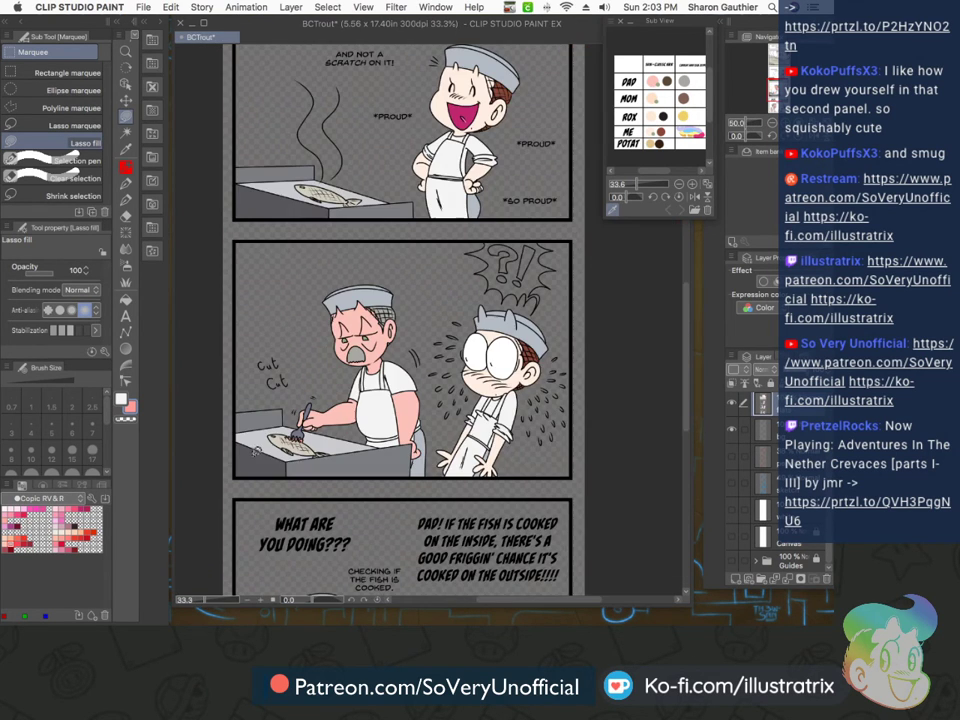
pyautogui.scroll(-3, 258, 449)
pyautogui.scroll(2, 266, 483)
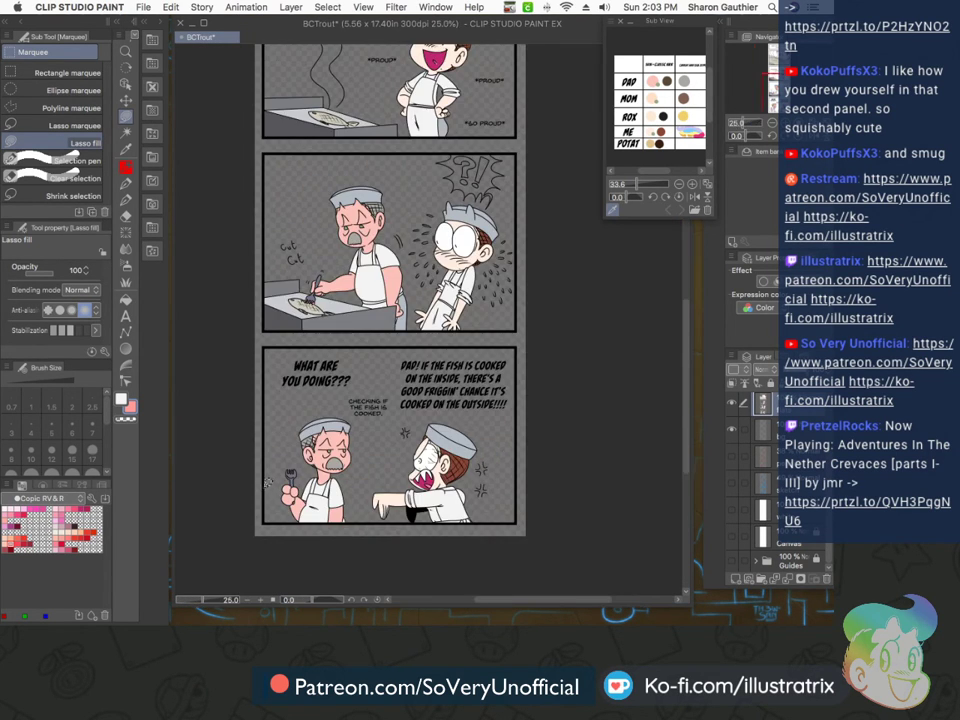
pyautogui.scroll(-2, 390, 290)
pyautogui.scroll(1, 276, 215)
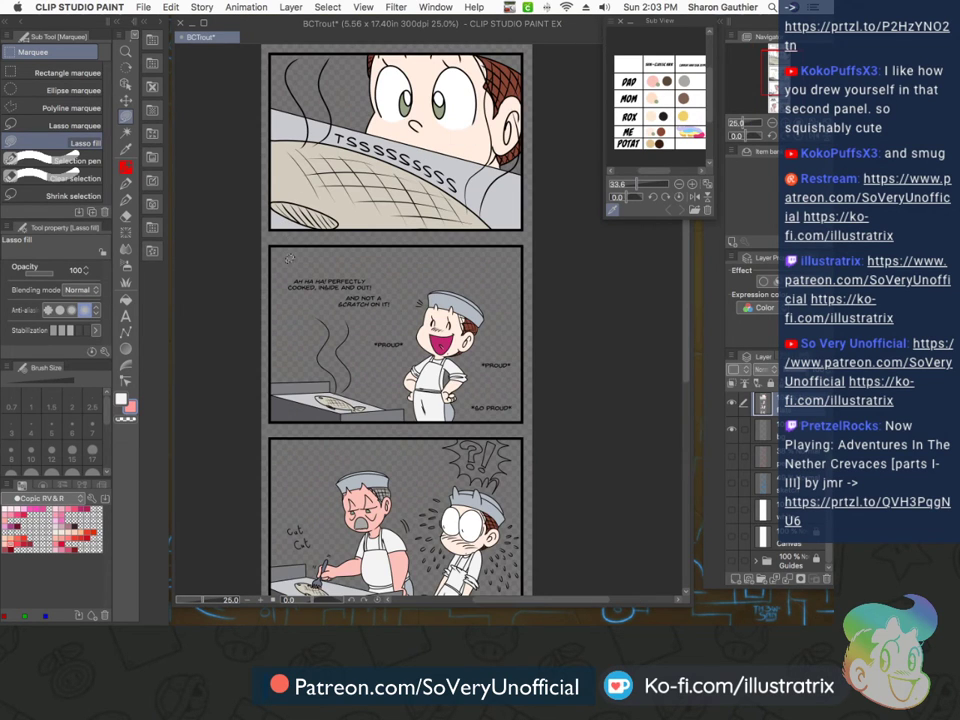
pyautogui.click(46, 500)
pyautogui.moveTo(91, 435); pyautogui.dragTo(92, 500)
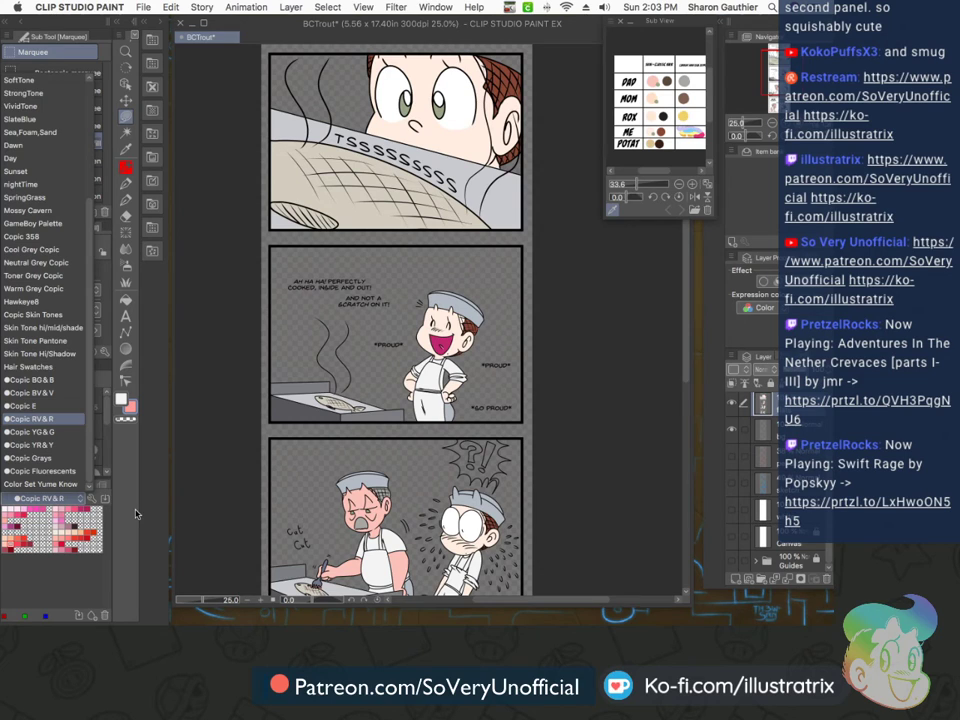
pyautogui.click(136, 514)
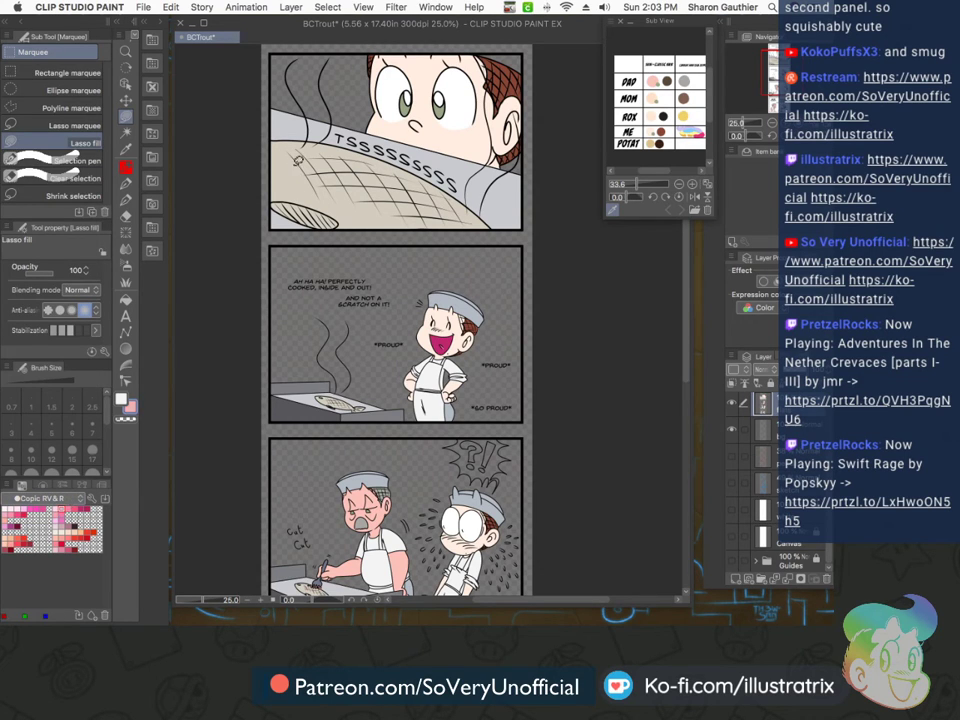
# Paint pale pink spots along the first panel's close-up fish with the Inker - The Natural pen at brush size 50
pyautogui.press('p')
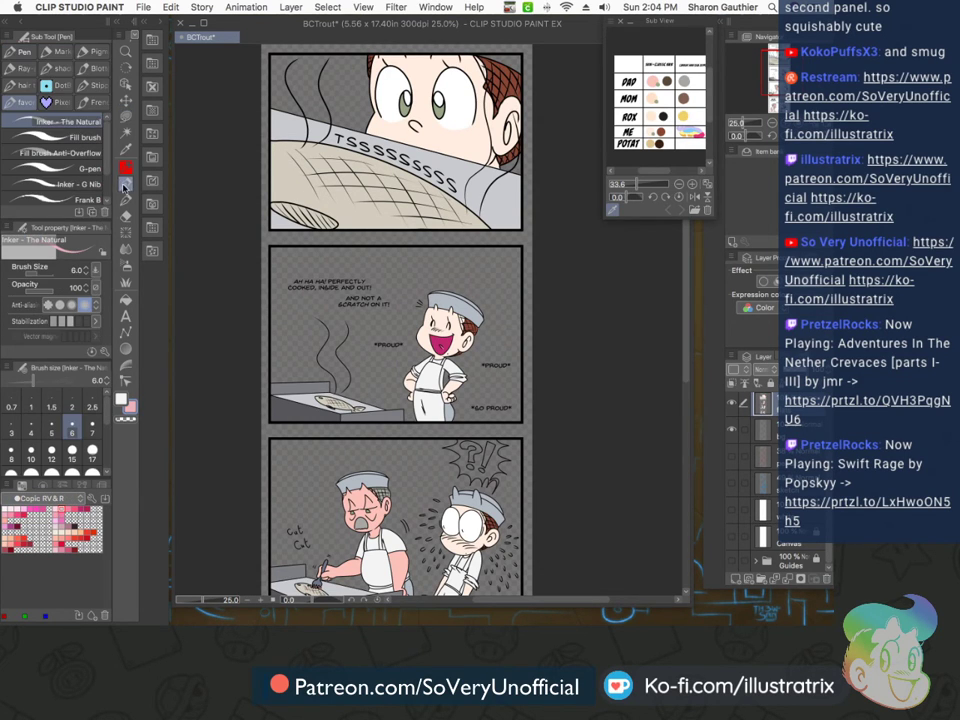
pyautogui.press(']')
pyautogui.press(']')
pyautogui.press(']')
pyautogui.press(']')
pyautogui.press(']')
pyautogui.press(']')
pyautogui.press(']')
pyautogui.press(']')
pyautogui.press(']')
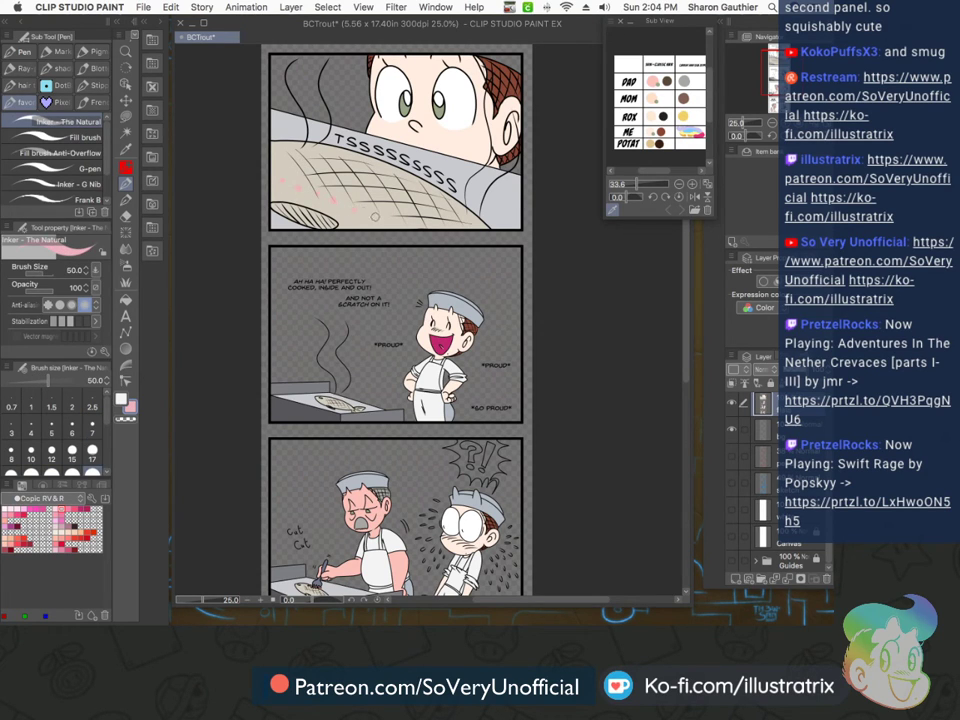
# Paint small pink spots along the second panel's fish with the brush size reduced to 10
pyautogui.scroll(4, 312, 404)
pyautogui.press('[')
pyautogui.press('[')
pyautogui.press('[')
pyautogui.press('[')
pyautogui.press('[')
pyautogui.press('[')
pyautogui.press('[')
pyautogui.press('[')
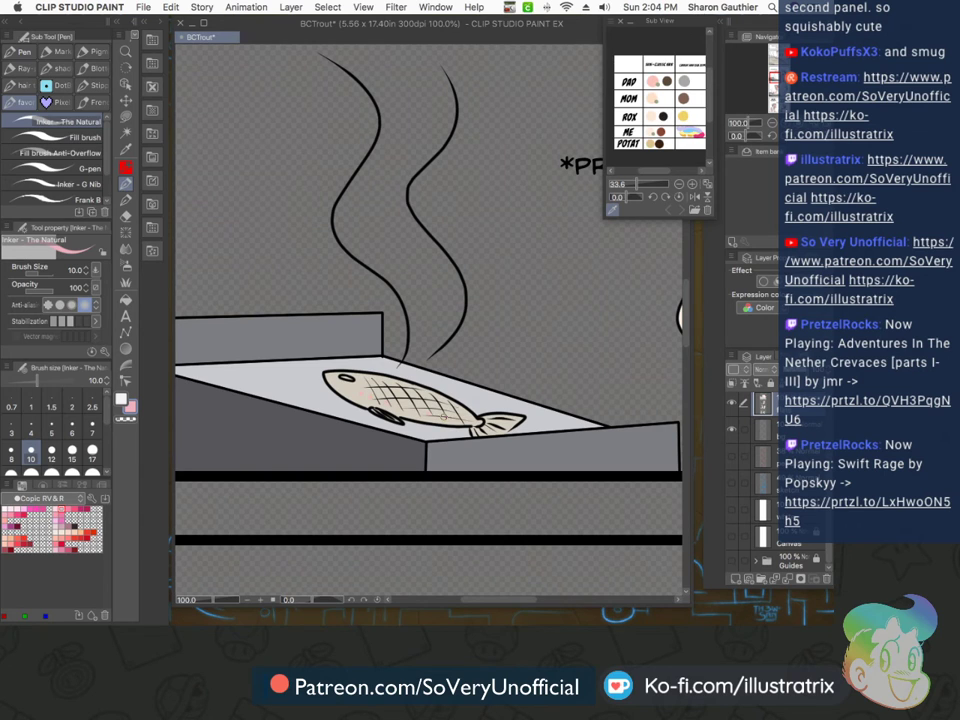
# Paint small pink spots along the body of the third panel's fish at brush size 10
pyautogui.scroll(-5, 346, 352)
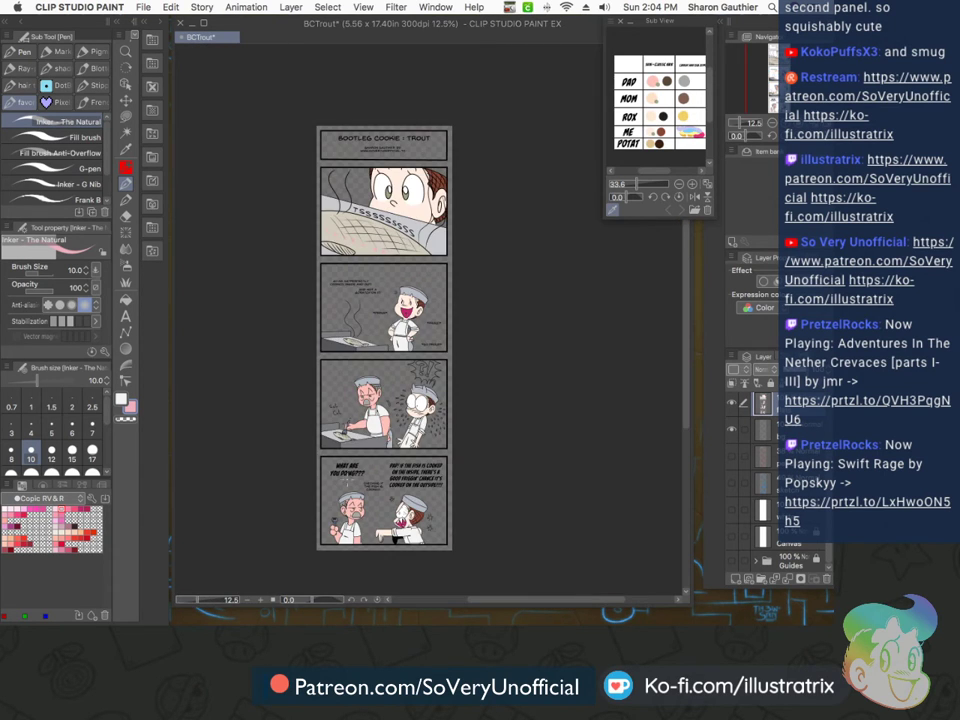
pyautogui.scroll(6, 285, 402)
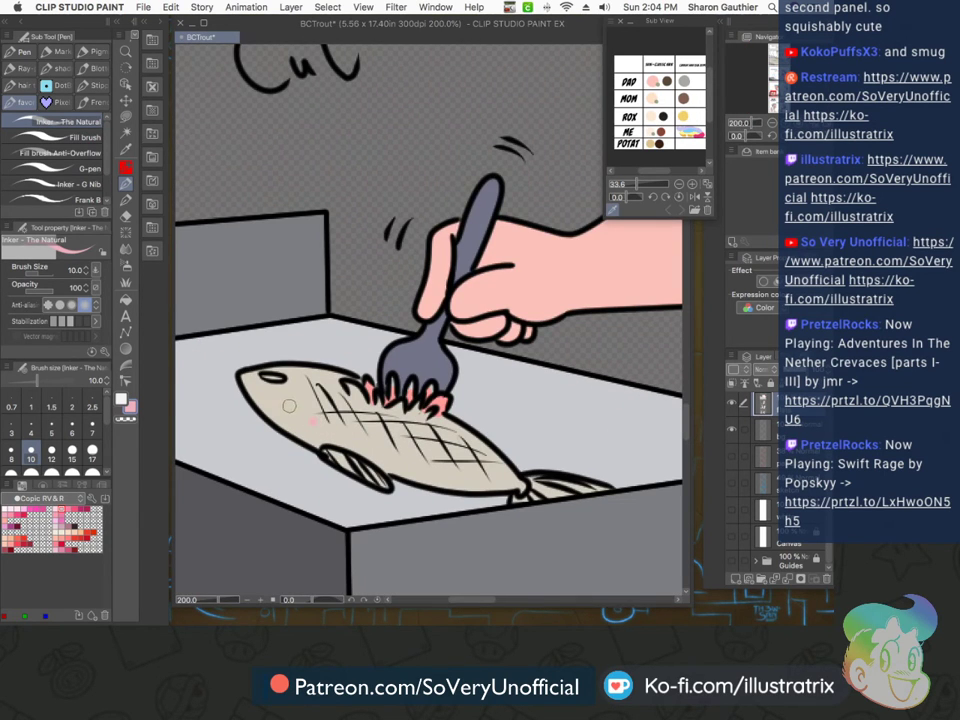
pyautogui.click(328, 427)
pyautogui.click(407, 465)
pyautogui.click(458, 475)
pyautogui.scroll(-5, 311, 395)
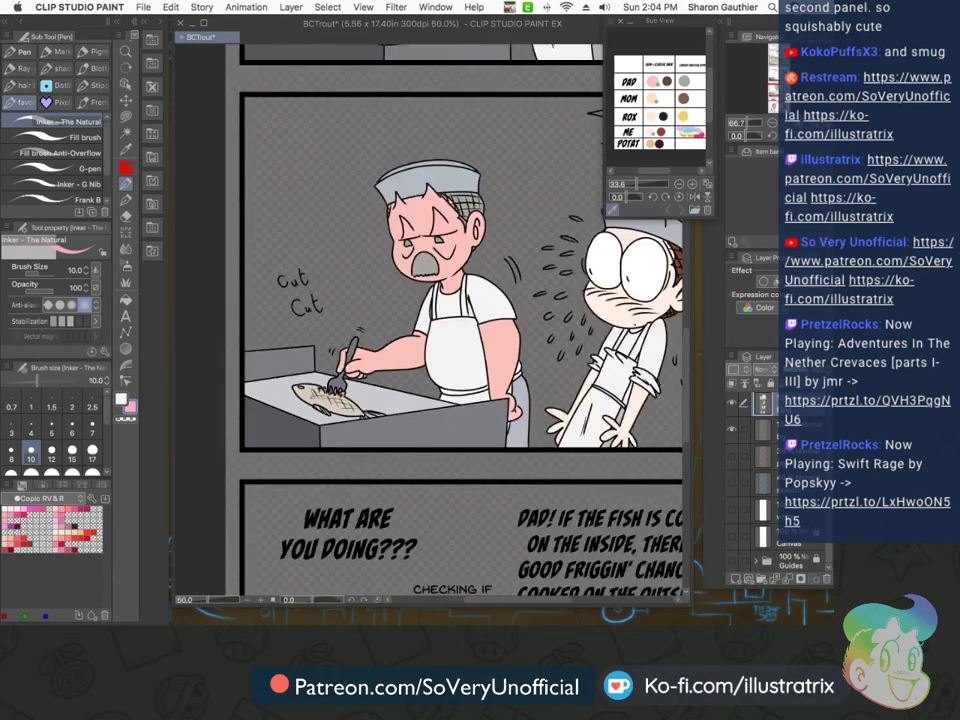
# Add bright green spots from the Copic YG&G set among the close-up fish's pink ones in the first panel, at brush size 25
pyautogui.click(26, 498)
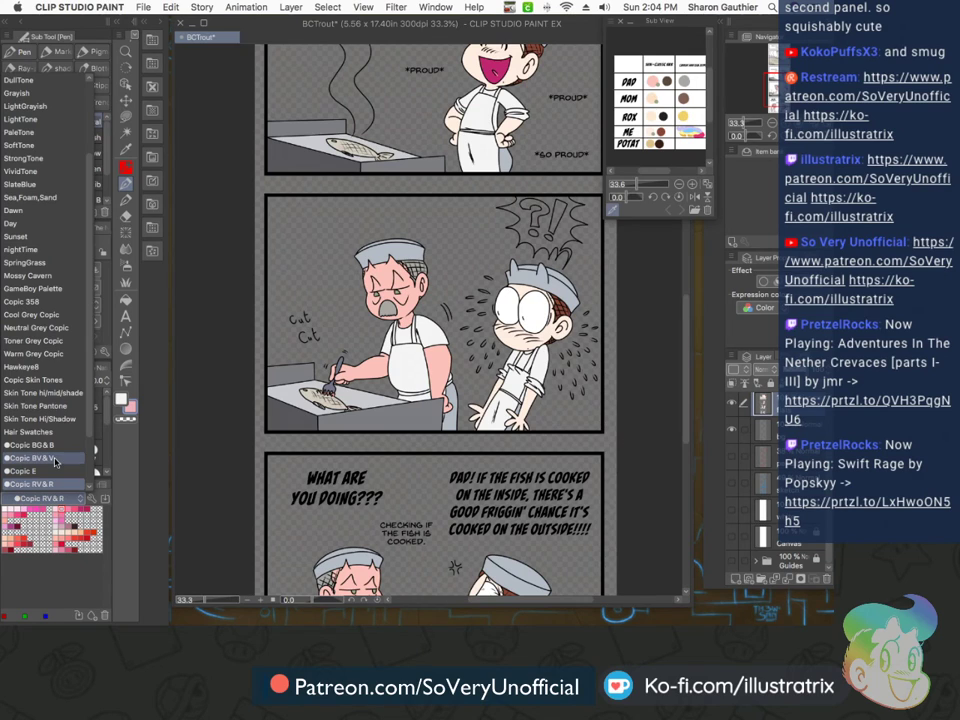
pyautogui.scroll(-3, 58, 454)
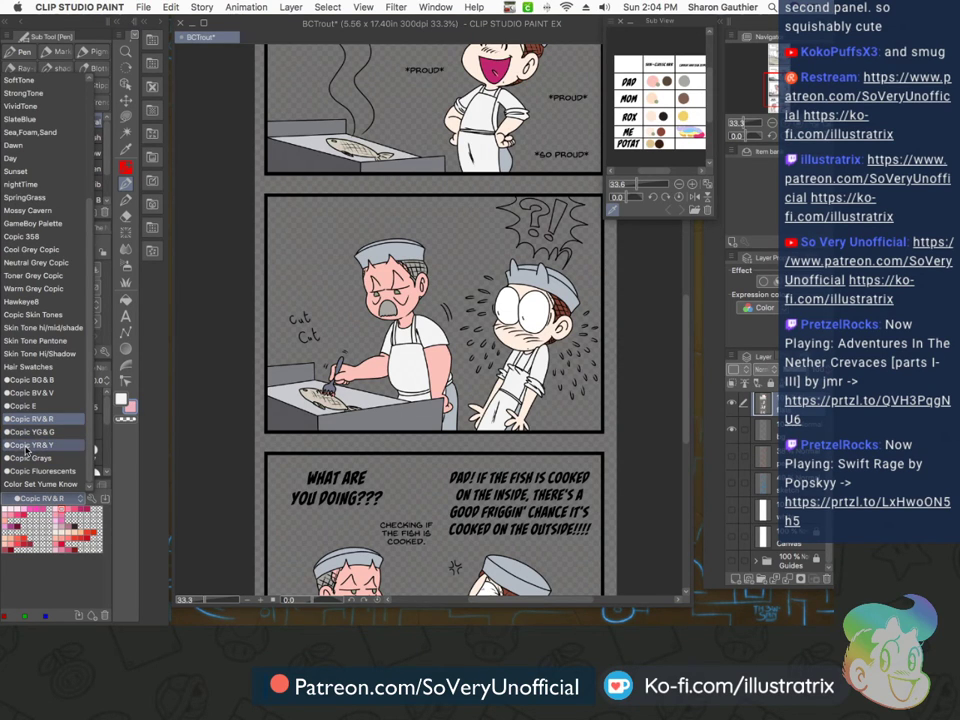
pyautogui.click(28, 431)
pyautogui.click(36, 508)
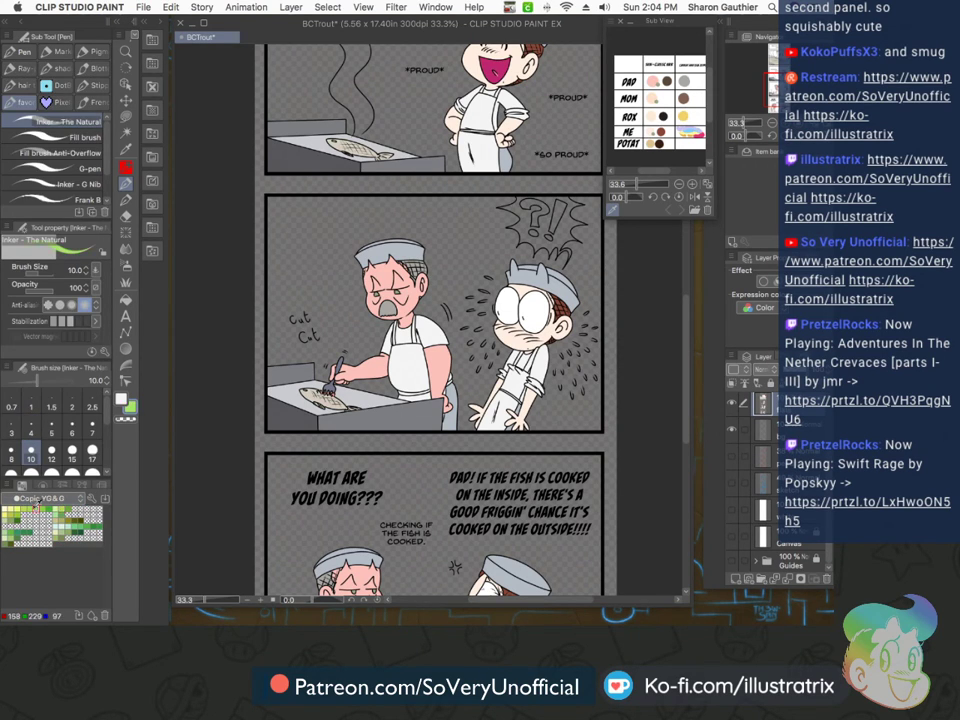
pyautogui.scroll(-6, 319, 127)
pyautogui.scroll(4, 319, 127)
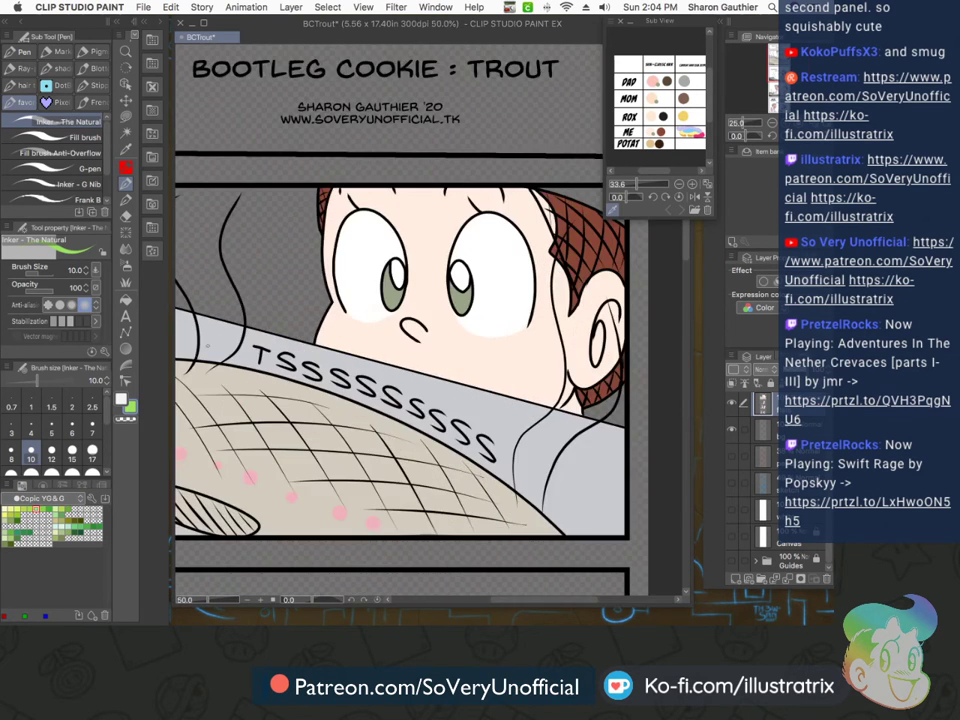
pyautogui.scroll(-3, 203, 436)
pyautogui.scroll(5, 203, 436)
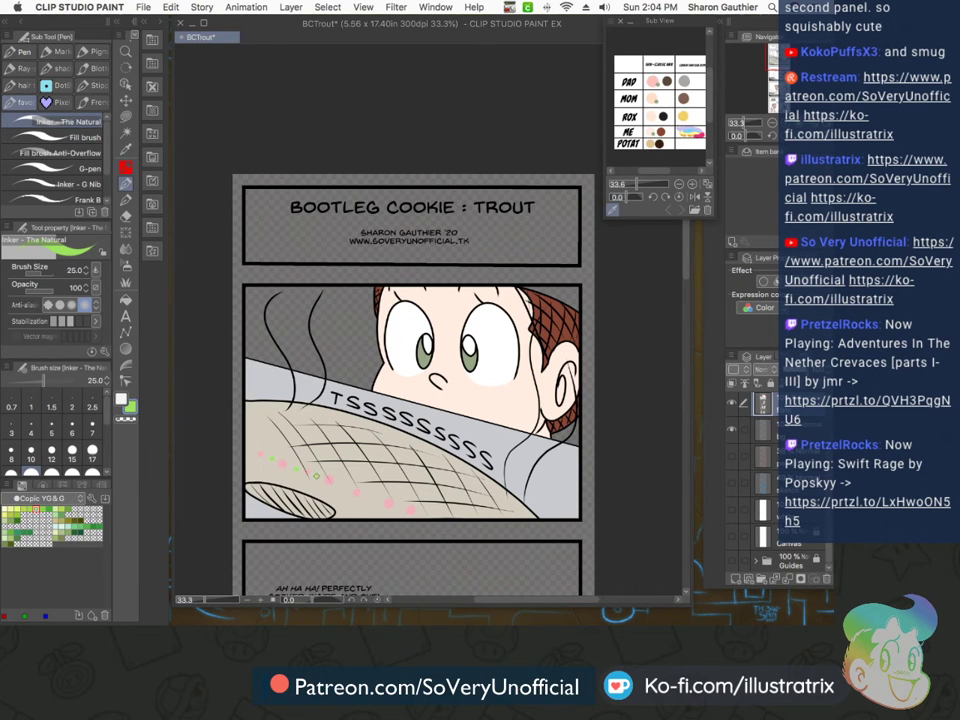
# Add bright green spots between the pink ones on the second panel's fish, at brush size 12.5
pyautogui.scroll(-5, 300, 331)
pyautogui.scroll(6, 298, 446)
pyautogui.scroll(-4, 282, 319)
pyautogui.scroll(4, 281, 224)
pyautogui.scroll(1, 281, 224)
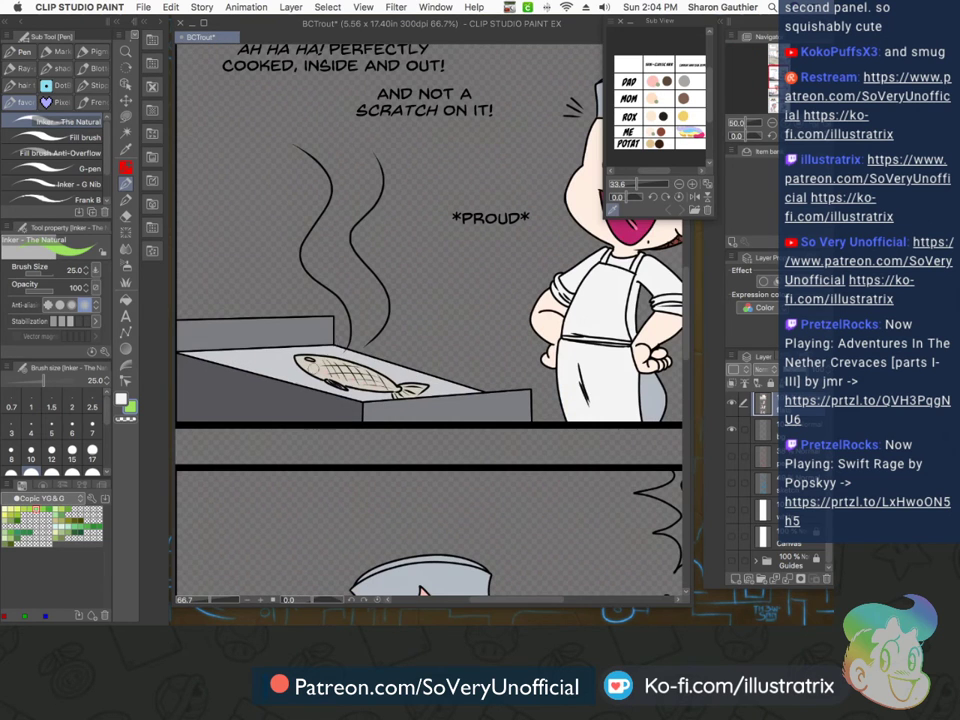
pyautogui.scroll(3, 320, 364)
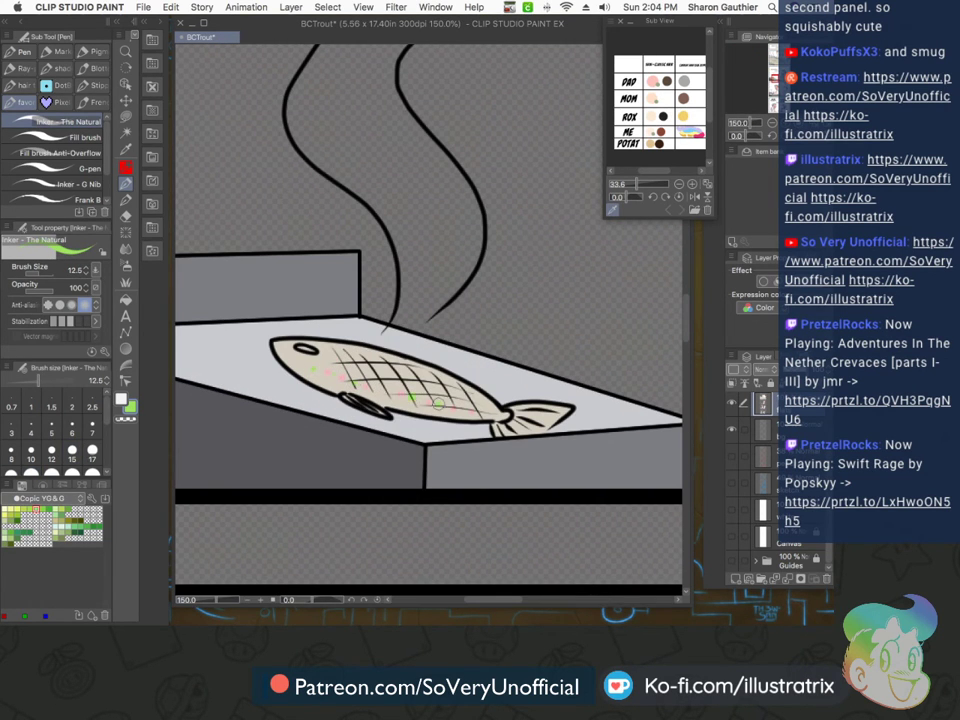
# Add bright green spots between the pink ones on the third panel's fish and save the comic file
pyautogui.scroll(-3, 427, 367)
pyautogui.scroll(3, 215, 398)
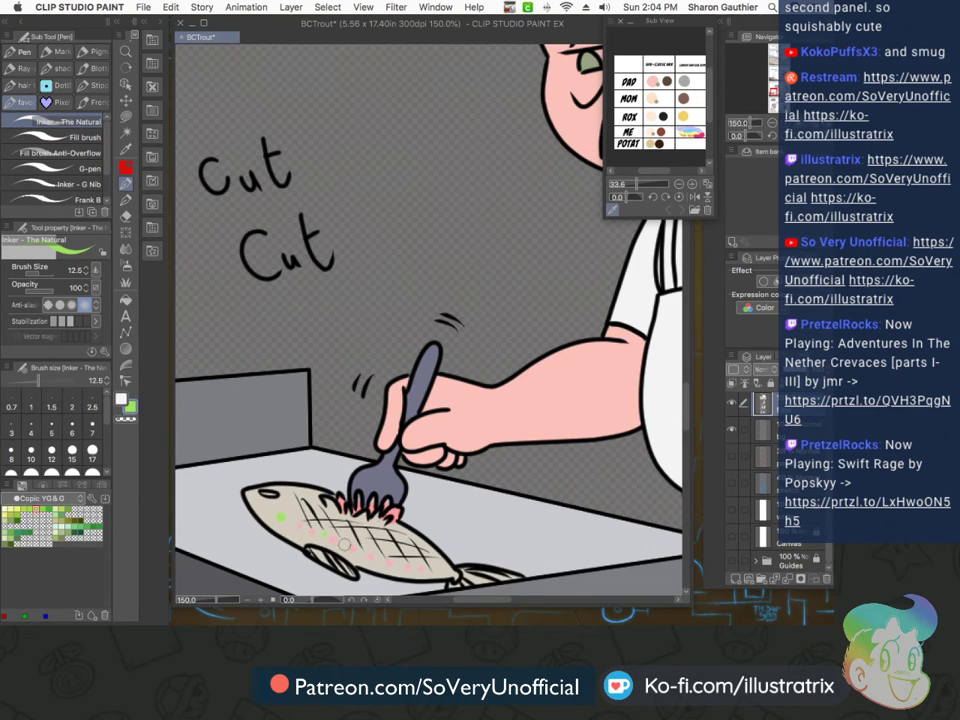
pyautogui.click(381, 558)
pyautogui.scroll(-5, 415, 568)
pyautogui.scroll(2, 325, 460)
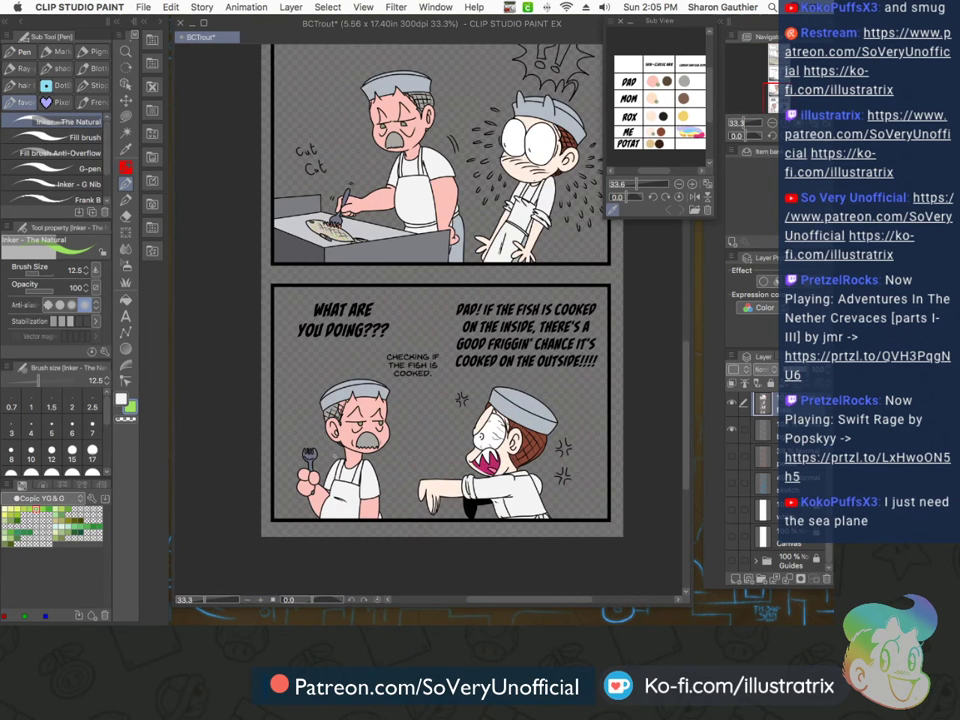
pyautogui.click(143, 7)
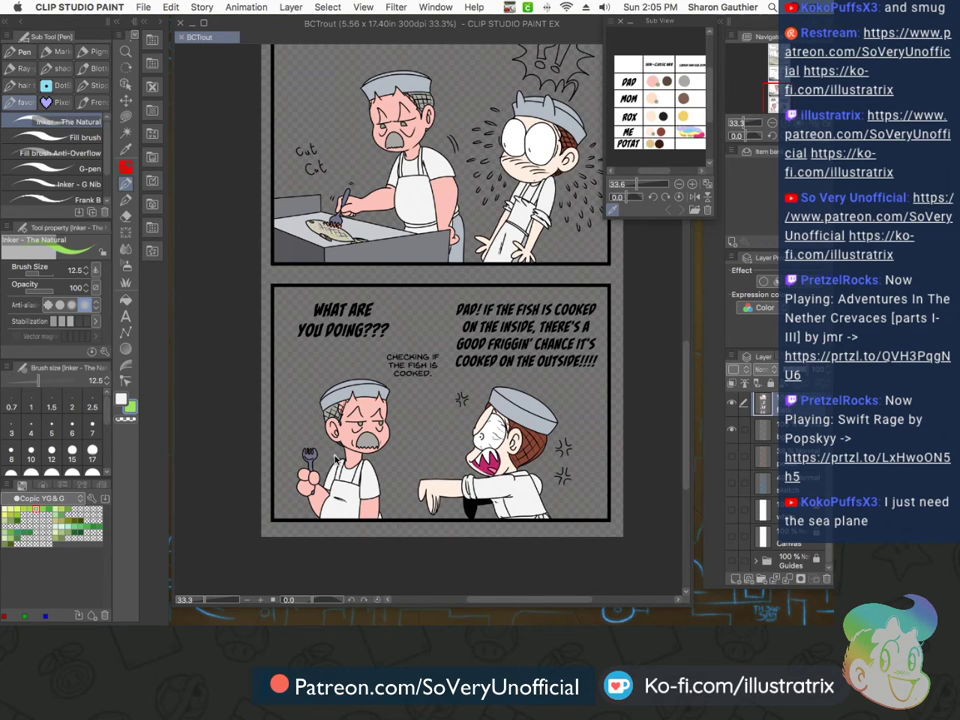
# Sample the blue-grey of the second panel's hat and paint the hat sliver in the first panel's upper corner with it
pyautogui.scroll(-4, 253, 346)
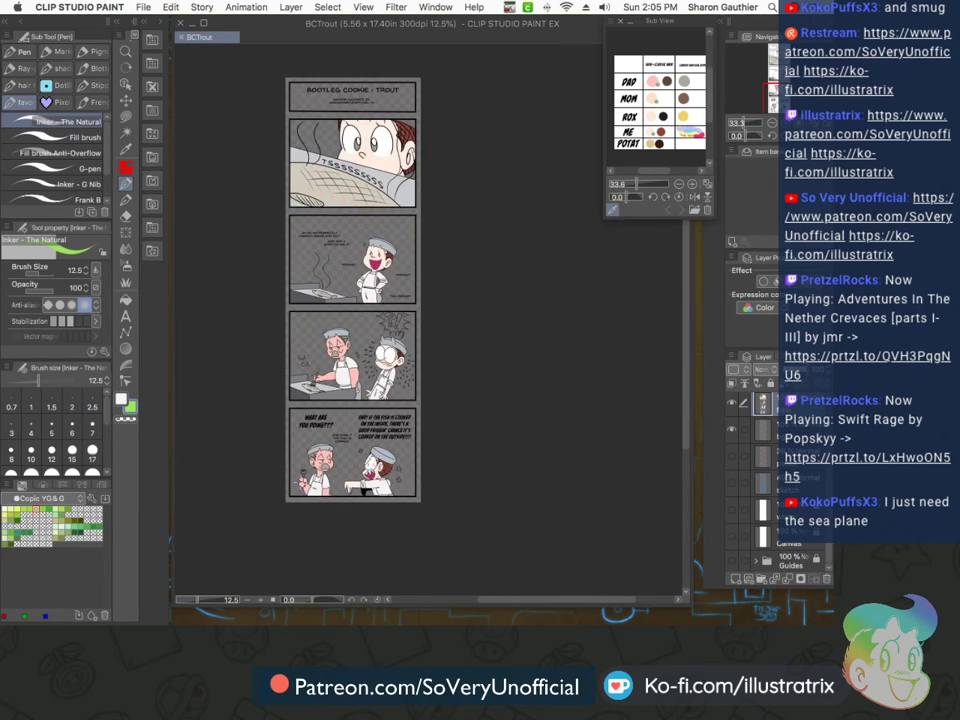
pyautogui.click(35, 500)
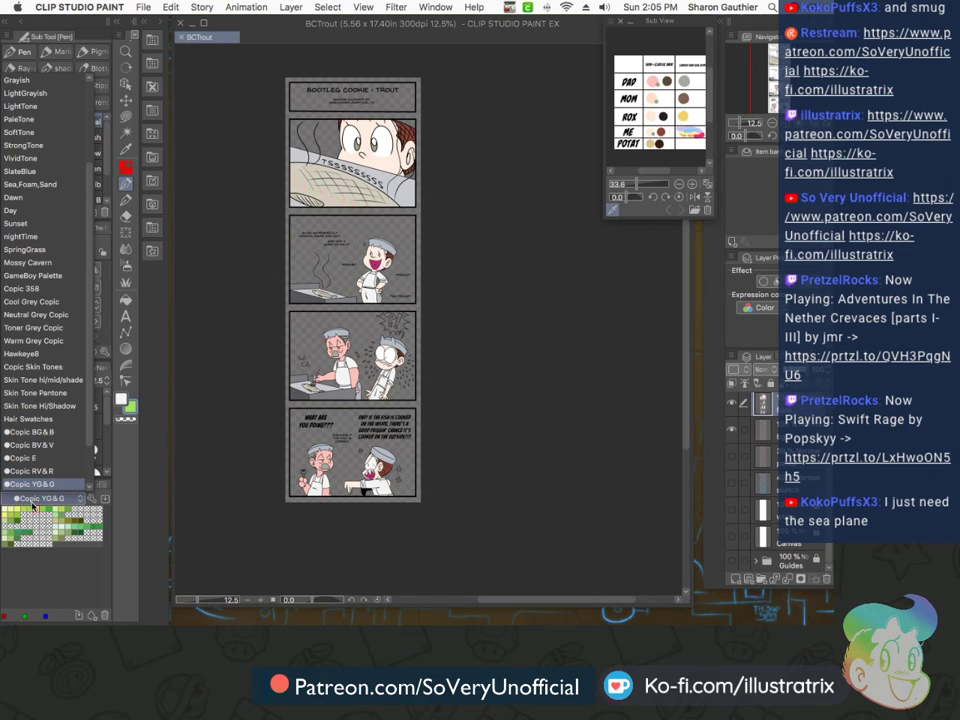
pyautogui.click(251, 113)
pyautogui.scroll(3, 373, 245)
pyautogui.keyDown('alt'); pyautogui.click(374, 246); pyautogui.keyUp('alt')
pyautogui.scroll(-5, 378, 250)
pyautogui.scroll(6, 398, 184)
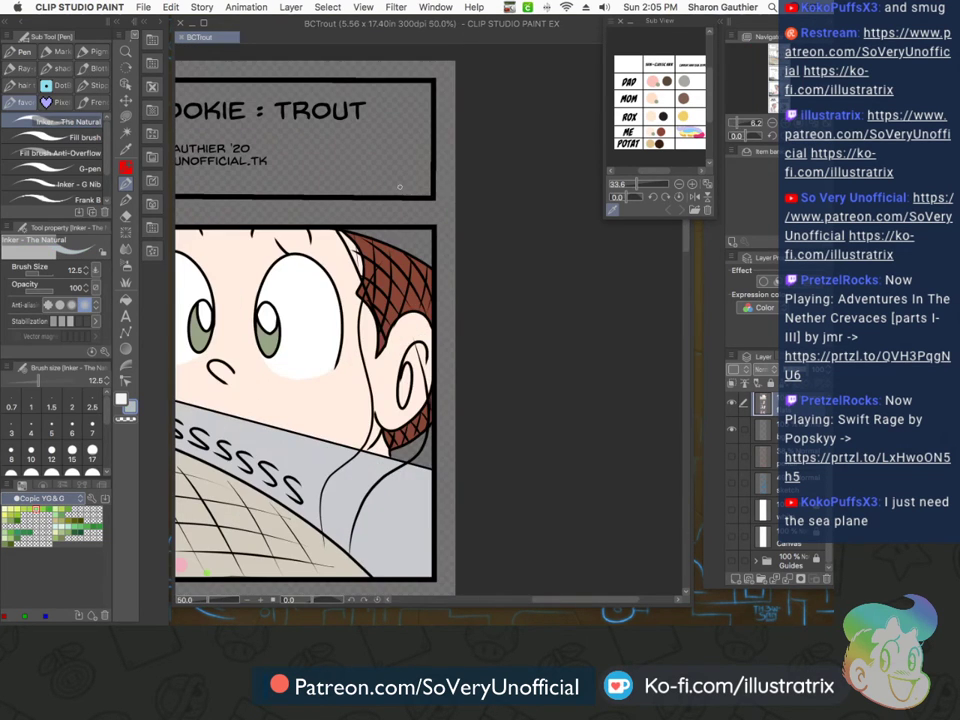
pyautogui.scroll(2, 354, 232)
pyautogui.scroll(-4, 358, 234)
# Fill the spiky burst around the third panel's question and exclamation marks with off-white, including its curved lower tips
pyautogui.scroll(2, 246, 507)
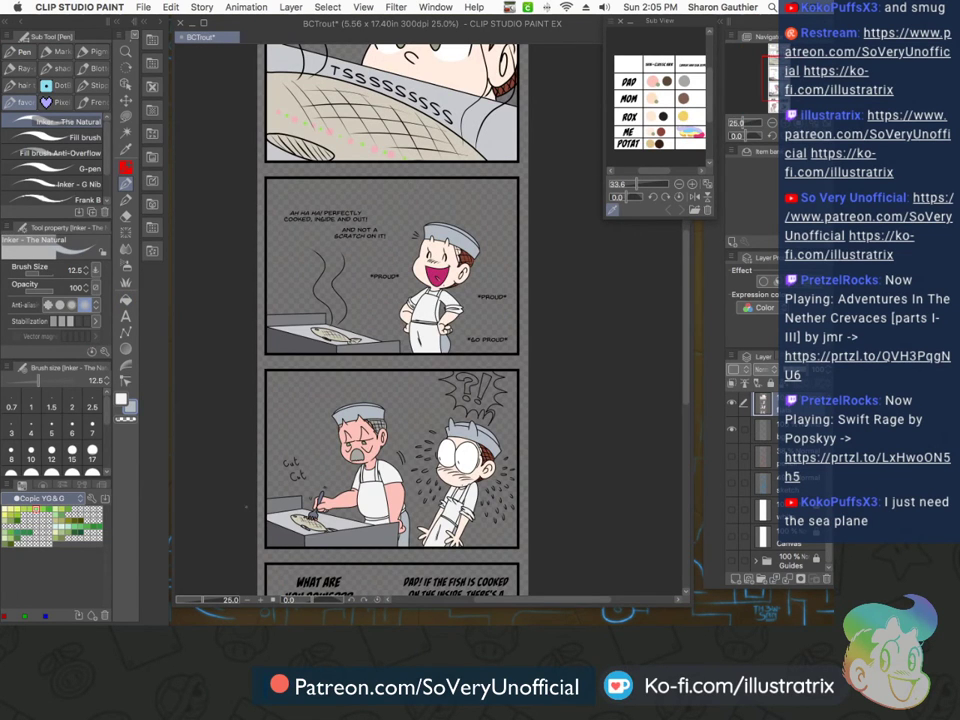
pyautogui.scroll(3, 467, 387)
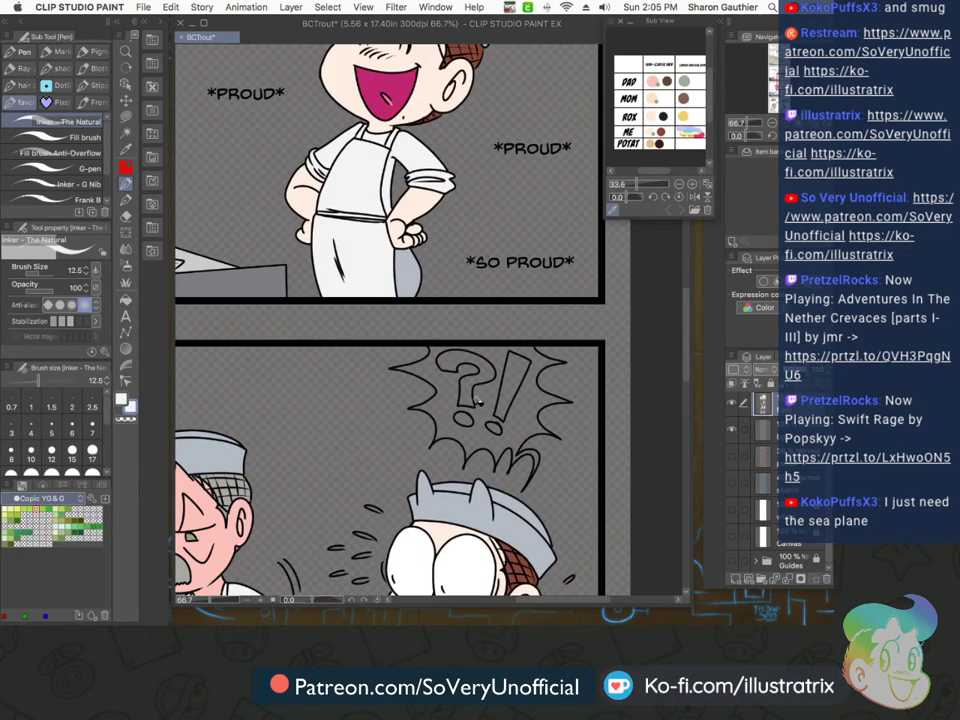
pyautogui.press('g')
pyautogui.scroll(2, 502, 450)
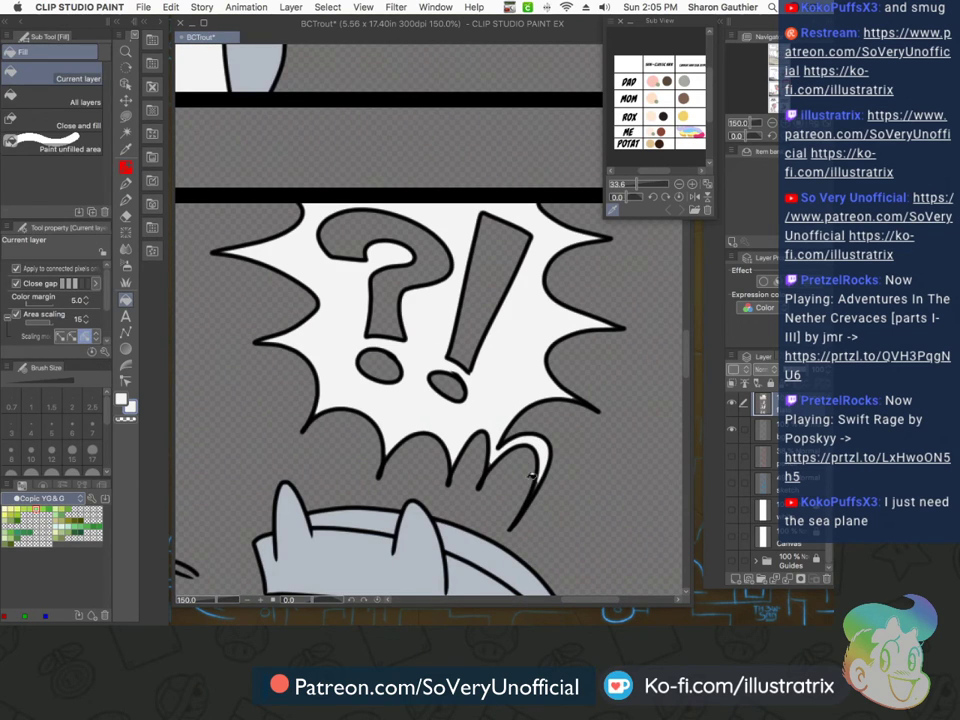
pyautogui.press('p')
pyautogui.press('m')
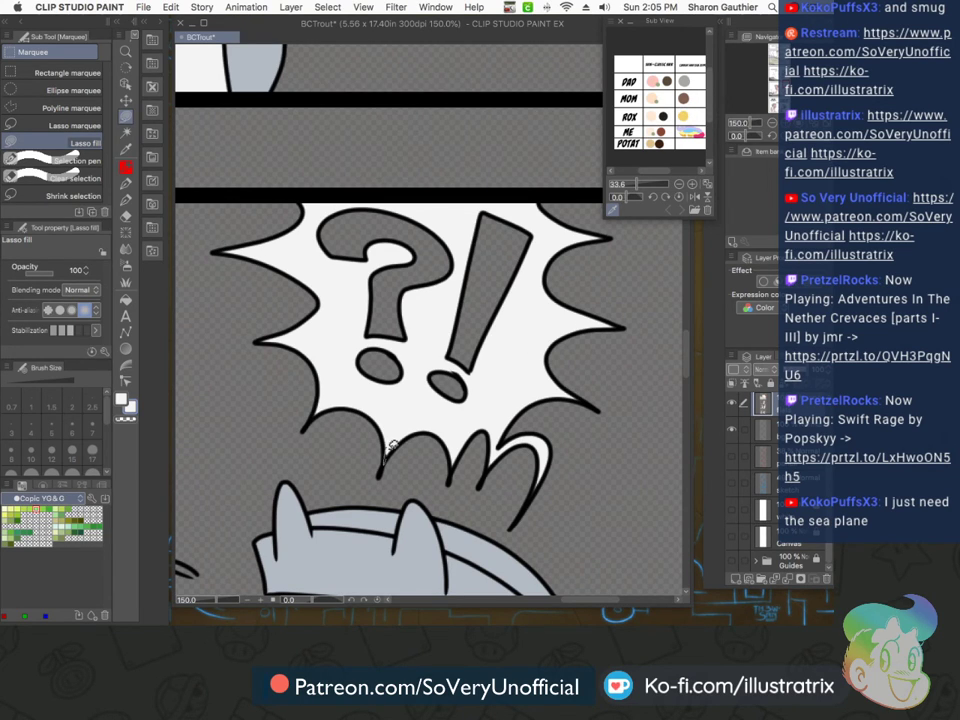
# Fill the question mark and its dot in the third panel's burst with a red from the Copic RV&R set
pyautogui.scroll(-2, 386, 410)
pyautogui.click(53, 499)
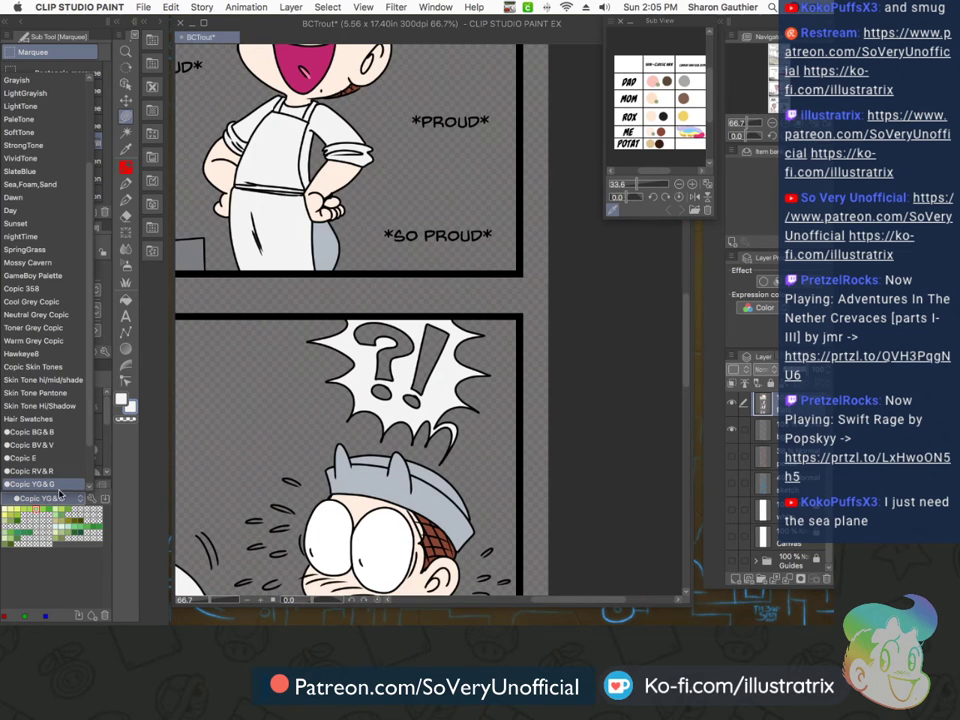
pyautogui.click(86, 488)
pyautogui.click(33, 344)
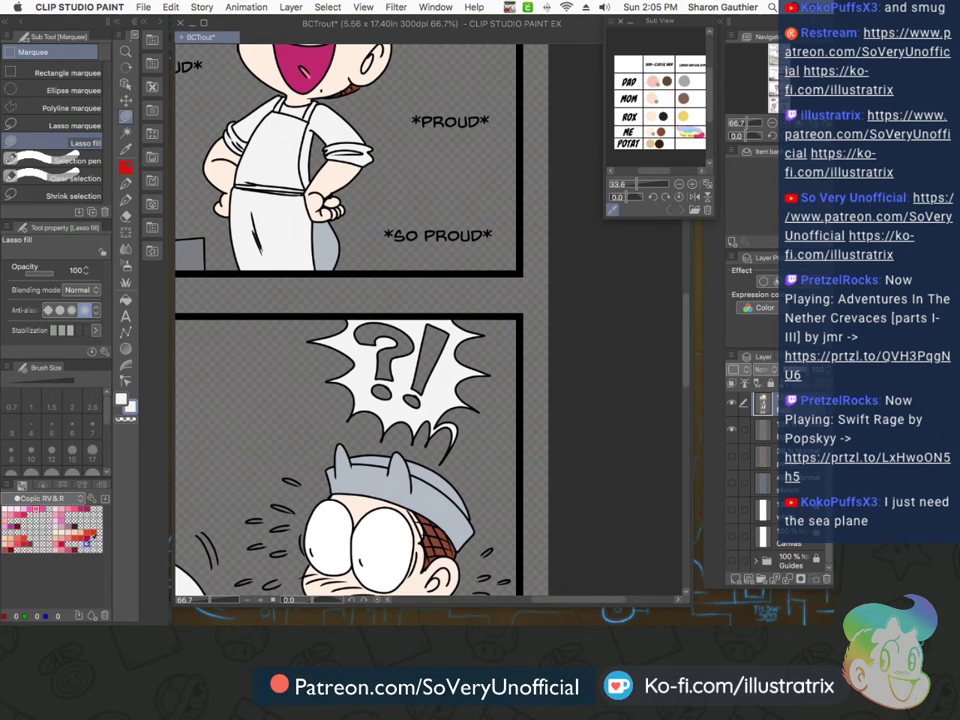
pyautogui.press('g')
pyautogui.moveTo(389, 360); pyautogui.dragTo(384, 388)
pyautogui.press('m')
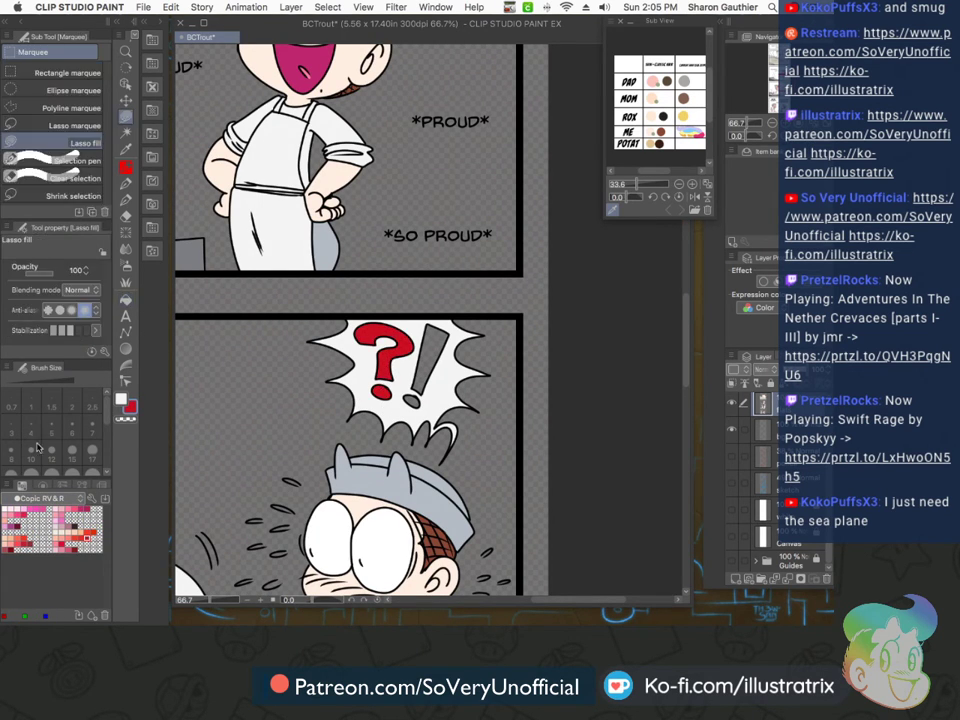
# Fill the exclamation mark and its dot in the burst with a bright yellow from the Copic YR&Y set
pyautogui.click(44, 499)
pyautogui.moveTo(90, 436); pyautogui.dragTo(90, 480)
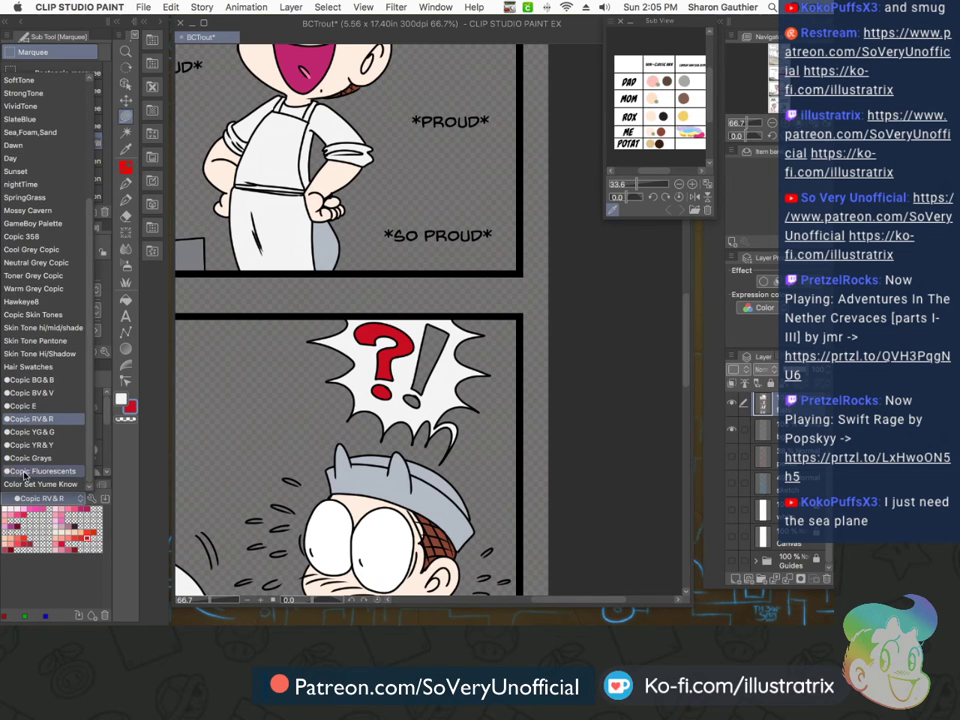
pyautogui.click(22, 447)
pyautogui.click(75, 527)
pyautogui.press('g')
pyautogui.moveTo(430, 352); pyautogui.dragTo(412, 392)
pyautogui.press('m')
# Lasso-fill the sweat drops behind the shocked character's head and back in the third panel with off-white
pyautogui.scroll(-2, 343, 362)
pyautogui.scroll(-3, 343, 356)
pyautogui.scroll(2, 258, 417)
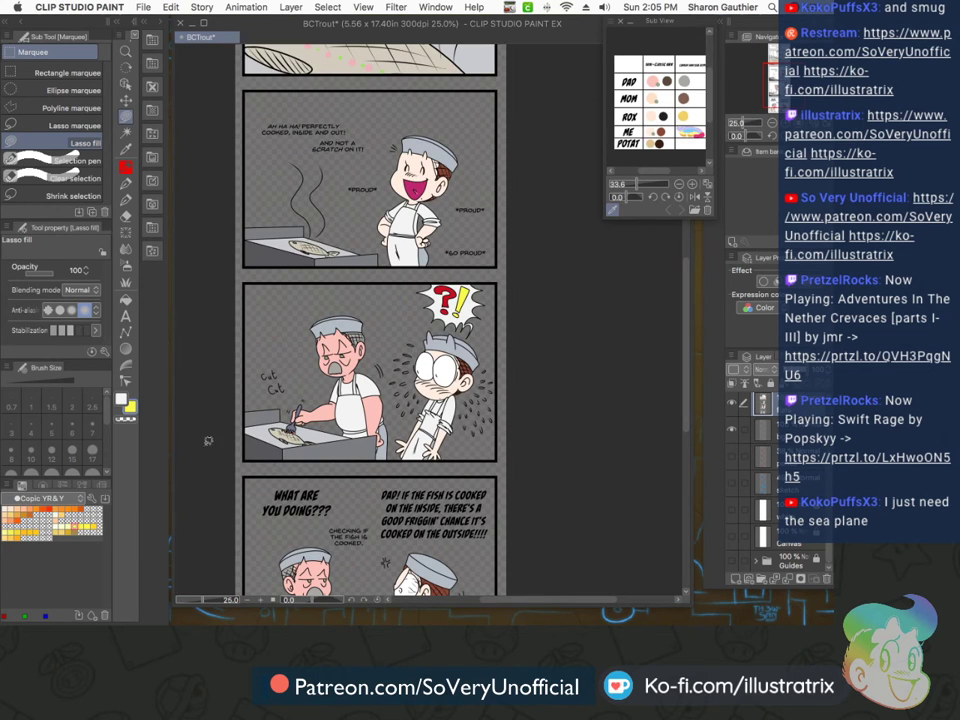
pyautogui.scroll(5, 482, 437)
pyautogui.moveTo(477, 432)
pyautogui.mouseDown()
pyautogui.moveTo(484, 405)
pyautogui.moveTo(522, 440)
pyautogui.mouseUp()
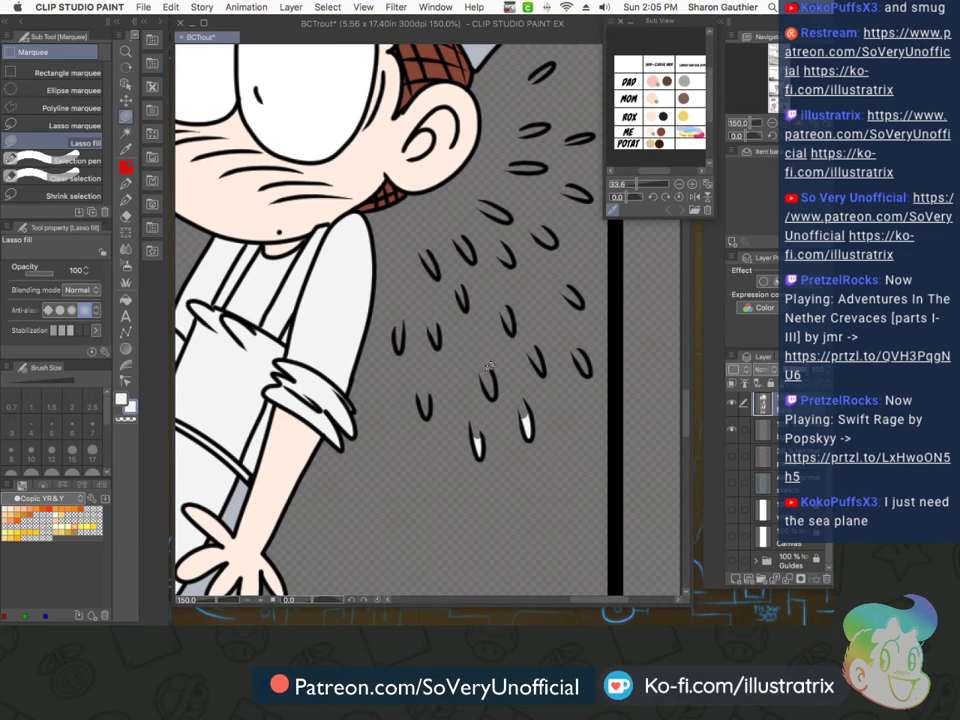
pyautogui.moveTo(491, 371); pyautogui.dragTo(498, 374)
pyautogui.moveTo(427, 256); pyautogui.dragTo(432, 261)
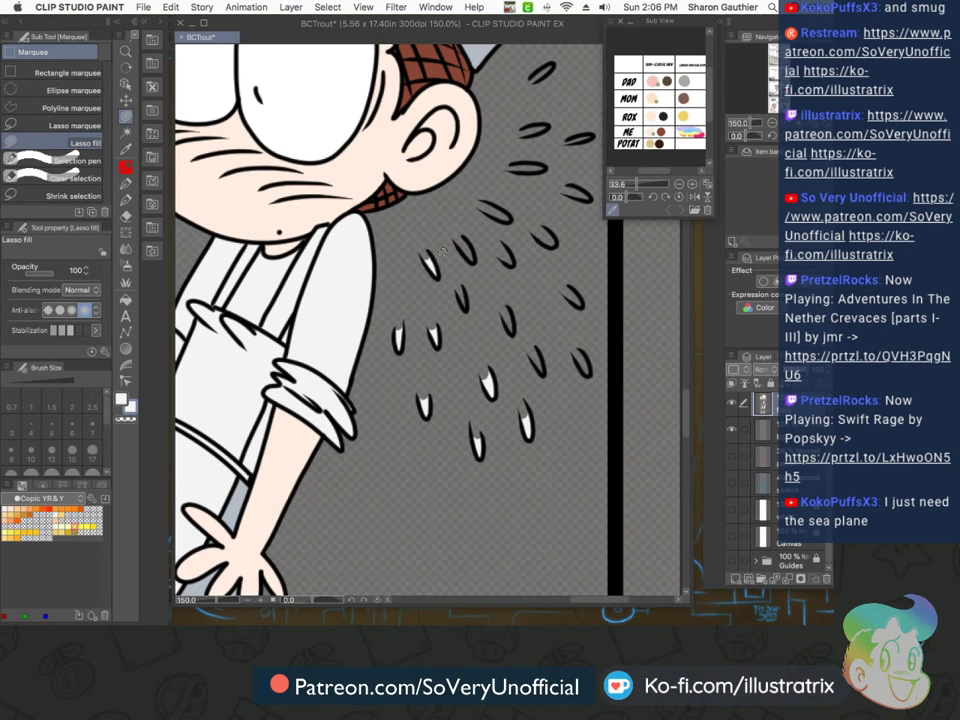
pyautogui.moveTo(509, 326); pyautogui.dragTo(512, 316)
pyautogui.moveTo(537, 362); pyautogui.dragTo(536, 352)
pyautogui.moveTo(591, 374); pyautogui.dragTo(584, 352)
pyautogui.moveTo(580, 303); pyautogui.dragTo(570, 288)
pyautogui.moveTo(548, 238)
pyautogui.mouseDown()
pyautogui.moveTo(506, 193)
pyautogui.moveTo(485, 198)
pyautogui.moveTo(507, 218)
pyautogui.moveTo(487, 193)
pyautogui.moveTo(509, 240)
pyautogui.moveTo(504, 251)
pyautogui.moveTo(513, 240)
pyautogui.moveTo(462, 242)
pyautogui.mouseUp()
pyautogui.moveTo(534, 168); pyautogui.dragTo(513, 166)
pyautogui.moveTo(572, 181); pyautogui.dragTo(579, 180)
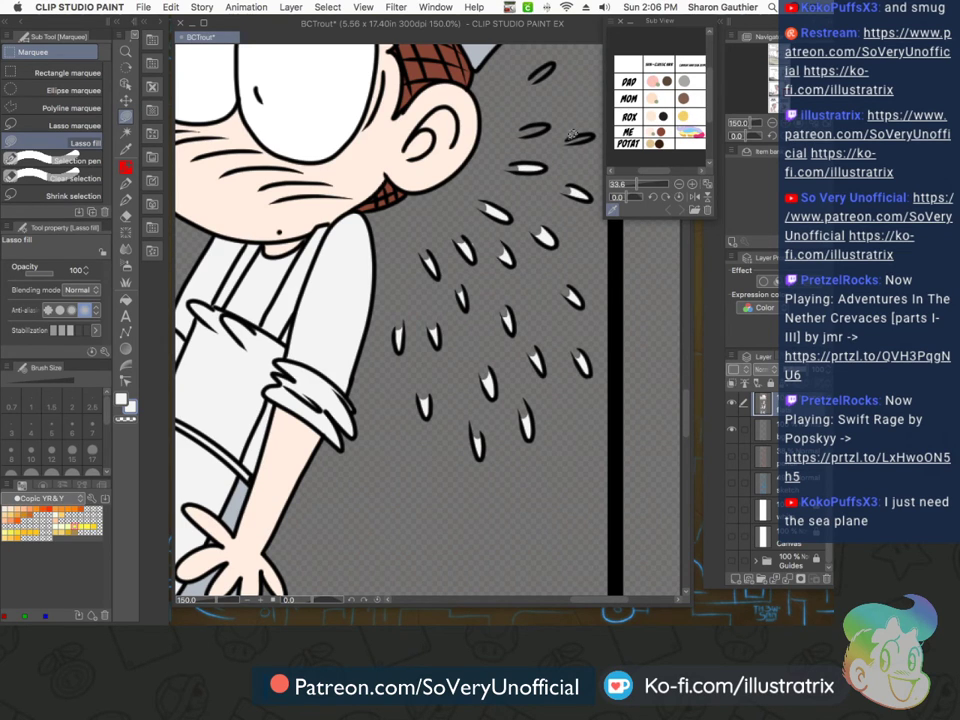
pyautogui.moveTo(549, 118); pyautogui.dragTo(546, 124)
pyautogui.moveTo(556, 62); pyautogui.dragTo(551, 67)
# Lasso-fill the lower sweat drops in front of the shocked character's chin and arm with off-white
pyautogui.scroll(-3, 503, 295)
pyautogui.scroll(4, 325, 330)
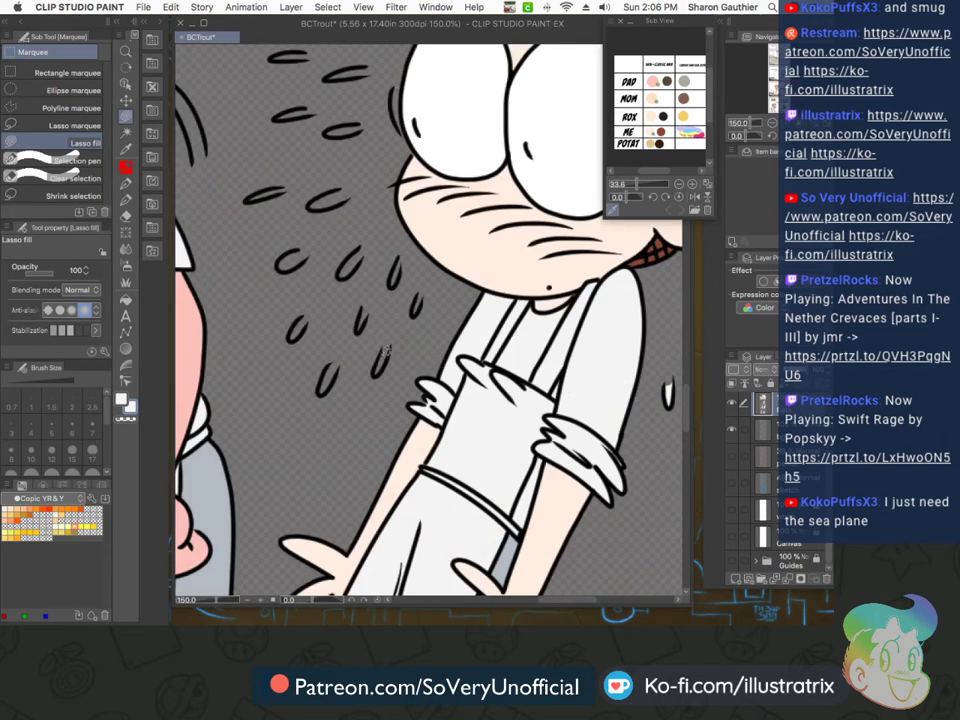
pyautogui.moveTo(383, 347); pyautogui.dragTo(380, 346)
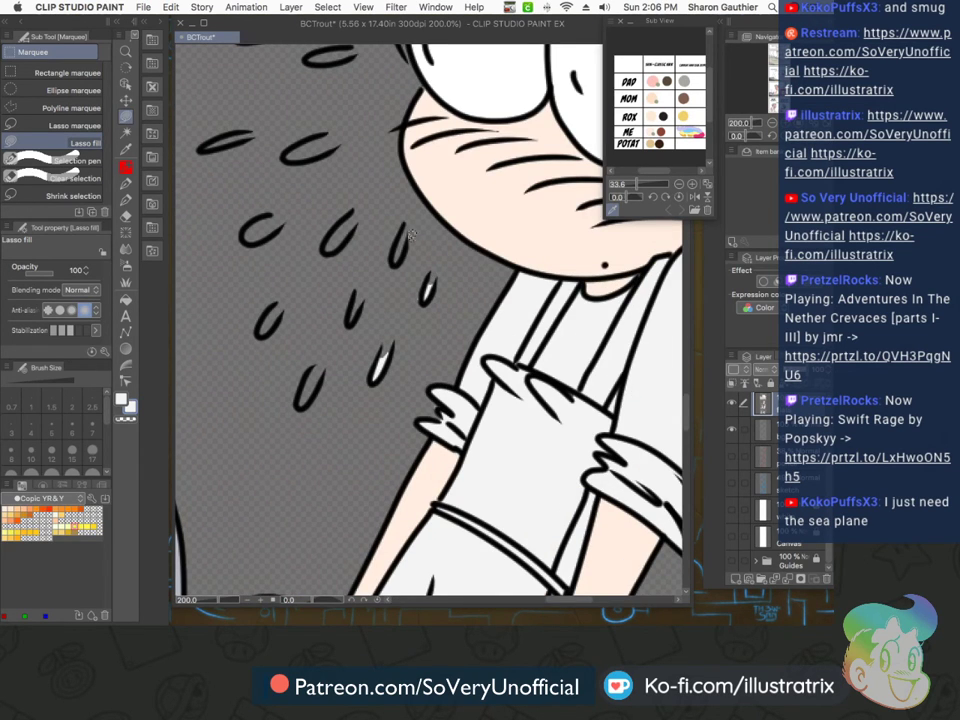
pyautogui.moveTo(408, 236); pyautogui.dragTo(406, 238)
pyautogui.moveTo(347, 236); pyautogui.dragTo(334, 218)
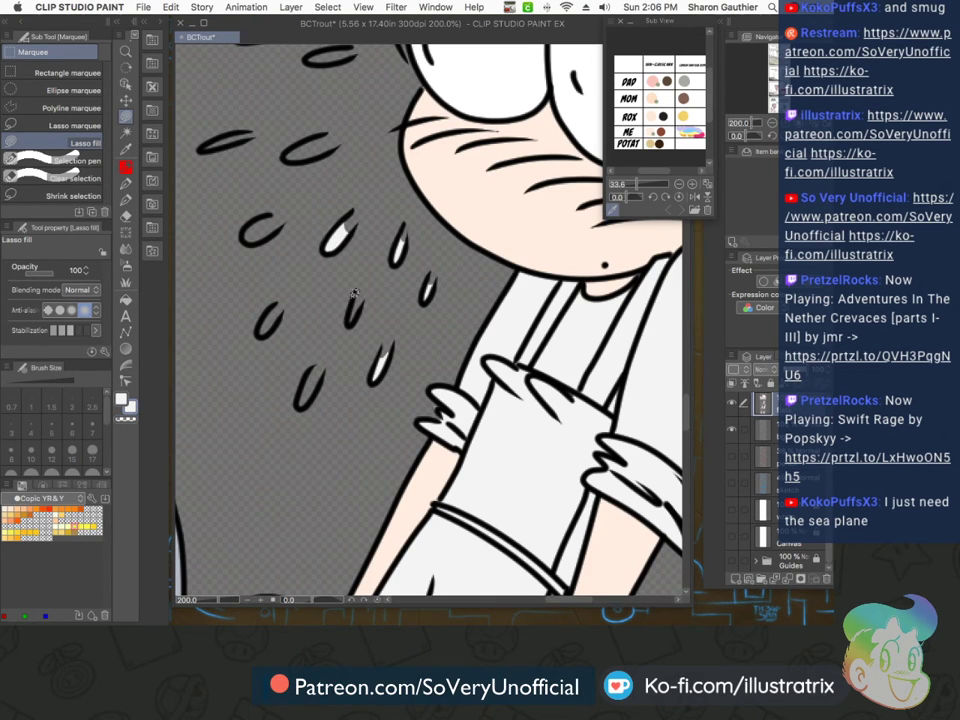
pyautogui.moveTo(312, 373); pyautogui.dragTo(306, 372)
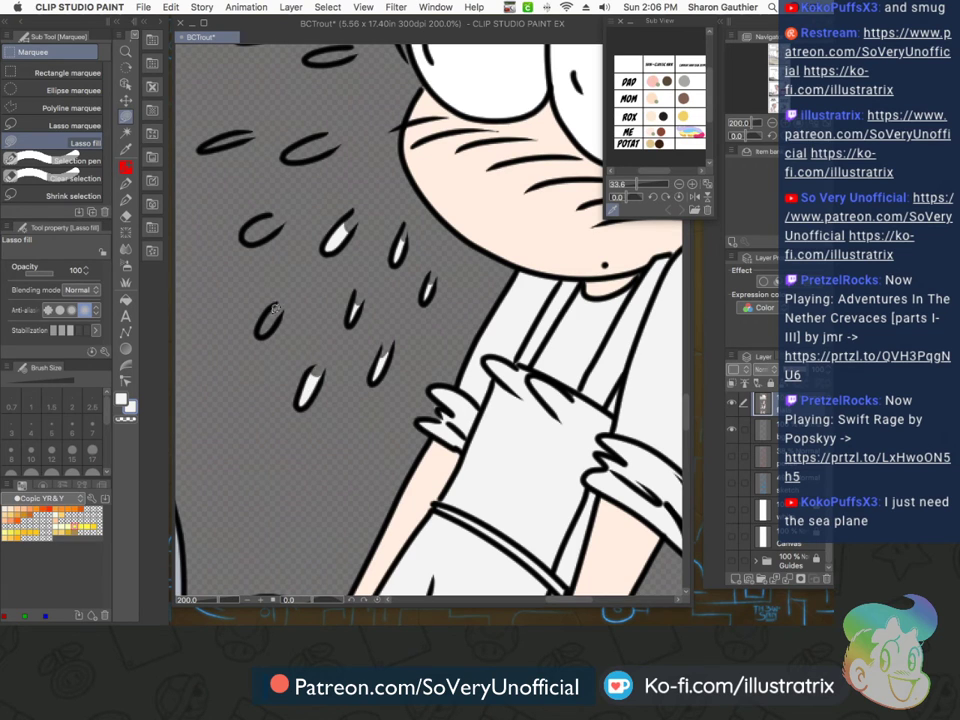
pyautogui.scroll(-1, 261, 287)
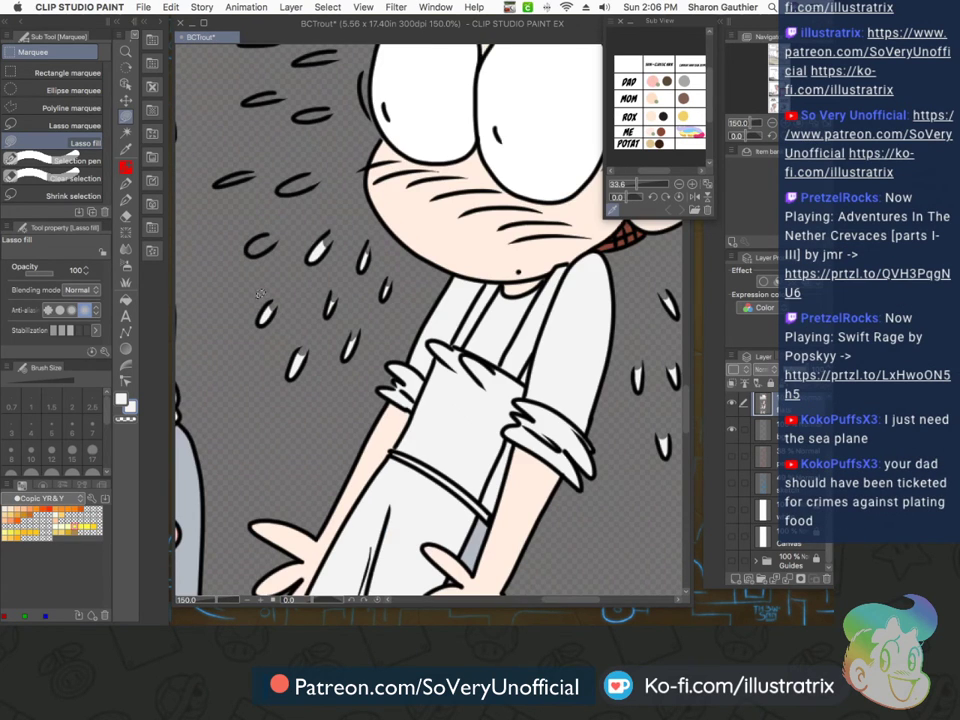
# Lasso-fill the remaining upper sweat drops beside the shocked character's eyes and hat with off-white
pyautogui.scroll(3, 247, 260)
pyautogui.moveTo(287, 170)
pyautogui.mouseDown()
pyautogui.moveTo(301, 204)
pyautogui.moveTo(244, 199)
pyautogui.moveTo(297, 212)
pyautogui.moveTo(234, 220)
pyautogui.mouseUp()
pyautogui.scroll(-3, 181, 213)
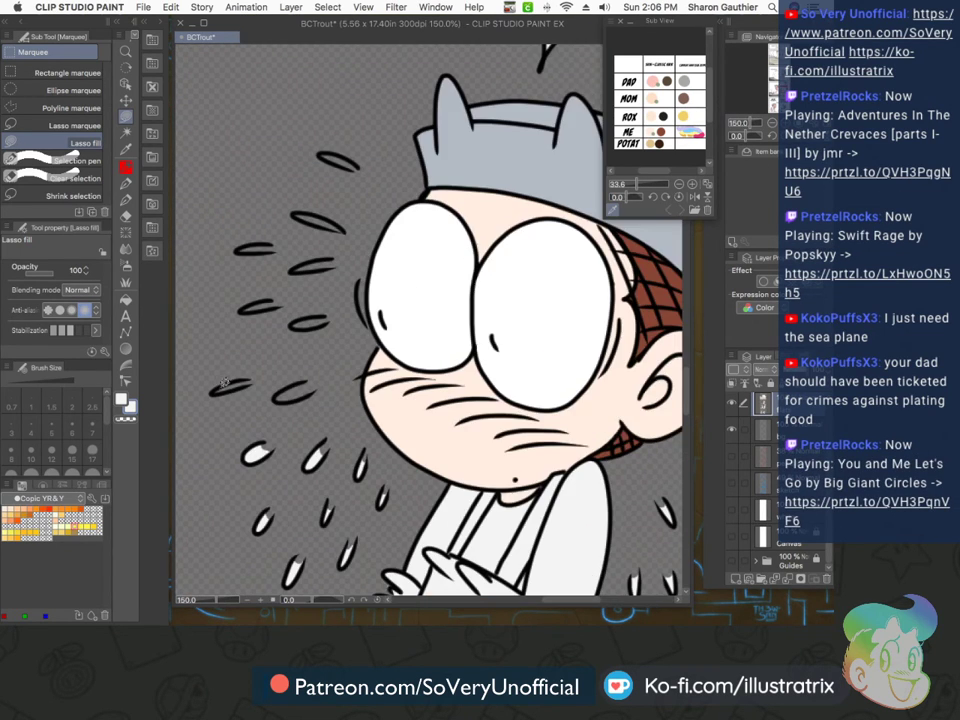
pyautogui.scroll(1, 226, 385)
pyautogui.moveTo(210, 388); pyautogui.dragTo(212, 389)
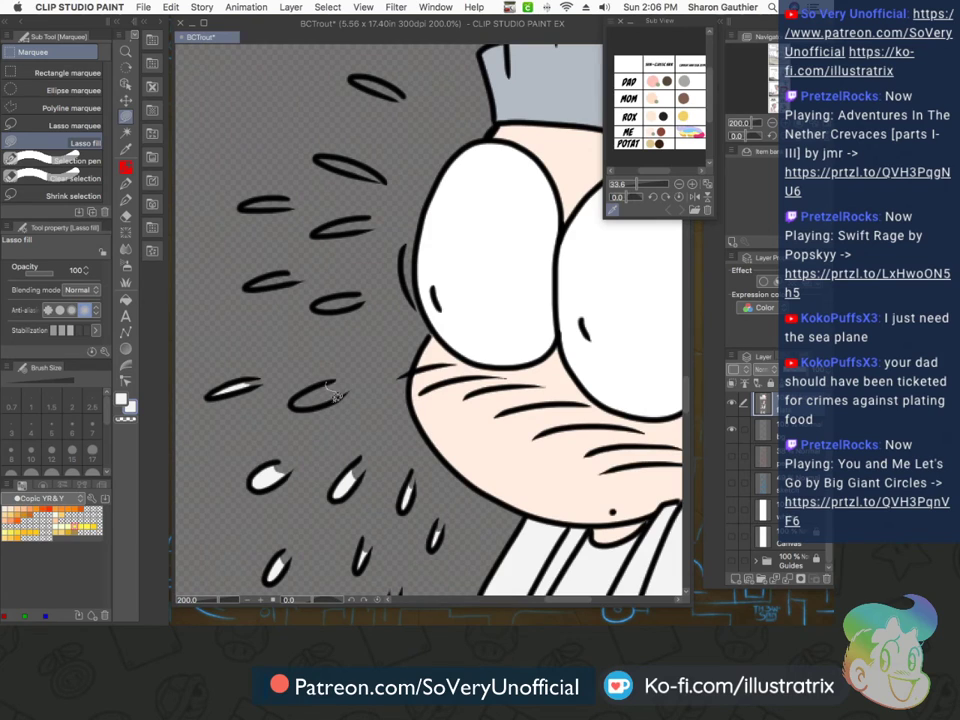
pyautogui.moveTo(345, 393); pyautogui.dragTo(300, 399)
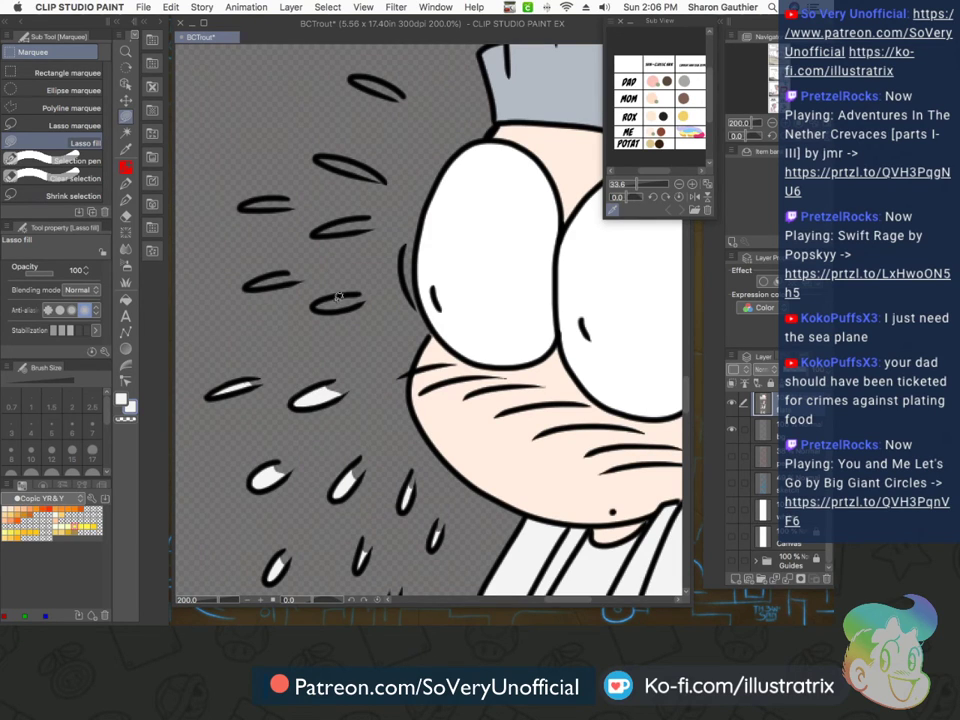
pyautogui.moveTo(360, 295)
pyautogui.mouseDown()
pyautogui.moveTo(319, 302)
pyautogui.moveTo(281, 280)
pyautogui.mouseUp()
pyautogui.scroll(-2, 262, 256)
pyautogui.scroll(2, 271, 226)
pyautogui.moveTo(271, 224); pyautogui.dragTo(259, 219)
pyautogui.moveTo(352, 242)
pyautogui.mouseDown()
pyautogui.moveTo(307, 258)
pyautogui.moveTo(370, 203)
pyautogui.mouseUp()
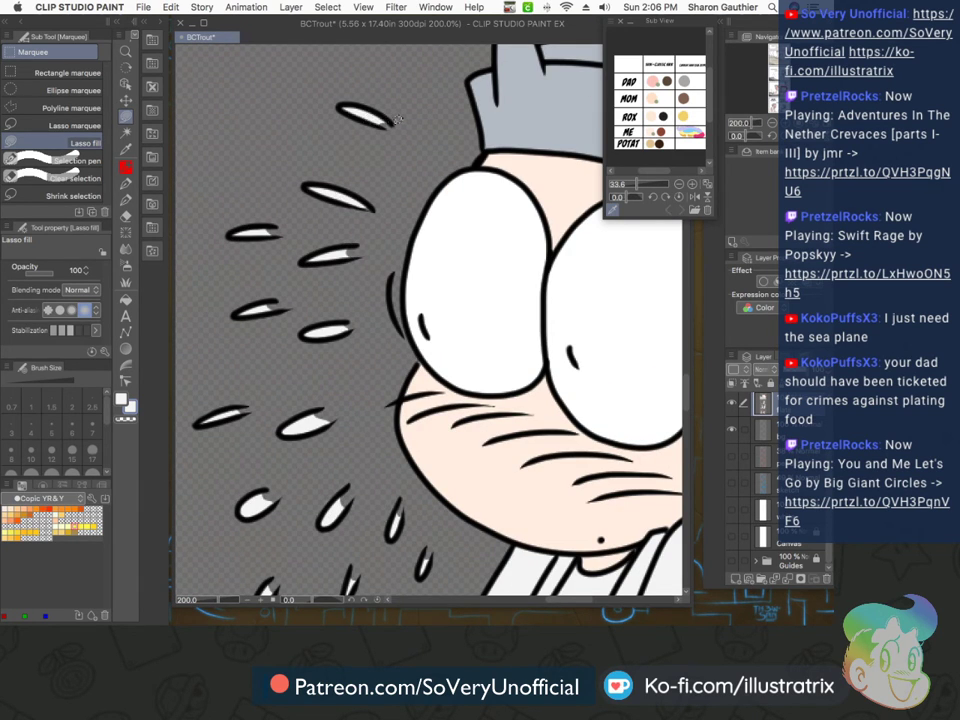
# Make the layer directly below the character colors active and choose a light blue from the Copic BG&B set
pyautogui.scroll(-4, 325, 428)
pyautogui.scroll(-2, 325, 430)
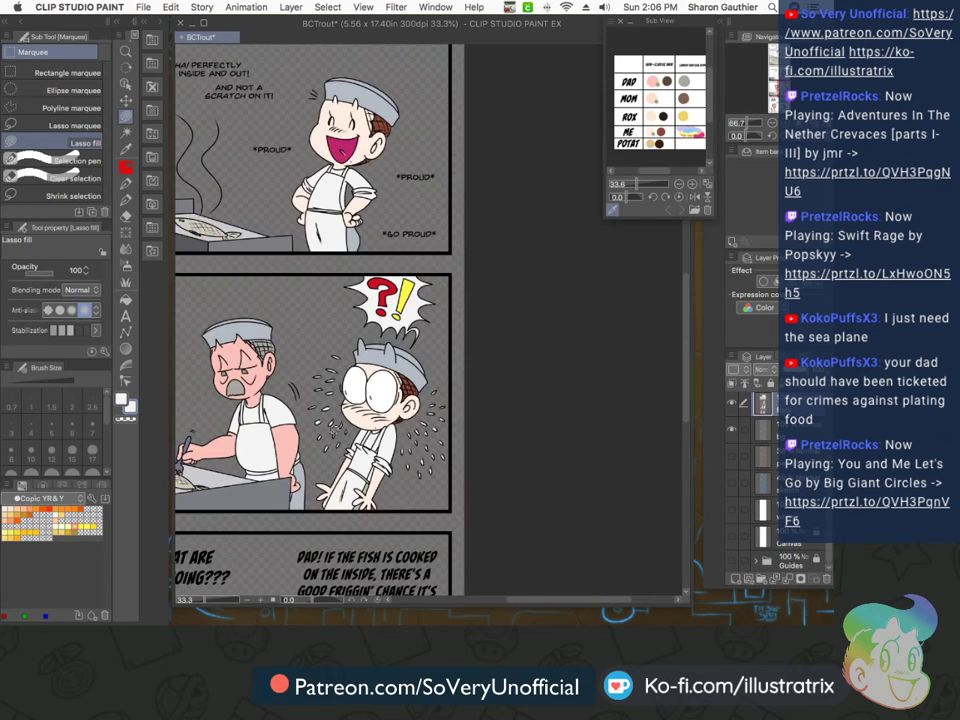
pyautogui.scroll(-2, 330, 470)
pyautogui.scroll(1, 347, 587)
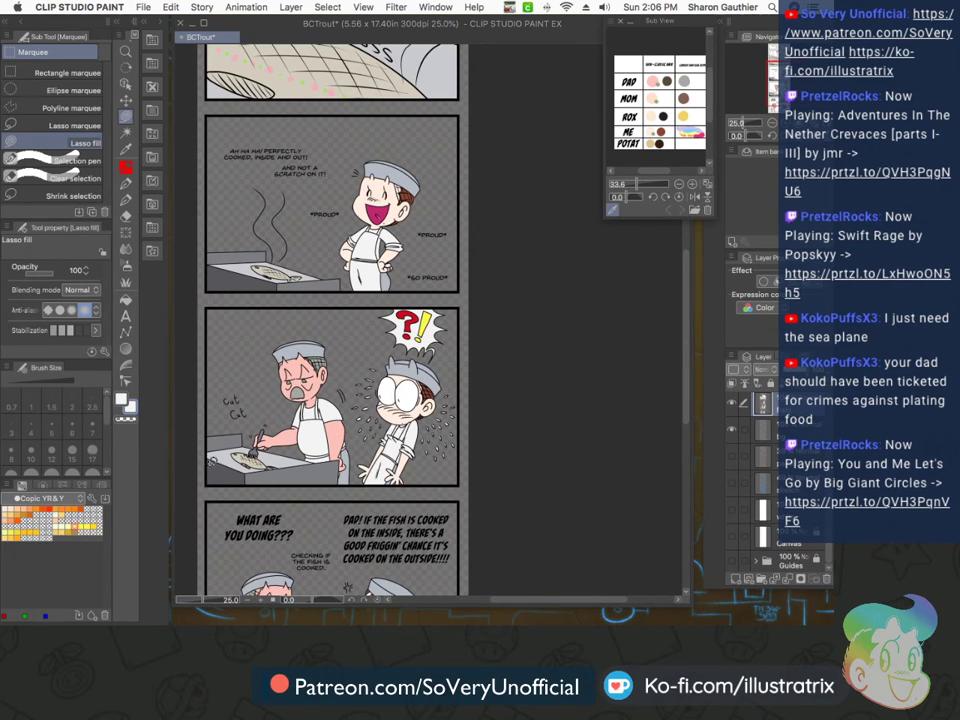
pyautogui.scroll(1, 220, 473)
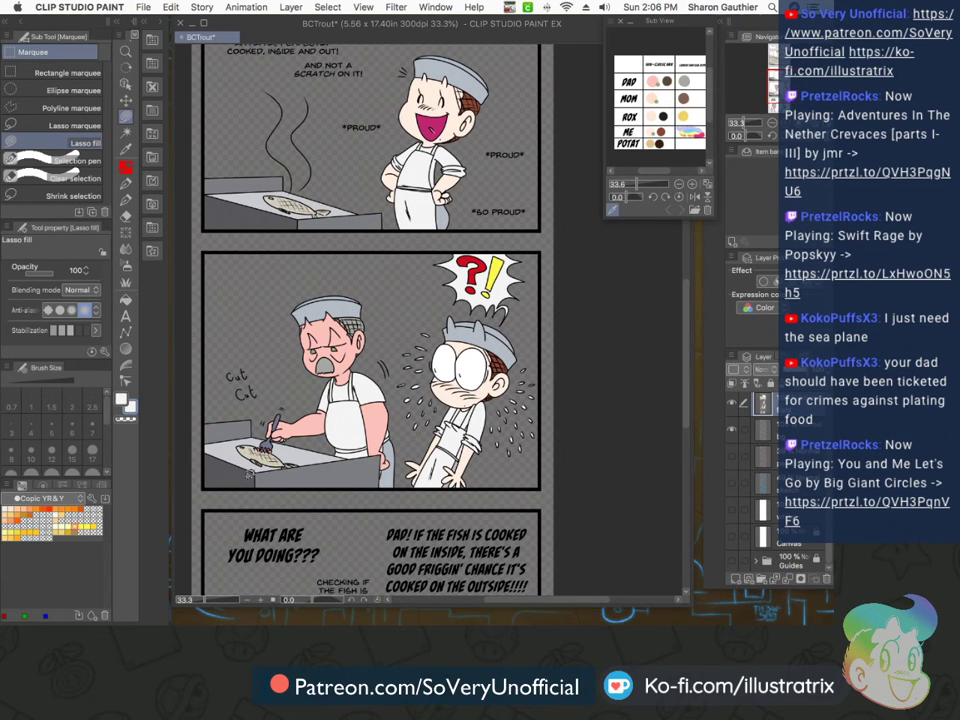
pyautogui.scroll(-5, 340, 437)
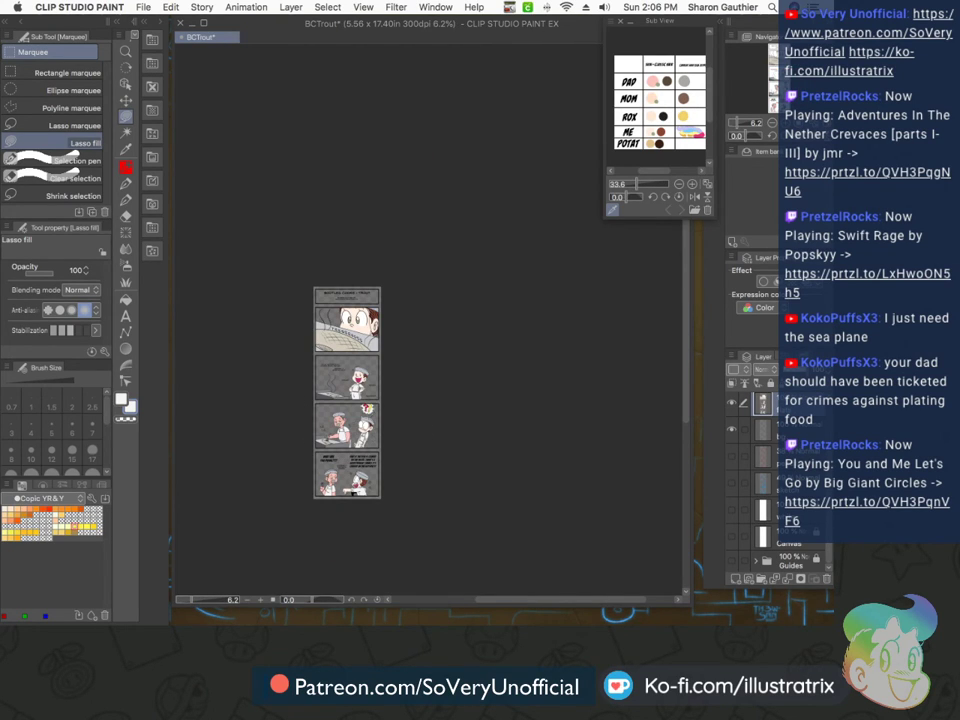
pyautogui.click(765, 430)
pyautogui.click(37, 499)
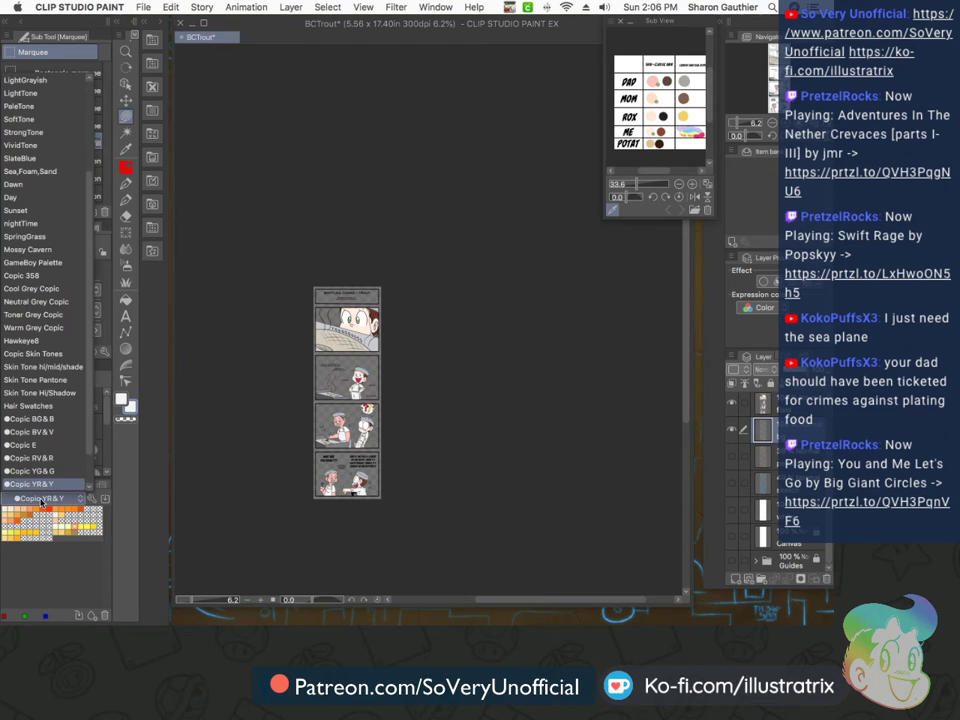
pyautogui.scroll(-2, 25, 450)
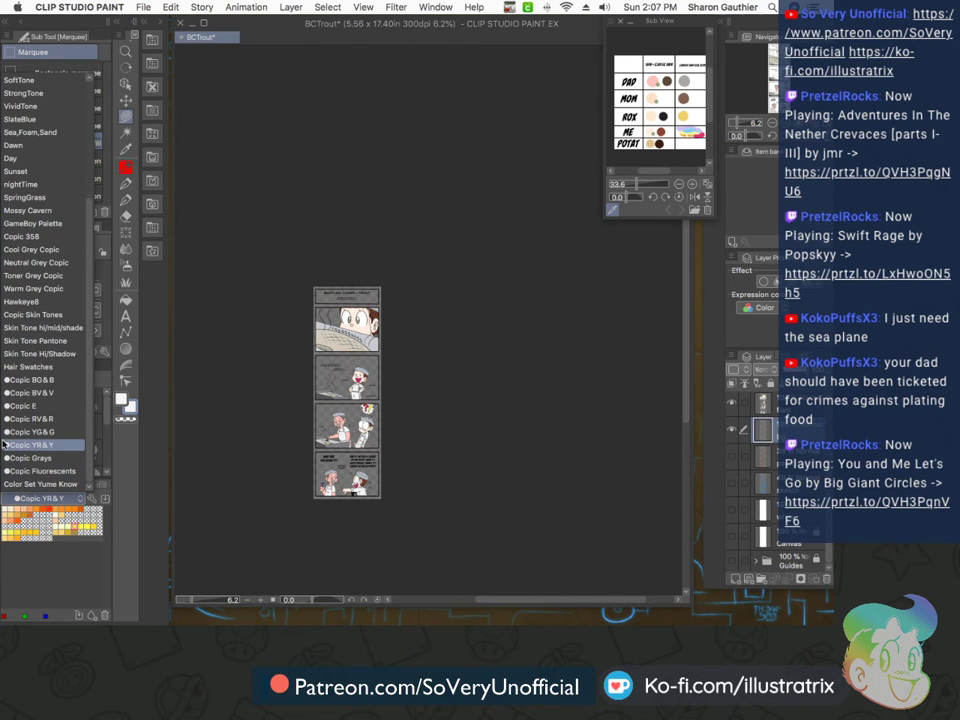
pyautogui.click(15, 382)
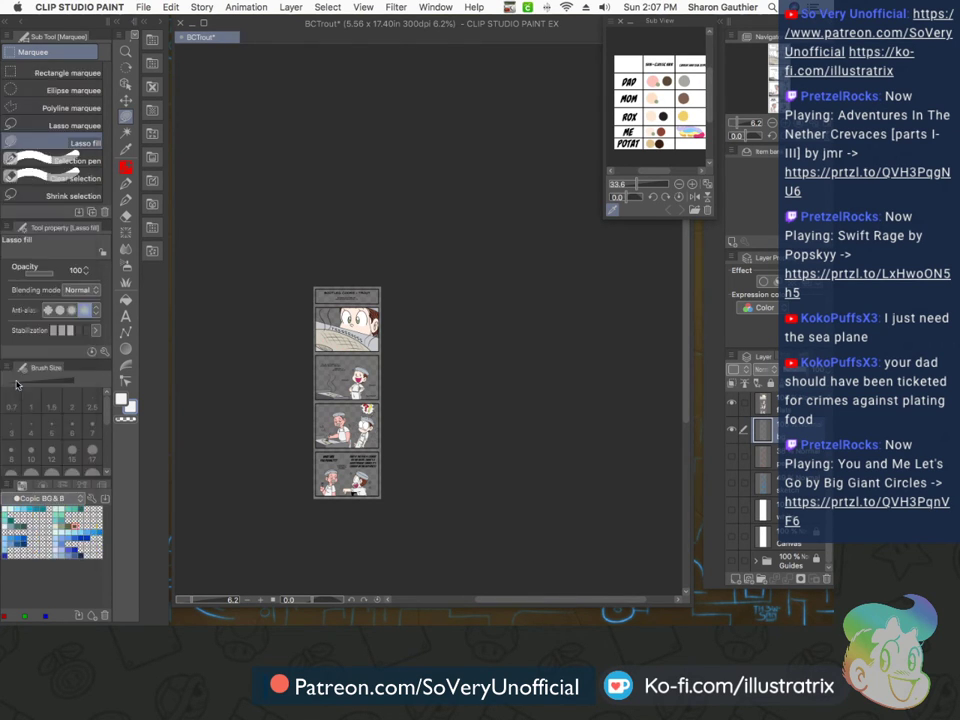
pyautogui.click(71, 525)
# Select the whole interior of the first panel with a rectangle marquee along its border
pyautogui.click(66, 72)
pyautogui.scroll(5, 324, 319)
pyautogui.moveTo(281, 263); pyautogui.dragTo(621, 502)
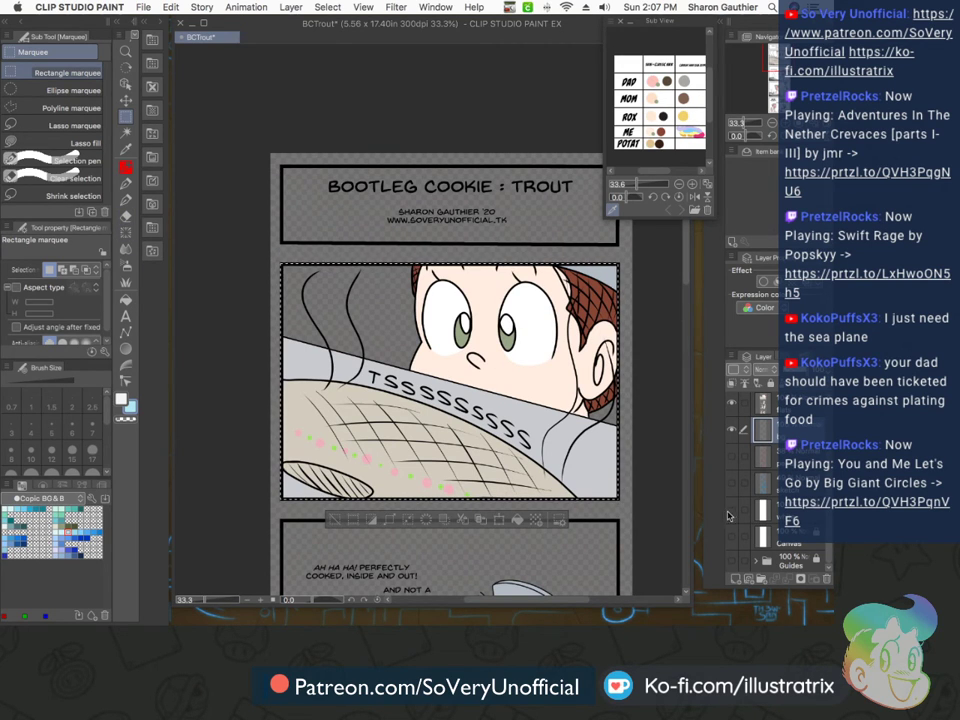
# Show the white backing layer and airbrush the first panel's background light blue with the Soft airbrush at size 500
pyautogui.click(731, 510)
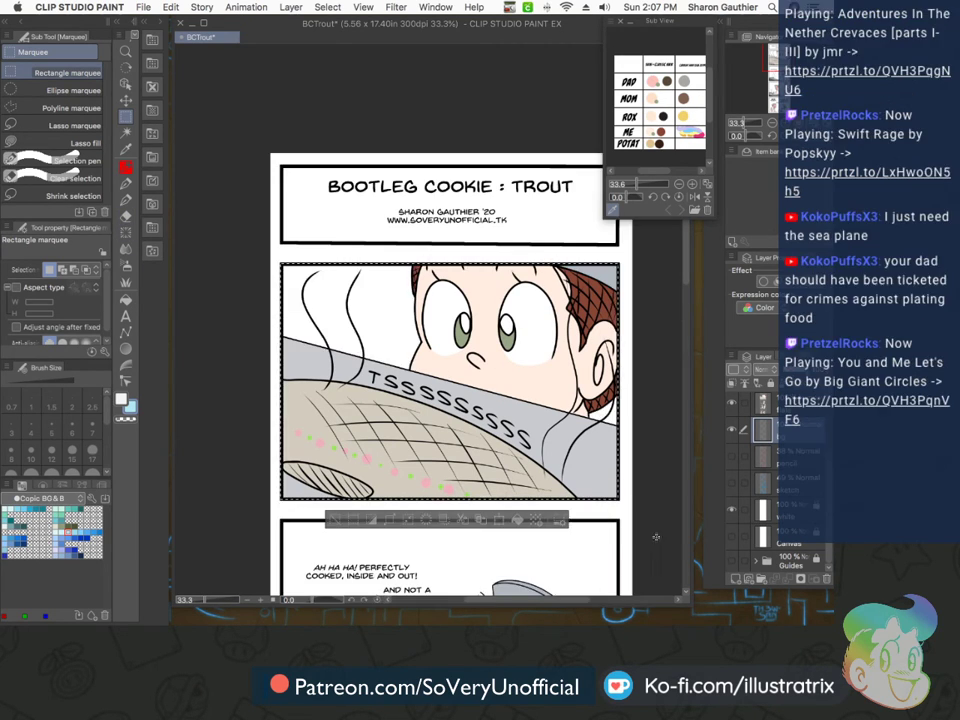
pyautogui.click(125, 264)
pyautogui.press(']')
pyautogui.press(']')
pyautogui.press(']')
pyautogui.press(']')
pyautogui.press(']')
pyautogui.press(']')
pyautogui.press(']')
pyautogui.scroll(-1, 267, 294)
pyautogui.scroll(-1, 262, 292)
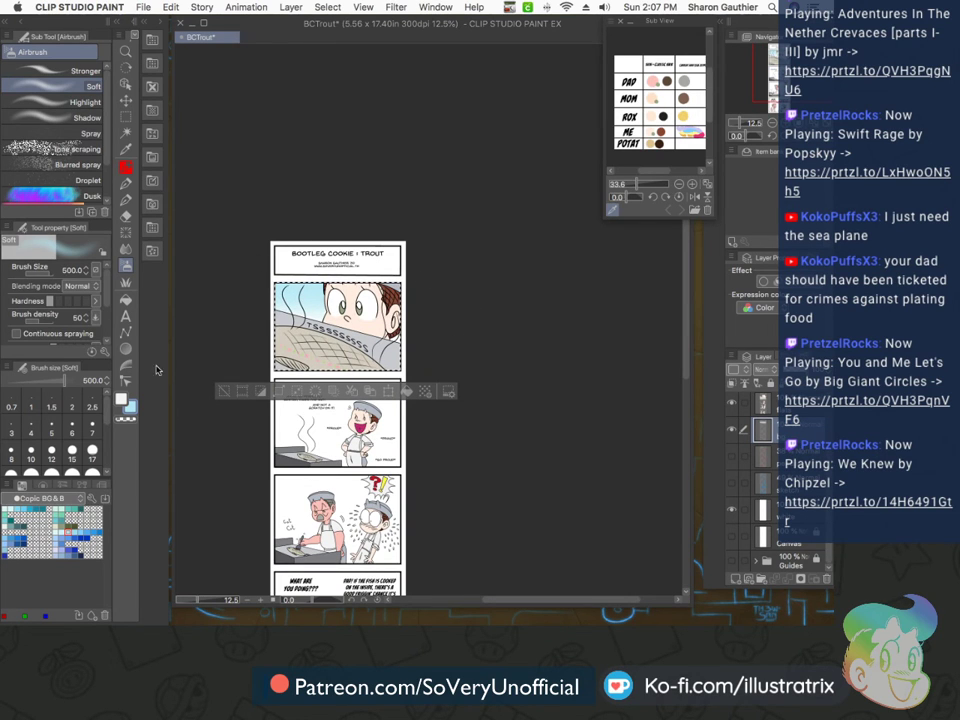
# Select the second panel with a rectangle marquee along its border and choose a light pink from the Copic RV&R set
pyautogui.click(125, 117)
pyautogui.scroll(2, 275, 438)
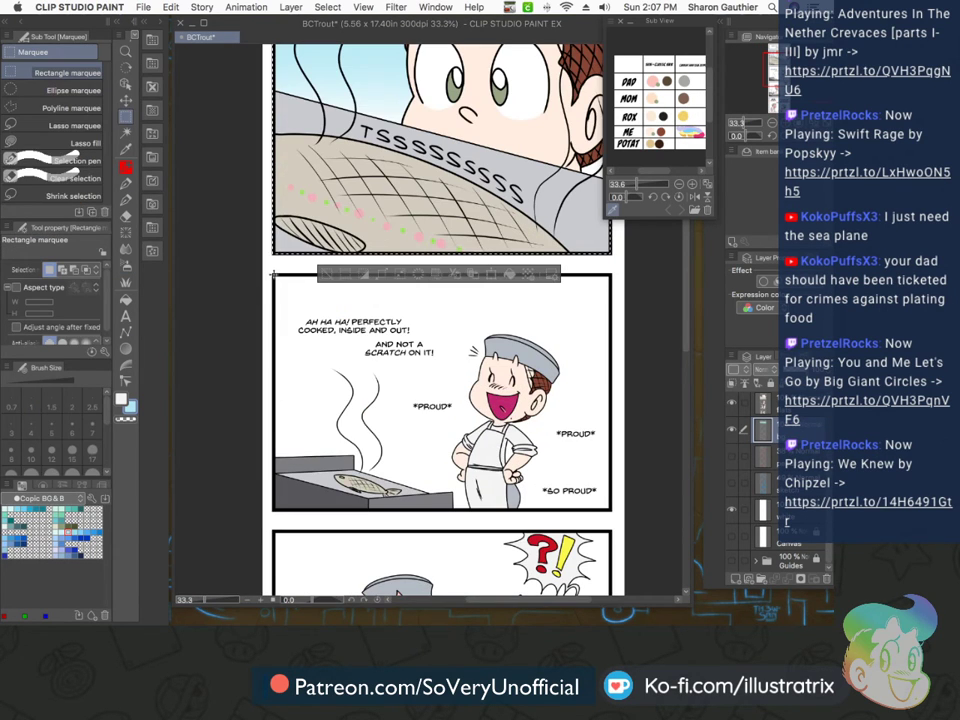
pyautogui.scroll(-2, 174, 384)
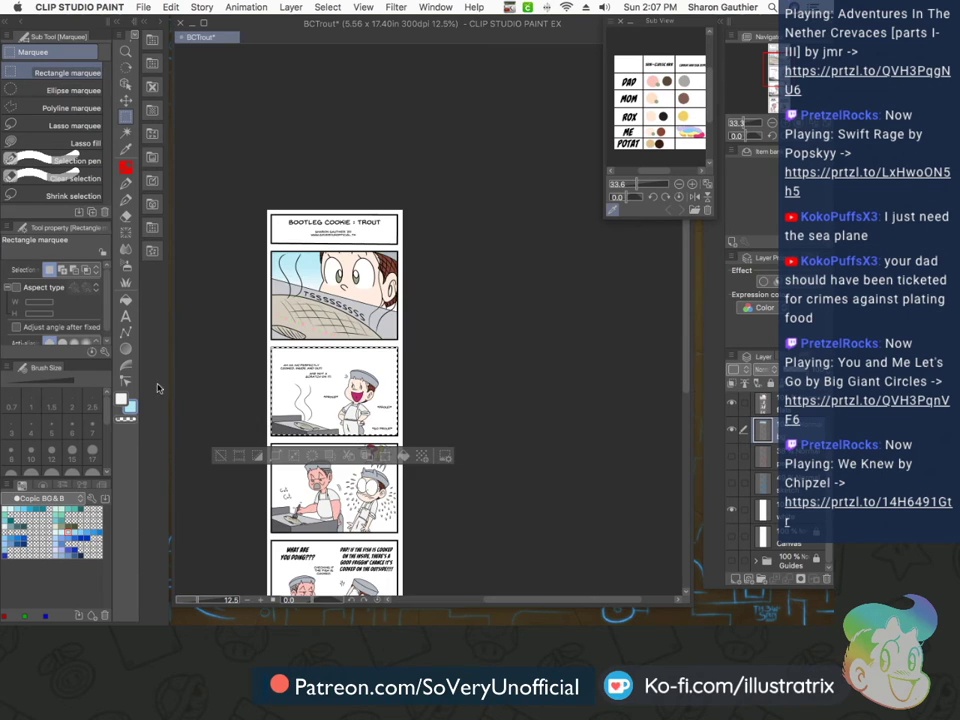
pyautogui.click(40, 497)
pyautogui.scroll(-3, 30, 400)
pyautogui.click(22, 419)
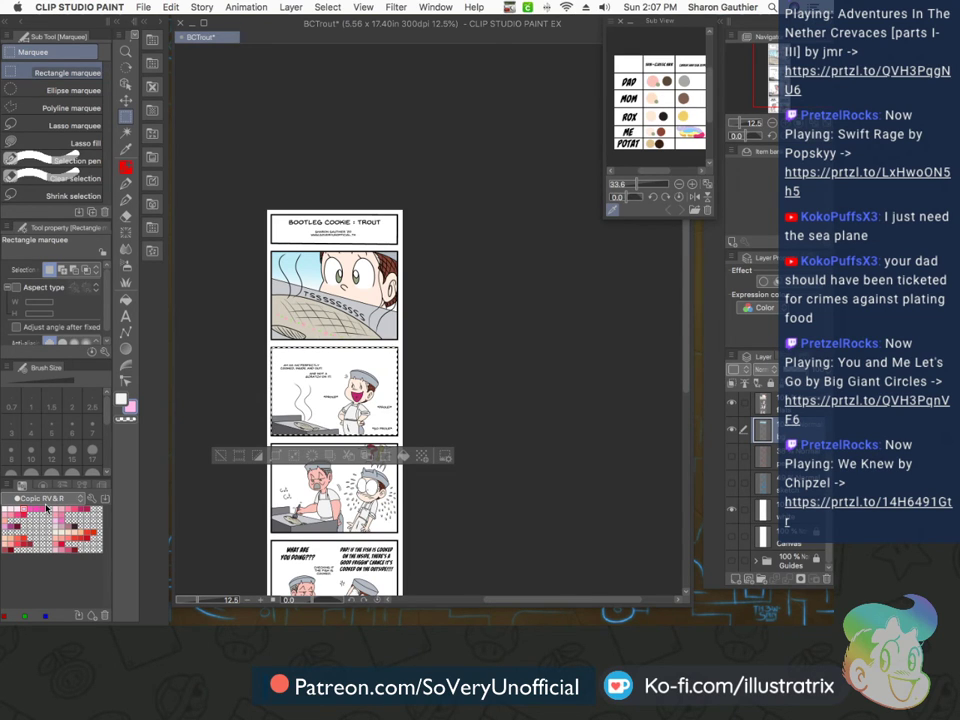
pyautogui.press('super+equal')
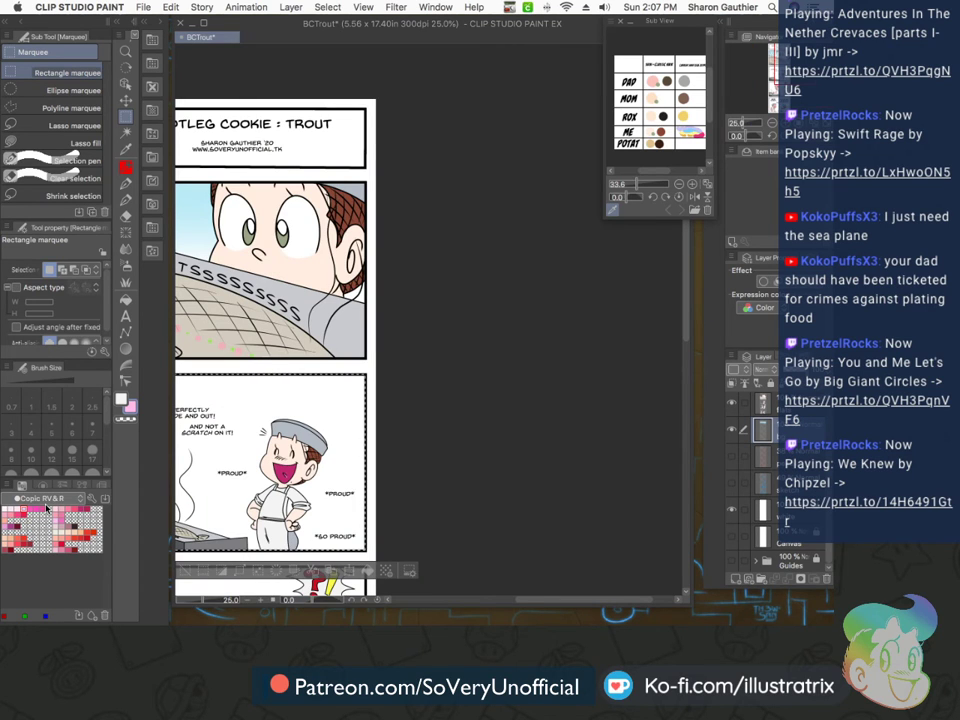
pyautogui.press('super+minus')
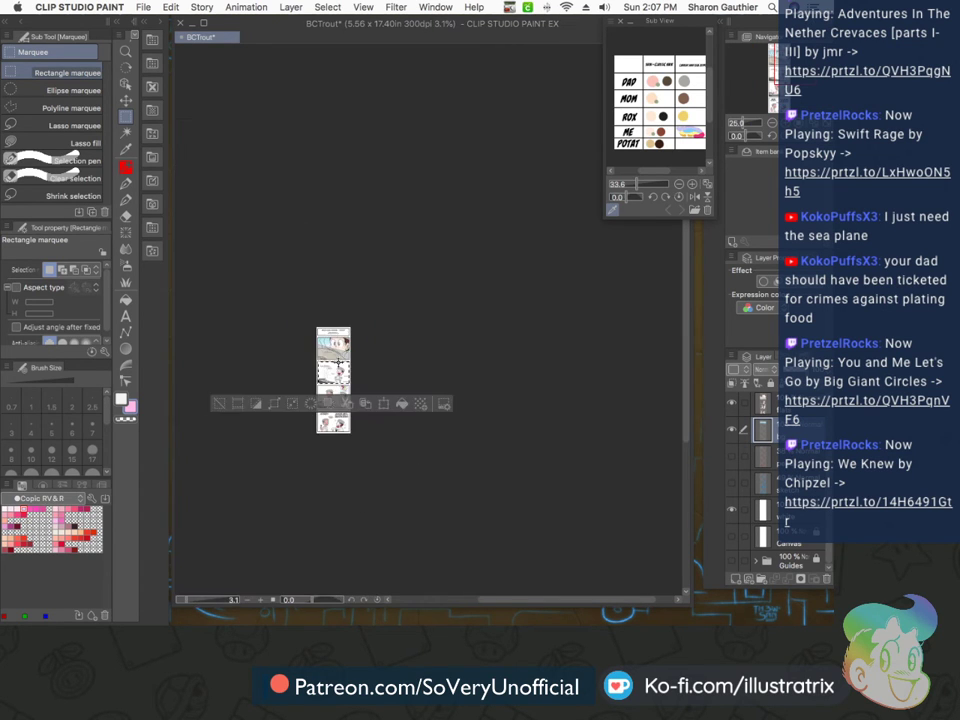
# Airbrush the second panel's background pink with the Soft airbrush at size 500, fading toward the bottom
pyautogui.click(126, 263)
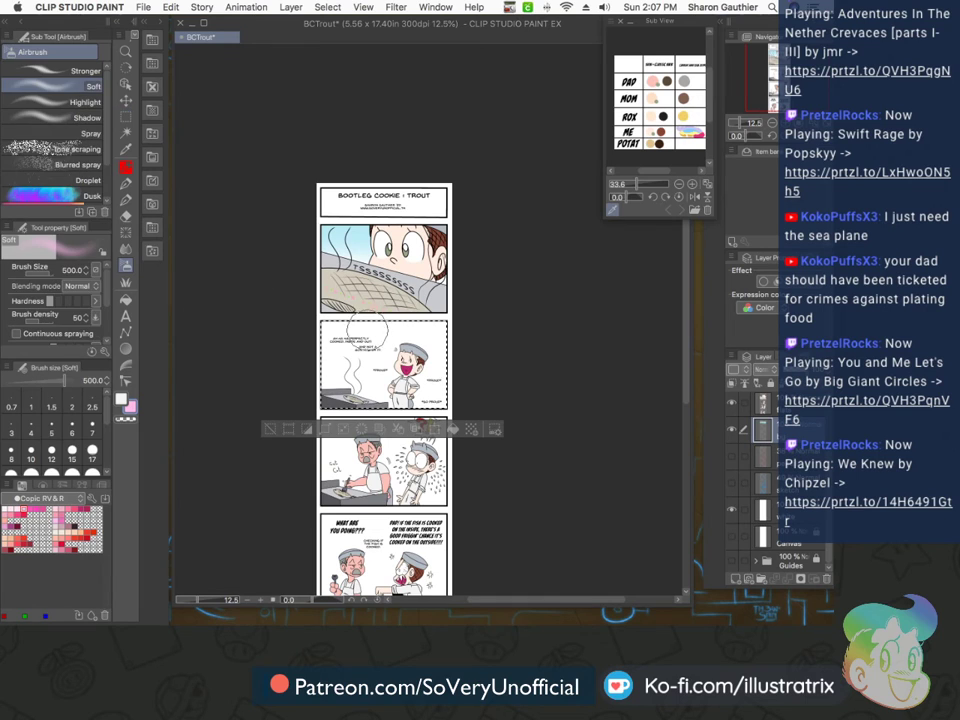
pyautogui.moveTo(469, 352); pyautogui.dragTo(440, 333)
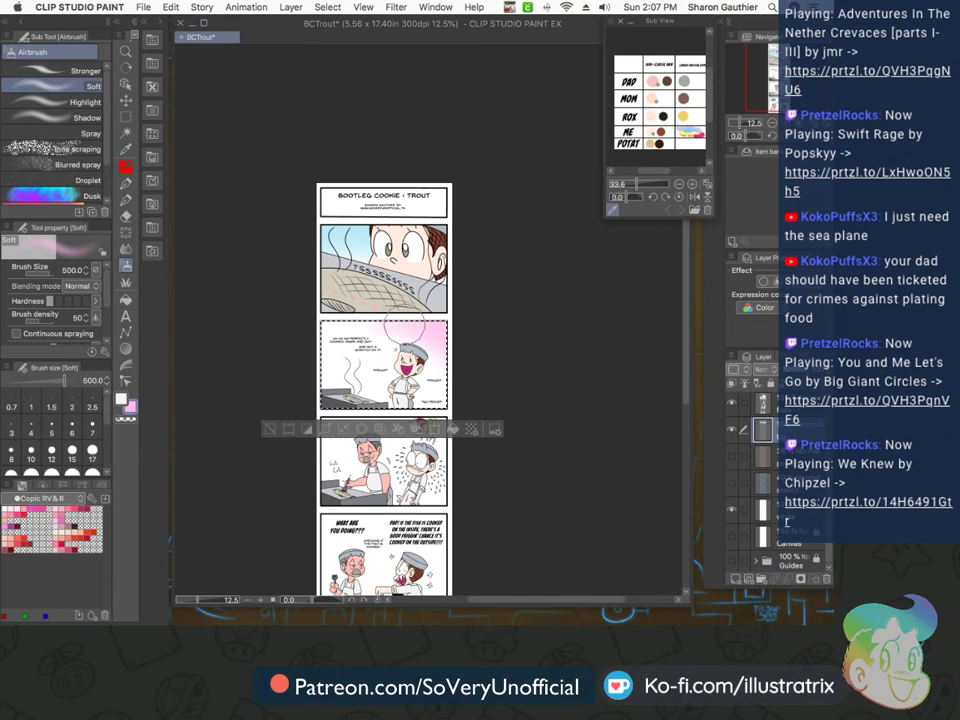
pyautogui.moveTo(366, 333)
pyautogui.mouseDown()
pyautogui.moveTo(467, 374)
pyautogui.moveTo(350, 387)
pyautogui.moveTo(325, 381)
pyautogui.moveTo(288, 336)
pyautogui.moveTo(370, 318)
pyautogui.mouseUp()
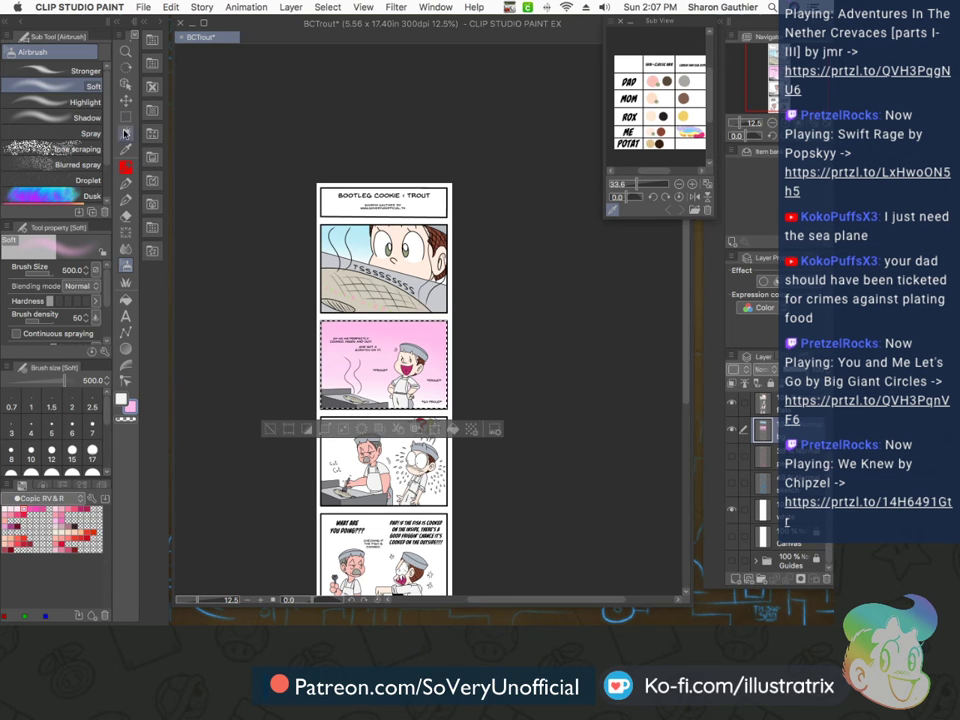
# Select the third panel with a rectangle marquee and add black Light Article saturated lines radiating from the shocked character, using the Copic 358 set
pyautogui.press('m')
pyautogui.scroll(1, 352, 500)
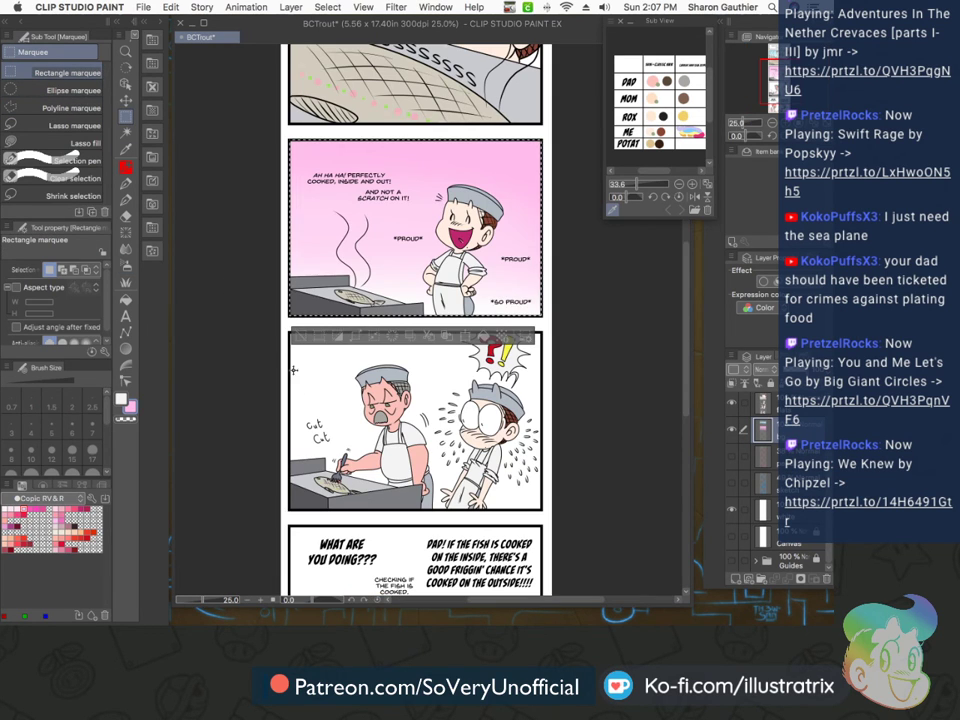
pyautogui.moveTo(287, 331); pyautogui.dragTo(543, 511)
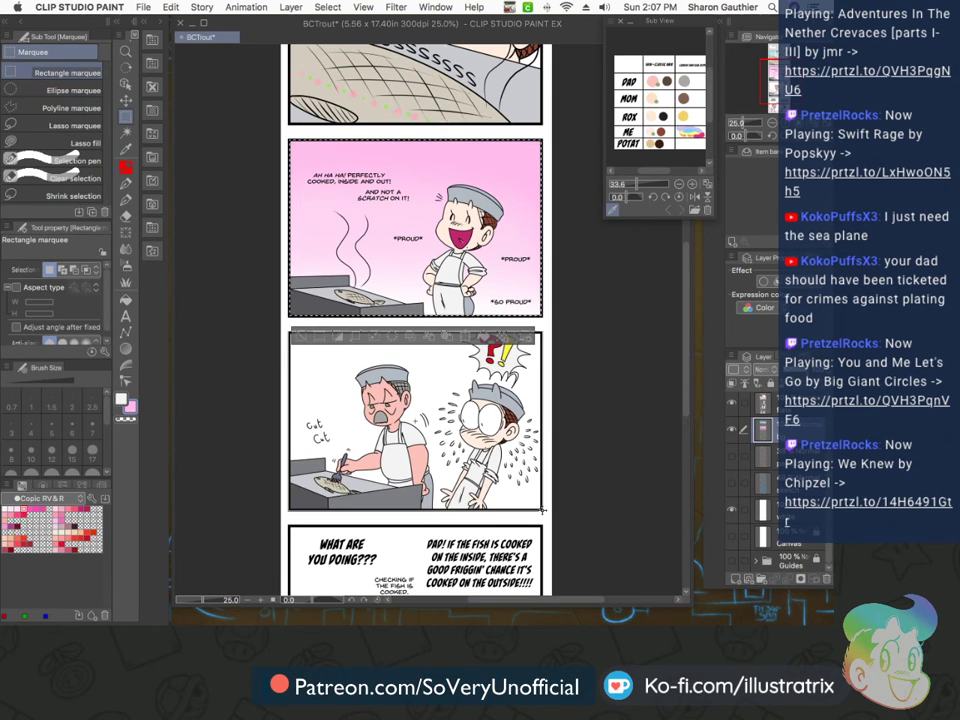
pyautogui.click(126, 233)
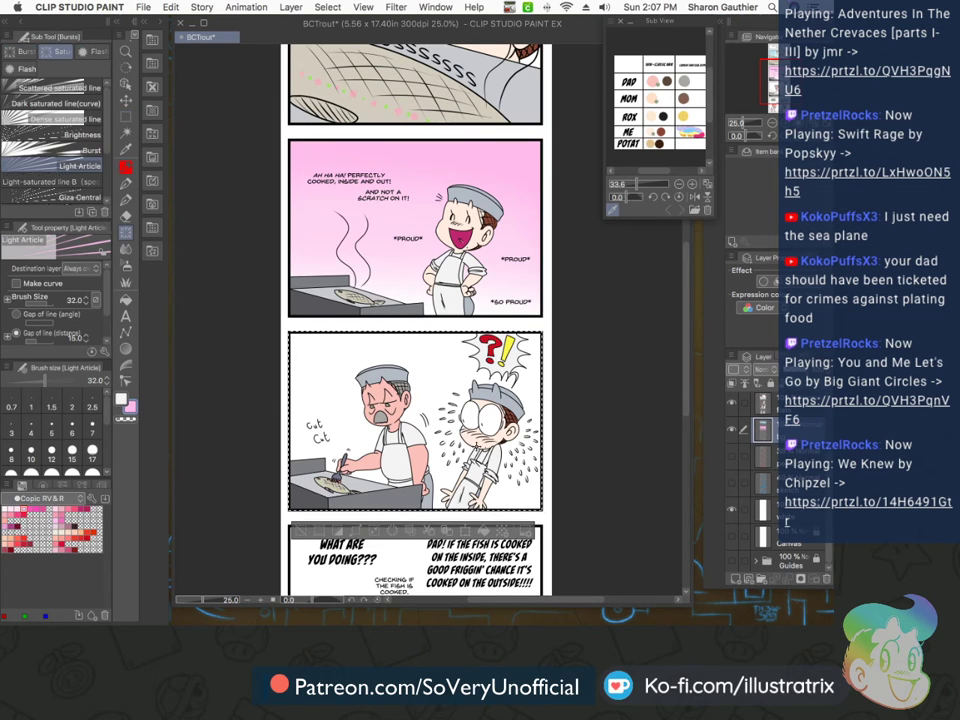
pyautogui.click(22, 498)
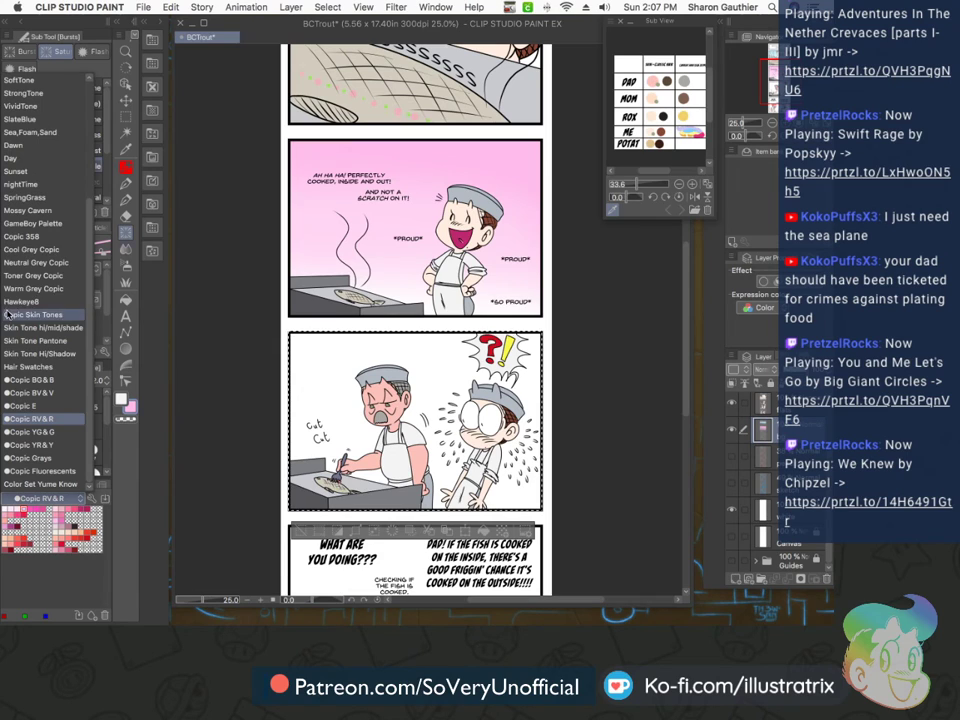
pyautogui.click(22, 236)
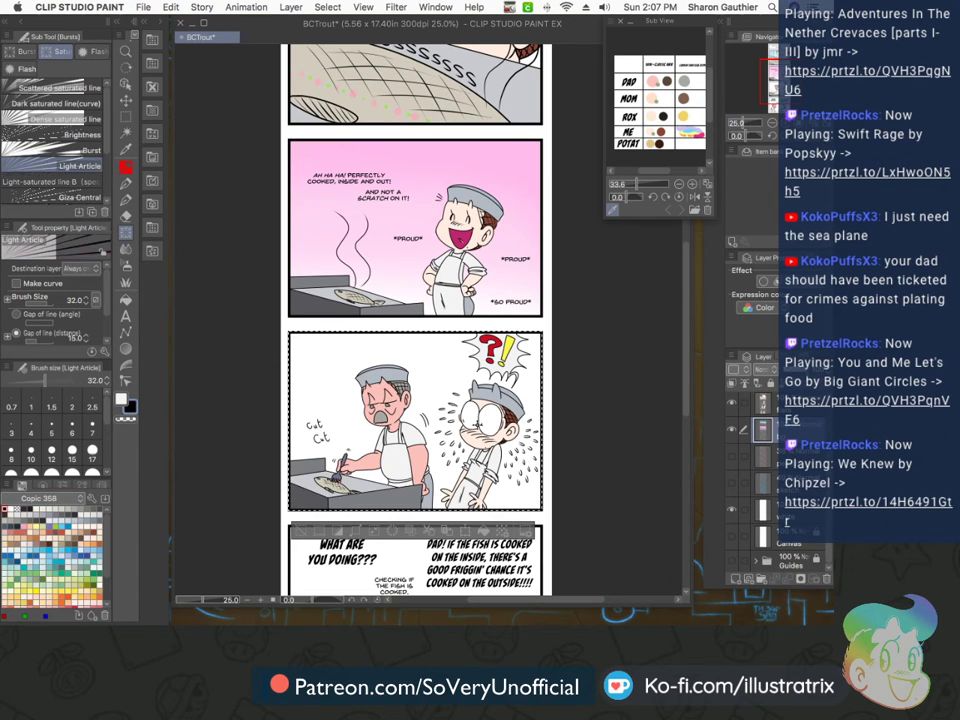
pyautogui.moveTo(561, 517); pyautogui.dragTo(561, 517)
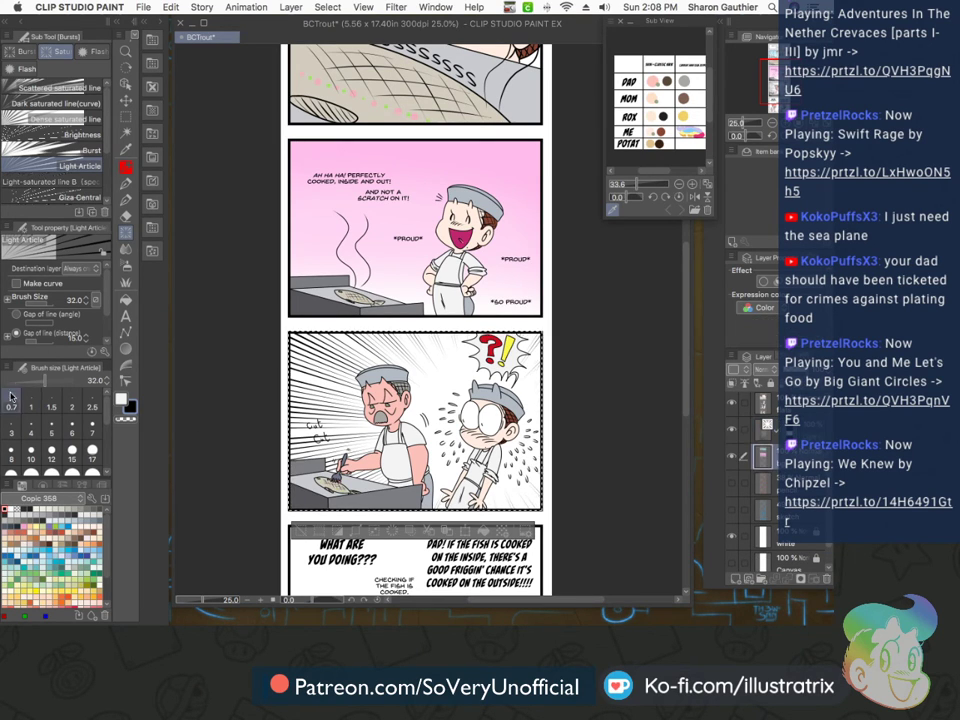
# Choose a bright yellow from the Copic YR&Y set and airbrush it around the third panel's outer background, leaving the area near the shocked character white
pyautogui.click(40, 498)
pyautogui.scroll(-4, 60, 340)
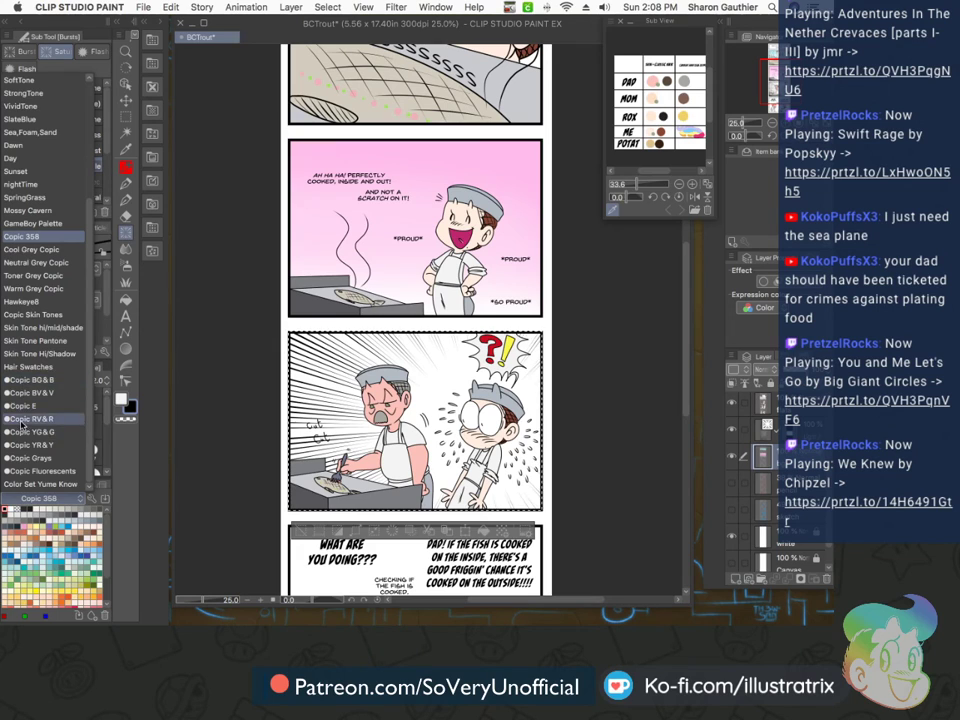
pyautogui.click(27, 437)
pyautogui.click(40, 498)
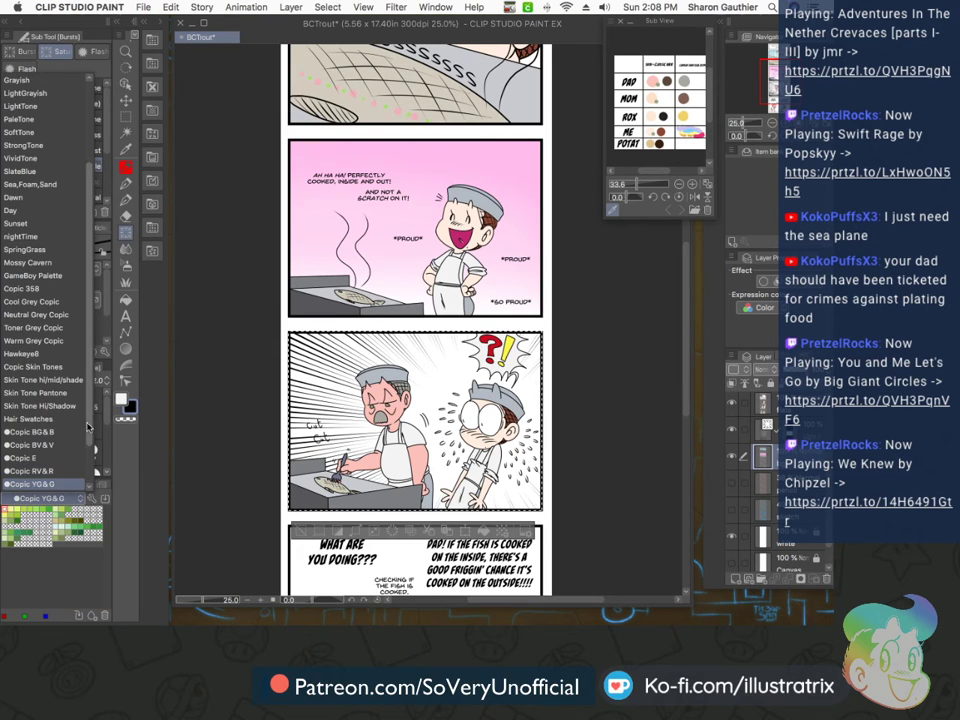
pyautogui.click(30, 445)
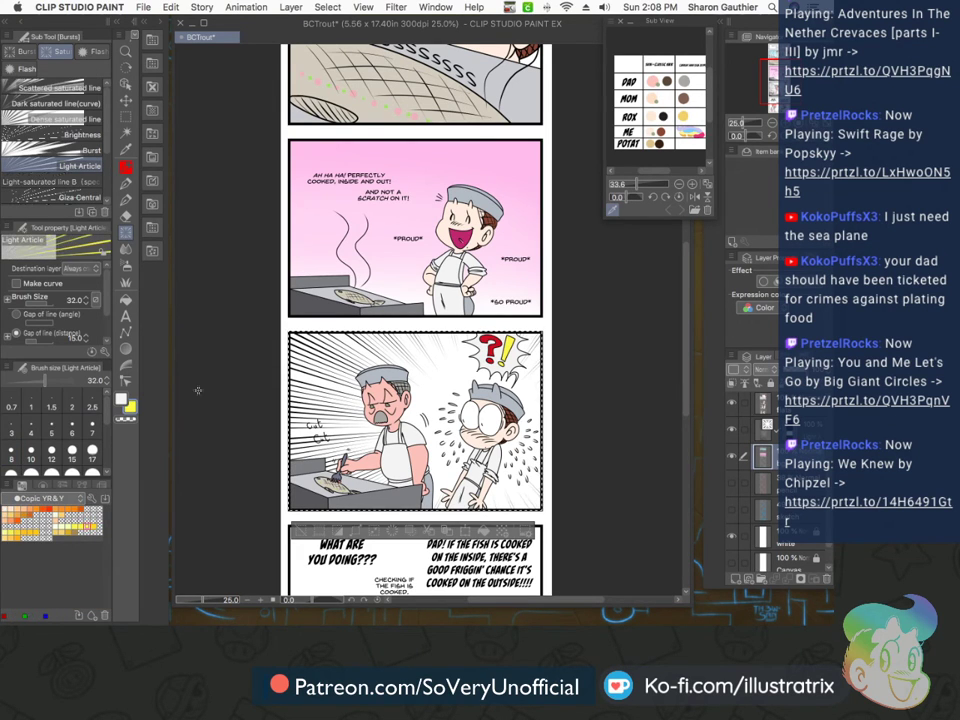
pyautogui.click(126, 265)
pyautogui.moveTo(376, 303)
pyautogui.mouseDown()
pyautogui.moveTo(257, 442)
pyautogui.moveTo(310, 334)
pyautogui.moveTo(327, 365)
pyautogui.mouseUp()
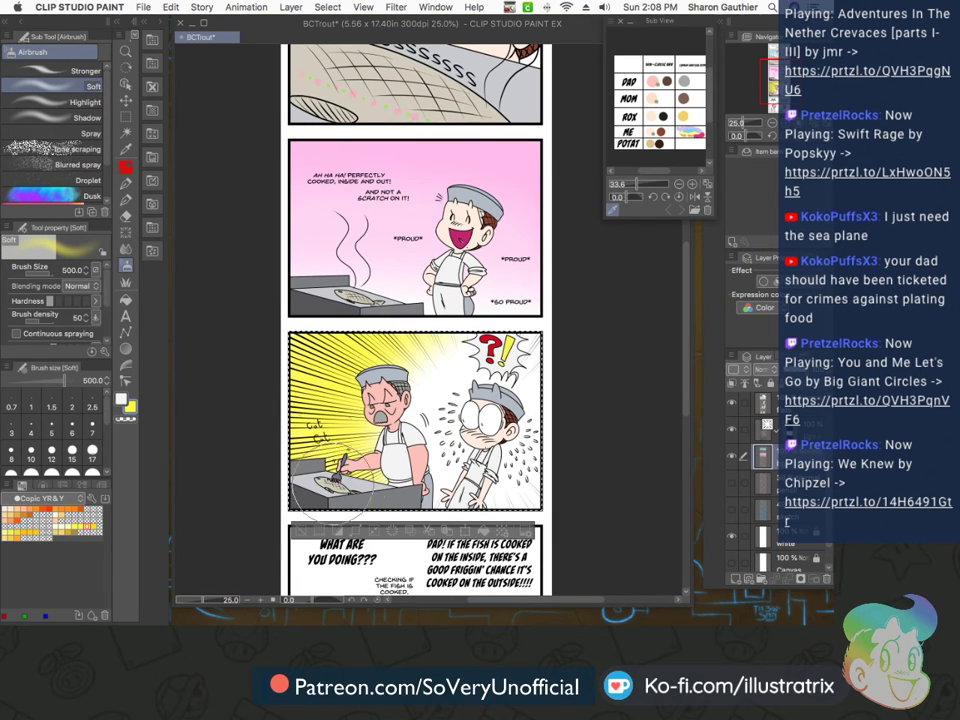
pyautogui.moveTo(497, 322)
pyautogui.mouseDown()
pyautogui.moveTo(568, 390)
pyautogui.moveTo(553, 493)
pyautogui.mouseUp()
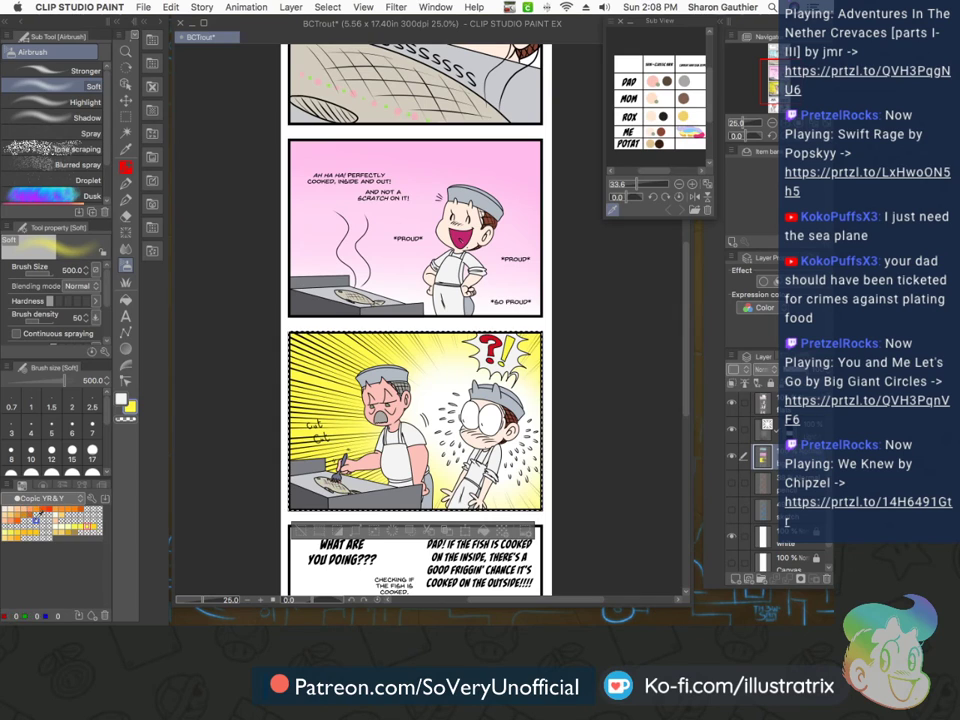
# Airbrush orange-red from the Copic YR&Y set over the third panel's outer edges and upper corners
pyautogui.click(31, 503)
pyautogui.click(31, 507)
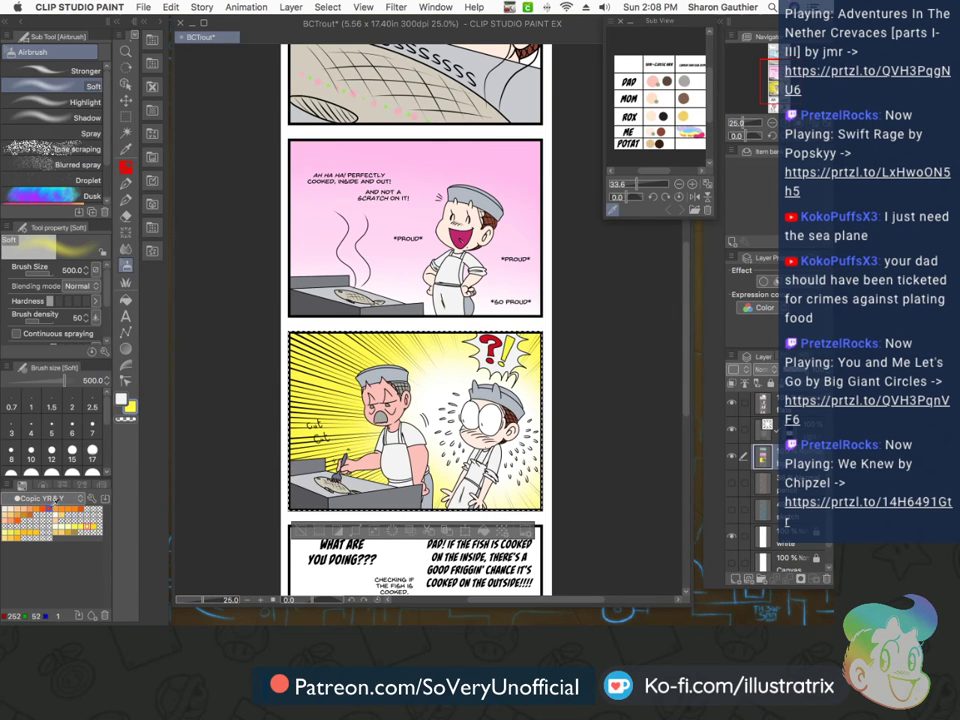
pyautogui.moveTo(263, 416)
pyautogui.mouseDown()
pyautogui.moveTo(400, 284)
pyautogui.moveTo(290, 466)
pyautogui.moveTo(329, 392)
pyautogui.moveTo(331, 308)
pyautogui.mouseUp()
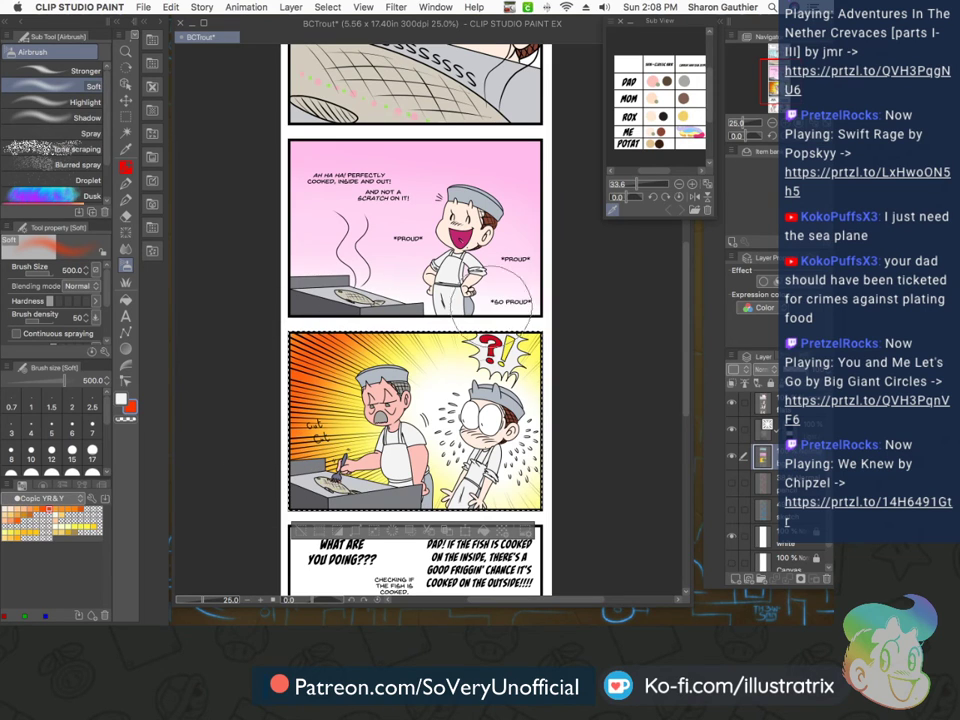
# Switch to the Lasso marquee and clear the selection around the third panel
pyautogui.scroll(2, 768, 470)
pyautogui.click(786, 440)
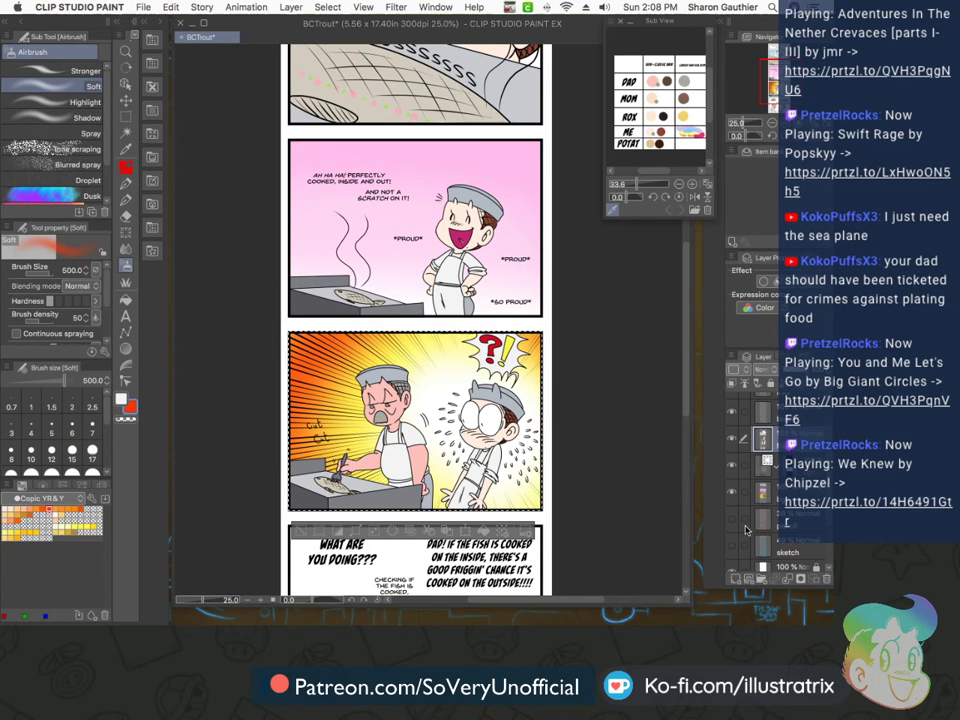
pyautogui.press('m')
pyautogui.moveTo(340, 428); pyautogui.dragTo(313, 408)
pyautogui.click(328, 8)
pyautogui.click(328, 26)
pyautogui.click(326, 8)
pyautogui.click(328, 35)
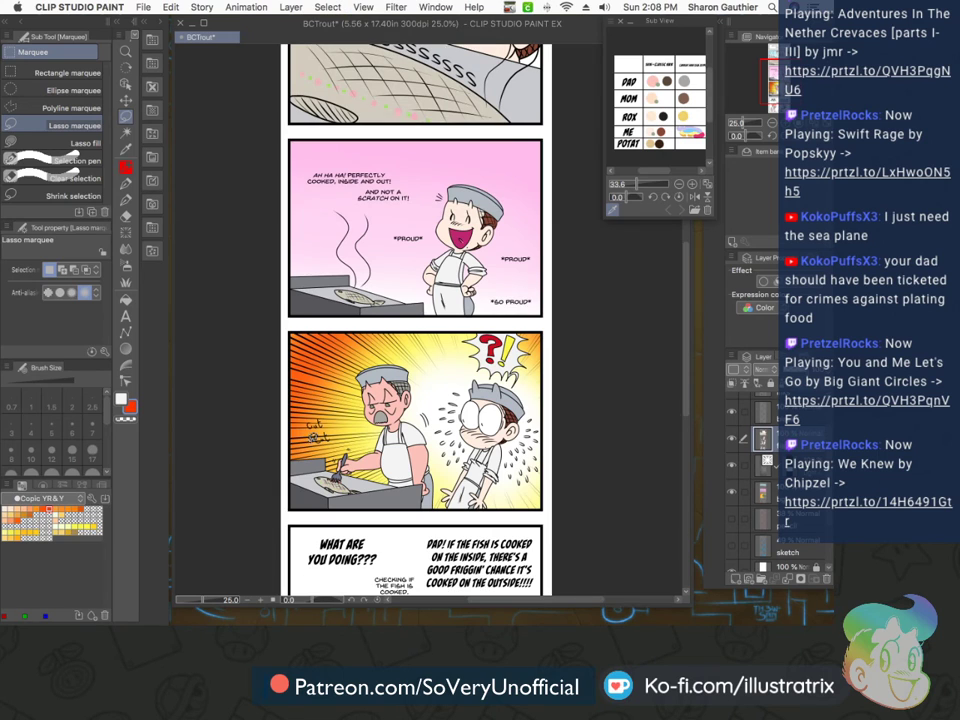
# Lasso the "Cut Cut" lettering in the third panel, move it from the ink layer onto its own layer by cutting and pasting, and deselect
pyautogui.moveTo(340, 433); pyautogui.dragTo(337, 424)
pyautogui.click(174, 9)
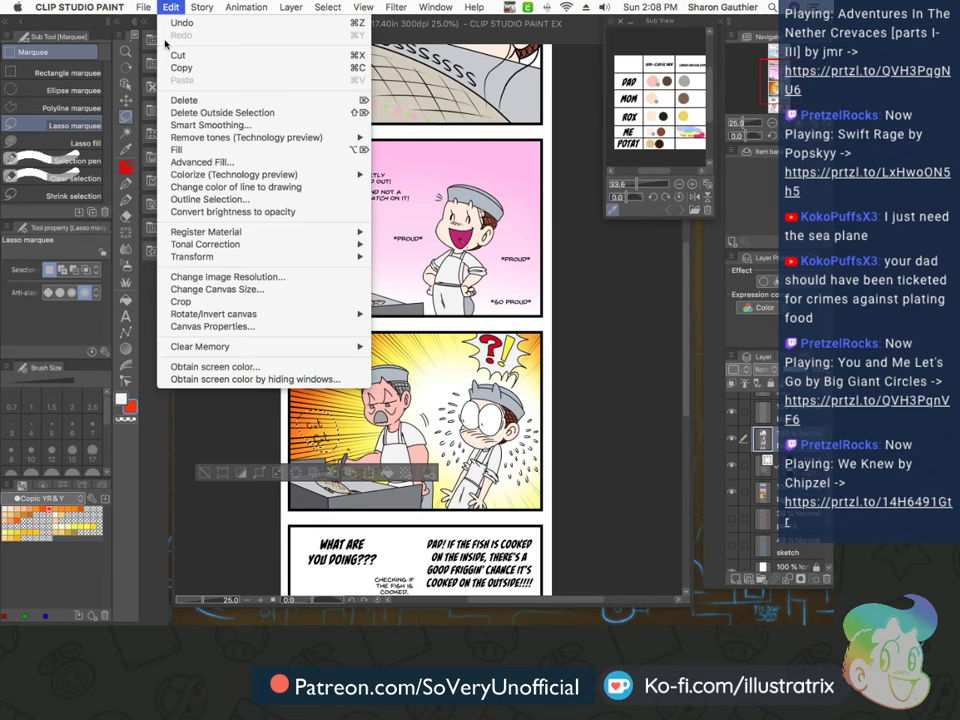
pyautogui.click(244, 428)
pyautogui.scroll(3, 764, 478)
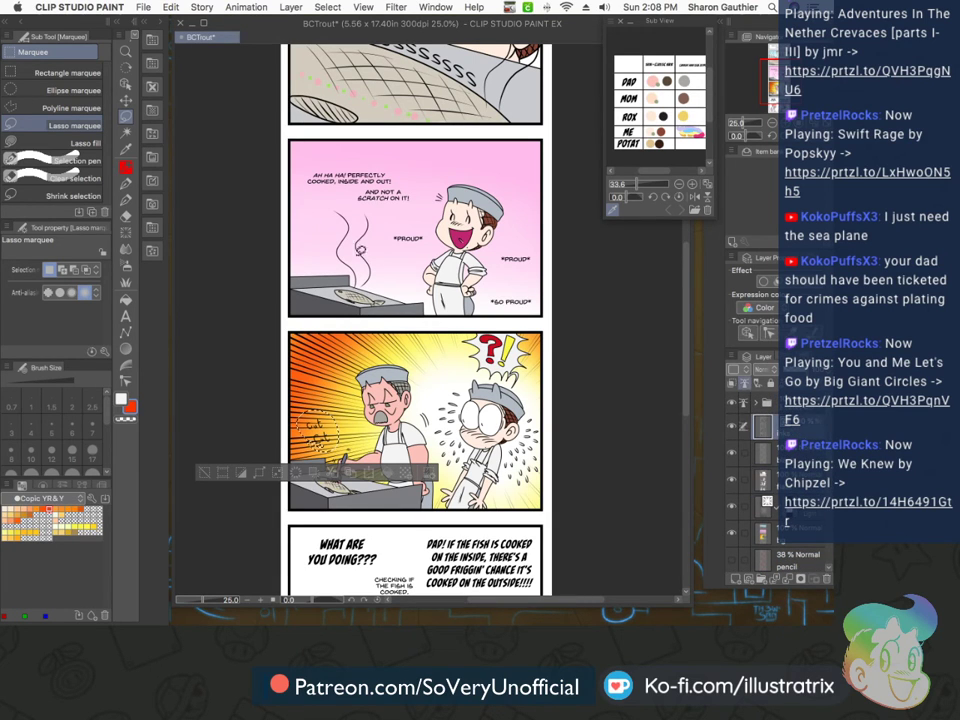
pyautogui.click(172, 9)
pyautogui.click(170, 12)
pyautogui.click(170, 10)
pyautogui.click(174, 80)
pyautogui.click(326, 9)
pyautogui.click(327, 35)
# Apply a white border effect to the "Cut Cut" lettering layer and adjust the edge thickness
pyautogui.click(763, 283)
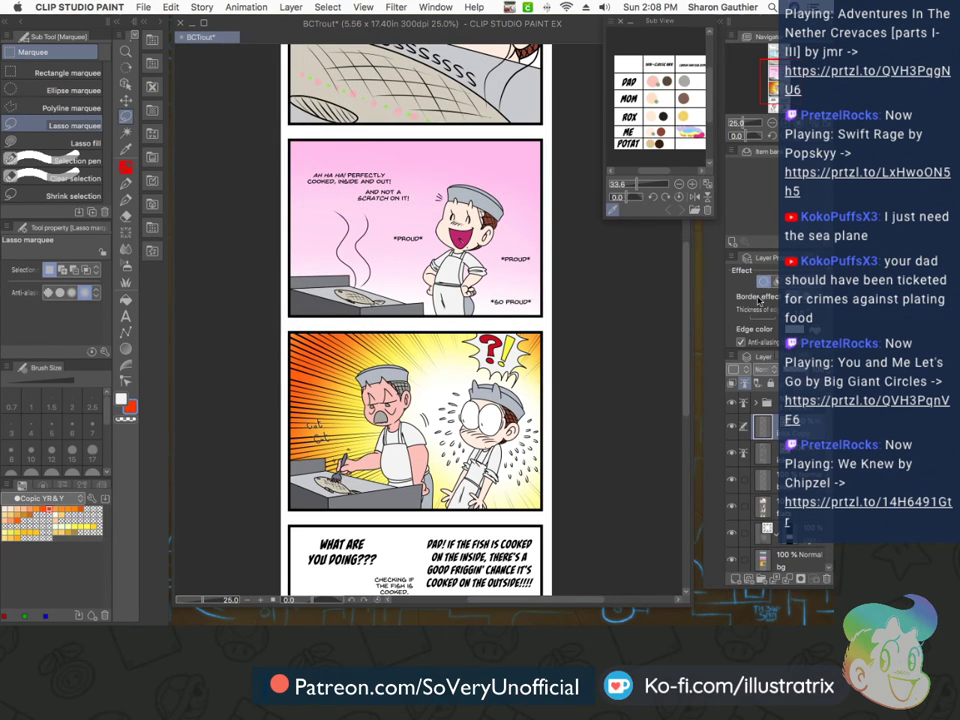
pyautogui.moveTo(752, 317); pyautogui.dragTo(756, 317)
pyautogui.scroll(-2, 269, 497)
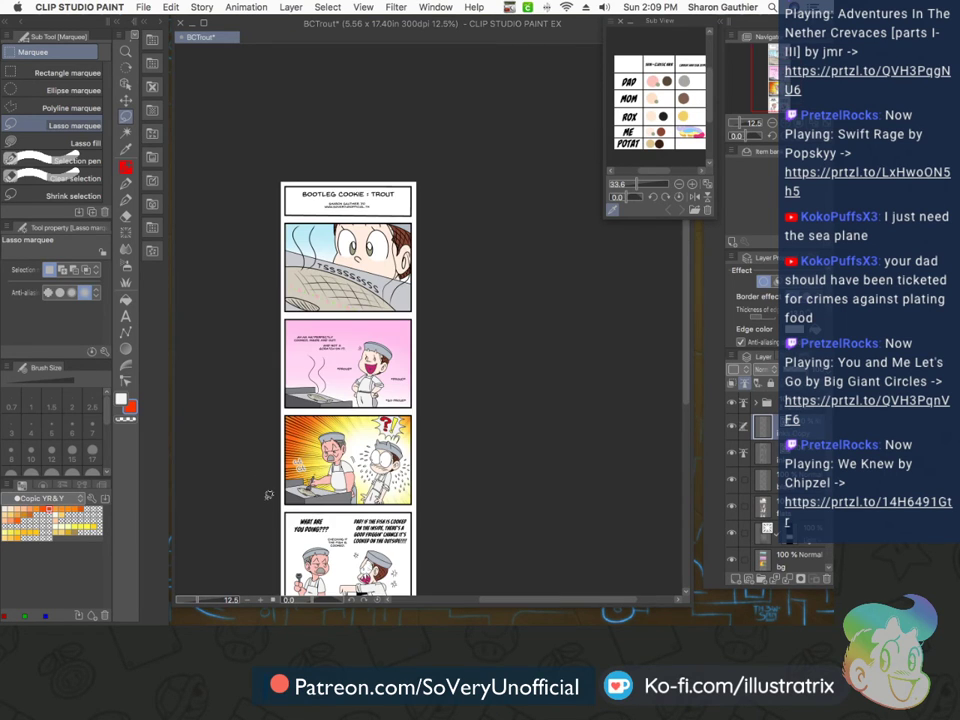
# Select the whole fourth panel with a rectangle marquee along its border and make the bg layer active
pyautogui.scroll(-5, 466, 453)
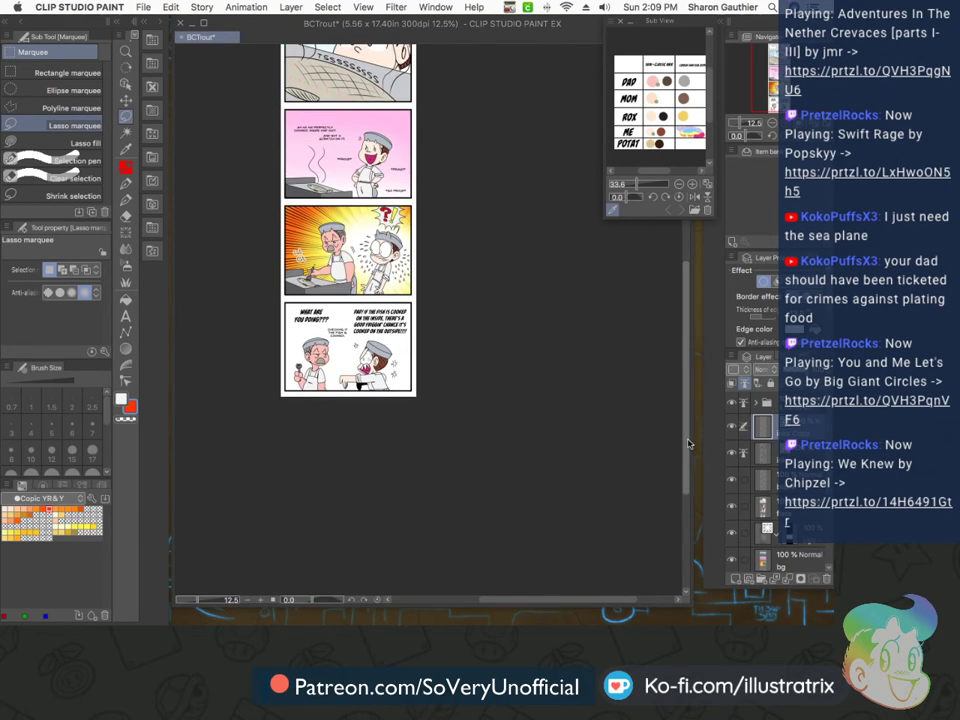
pyautogui.click(60, 72)
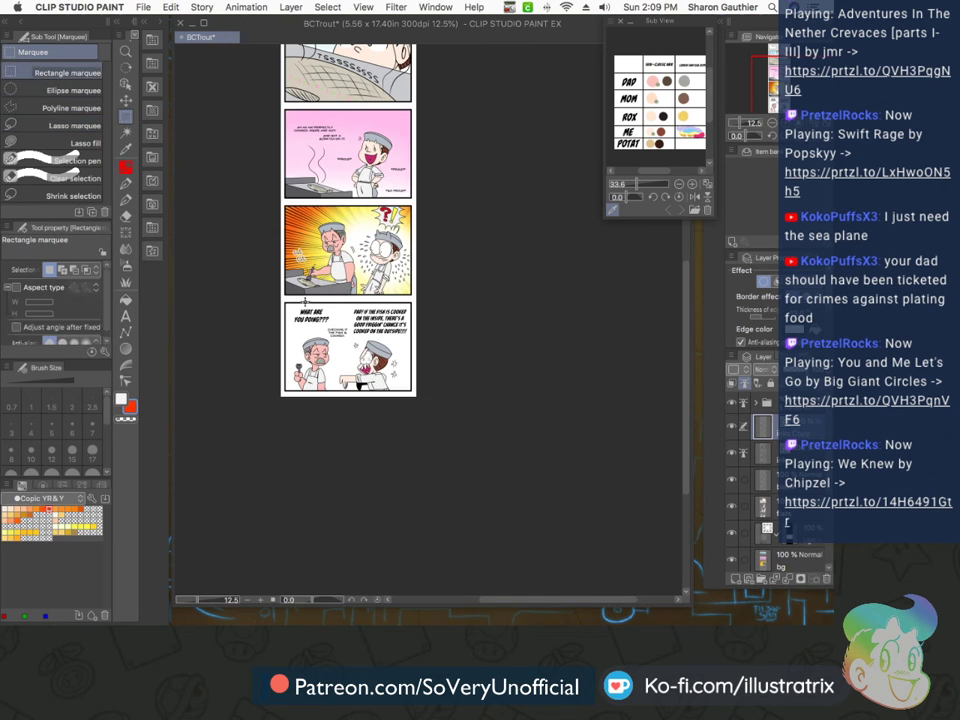
pyautogui.scroll(3, 259, 293)
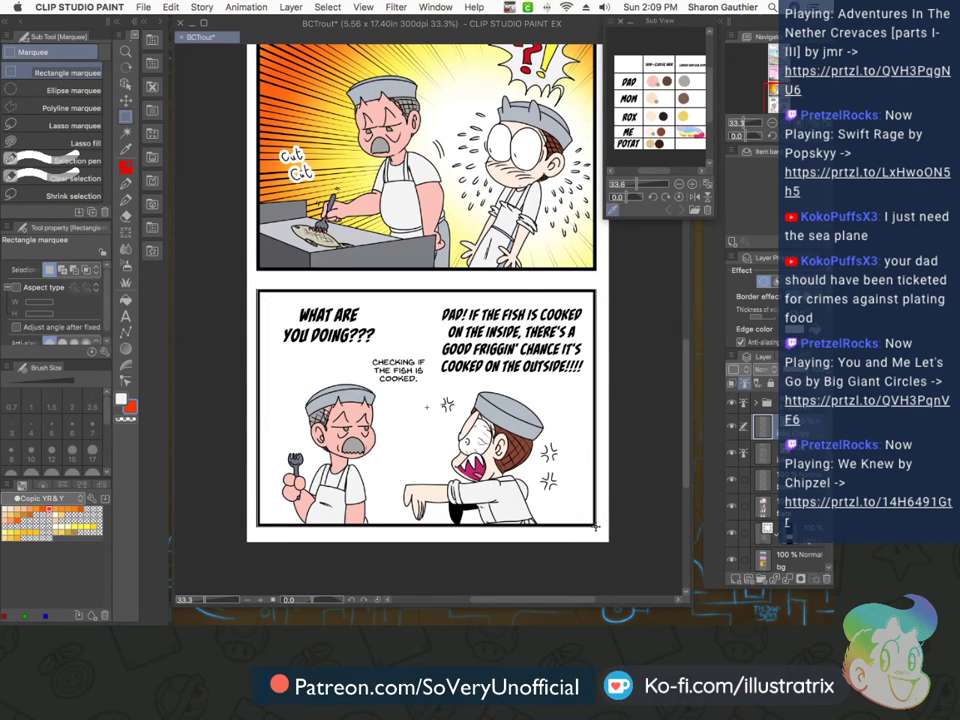
pyautogui.moveTo(257, 289); pyautogui.dragTo(596, 526)
pyautogui.scroll(-5, 785, 480)
pyautogui.click(785, 430)
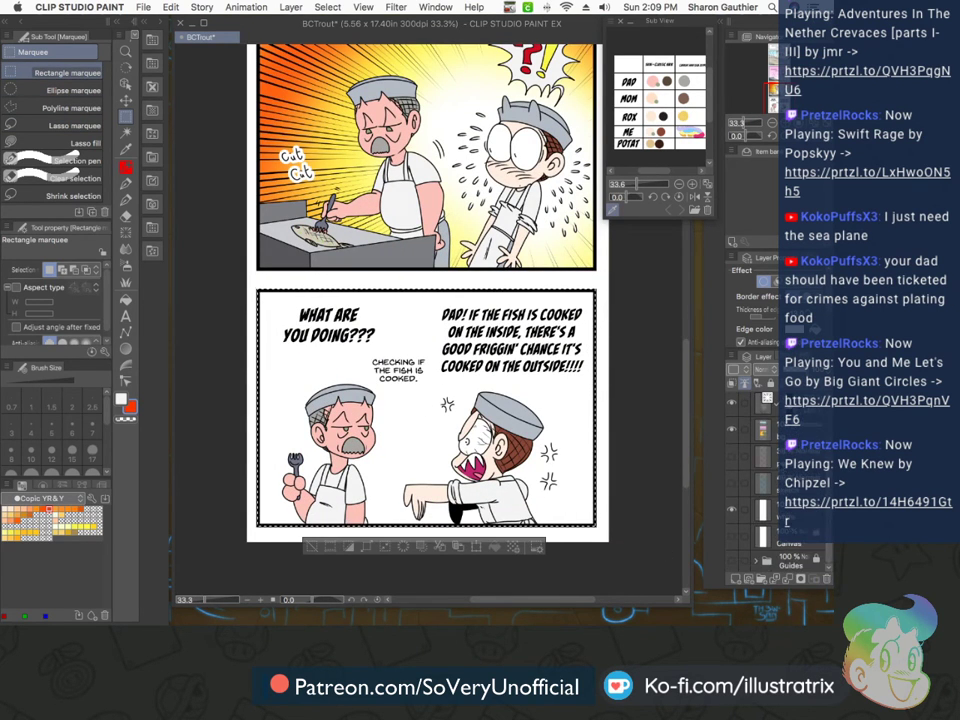
# Choose a bright yellow from the Copic YR&Y set for the fourth panel's background
pyautogui.click(40, 498)
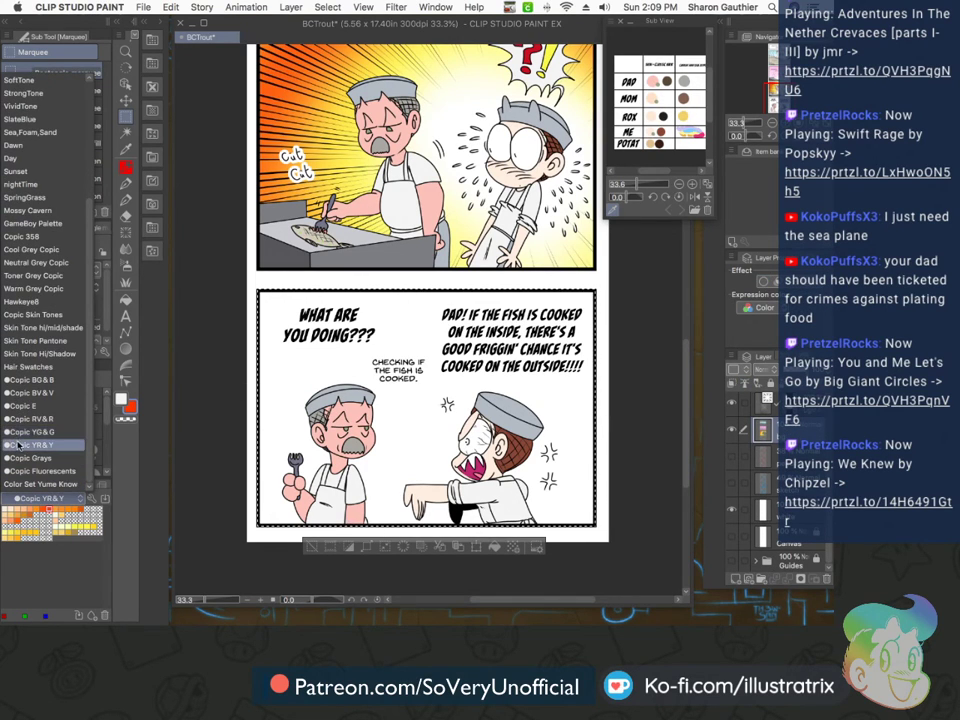
pyautogui.click(17, 446)
pyautogui.click(89, 525)
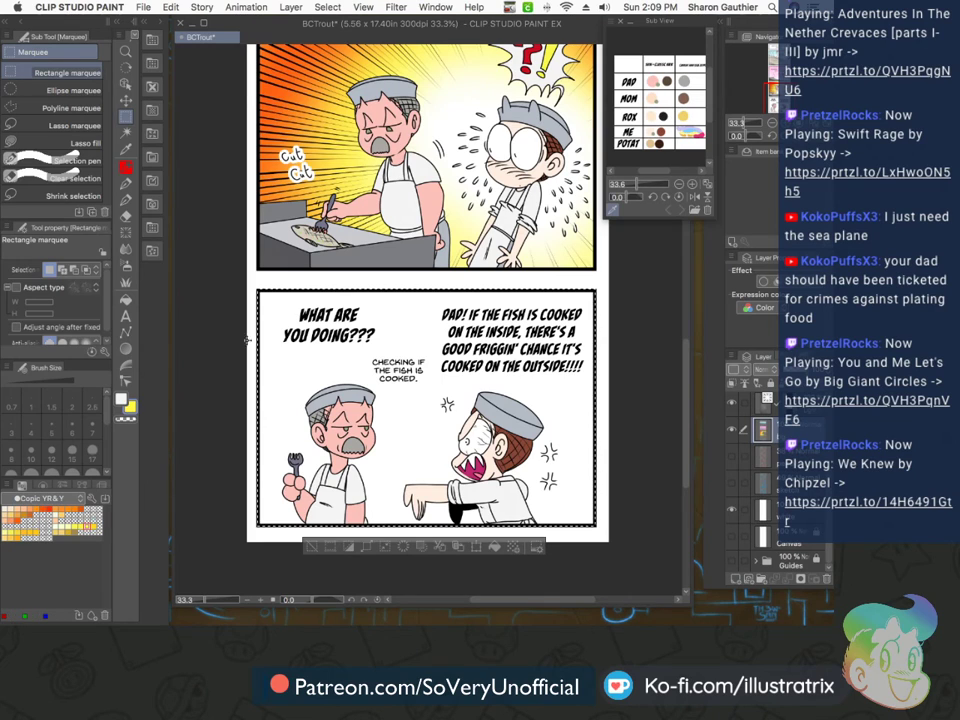
# Fill the selected fourth panel with yellow using Lasso fill and pick a bright green from the Copic YG&G set
pyautogui.click(84, 143)
pyautogui.moveTo(236, 252)
pyautogui.mouseDown()
pyautogui.moveTo(653, 471)
pyautogui.moveTo(250, 225)
pyautogui.mouseUp()
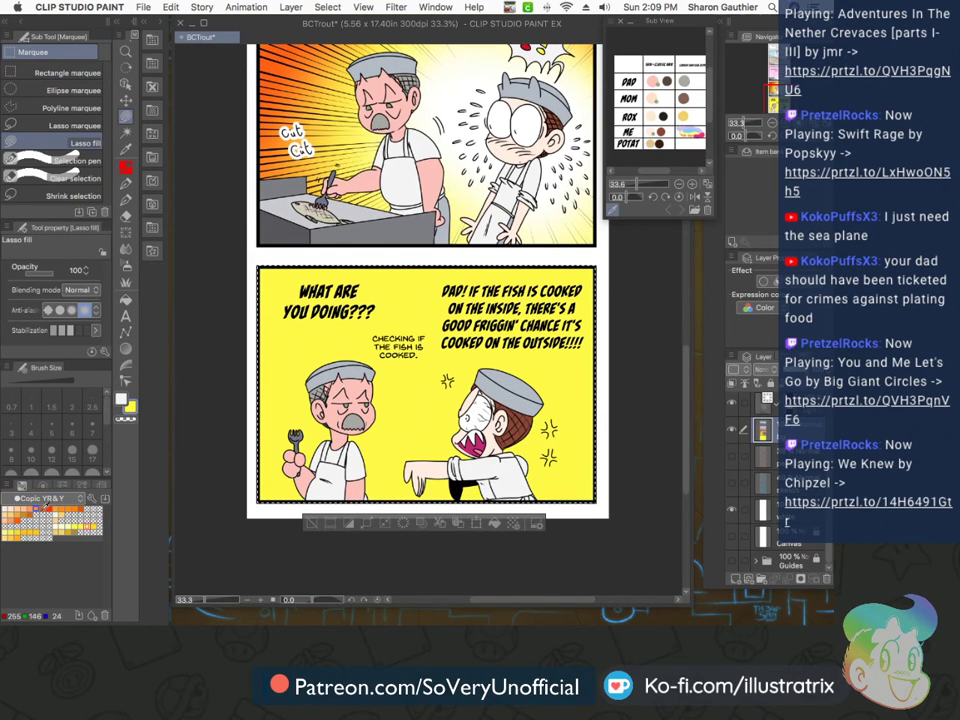
pyautogui.click(35, 498)
pyautogui.click(21, 355)
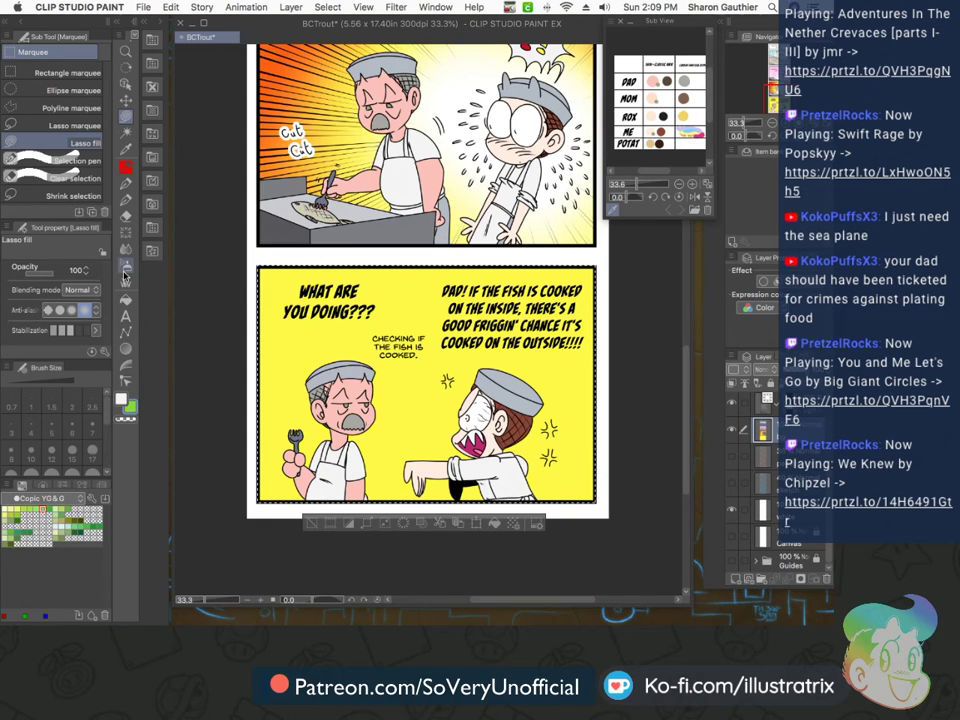
# Airbrush the fourth panel with the Soft airbrush at size 500, green toward the corners and white in the middle
pyautogui.press('b')
pyautogui.moveTo(306, 267)
pyautogui.mouseDown()
pyautogui.moveTo(232, 322)
pyautogui.moveTo(417, 253)
pyautogui.moveTo(248, 405)
pyautogui.moveTo(250, 480)
pyautogui.moveTo(250, 415)
pyautogui.mouseUp()
pyautogui.moveTo(413, 208)
pyautogui.mouseDown()
pyautogui.moveTo(474, 210)
pyautogui.moveTo(501, 574)
pyautogui.moveTo(608, 400)
pyautogui.mouseUp()
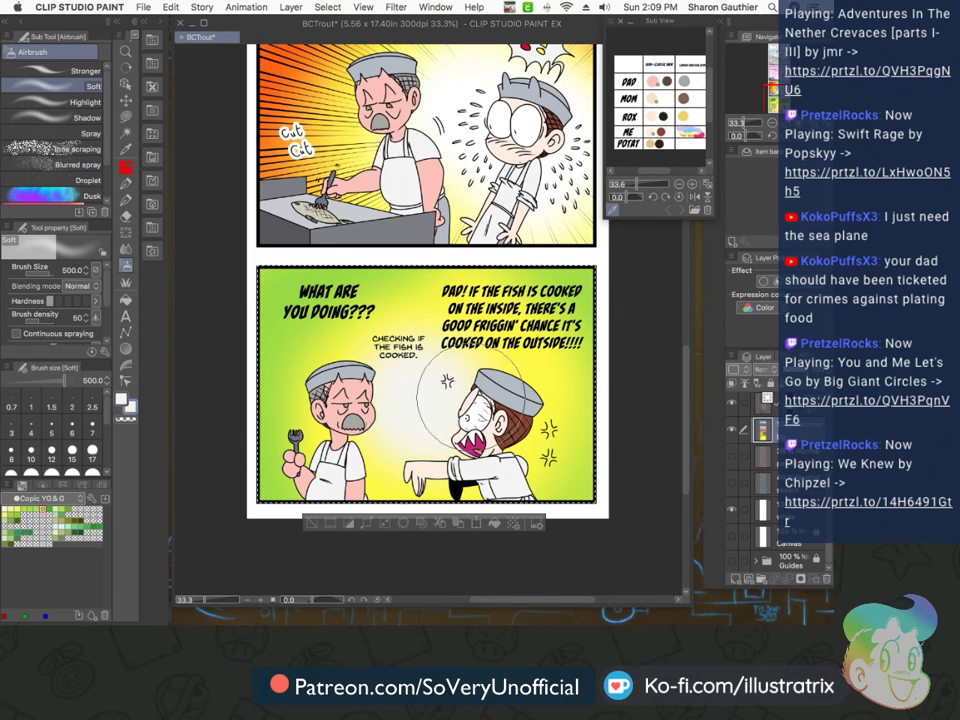
pyautogui.press('super+minus')
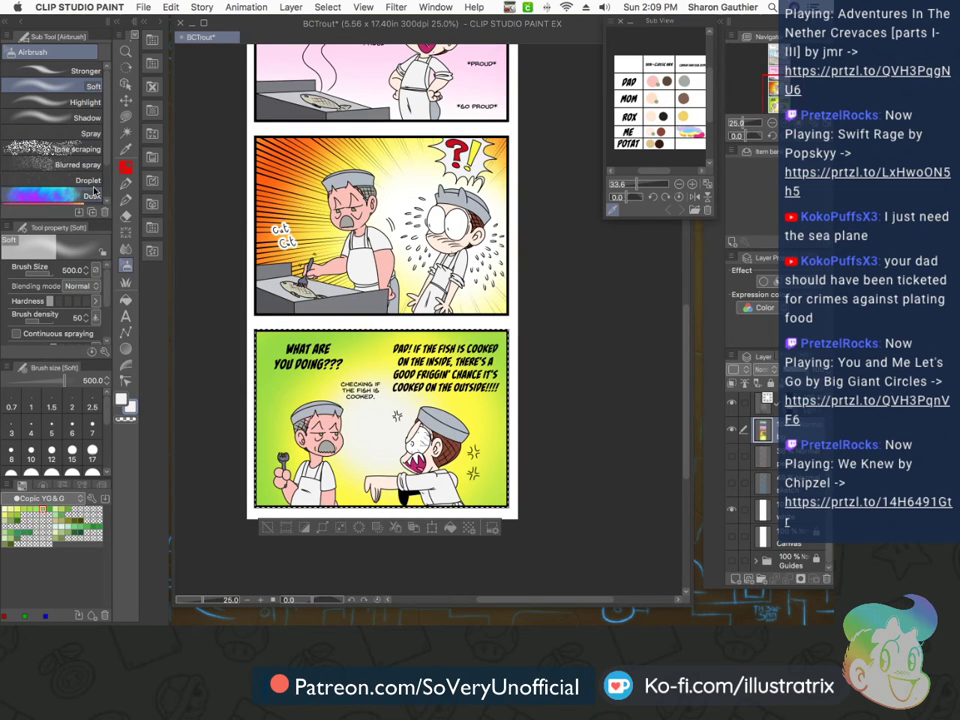
# Browse the material library to the Jaggy dialog balloons within the manga materials
pyautogui.click(152, 87)
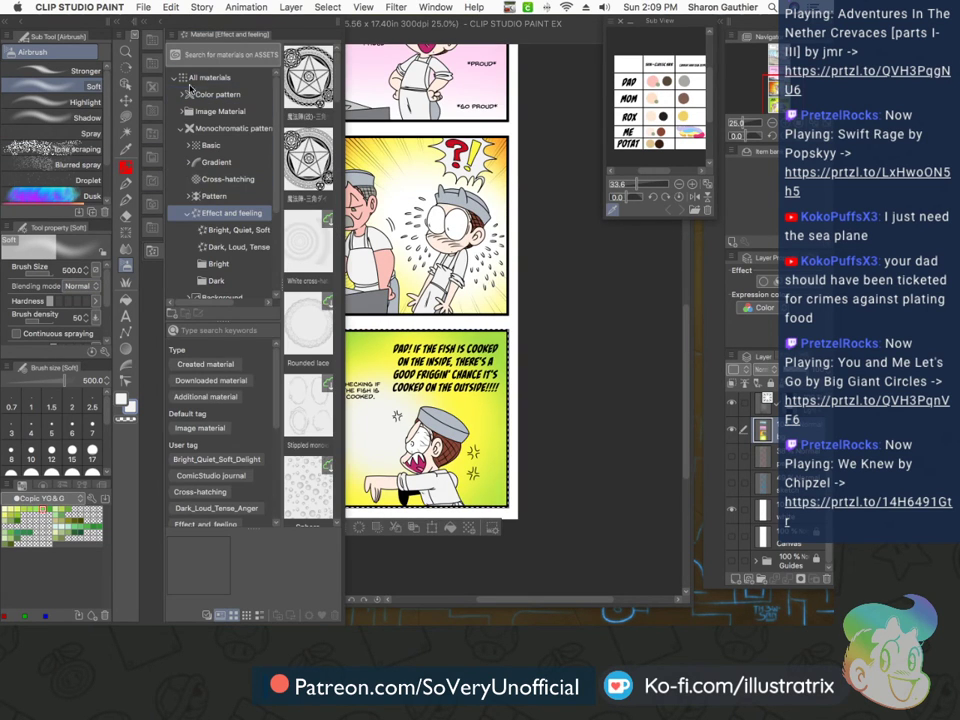
pyautogui.click(198, 77)
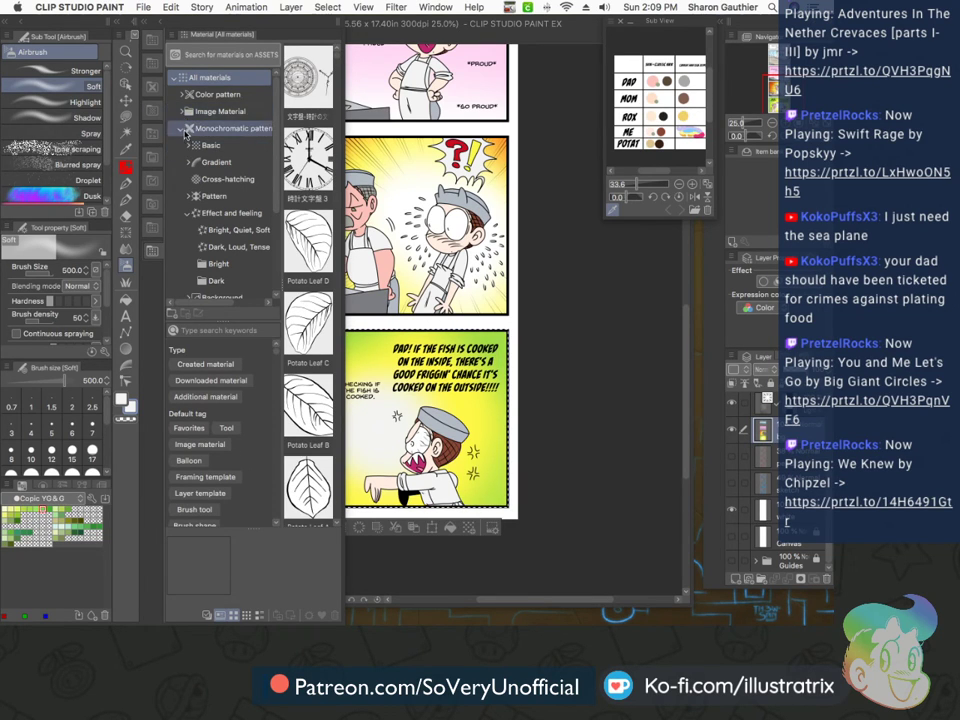
pyautogui.click(182, 128)
pyautogui.click(182, 145)
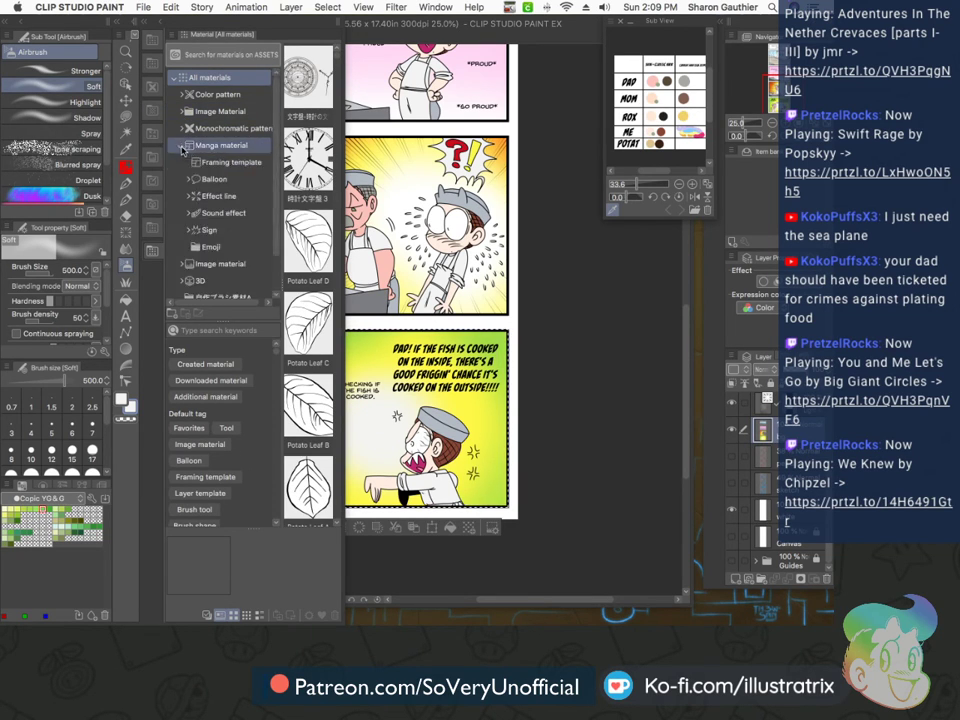
pyautogui.click(191, 179)
pyautogui.click(196, 196)
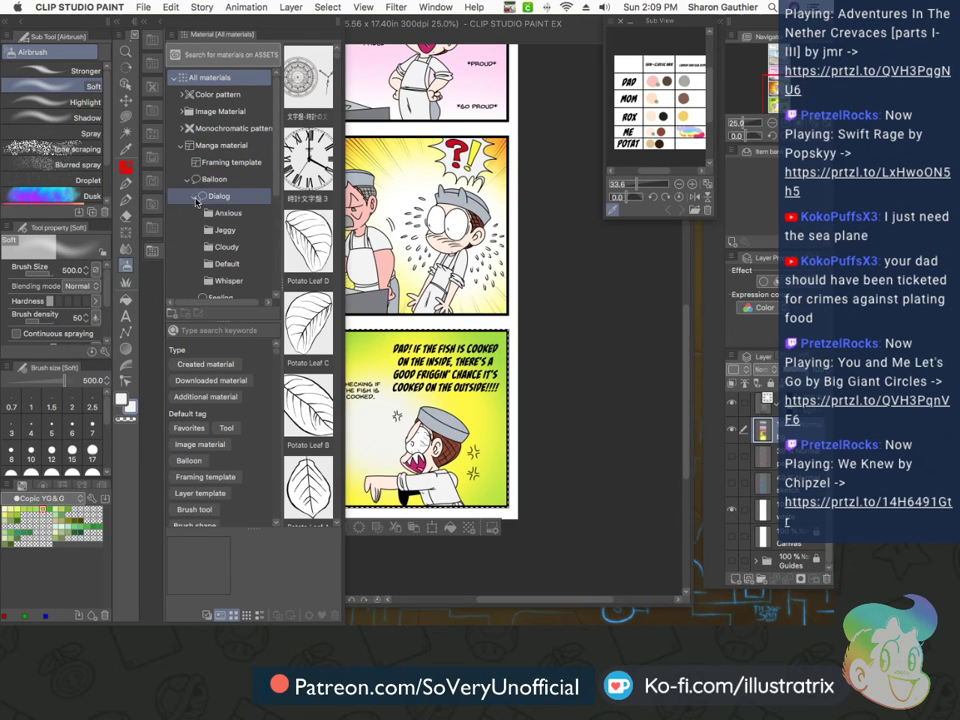
pyautogui.click(215, 230)
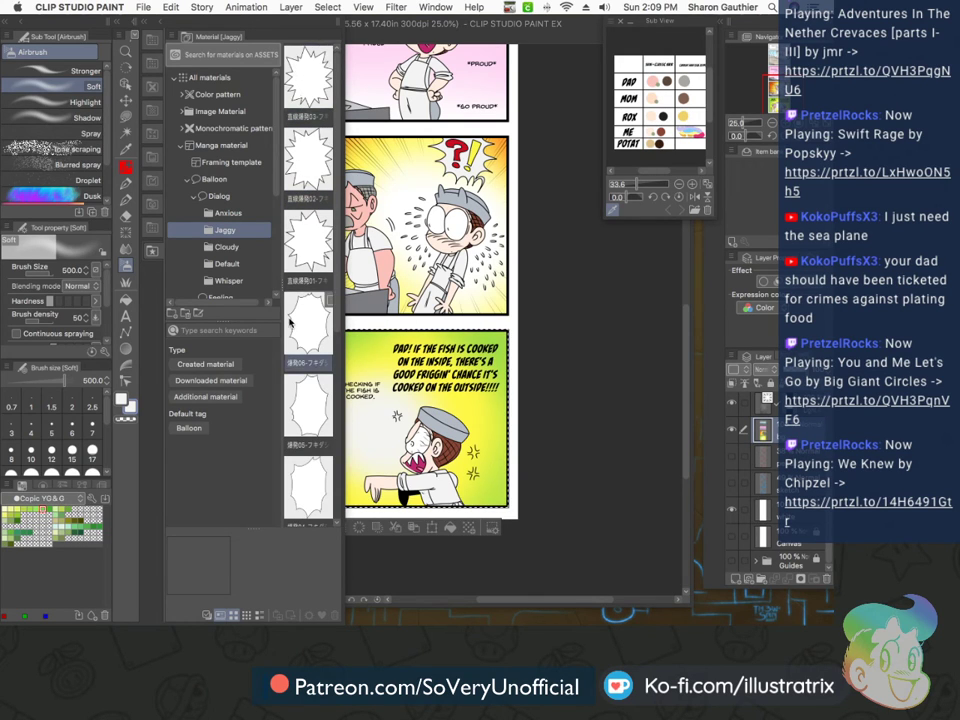
# Try the spiky 直線爆発03 balloon in the fourth panel, layered beneath the "DAD! IF THE FISH IS COOKED" text and stretched around it
pyautogui.moveTo(293, 88); pyautogui.dragTo(440, 412)
pyautogui.moveTo(385, 465); pyautogui.dragTo(384, 462)
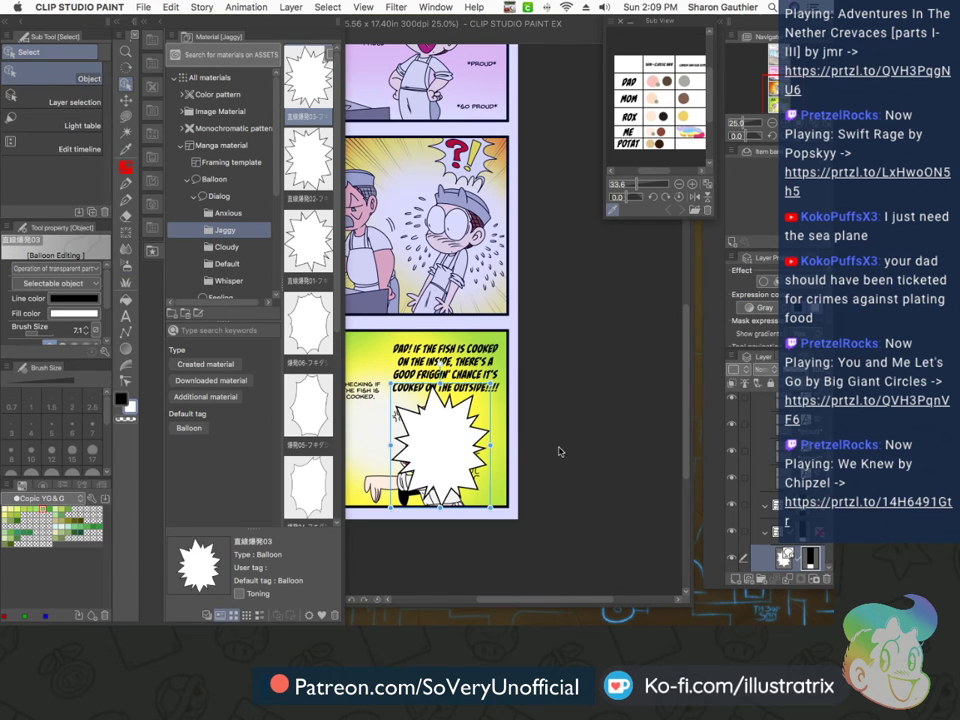
pyautogui.scroll(-5, 792, 537)
pyautogui.moveTo(763, 432); pyautogui.dragTo(762, 490)
pyautogui.click(761, 488)
pyautogui.moveTo(390, 508); pyautogui.dragTo(409, 396)
pyautogui.moveTo(504, 397); pyautogui.dragTo(541, 414)
pyautogui.moveTo(368, 413); pyautogui.dragTo(348, 413)
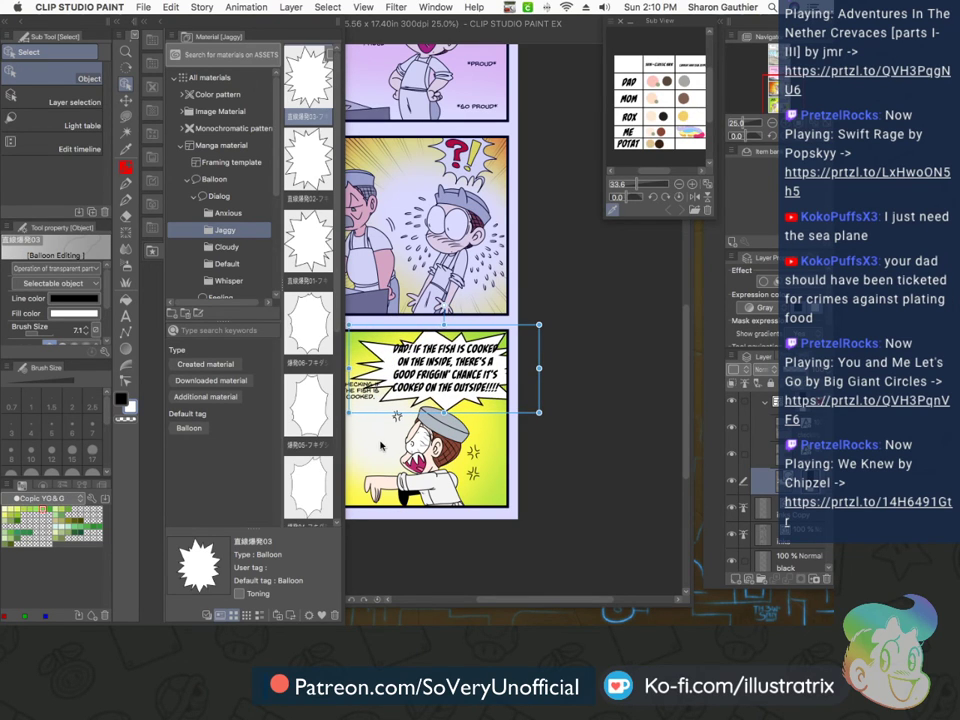
# Apply the spiky balloon's layer mask, accepting the conversion to a raster layer
pyautogui.click(800, 577)
pyautogui.click(505, 252)
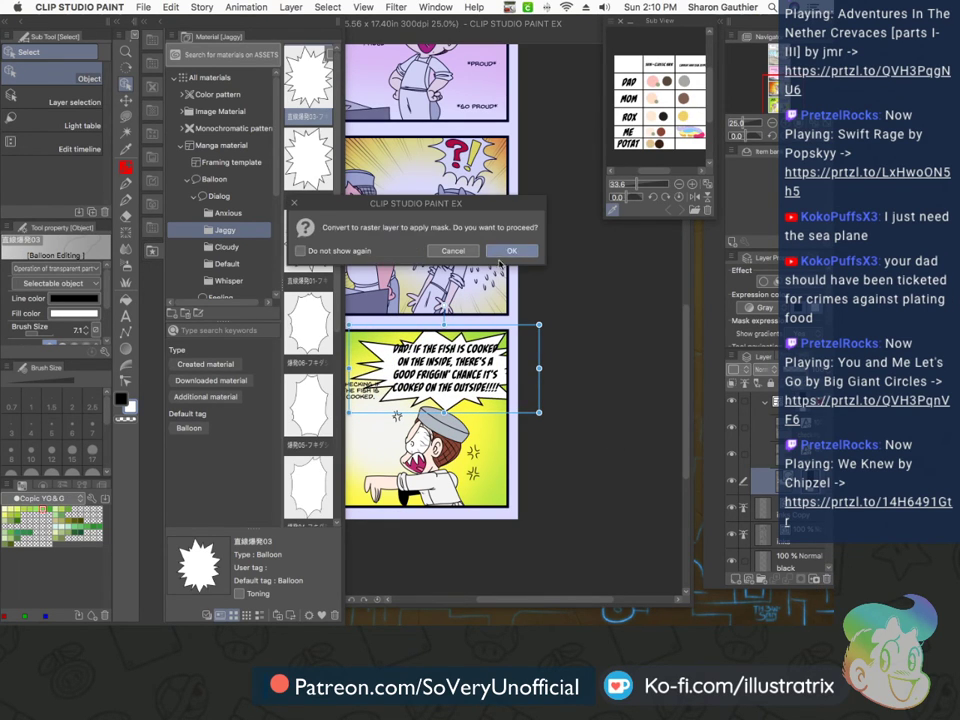
pyautogui.click(493, 252)
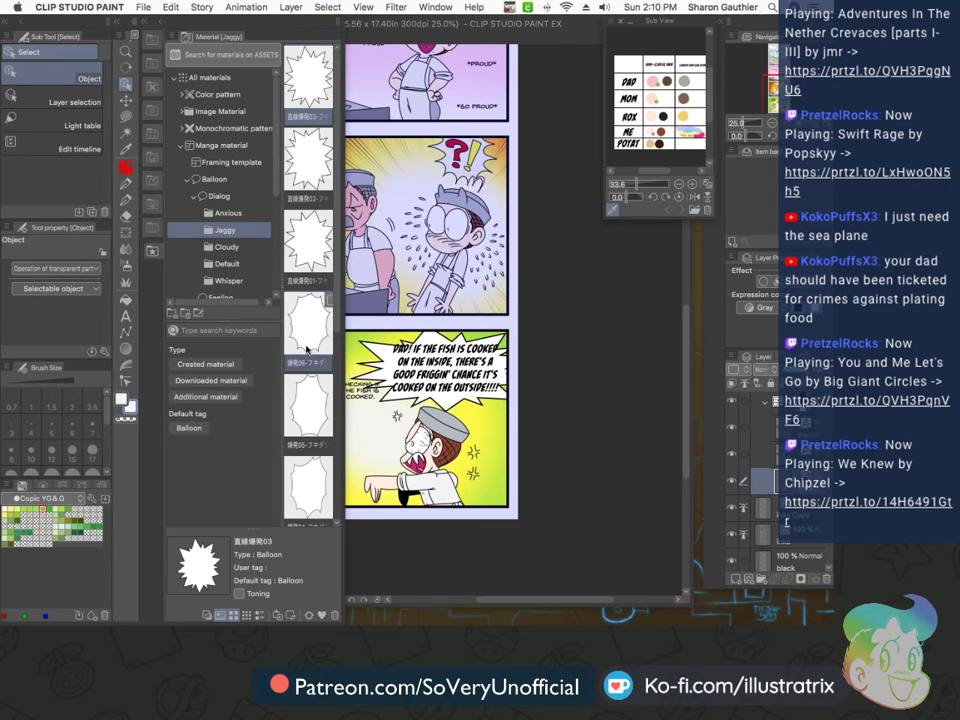
# Try the 爆発06 balloon in the fourth panel, layered beneath the dialogue and stretched around the "DAD!" text
pyautogui.moveTo(304, 327); pyautogui.dragTo(448, 405)
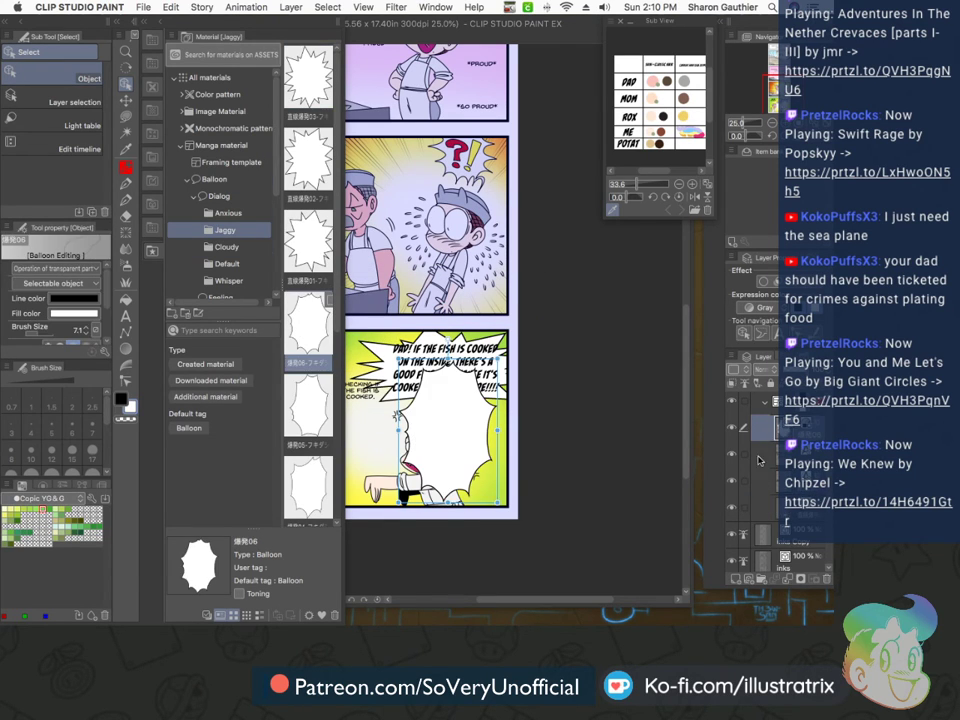
pyautogui.moveTo(760, 437); pyautogui.dragTo(760, 484)
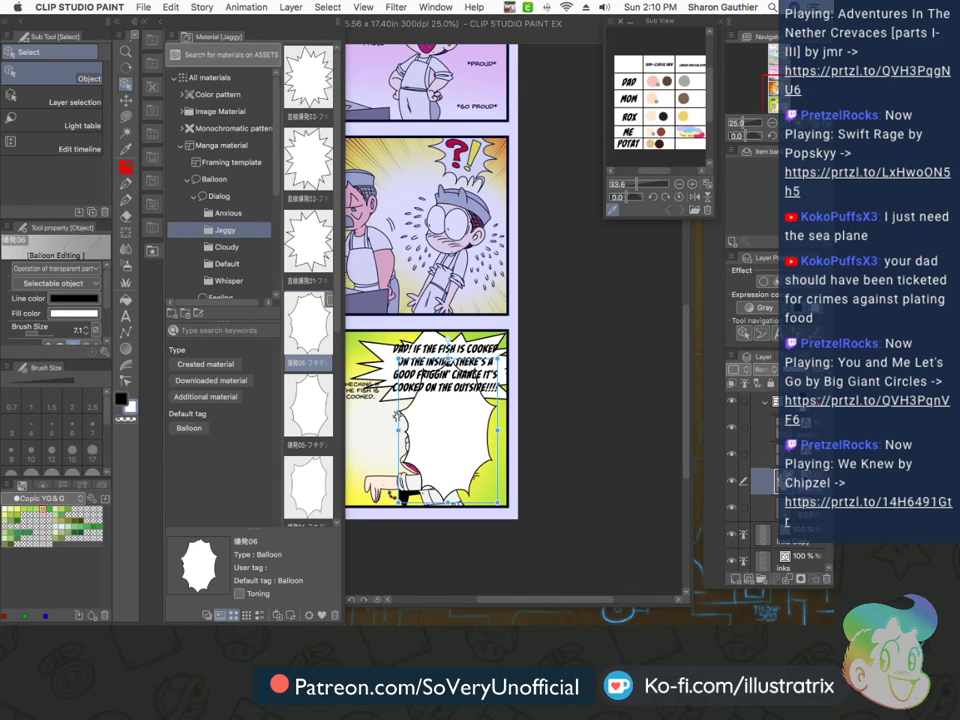
pyautogui.moveTo(400, 502); pyautogui.dragTo(349, 420)
pyautogui.moveTo(423, 359); pyautogui.dragTo(423, 325)
pyautogui.moveTo(497, 420); pyautogui.dragTo(537, 415)
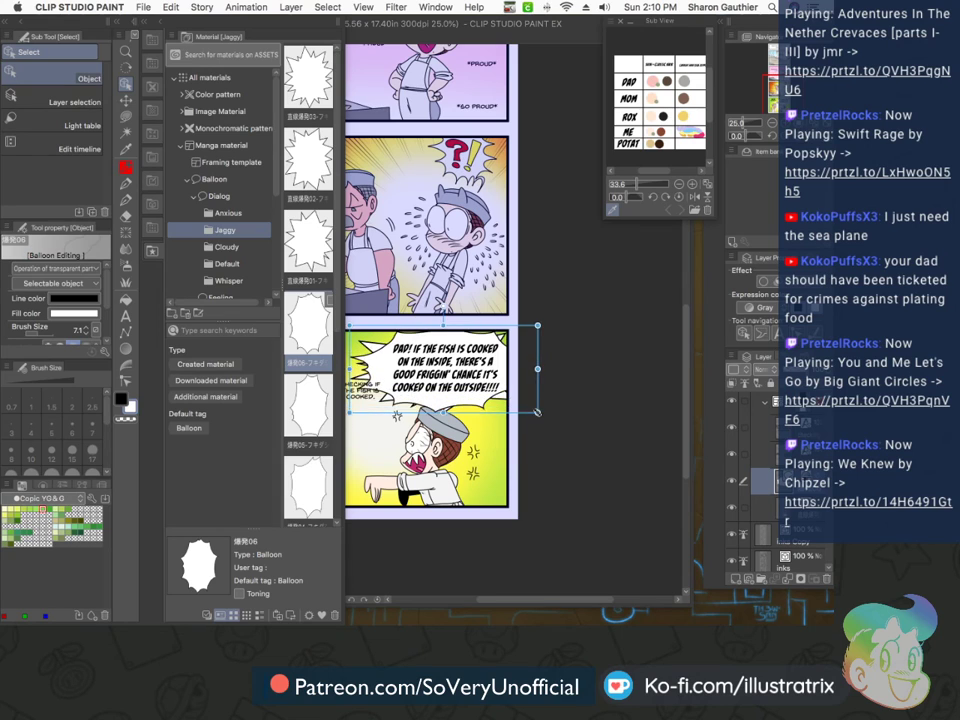
pyautogui.moveTo(350, 415); pyautogui.dragTo(356, 412)
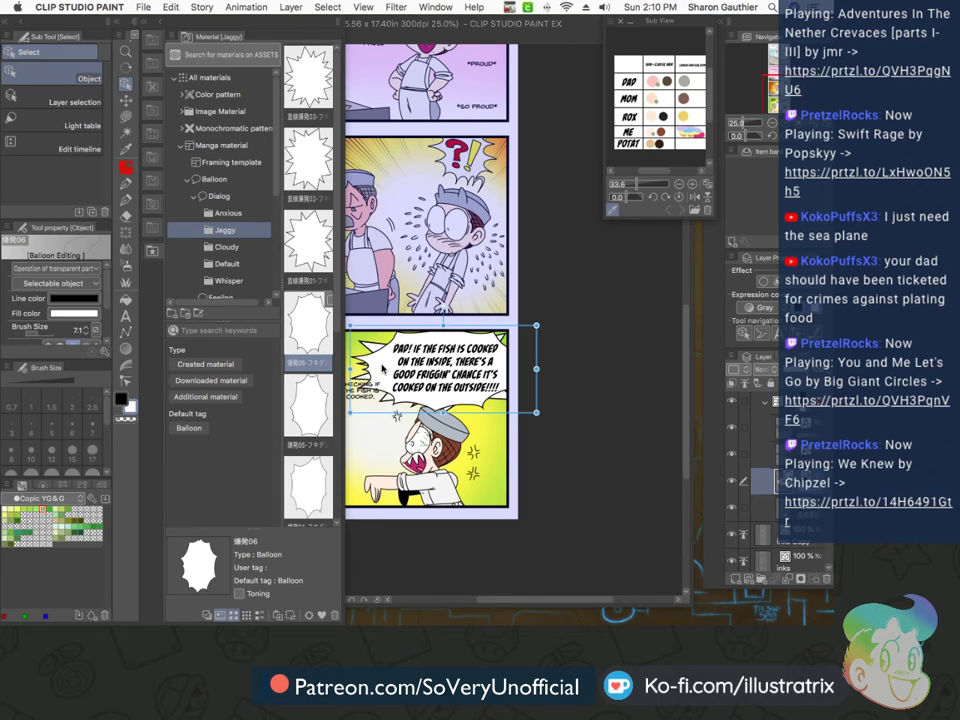
# Rotate the 爆発06 balloon about 90° clockwise and refit its frame around the "DAD!" text
pyautogui.moveTo(444, 310); pyautogui.dragTo(568, 371)
pyautogui.moveTo(397, 460); pyautogui.dragTo(343, 419)
pyautogui.moveTo(416, 275); pyautogui.dragTo(418, 298)
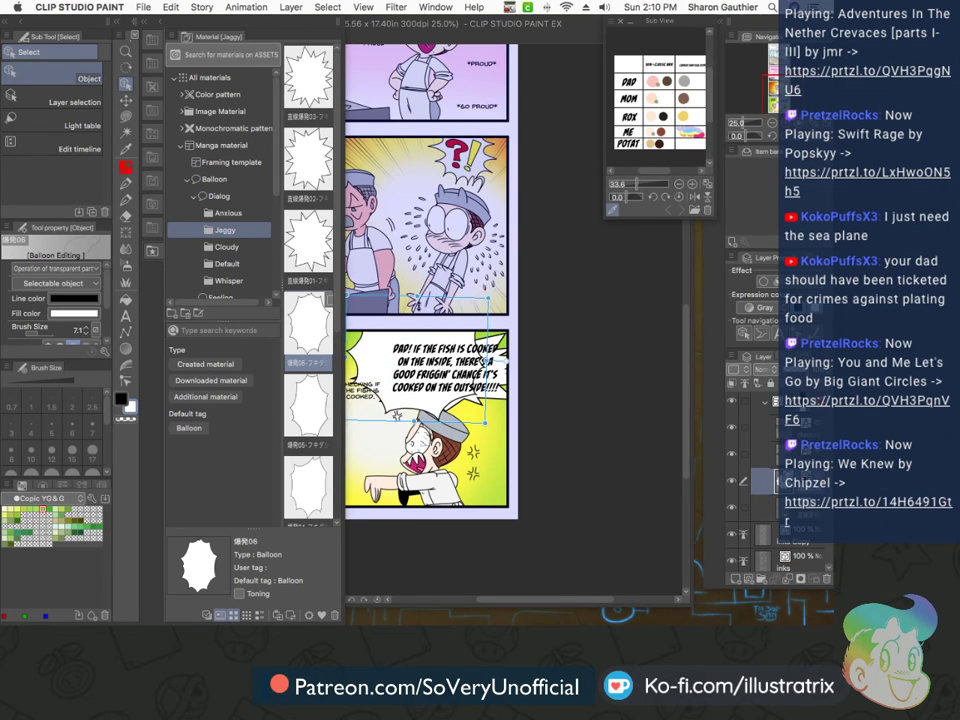
pyautogui.moveTo(268, 290); pyautogui.dragTo(276, 300)
pyautogui.moveTo(488, 425); pyautogui.dragTo(532, 412)
pyautogui.moveTo(440, 330); pyautogui.dragTo(441, 317)
pyautogui.moveTo(439, 409); pyautogui.dragTo(441, 411)
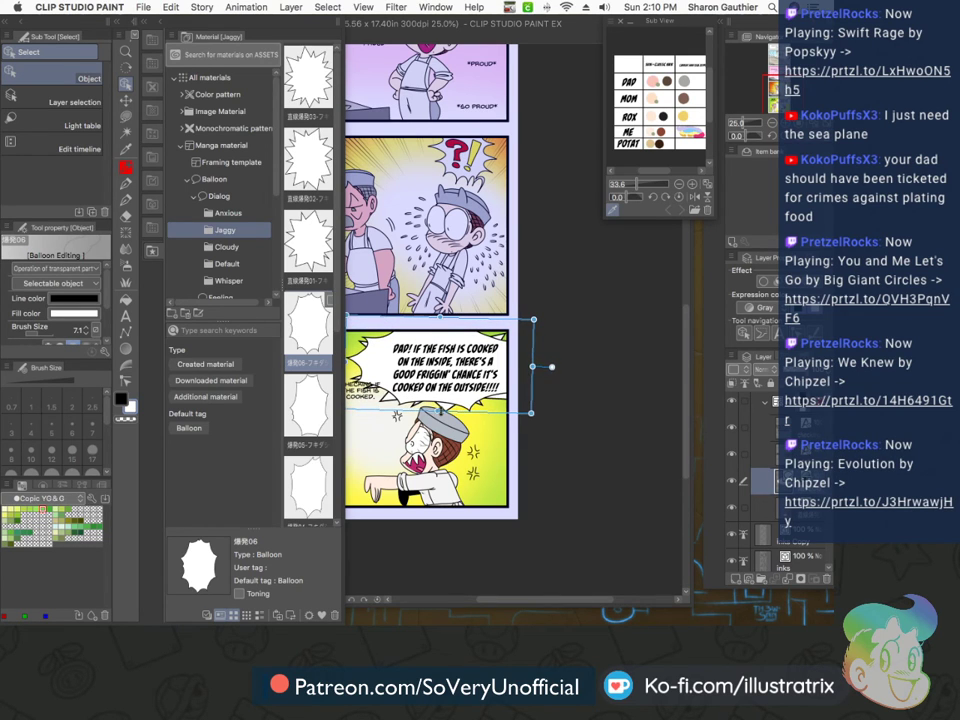
# Narrow the material library for more canvas space, then level the 爆発06 balloon and shrink its width away from the neighbouring dialogue
pyautogui.moveTo(342, 491); pyautogui.dragTo(290, 491)
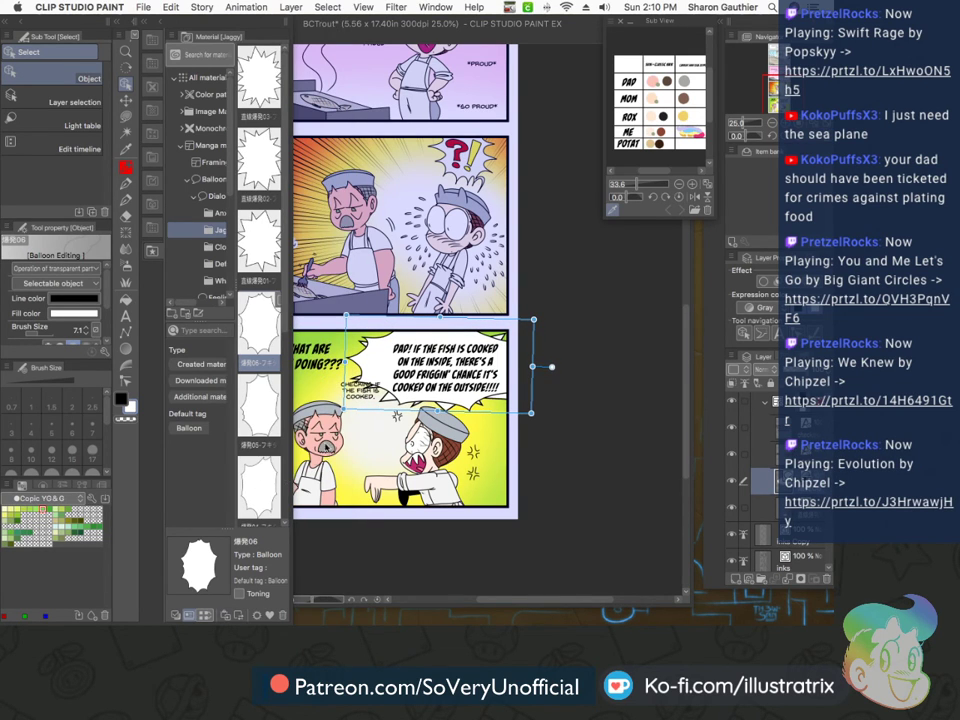
pyautogui.moveTo(345, 361); pyautogui.dragTo(364, 363)
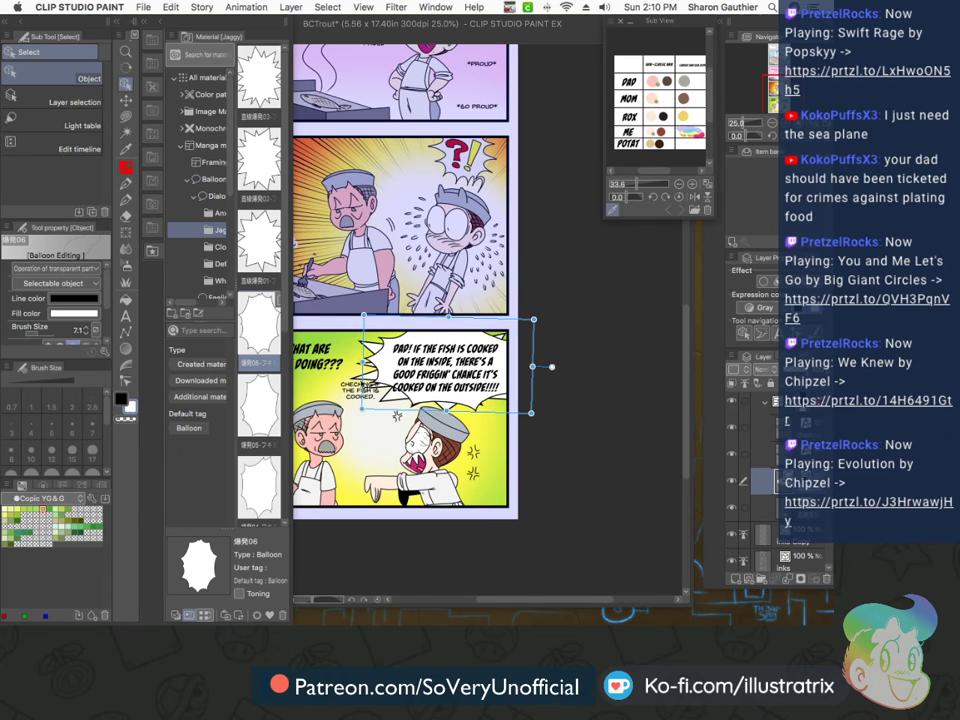
pyautogui.moveTo(362, 408); pyautogui.dragTo(353, 415)
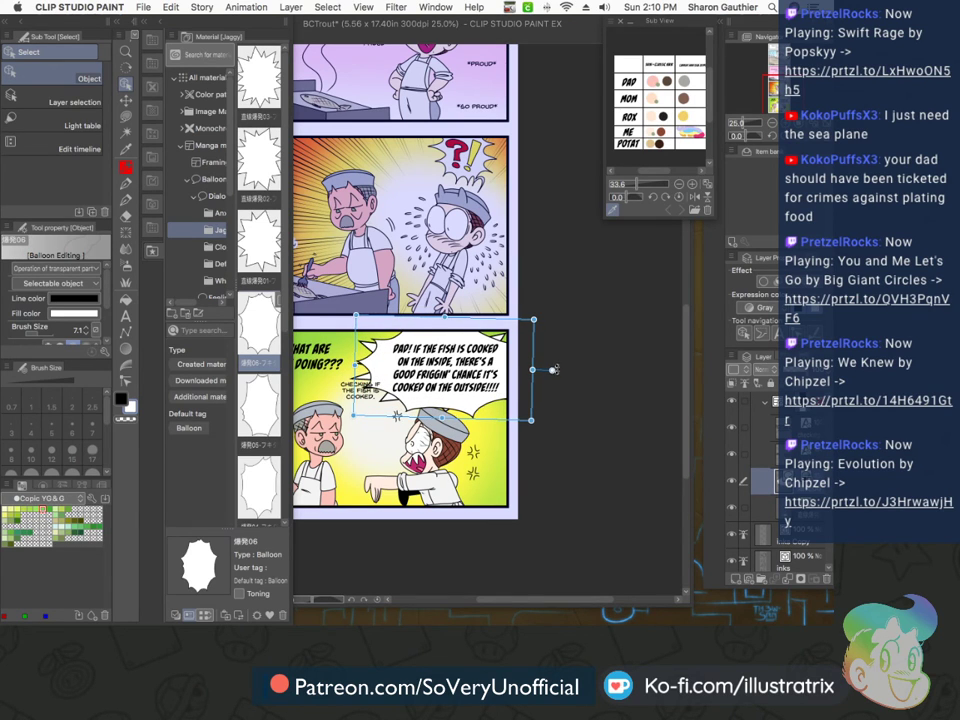
pyautogui.moveTo(551, 370); pyautogui.dragTo(551, 368)
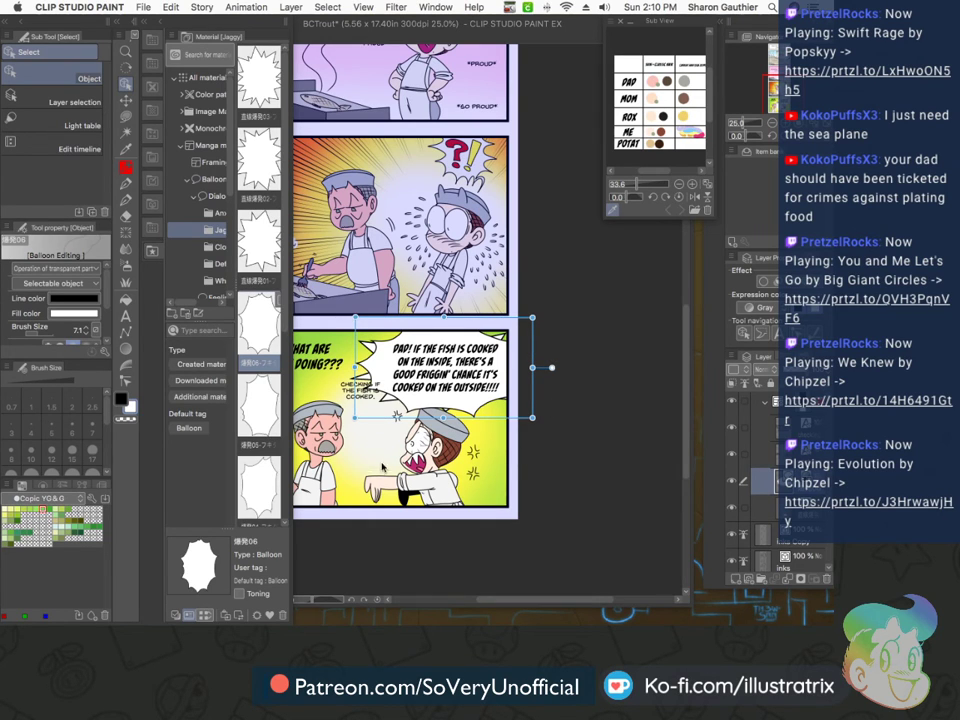
pyautogui.moveTo(355, 367); pyautogui.dragTo(365, 367)
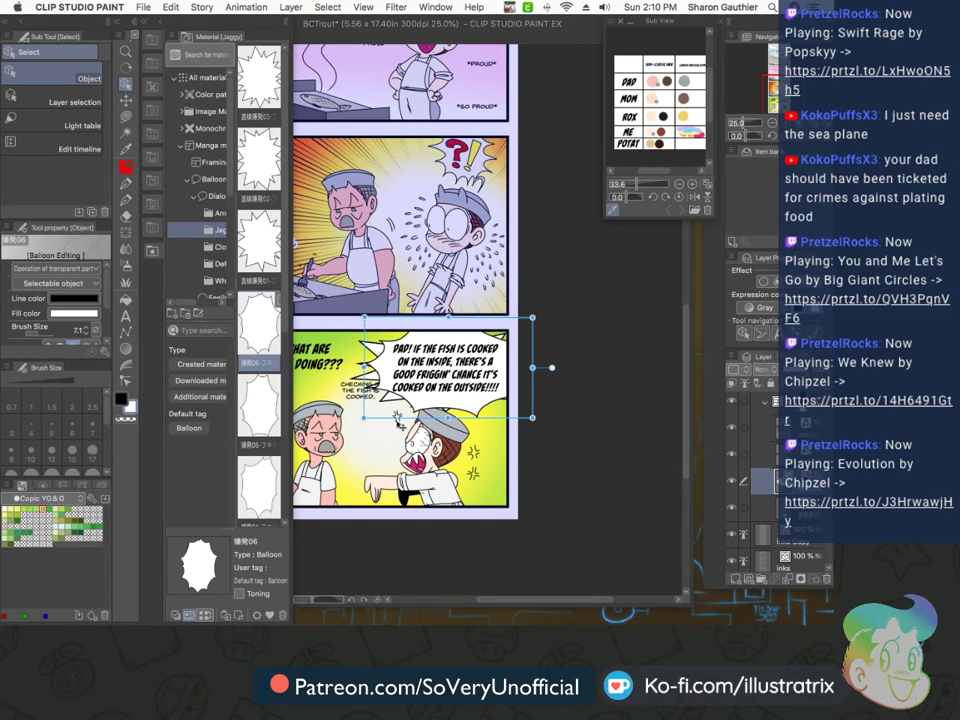
# Delete both trial balloon layers, 爆発06 and the rasterized spiky one, from behind the "DAD!" text
pyautogui.click(821, 574)
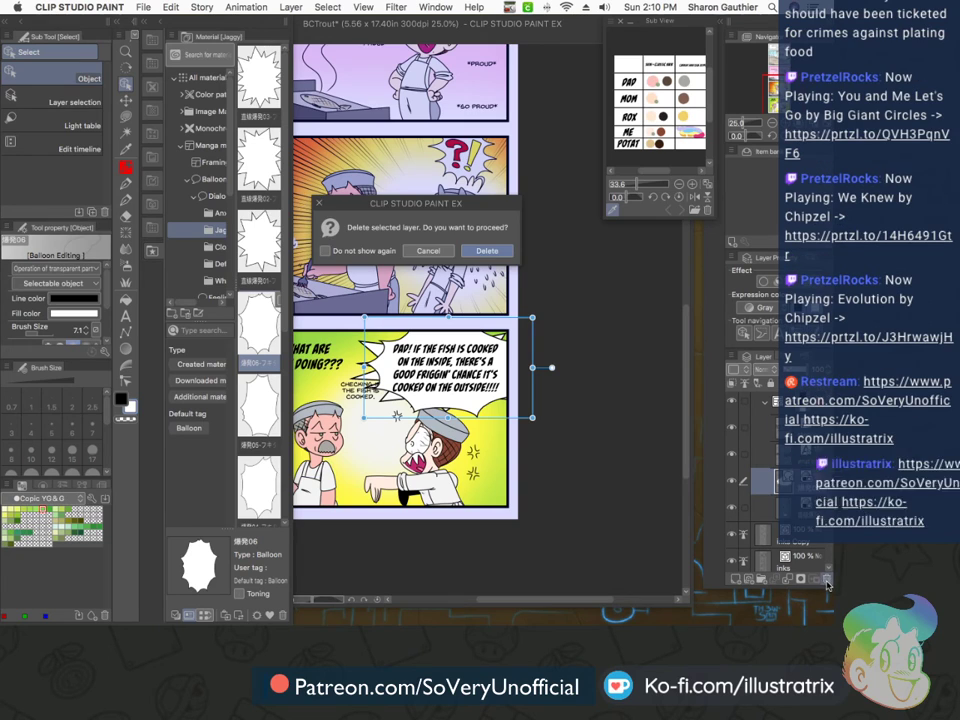
pyautogui.click(487, 252)
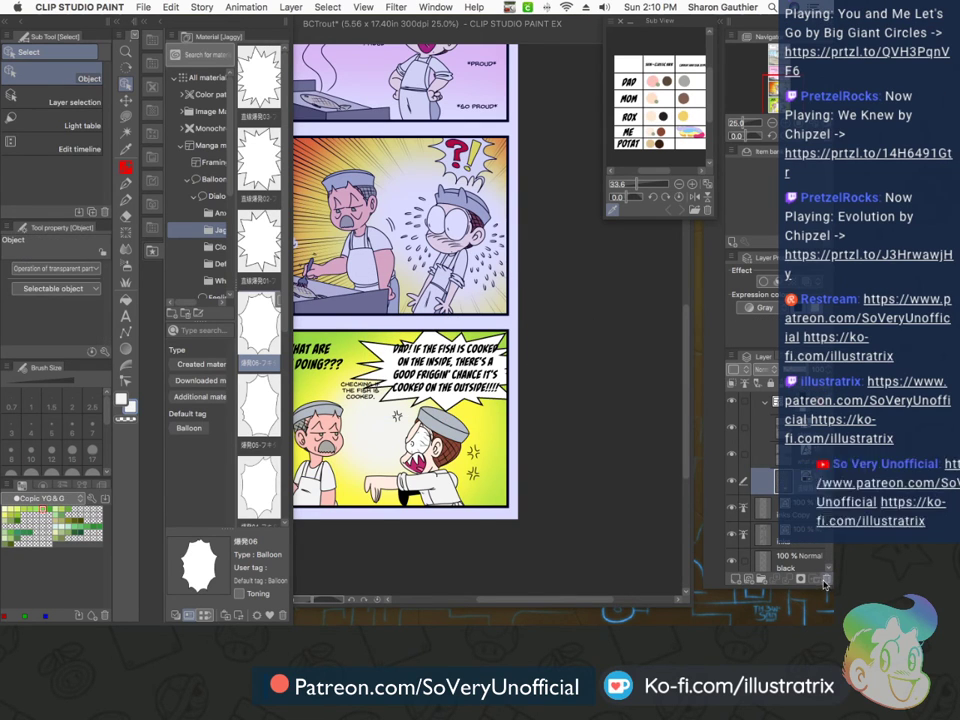
pyautogui.click(824, 579)
pyautogui.press('Return')
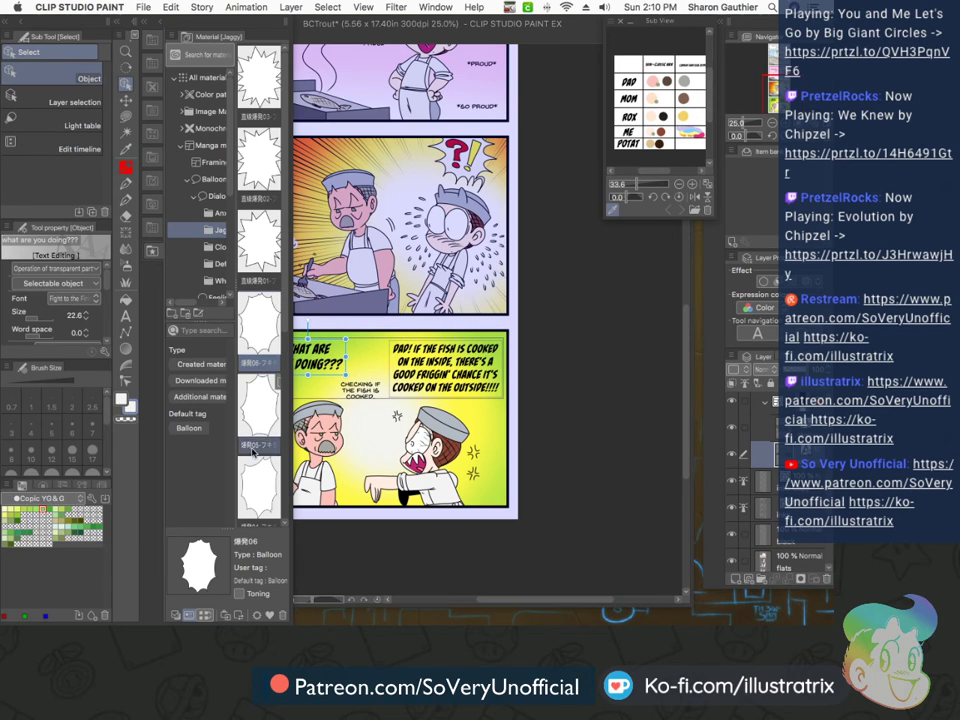
# Place the 爆発04 balloon beneath the text layers, turn it about 90° clockwise and position it behind the "DAD!" dialogue
pyautogui.scroll(-3, 240, 330)
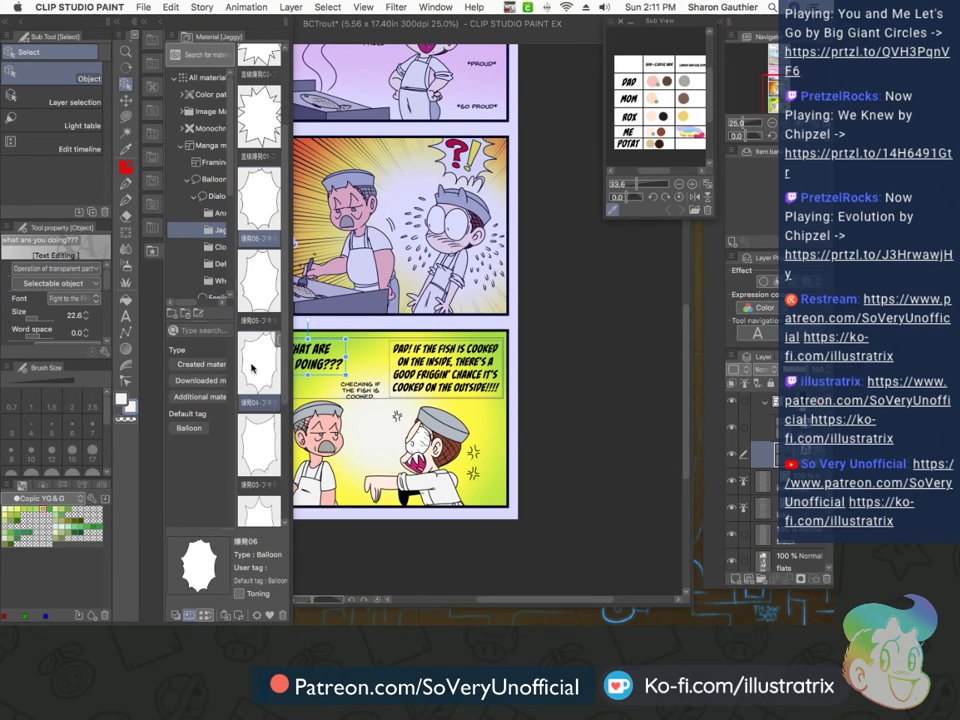
pyautogui.moveTo(248, 375); pyautogui.dragTo(400, 421)
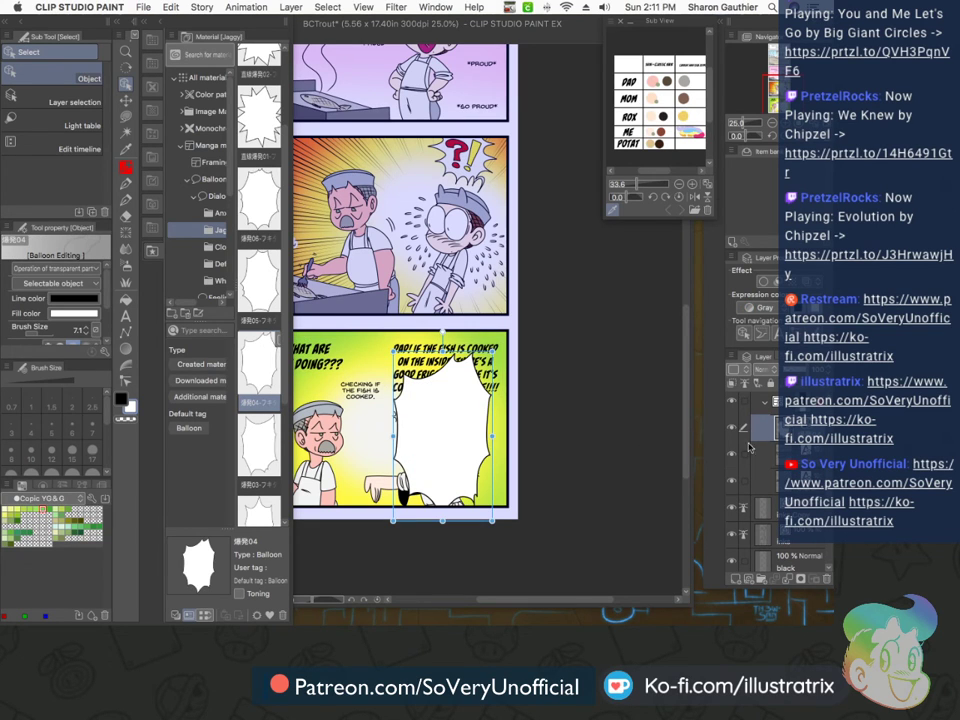
pyautogui.moveTo(762, 428); pyautogui.dragTo(762, 488)
pyautogui.moveTo(443, 331); pyautogui.dragTo(577, 431)
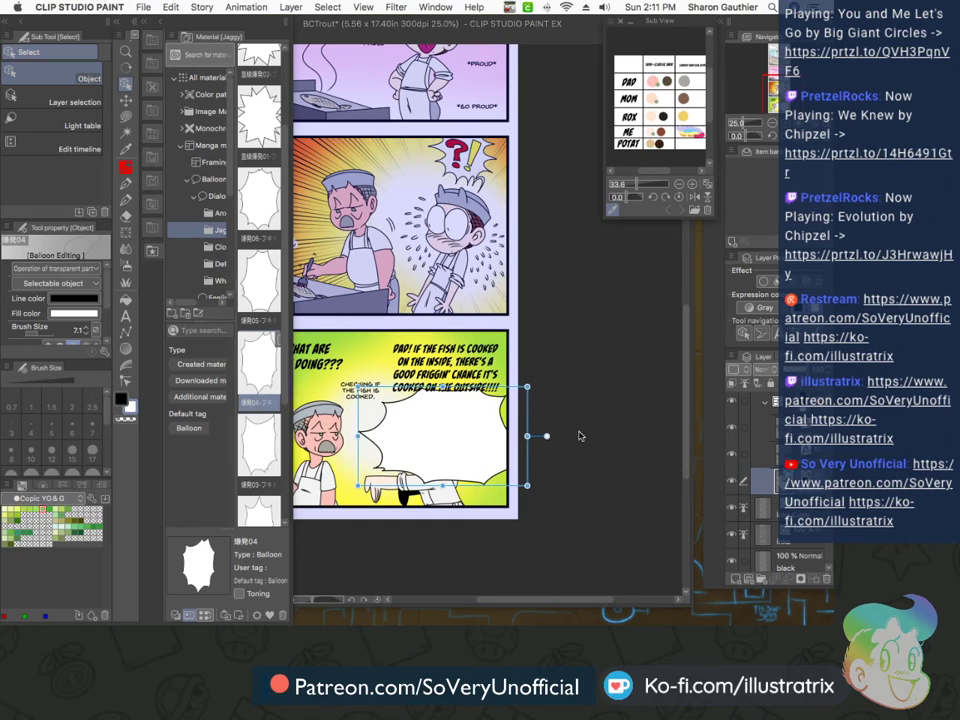
pyautogui.moveTo(365, 470); pyautogui.dragTo(363, 393)
pyautogui.moveTo(544, 357); pyautogui.dragTo(542, 339)
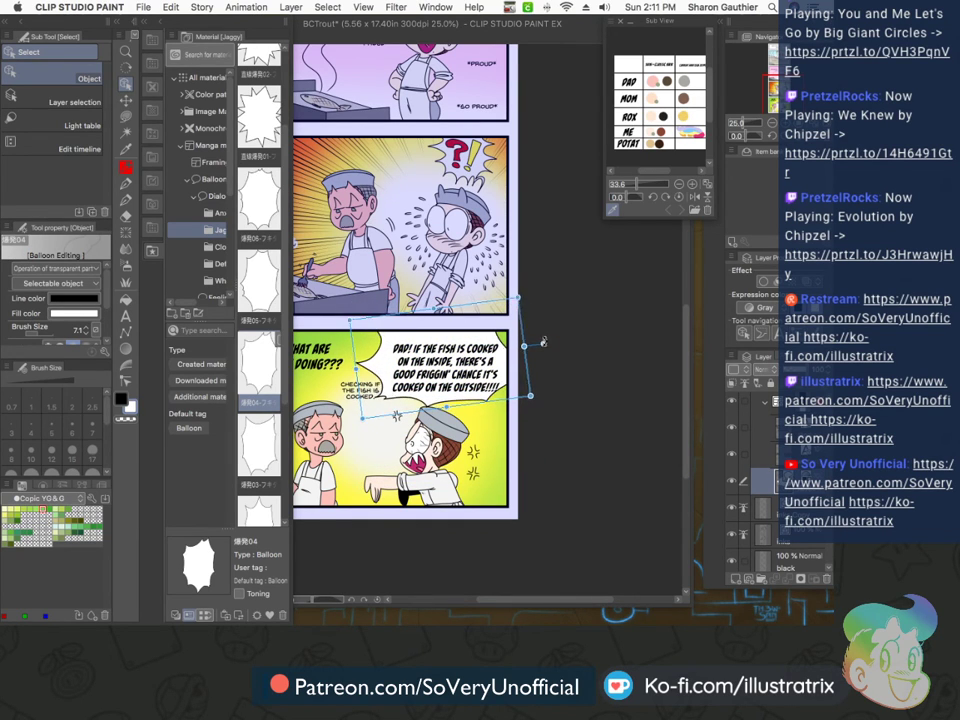
# Rotate the 爆発04 balloon around to the opposite horizontal orientation, level it and fit it around the "DAD!" text
pyautogui.moveTo(385, 423); pyautogui.dragTo(388, 430)
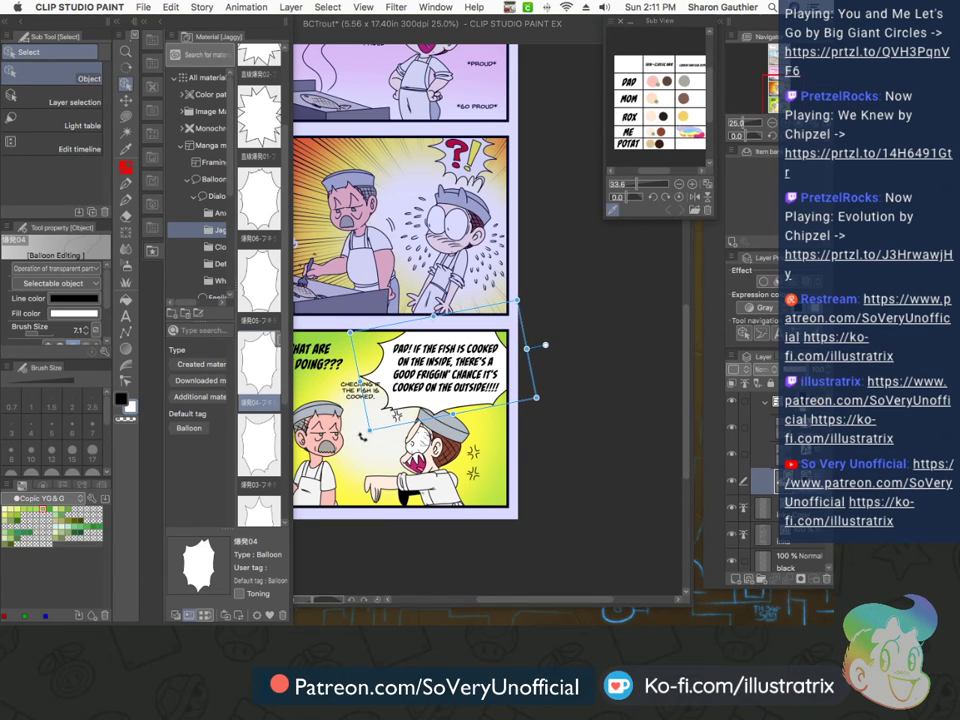
pyautogui.moveTo(385, 431); pyautogui.dragTo(387, 429)
pyautogui.moveTo(545, 344); pyautogui.dragTo(543, 330)
pyautogui.moveTo(347, 396); pyautogui.dragTo(331, 365)
pyautogui.moveTo(379, 418); pyautogui.dragTo(381, 421)
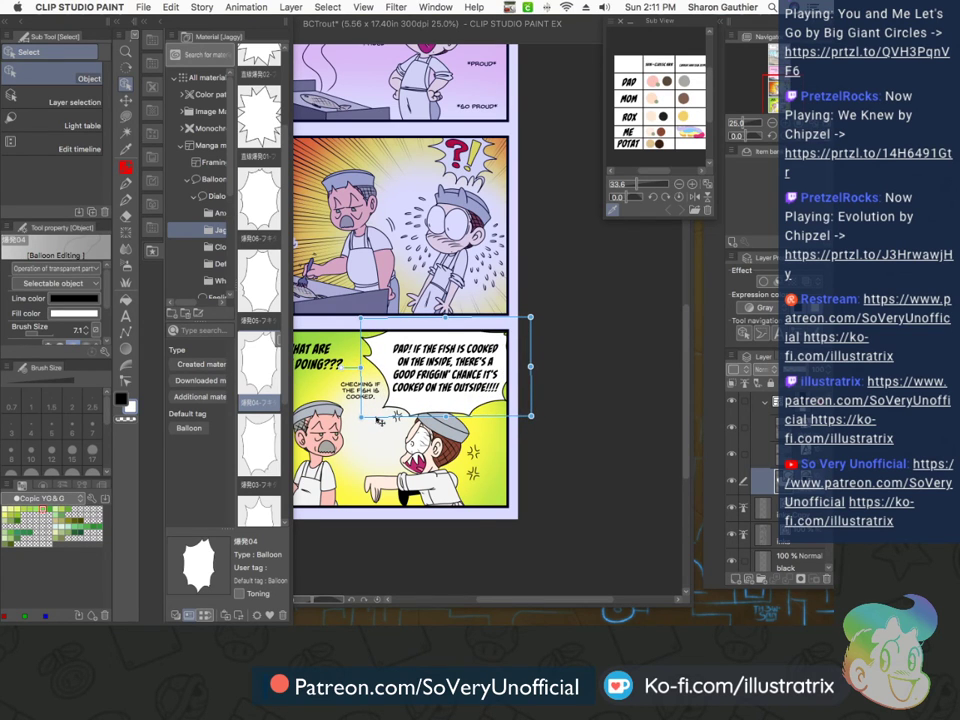
# Try to reshape the spikes on the inner side of the 爆発04 balloon behind the "DAD!" dialogue using its control points
pyautogui.click(124, 380)
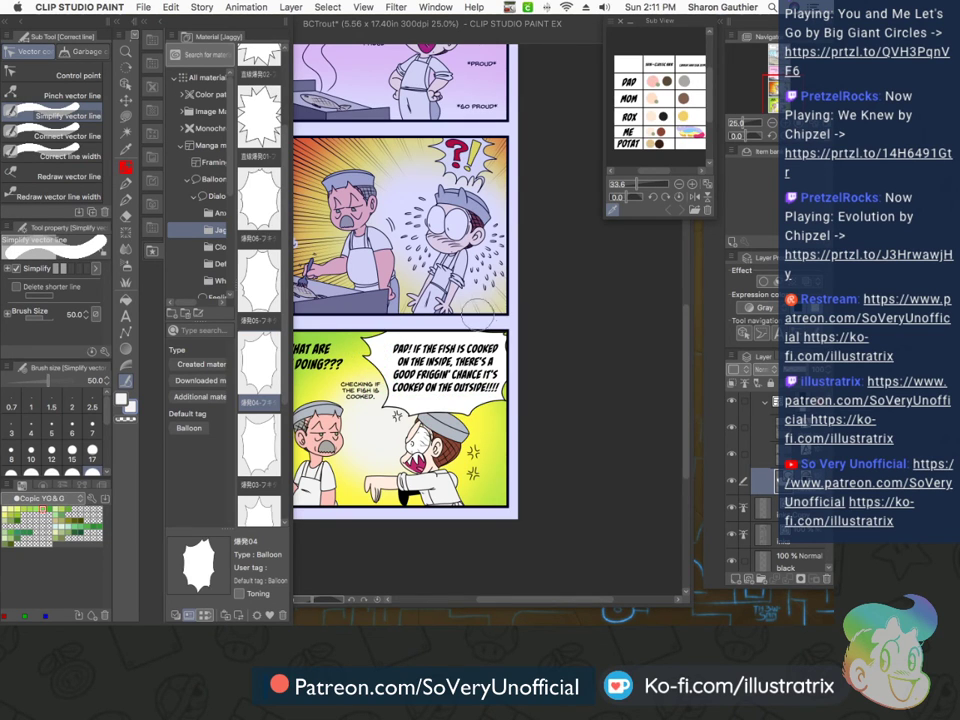
pyautogui.click(72, 76)
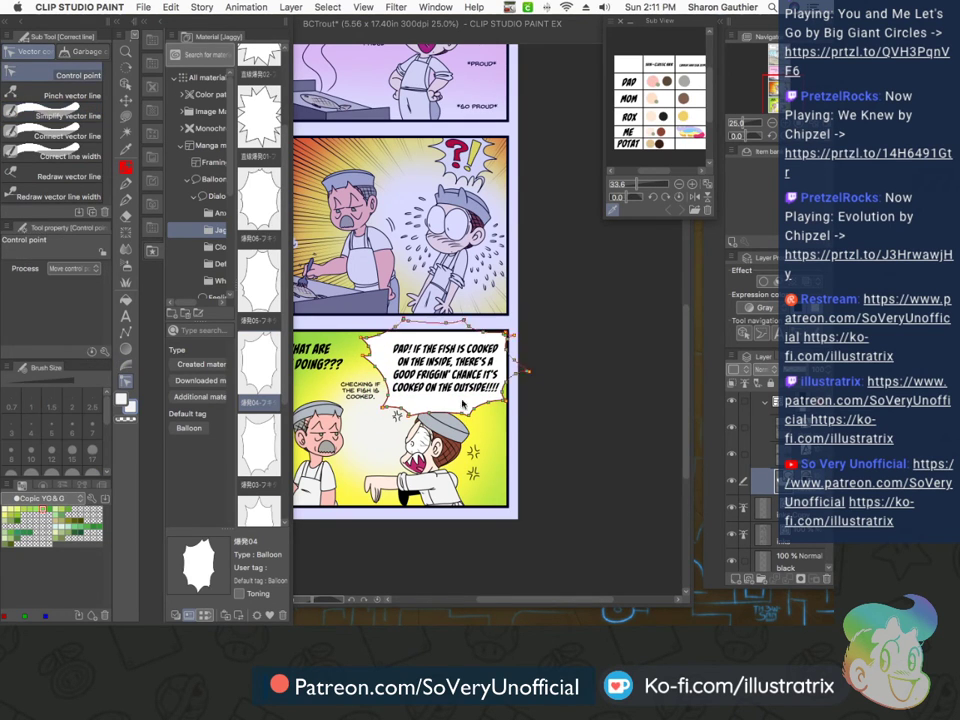
pyautogui.scroll(2, 450, 412)
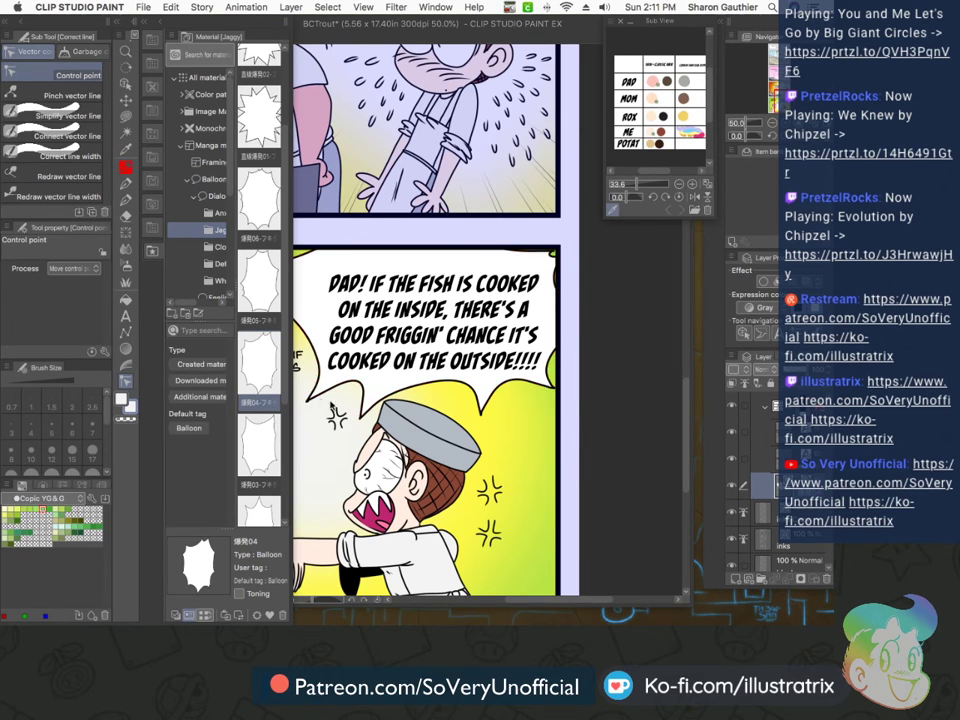
pyautogui.press('super+minus')
pyautogui.press('super+plus')
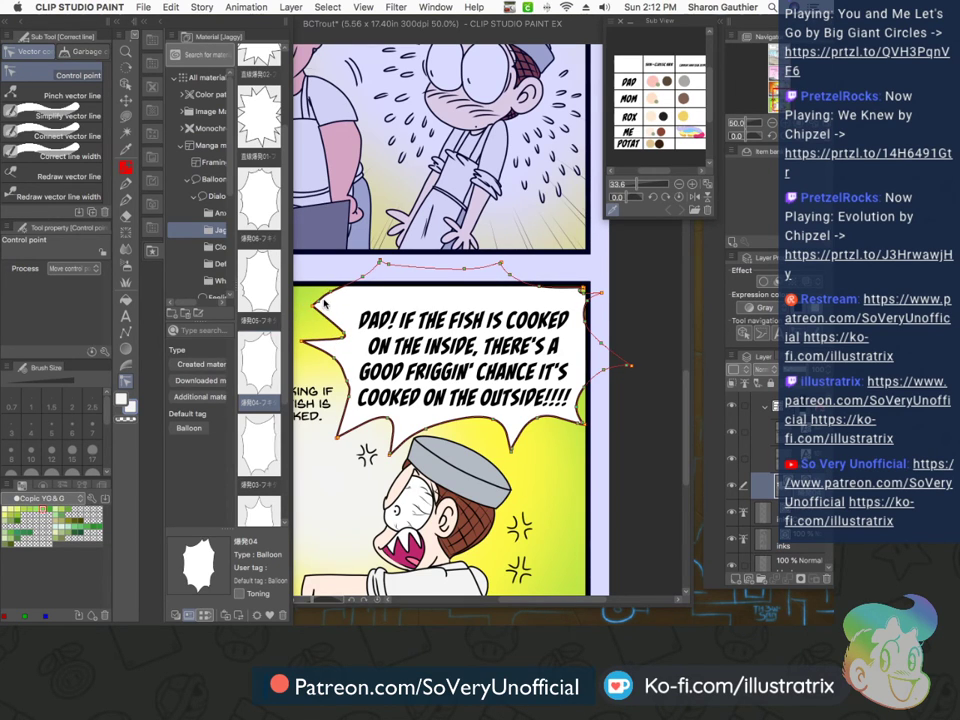
pyautogui.moveTo(332, 296); pyautogui.dragTo(347, 341)
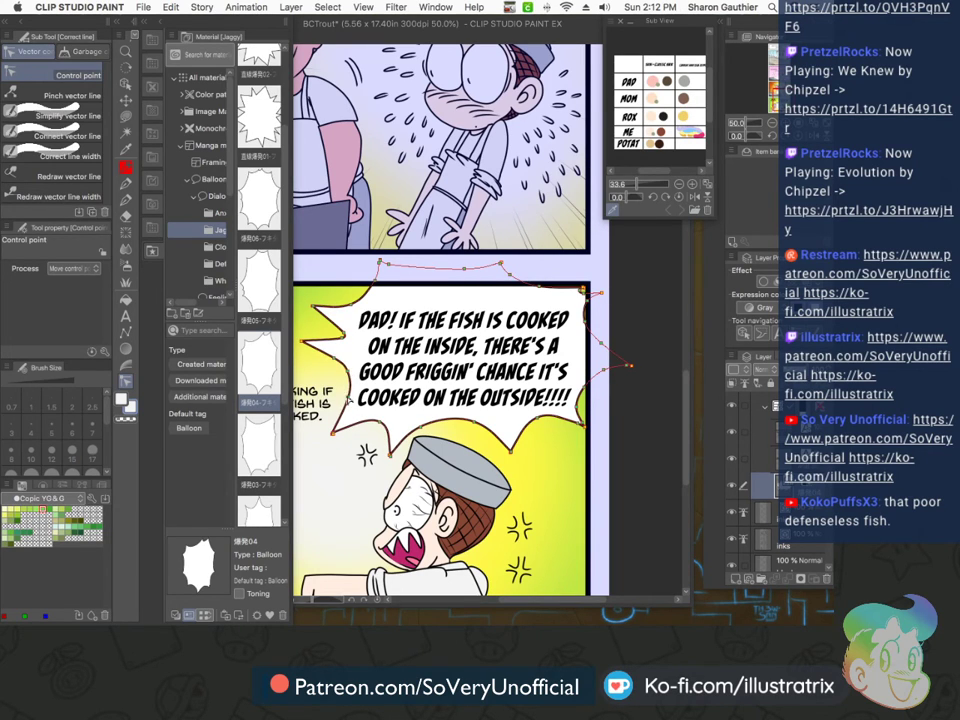
pyautogui.click(301, 418)
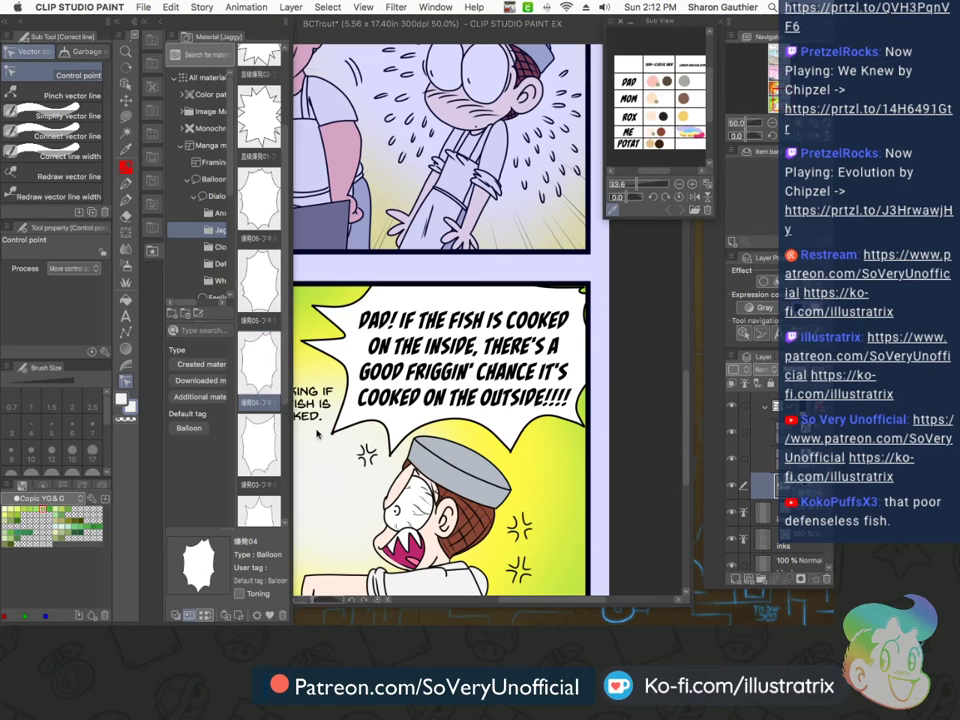
# Delete the 爆発04 balloon layer and hand-draw a jagged size 8 balloon with a tail around the "DAD!" dialogue using the Balloon pen
pyautogui.click(826, 585)
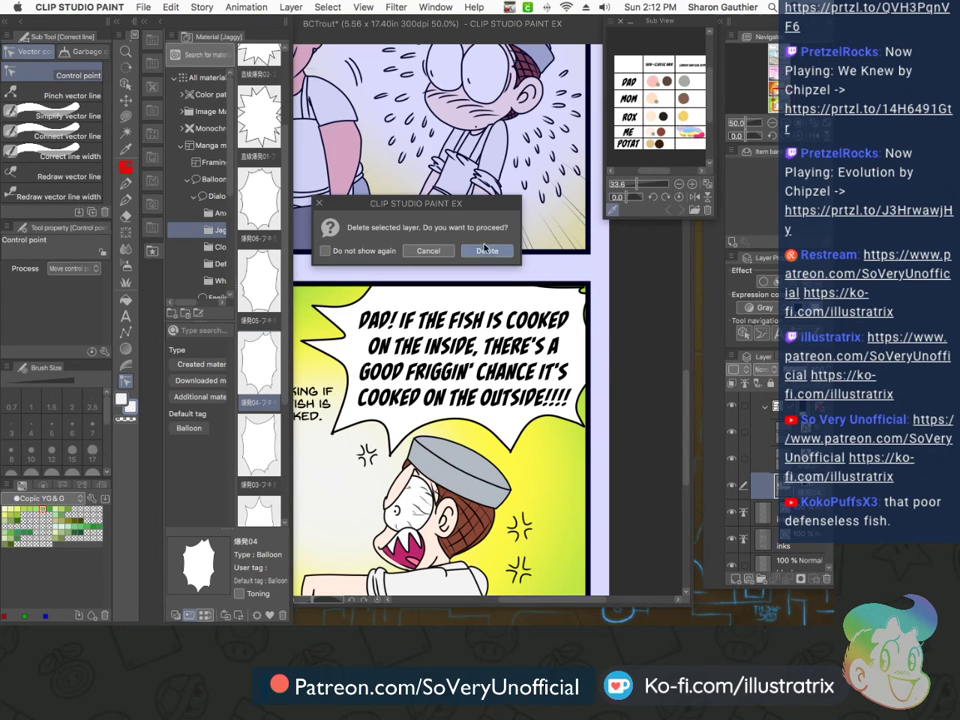
pyautogui.press('Return')
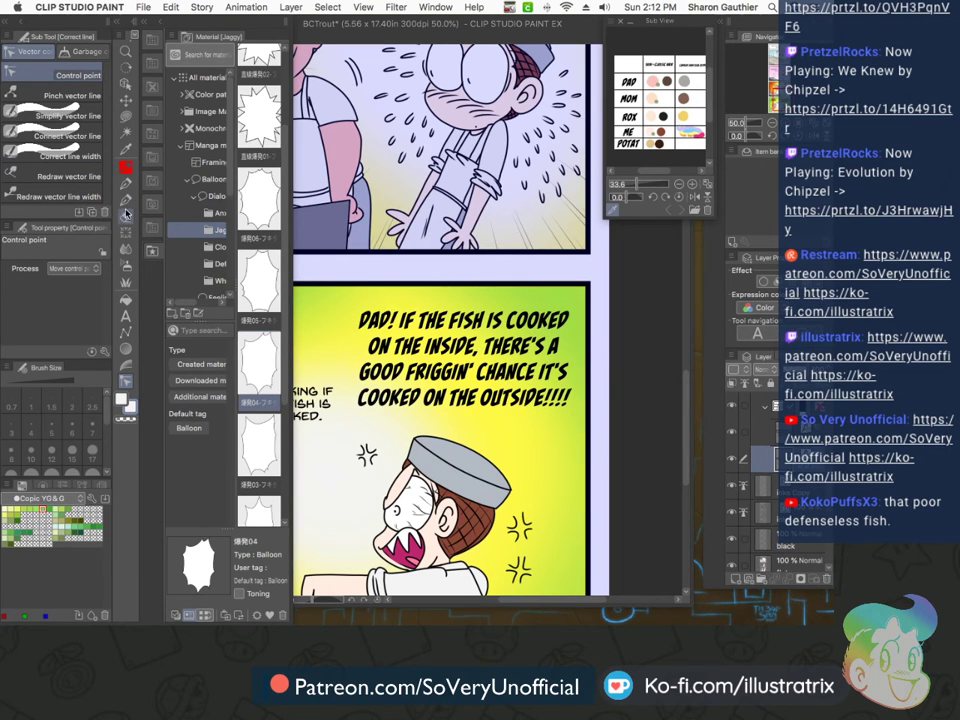
pyautogui.click(125, 316)
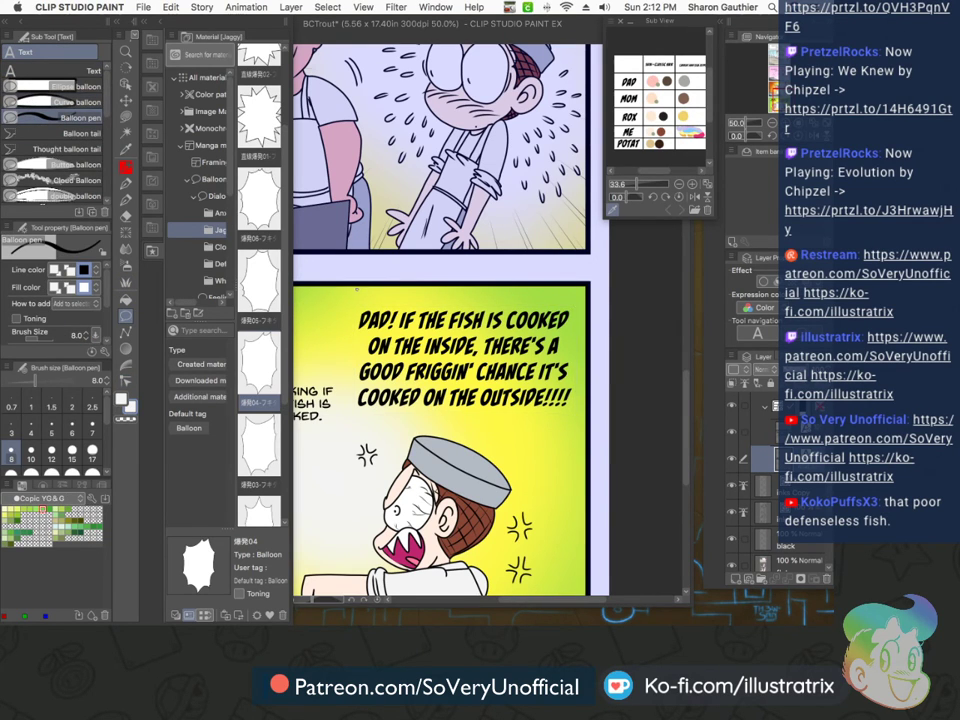
pyautogui.moveTo(348, 304); pyautogui.dragTo(312, 322)
pyautogui.moveTo(338, 382)
pyautogui.mouseDown()
pyautogui.moveTo(336, 426)
pyautogui.moveTo(513, 413)
pyautogui.moveTo(540, 434)
pyautogui.mouseUp()
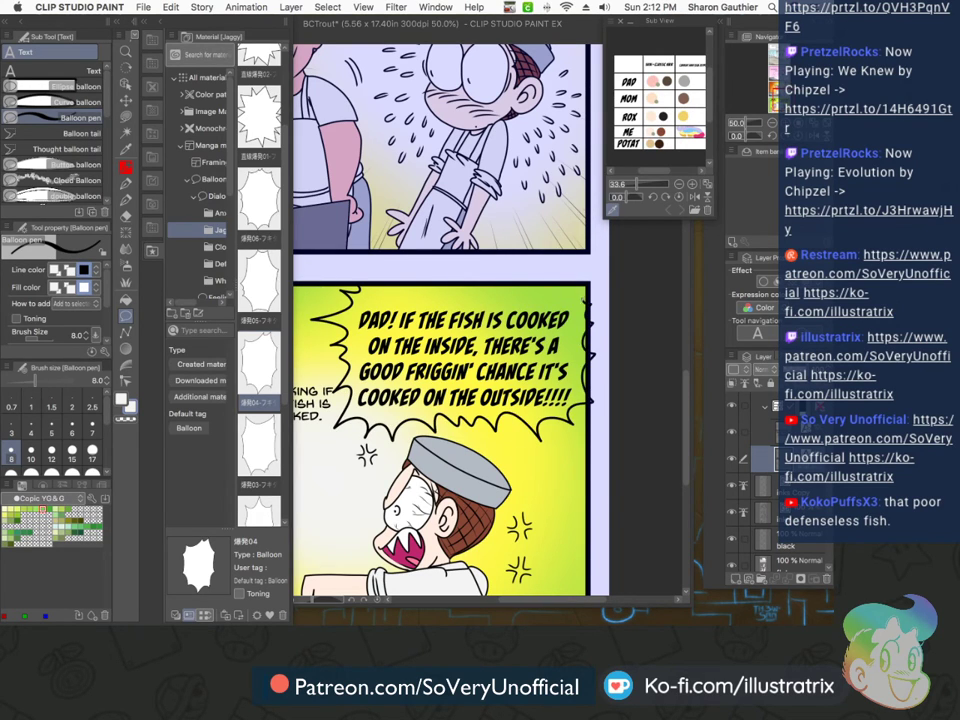
pyautogui.moveTo(420, 293)
pyautogui.mouseDown()
pyautogui.moveTo(352, 281)
pyautogui.moveTo(323, 358)
pyautogui.mouseUp()
pyautogui.press('super+z')
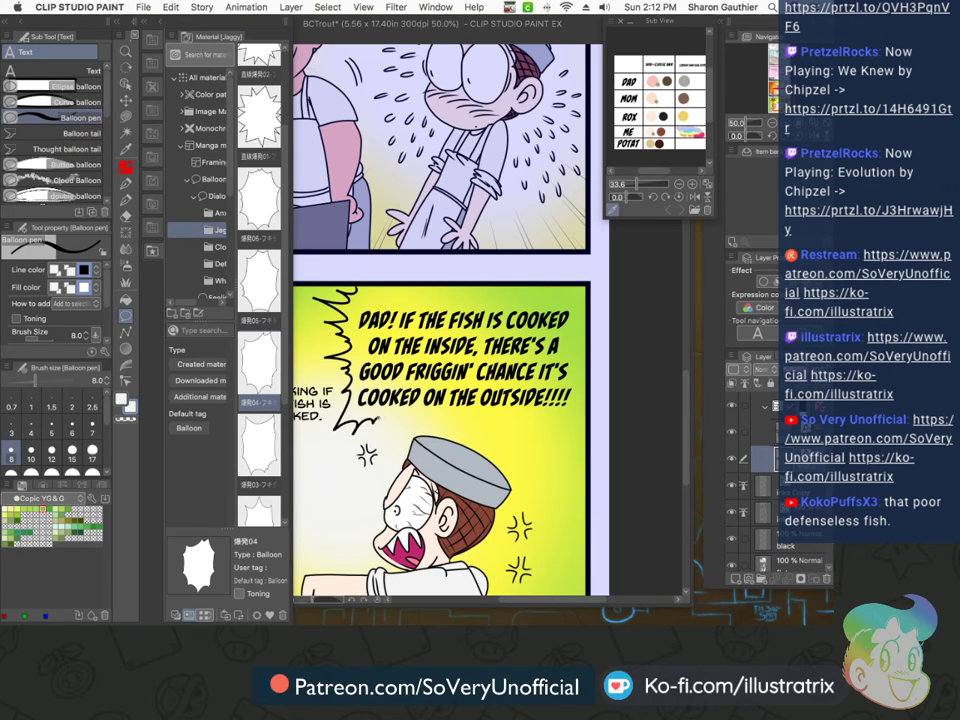
pyautogui.moveTo(513, 448)
pyautogui.mouseDown()
pyautogui.moveTo(516, 473)
pyautogui.moveTo(519, 432)
pyautogui.mouseUp()
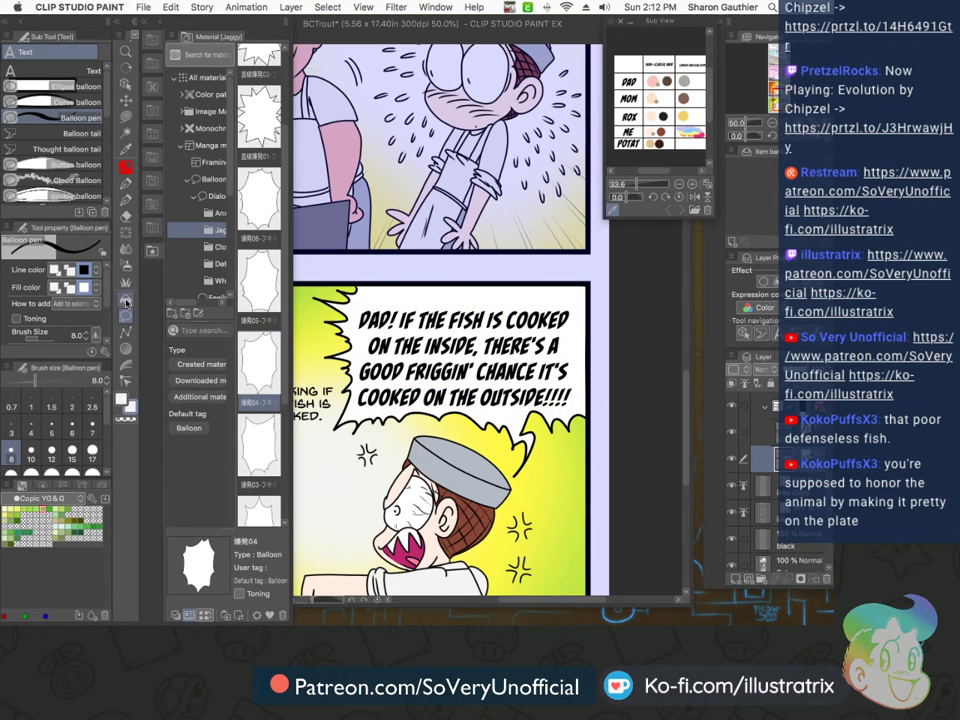
# Shift the "DAD!" dialogue text slightly up and to the right within its hand-drawn balloon
pyautogui.click(40, 70)
pyautogui.click(397, 355)
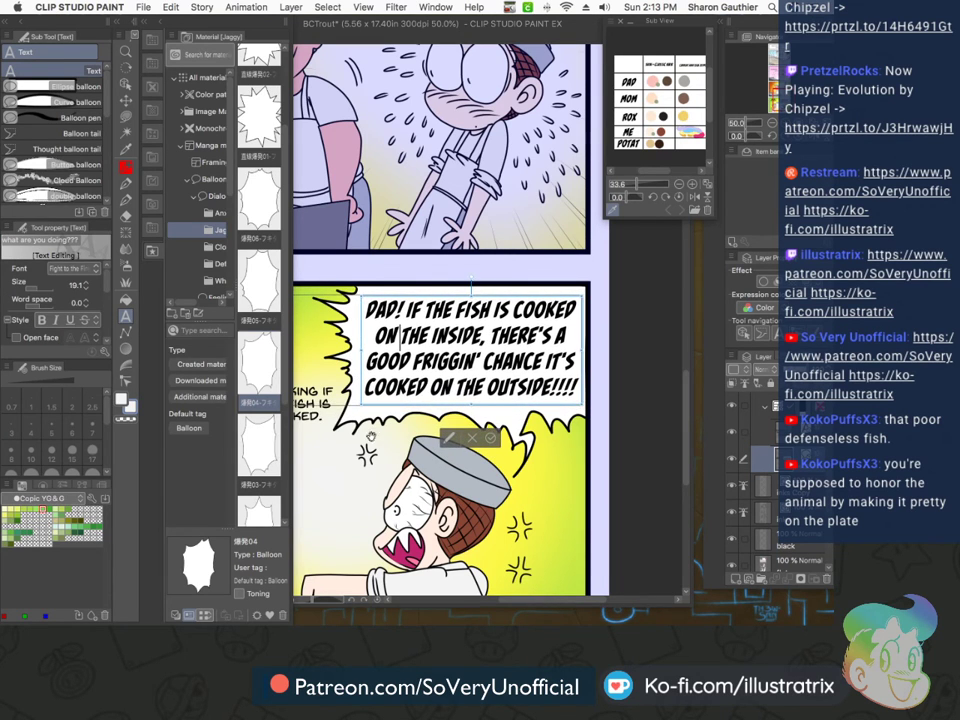
pyautogui.scroll(-2, 294, 354)
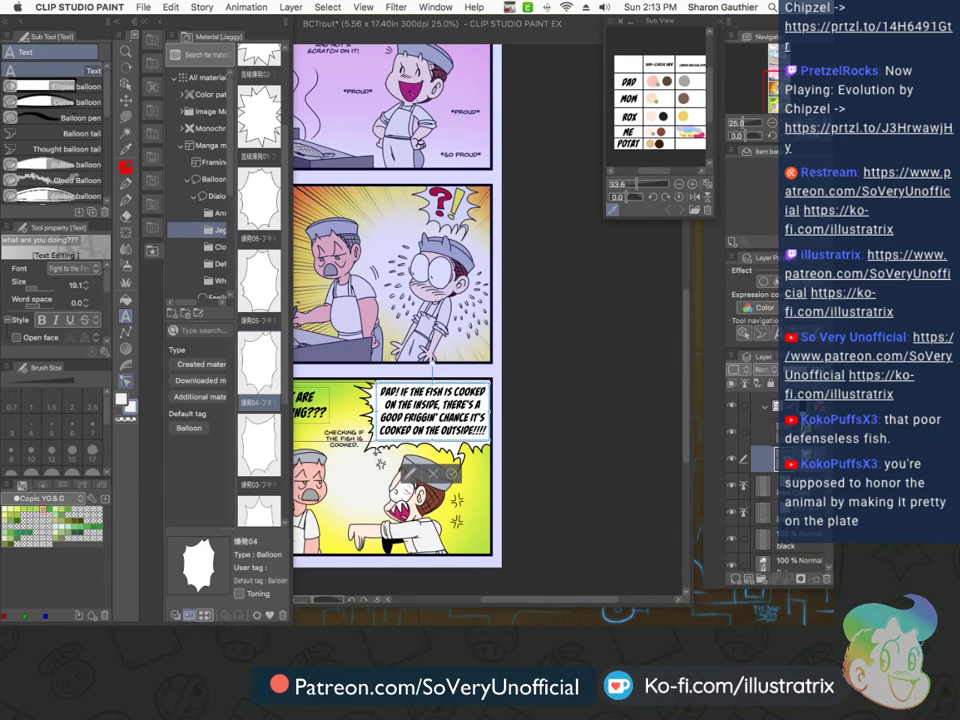
# Adjust control points on the "DAD!" balloon's lower outline and tail to refine the hand-drawn shape
pyautogui.scroll(4, 372, 445)
pyautogui.moveTo(377, 441); pyautogui.dragTo(347, 447)
pyautogui.scroll(-4, 340, 515)
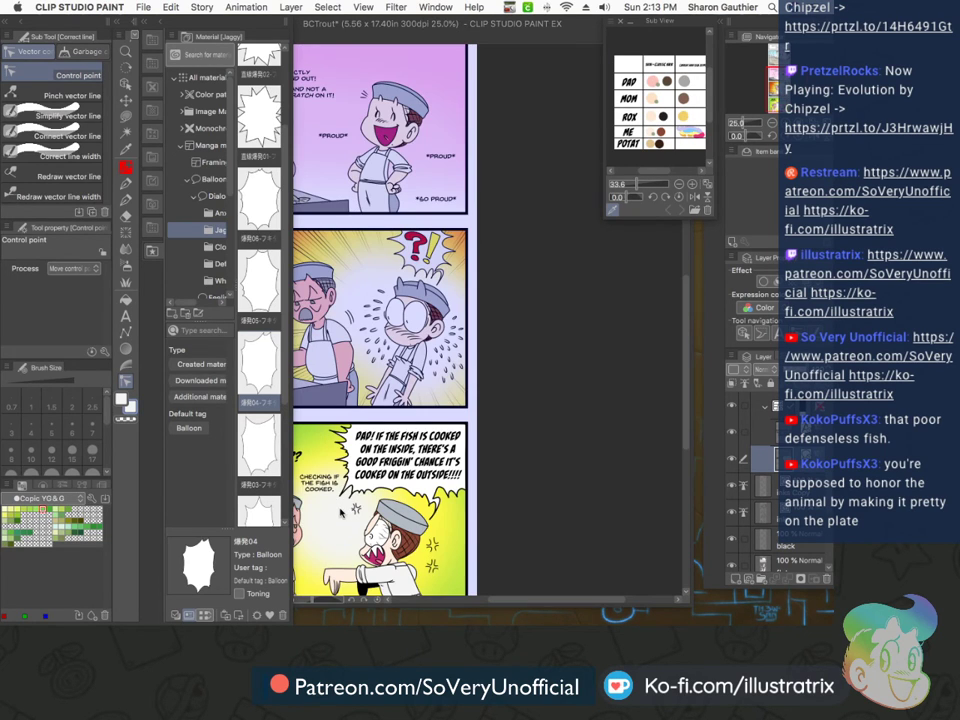
pyautogui.scroll(3, 450, 495)
pyautogui.moveTo(420, 488); pyautogui.dragTo(408, 490)
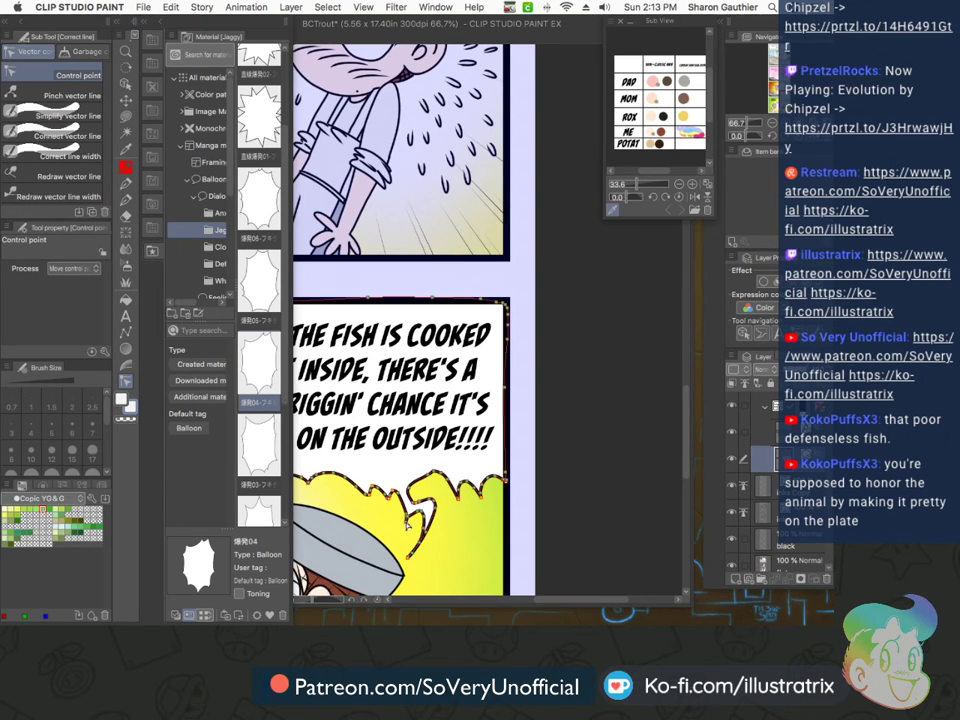
pyautogui.scroll(-3, 407, 524)
pyautogui.scroll(1, 409, 502)
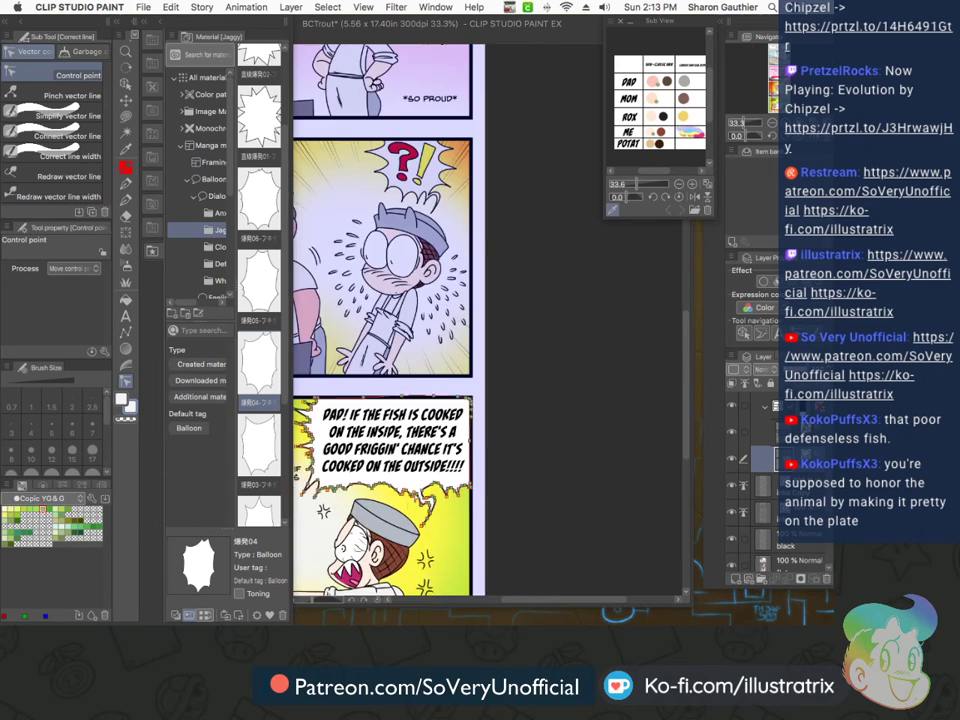
pyautogui.scroll(2, 409, 503)
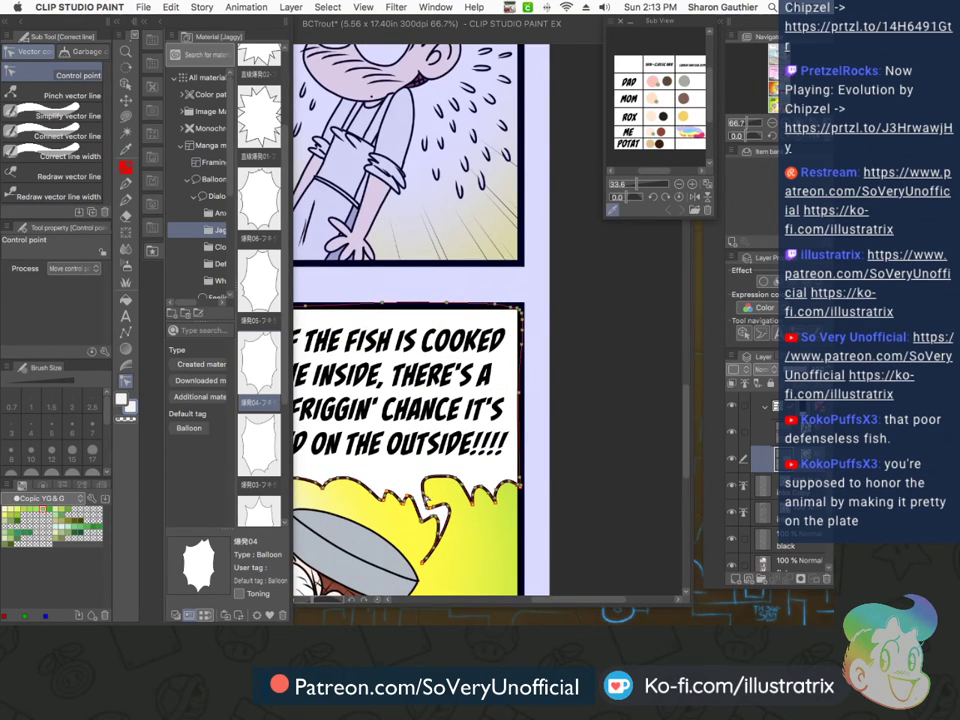
pyautogui.scroll(-3, 429, 492)
pyautogui.scroll(2, 435, 500)
pyautogui.scroll(-2, 443, 512)
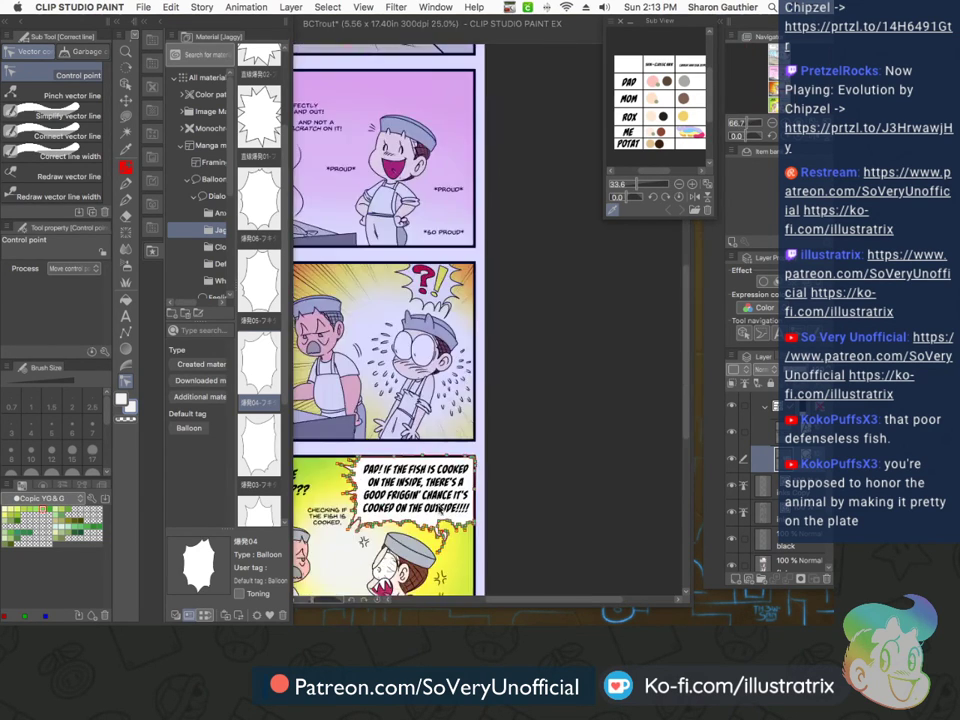
pyautogui.scroll(-5, 350, 560)
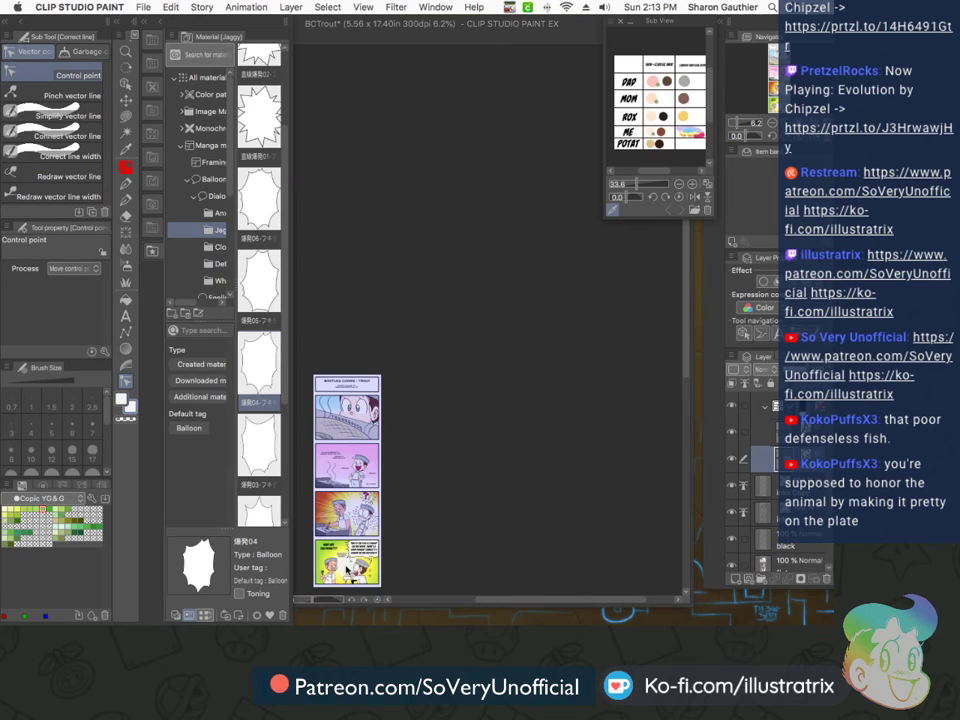
# Hide the material library to free up canvas space
pyautogui.click(125, 316)
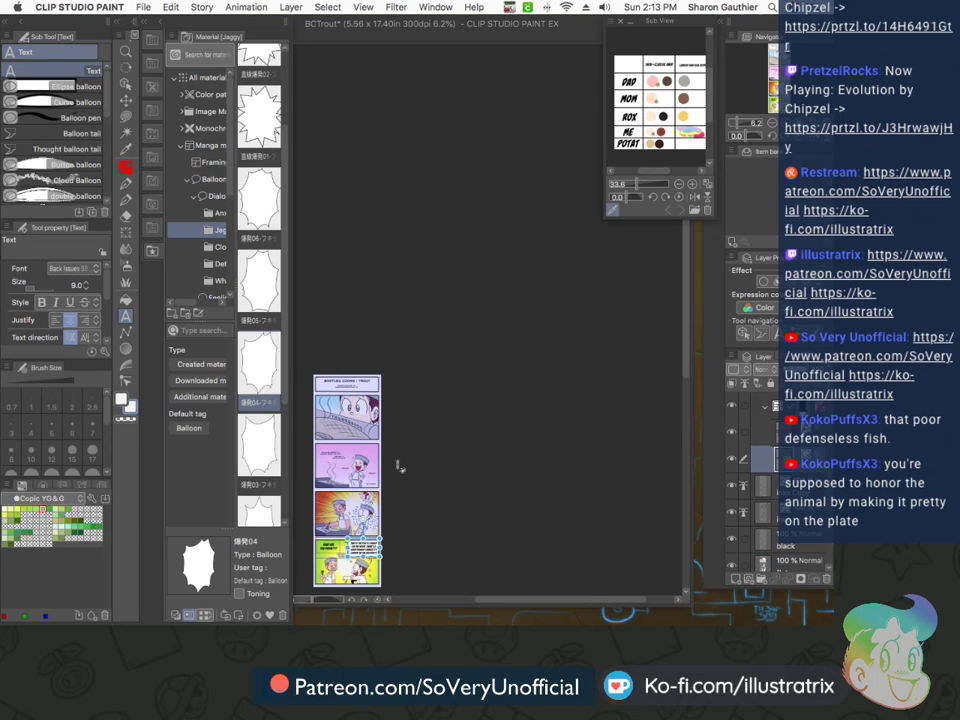
pyautogui.scroll(5, 330, 558)
pyautogui.scroll(-1, 421, 470)
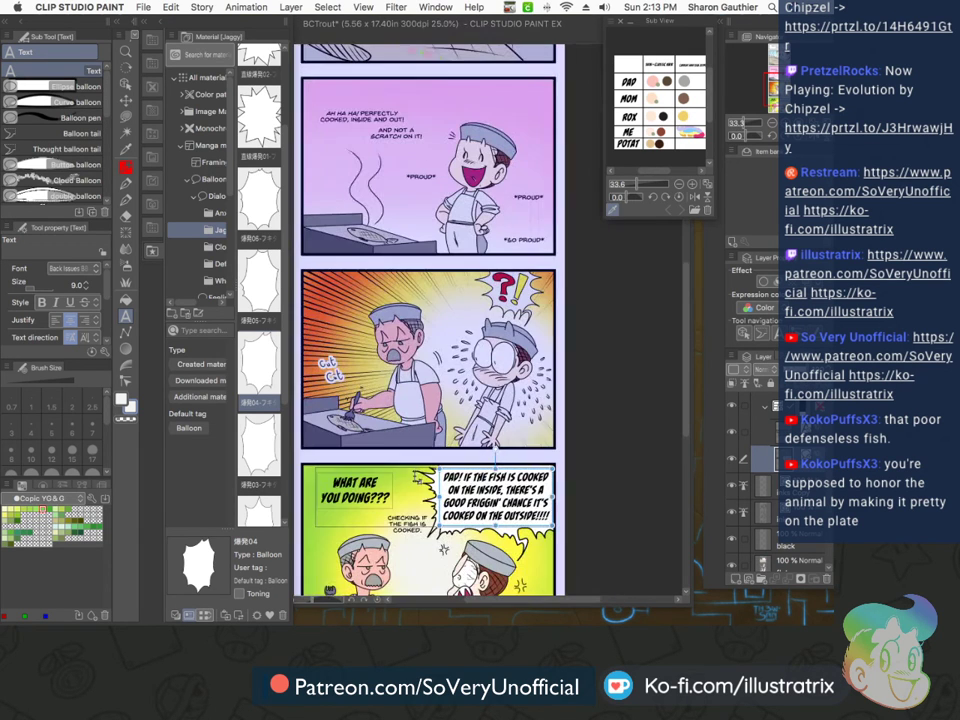
pyautogui.click(157, 21)
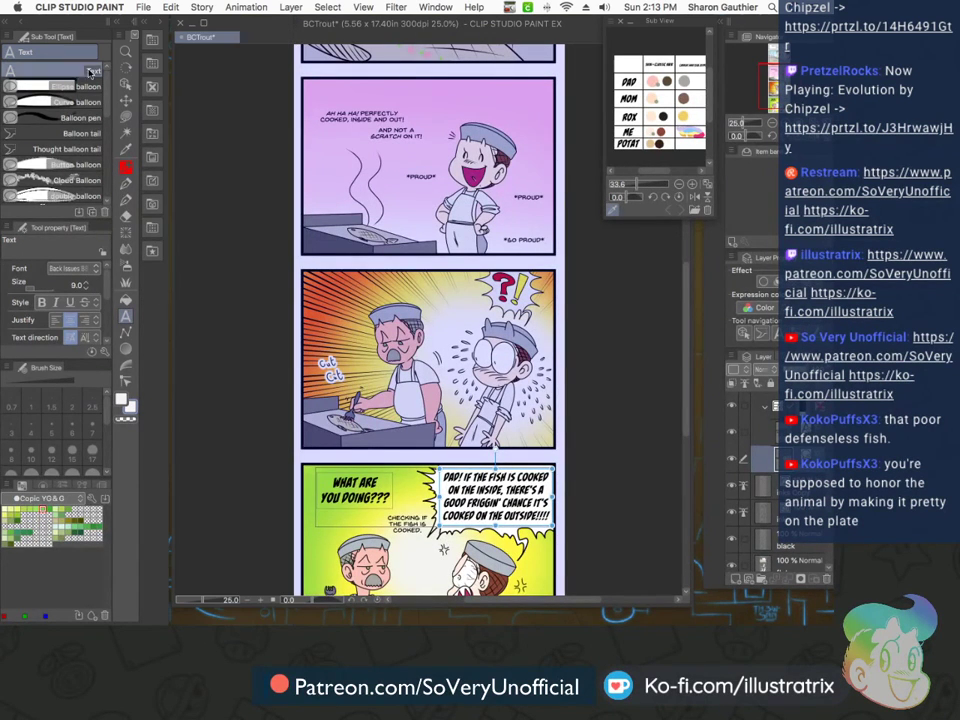
# Hand-draw a jagged size 8 balloon around the "WHAT ARE YOU DOING???" text with the Balloon pen and tidy its outline points
pyautogui.click(127, 189)
pyautogui.click(125, 317)
pyautogui.scroll(-2, 360, 381)
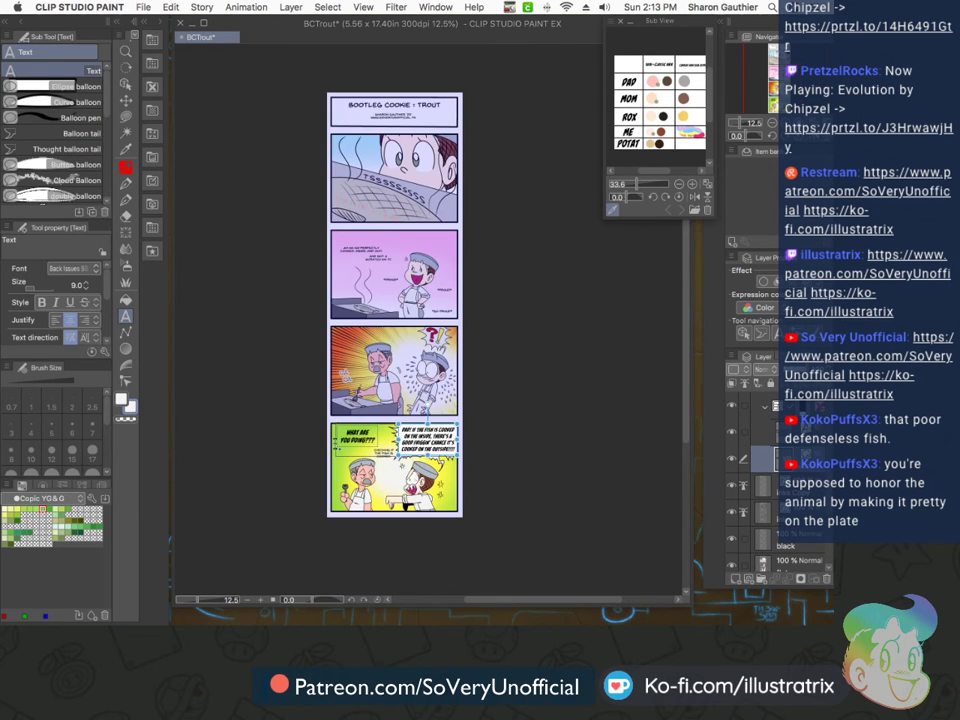
pyautogui.scroll(4, 340, 456)
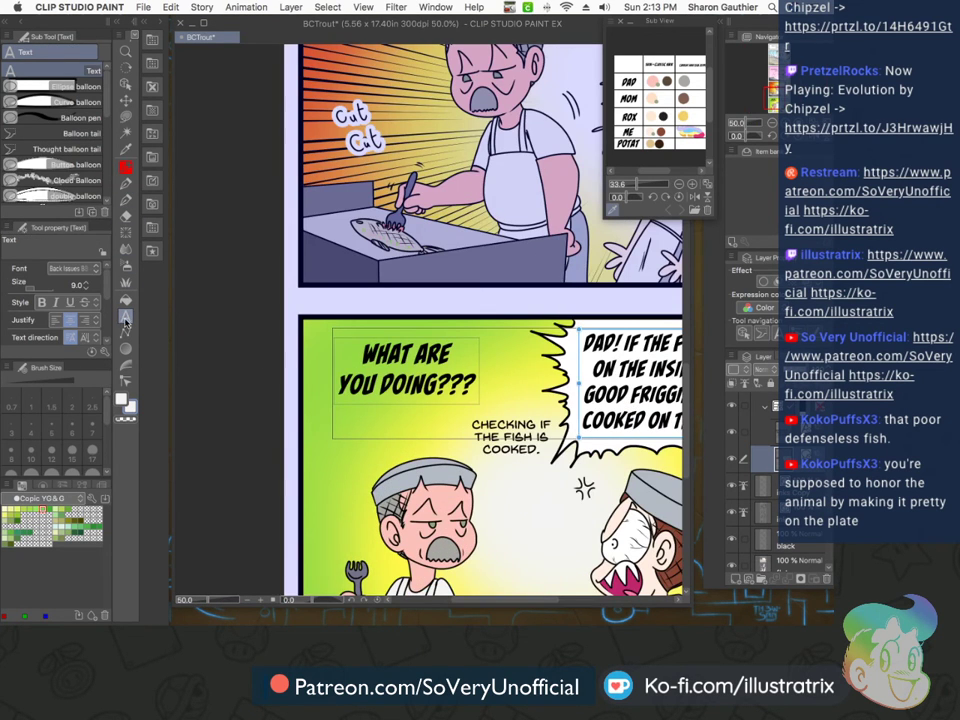
pyautogui.click(60, 118)
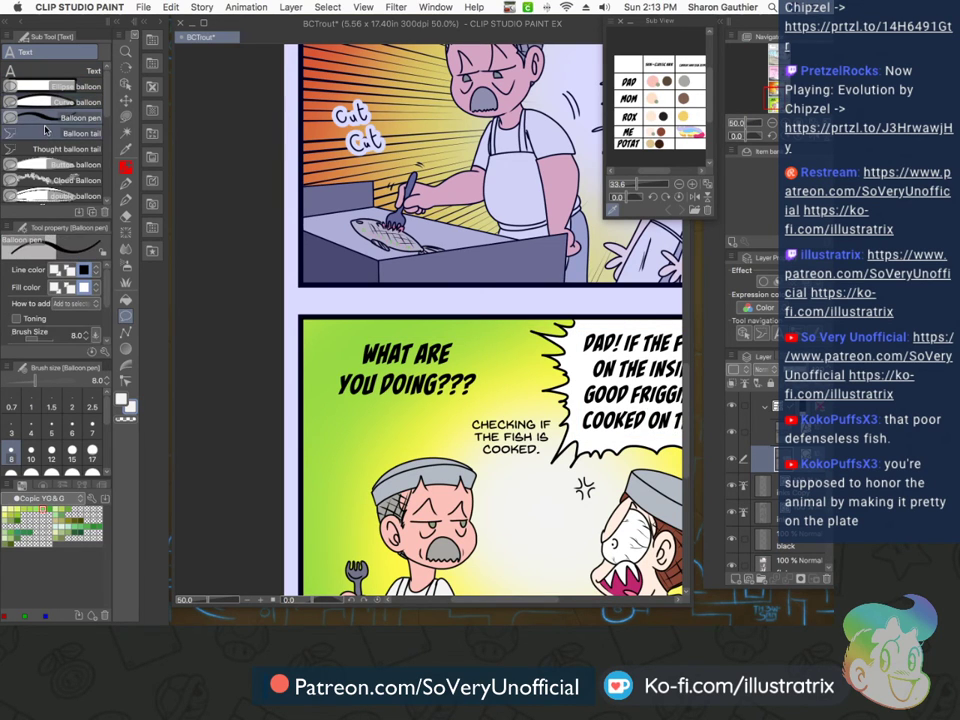
pyautogui.scroll(2, 438, 352)
pyautogui.moveTo(443, 293)
pyautogui.mouseDown()
pyautogui.moveTo(511, 364)
pyautogui.moveTo(548, 376)
pyautogui.moveTo(551, 424)
pyautogui.moveTo(492, 478)
pyautogui.moveTo(434, 468)
pyautogui.moveTo(375, 493)
pyautogui.moveTo(343, 462)
pyautogui.moveTo(292, 483)
pyautogui.moveTo(208, 471)
pyautogui.moveTo(184, 434)
pyautogui.moveTo(196, 369)
pyautogui.moveTo(246, 354)
pyautogui.moveTo(250, 330)
pyautogui.moveTo(278, 301)
pyautogui.moveTo(396, 303)
pyautogui.moveTo(443, 293)
pyautogui.mouseUp()
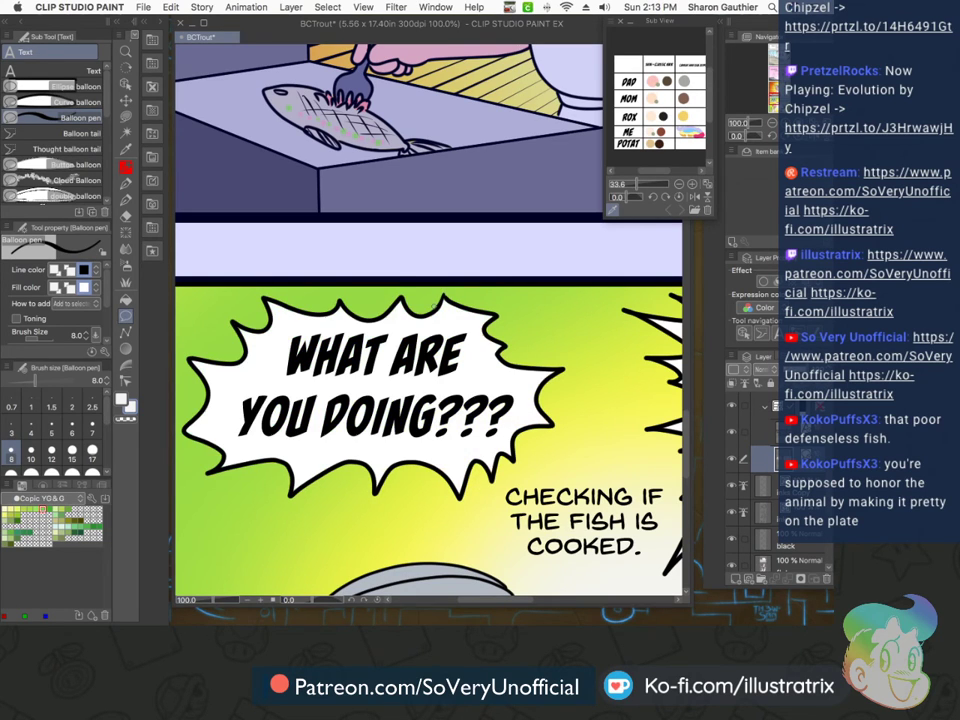
pyautogui.click(126, 381)
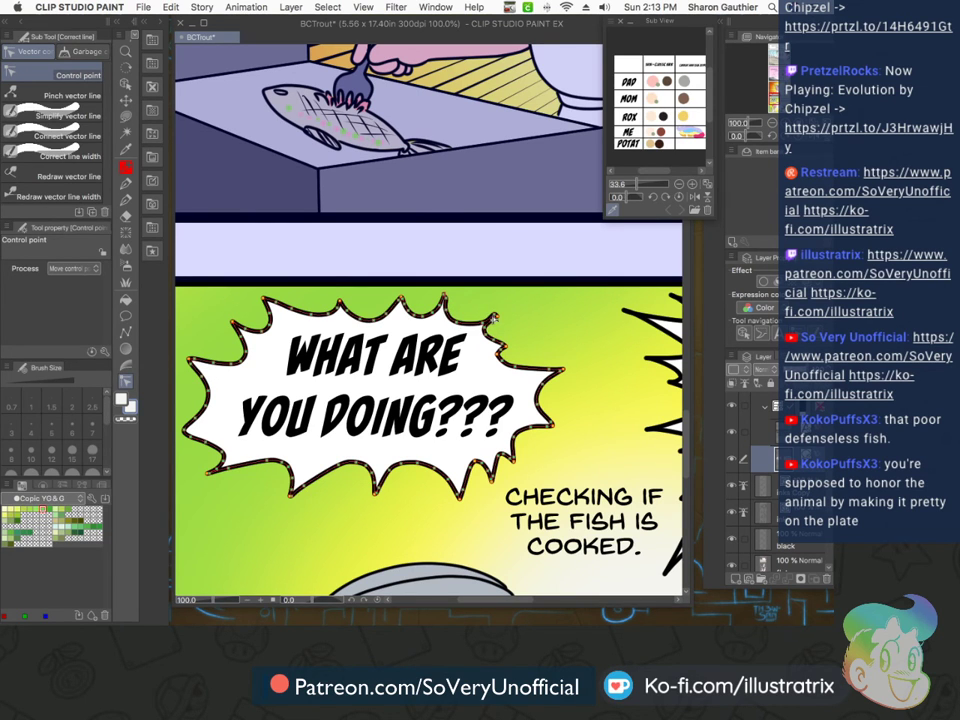
pyautogui.scroll(-3, 197, 427)
# Draw a thin connecting strand with the Balloon pen between the "WHAT ARE YOU DOING???" and "DAD!" balloons, redoing the first stroke
pyautogui.click(126, 318)
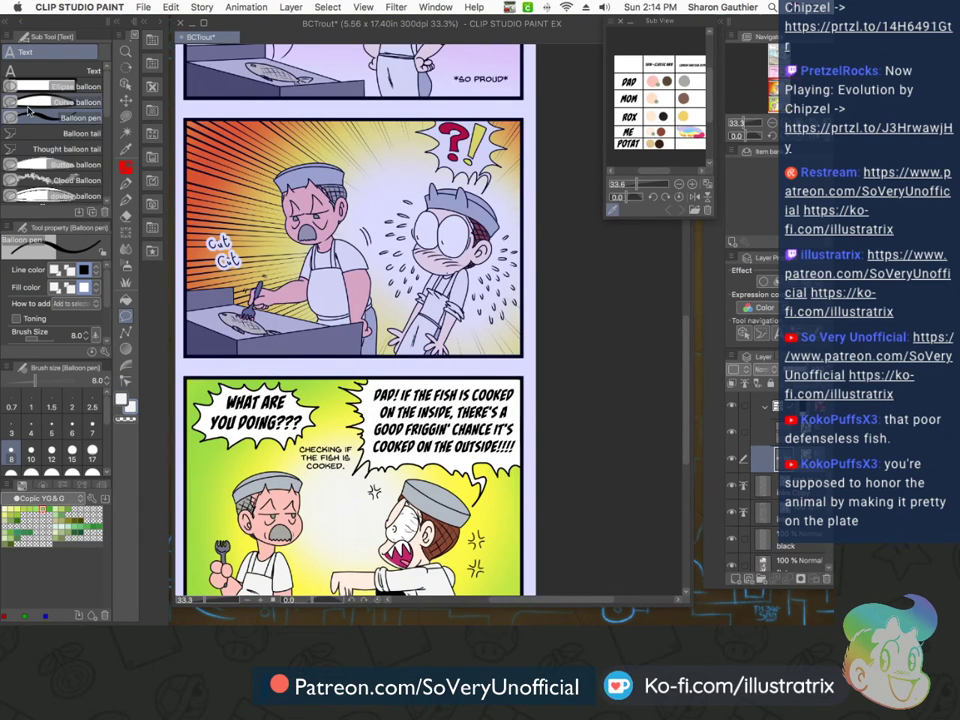
pyautogui.hotkey('ctrl', '+')
pyautogui.hotkey('ctrl', '+')
pyautogui.hotkey('ctrl', '+')
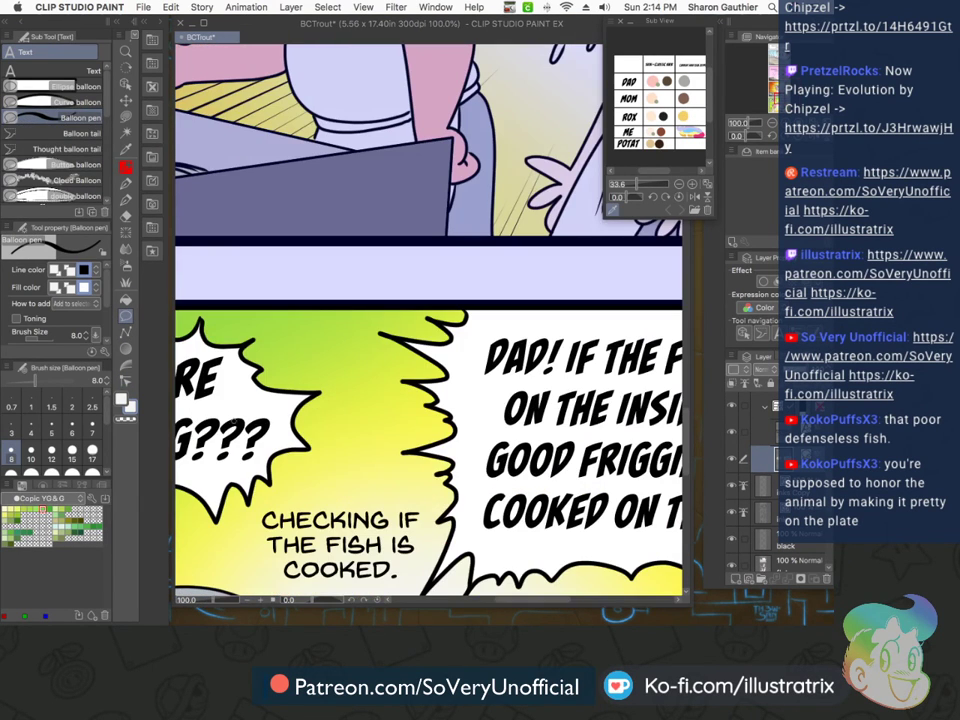
pyautogui.moveTo(277, 407)
pyautogui.mouseDown()
pyautogui.moveTo(477, 446)
pyautogui.moveTo(331, 426)
pyautogui.moveTo(210, 395)
pyautogui.moveTo(464, 444)
pyautogui.moveTo(454, 451)
pyautogui.moveTo(266, 412)
pyautogui.mouseUp()
pyautogui.press('super+z')
pyautogui.scroll(-5, 297, 360)
pyautogui.scroll(1, 303, 363)
pyautogui.hotkey('ctrl', '+')
pyautogui.hotkey('ctrl', '+')
pyautogui.hotkey('ctrl', '+')
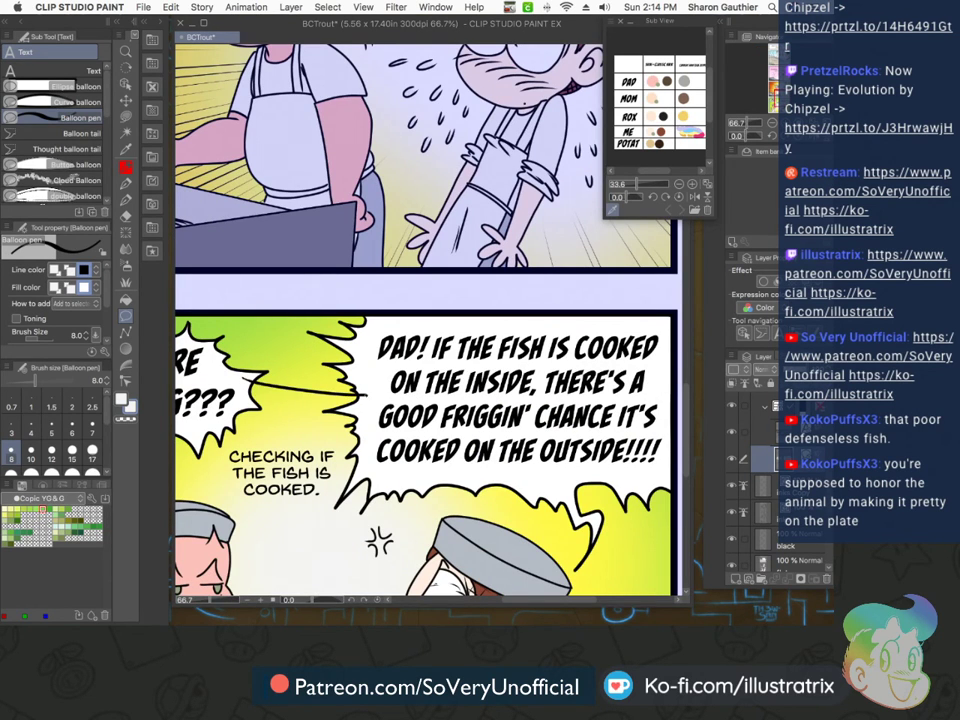
pyautogui.hotkey('ctrl', '-')
pyautogui.hotkey('ctrl', '-')
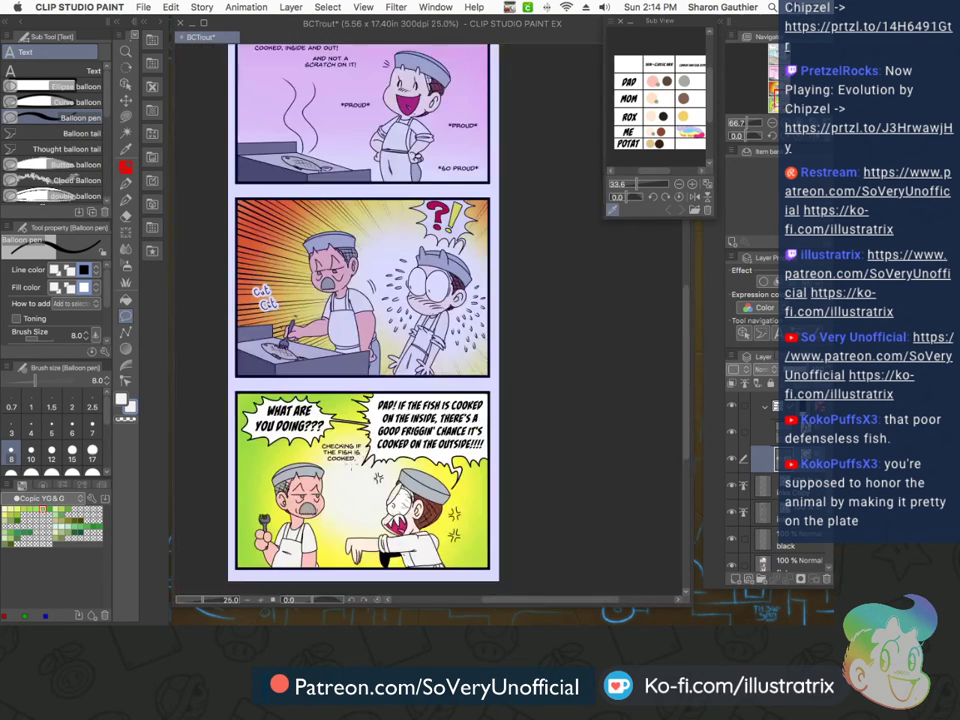
# Add a rounded curve balloon around the "CHECKING IF THE FISH IS COOKED." text and bring up its control points
pyautogui.scroll(1, 252, 476)
pyautogui.click(75, 102)
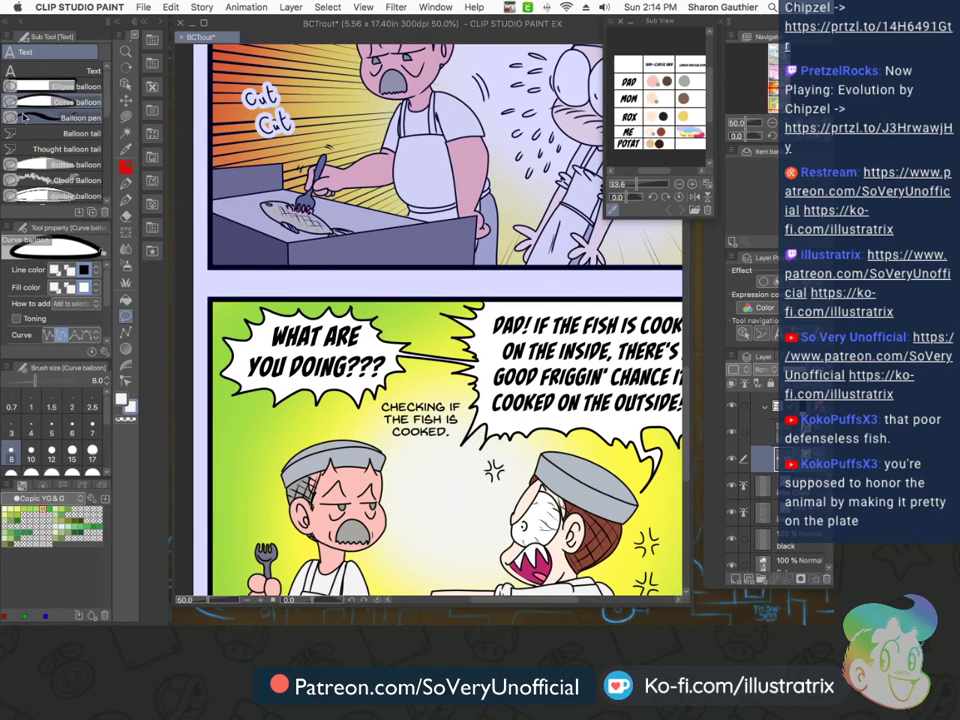
pyautogui.click(437, 388)
pyautogui.click(445, 452)
pyautogui.doubleClick(383, 441)
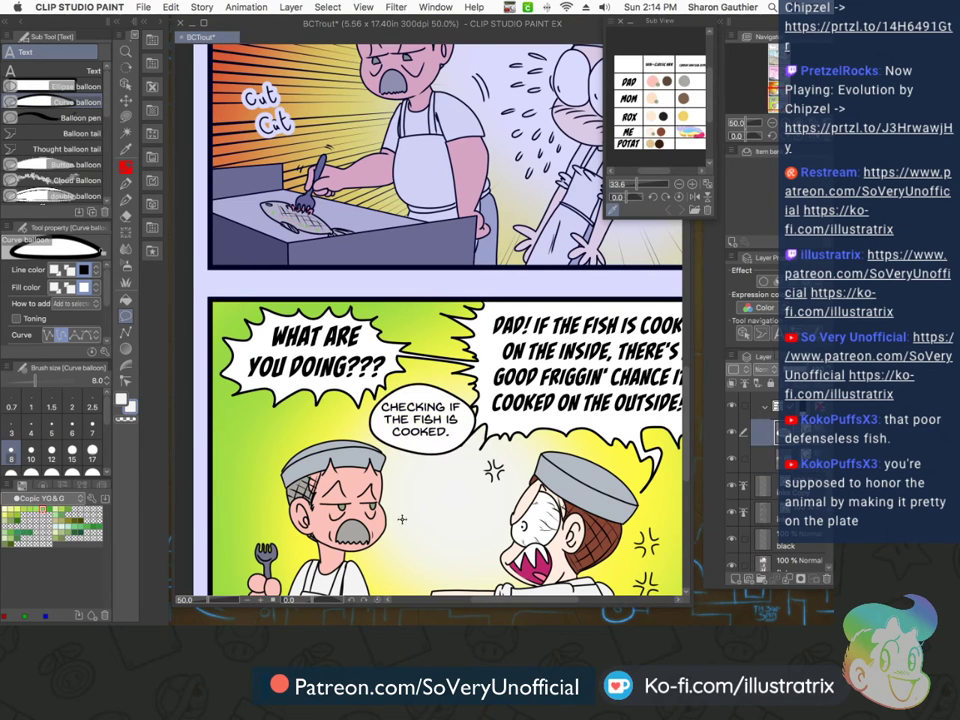
pyautogui.press('y')
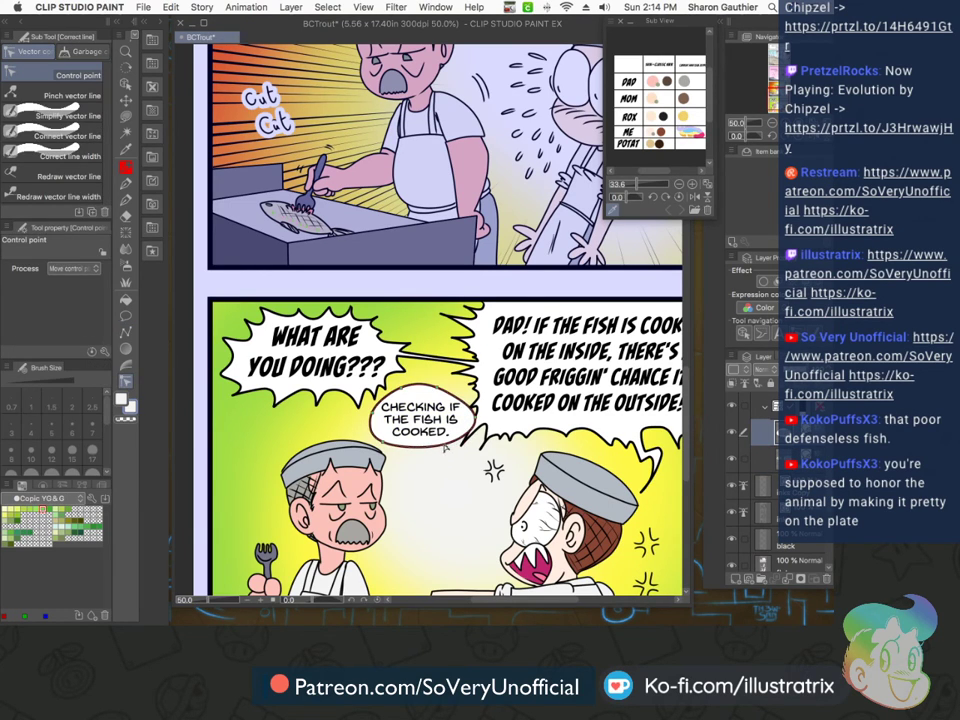
# Reposition the "CHECKING IF THE FISH IS COOKED." balloon just below the shouting balloons and give it a size 8 Balloon pen tail toward Dad
pyautogui.press('k')
pyautogui.moveTo(403, 450)
pyautogui.mouseDown()
pyautogui.moveTo(418, 472)
pyautogui.moveTo(390, 421)
pyautogui.moveTo(415, 432)
pyautogui.mouseUp()
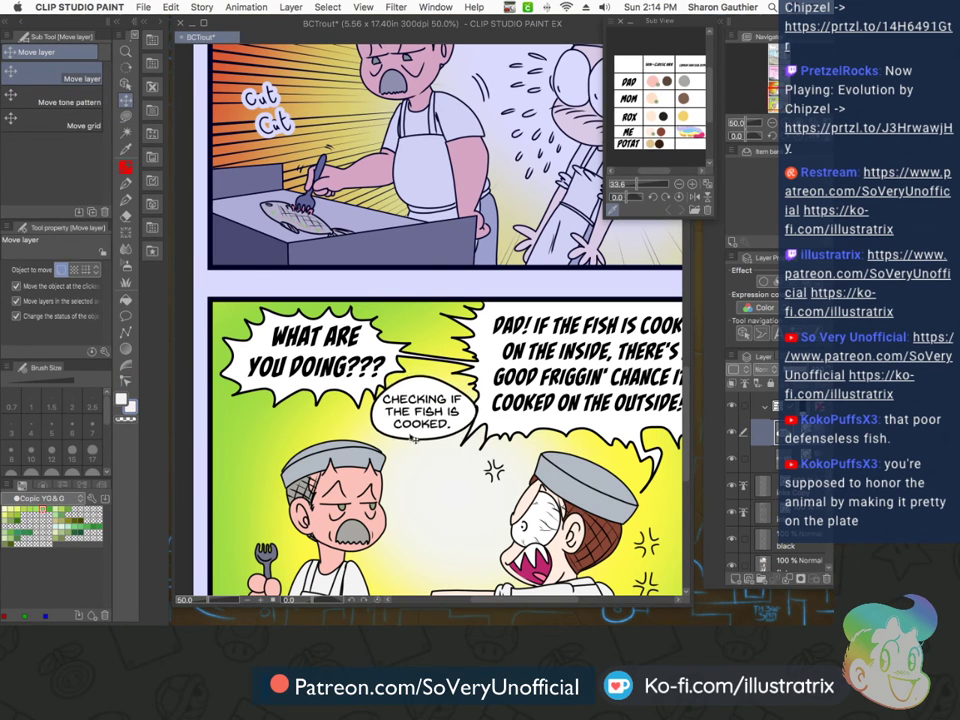
pyautogui.click(128, 384)
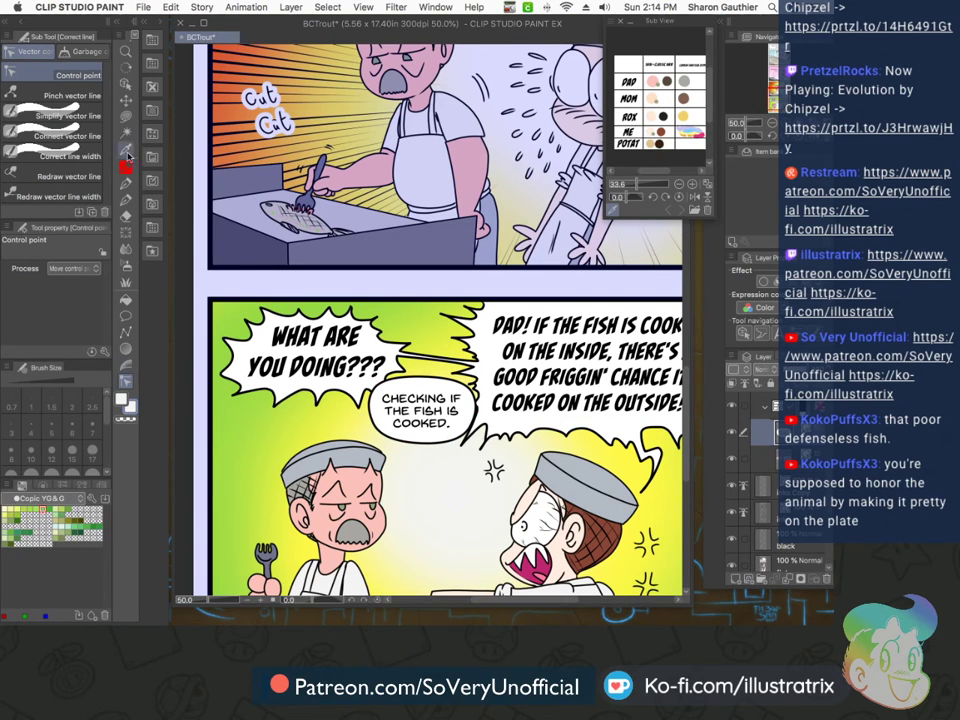
pyautogui.press('k')
pyautogui.moveTo(405, 441); pyautogui.dragTo(415, 452)
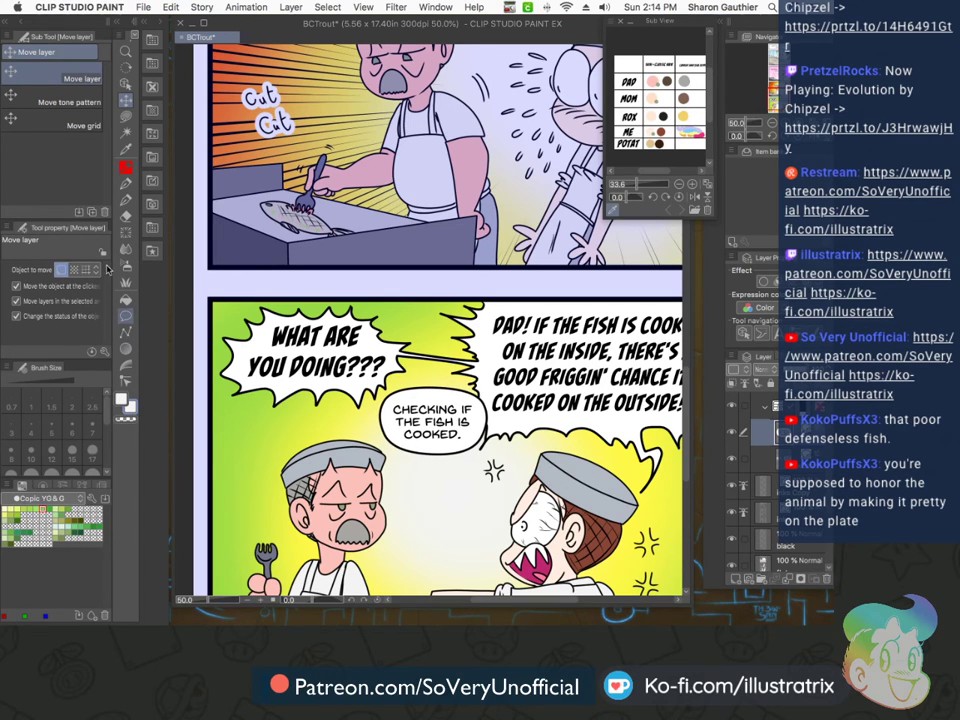
pyautogui.press('t')
pyautogui.click(35, 115)
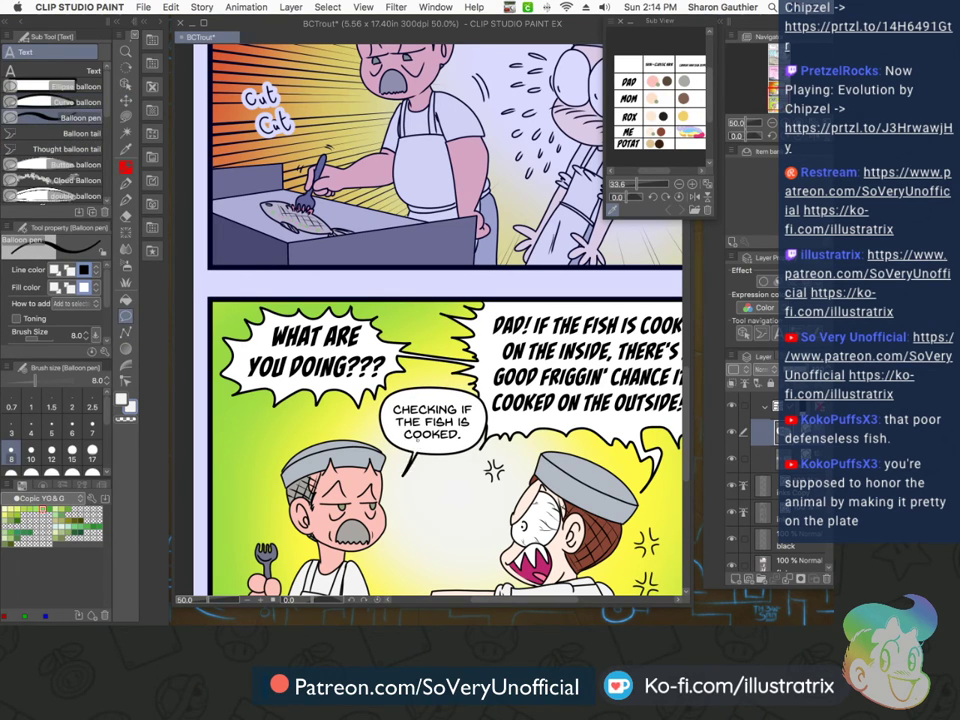
# Add a rounded curve balloon around "AH HA HA! PERFECTLY COOKED, INSIDE AND OUT!" in the second panel and adjust its outline points
pyautogui.scroll(-4, 319, 356)
pyautogui.scroll(3, 299, 327)
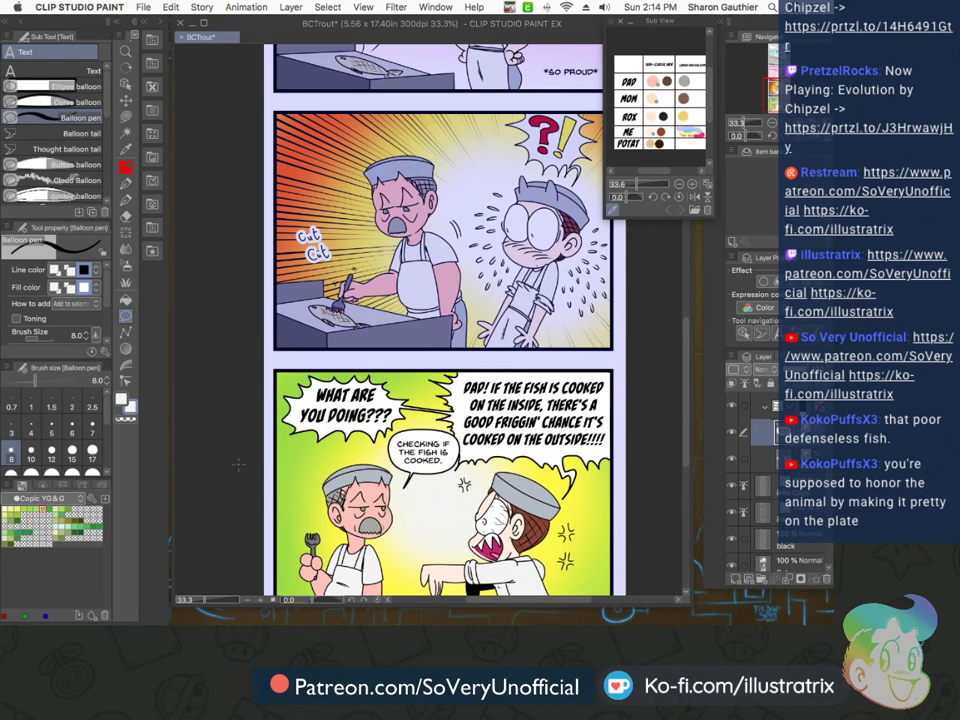
pyautogui.hotkey('ctrl', '-')
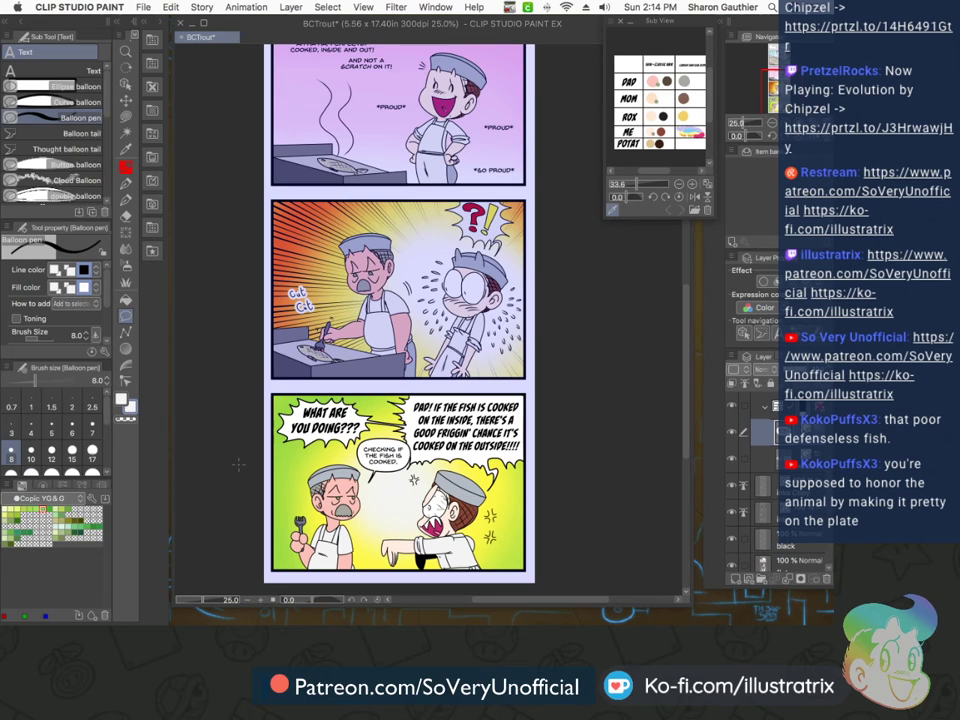
pyautogui.scroll(-2, 283, 470)
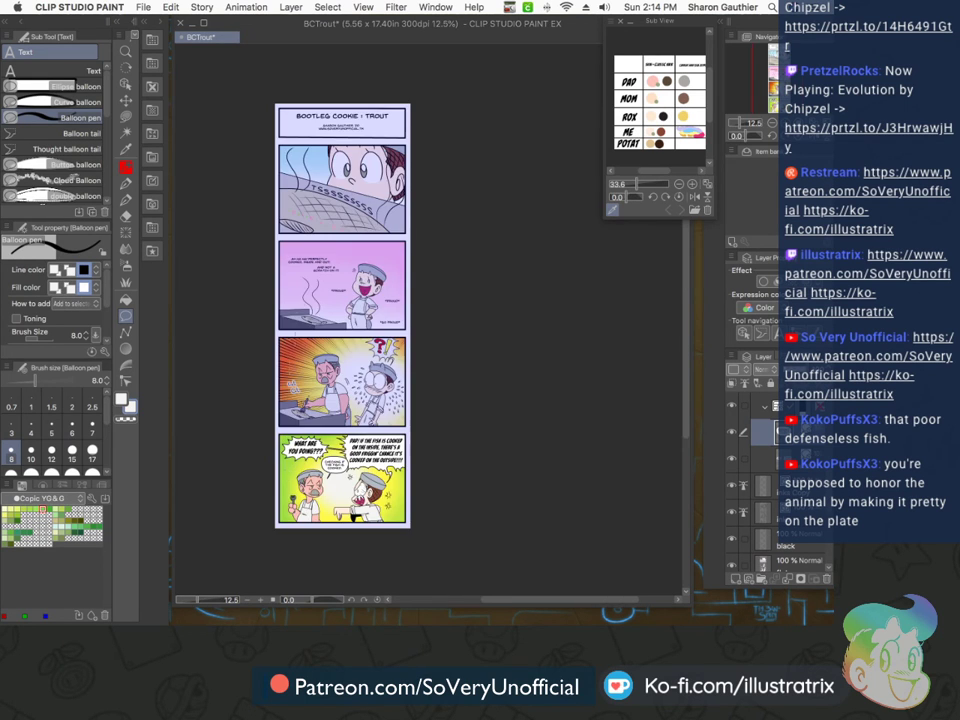
pyautogui.scroll(3, 307, 228)
pyautogui.click(64, 104)
pyautogui.hotkey('ctrl', '+')
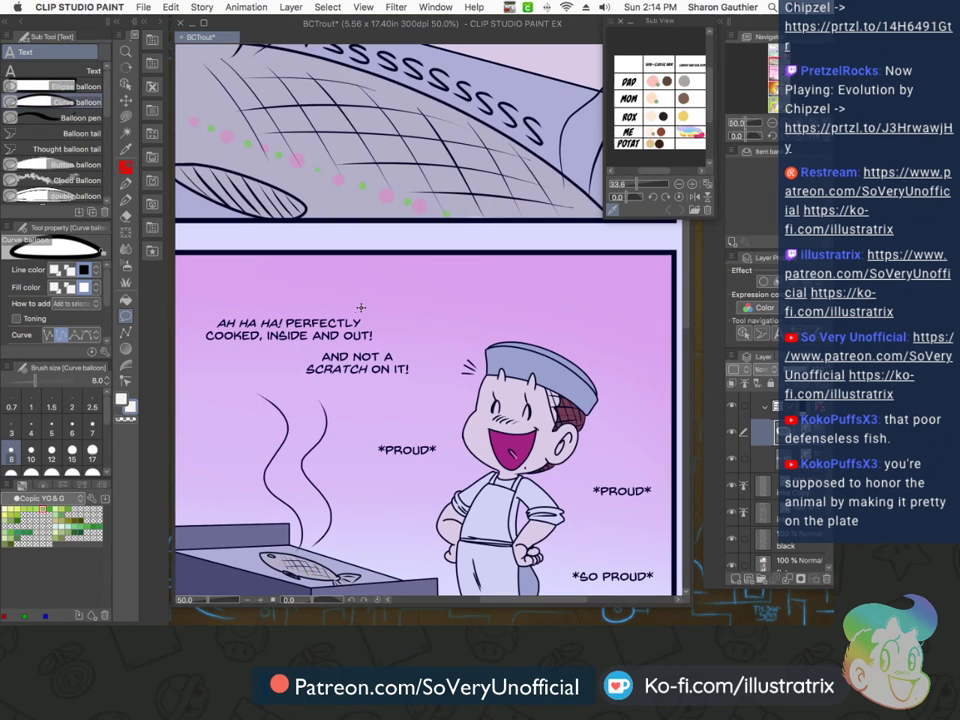
pyautogui.click(389, 326)
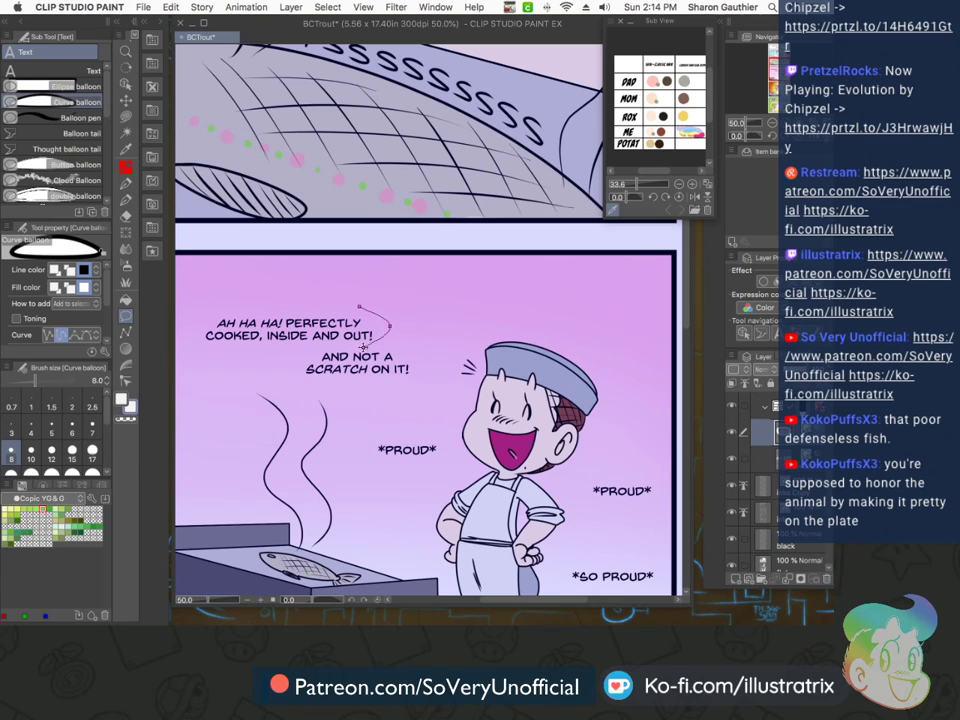
pyautogui.click(220, 349)
pyautogui.click(193, 325)
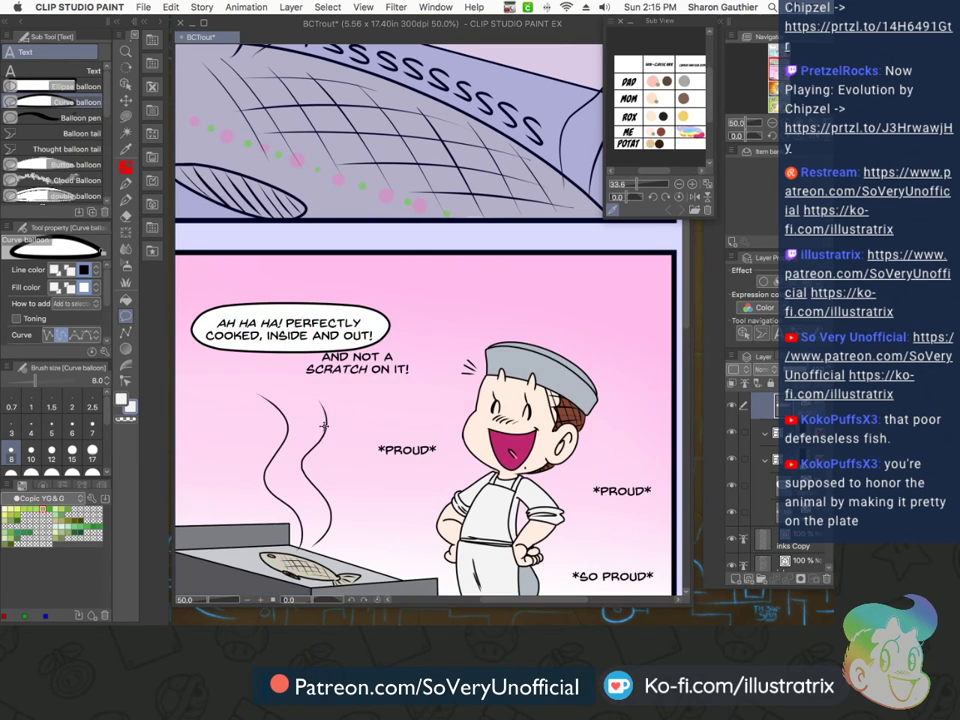
pyautogui.press('y')
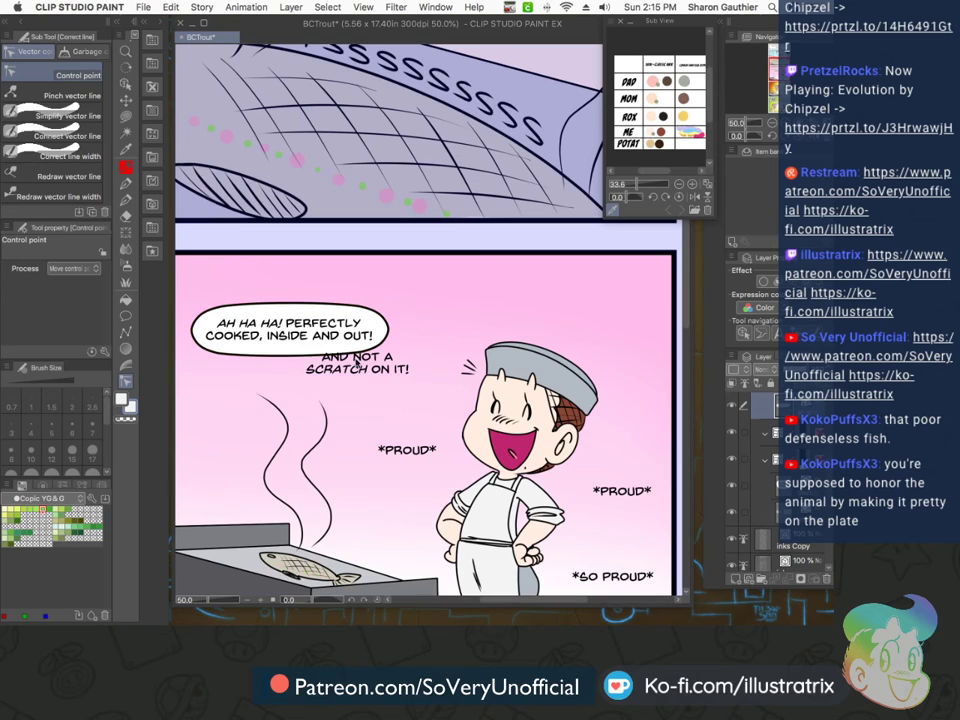
# Add an overlapping curve balloon around "AND NOT A SCRATCH ON IT!", redoing the first attempt
pyautogui.click(126, 316)
pyautogui.click(426, 365)
pyautogui.click(394, 389)
pyautogui.click(302, 385)
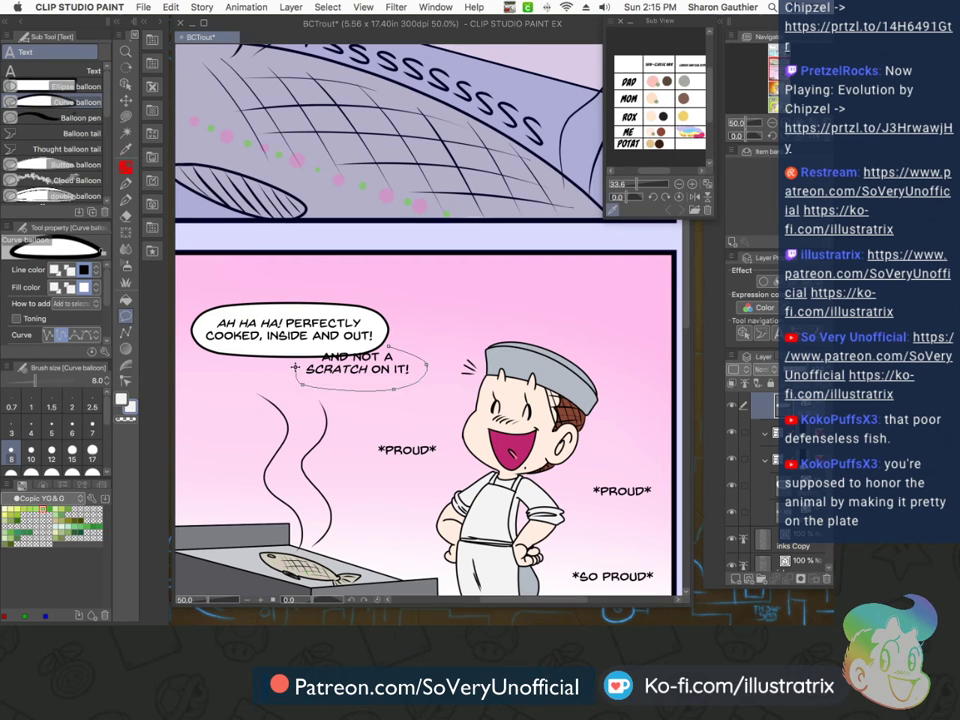
pyautogui.doubleClick(296, 366)
pyautogui.press('super+z')
pyautogui.click(426, 363)
pyautogui.click(398, 388)
pyautogui.click(307, 385)
pyautogui.click(294, 366)
pyautogui.doubleClick(305, 357)
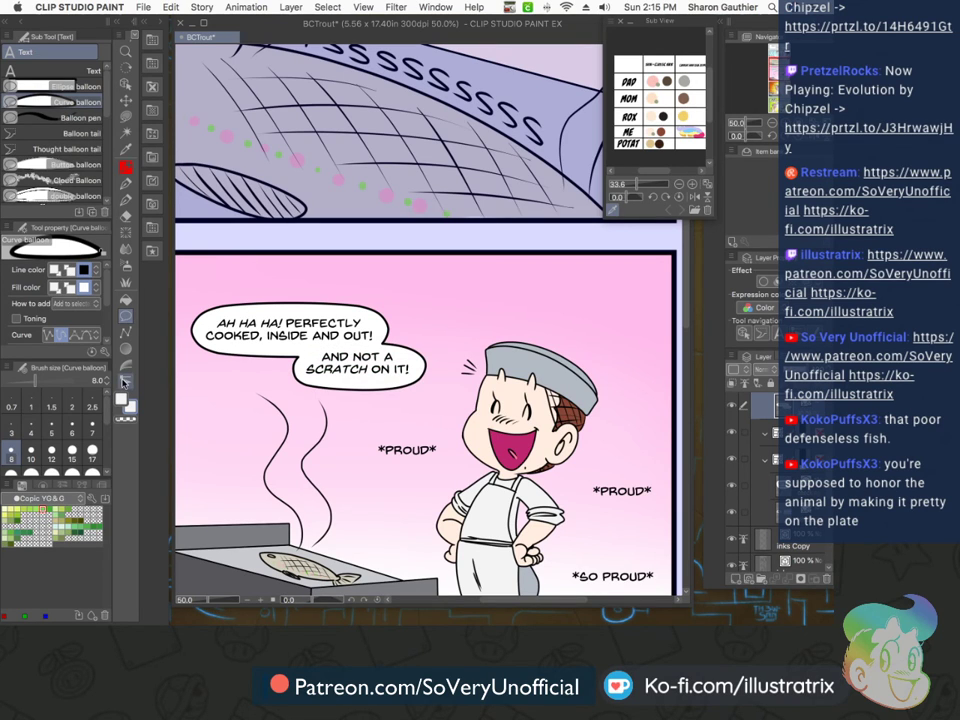
# Center the "AND NOT A SCRATCH ON IT!" text in its balloon and draw a Balloon pen tail toward the laughing character
pyautogui.click(50, 70)
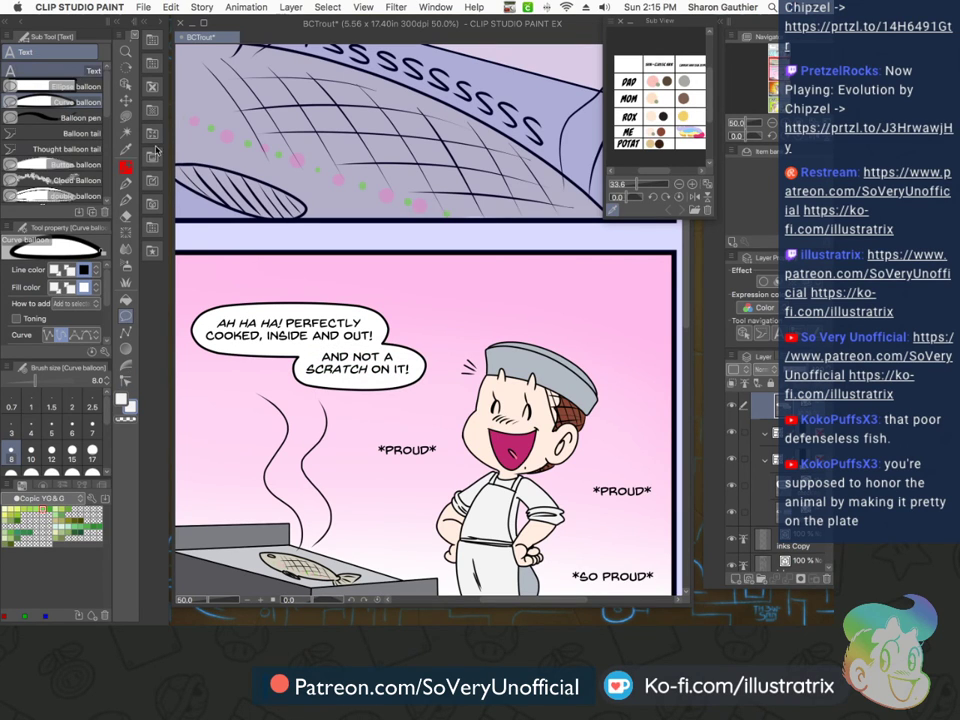
pyautogui.click(339, 381)
pyautogui.moveTo(326, 378); pyautogui.dragTo(327, 384)
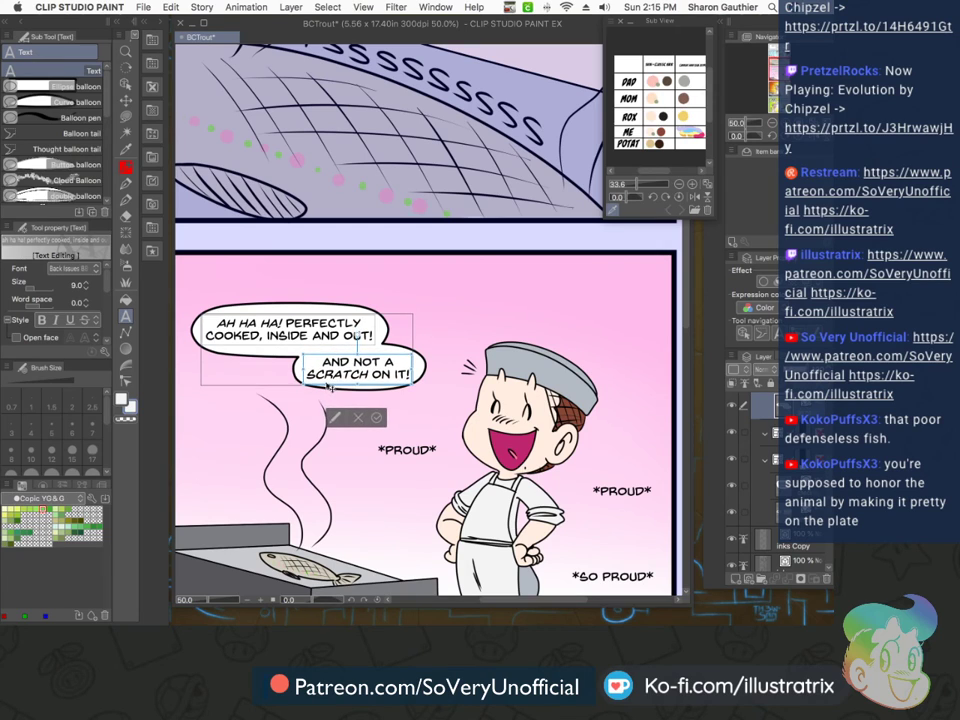
pyautogui.click(50, 118)
pyautogui.moveTo(452, 402); pyautogui.dragTo(404, 382)
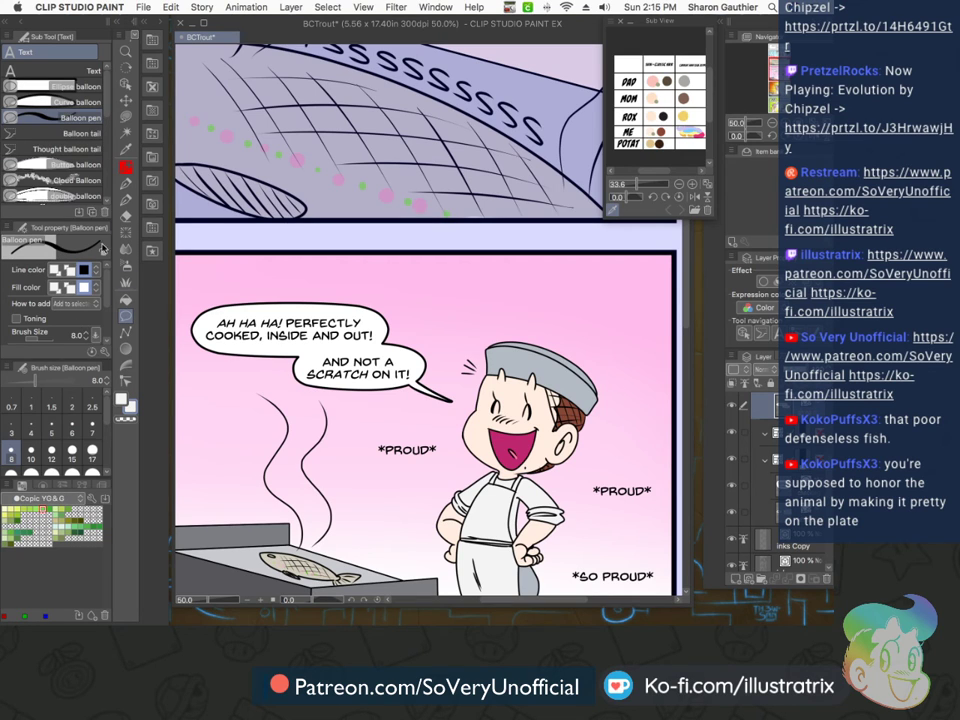
pyautogui.click(77, 72)
pyautogui.moveTo(335, 386); pyautogui.dragTo(335, 384)
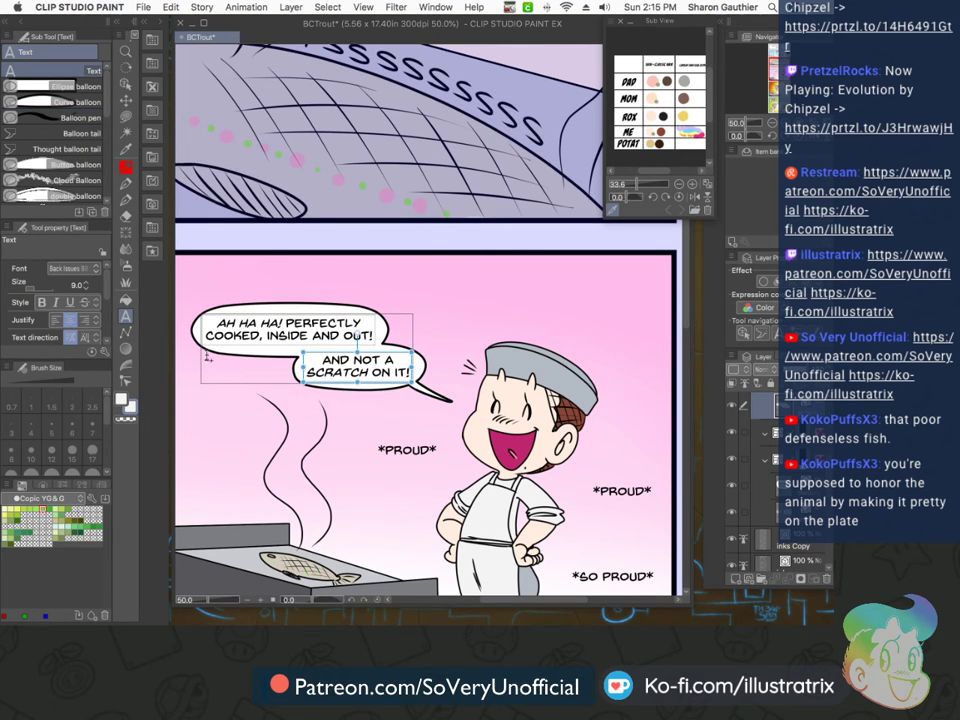
# Give the "*PROUD*" text beside the steam a thick white edge
pyautogui.click(408, 450)
pyautogui.scroll(-5, 74, 351)
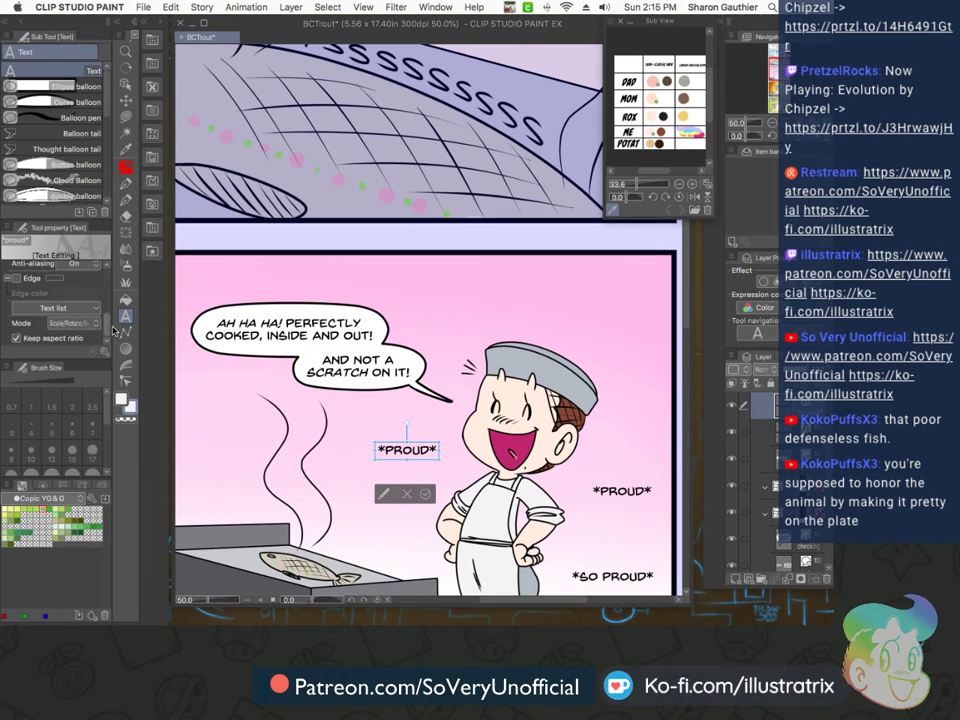
pyautogui.click(16, 306)
pyautogui.click(96, 304)
pyautogui.click(97, 307)
# Give the "*PROUD*" text near the second panel's outer border a white edge of size 10
pyautogui.click(608, 492)
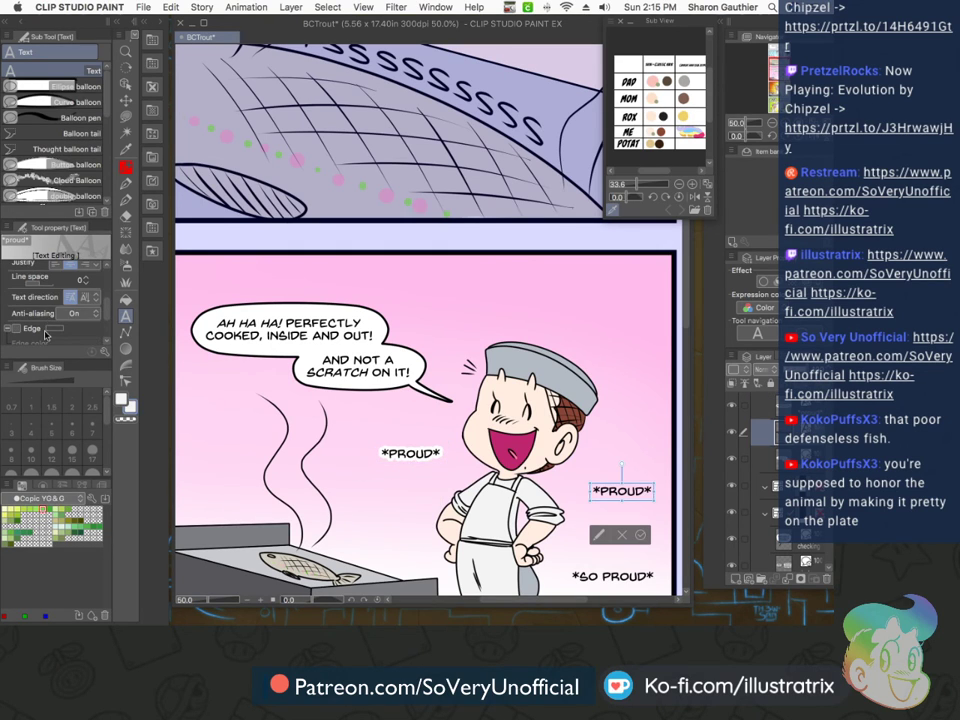
pyautogui.scroll(-2, 95, 295)
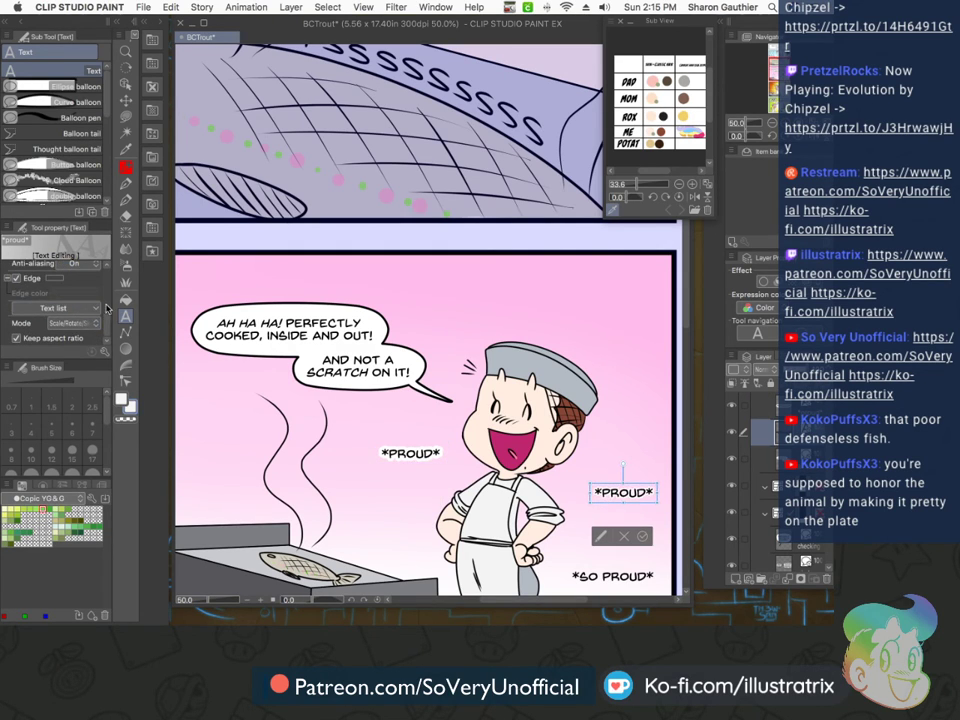
pyautogui.click(94, 277)
pyautogui.click(94, 277)
pyautogui.click(94, 277)
pyautogui.click(95, 278)
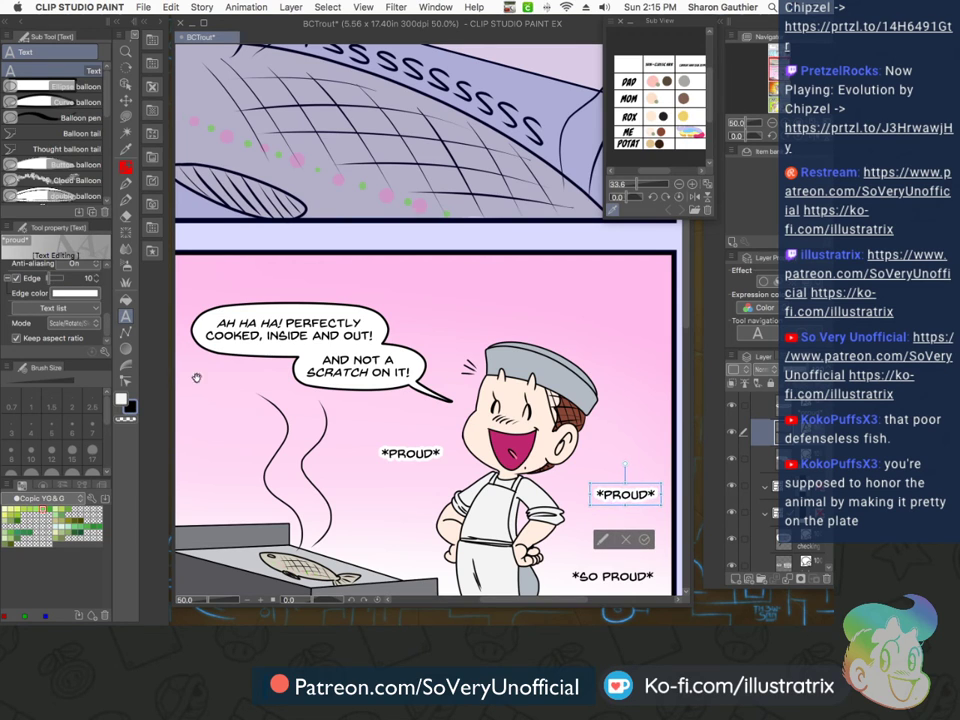
# Give the "*SO PROUD*" text a white edge of size 10
pyautogui.click(576, 580)
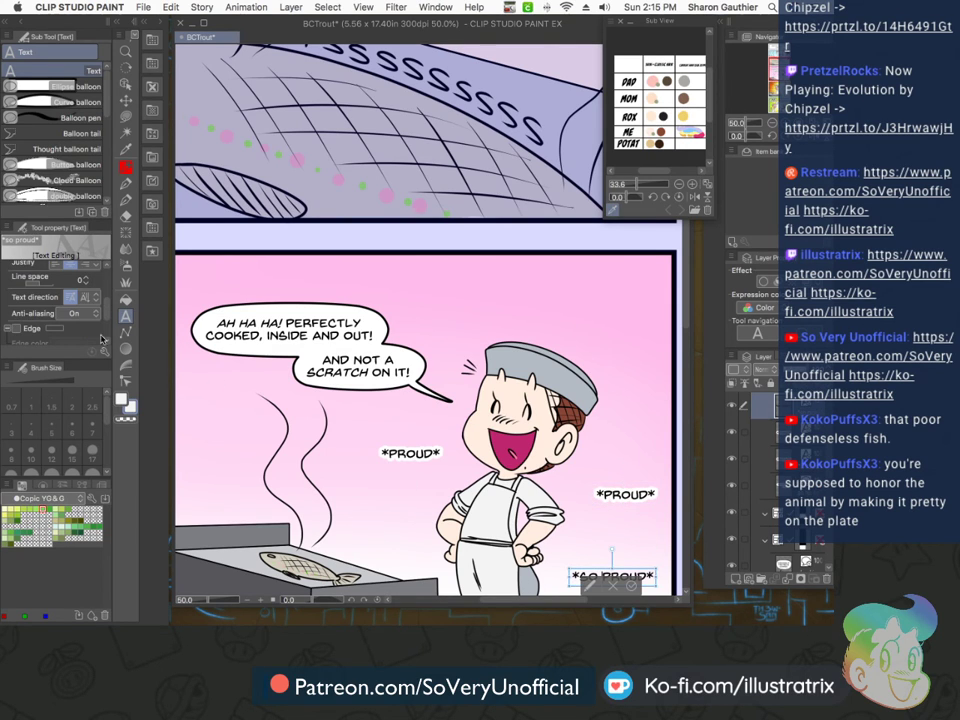
pyautogui.click(12, 329)
pyautogui.scroll(-2, 60, 300)
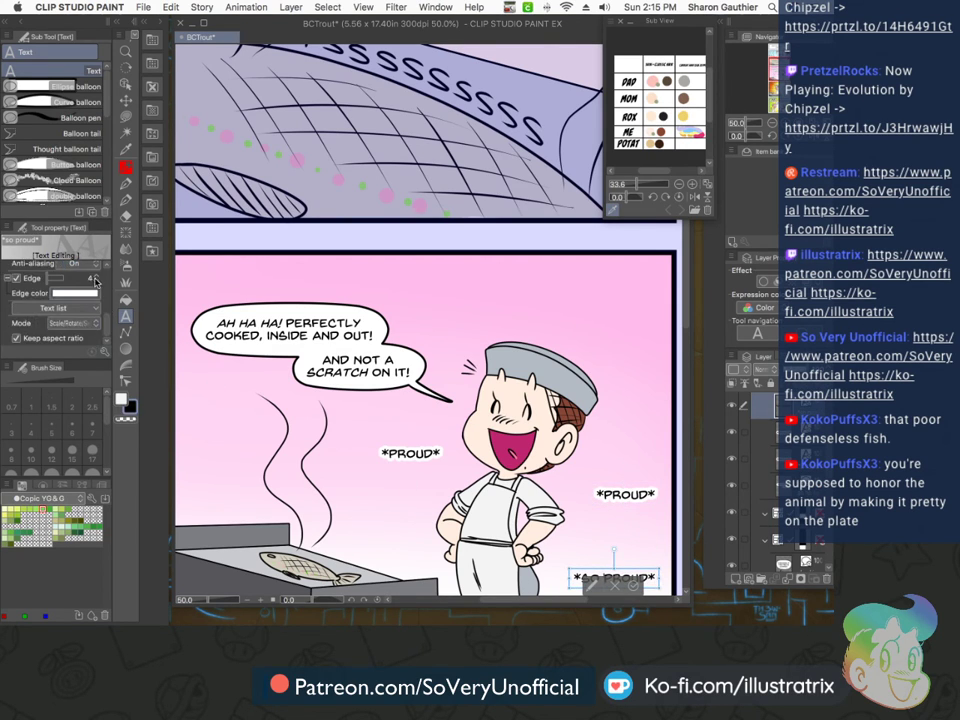
pyautogui.click(96, 280)
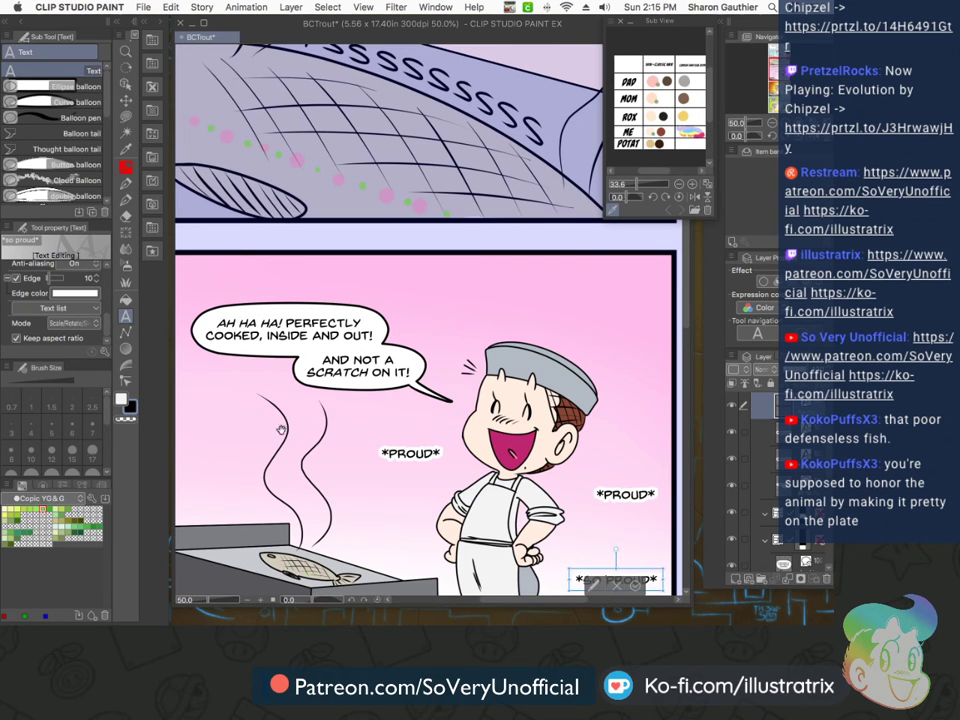
# Choose the Soft airbrush and add a new layer directly above the panel background colors
pyautogui.scroll(-1, 281, 430)
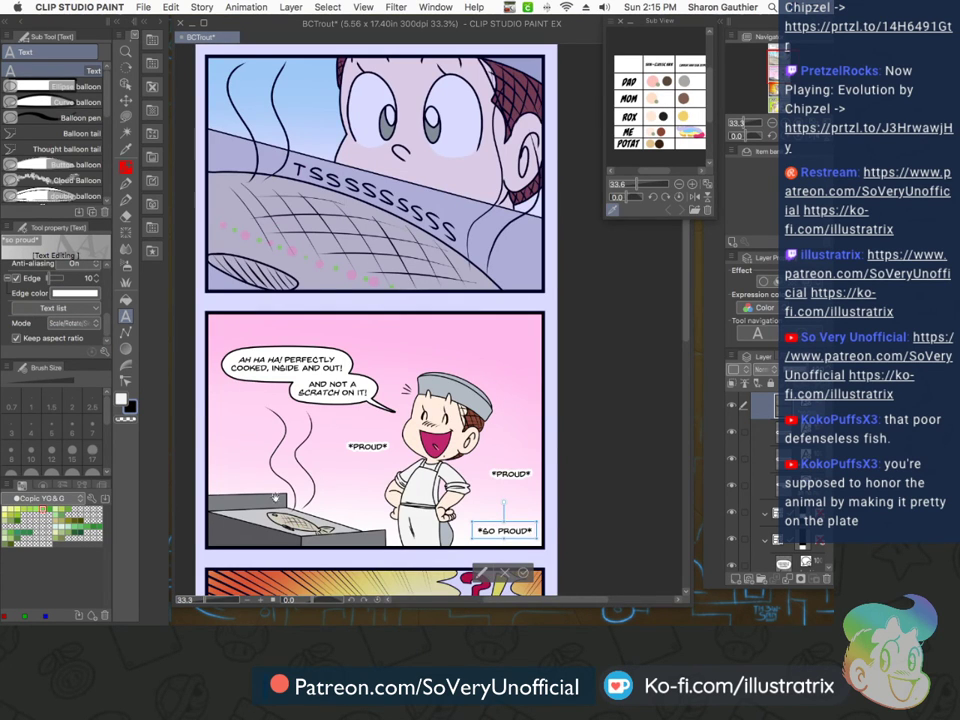
pyautogui.scroll(1, 299, 558)
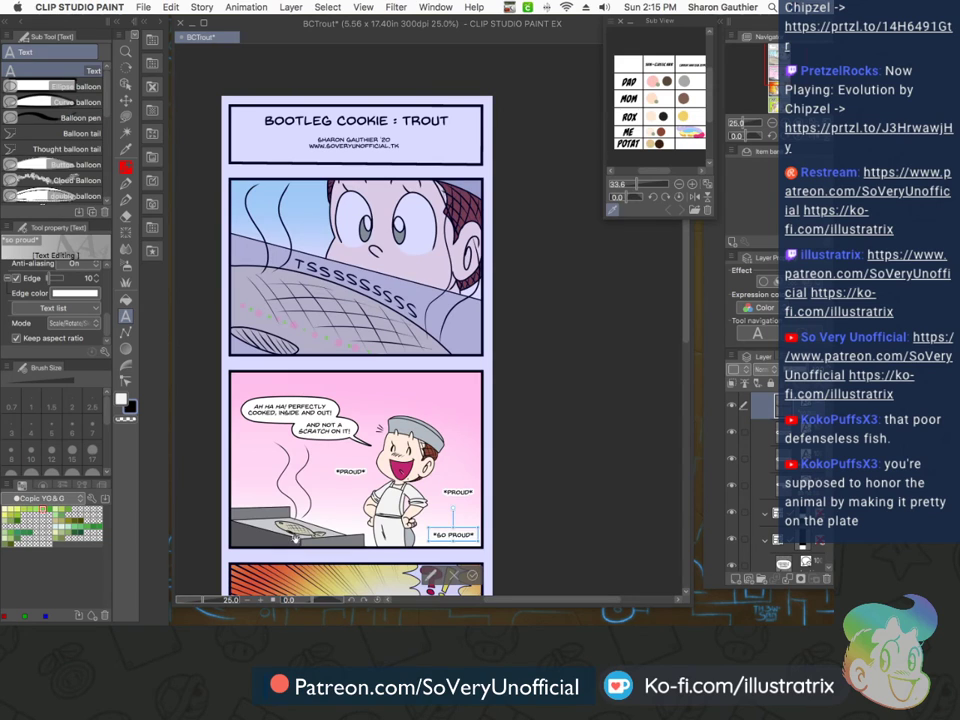
pyautogui.click(125, 265)
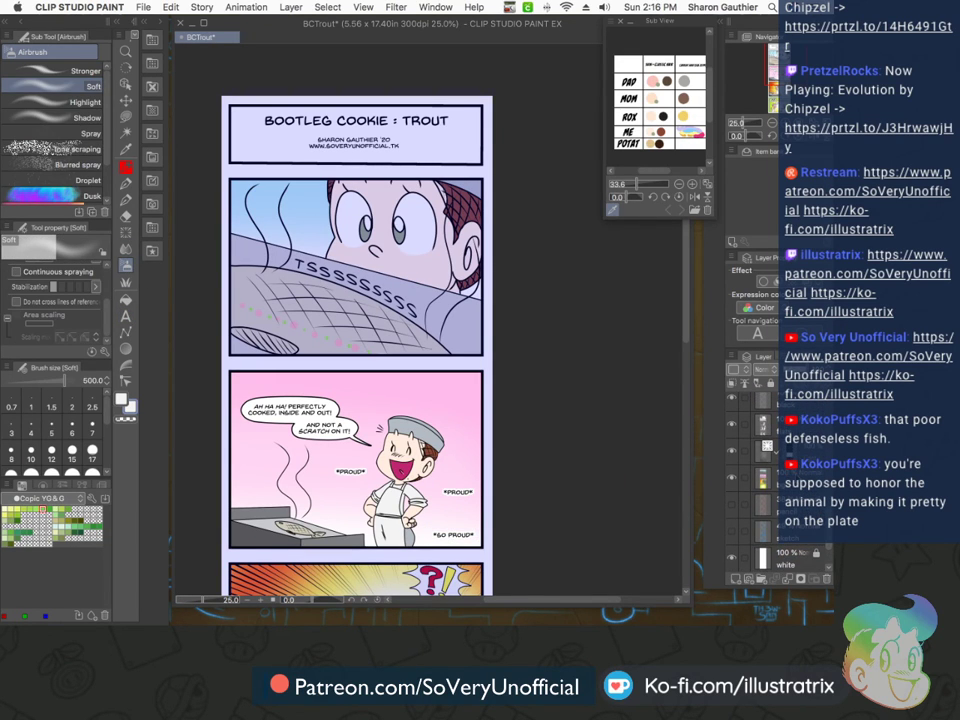
pyautogui.click(770, 478)
pyautogui.click(735, 579)
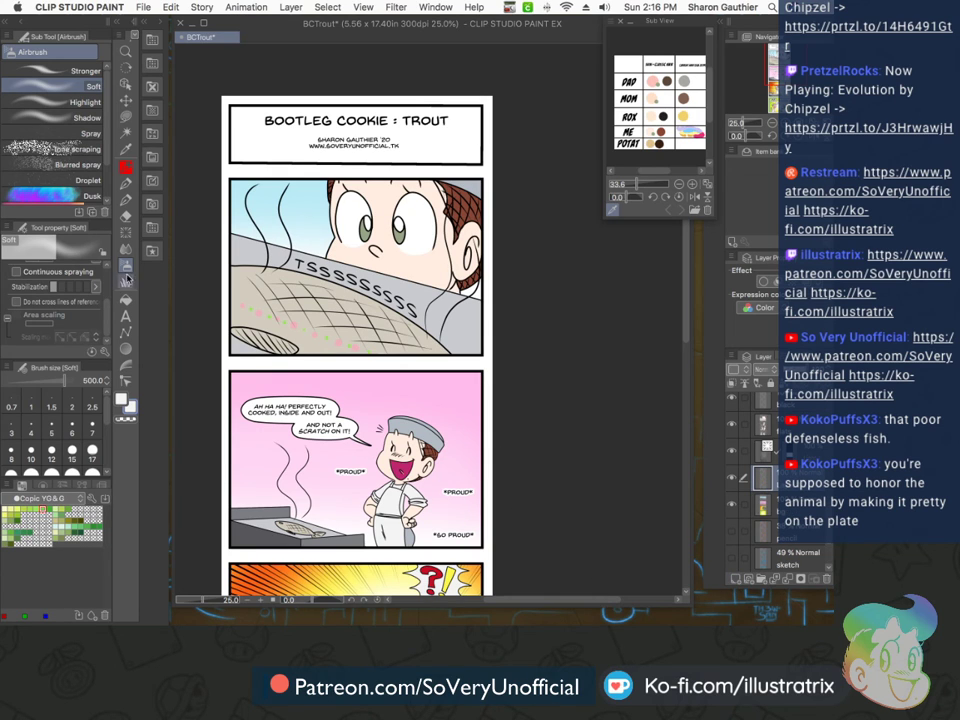
# Reduce the Soft airbrush to size 60 and paint white steam between the wavy lines above the fish in the second panel
pyautogui.press('[')
pyautogui.press('[')
pyautogui.press('[')
pyautogui.press('[')
pyautogui.press('[')
pyautogui.press('[')
pyautogui.press('[')
pyautogui.press('[')
pyautogui.press('[')
pyautogui.press('[')
pyautogui.press('[')
pyautogui.press('[')
pyautogui.press('[')
pyautogui.scroll(3, 298, 520)
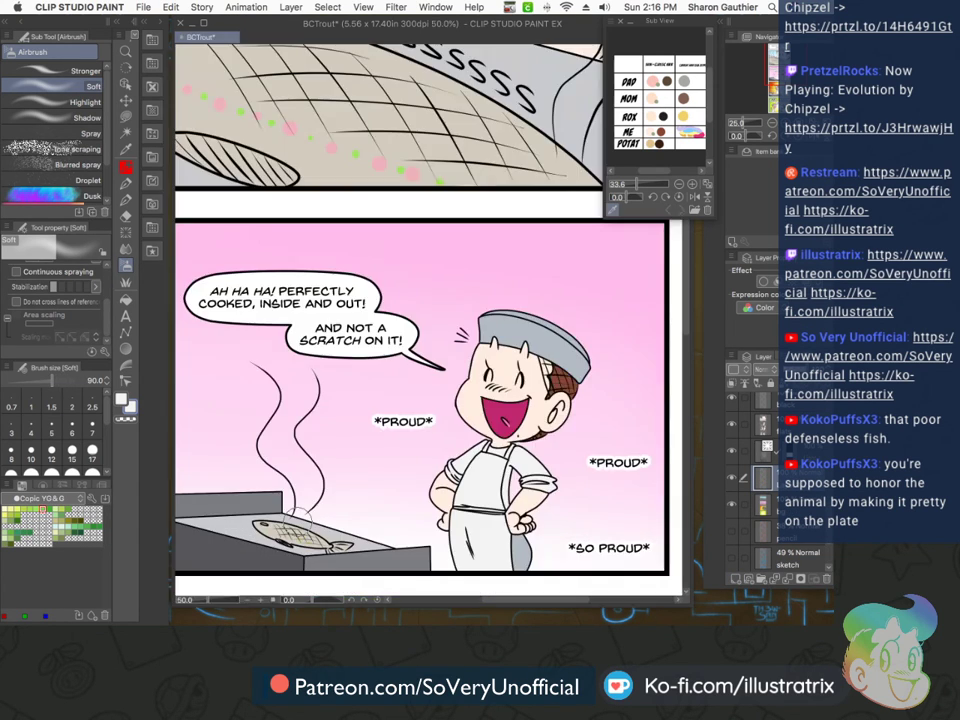
pyautogui.press('[')
pyautogui.press('[')
pyautogui.press('[')
pyautogui.moveTo(299, 521)
pyautogui.mouseDown()
pyautogui.moveTo(281, 420)
pyautogui.moveTo(311, 475)
pyautogui.moveTo(313, 457)
pyautogui.moveTo(302, 473)
pyautogui.moveTo(263, 428)
pyautogui.moveTo(272, 431)
pyautogui.moveTo(276, 396)
pyautogui.moveTo(301, 350)
pyautogui.moveTo(273, 305)
pyautogui.moveTo(305, 367)
pyautogui.moveTo(290, 383)
pyautogui.moveTo(294, 343)
pyautogui.moveTo(262, 318)
pyautogui.mouseUp()
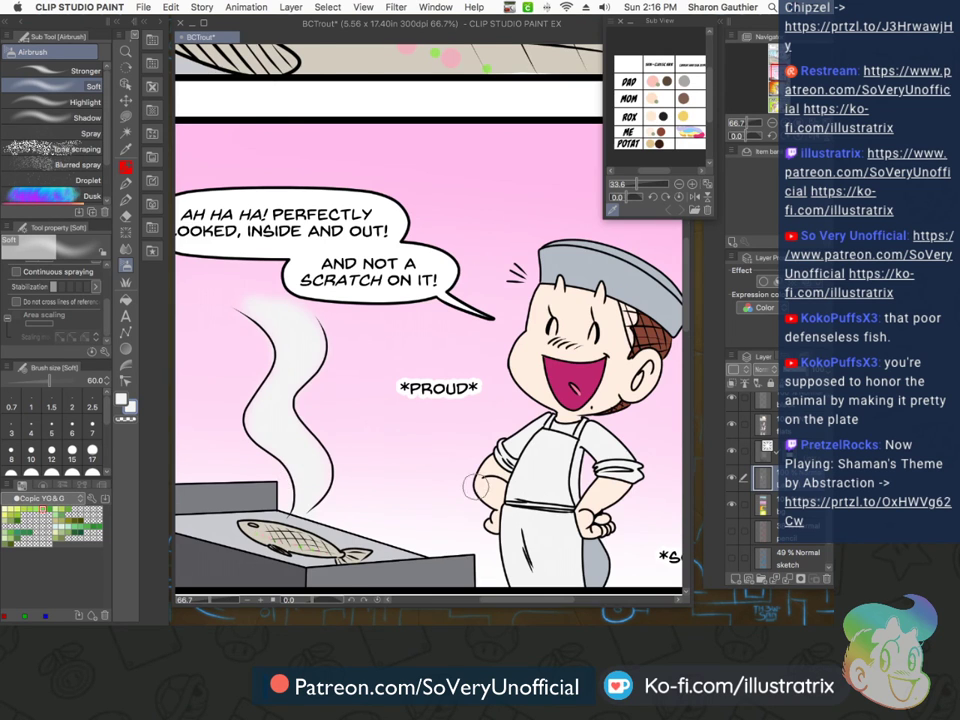
# Move the steam layer above the character colors and airbrush white steam between the wavy lines in the first panel
pyautogui.scroll(-5, 324, 443)
pyautogui.scroll(4, 272, 342)
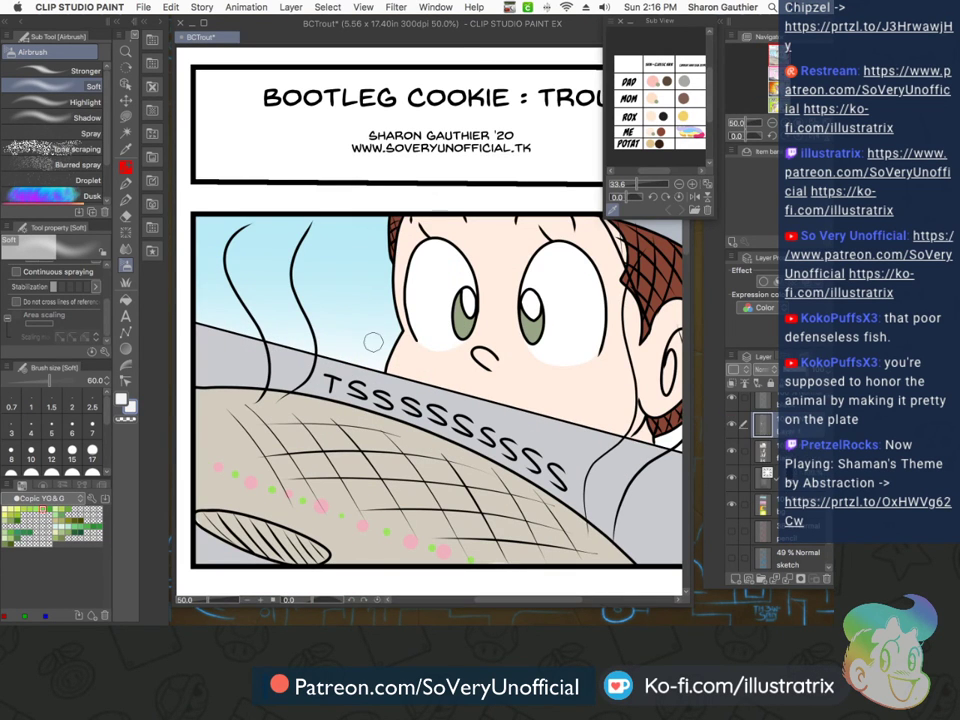
pyautogui.scroll(-2, 371, 339)
pyautogui.scroll(1, 376, 594)
pyautogui.scroll(-2, 376, 594)
pyautogui.scroll(3, 325, 398)
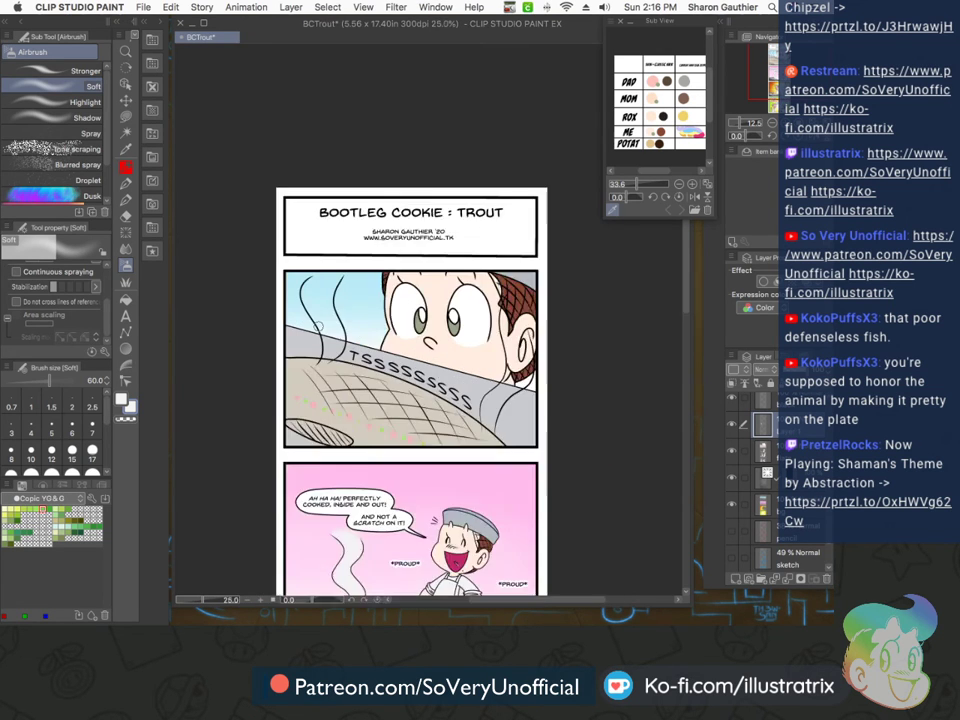
pyautogui.moveTo(322, 396)
pyautogui.mouseDown()
pyautogui.moveTo(333, 349)
pyautogui.moveTo(342, 336)
pyautogui.moveTo(351, 344)
pyautogui.moveTo(359, 327)
pyautogui.moveTo(350, 331)
pyautogui.moveTo(312, 294)
pyautogui.moveTo(297, 265)
pyautogui.moveTo(309, 218)
pyautogui.moveTo(332, 304)
pyautogui.moveTo(311, 249)
pyautogui.moveTo(351, 310)
pyautogui.moveTo(347, 233)
pyautogui.moveTo(332, 269)
pyautogui.moveTo(327, 236)
pyautogui.moveTo(299, 234)
pyautogui.moveTo(320, 257)
pyautogui.moveTo(342, 231)
pyautogui.moveTo(321, 288)
pyautogui.moveTo(305, 270)
pyautogui.moveTo(305, 230)
pyautogui.moveTo(304, 289)
pyautogui.moveTo(345, 289)
pyautogui.moveTo(349, 224)
pyautogui.moveTo(307, 247)
pyautogui.moveTo(343, 366)
pyautogui.moveTo(318, 390)
pyautogui.moveTo(347, 377)
pyautogui.moveTo(353, 405)
pyautogui.moveTo(363, 370)
pyautogui.moveTo(355, 339)
pyautogui.moveTo(373, 353)
pyautogui.moveTo(390, 326)
pyautogui.moveTo(392, 277)
pyautogui.moveTo(402, 291)
pyautogui.moveTo(404, 278)
pyautogui.moveTo(382, 157)
pyautogui.moveTo(393, 218)
pyautogui.moveTo(427, 183)
pyautogui.moveTo(424, 150)
pyautogui.moveTo(392, 103)
pyautogui.moveTo(384, 178)
pyautogui.mouseUp()
pyautogui.scroll(-4, 256, 372)
pyautogui.scroll(4, 356, 408)
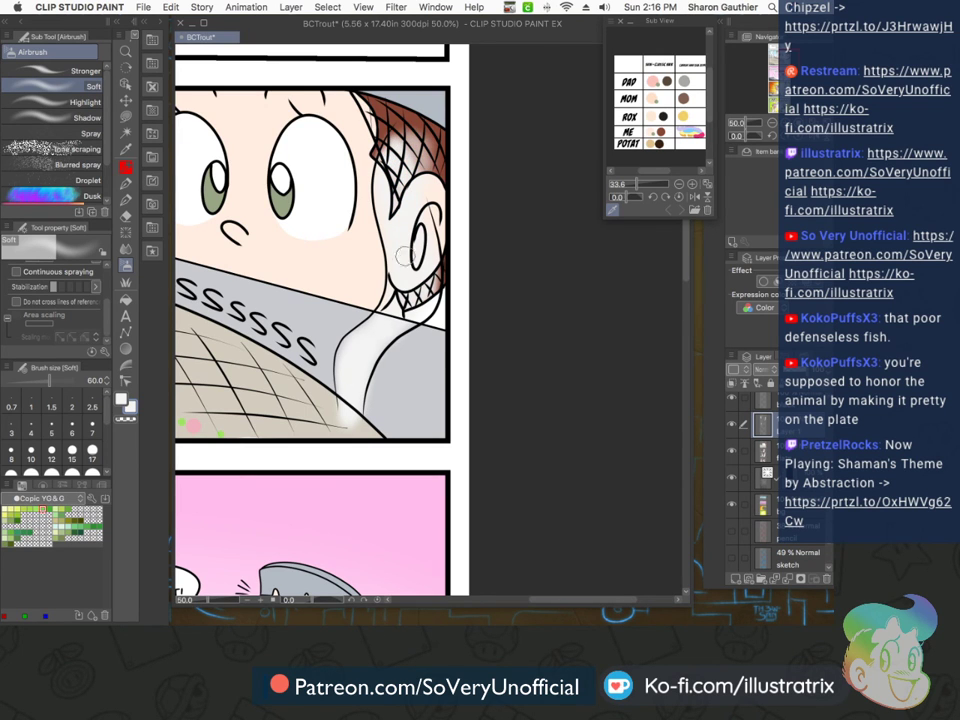
pyautogui.scroll(-6, 368, 314)
pyautogui.scroll(4, 325, 417)
pyautogui.hotkey('ctrl', '+')
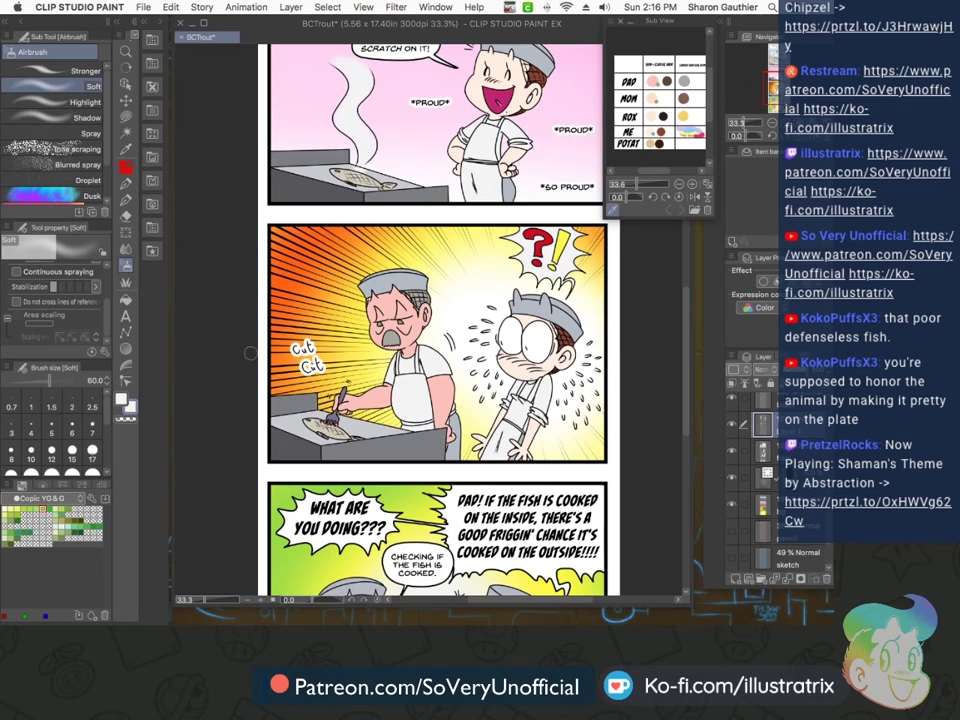
pyautogui.hotkey('ctrl', '-')
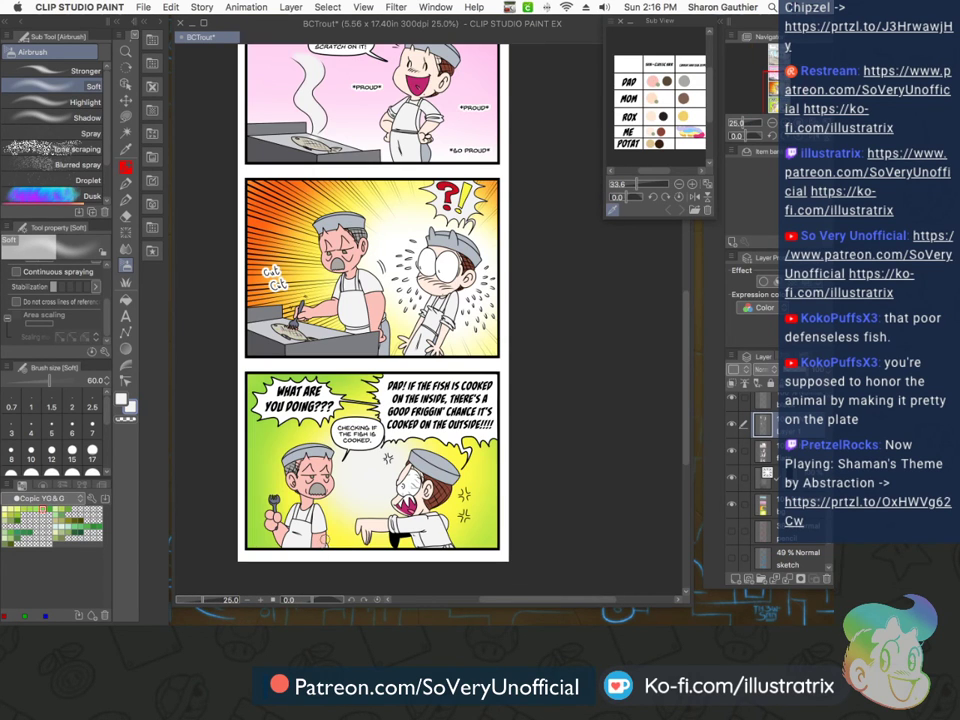
# Save the comic and magic-wand the shocked boy's face in the third panel on the character color layer, using the reference layer
pyautogui.click(143, 8)
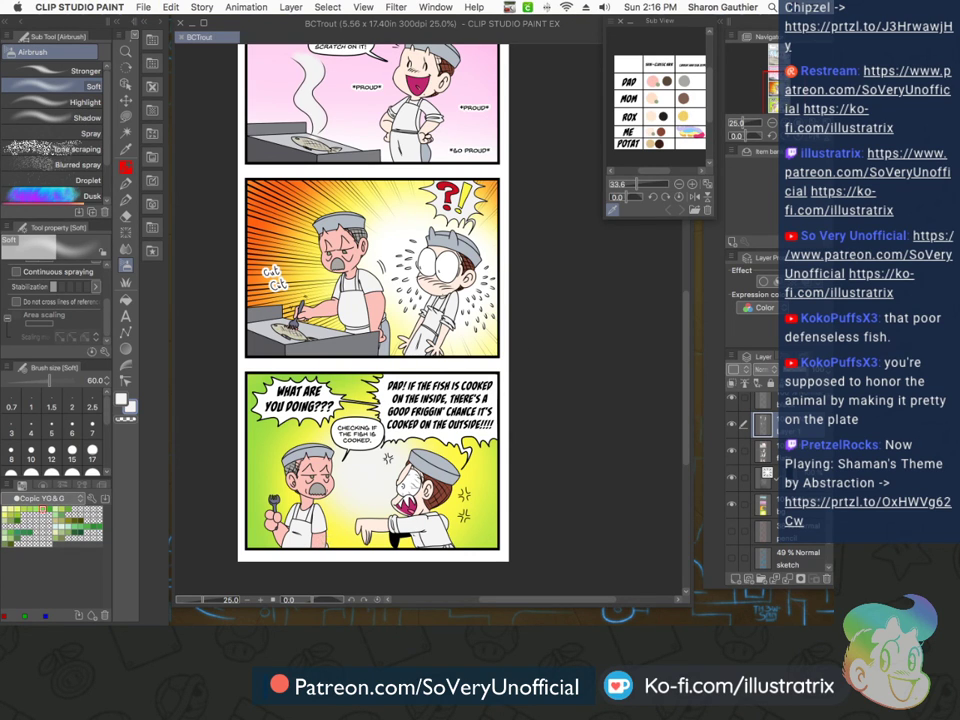
pyautogui.click(785, 451)
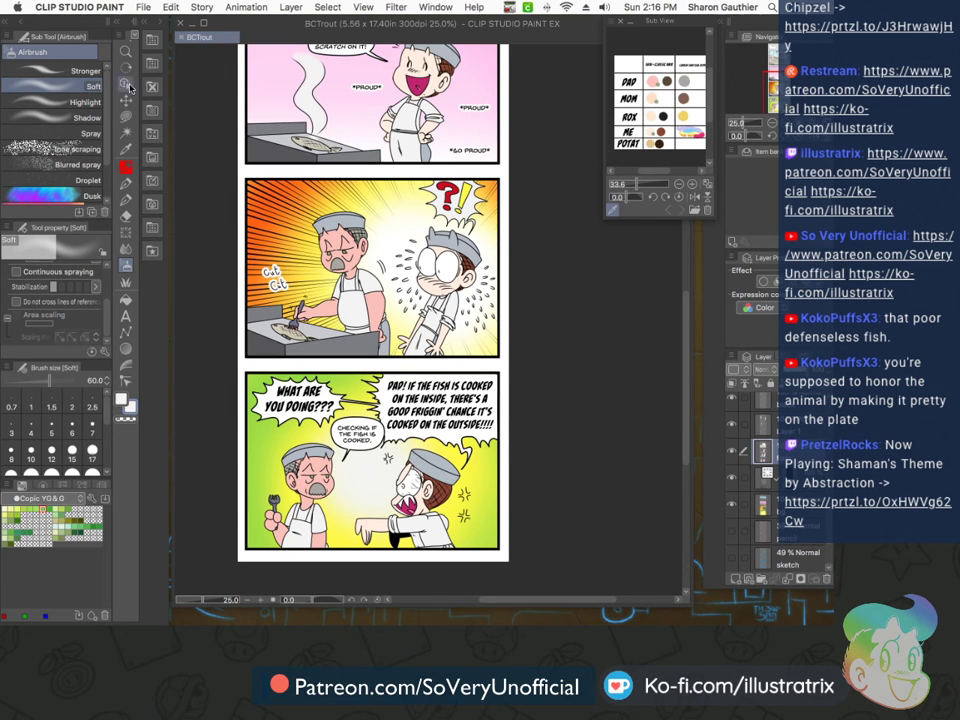
pyautogui.click(126, 134)
pyautogui.scroll(3, 449, 256)
pyautogui.click(420, 244)
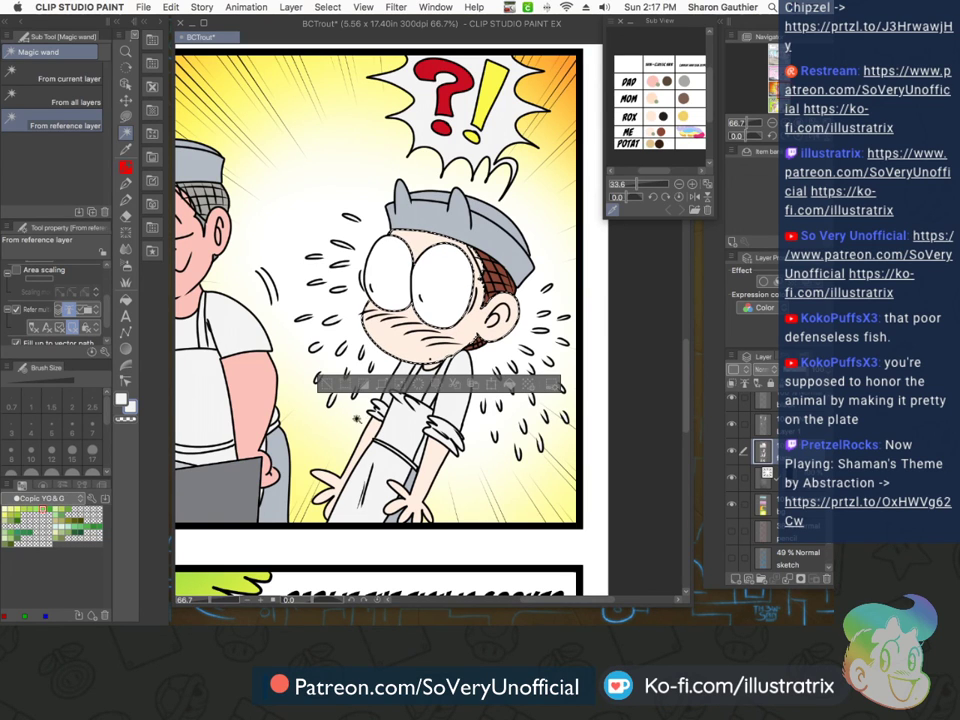
# Airbrush blue from the Copic BG & B color set over the shocked boy's forehead and ear with the Soft airbrush
pyautogui.click(40, 497)
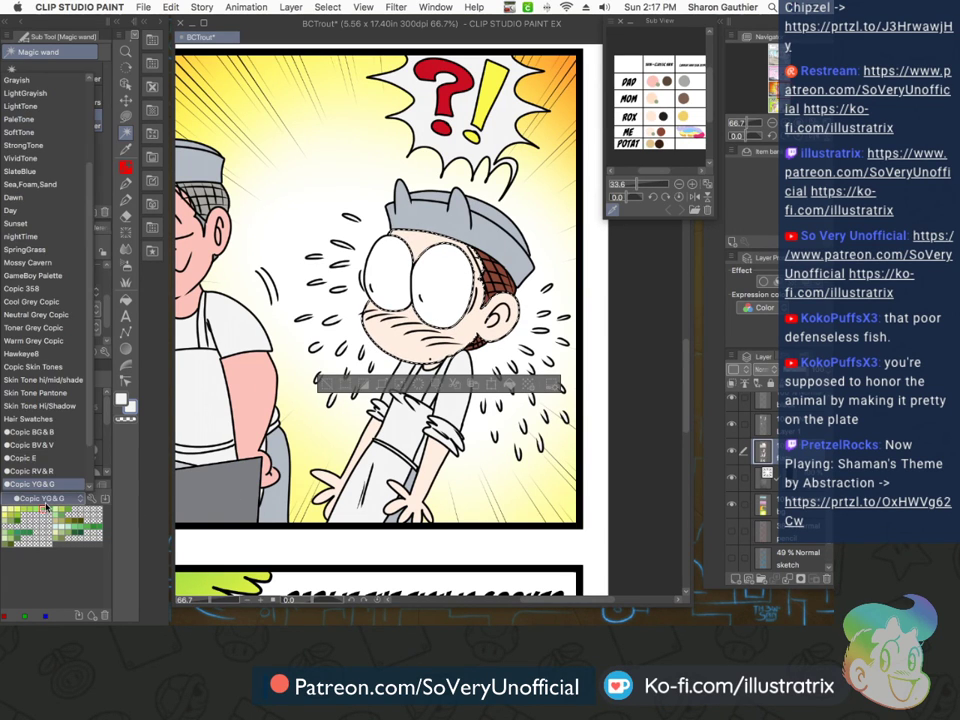
pyautogui.click(25, 368)
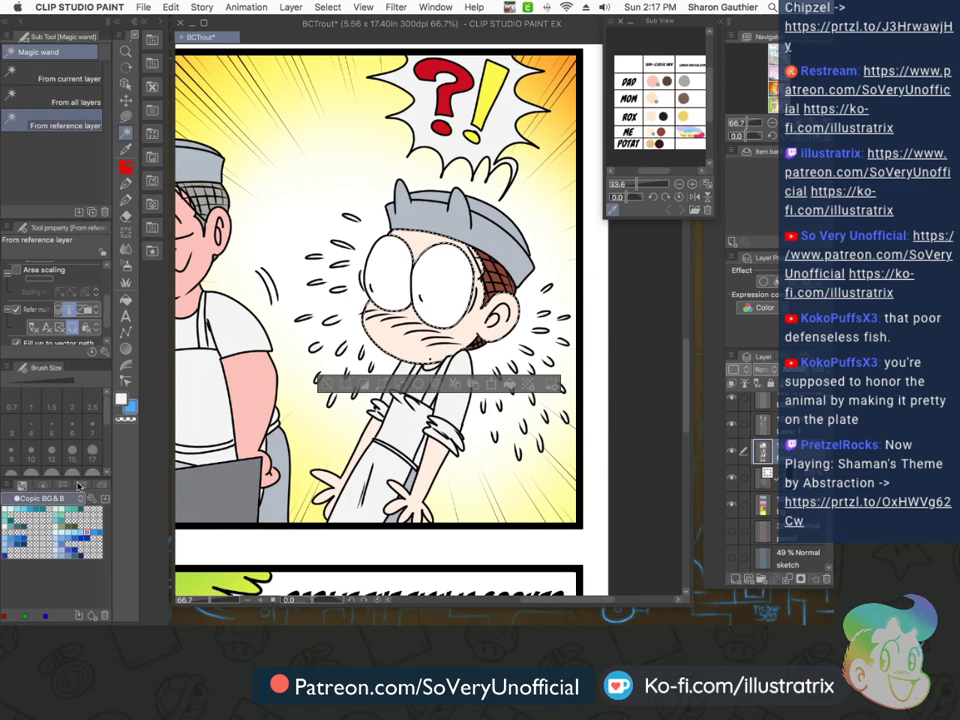
pyautogui.press('b')
pyautogui.moveTo(385, 226)
pyautogui.mouseDown()
pyautogui.moveTo(428, 231)
pyautogui.moveTo(466, 266)
pyautogui.moveTo(461, 279)
pyautogui.moveTo(505, 302)
pyautogui.mouseUp()
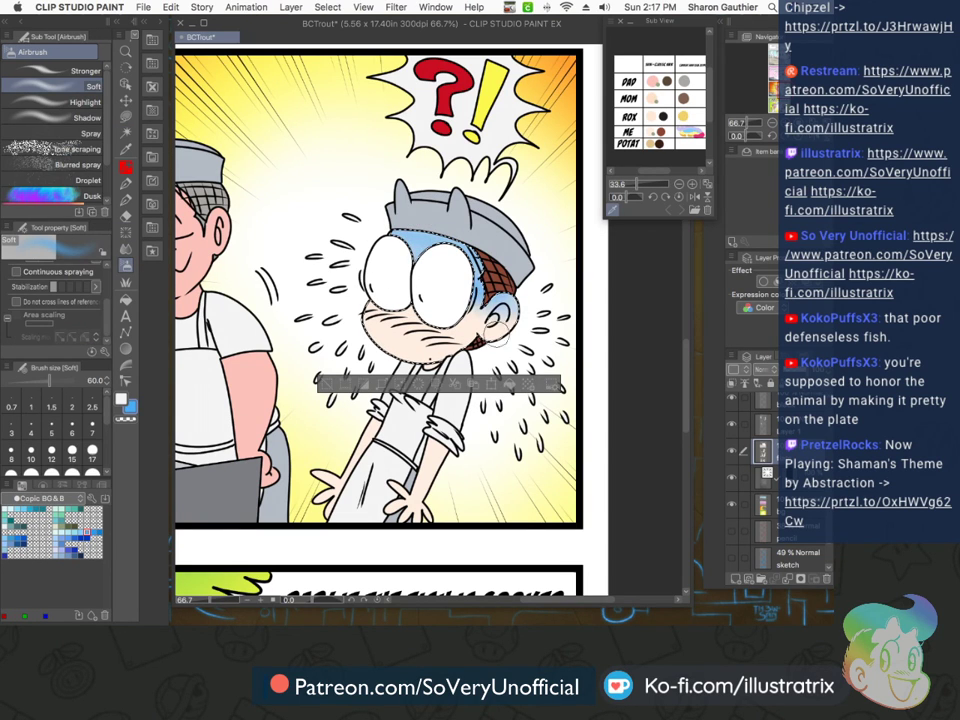
# Select the shouting boy's face and ear skin in the last panel with the Magic wand
pyautogui.scroll(-2, 317, 236)
pyautogui.press('w')
pyautogui.scroll(-3, 277, 275)
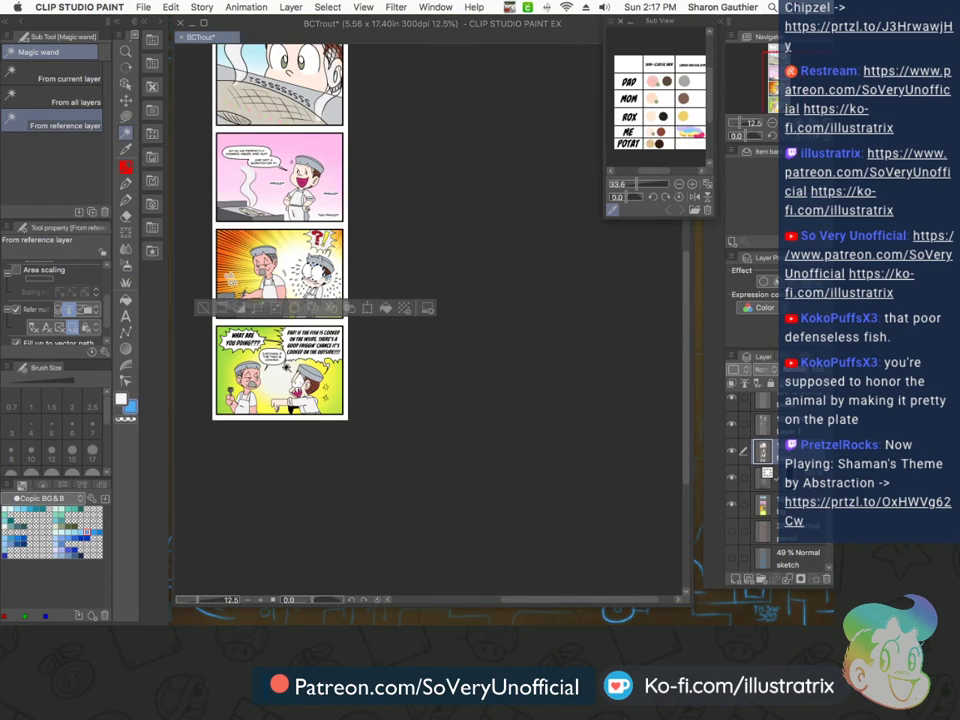
pyautogui.scroll(4, 290, 368)
pyautogui.click(313, 393)
pyautogui.scroll(3, 337, 403)
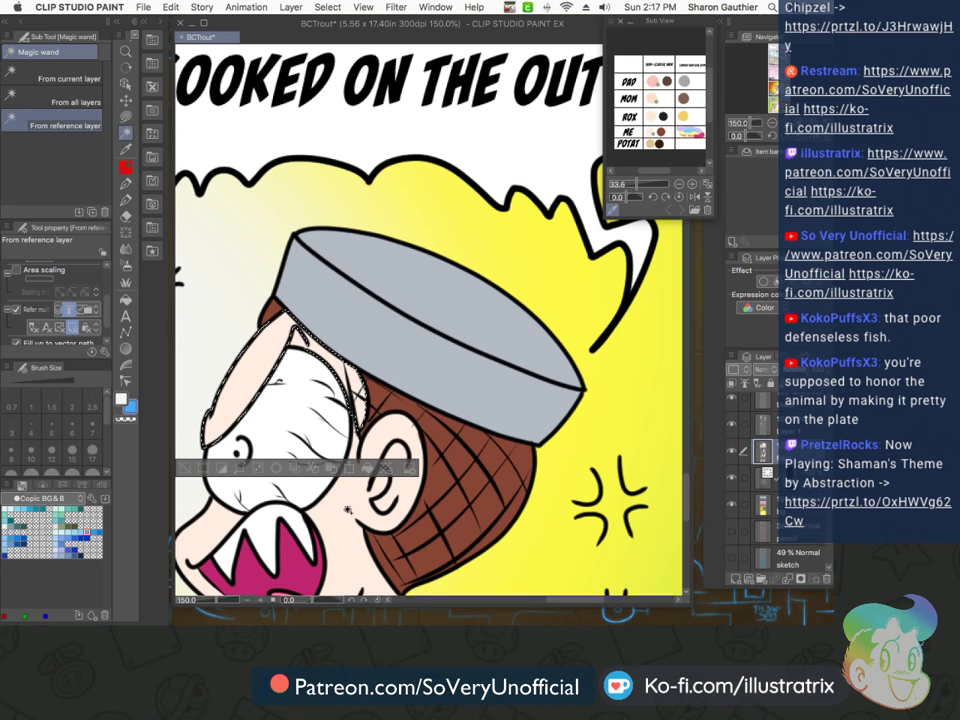
pyautogui.press('super+minus')
pyautogui.press('super+minus')
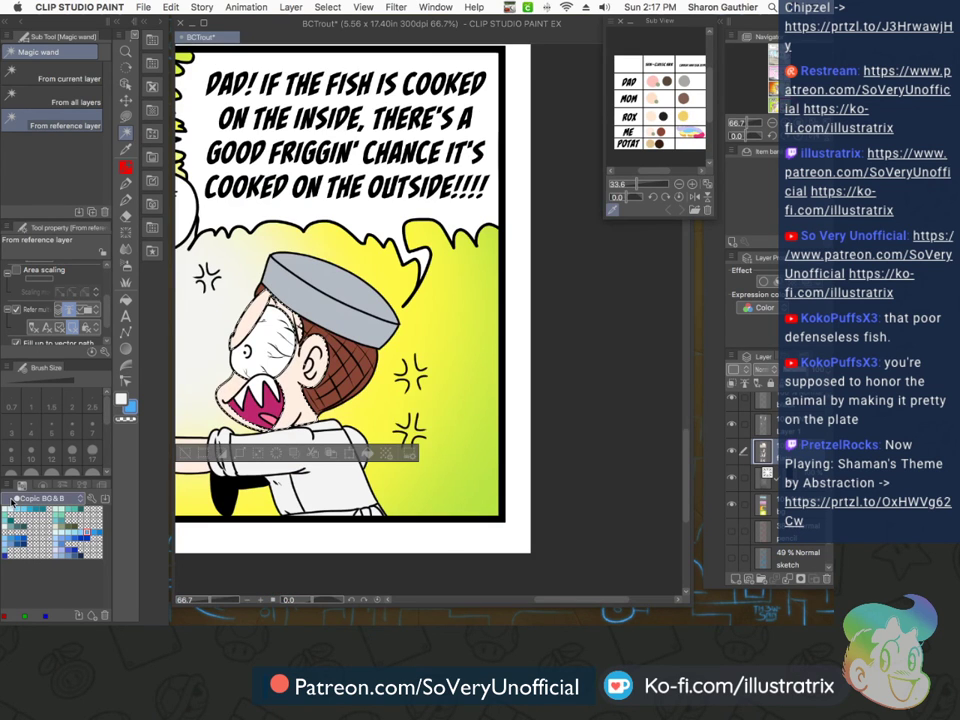
# Airbrush red from the Copic RV & R color set over the shouting boy's forehead and ear at size 100, and clear the selection
pyautogui.click(14, 497)
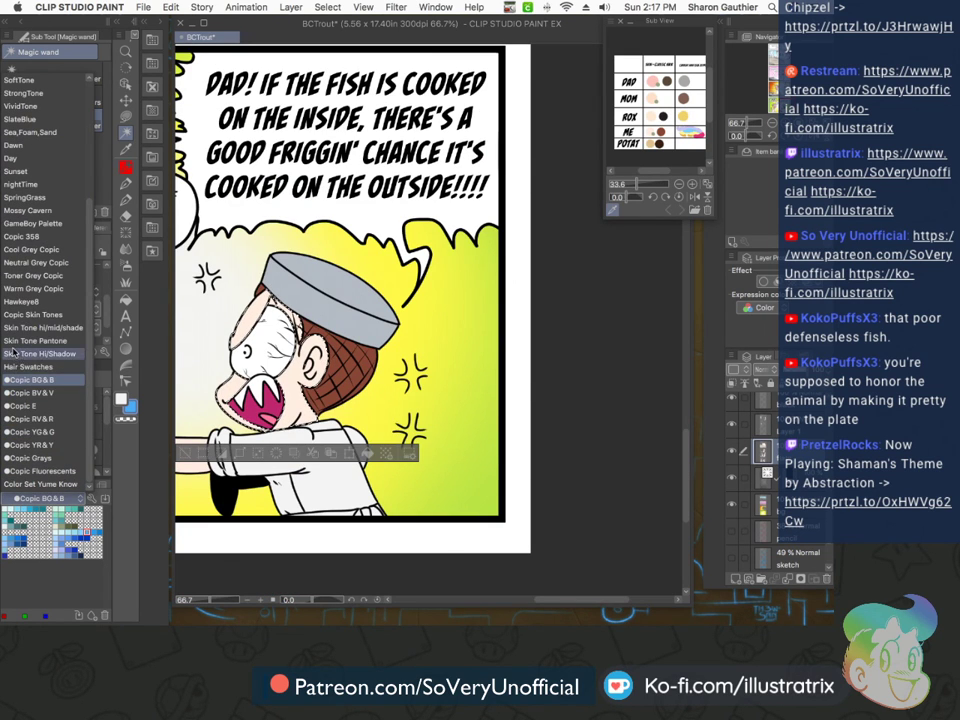
pyautogui.click(14, 418)
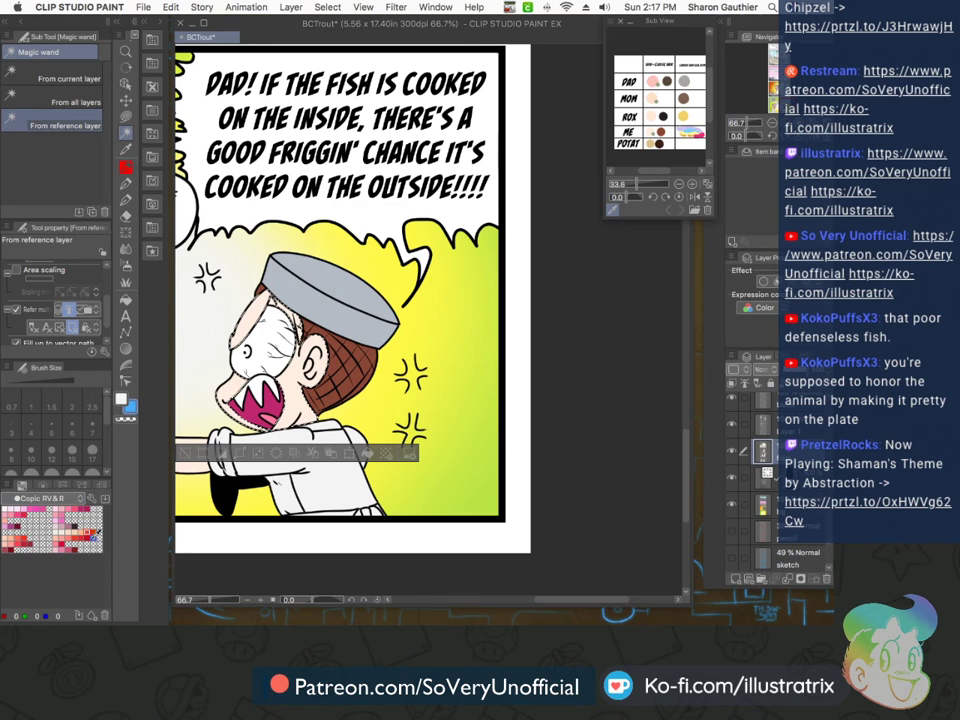
pyautogui.press('b')
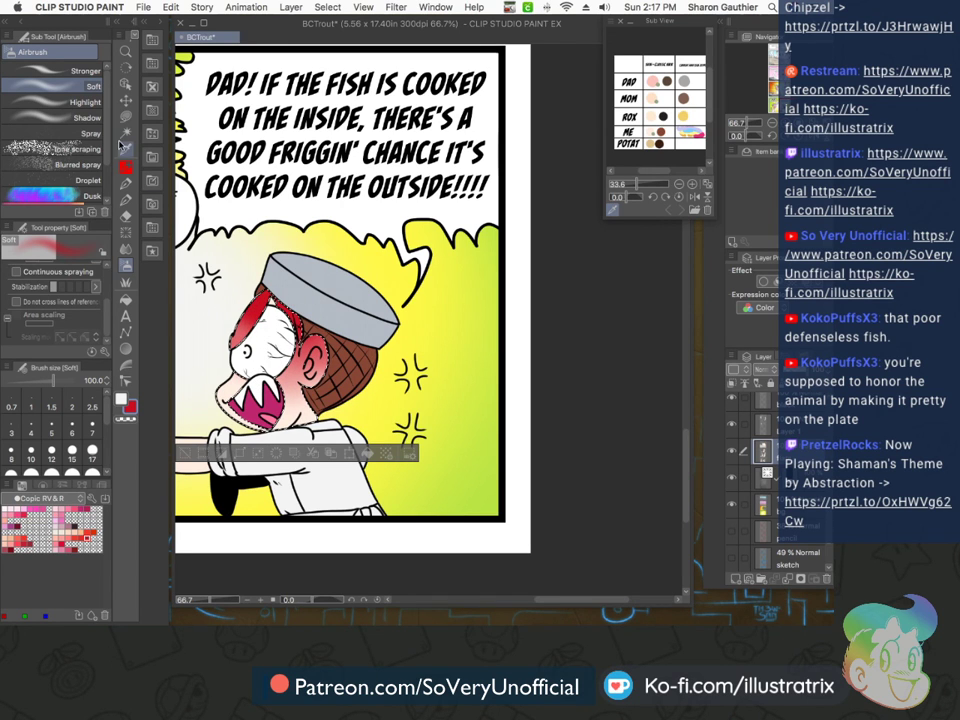
pyautogui.click(327, 7)
pyautogui.click(318, 38)
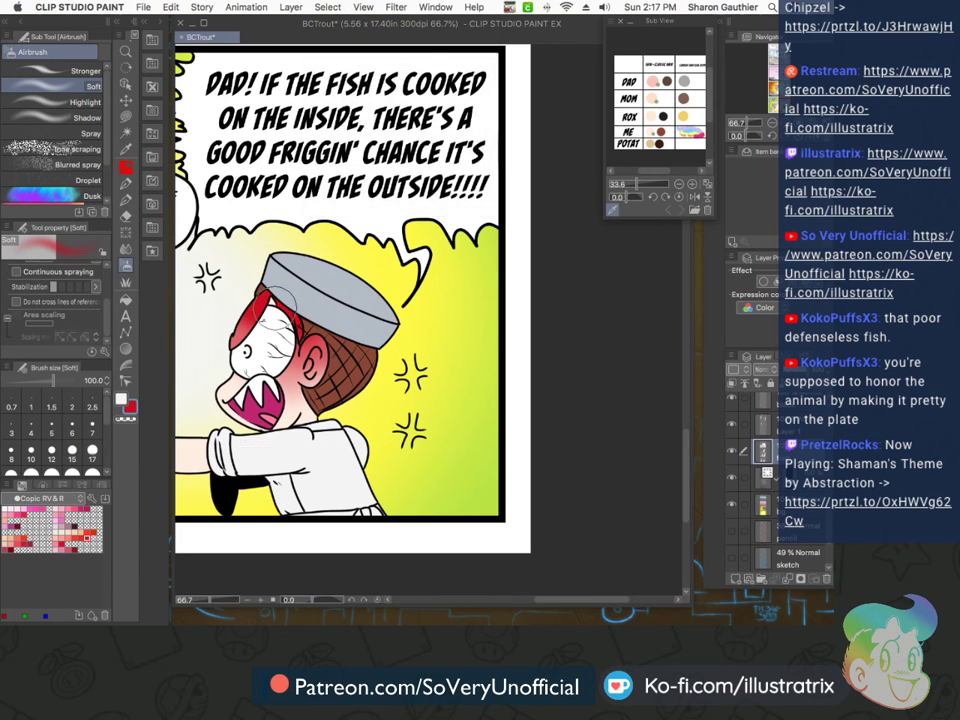
# Switch to the Lasso fill tool, check the red shading under the shouting boy's cap, and save the comic
pyautogui.click(124, 118)
pyautogui.scroll(3, 271, 297)
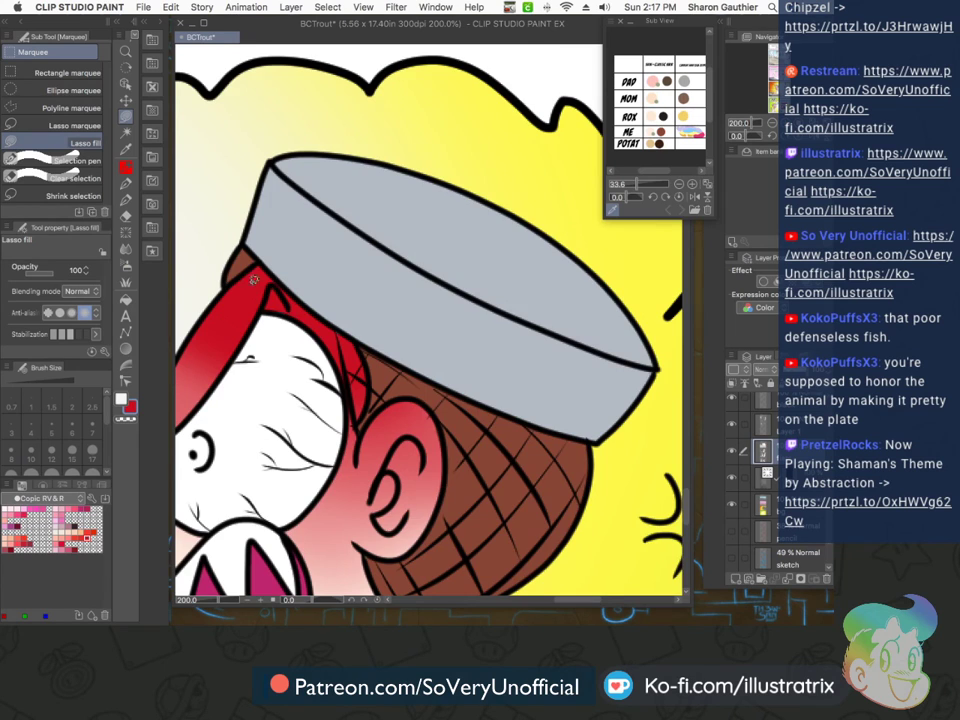
pyautogui.press('super+minus')
pyautogui.press('super+minus')
pyautogui.press('super+minus')
pyautogui.press('super+s')
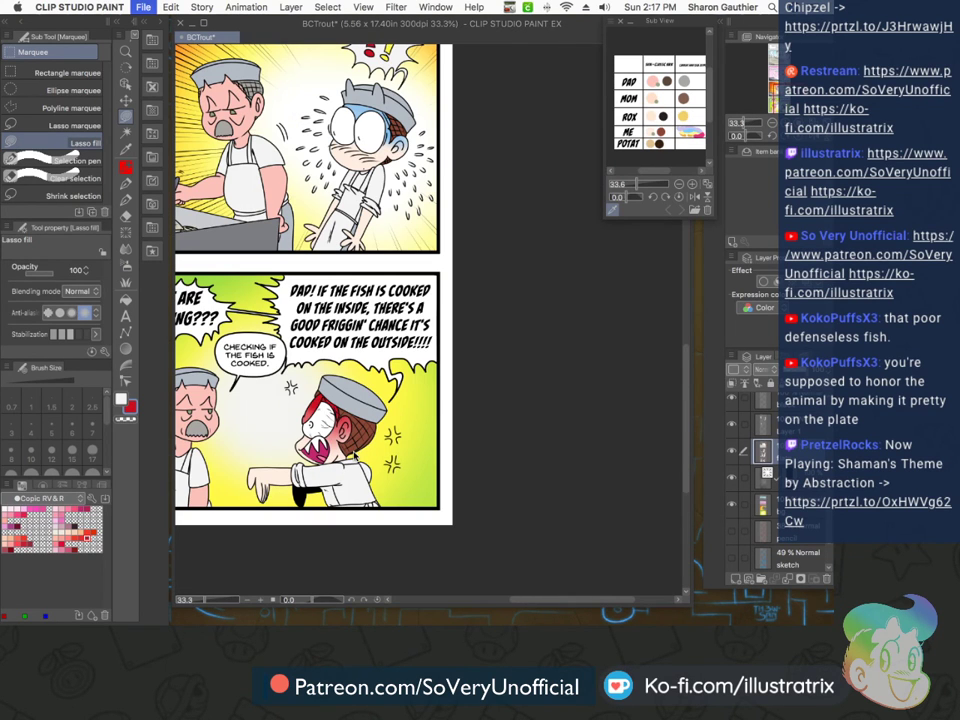
pyautogui.press('super+minus')
pyautogui.press('super+minus')
pyautogui.press('super+minus')
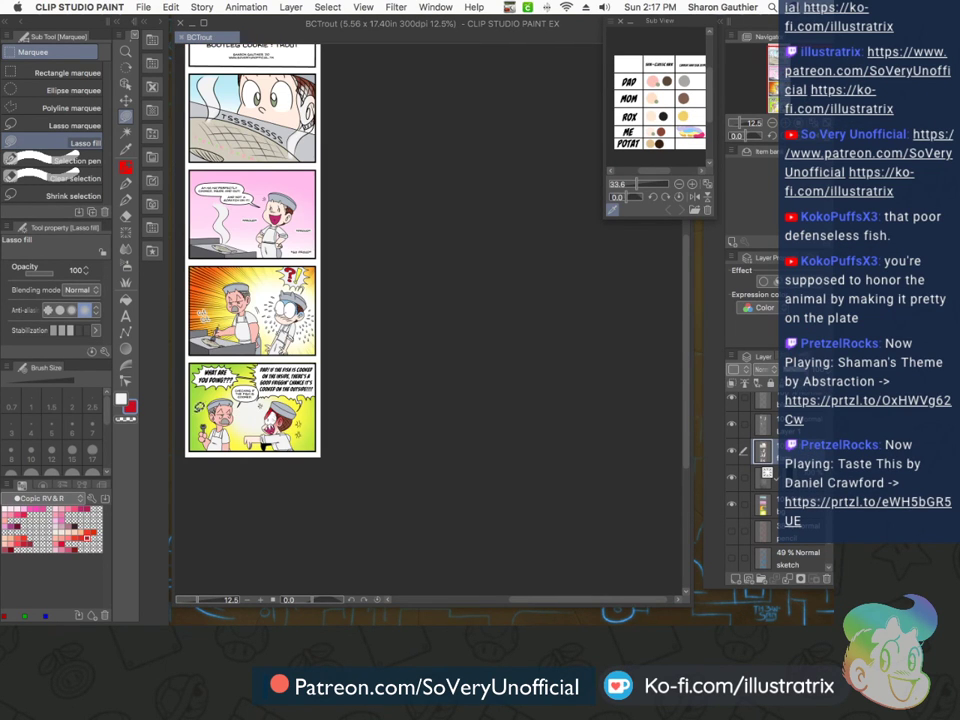
pyautogui.press('super+plus')
pyautogui.press('super+plus')
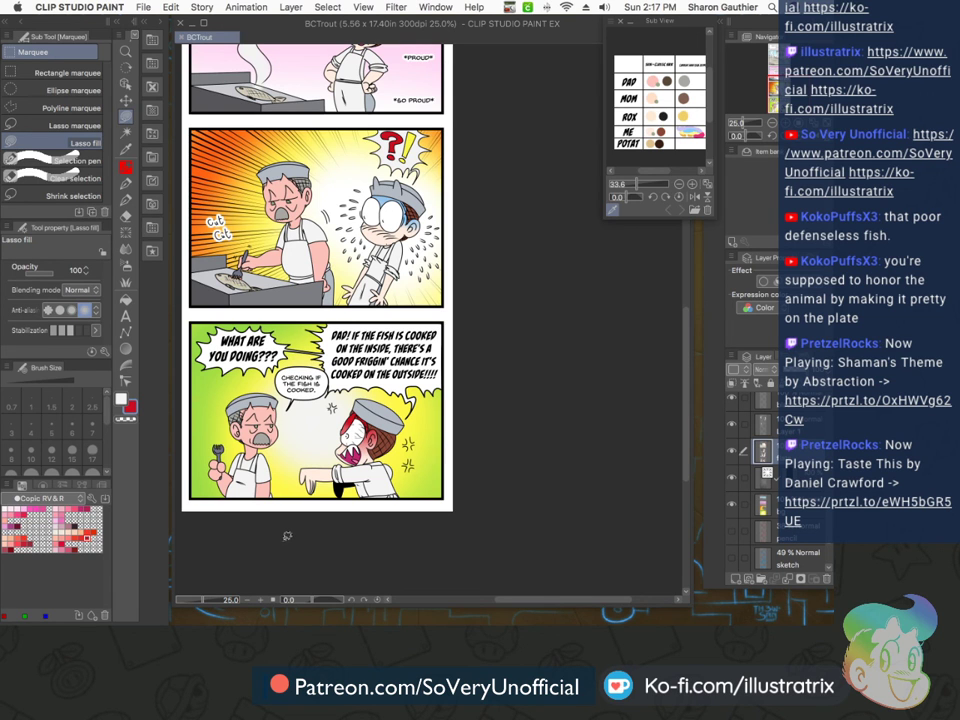
pyautogui.moveTo(538, 600); pyautogui.dragTo(513, 604)
pyautogui.moveTo(685, 437)
pyautogui.mouseDown()
pyautogui.moveTo(677, 290)
pyautogui.moveTo(676, 463)
pyautogui.moveTo(677, 452)
pyautogui.mouseUp()
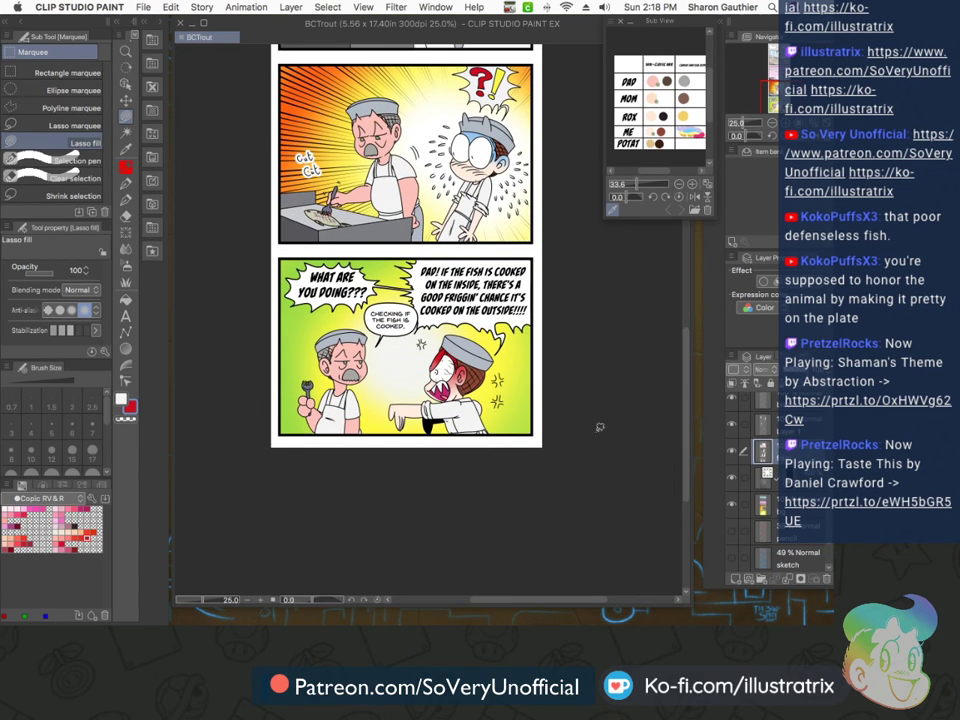
# Make the line art layer active and choose the Inker - The Natural pen with black from the Copic 358 color set
pyautogui.click(824, 512)
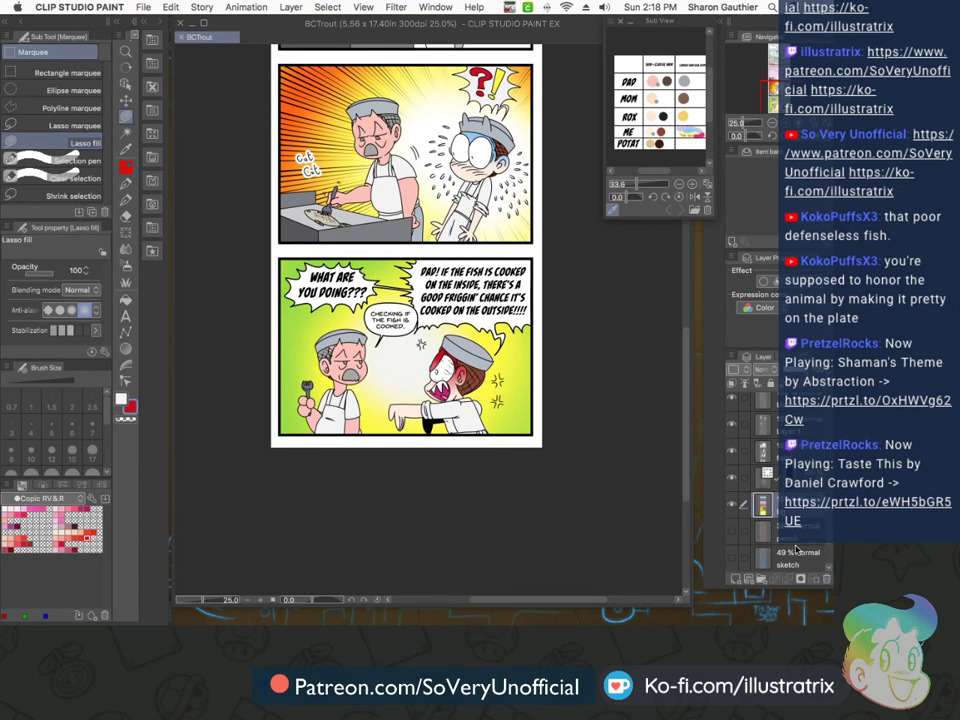
pyautogui.scroll(-2, 766, 497)
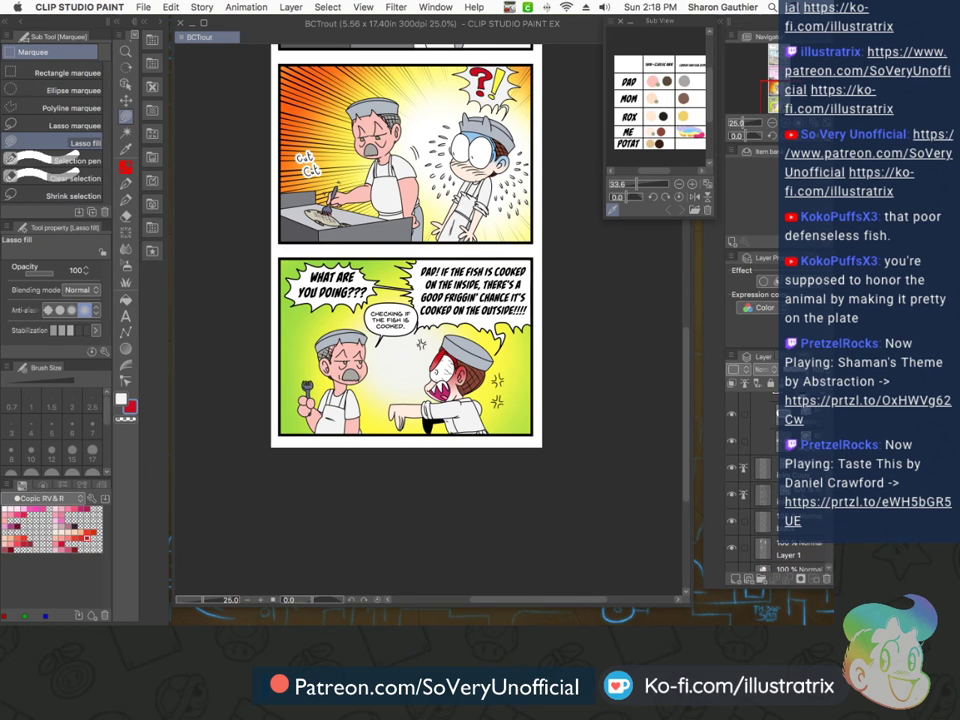
pyautogui.press('p')
pyautogui.click(44, 498)
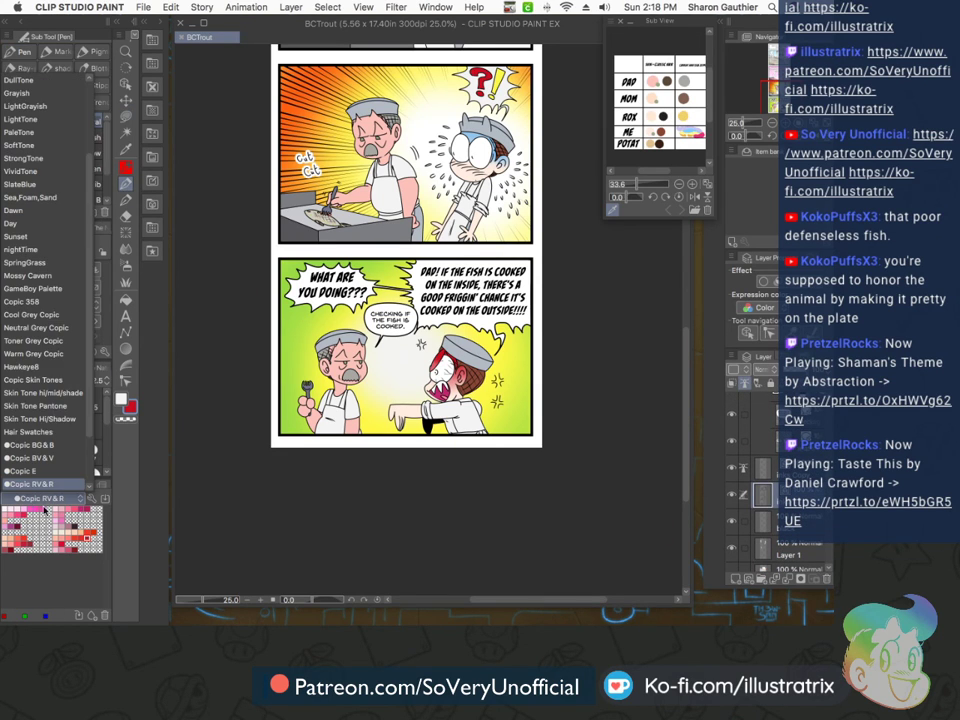
pyautogui.click(30, 301)
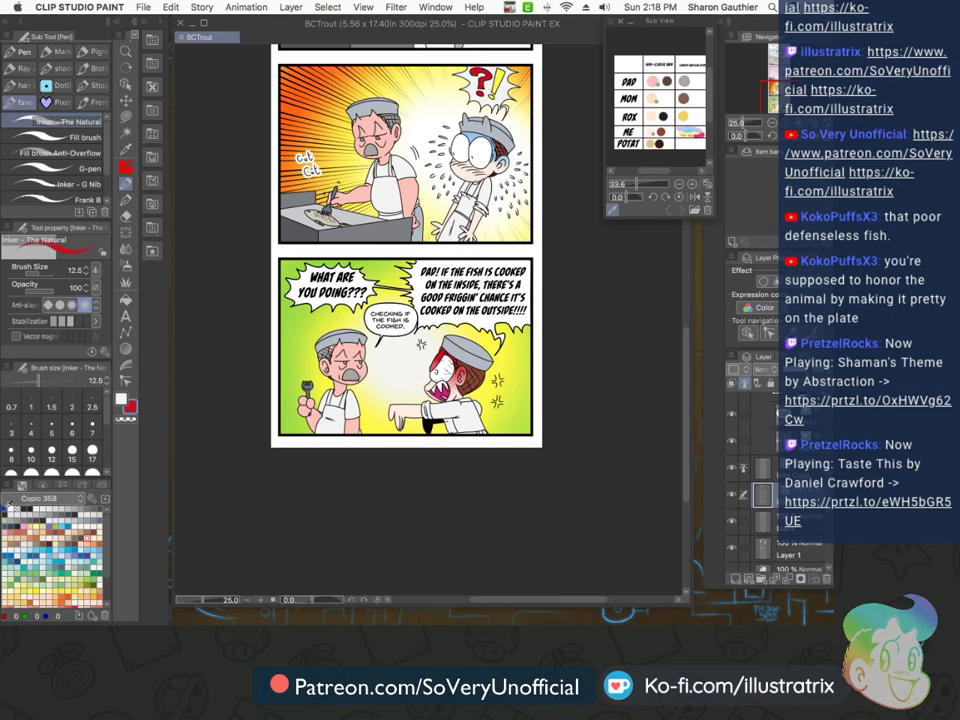
# Reduce the pen to size 4.5 and ink small sweat drops around both sides of the shouting boy's head in the last panel
pyautogui.scroll(5, 421, 344)
pyautogui.hotkey('ctrl', 'z')
pyautogui.press('[')
pyautogui.press('[')
pyautogui.press('[')
pyautogui.press('[')
pyautogui.press('[')
pyautogui.press('[')
pyautogui.press('[')
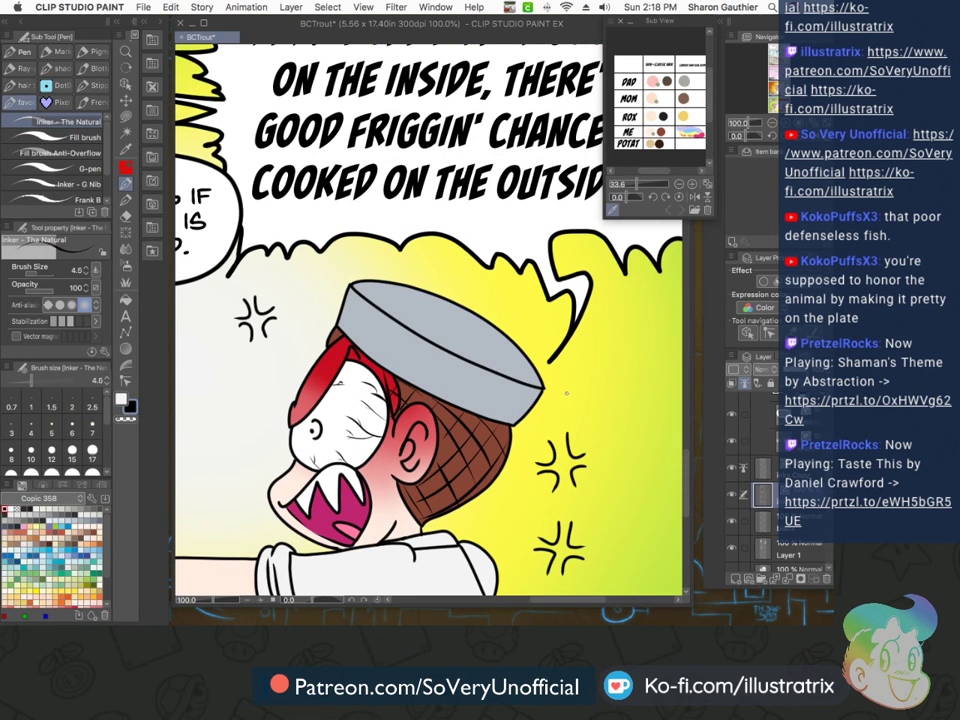
pyautogui.press(']')
pyautogui.moveTo(561, 392); pyautogui.dragTo(569, 390)
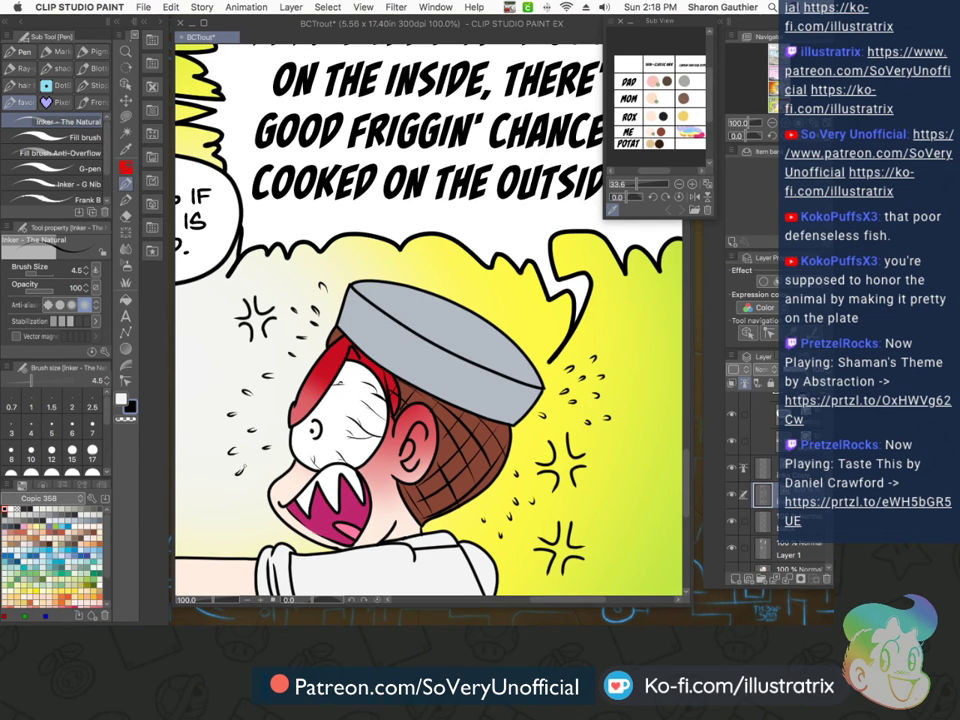
# Select white and the character color layer, and fill the sweat drops beside the back of the shouting boy's cap
pyautogui.scroll(-3, 240, 376)
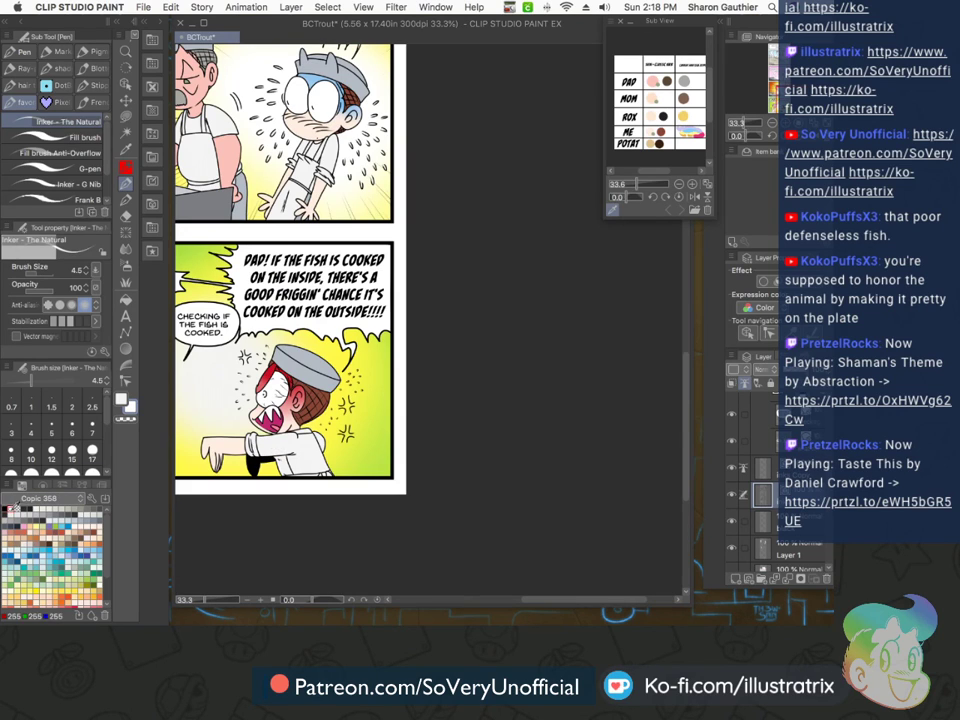
pyautogui.click(782, 555)
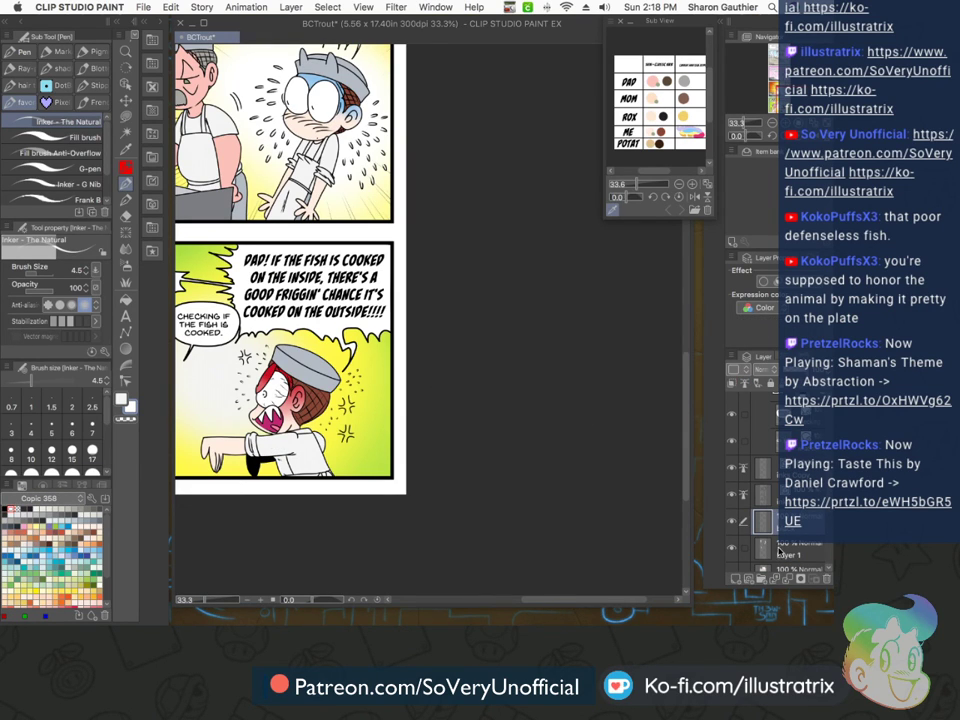
pyautogui.scroll(-2, 741, 556)
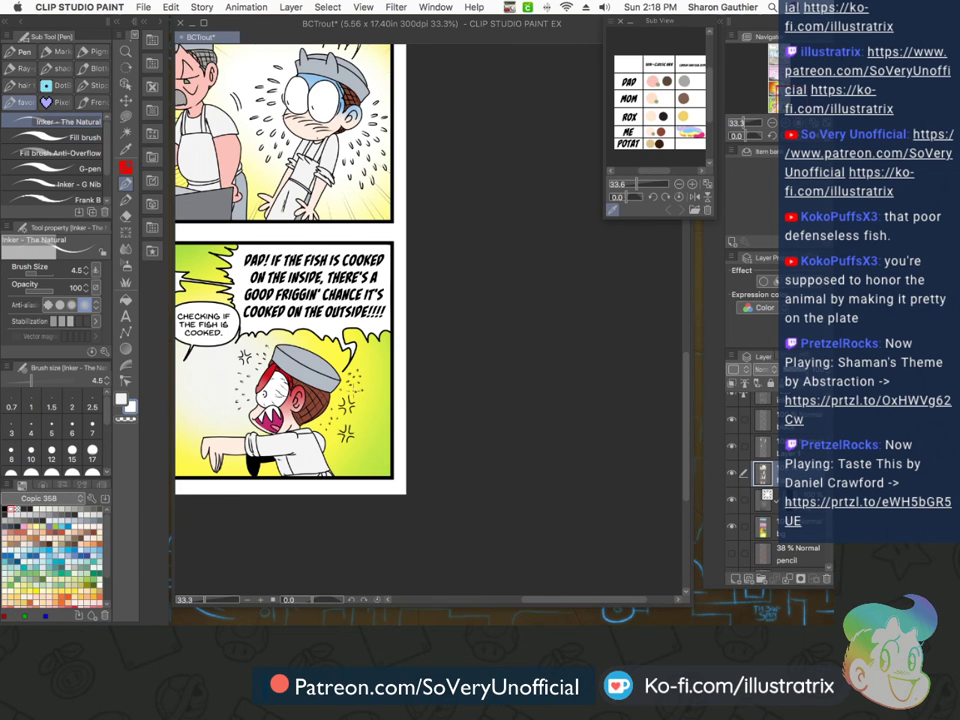
pyautogui.scroll(8, 361, 394)
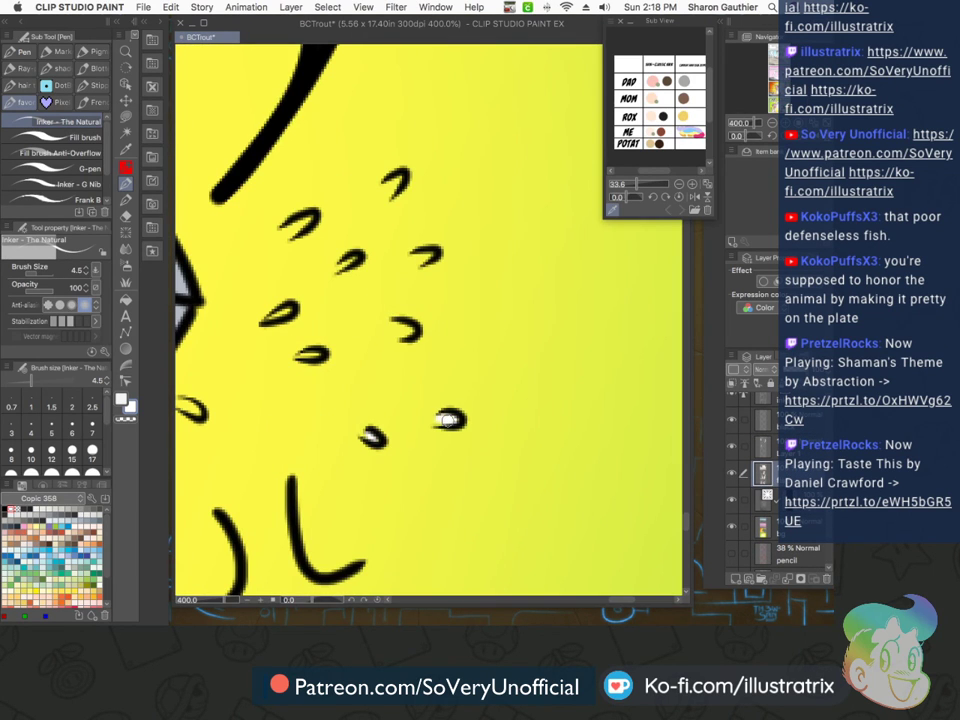
pyautogui.moveTo(392, 324); pyautogui.dragTo(410, 331)
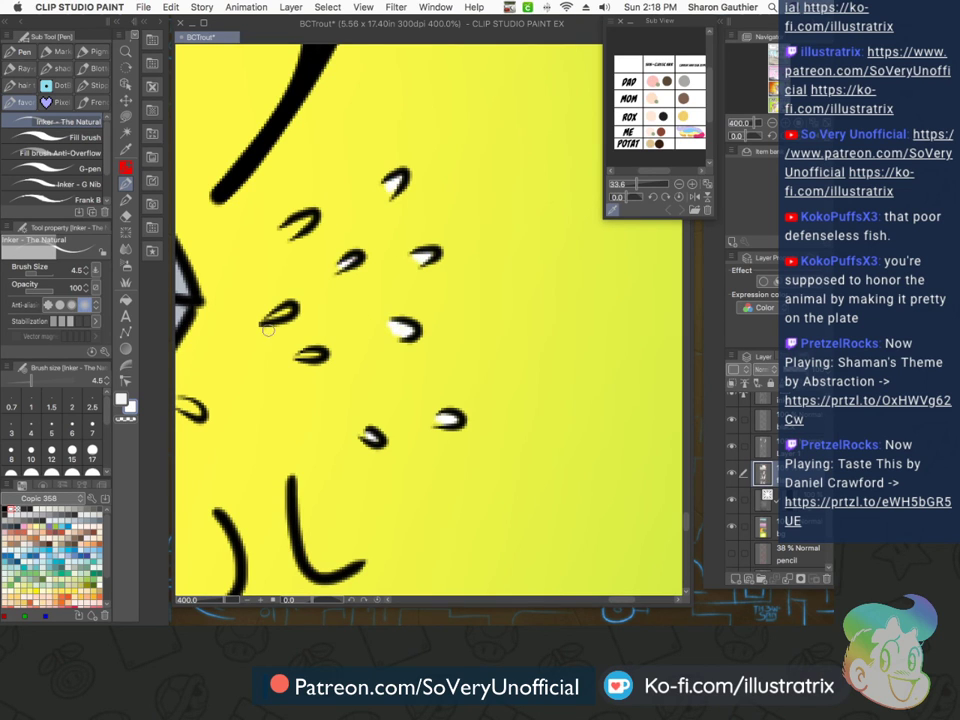
pyautogui.moveTo(284, 226); pyautogui.dragTo(296, 232)
pyautogui.scroll(-4, 292, 238)
pyautogui.scroll(4, 268, 287)
pyautogui.moveTo(263, 281); pyautogui.dragTo(276, 289)
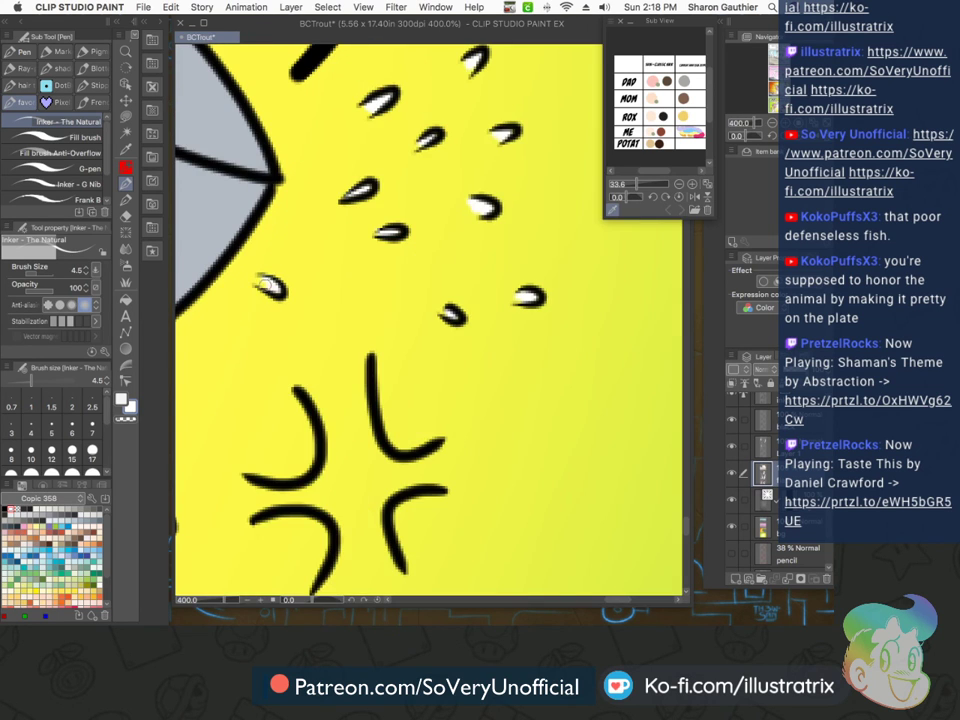
# Fill the remaining sweat drops behind the shouting boy's hairnet and shoulder with white
pyautogui.scroll(-4, 268, 301)
pyautogui.scroll(3, 240, 353)
pyautogui.moveTo(250, 378); pyautogui.dragTo(256, 392)
pyautogui.scroll(-2, 247, 375)
pyautogui.scroll(2, 281, 433)
pyautogui.scroll(-2, 255, 395)
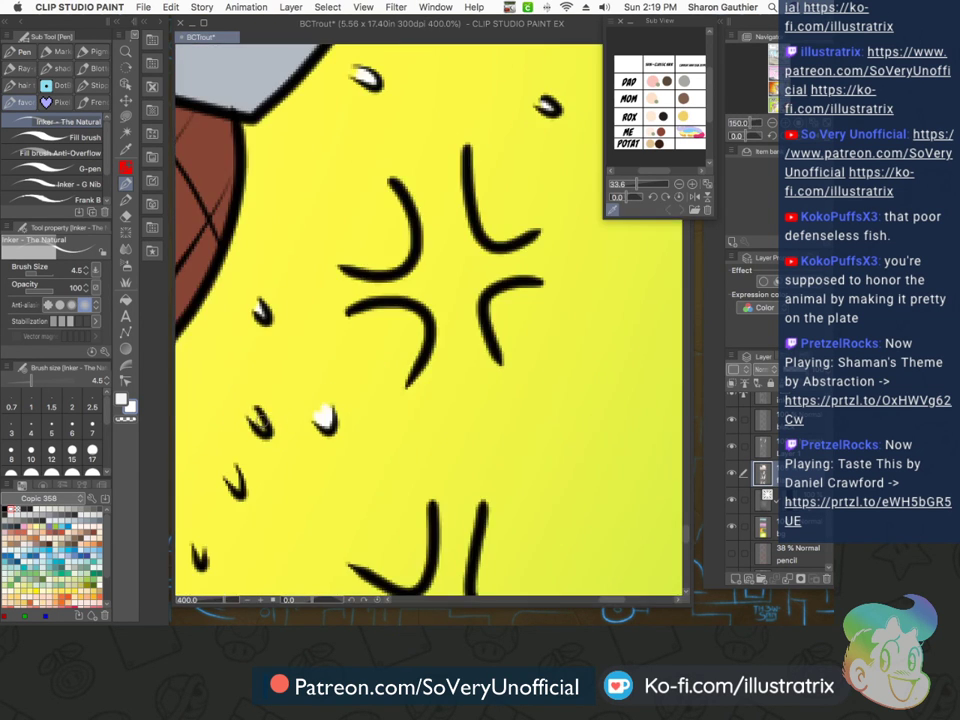
pyautogui.scroll(-4, 176, 356)
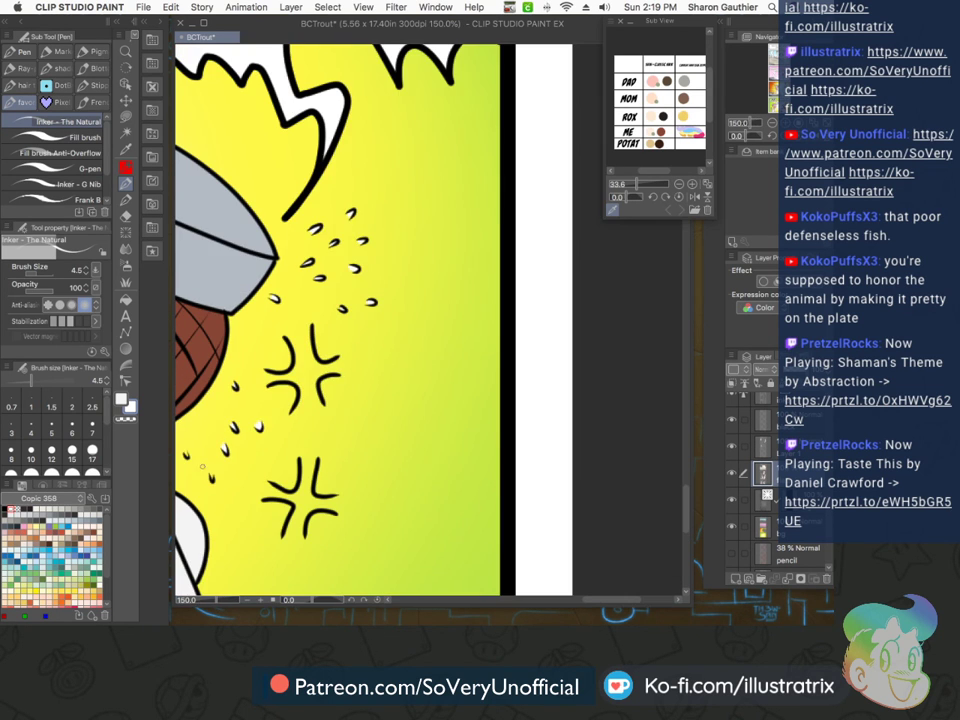
pyautogui.scroll(4, 213, 470)
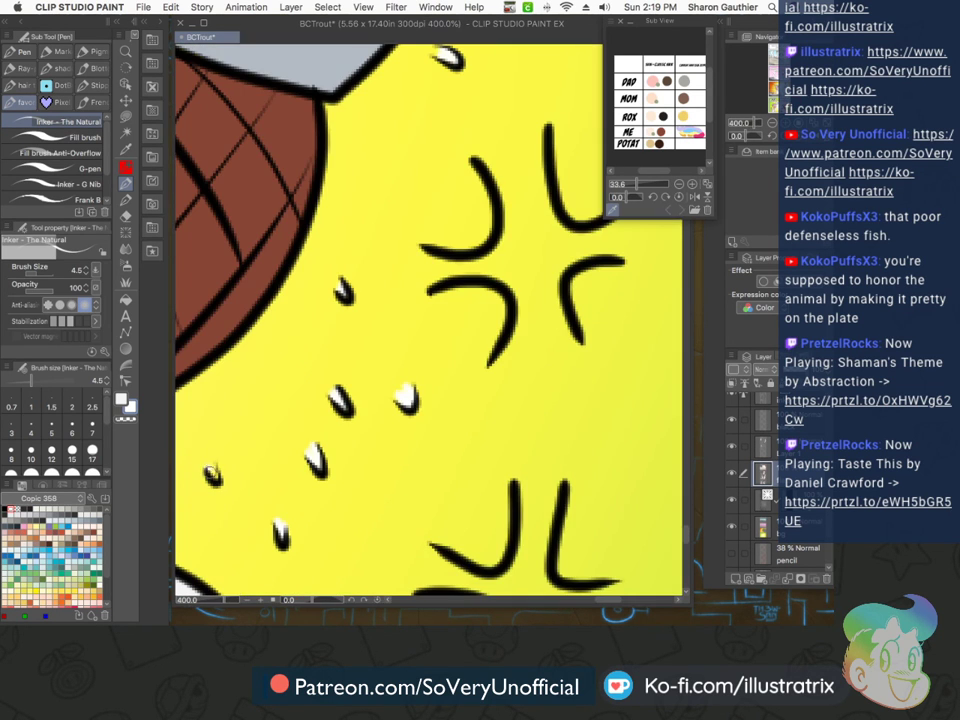
# Save the finished comic and switch to another application
pyautogui.scroll(-6, 213, 470)
pyautogui.scroll(-1, 387, 481)
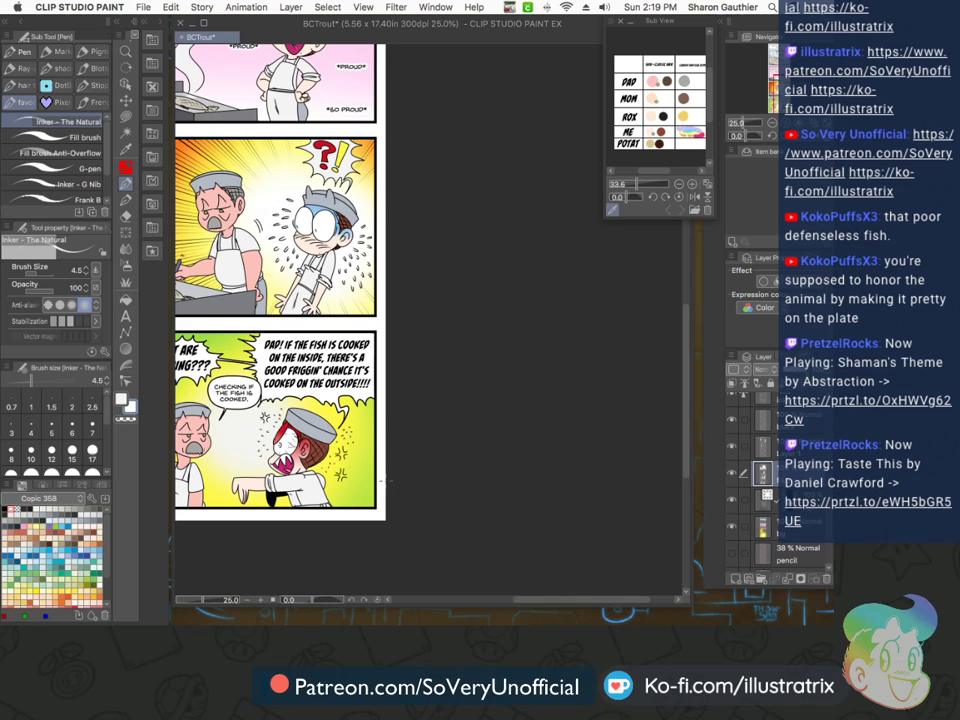
pyautogui.press('super+s')
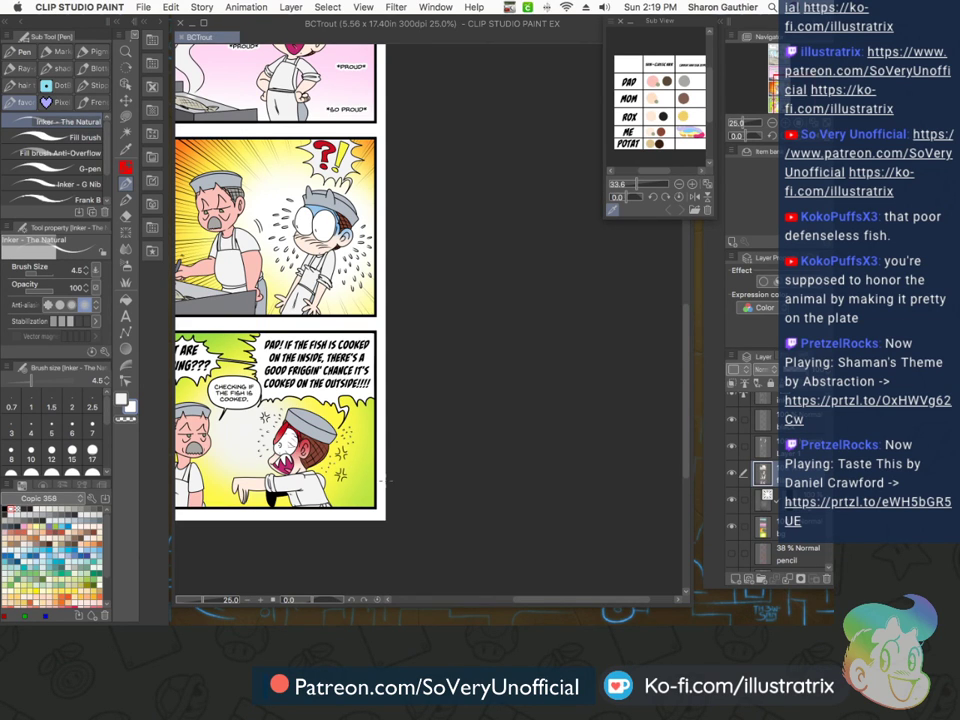
pyautogui.press('super+Tab')
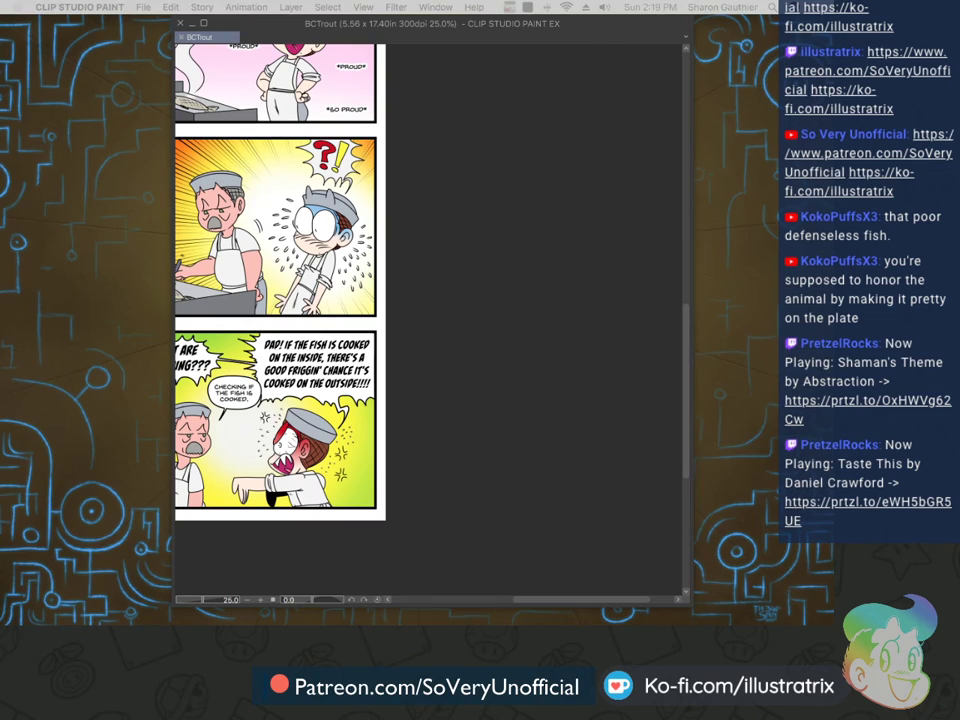